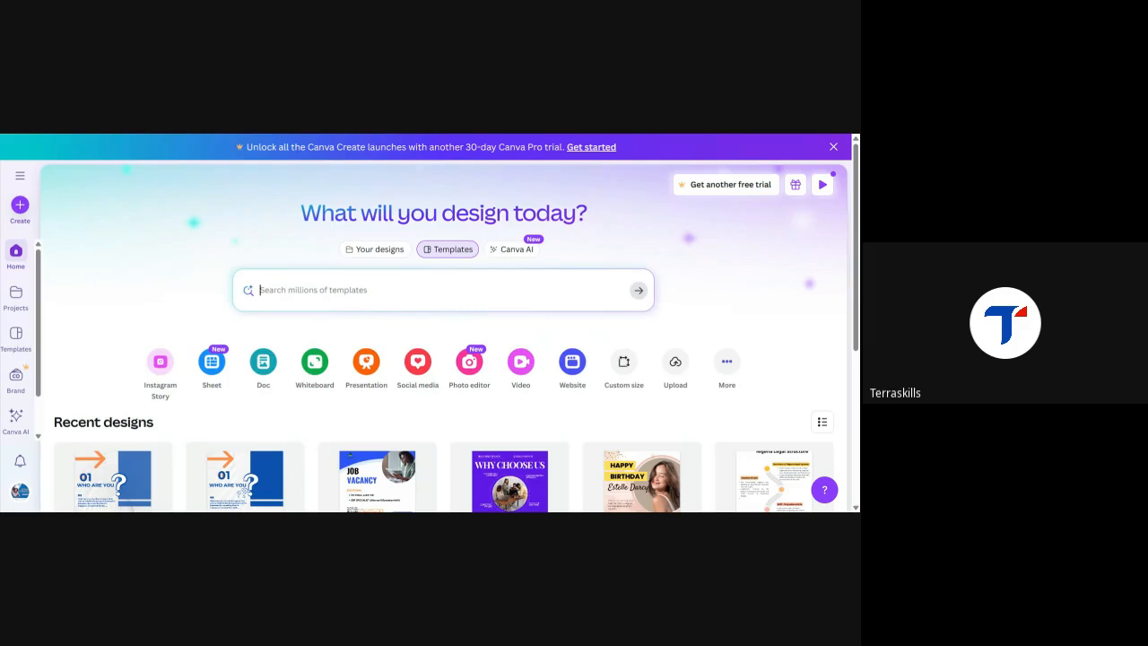
- Dismiss the Pro trial banner and open the video category for creating a design
left_click(834, 148)
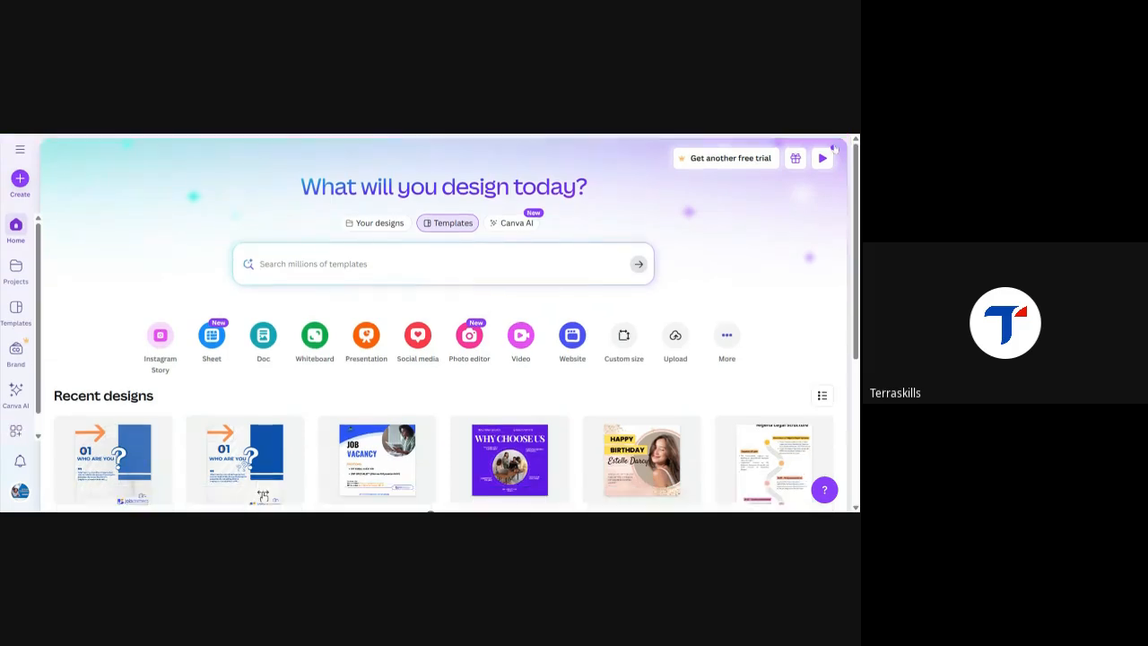
scroll(556, 257, "down", 5)
scroll(449, 323, "up", 5)
left_click(524, 347)
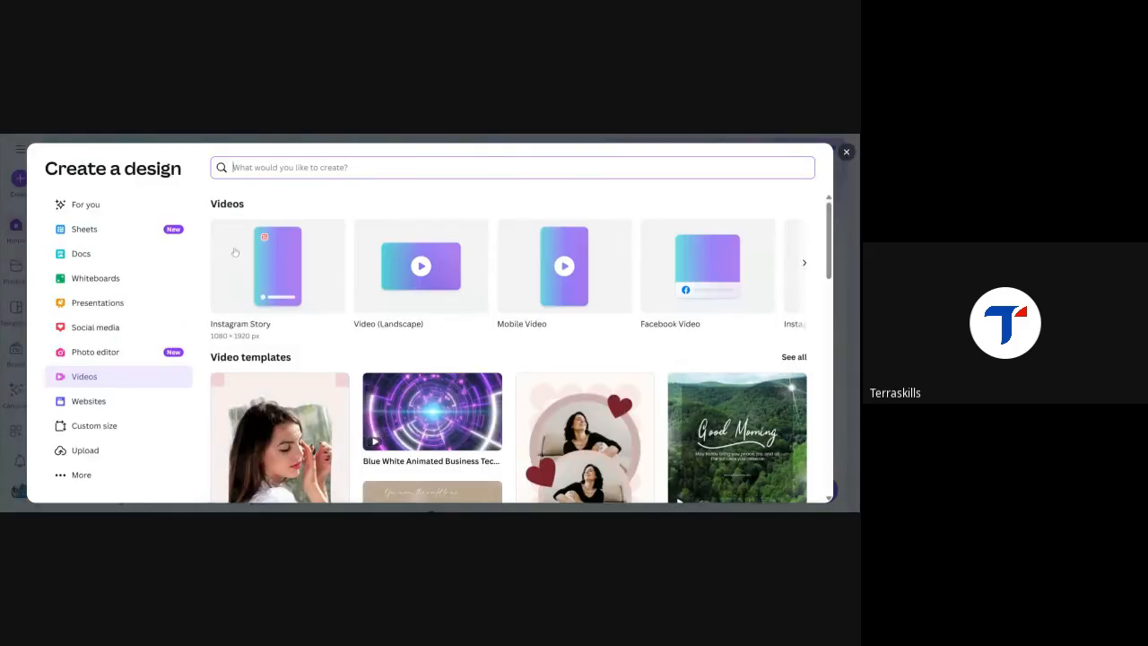
- Examine the available video formats and their pixel sizes, from Instagram Story through Slideshow Video (Landscape)
scroll(594, 291, "right", 5)
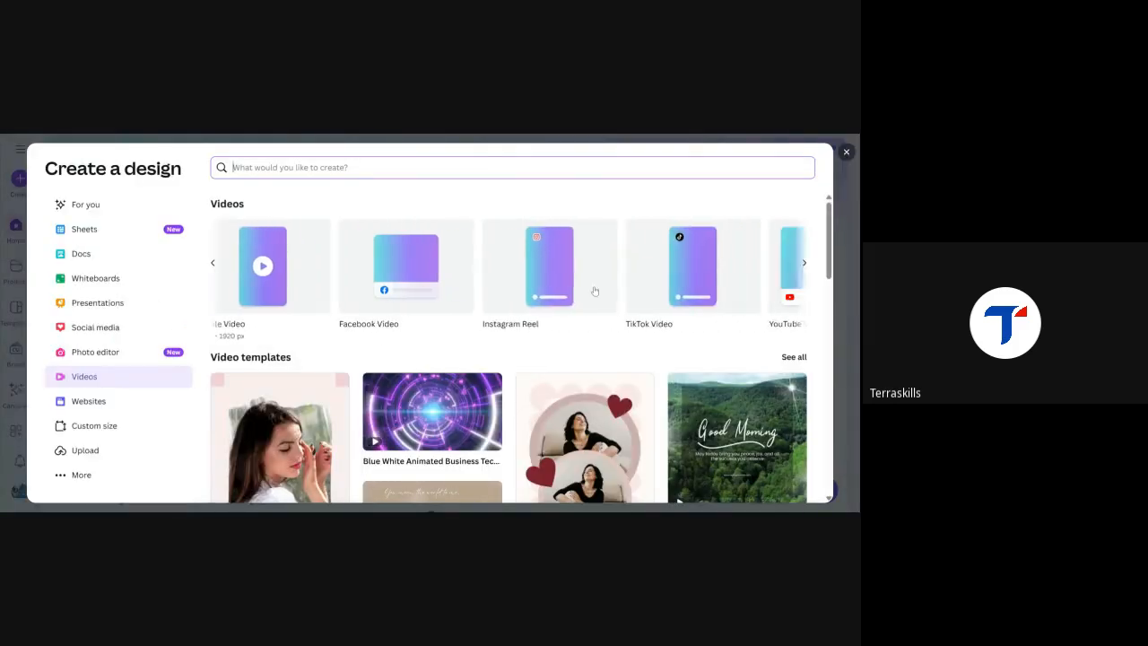
scroll(594, 291, "right", 5)
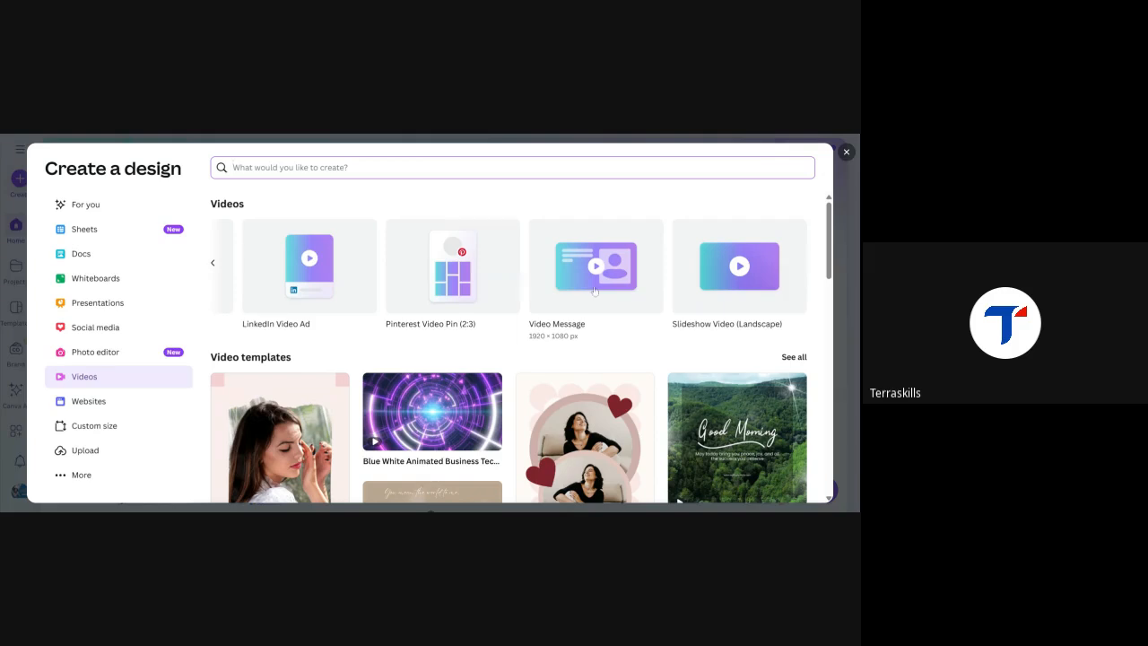
scroll(595, 290, "left", 5)
scroll(595, 290, "right", 10)
scroll(595, 290, "left", 2)
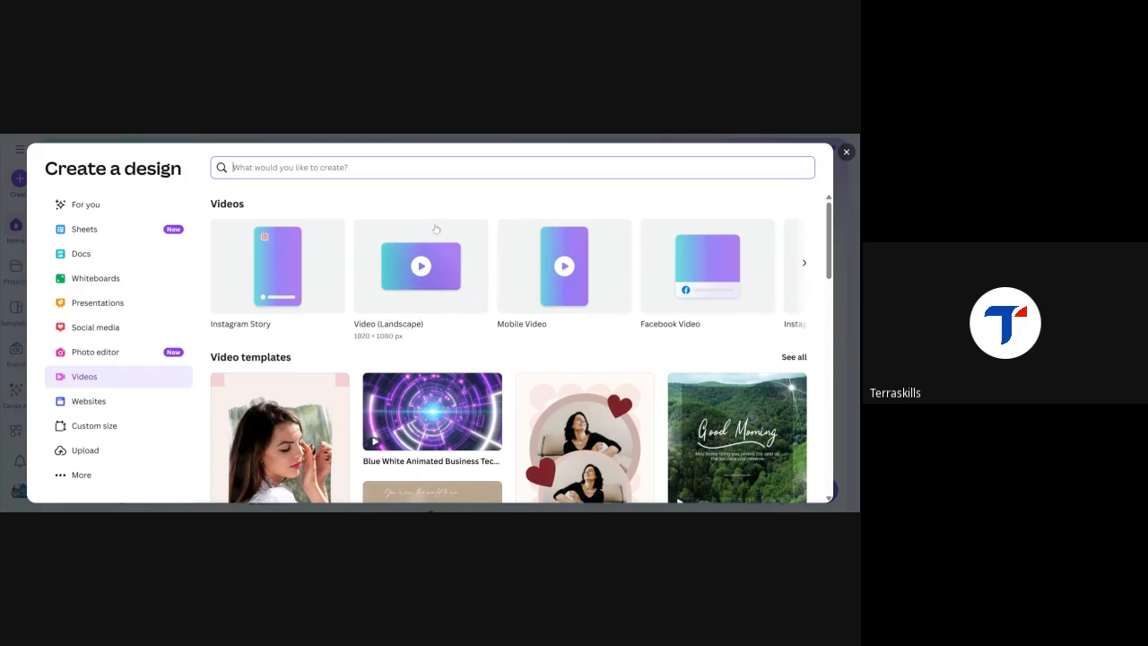
scroll(385, 292, "right", 5)
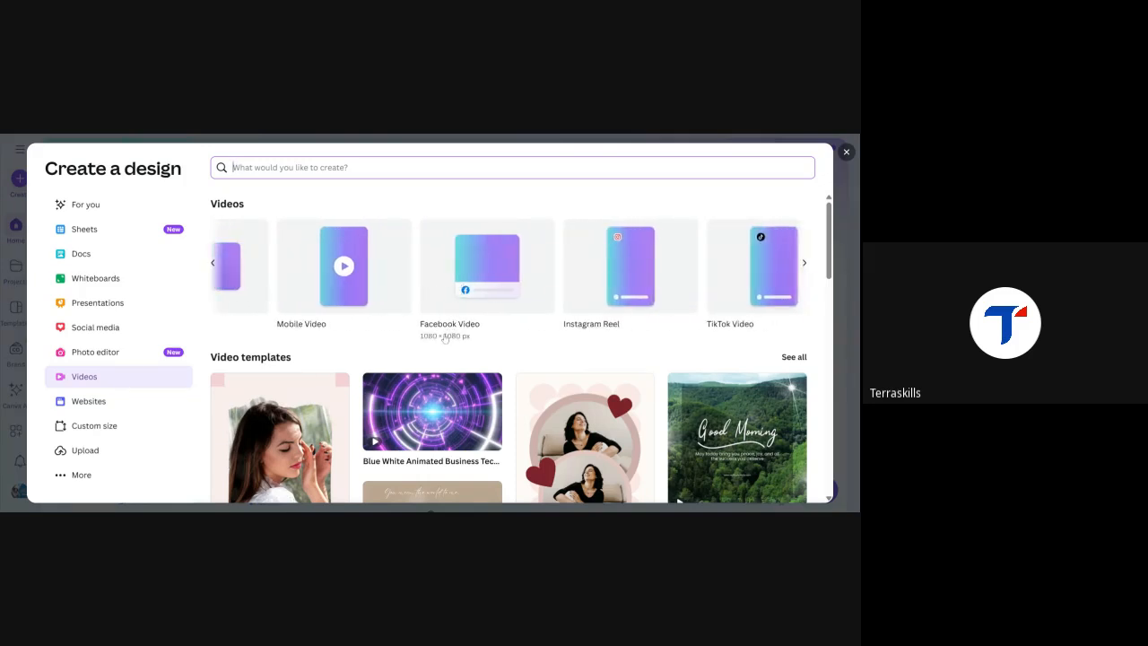
scroll(467, 323, "right", 4)
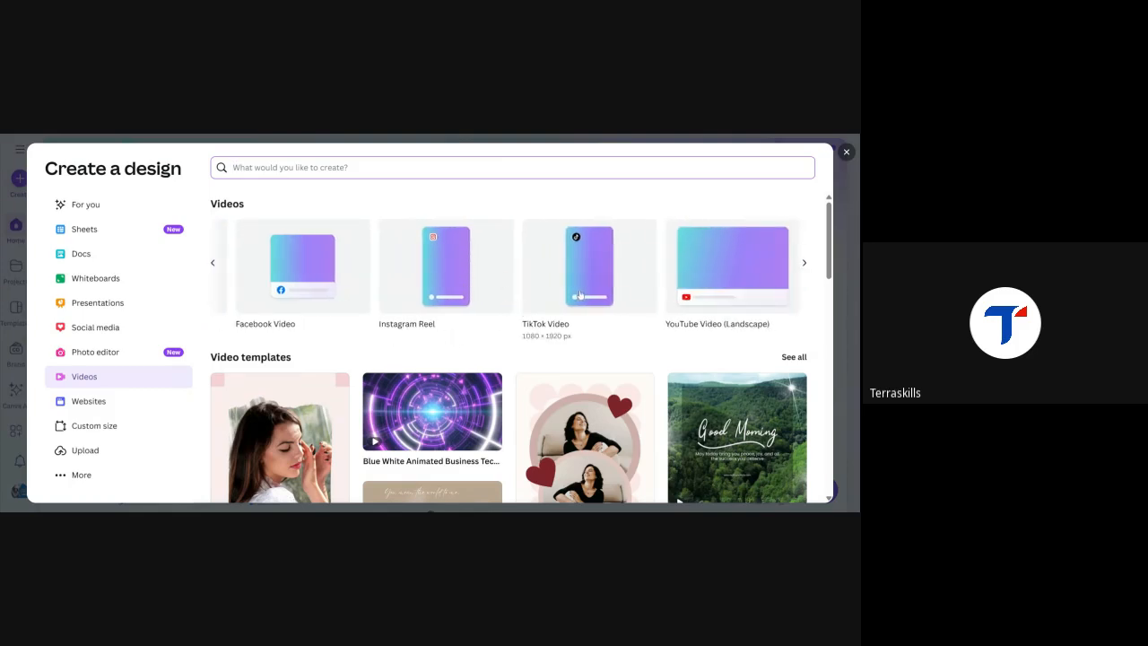
scroll(502, 323, "right", 4)
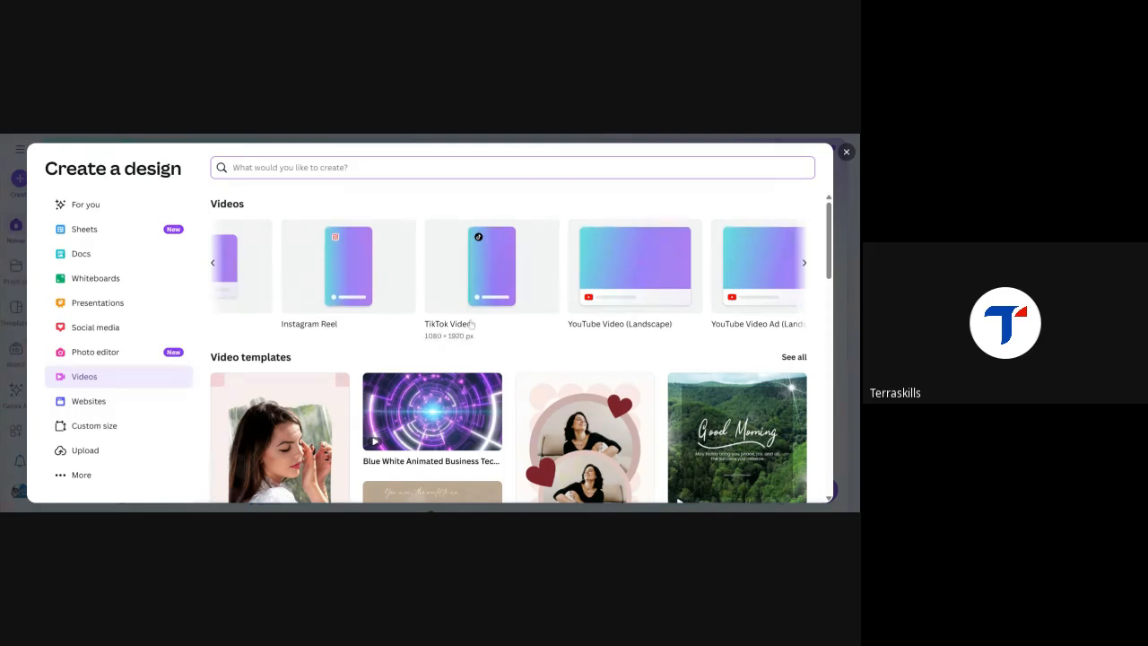
scroll(513, 288, "right", 4)
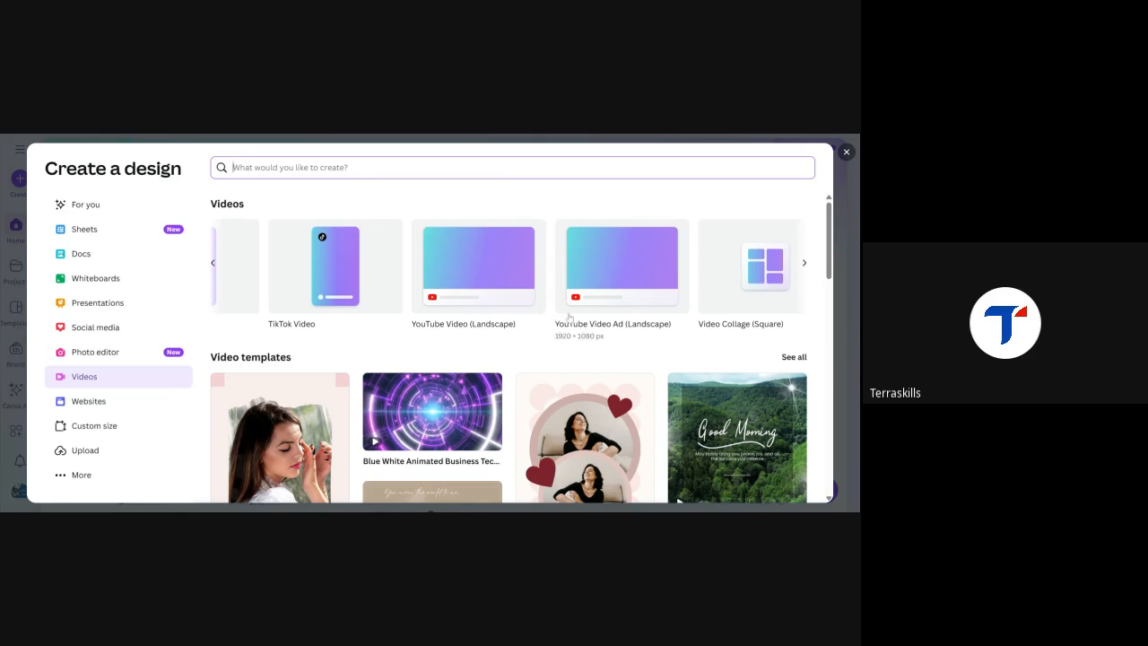
scroll(585, 311, "right", 3)
scroll(589, 311, "right", 3)
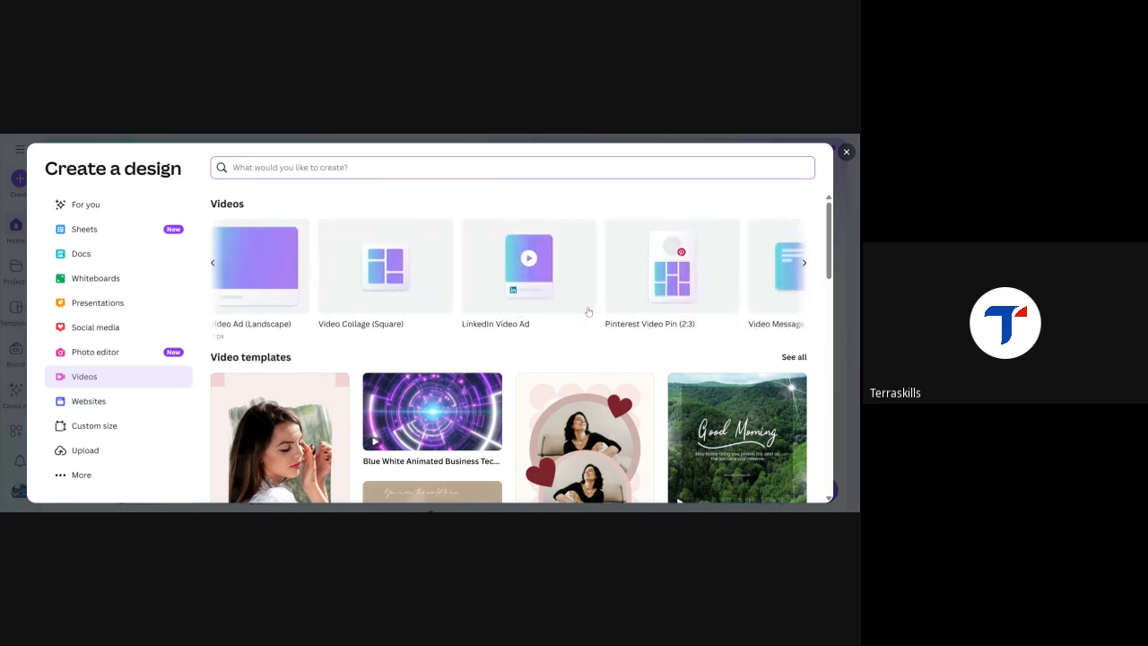
scroll(589, 312, "left", 8)
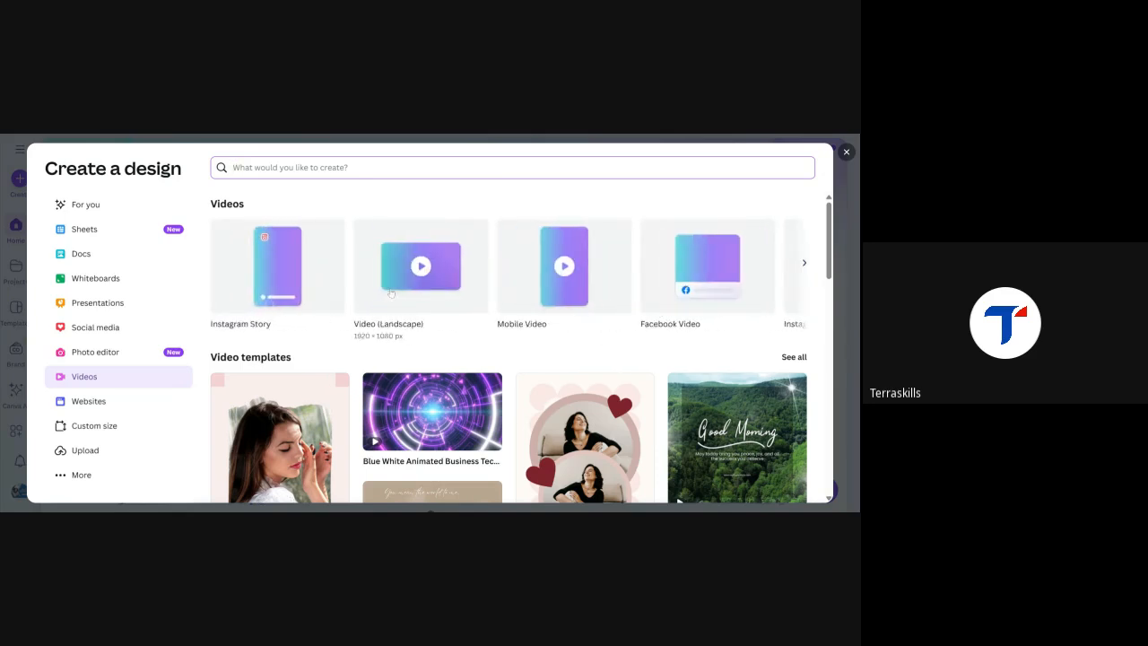
scroll(706, 295, "right", 2)
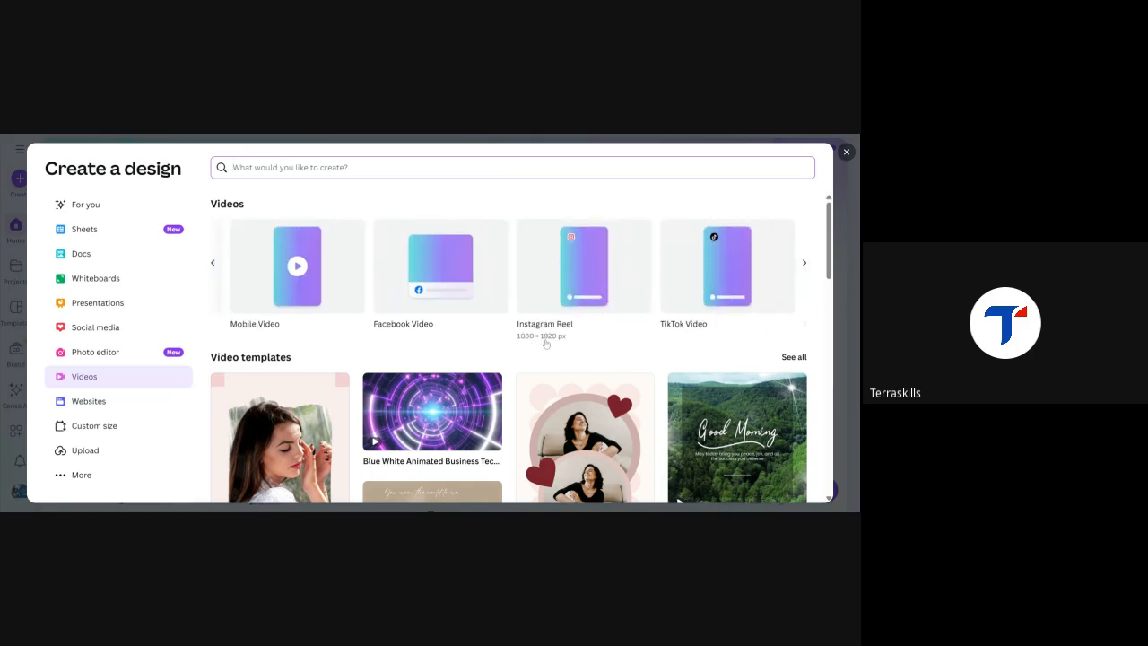
left_click(584, 296)
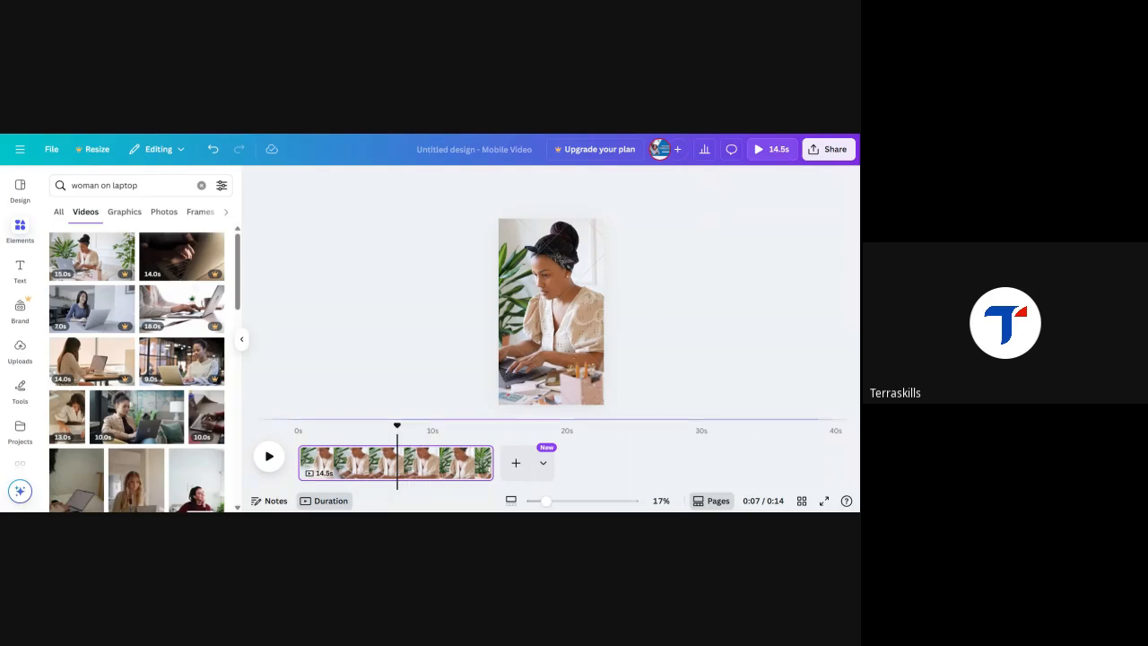
- Reposition the enlarged clip of the woman in the headscarf within the vertical page
left_click(545, 346)
left_click_drag(547, 346, 476, 342)
left_click_drag(547, 342, 552, 285)
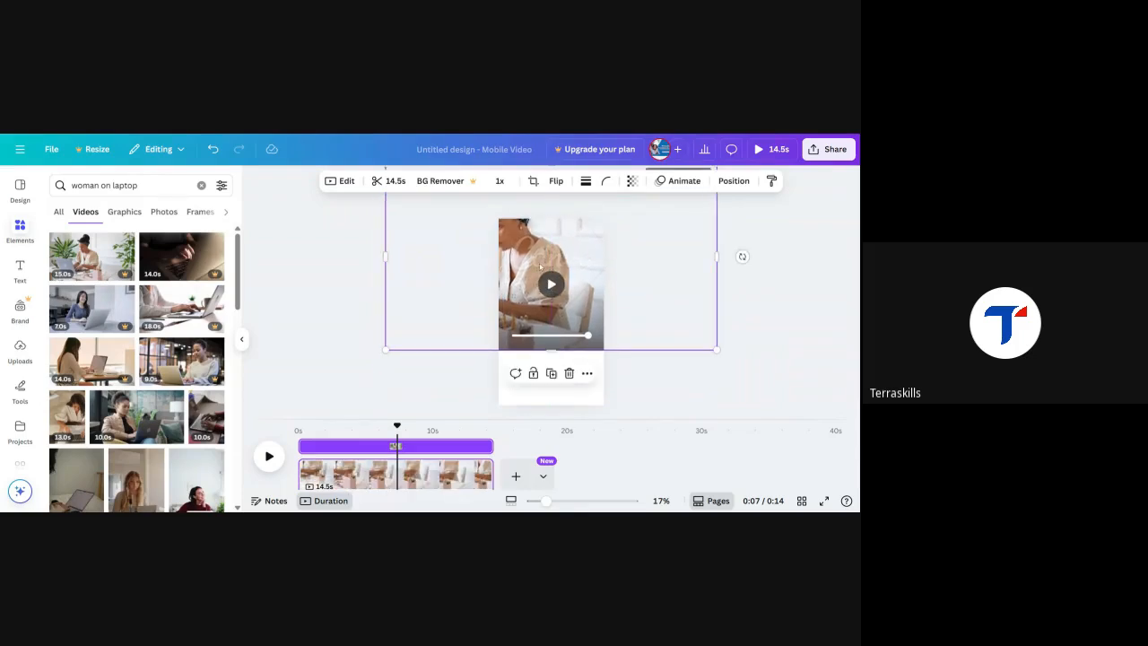
scroll(539, 264, "up", 6)
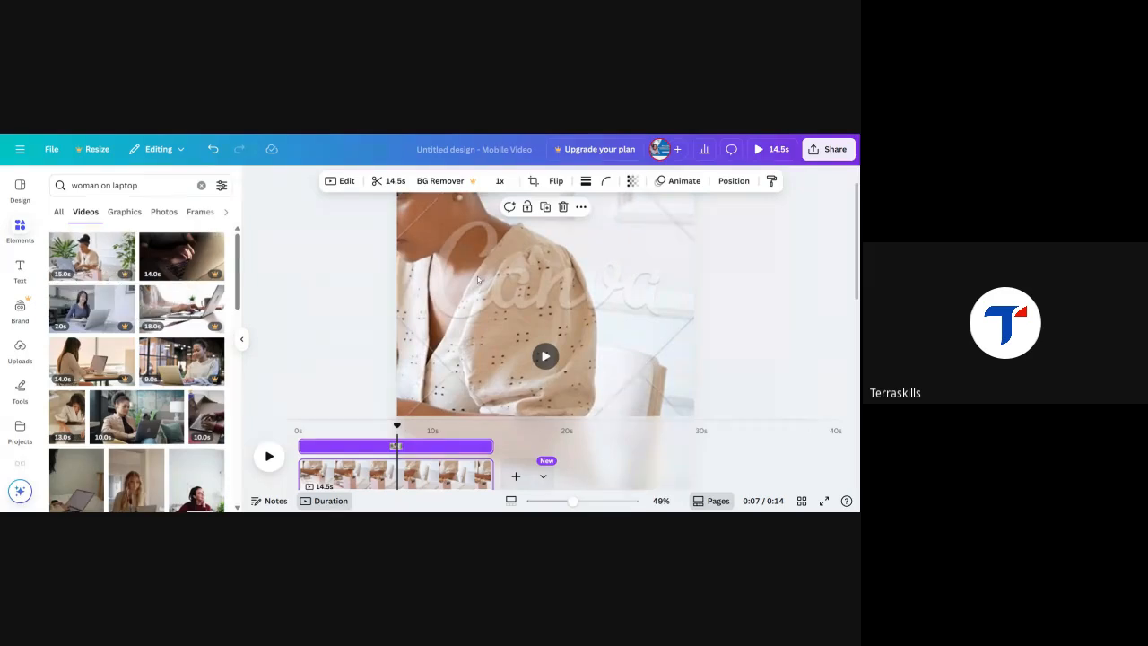
scroll(577, 293, "down", 5)
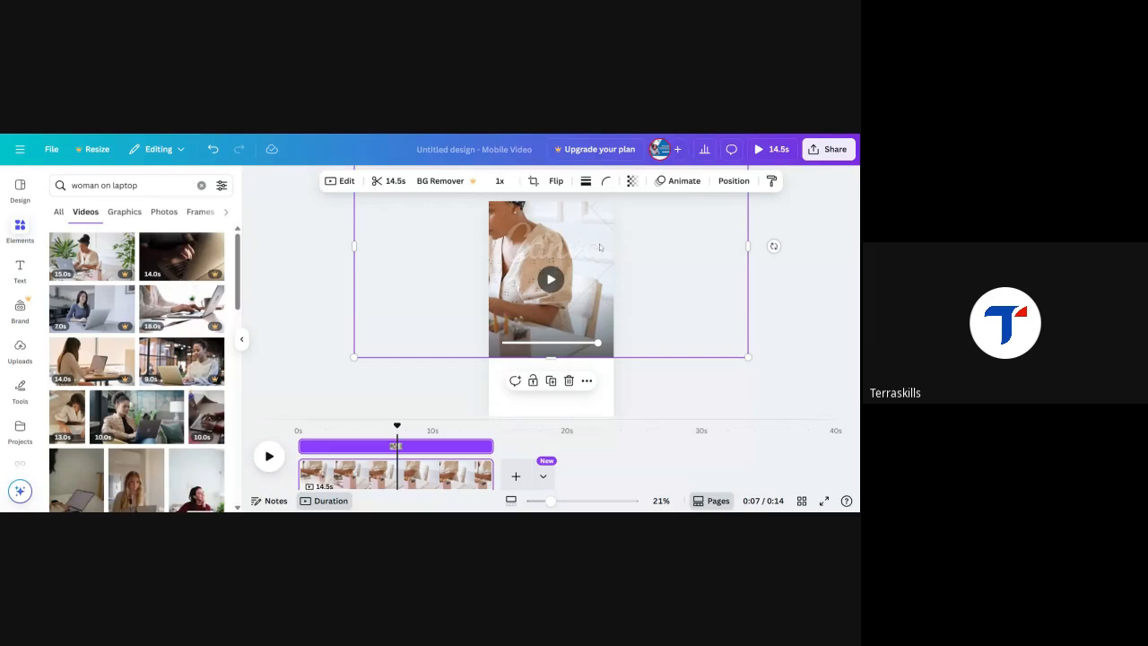
left_click_drag(600, 248, 596, 299)
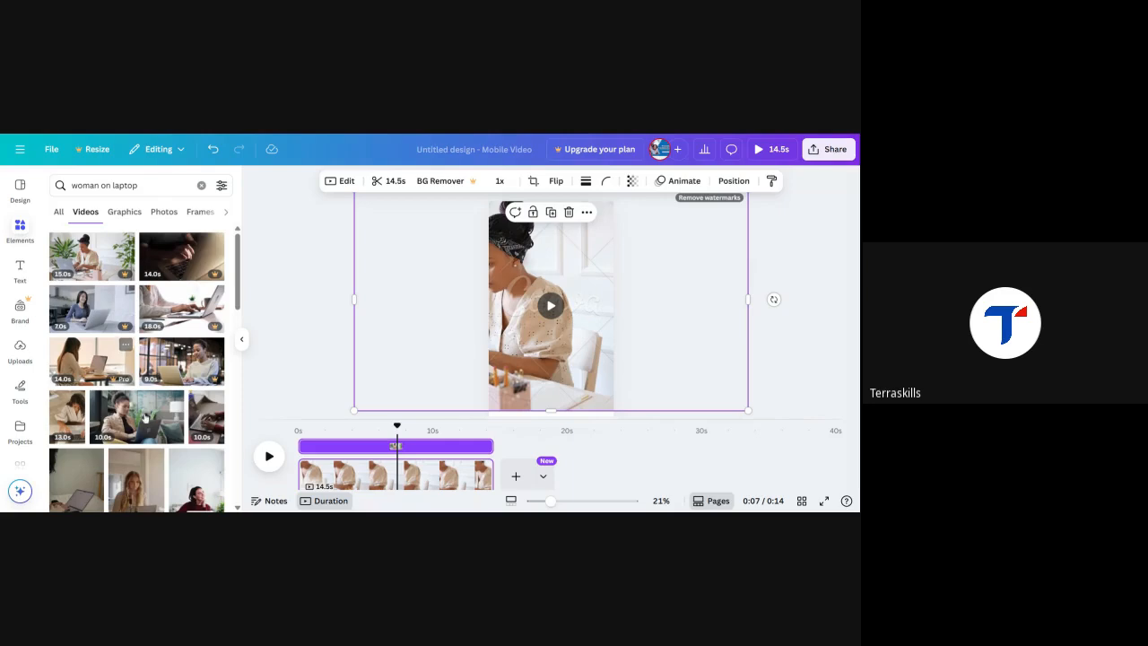
- Add a second page with the 10-second clip of a woman using a laptop beside plants, and enlarge it past the page's width
scroll(165, 417, "down", 2)
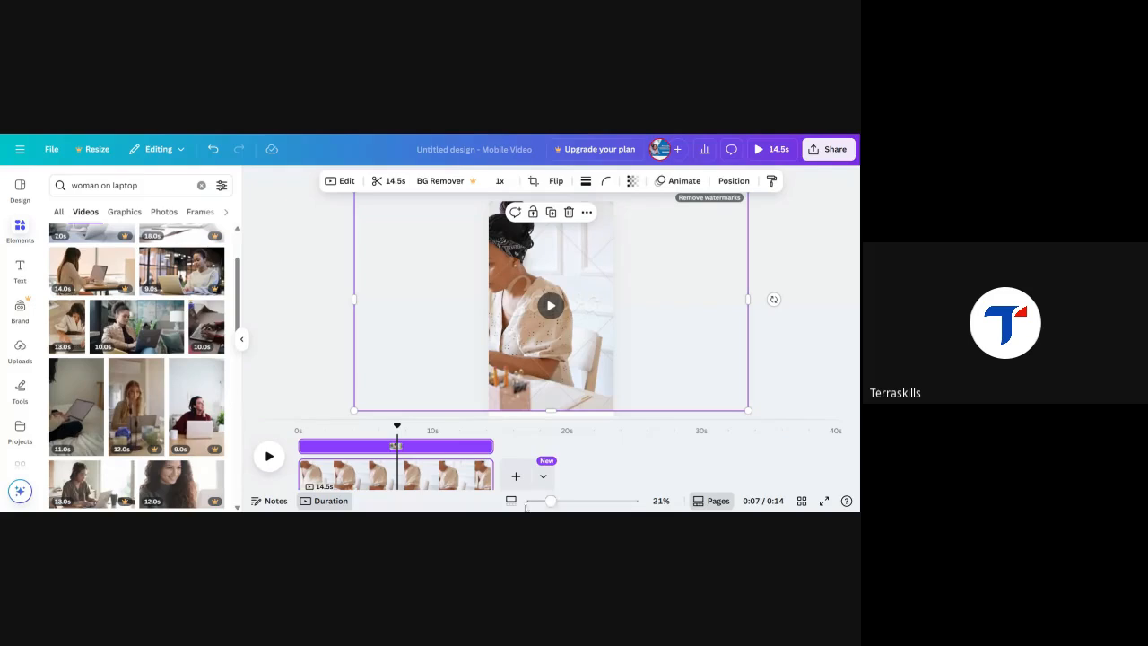
left_click(516, 486)
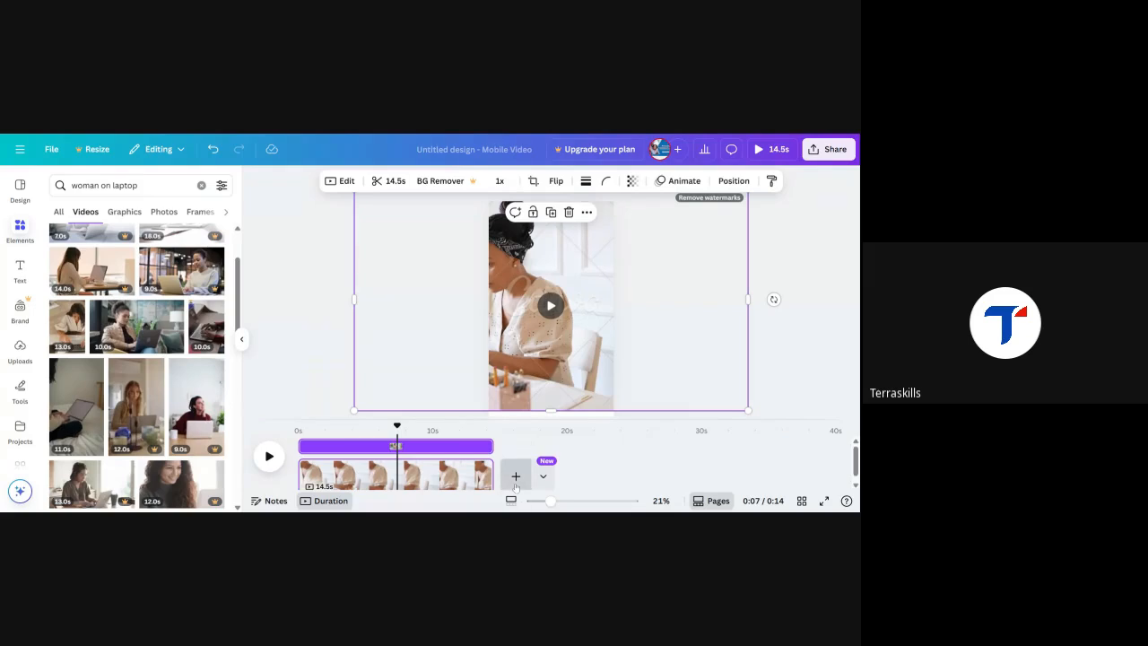
left_click(139, 338)
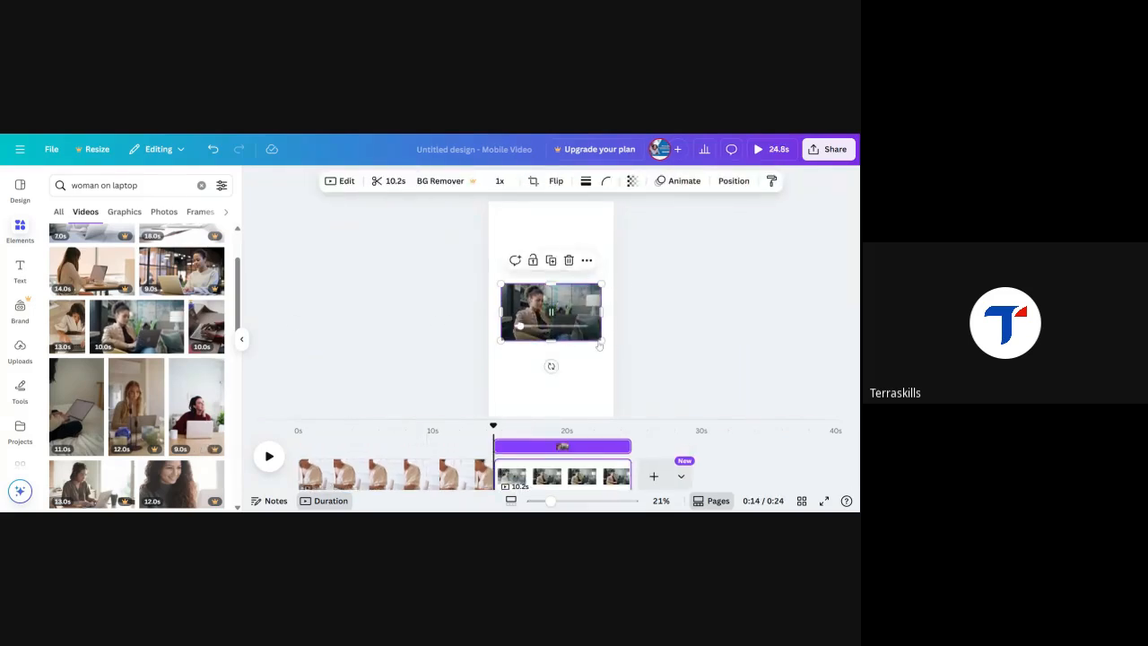
left_click_drag(601, 341, 691, 390)
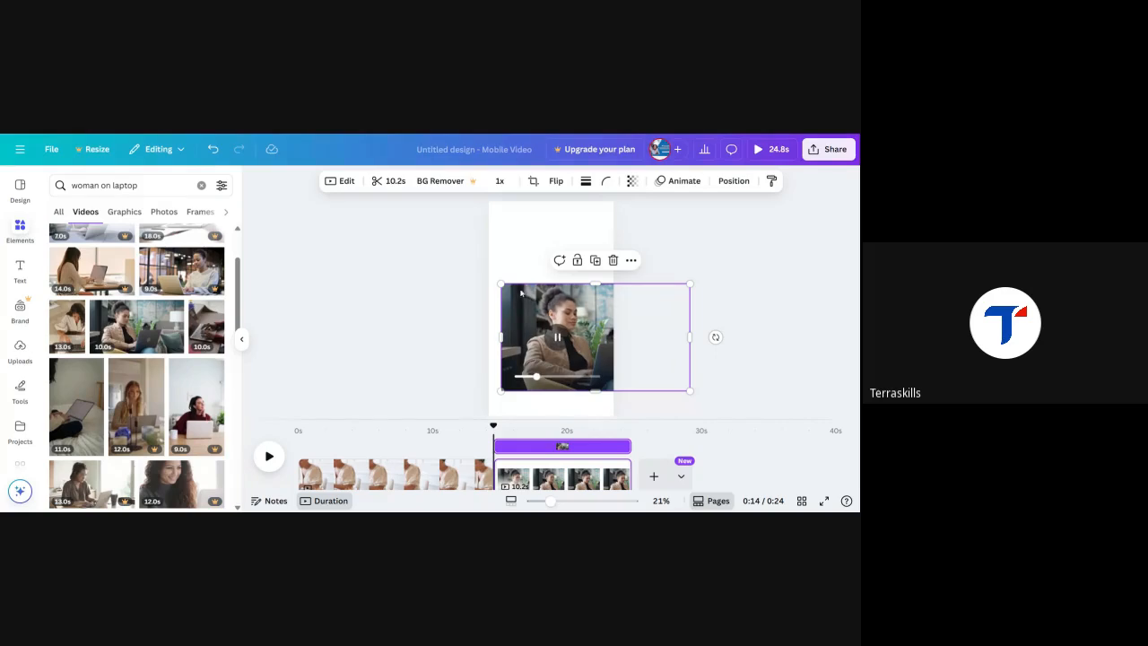
left_click_drag(504, 284, 409, 205)
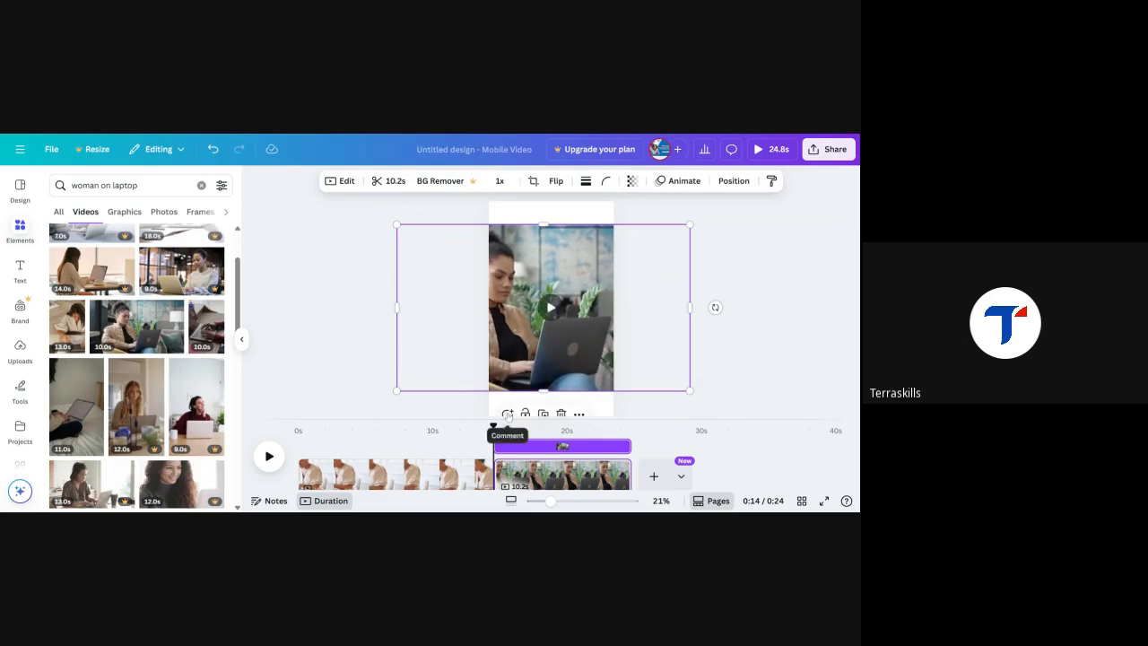
- Delete the first page with the headscarf clip and move the playhead to about 3 seconds
left_click(423, 465)
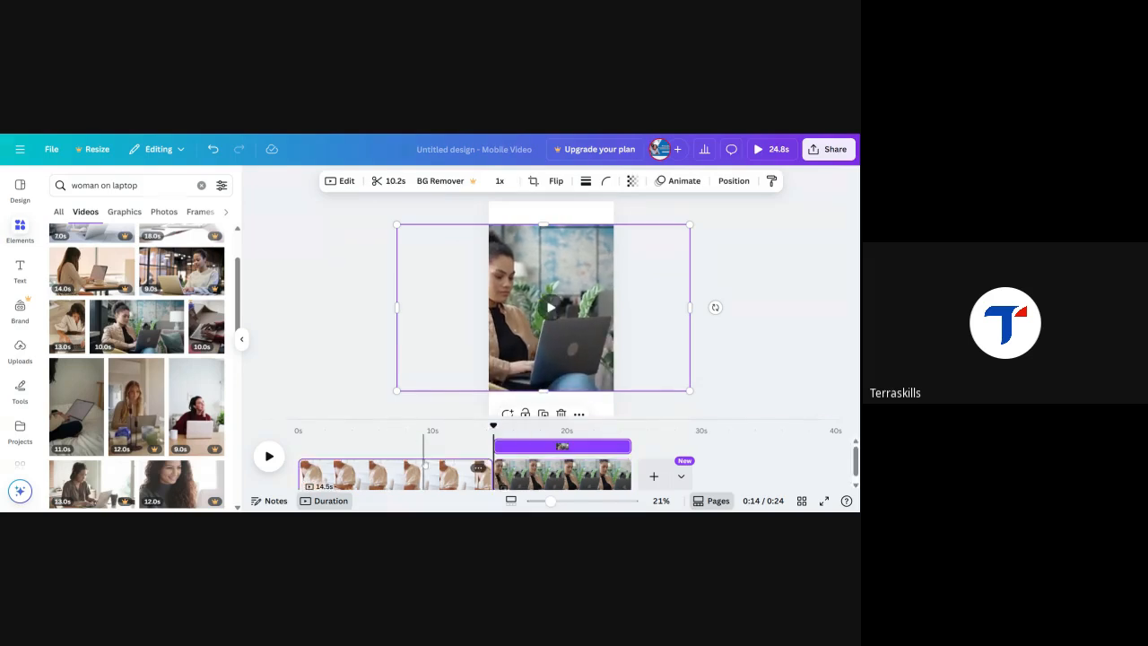
key("Delete")
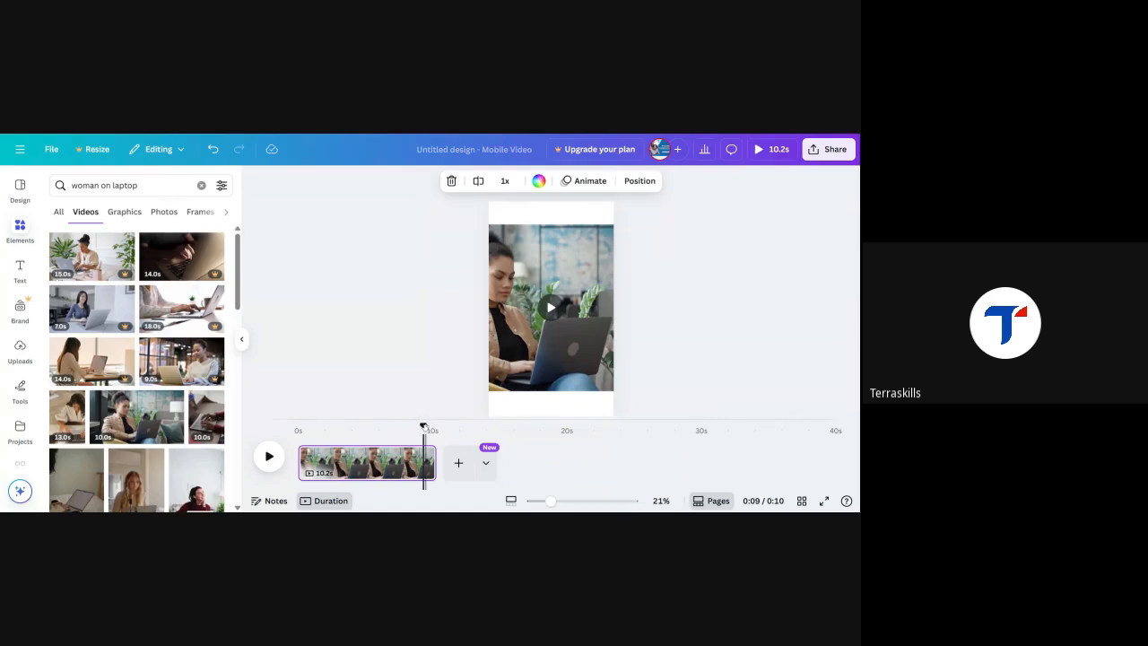
left_click_drag(423, 424, 341, 425)
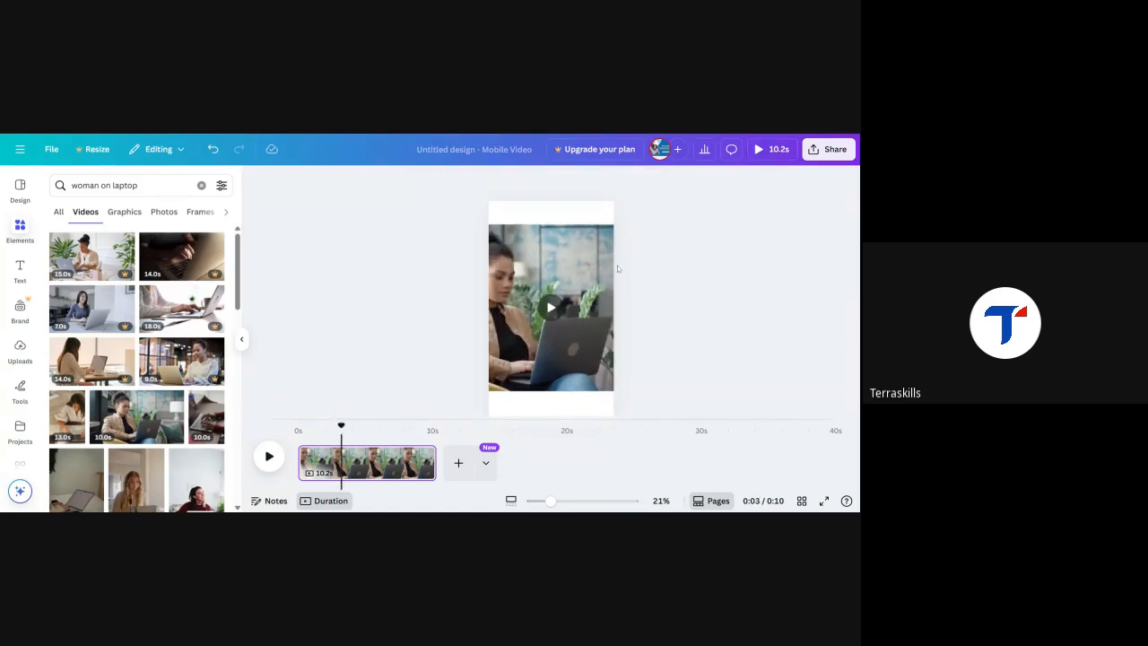
- Enlarge the remaining laptop clip to nearly the page's height and shift it so the woman is in frame
left_click(576, 273)
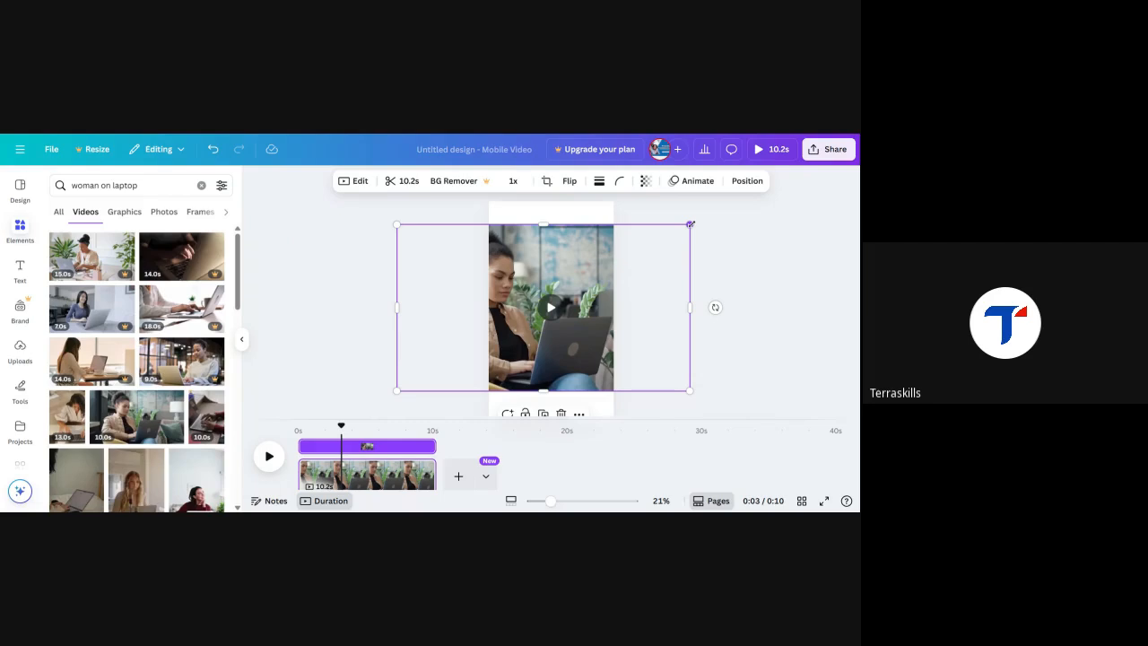
left_click_drag(690, 224, 752, 201)
left_click_drag(599, 259, 644, 256)
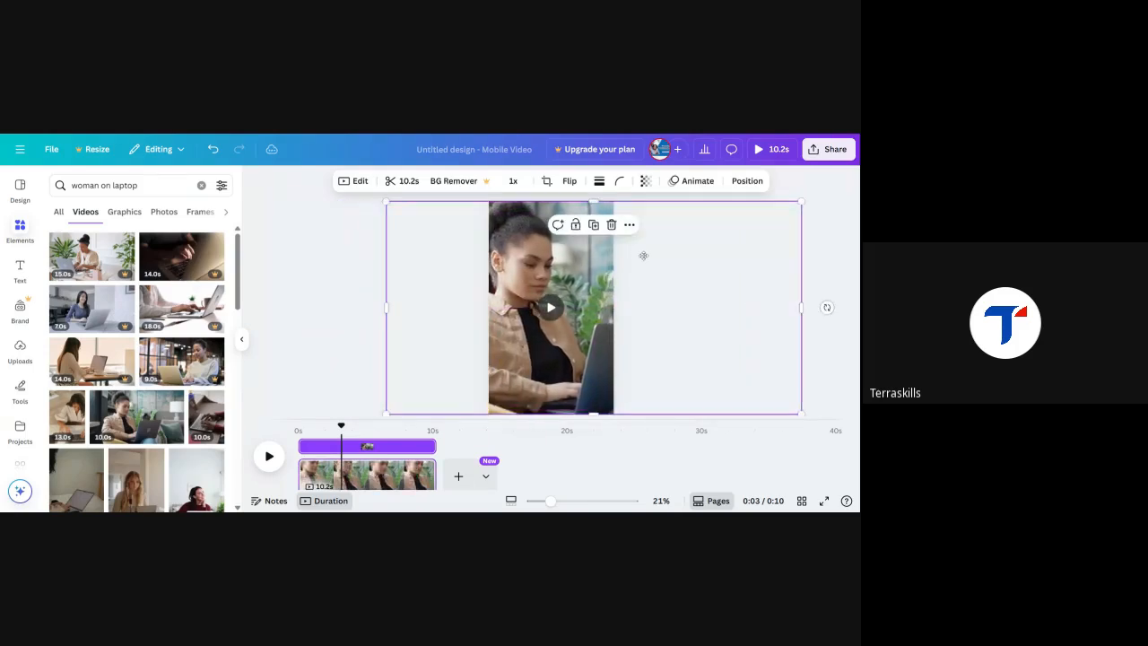
scroll(643, 256, "down", 2)
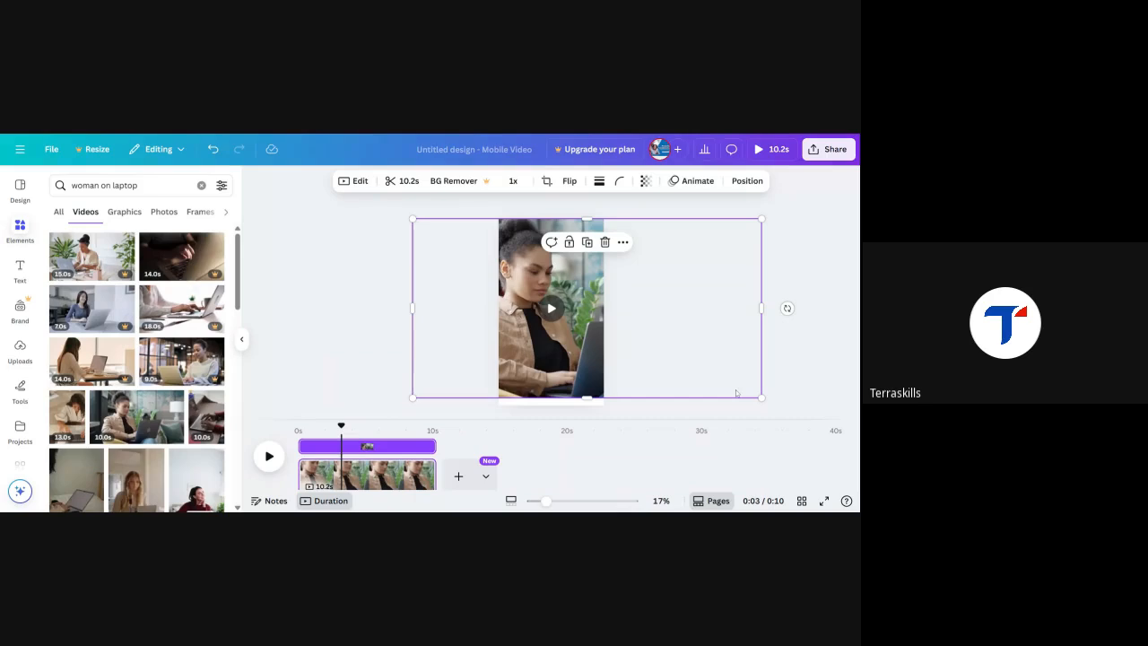
- Undo the laptop clip's move and enlargement and the deletion of the first page
key("ctrl+z")
key("ctrl+z")
key("ctrl+z")
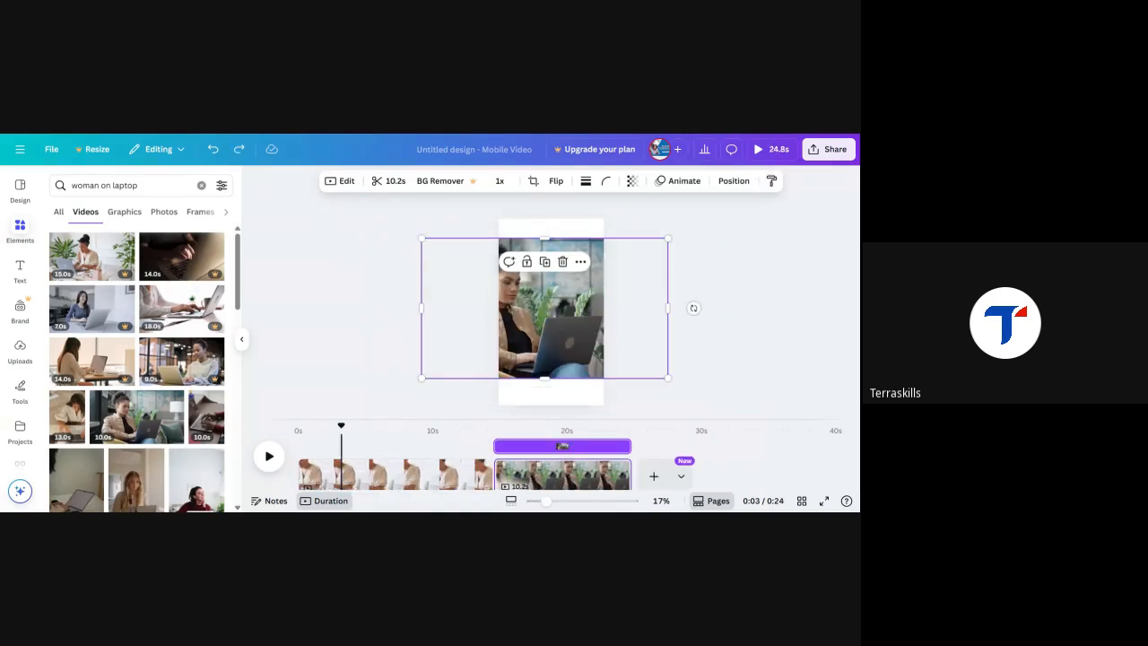
- Delete the first page with the headscarf clip, then place the playhead at about 7 seconds
left_click(425, 474)
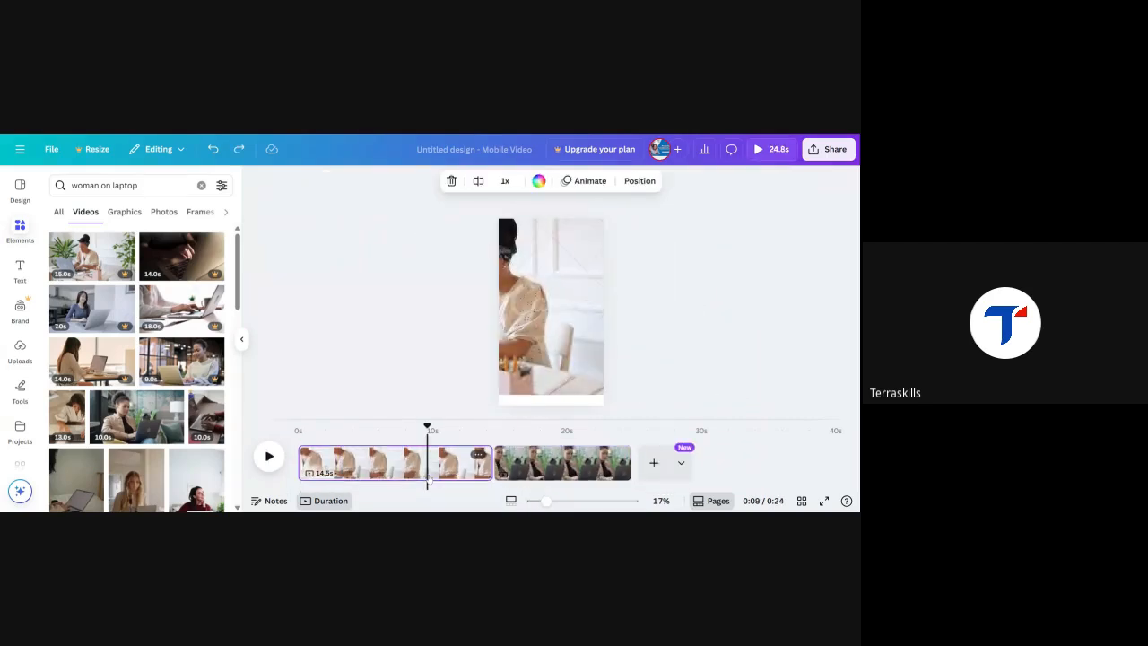
key("Delete")
left_click(402, 431)
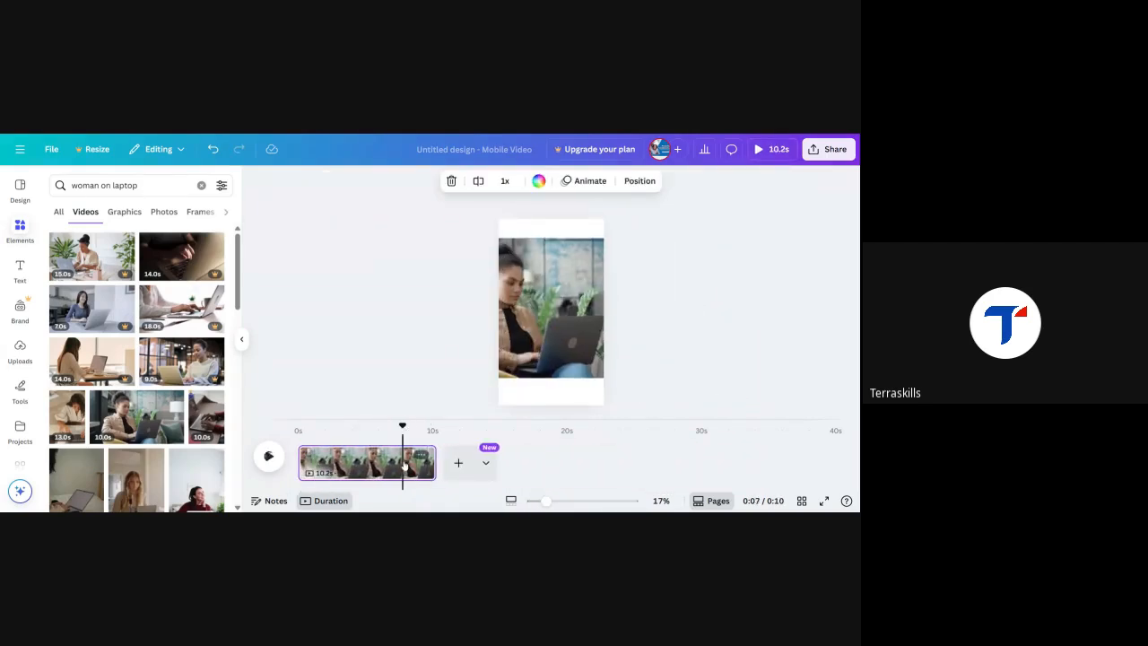
- Enlarge the laptop clip to cover the page's full height and shift it so the woman and her laptop are in frame
left_click(578, 264)
left_click_drag(668, 238, 702, 218)
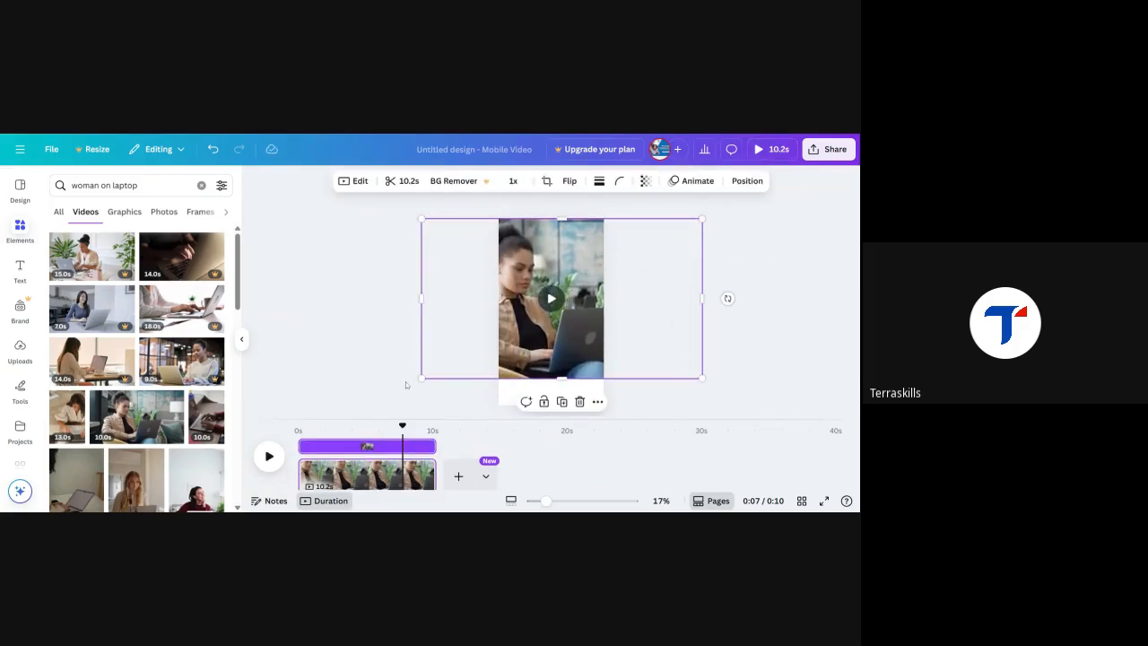
left_click_drag(422, 378, 375, 404)
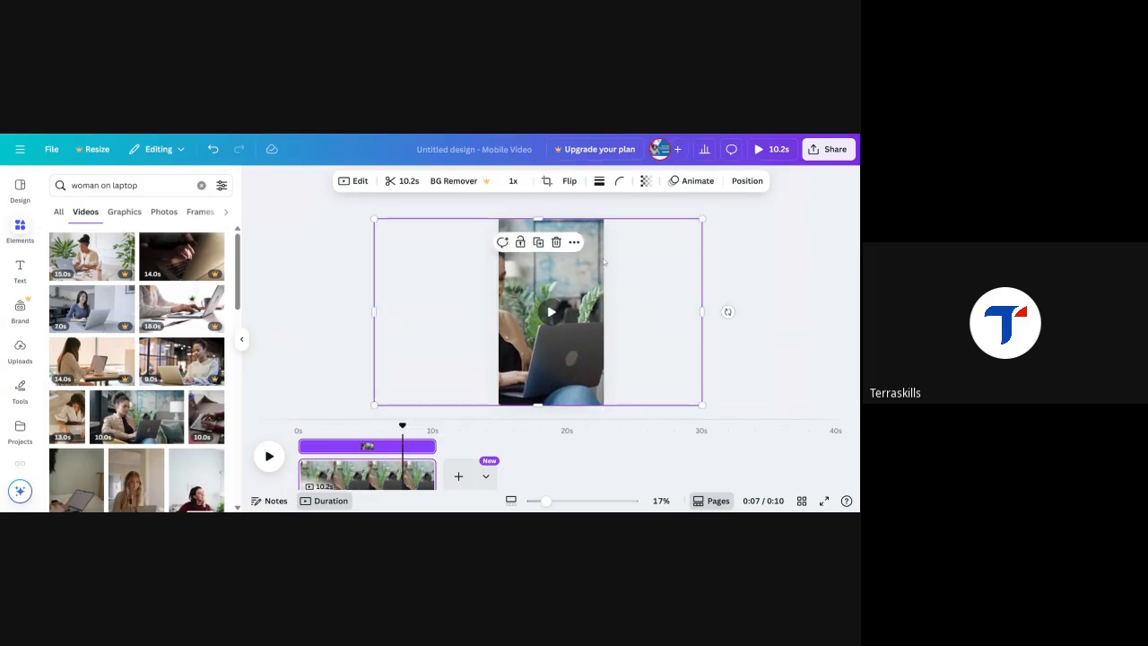
mouse_move(604, 261)
left_mouse_down()
mouse_move(649, 264)
mouse_move(596, 265)
mouse_move(621, 264)
left_mouse_up()
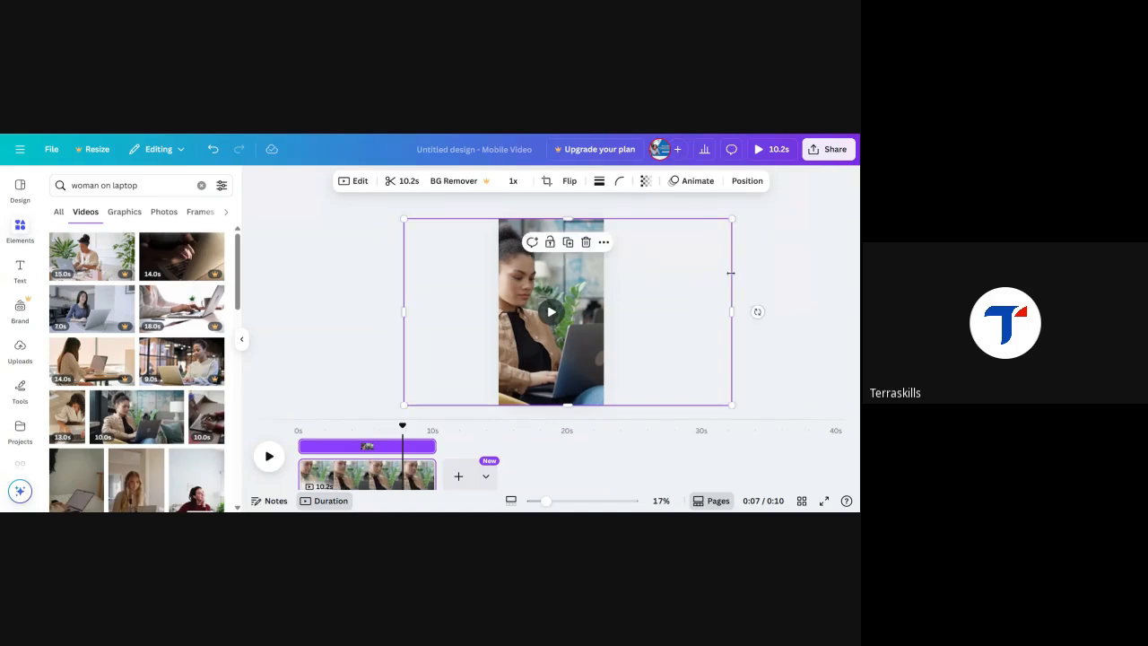
left_click(778, 260)
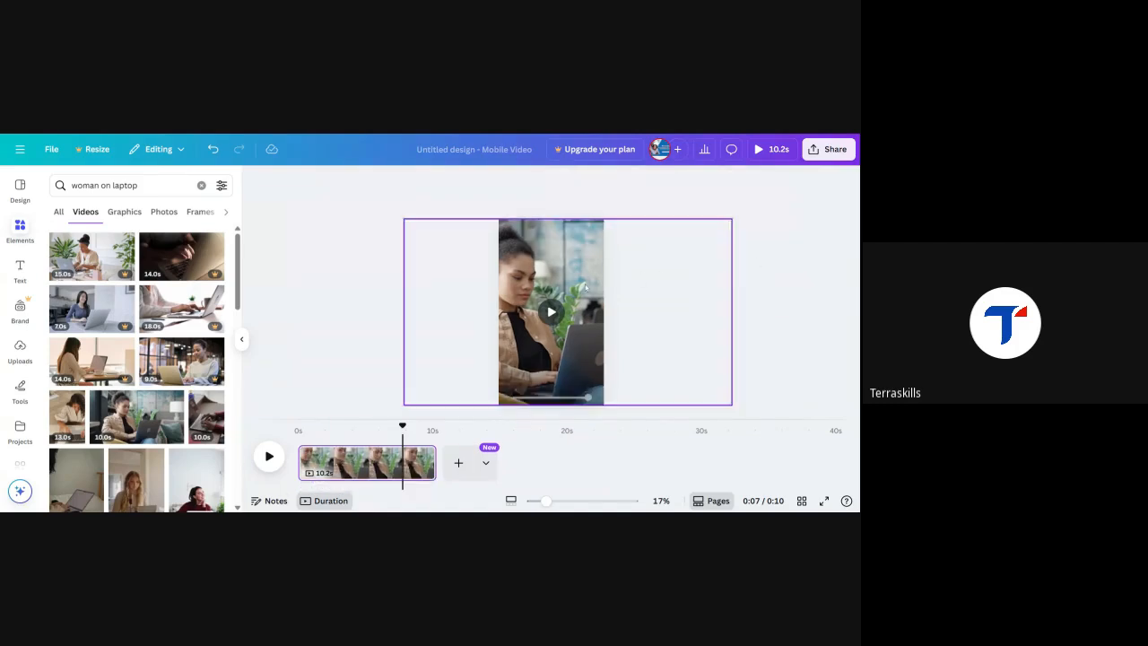
- Place the playhead at about 1 second and add a subheading reading "3 Tips to Grow Your Business Online"
left_click_drag(403, 426, 312, 427)
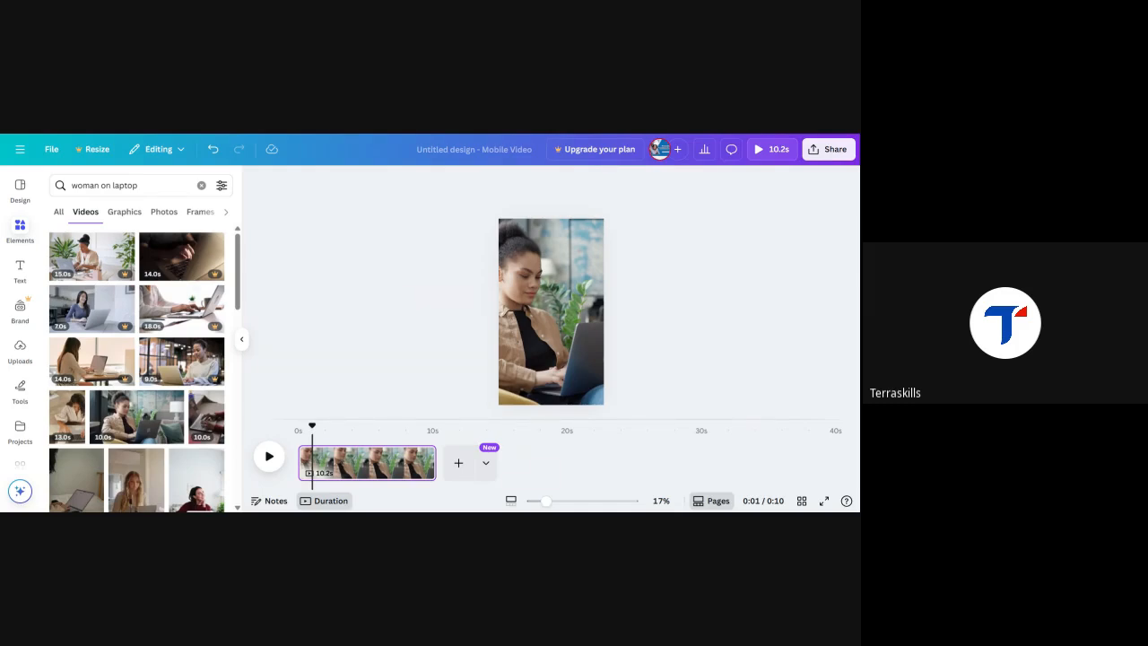
left_click(591, 275)
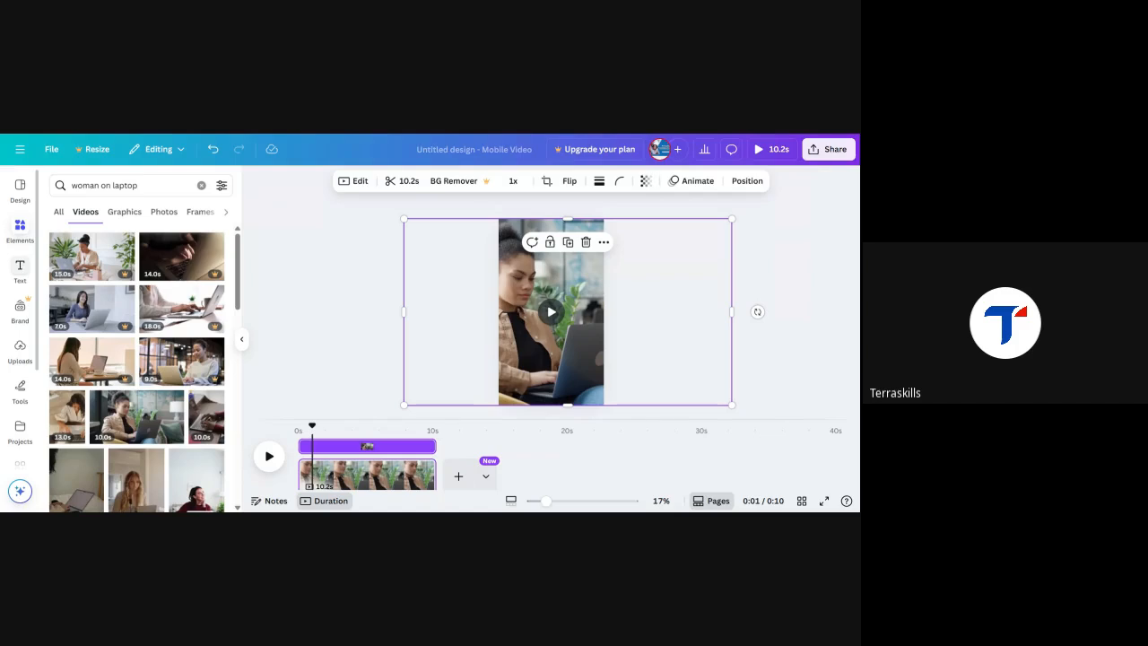
left_click(20, 271)
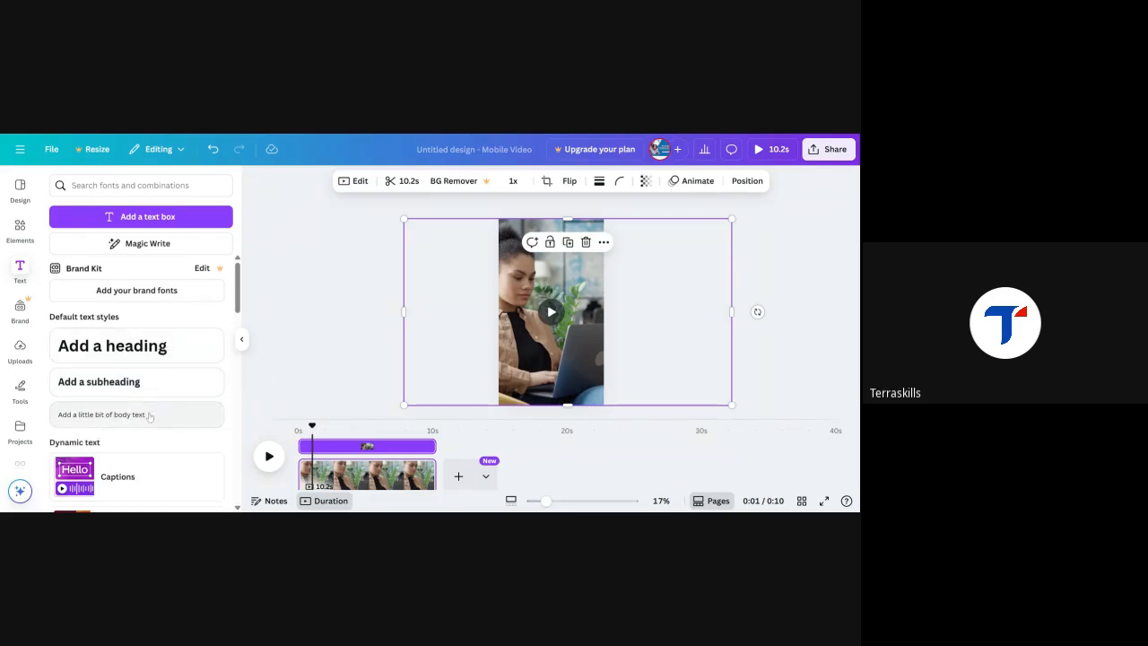
left_click(132, 385)
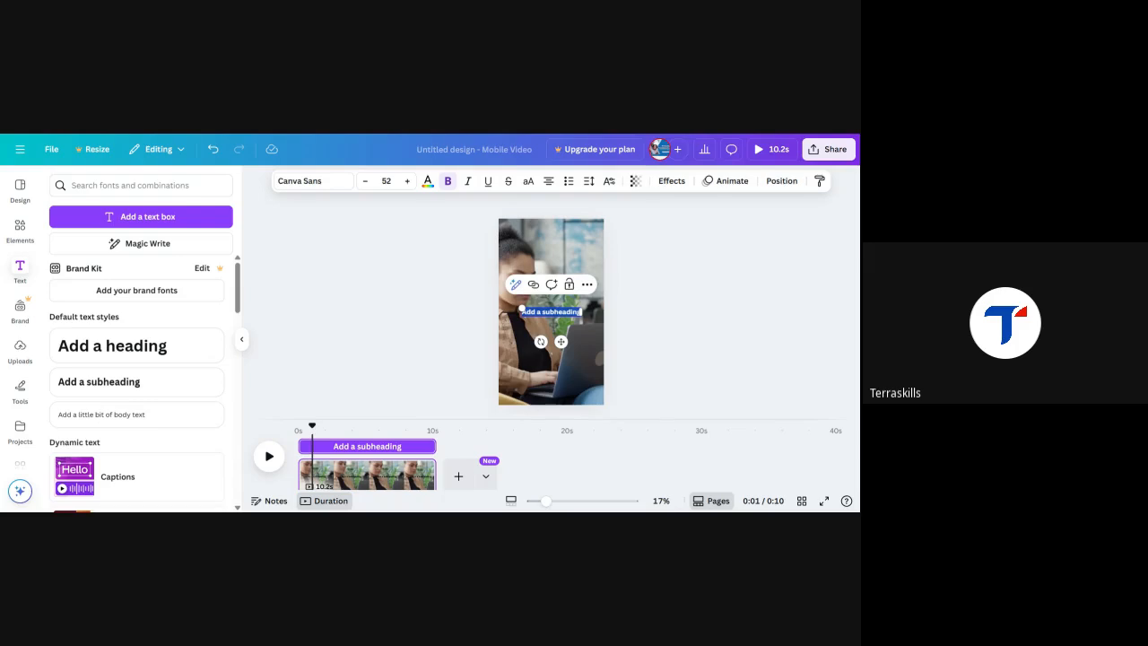
type("3")
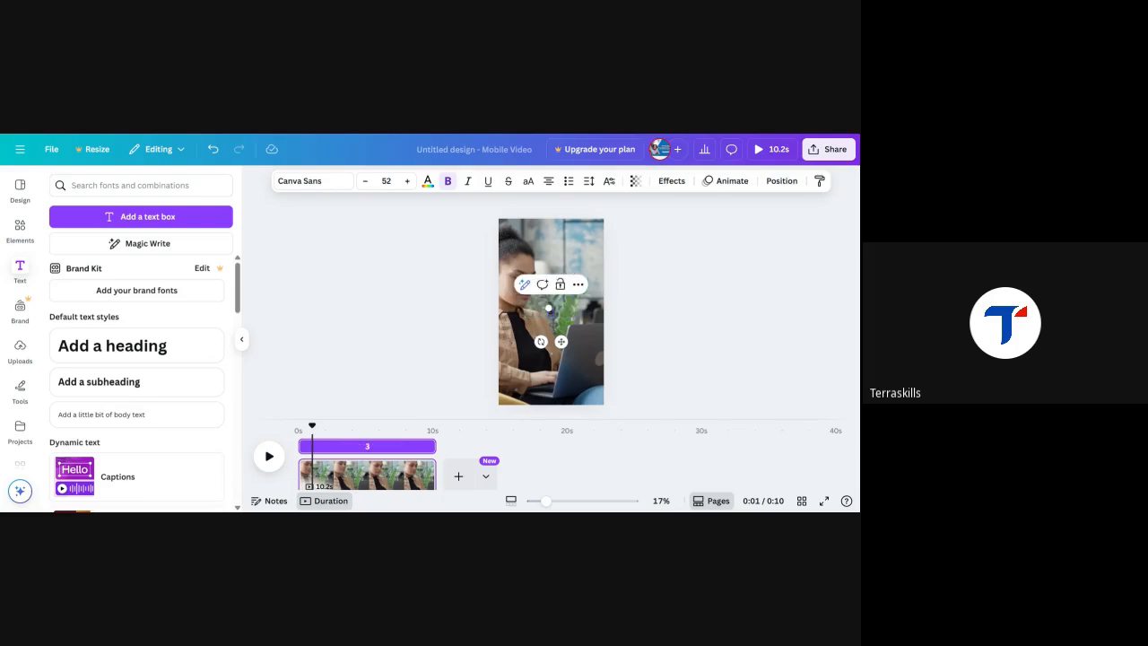
type(" Tips to Grow Your Business Online")
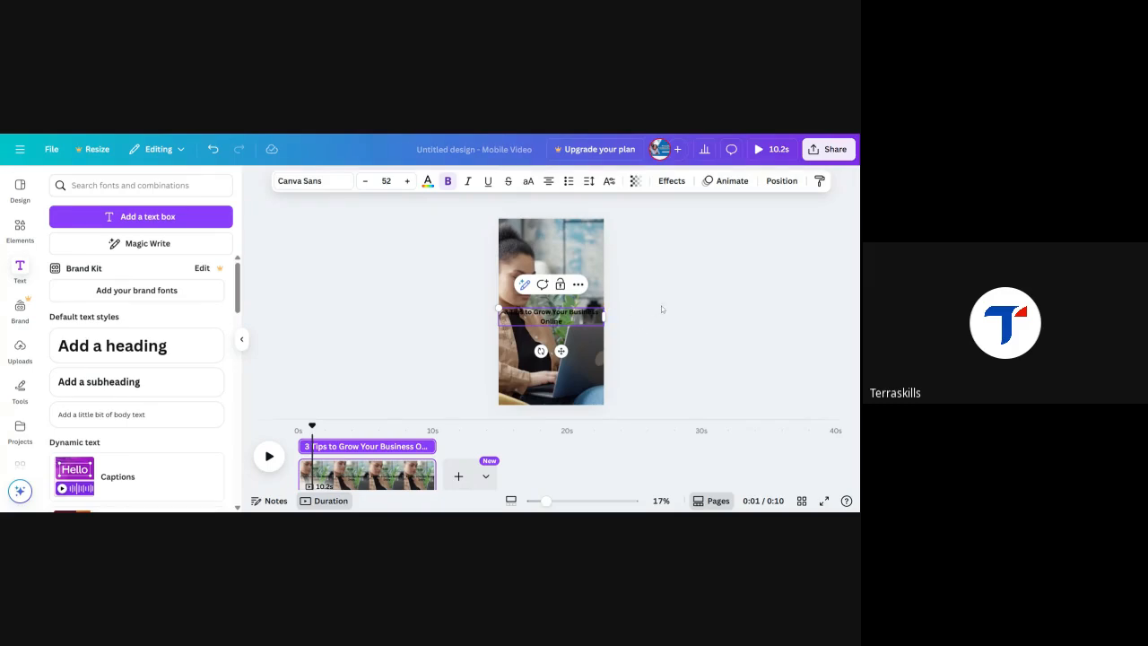
left_click(662, 305)
- Set the title's text colour to white
left_click(584, 318)
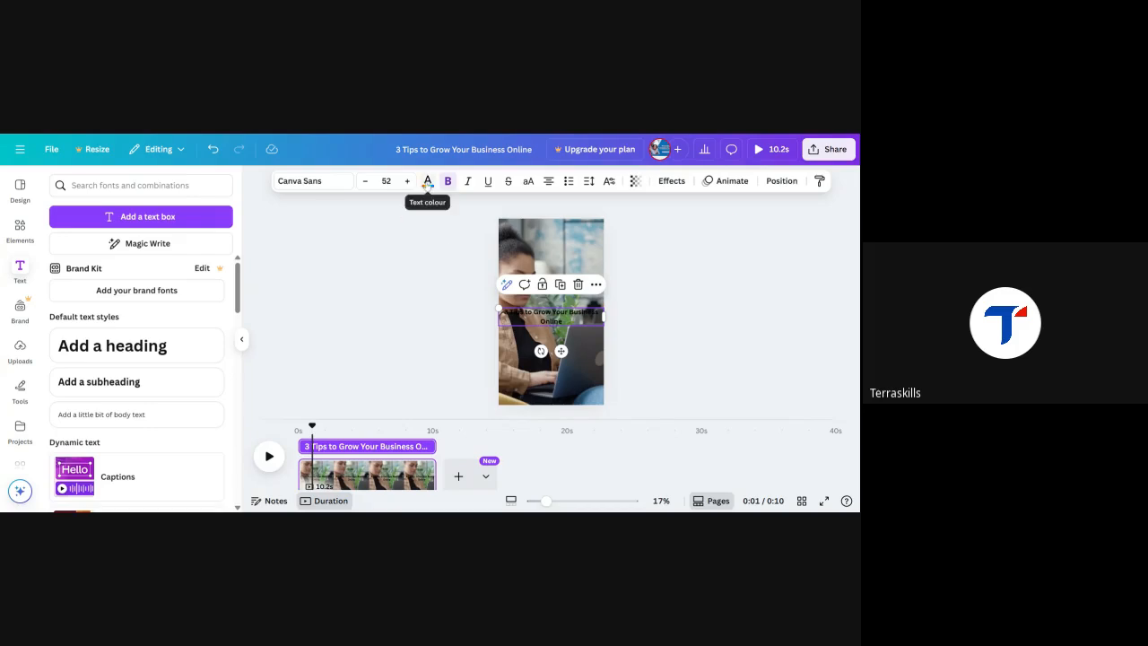
left_click(428, 181)
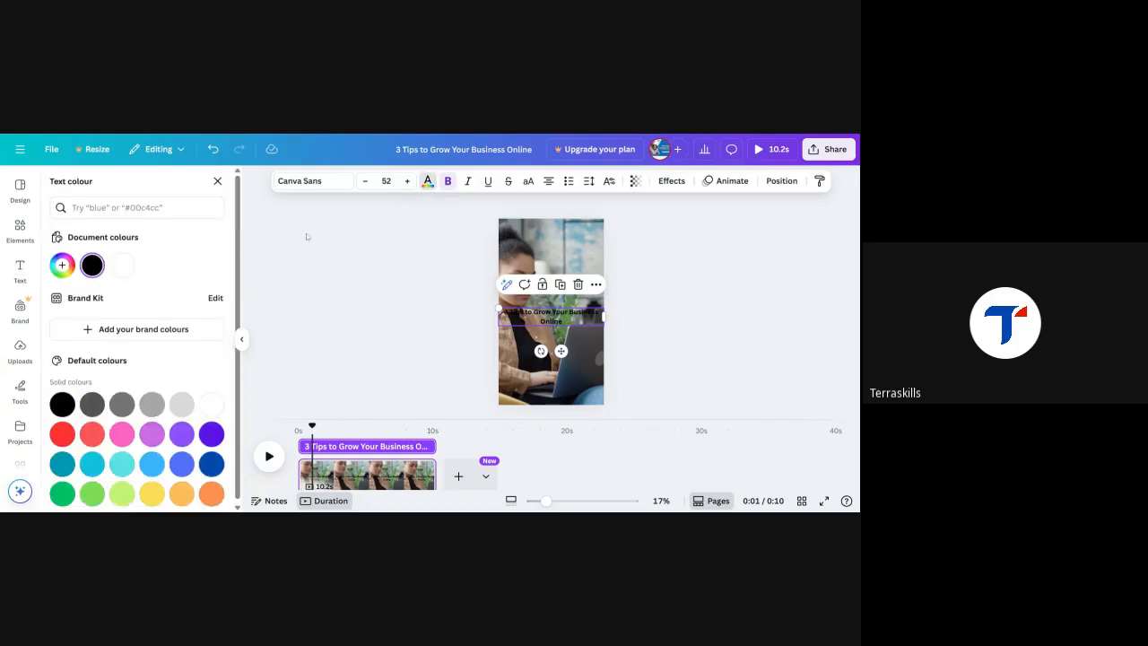
left_click(121, 266)
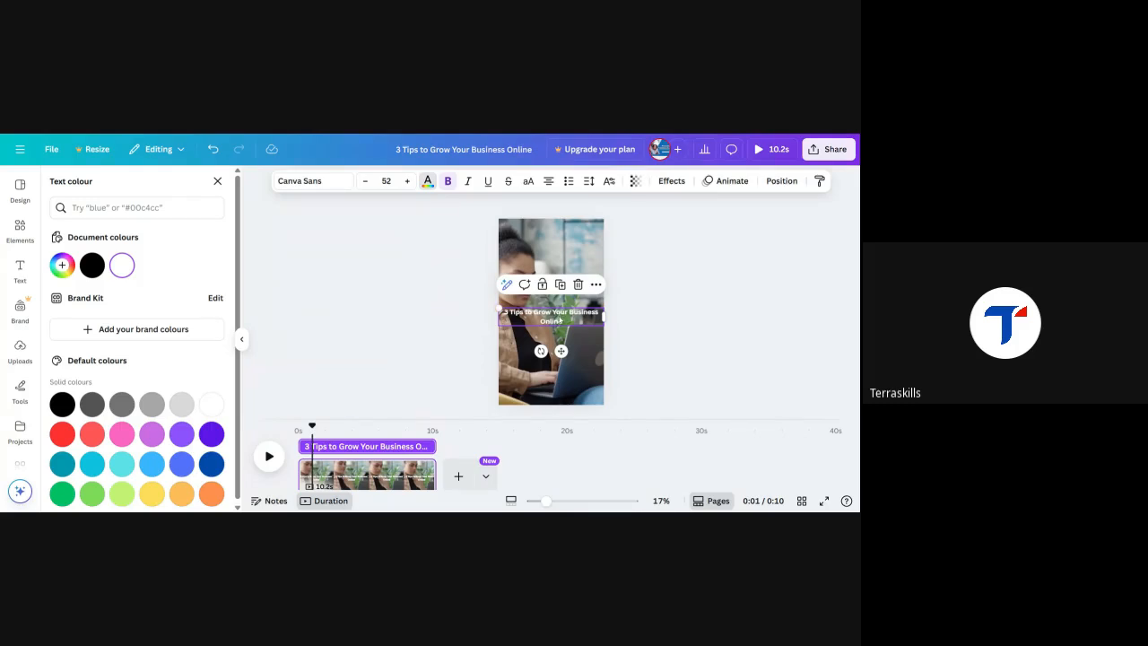
- Reposition the title, trying it higher on the page, and settle it horizontally centred just below the page's middle
left_click_drag(559, 321, 557, 300)
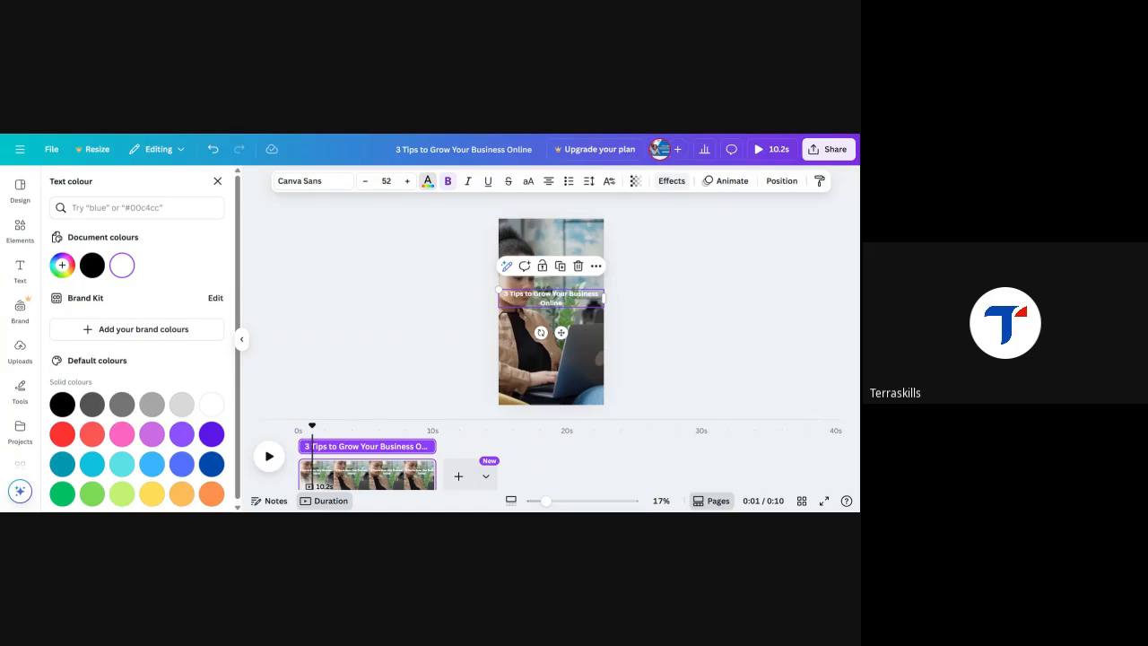
left_click(548, 236)
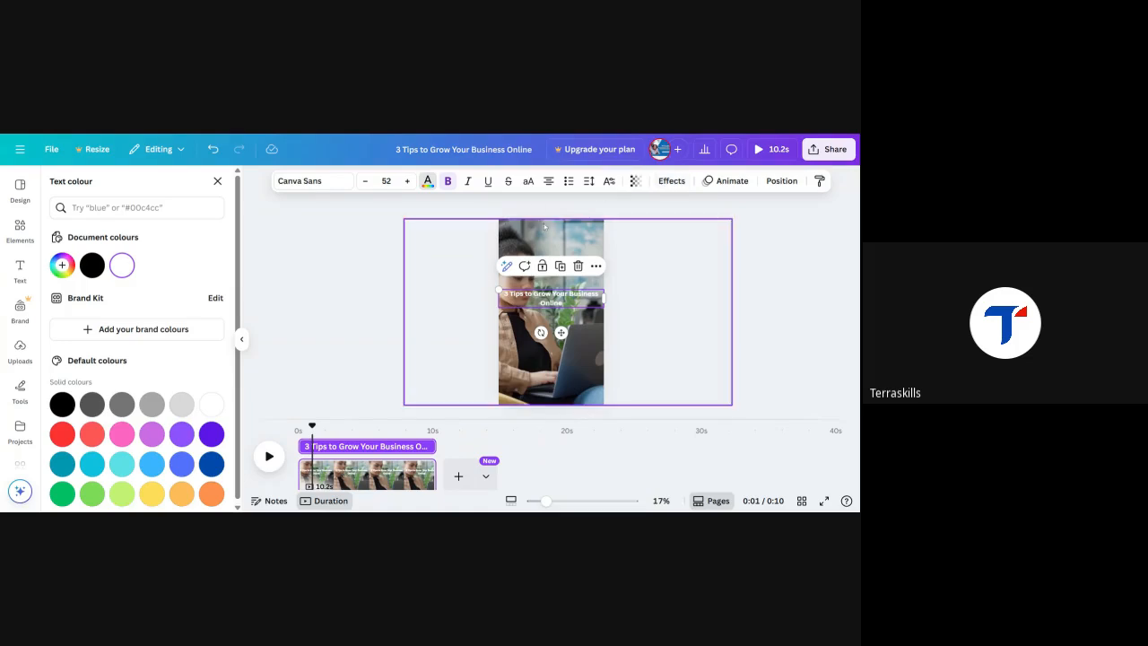
left_click(541, 300)
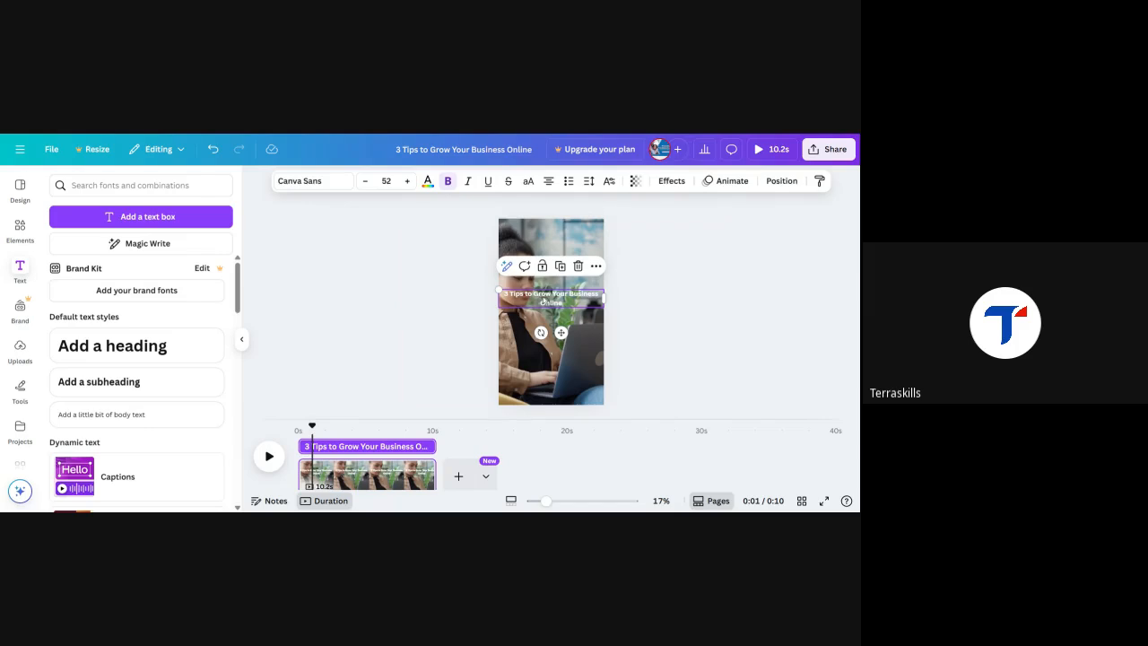
mouse_move(549, 296)
left_mouse_down()
mouse_move(554, 314)
mouse_move(553, 245)
mouse_move(554, 286)
left_mouse_up()
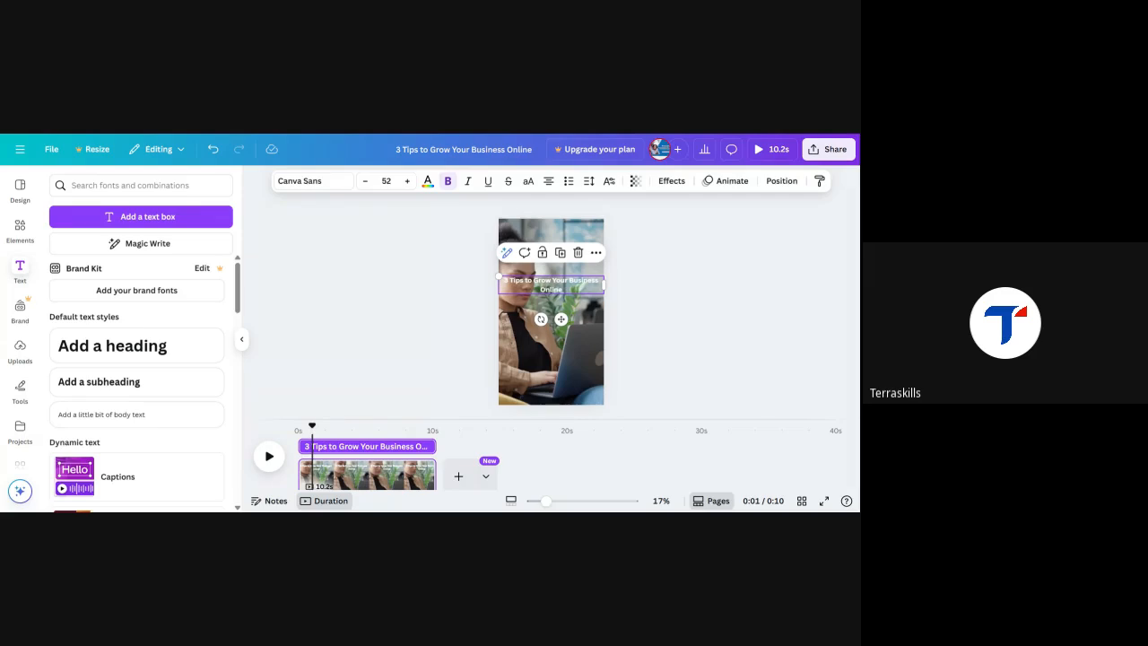
left_click_drag(554, 289, 554, 318)
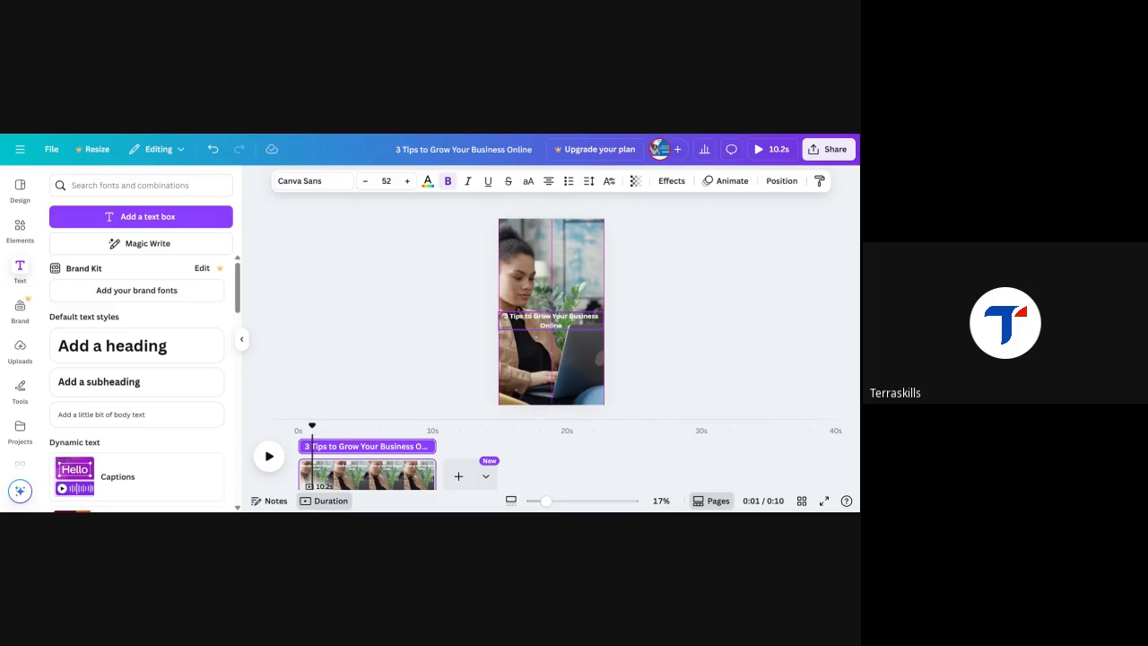
left_click_drag(555, 320, 555, 318)
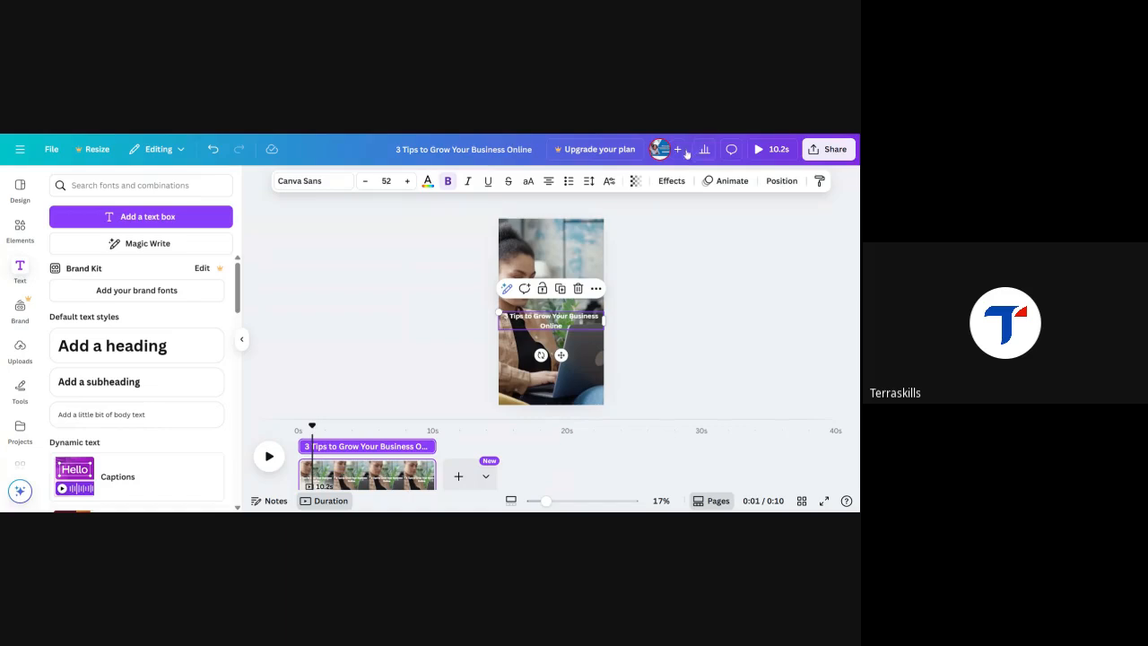
- Apply a Shadow effect in black to the title and narrow its text box so the second line reads "Business Online"
left_click(671, 180)
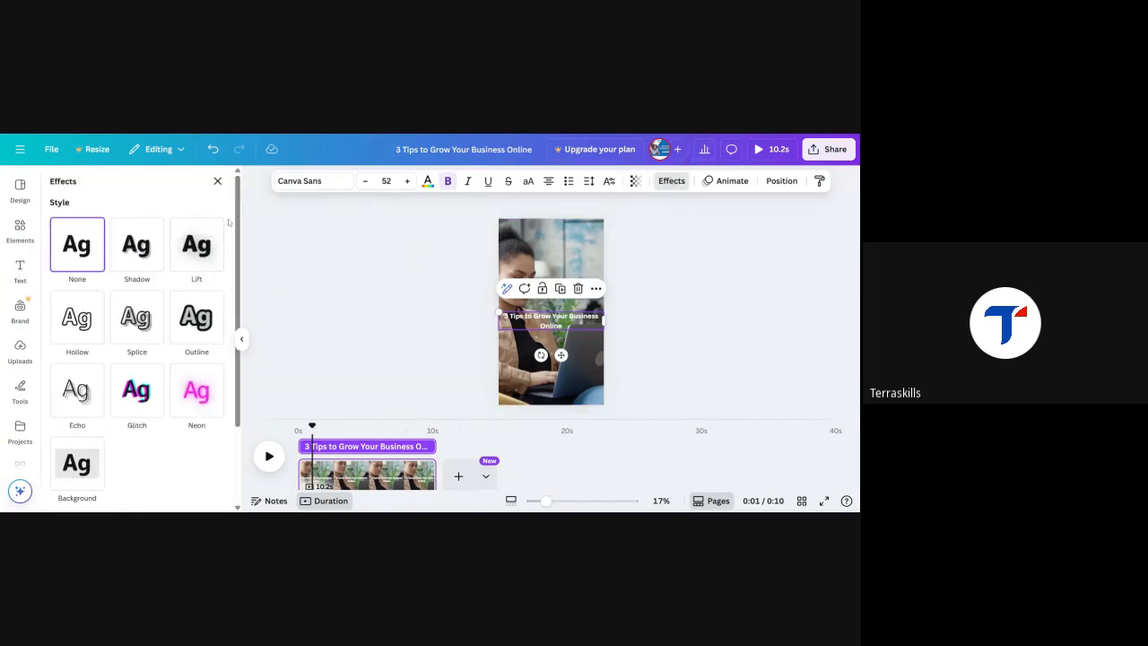
left_click(143, 250)
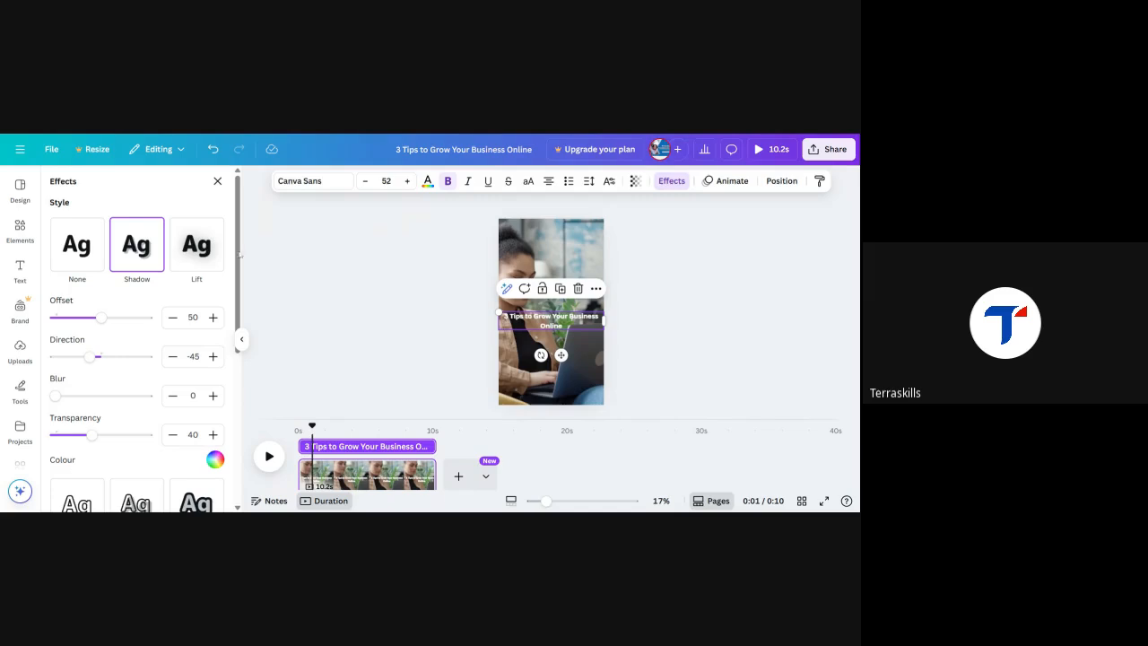
scroll(88, 327, "down", 3)
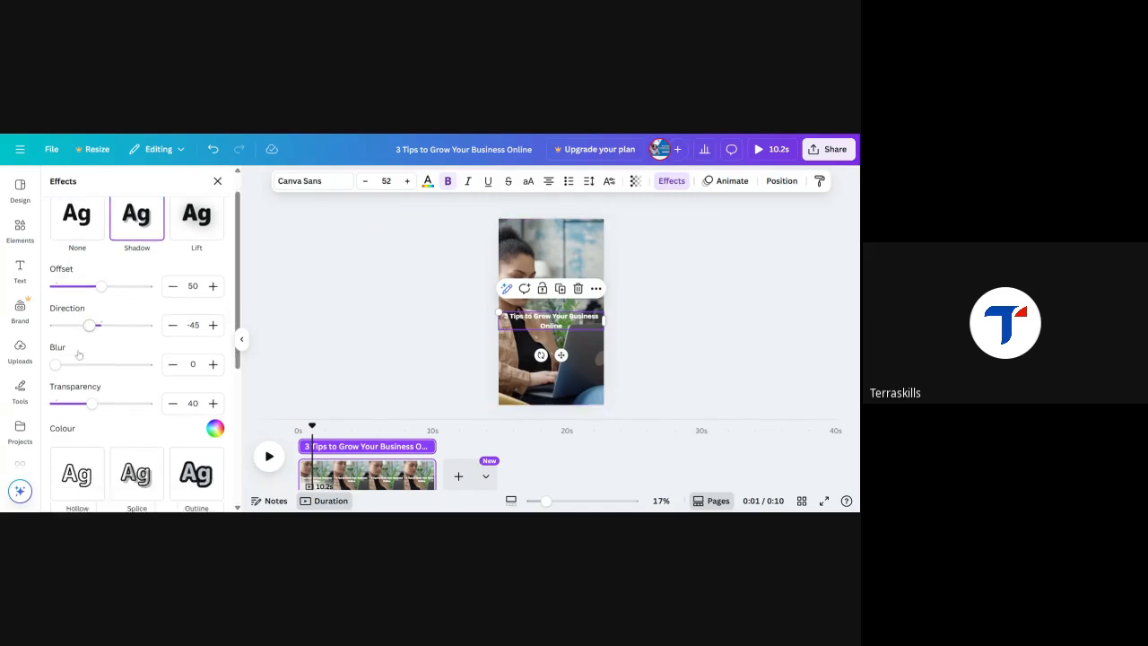
left_click(215, 349)
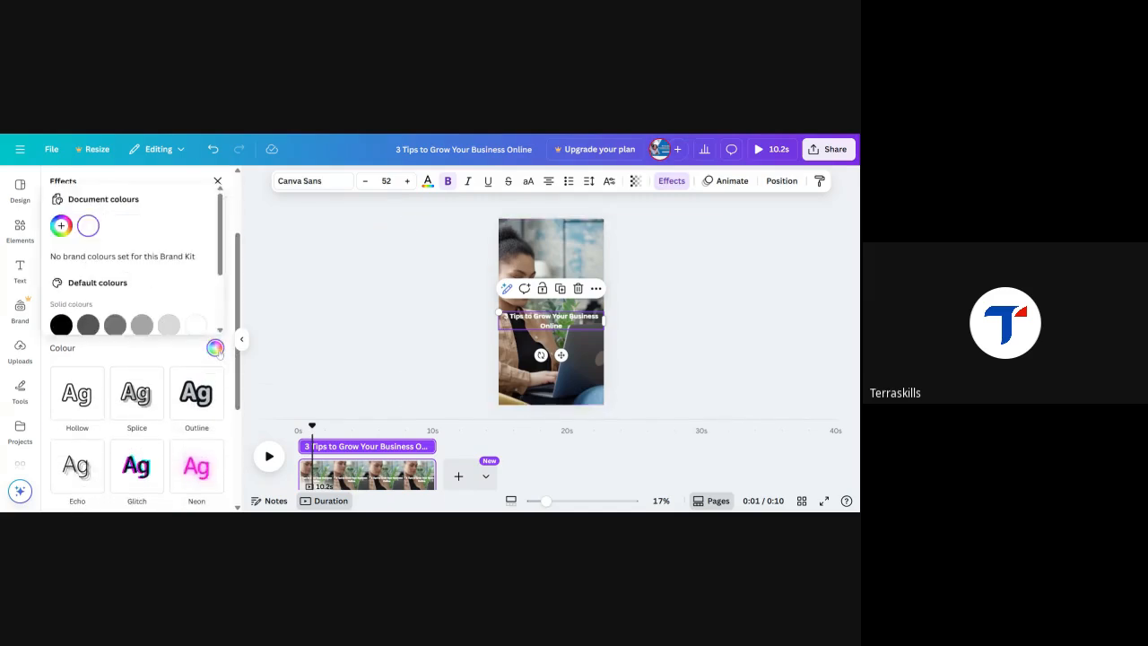
left_click(61, 327)
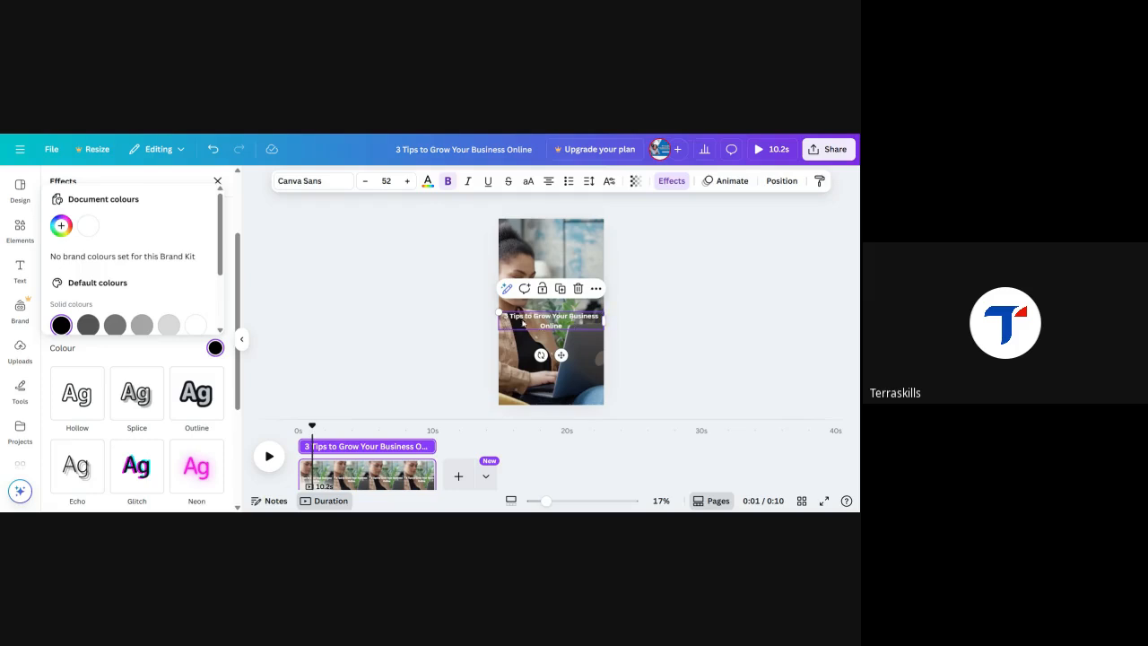
left_click(574, 319)
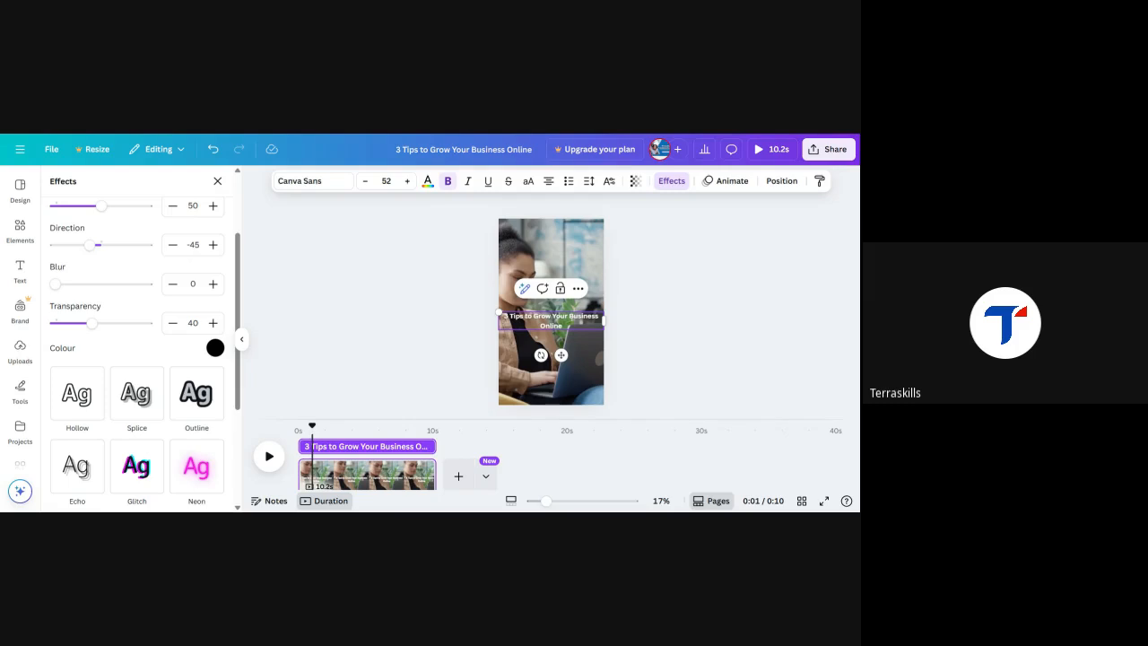
left_click_drag(498, 314, 519, 313)
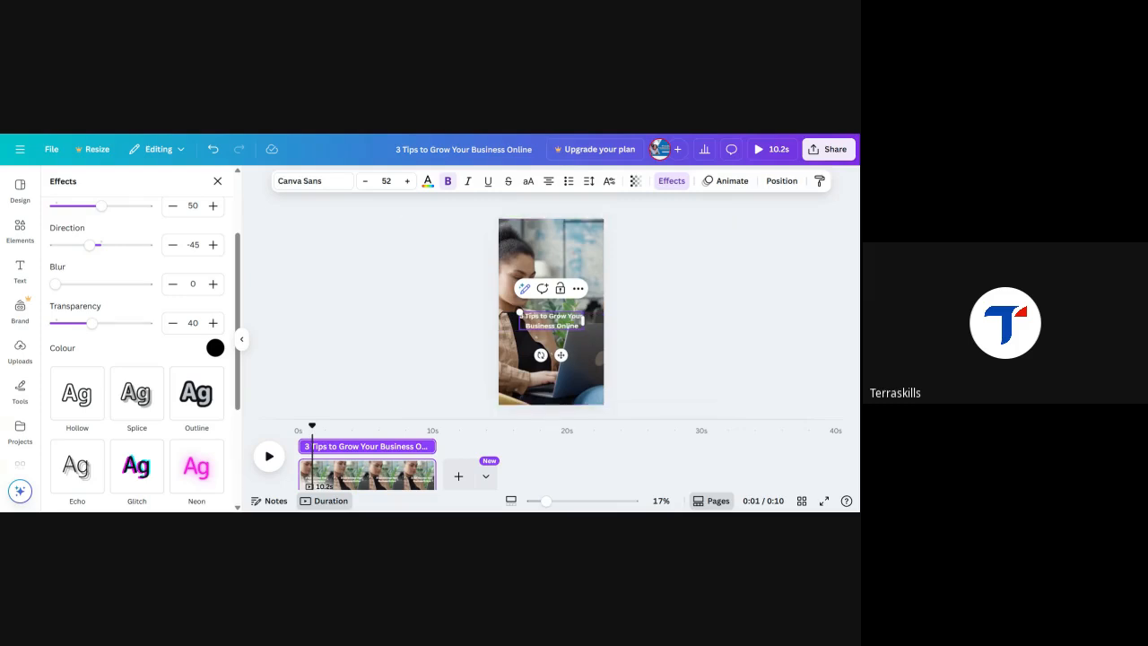
- Scale the title up to font size 60.5 and raise its font size further to 77.5
mouse_move(520, 313)
left_mouse_down()
mouse_move(456, 259)
mouse_move(423, 285)
mouse_move(556, 329)
mouse_move(467, 282)
mouse_move(515, 298)
mouse_move(508, 307)
left_mouse_up()
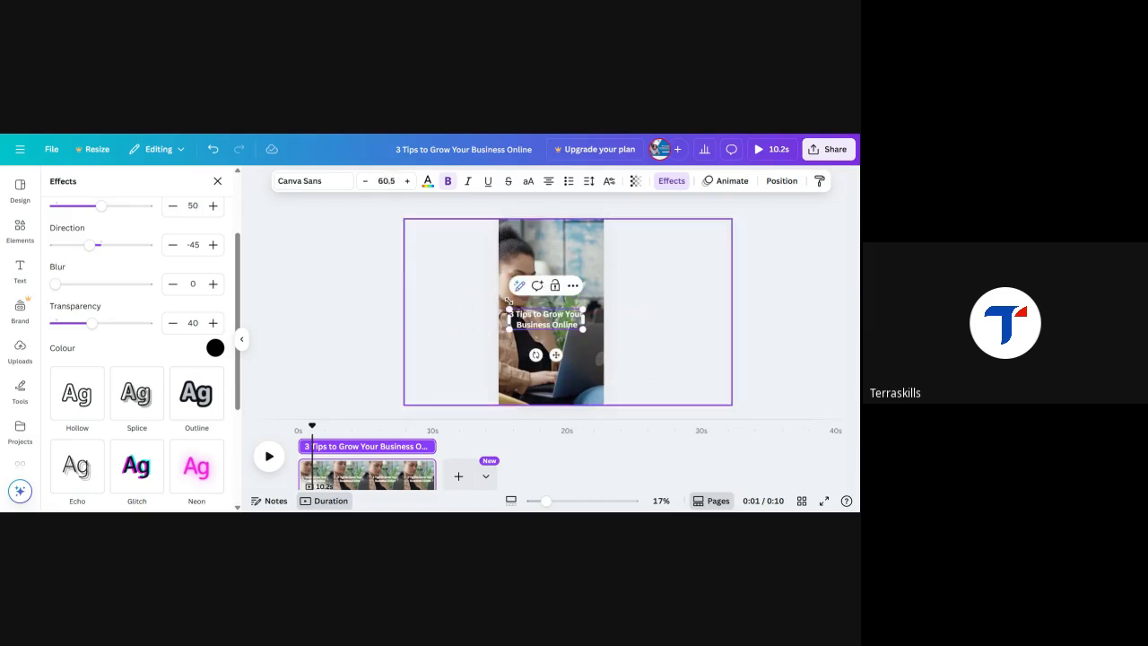
left_click(409, 182)
left_click(409, 182)
left_click(409, 182)
left_click(409, 182)
left_click(409, 183)
left_click(410, 182)
left_click(410, 182)
left_click(410, 182)
left_click(410, 182)
left_click(410, 182)
left_click(410, 183)
left_click(409, 184)
left_click(409, 185)
left_click(409, 185)
left_click(409, 185)
left_click(409, 184)
left_click(409, 185)
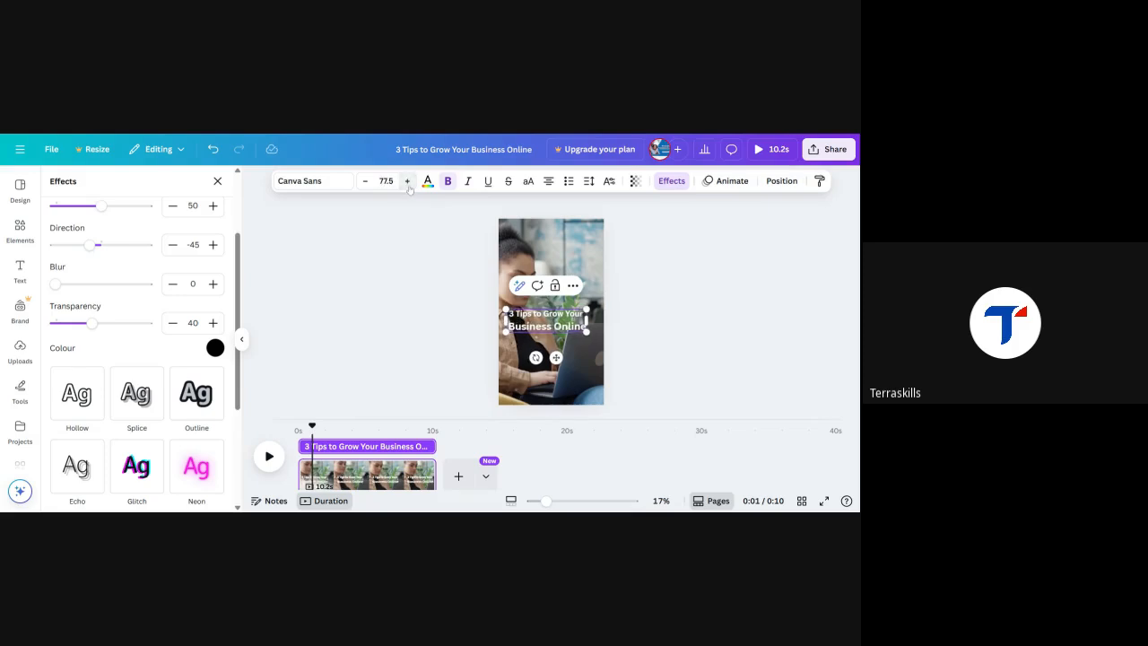
- Undo the title's font size increases and its scaling
key("ctrl+z")
key("ctrl+z")
key("ctrl+z")
key("ctrl+z")
key("ctrl+z")
key("ctrl+z")
key("ctrl+z")
key("ctrl+z")
key("ctrl+z")
key("ctrl+z")
key("ctrl+z")
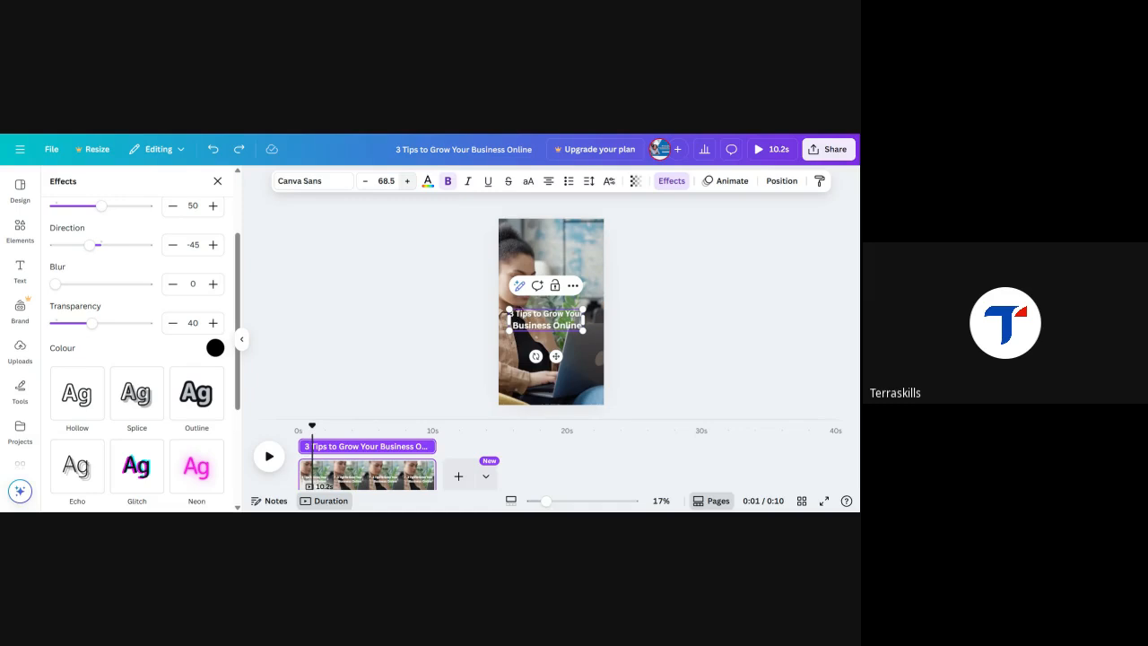
key("ctrl+z")
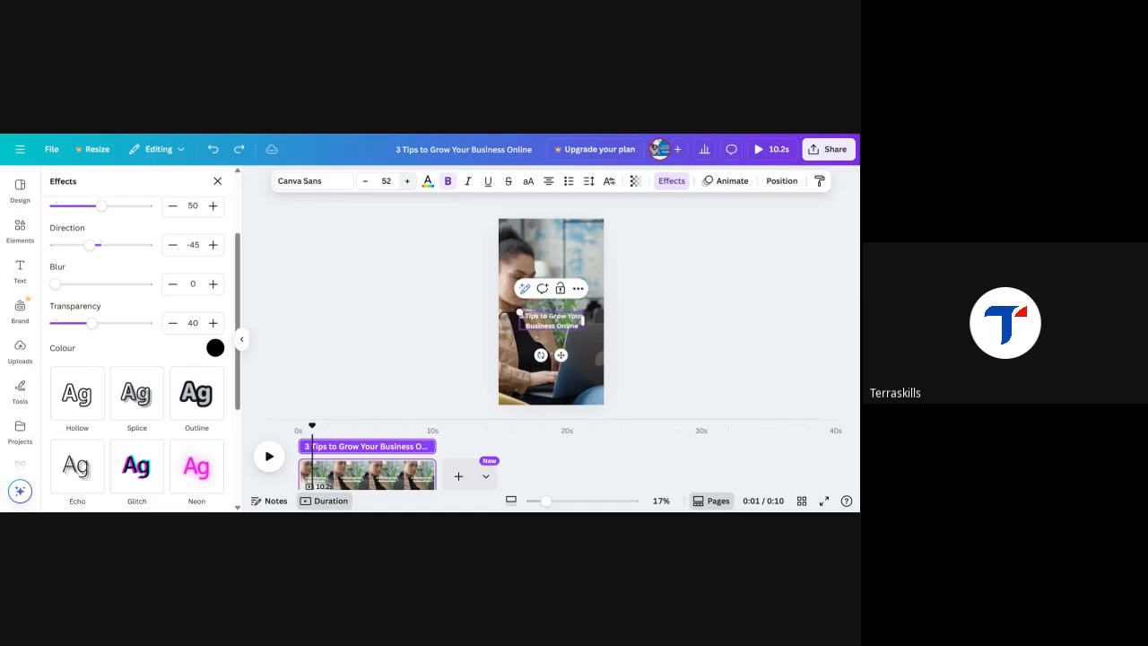
- Enlarge the title to font size 79.1 so it spans most of the page's width, keep it near the middle, and preview the video
left_click(633, 280)
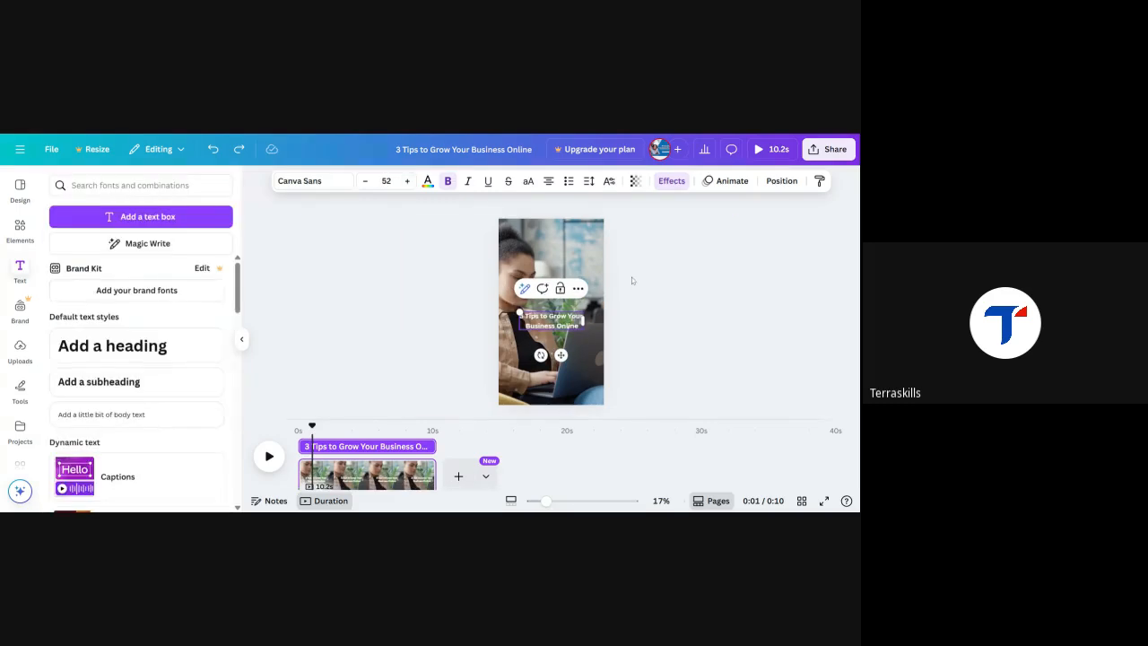
left_click(676, 308)
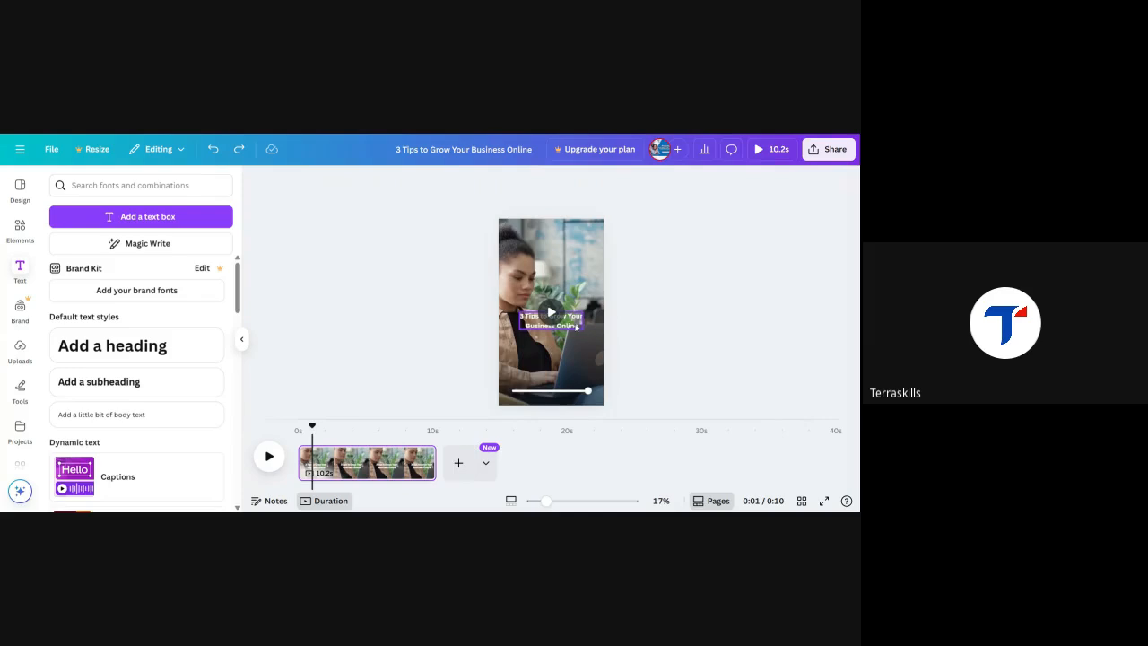
left_click(575, 326)
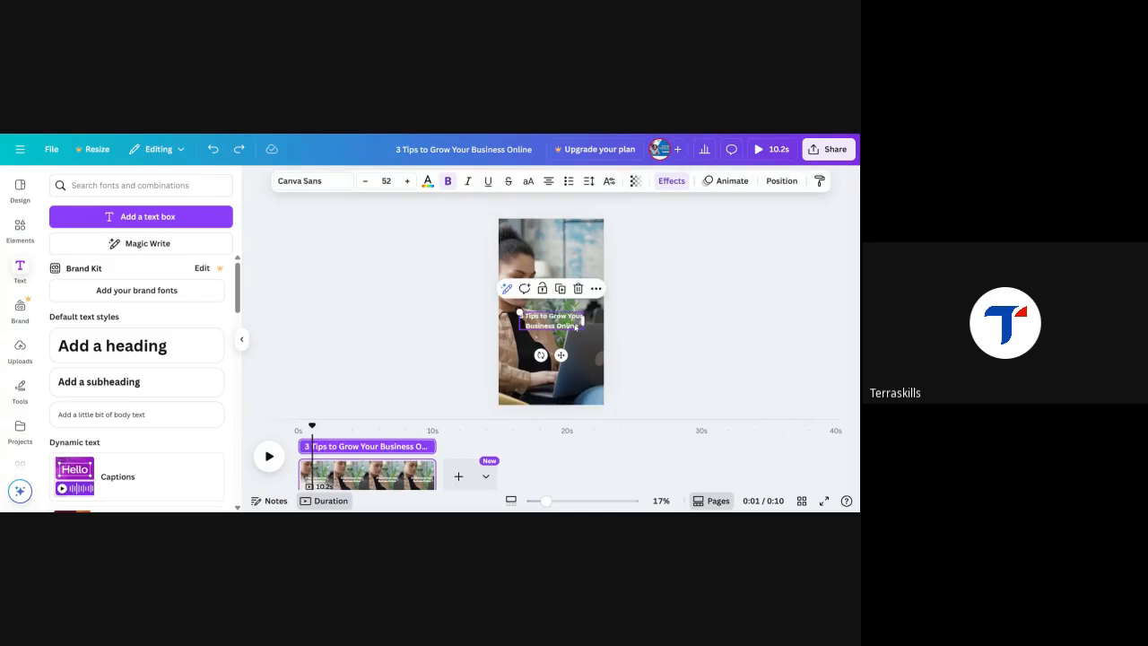
left_click(408, 181)
left_click(407, 181)
left_click(408, 181)
left_click(407, 181)
left_click(407, 181)
left_click(407, 181)
left_click(407, 181)
left_click(408, 181)
left_click(407, 181)
left_click(407, 182)
left_click(407, 181)
left_click(408, 181)
left_click_drag(591, 335, 569, 324)
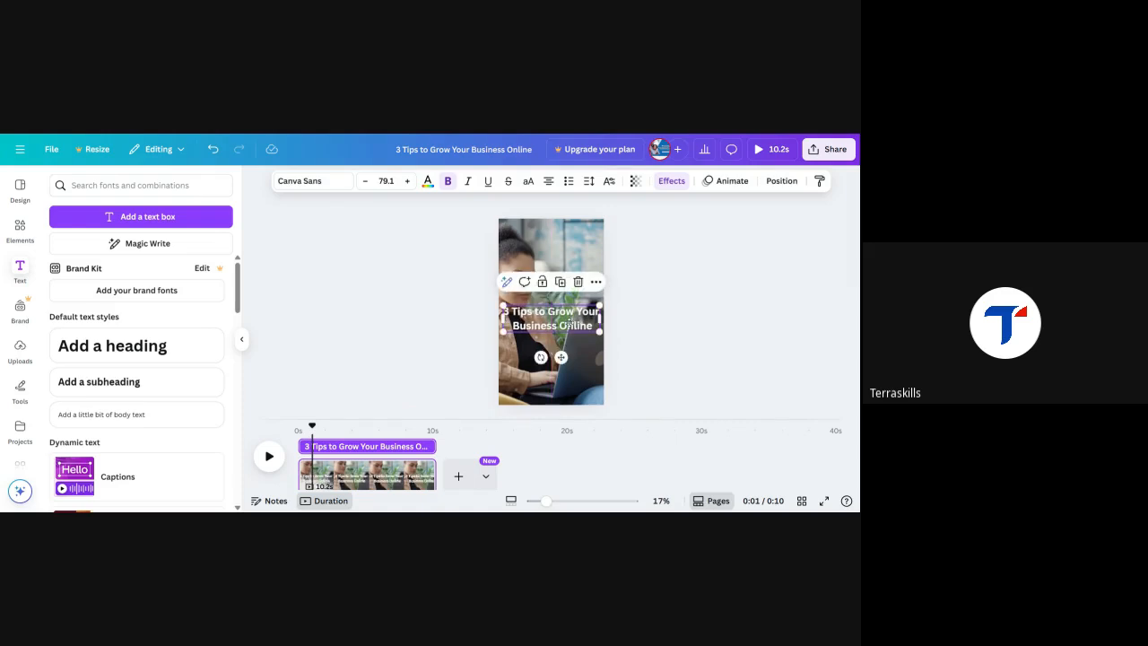
left_click(665, 331)
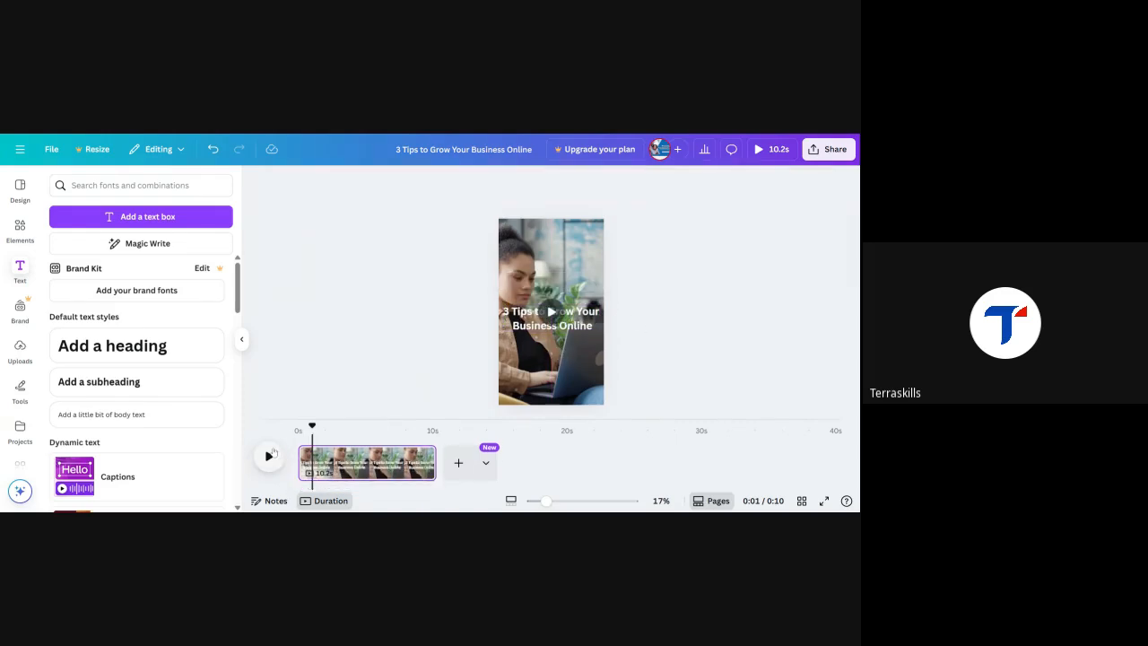
left_click(772, 150)
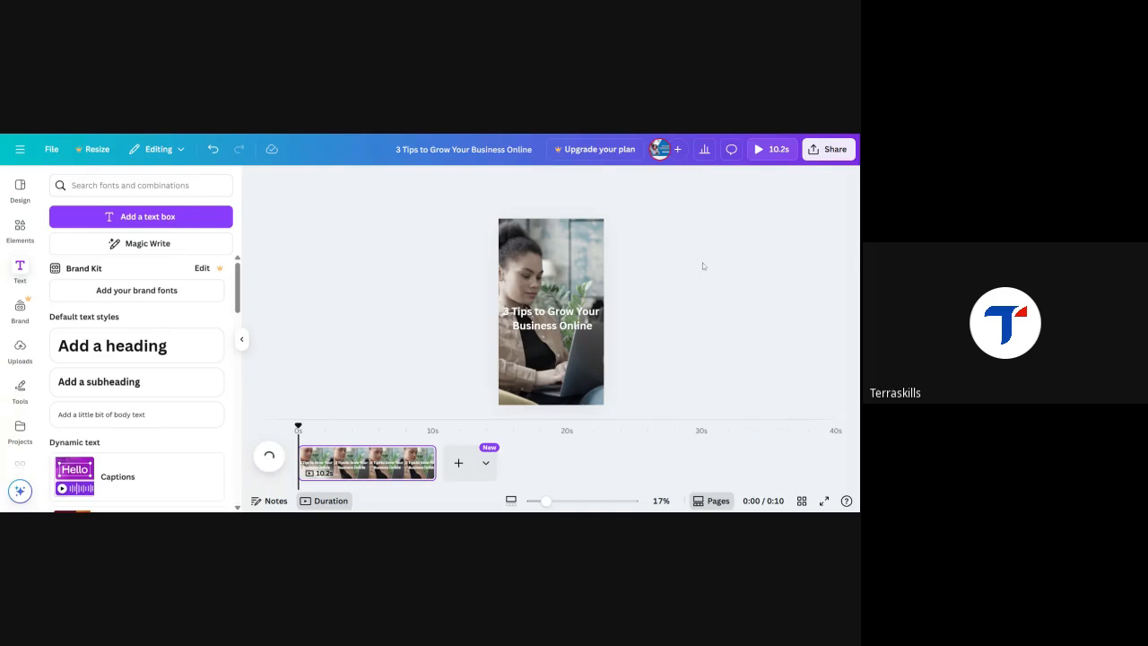
- Set the title's font size to 75 and move the title slightly lower on the page
left_click(584, 320)
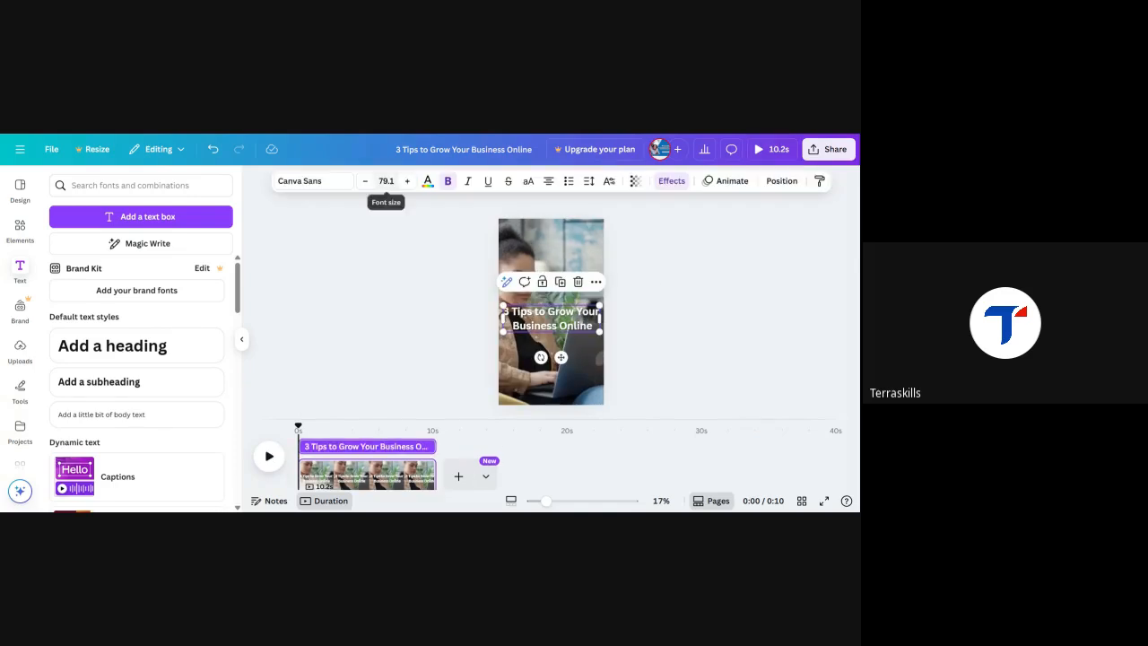
left_click(365, 181)
left_click(366, 181)
left_click(365, 181)
left_click(365, 182)
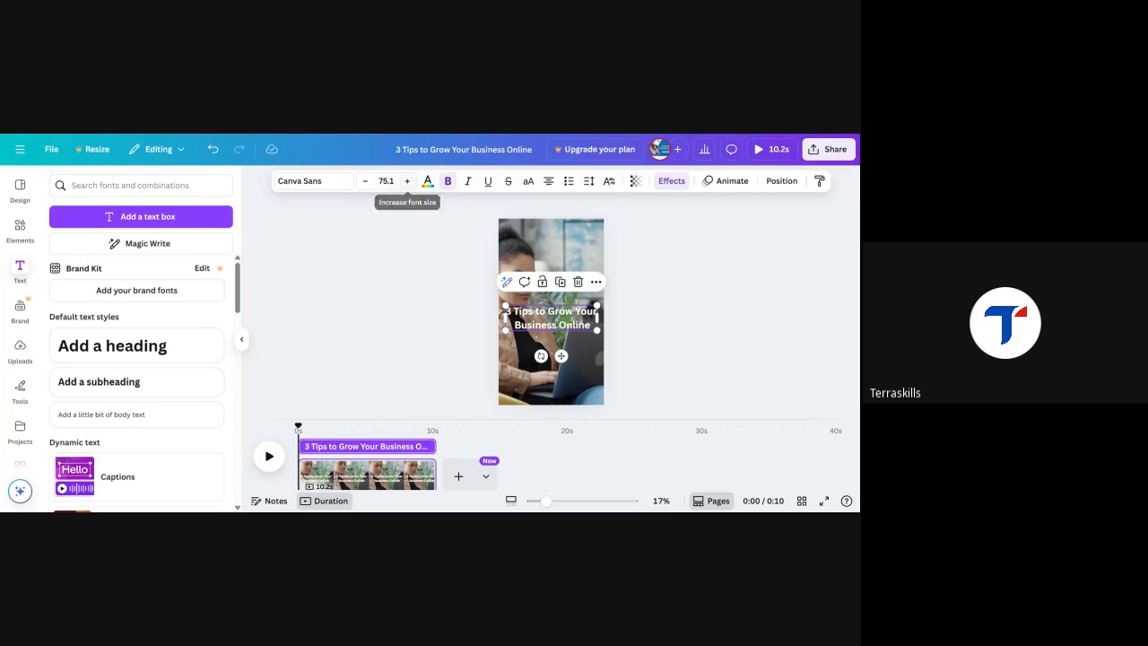
left_click(386, 181)
key("BackSpace")
key("BackSpace")
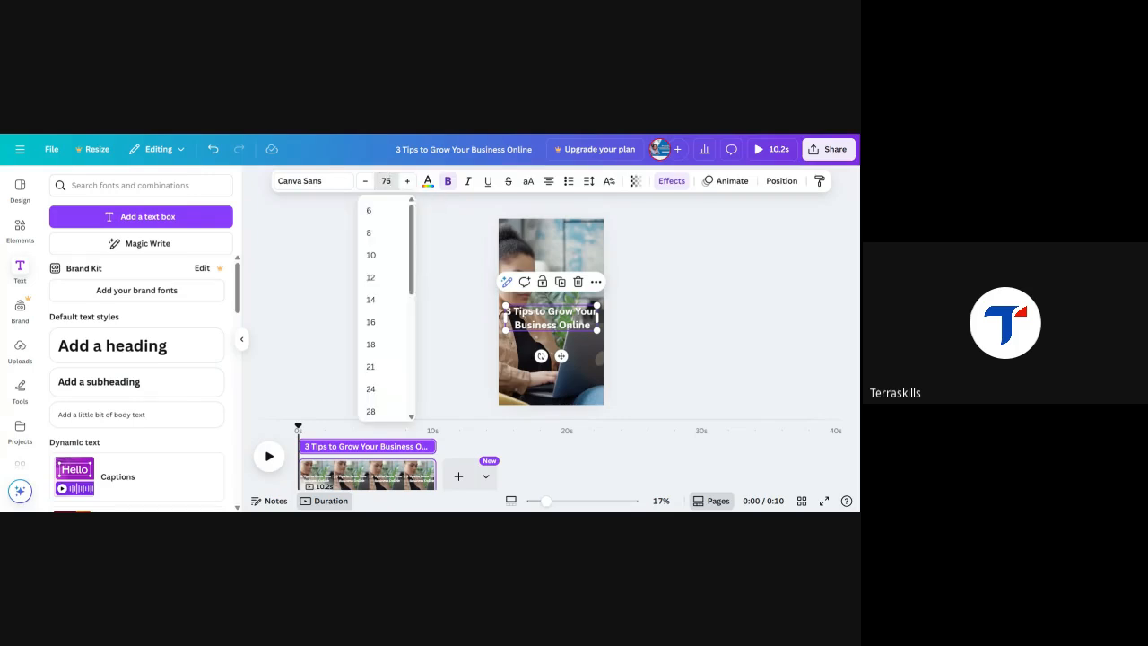
left_click(668, 310)
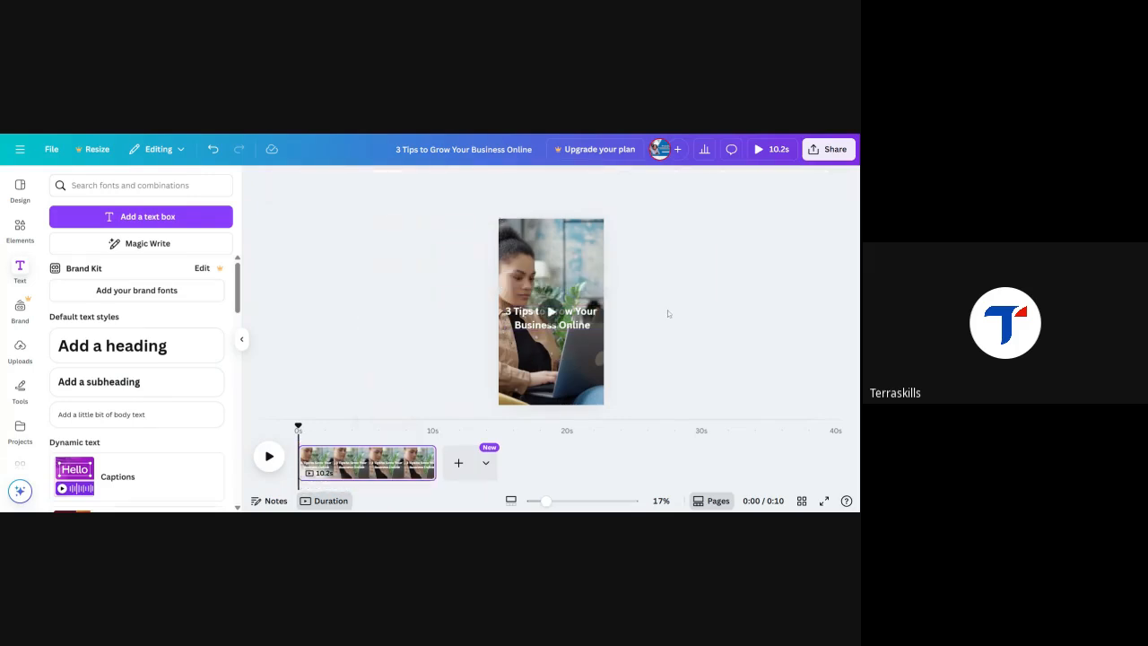
left_click(575, 329)
left_click_drag(584, 324, 581, 328)
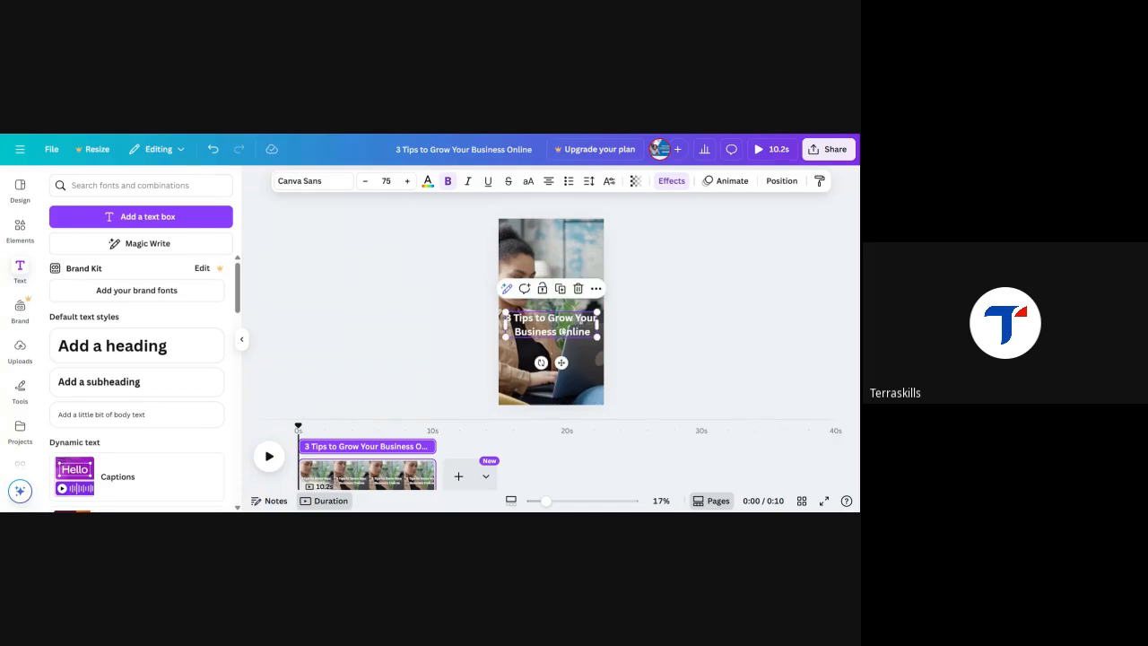
- Examine the transparency setting of the woman's laptop footage and its filter, speed and playback options
left_click(574, 234)
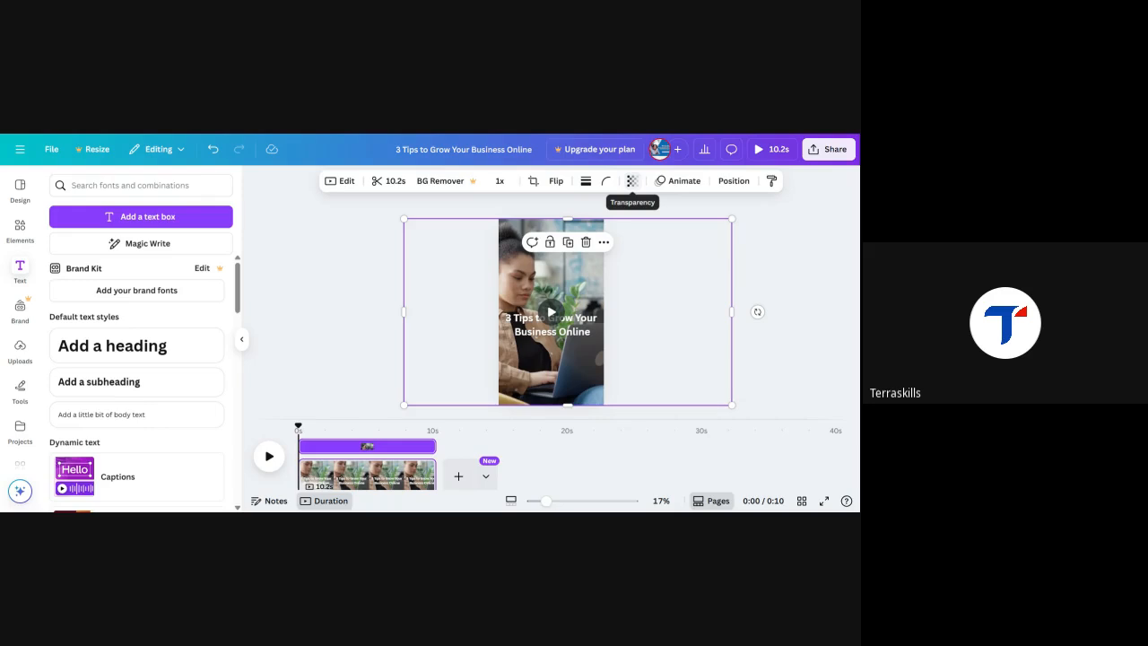
left_click(633, 182)
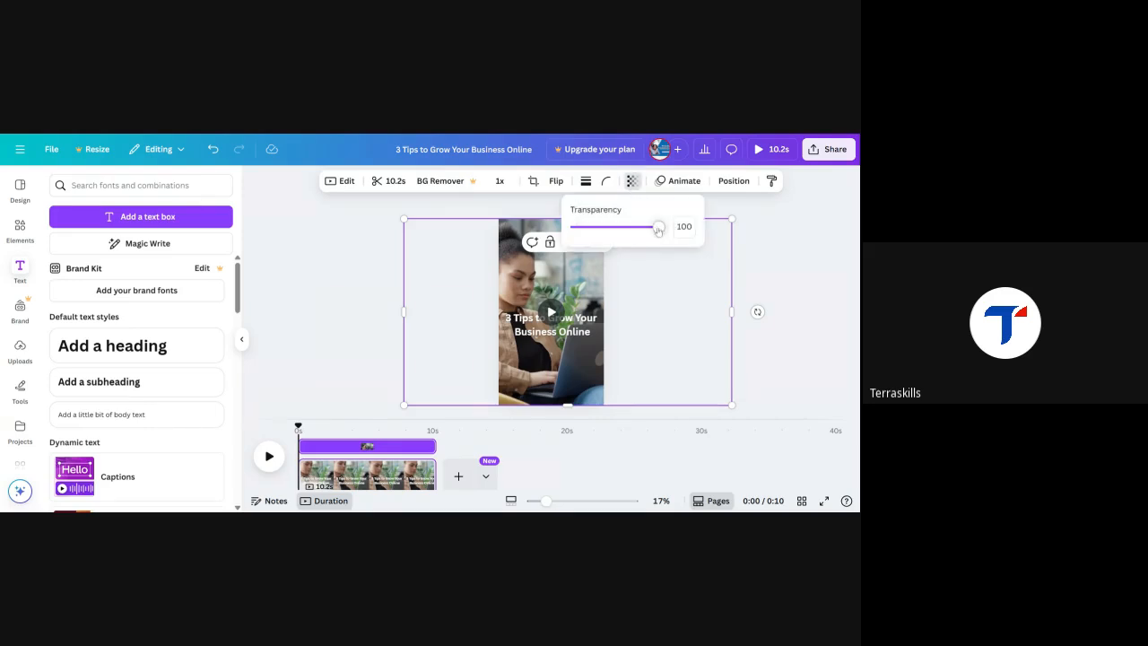
mouse_move(659, 230)
left_mouse_down()
mouse_move(576, 228)
mouse_move(662, 228)
left_mouse_up()
left_click(347, 184)
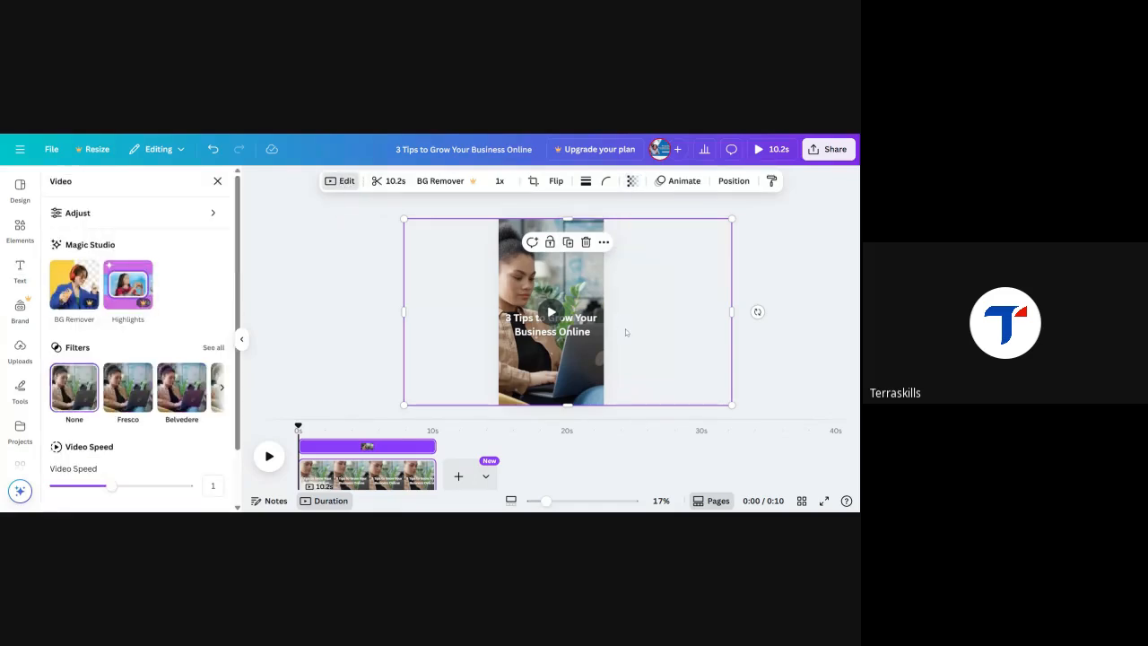
left_click(772, 261)
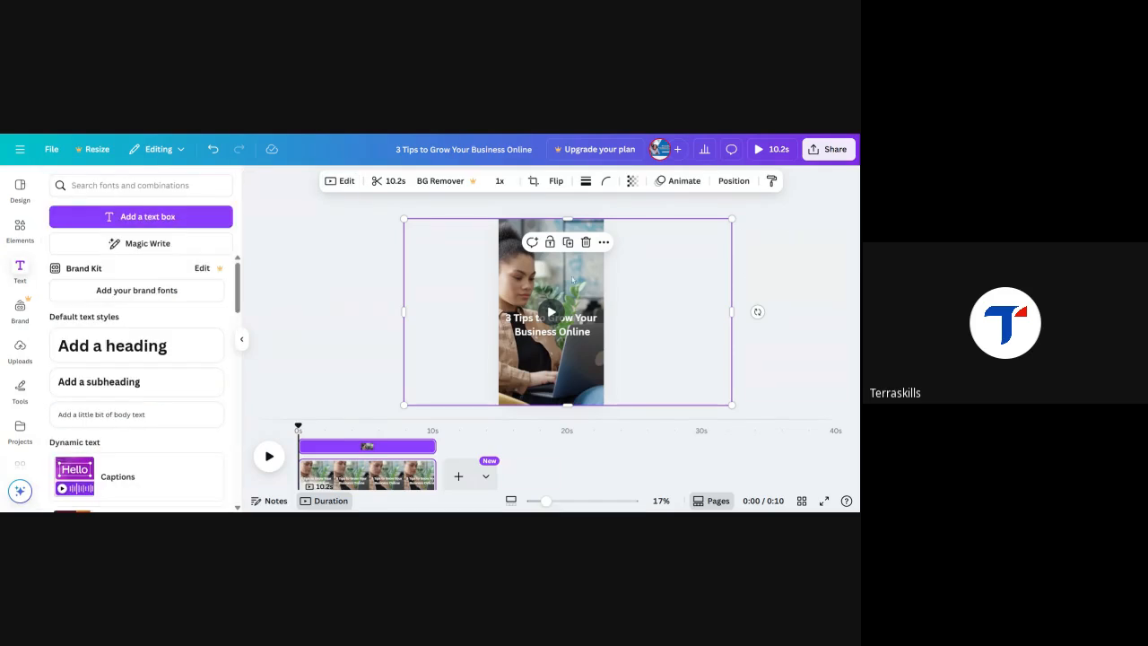
mouse_move(573, 285)
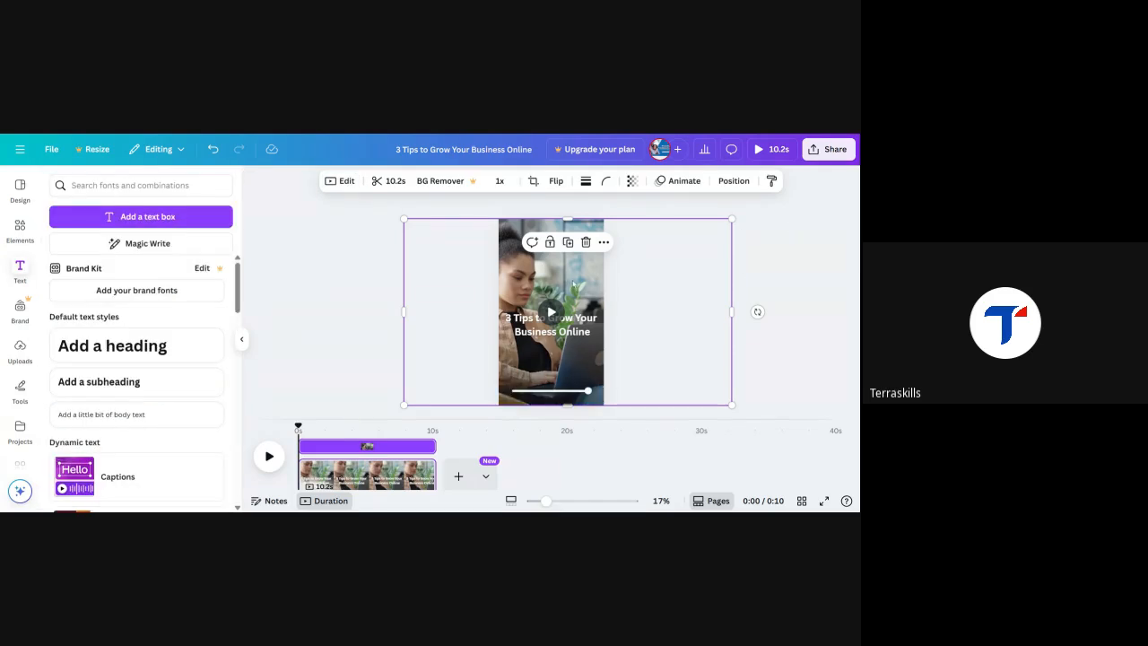
left_click(341, 182)
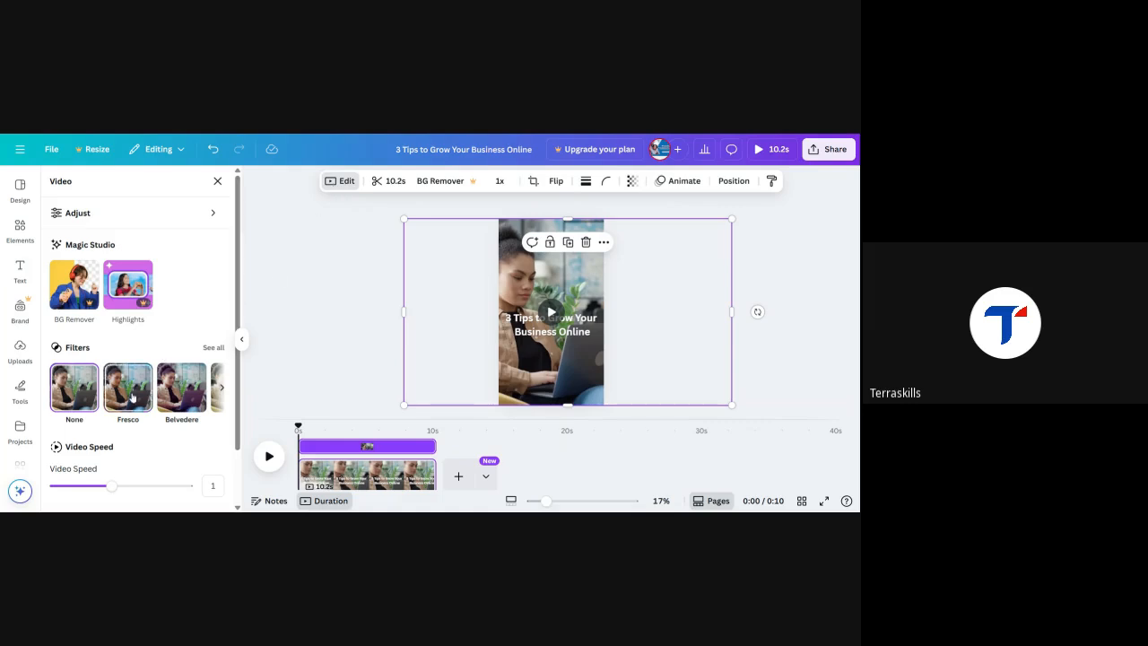
scroll(133, 398, "down", 2)
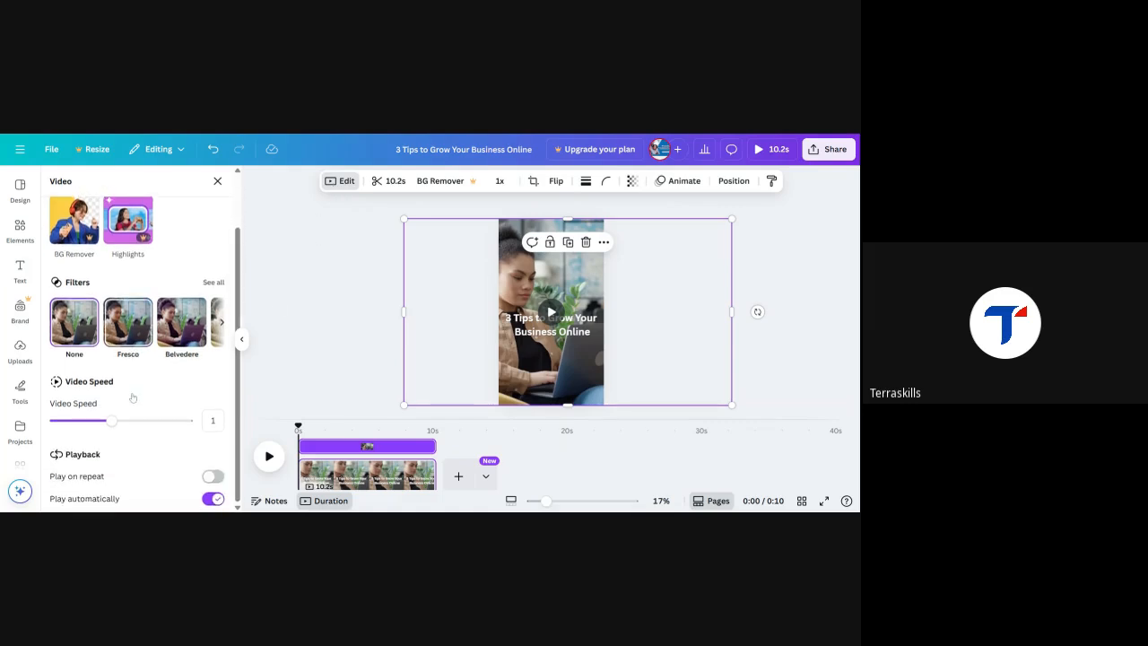
scroll(132, 397, "up", 2)
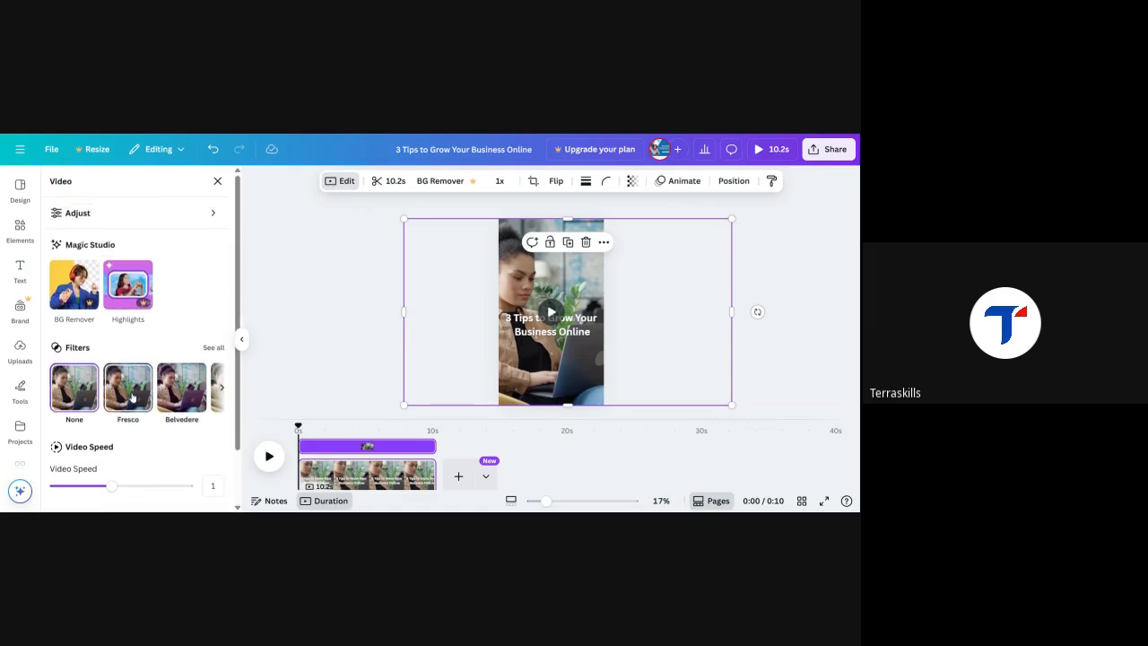
- Examine the footage's white balance, light and colour adjustments, and review its video editing options again
left_click(191, 218)
scroll(153, 349, "down", 5)
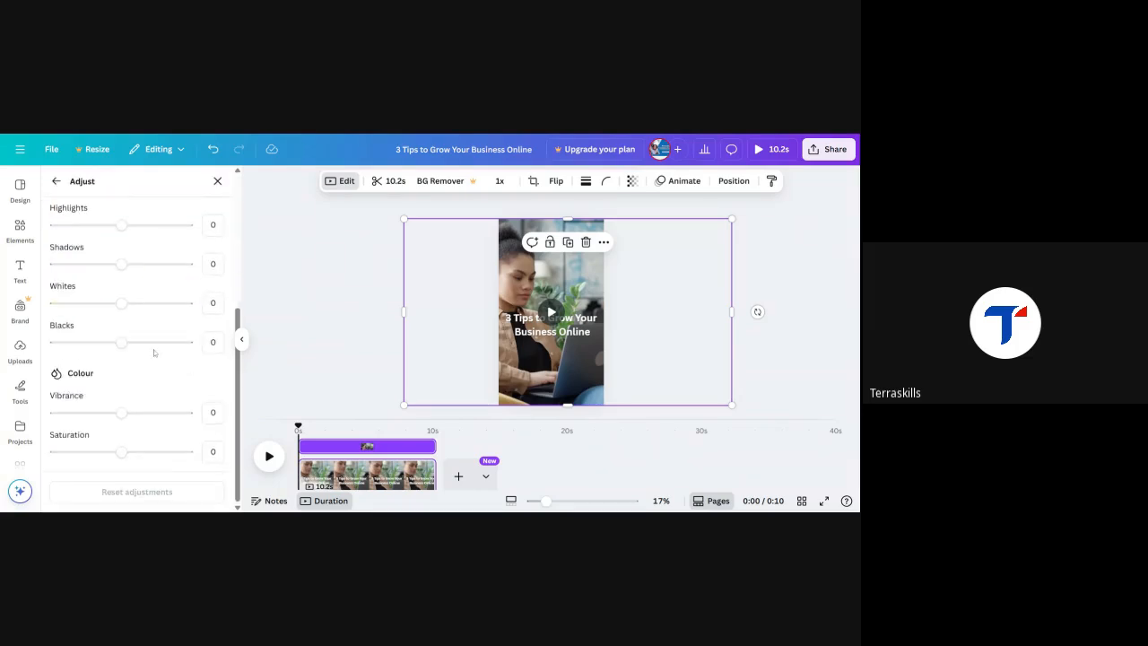
scroll(154, 349, "up", 5)
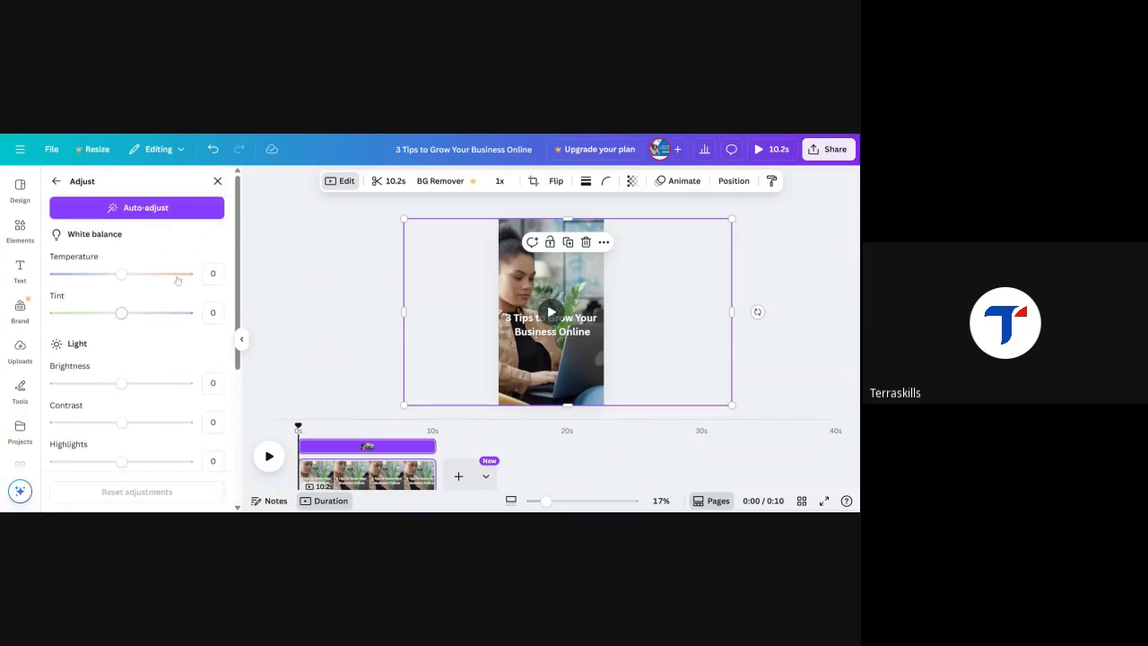
left_click(217, 181)
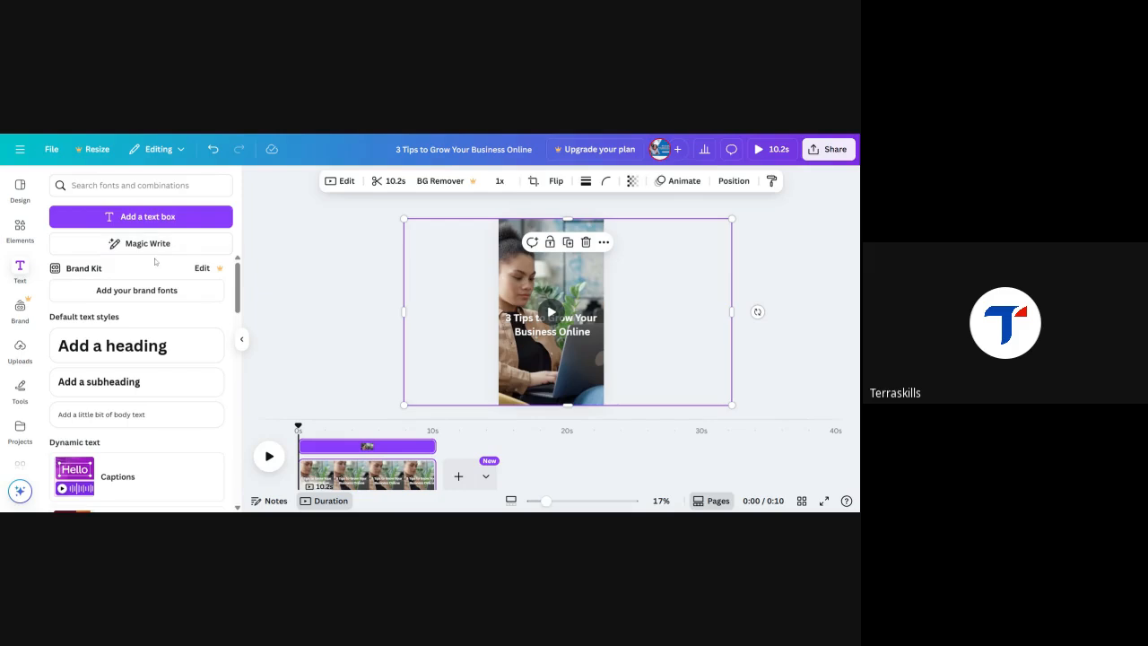
left_click(341, 180)
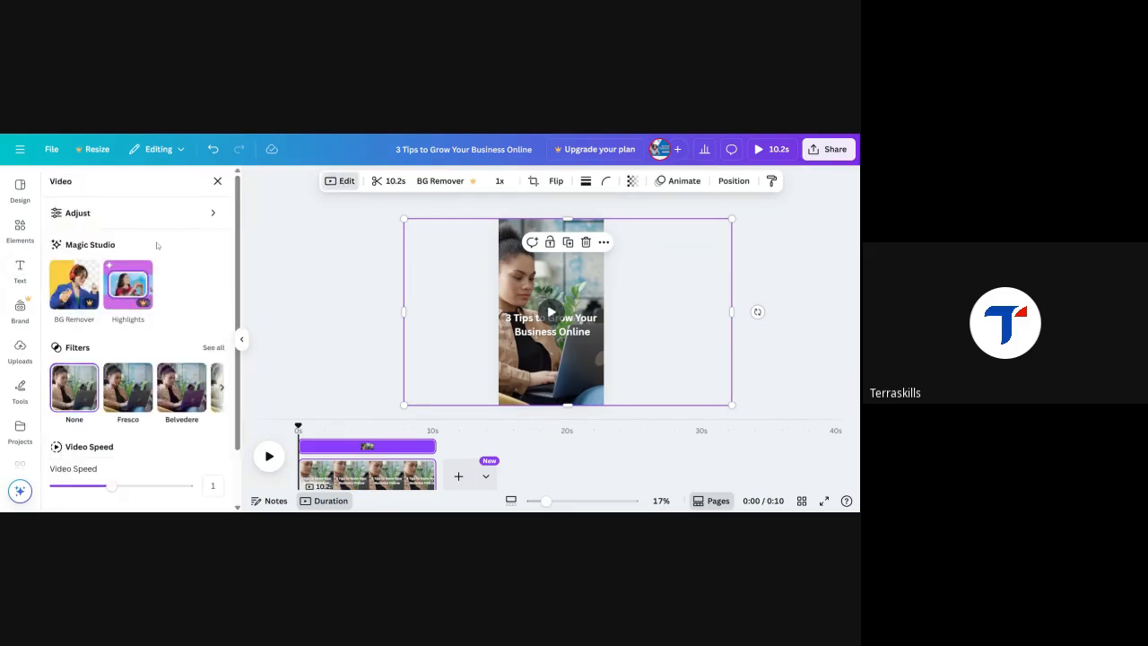
scroll(143, 302, "down", 2)
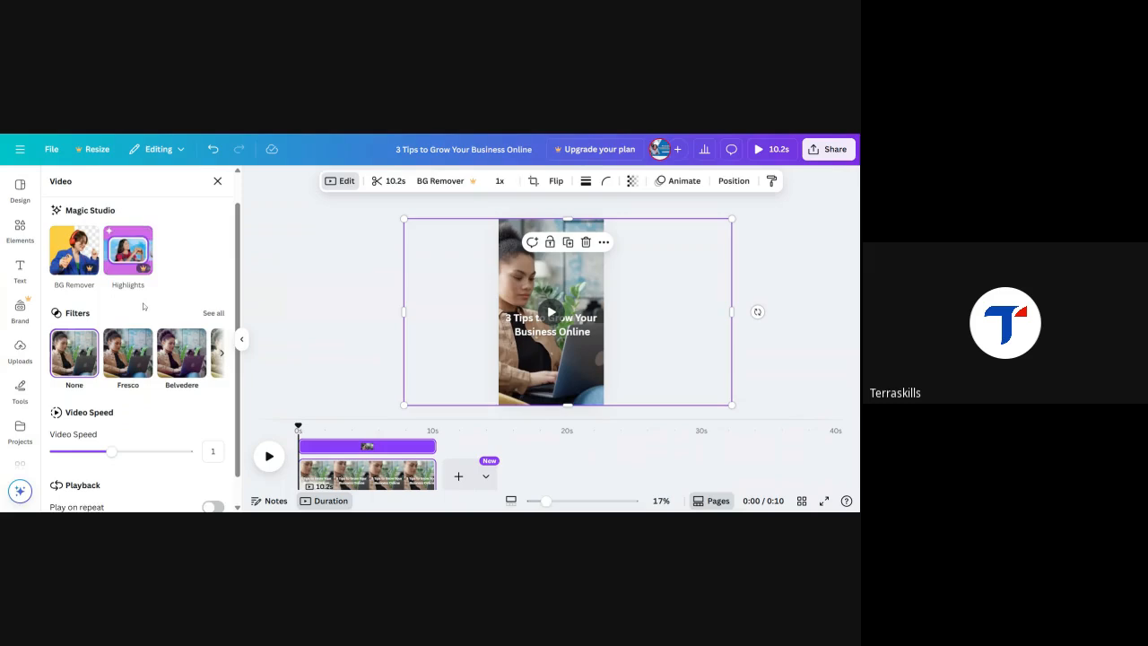
scroll(143, 302, "down", 1)
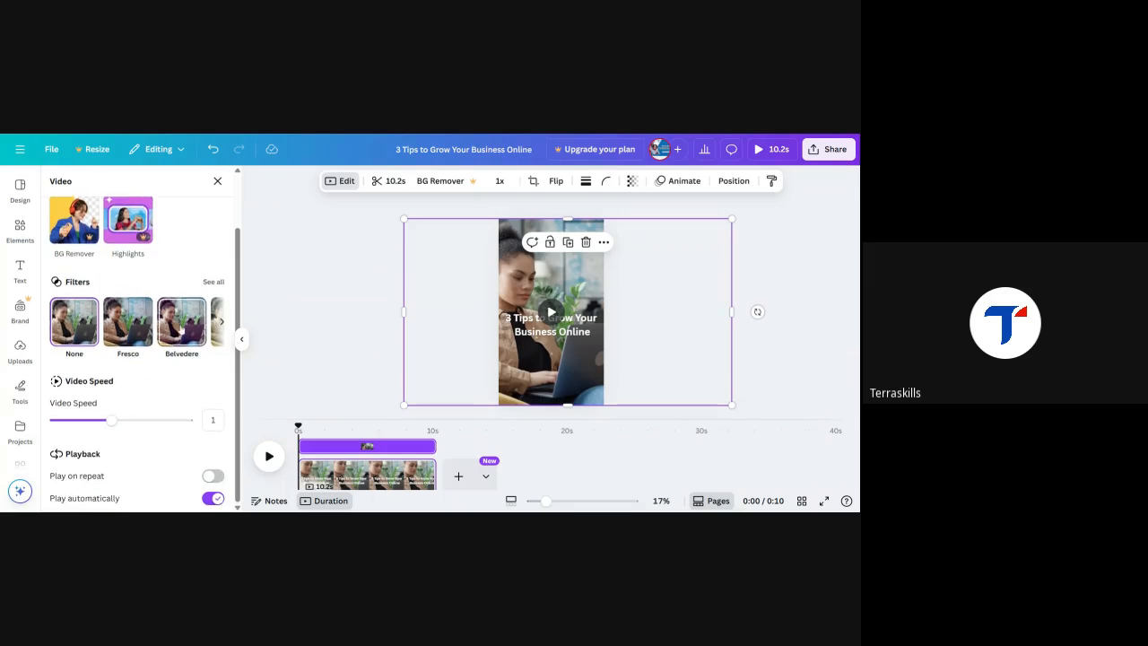
scroll(180, 328, "up", 2)
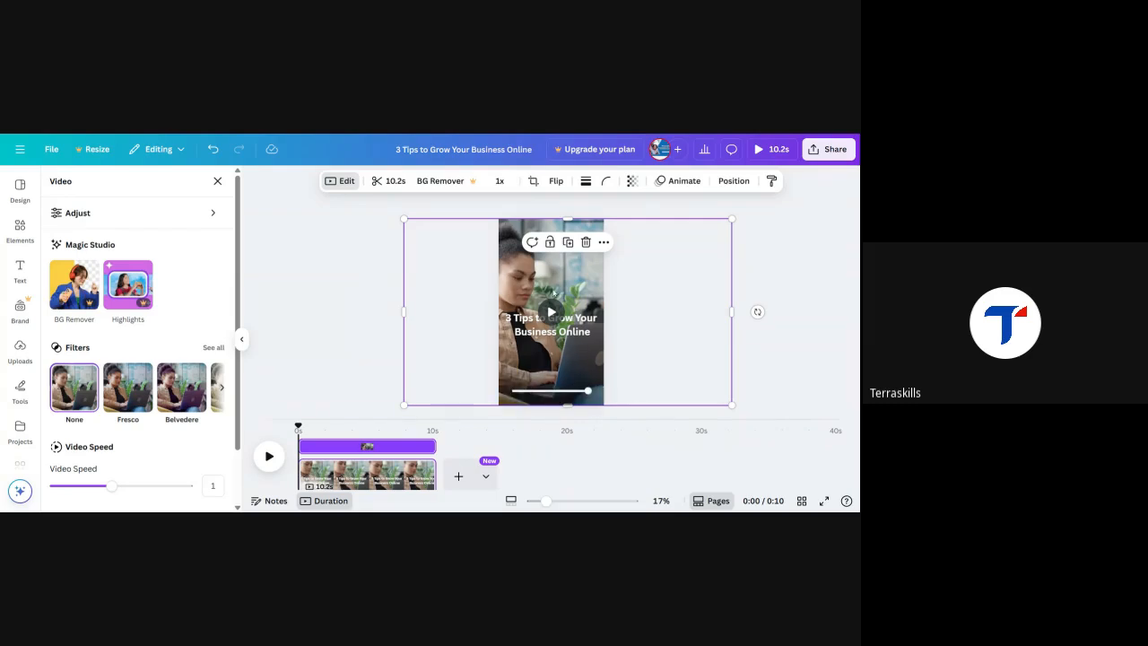
- Check the title on the first page and play the video briefly to preview it over the footage
left_click(591, 331)
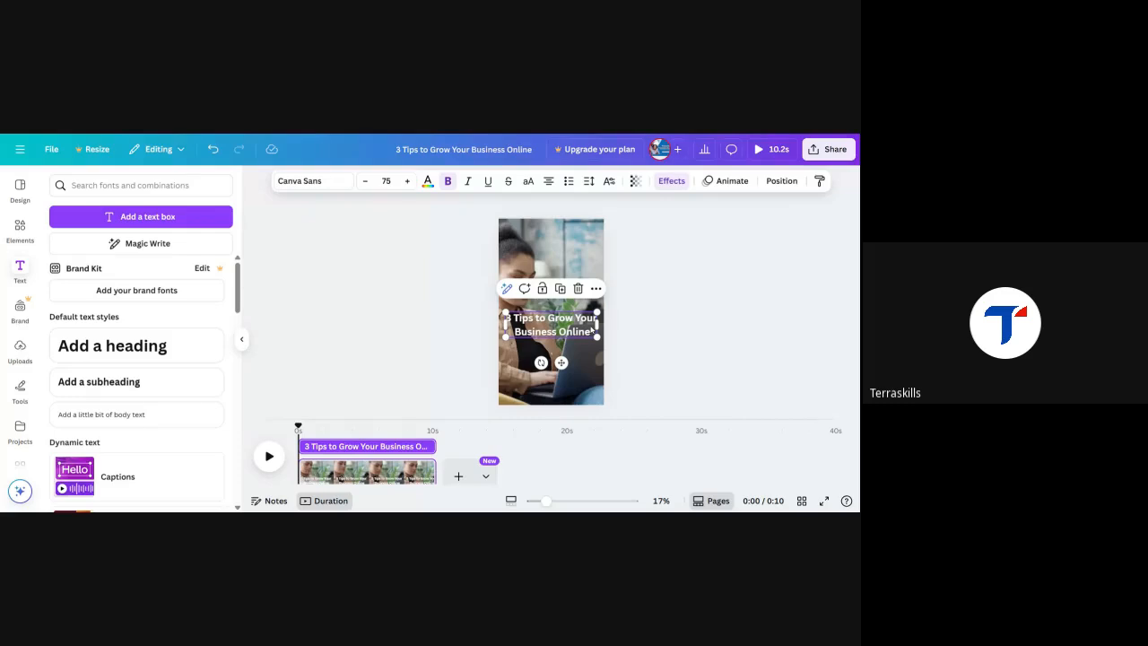
left_click(805, 256)
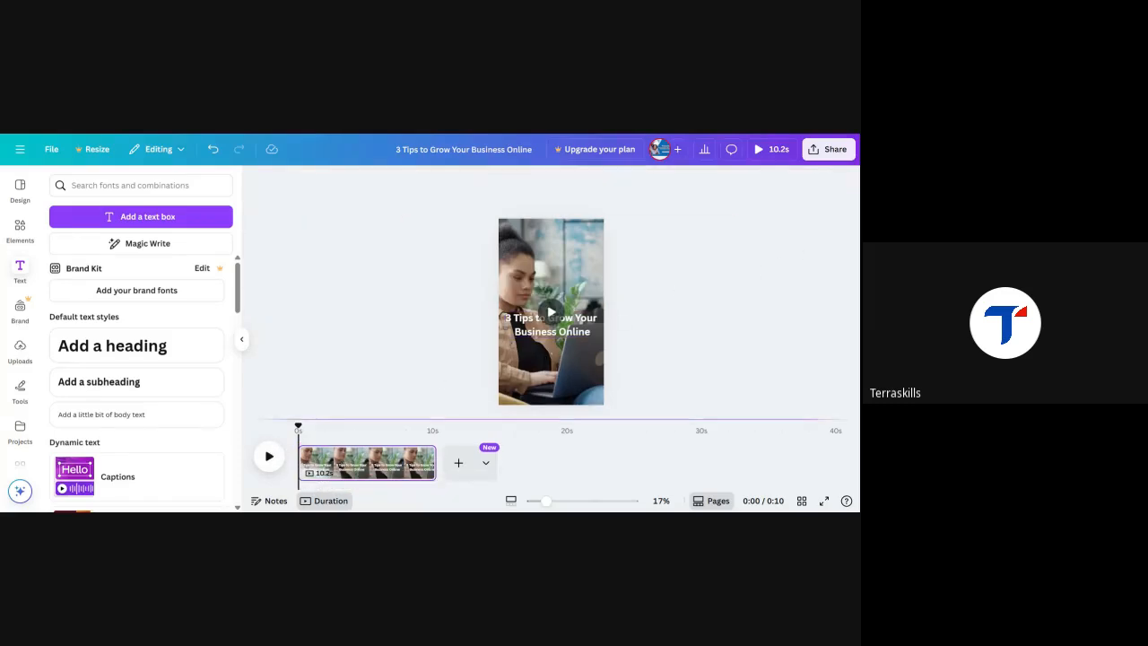
left_click(277, 454)
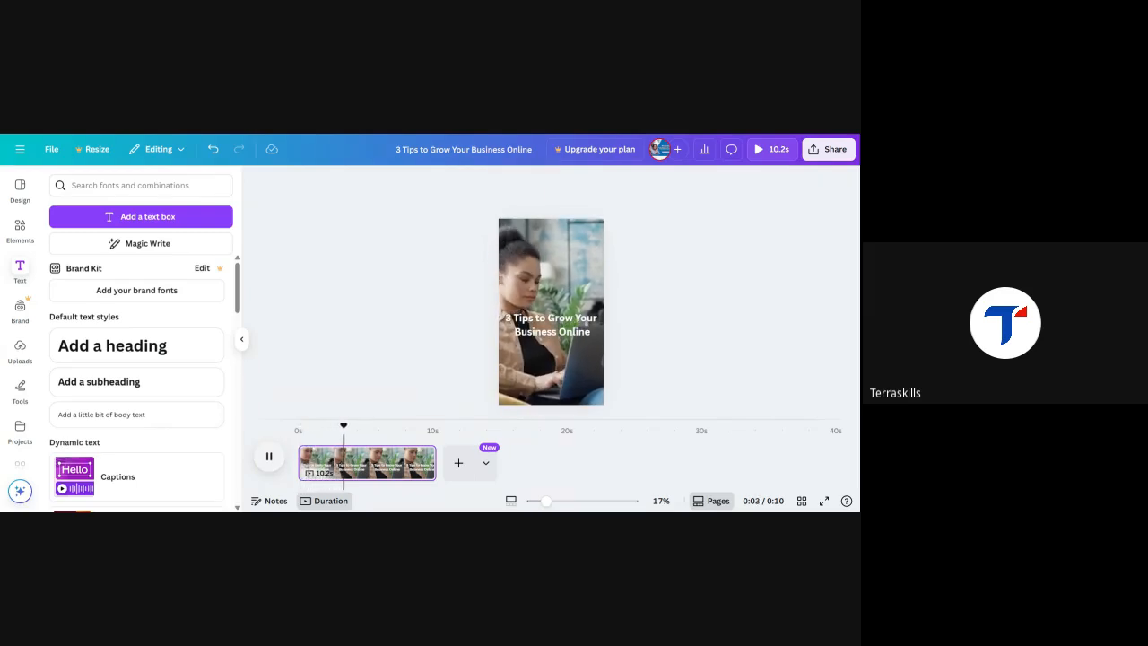
left_click(270, 456)
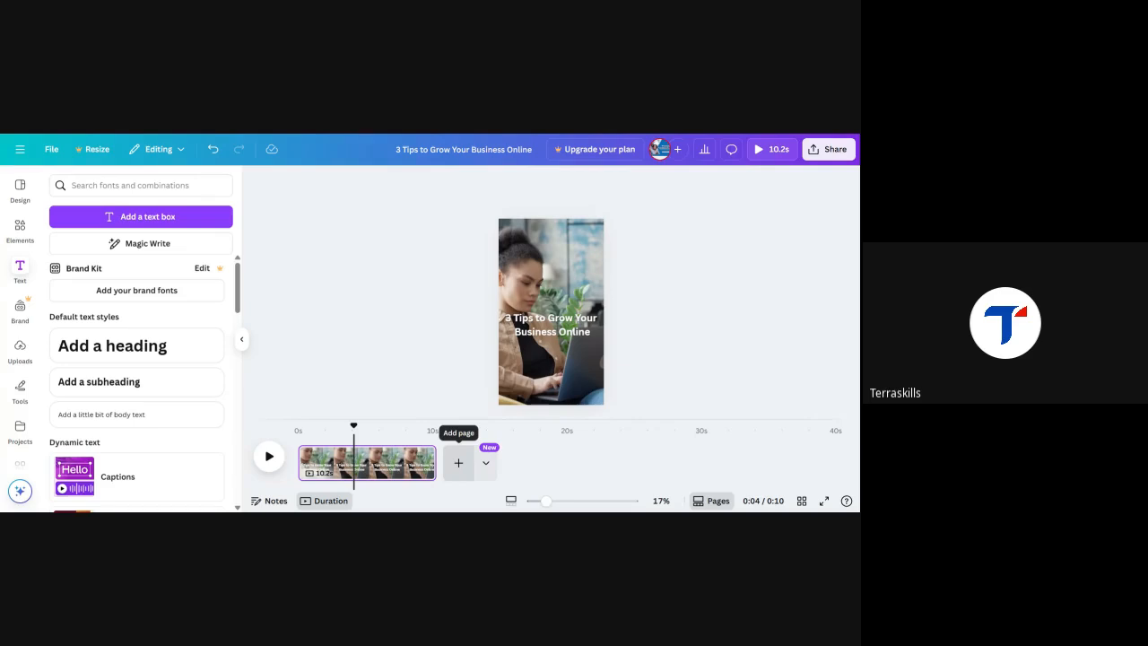
- Add a blank second page after the title page and search the elements library for "calendar" videos
left_click(459, 463)
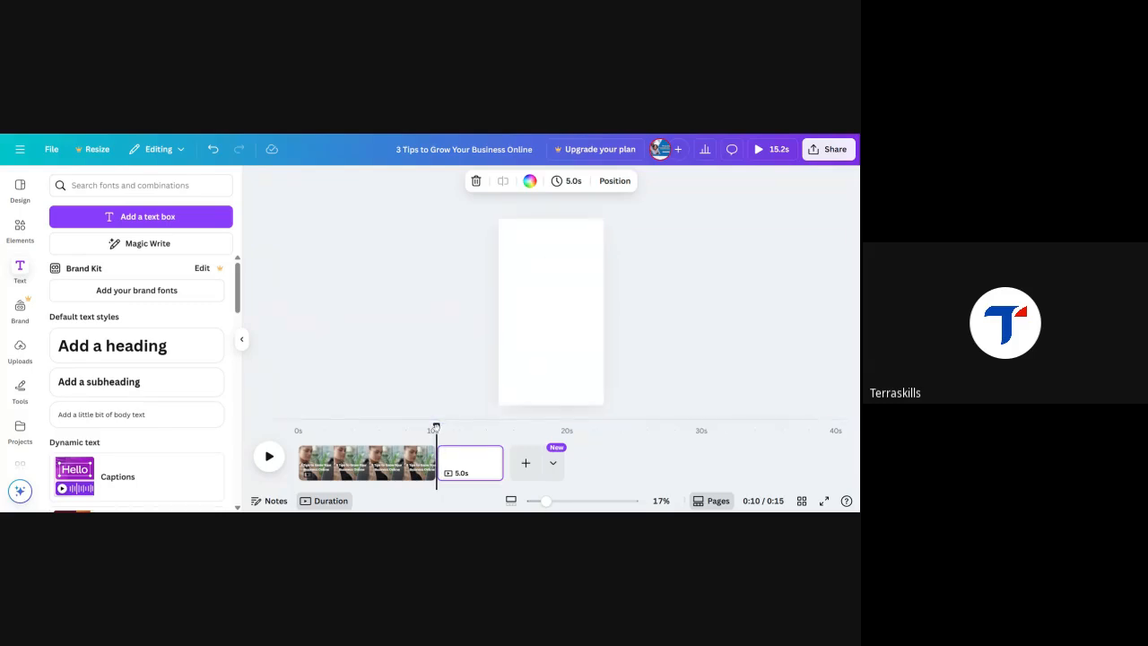
left_click_drag(434, 427, 464, 430)
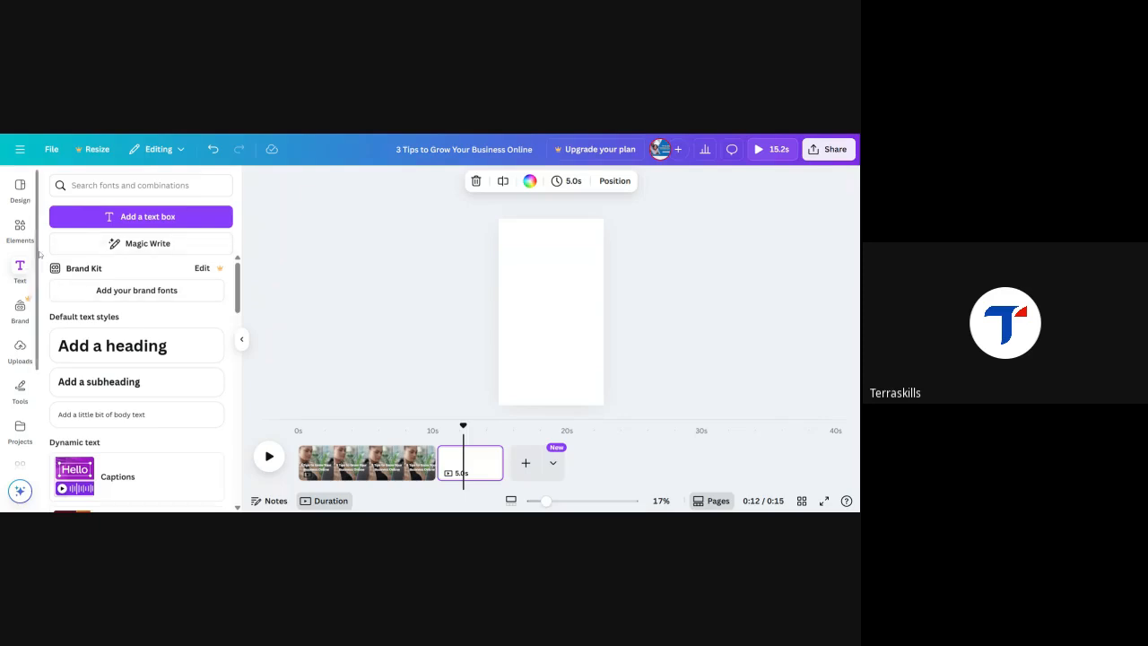
left_click(16, 230)
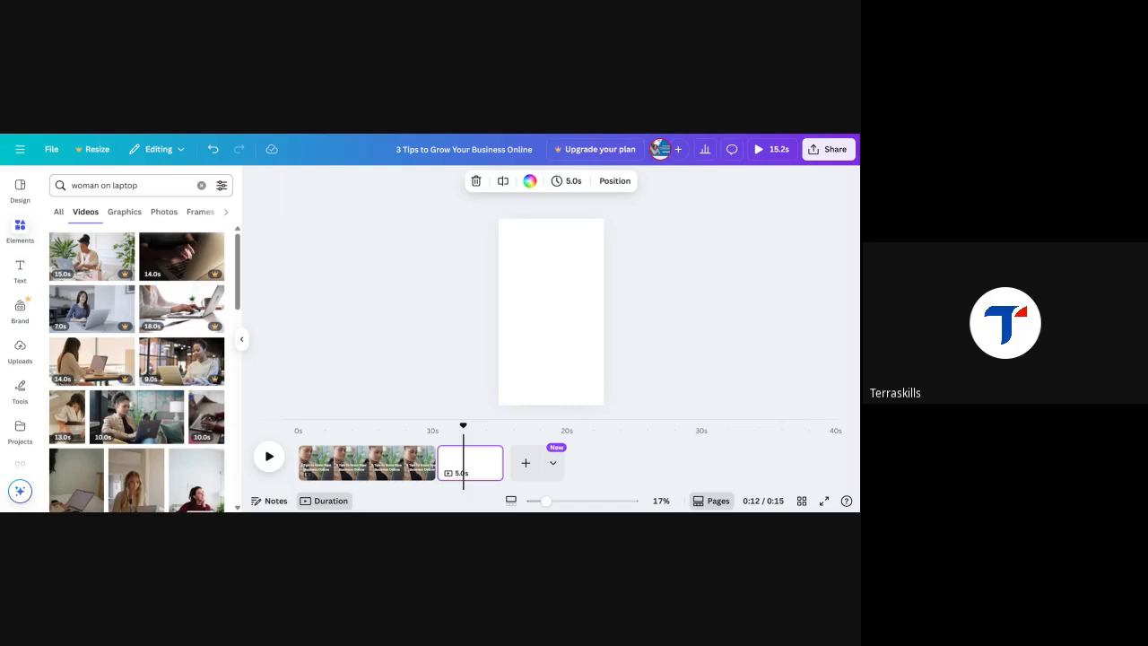
left_click(201, 184)
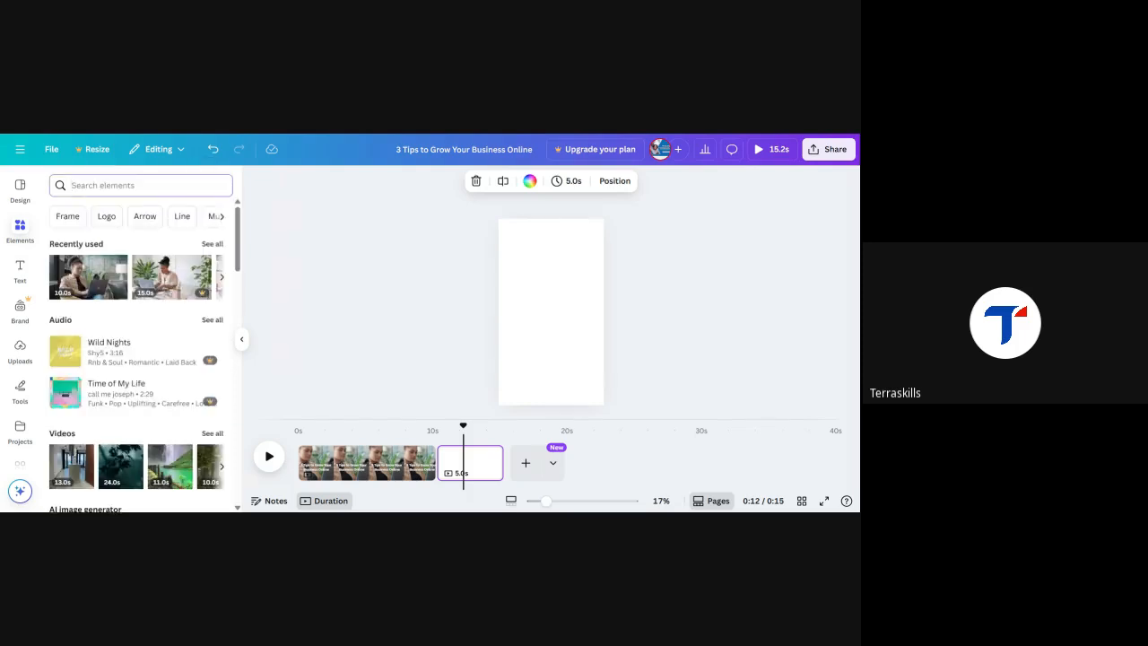
type("calendar")
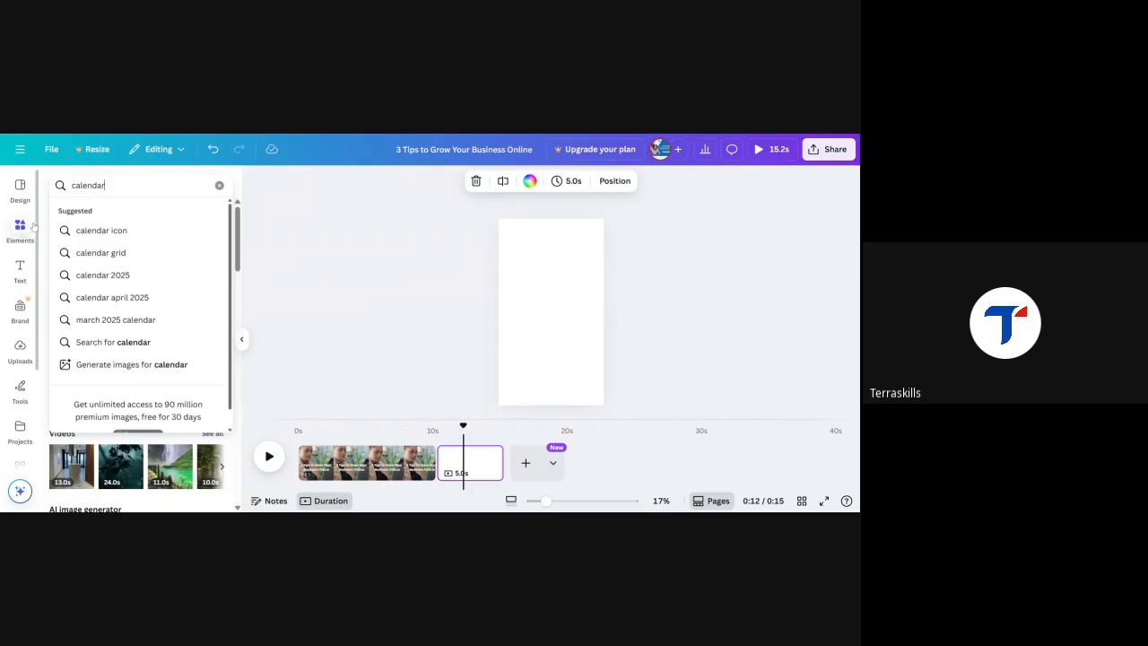
key("Return")
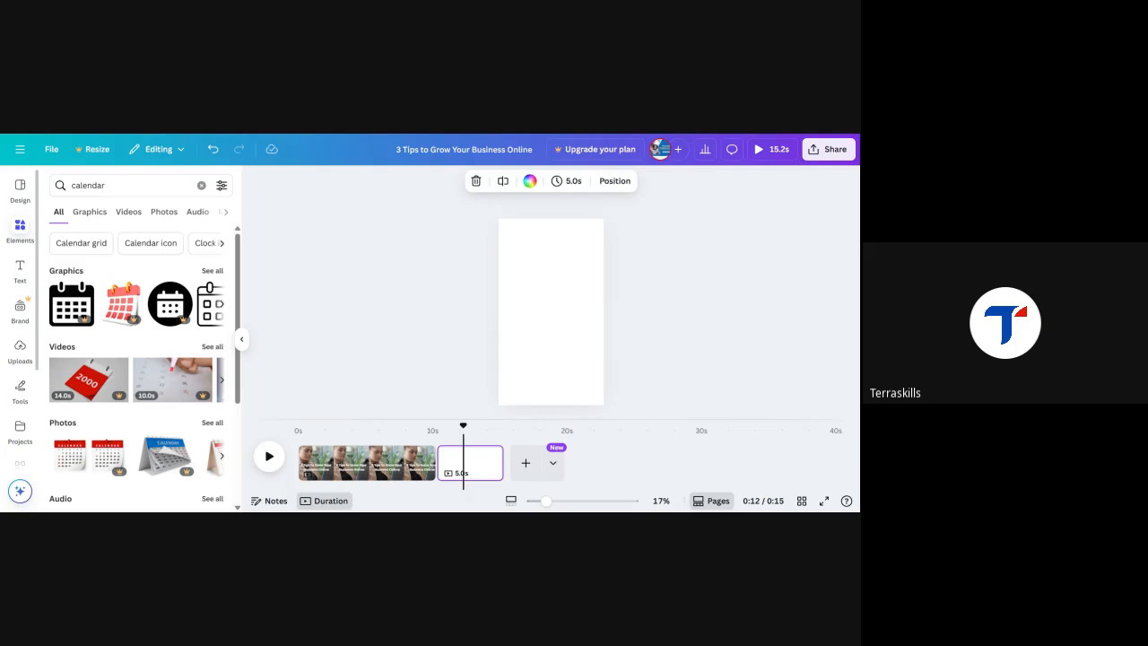
left_click(126, 214)
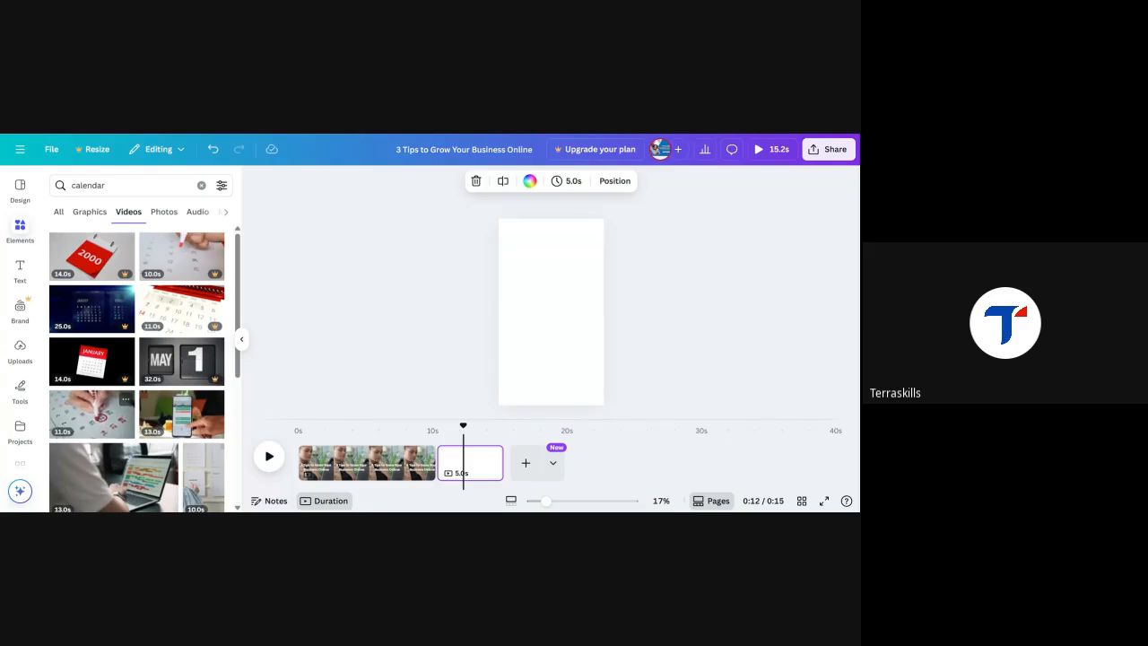
- Insert the vertical 12-second clip of hands holding a phone over a calendar and enlarge it to fill the second page
scroll(104, 327, "down", 2)
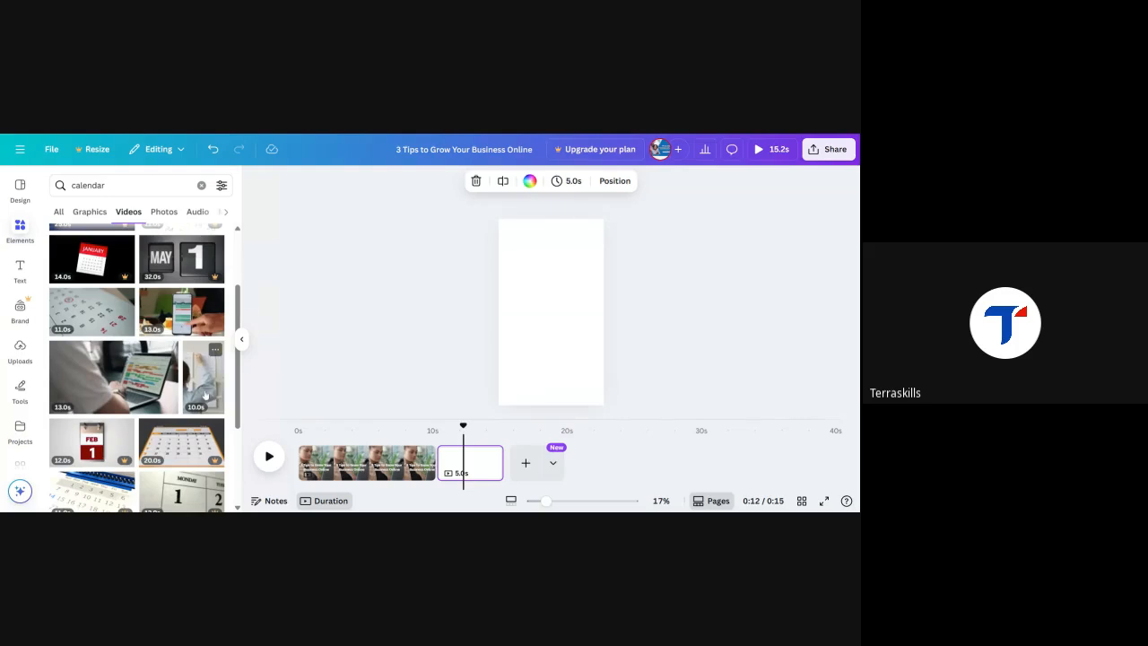
scroll(113, 328, "down", 5)
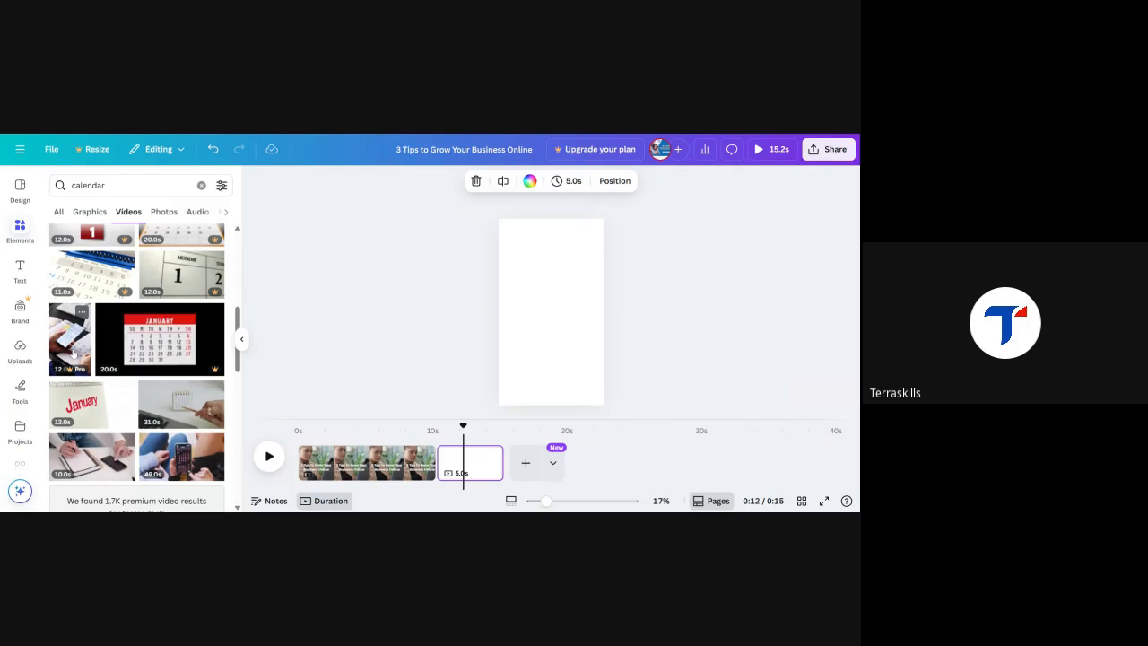
left_click(80, 332)
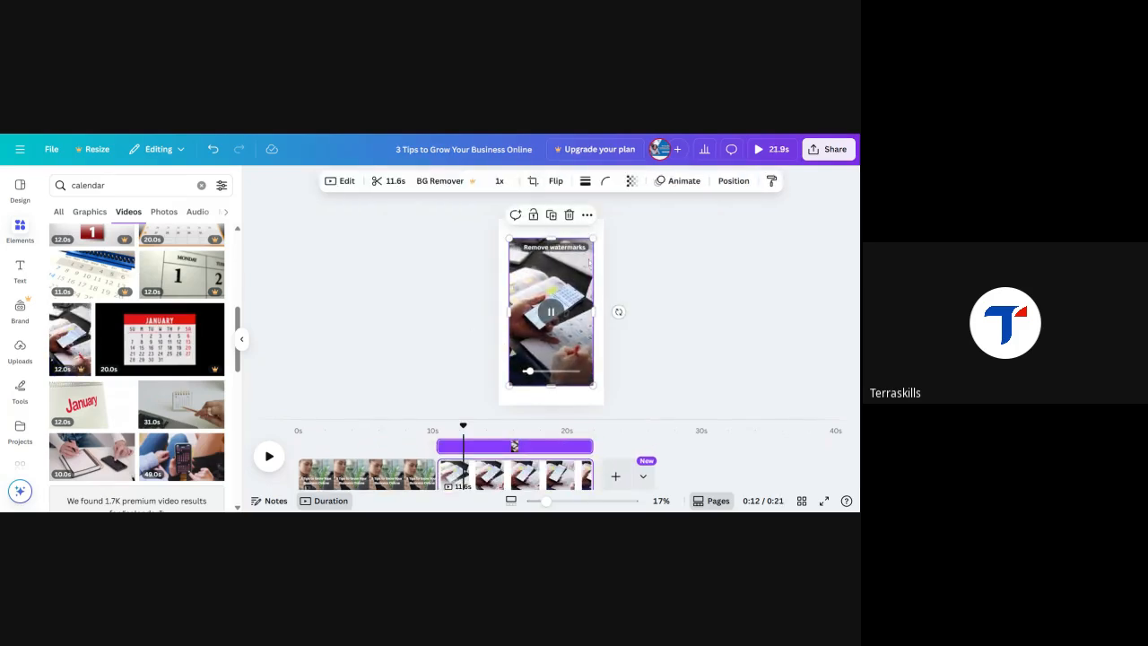
left_click_drag(590, 236, 604, 219)
left_click_drag(509, 386, 499, 404)
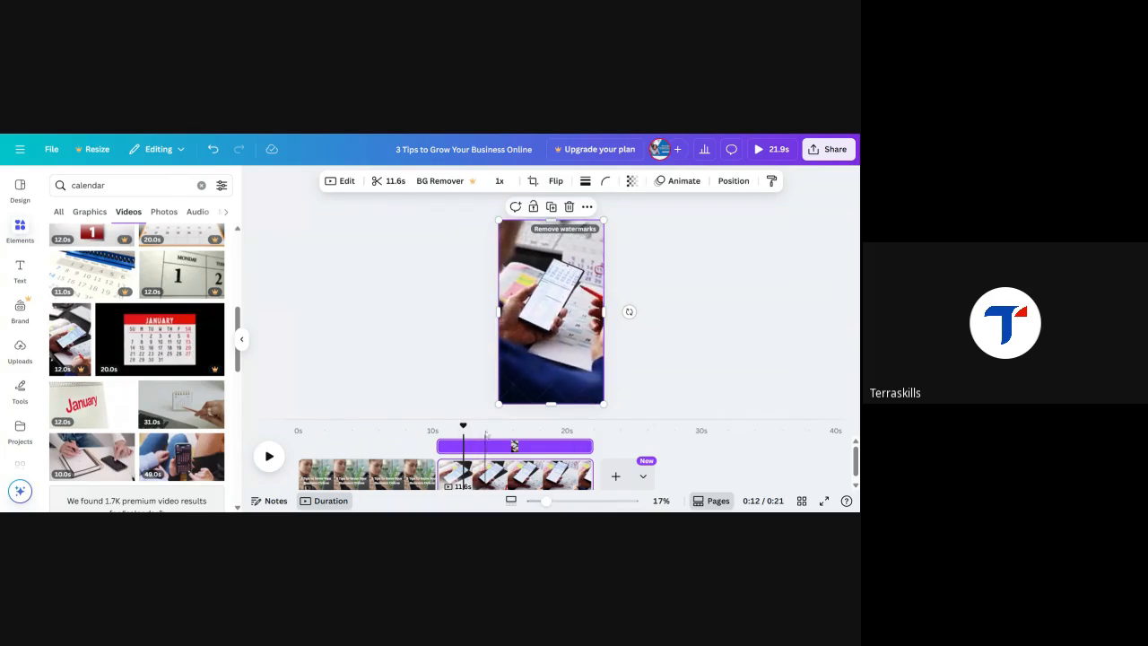
- Add a text box reading "1. Be Consistent" over the calendar clip on the second page
mouse_move(463, 427)
left_mouse_down()
mouse_move(405, 429)
mouse_move(466, 429)
left_mouse_up()
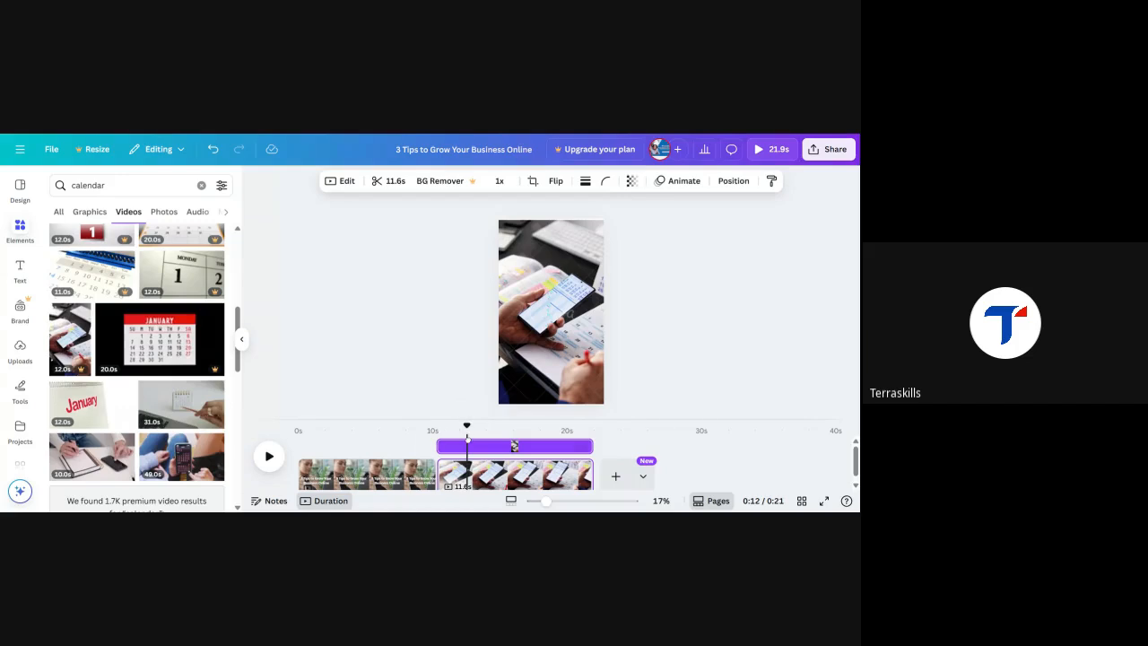
left_click(19, 267)
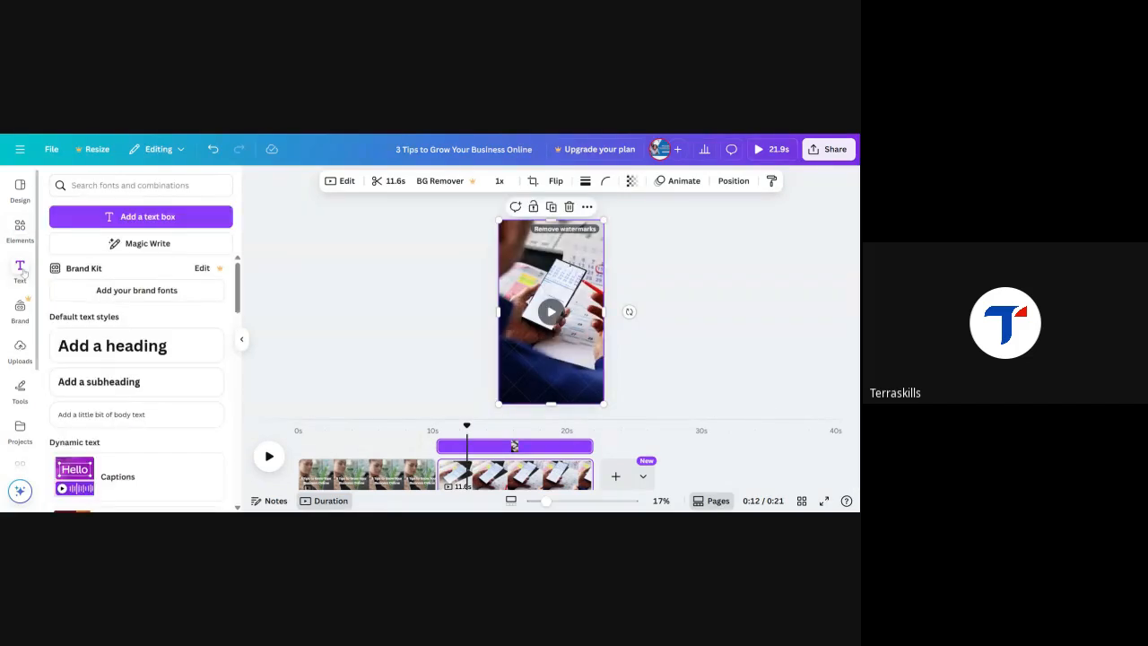
left_click(150, 223)
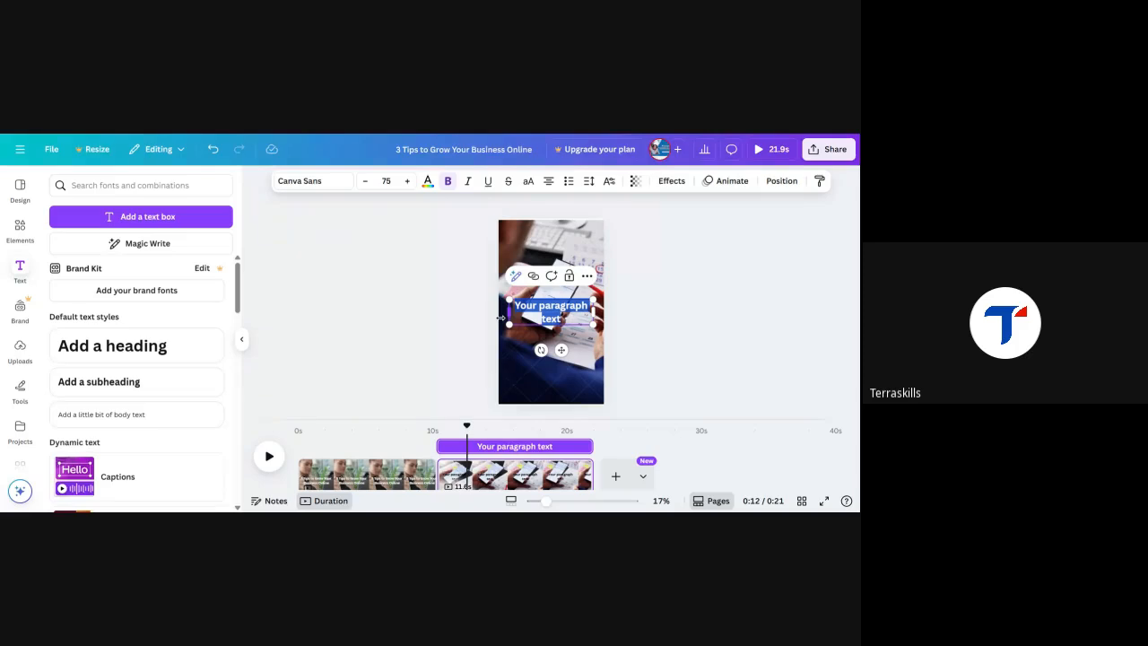
type("1.")
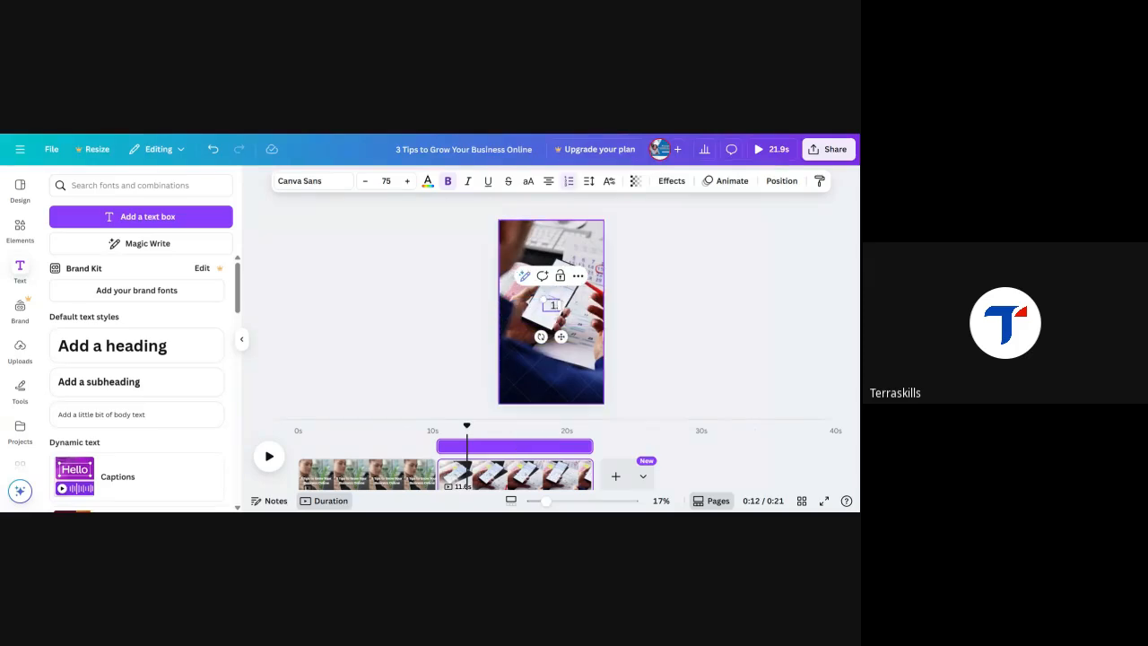
type(" Be Consiste")
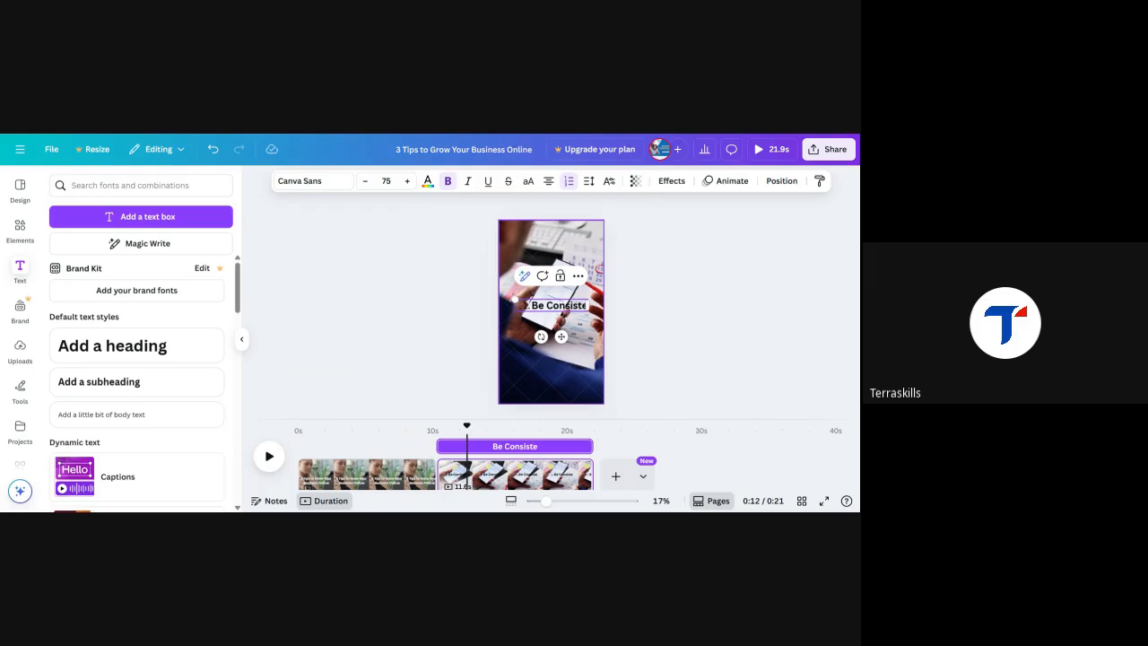
type("nt")
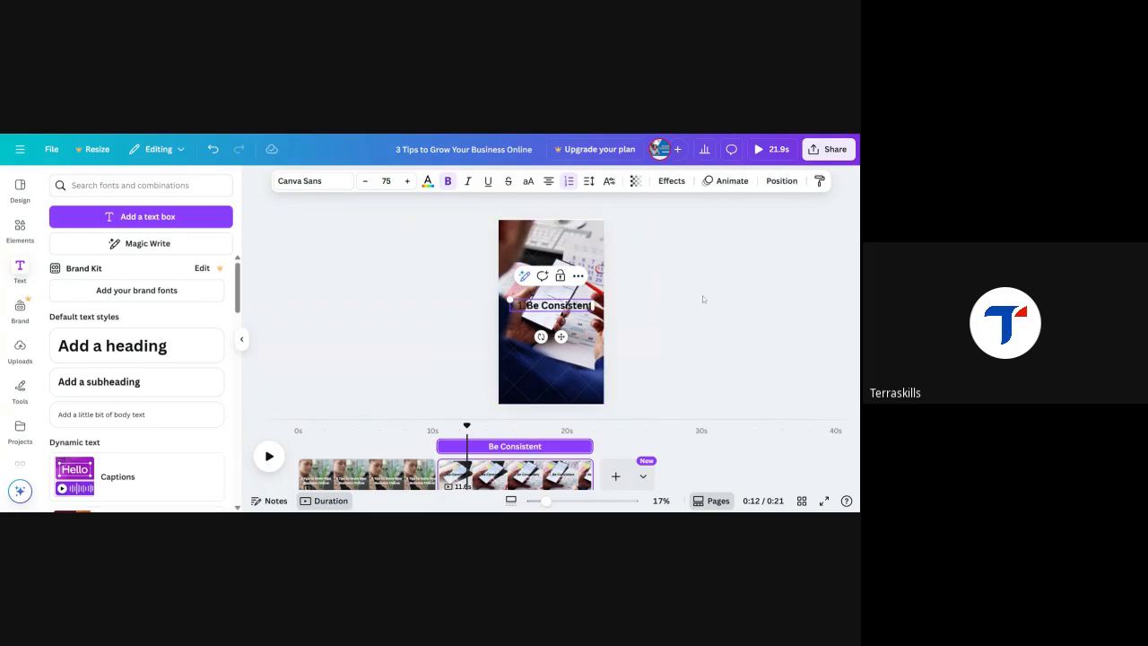
left_click(702, 295)
- Change the colour of the "Be Consistent" text to white
left_click(551, 305)
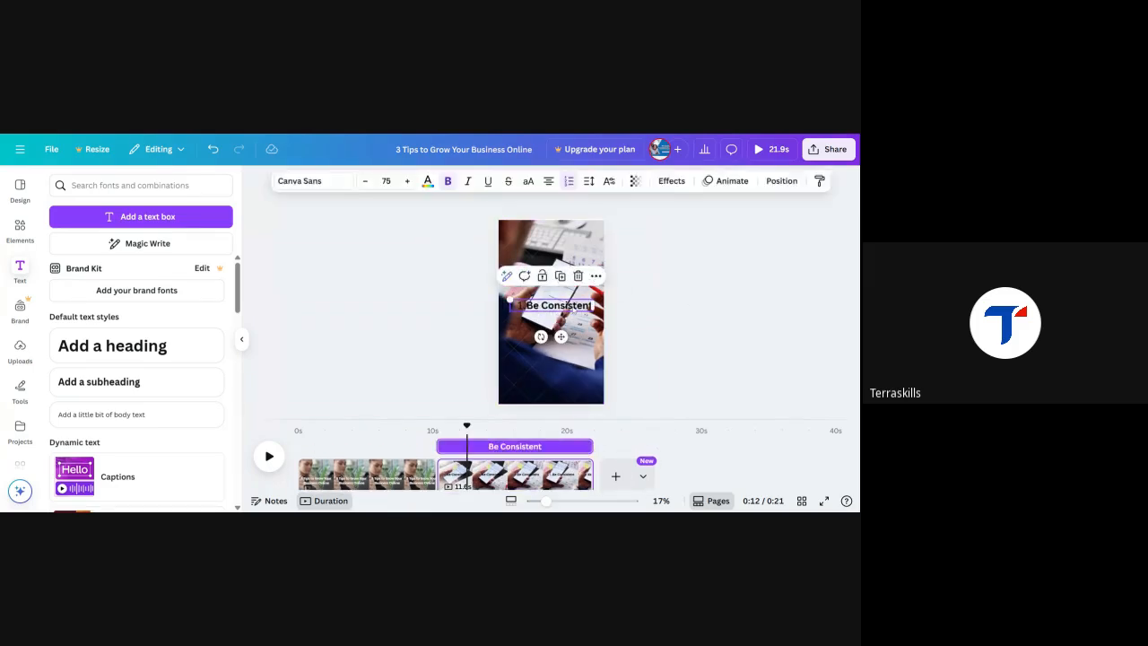
left_click(428, 184)
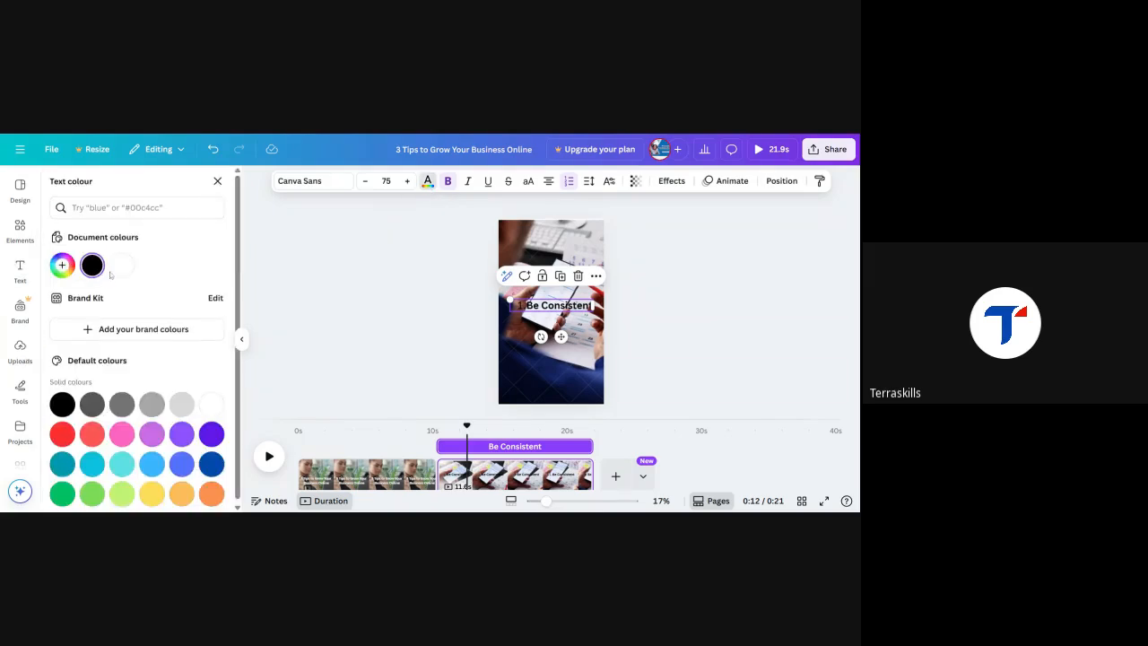
left_click(122, 265)
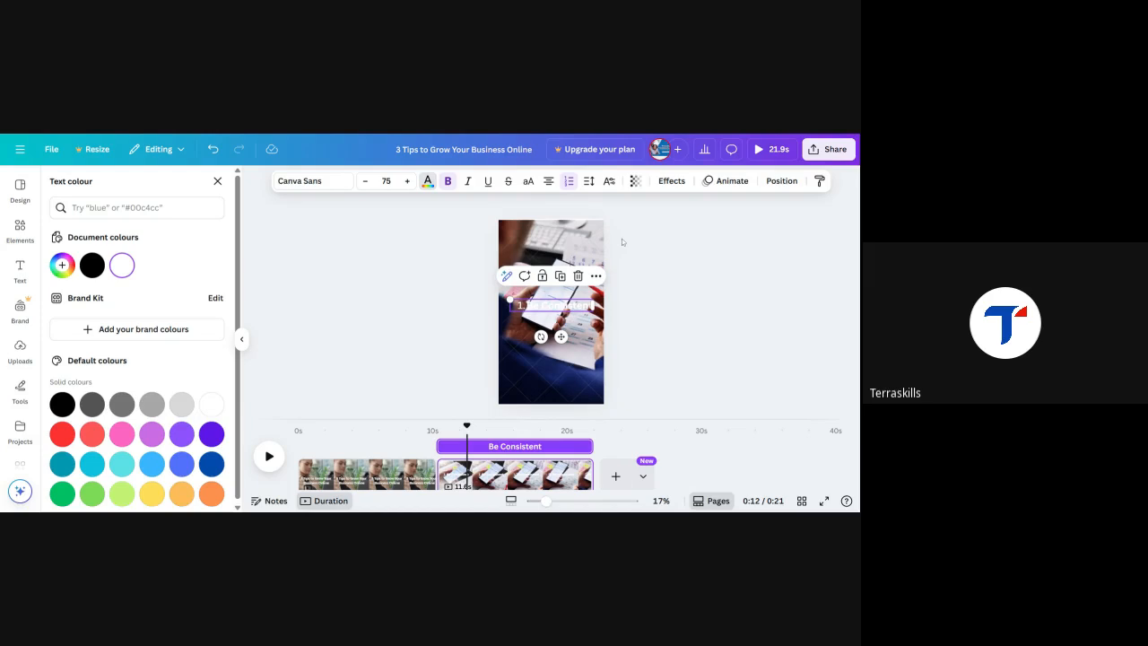
- Try a black Shadow effect with transparency 67 on the "Be Consistent" text
left_click(671, 183)
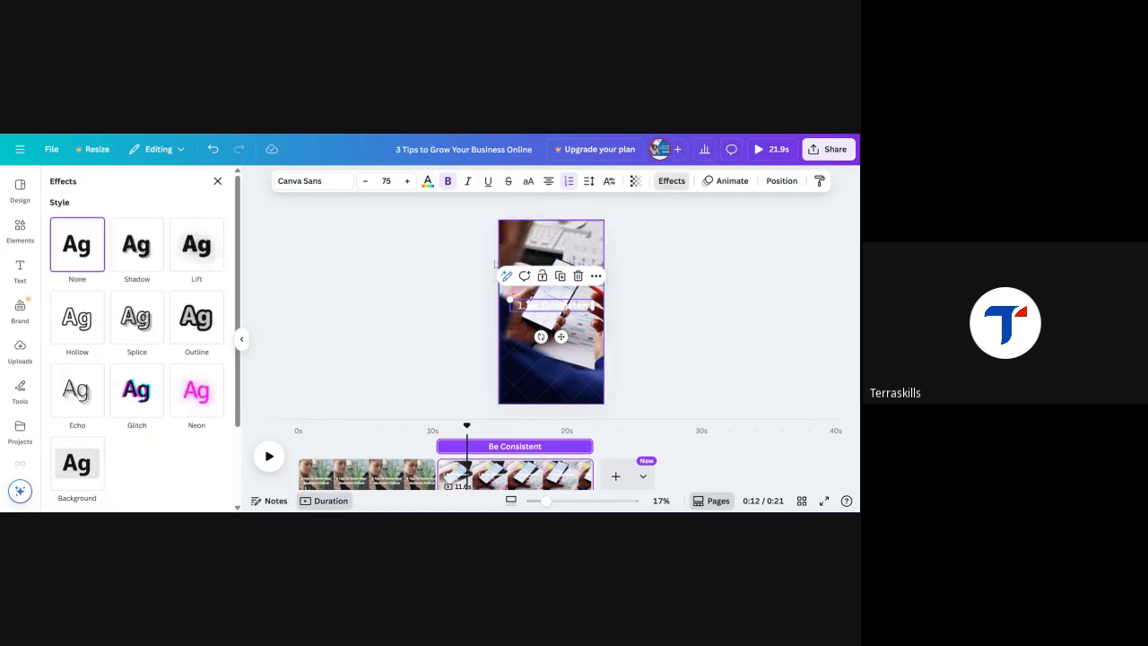
left_click(136, 263)
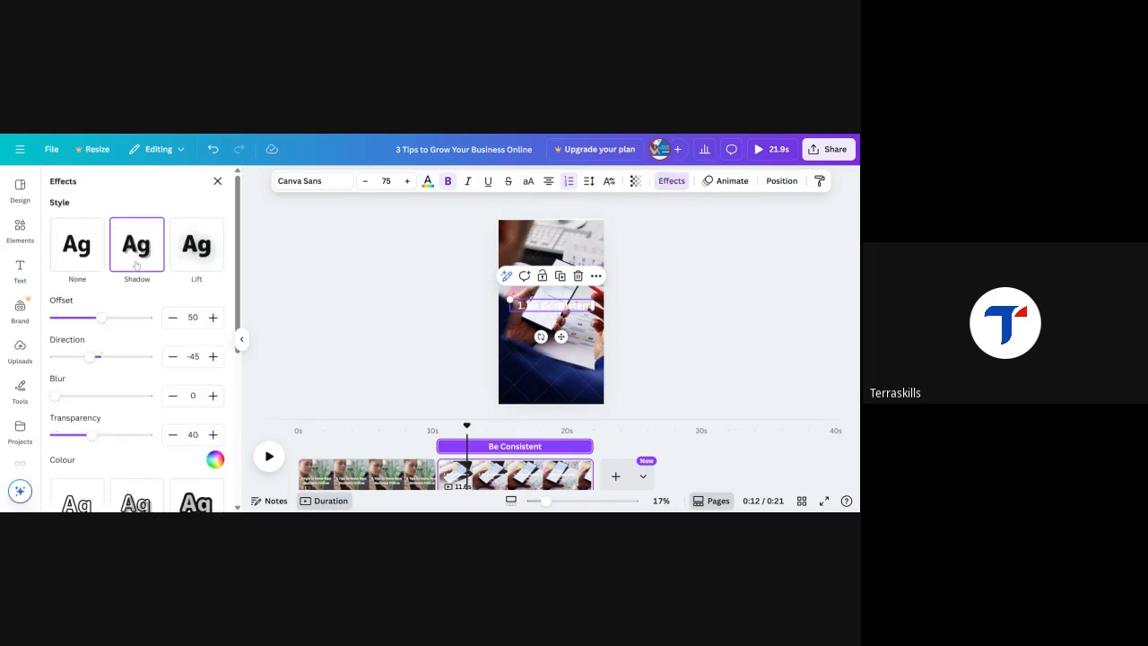
scroll(107, 431, "down", 3)
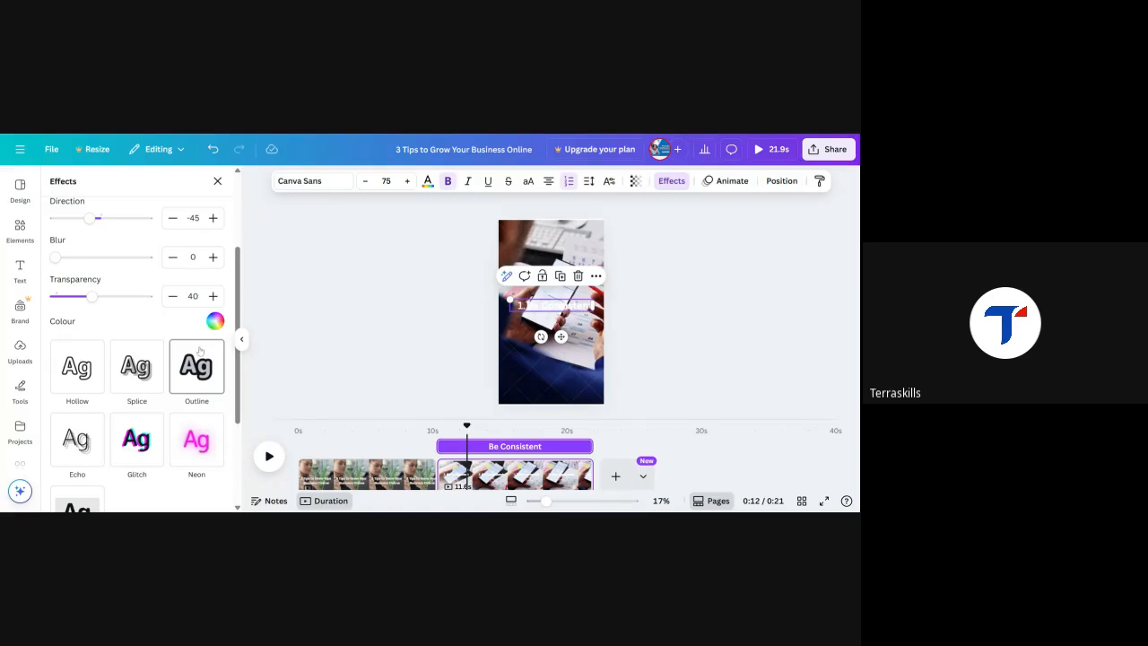
left_click(215, 323)
left_click(89, 377)
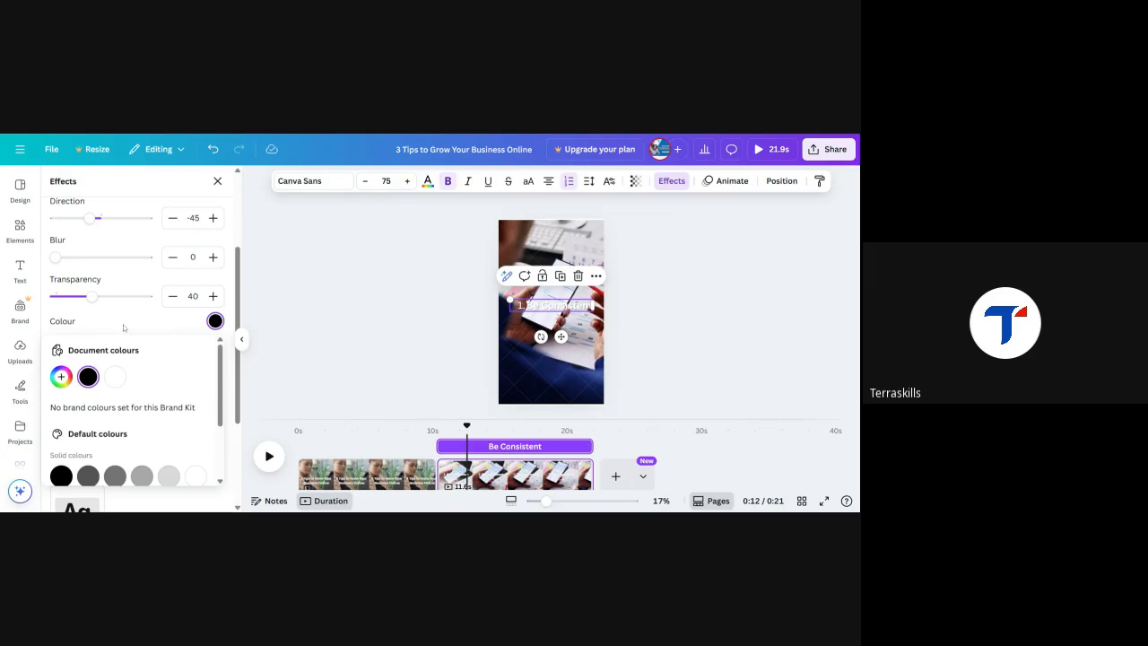
left_click_drag(93, 296, 128, 390)
scroll(131, 412, "down", 3)
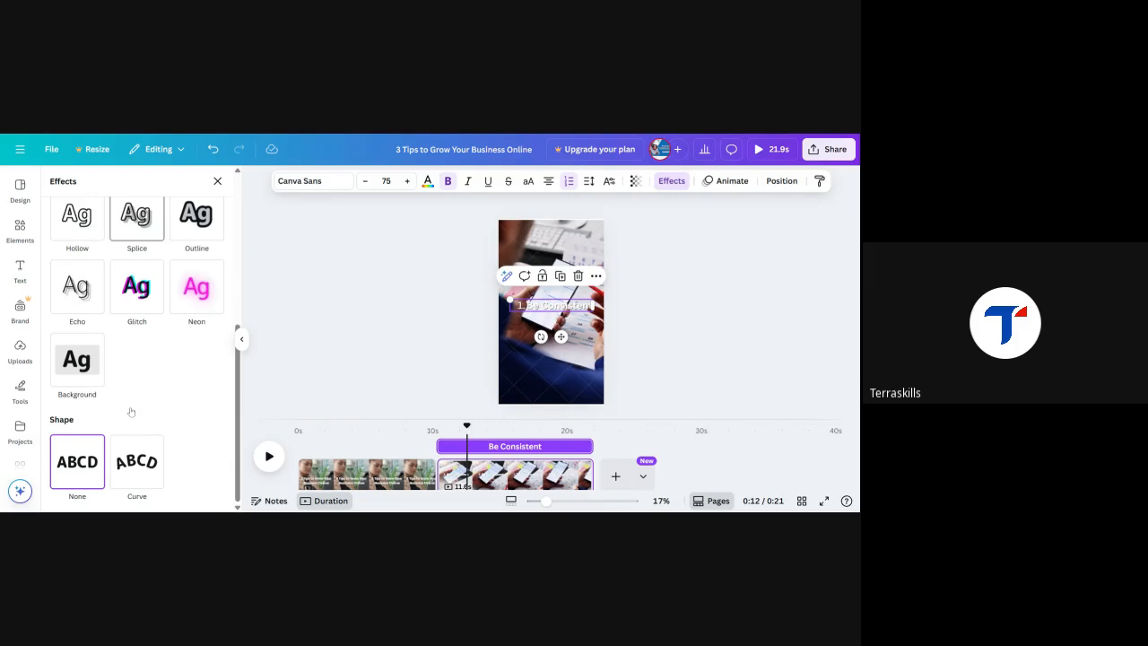
scroll(131, 412, "up", 5)
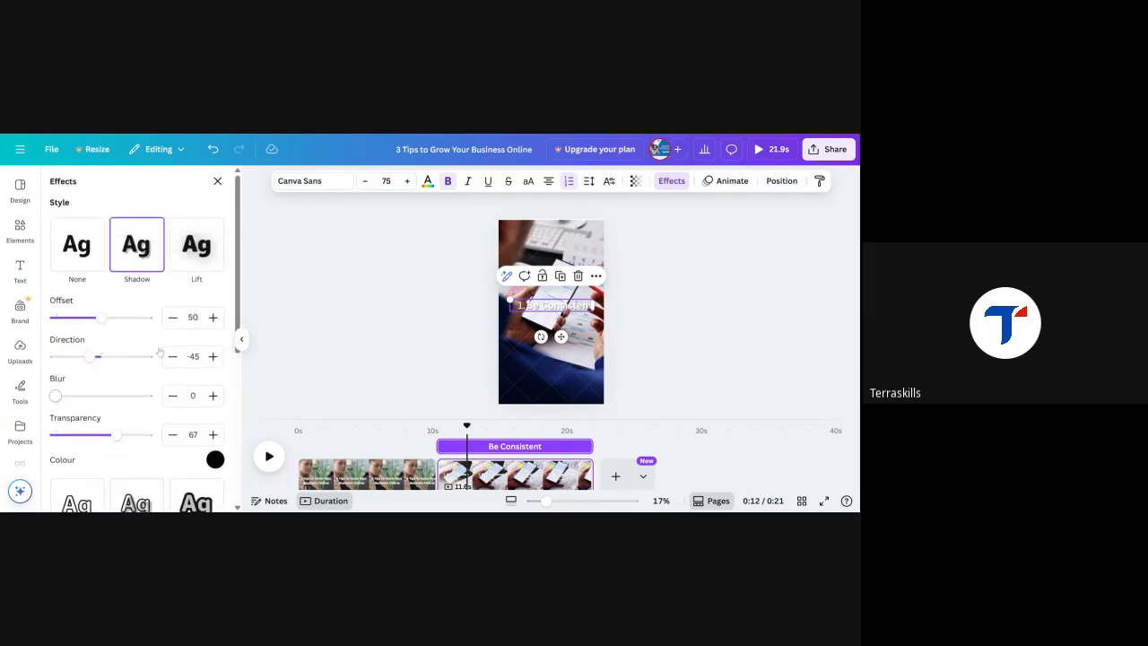
scroll(170, 397, "down", 3)
scroll(168, 406, "up", 2)
scroll(167, 406, "down", 2)
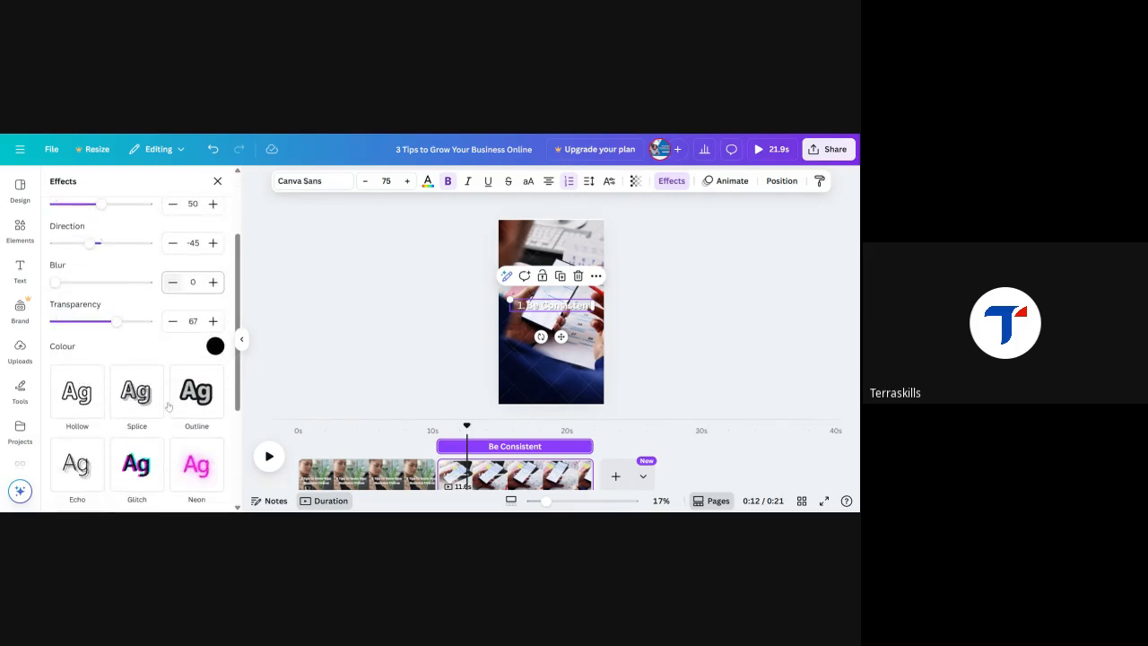
- Try the Hollow effect on the "Be Consistent" text
left_click(86, 406)
scroll(110, 369, "down", 1)
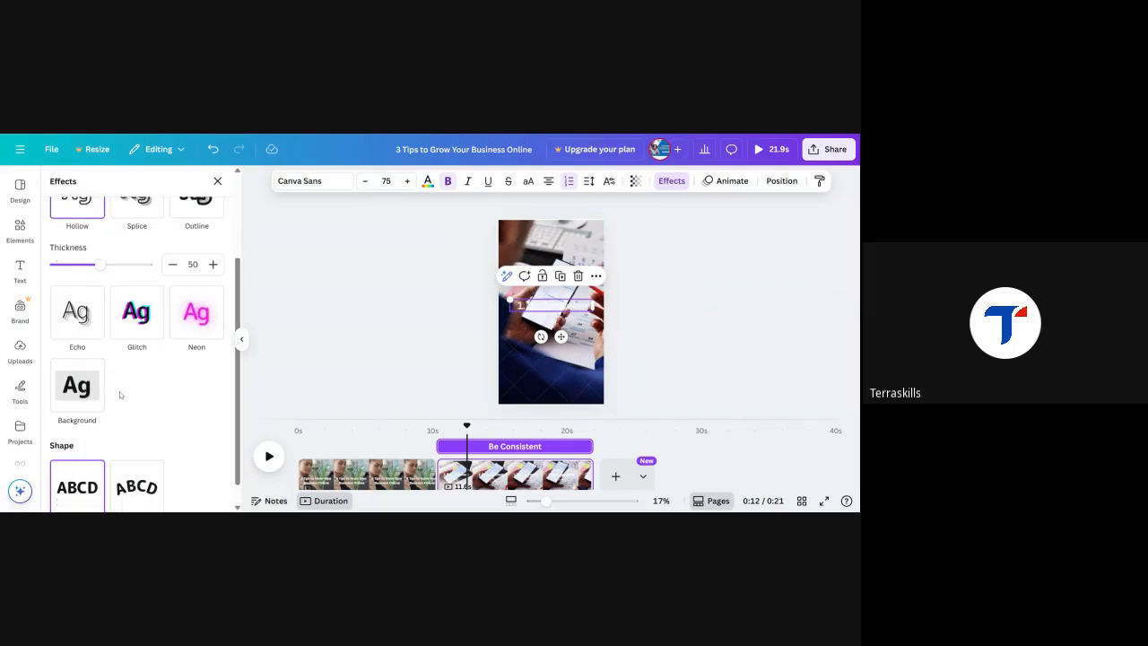
scroll(120, 392, "up", 2)
scroll(120, 392, "up", 3)
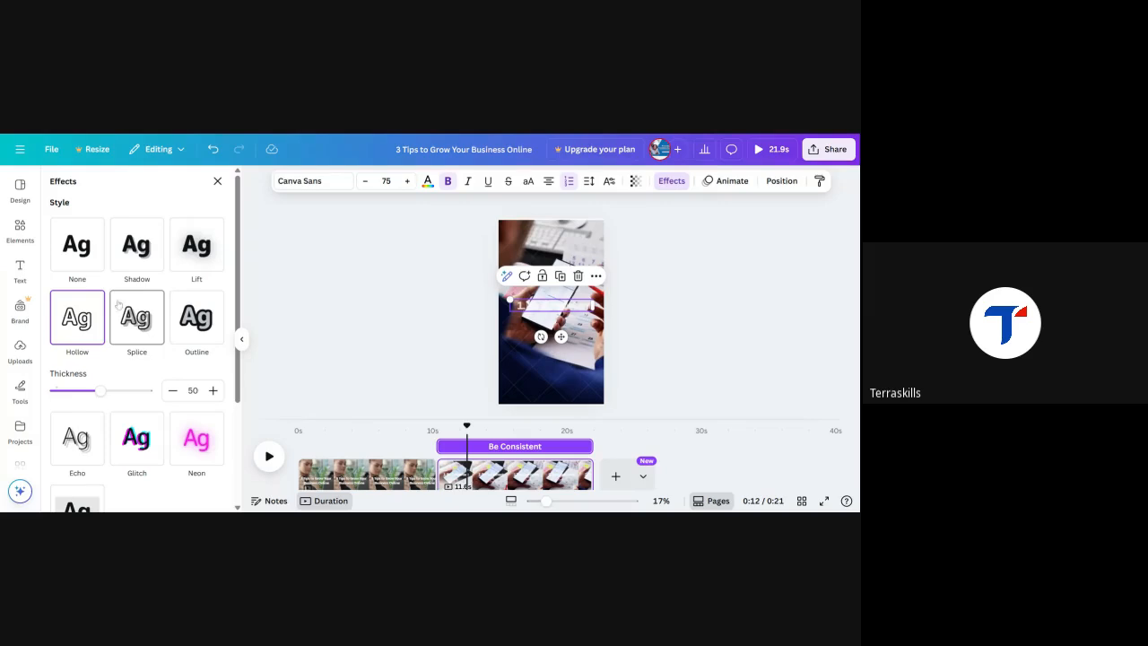
- Apply the Outline effect to the "Be Consistent" text with thickness 154 and a black outline colour
left_click(197, 328)
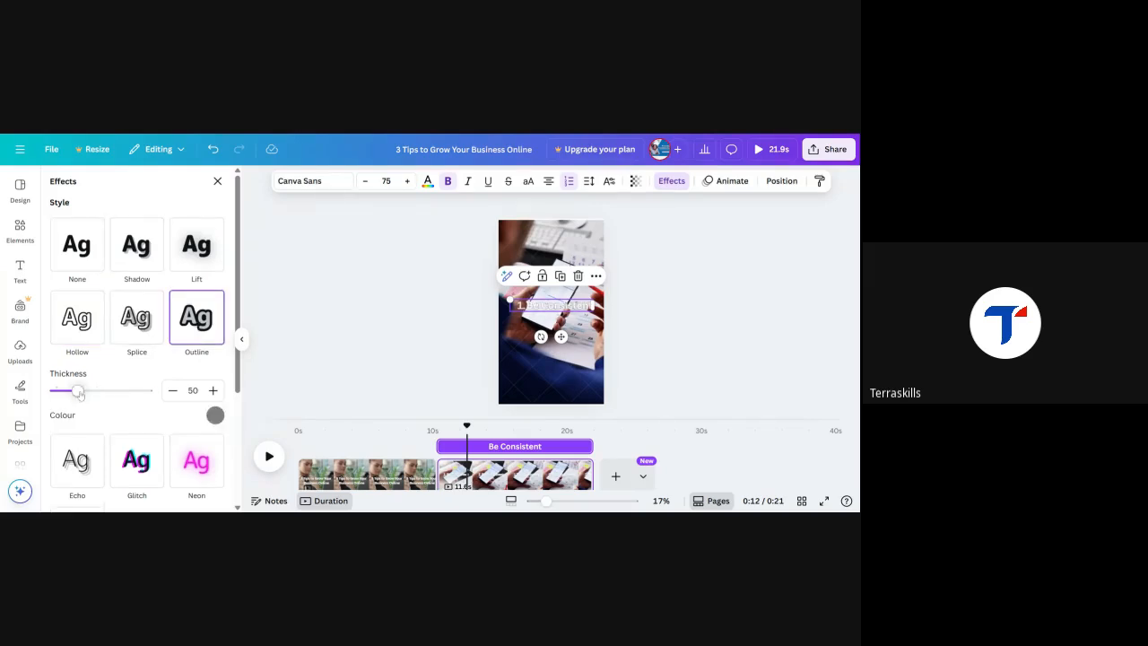
left_click_drag(77, 392, 166, 401)
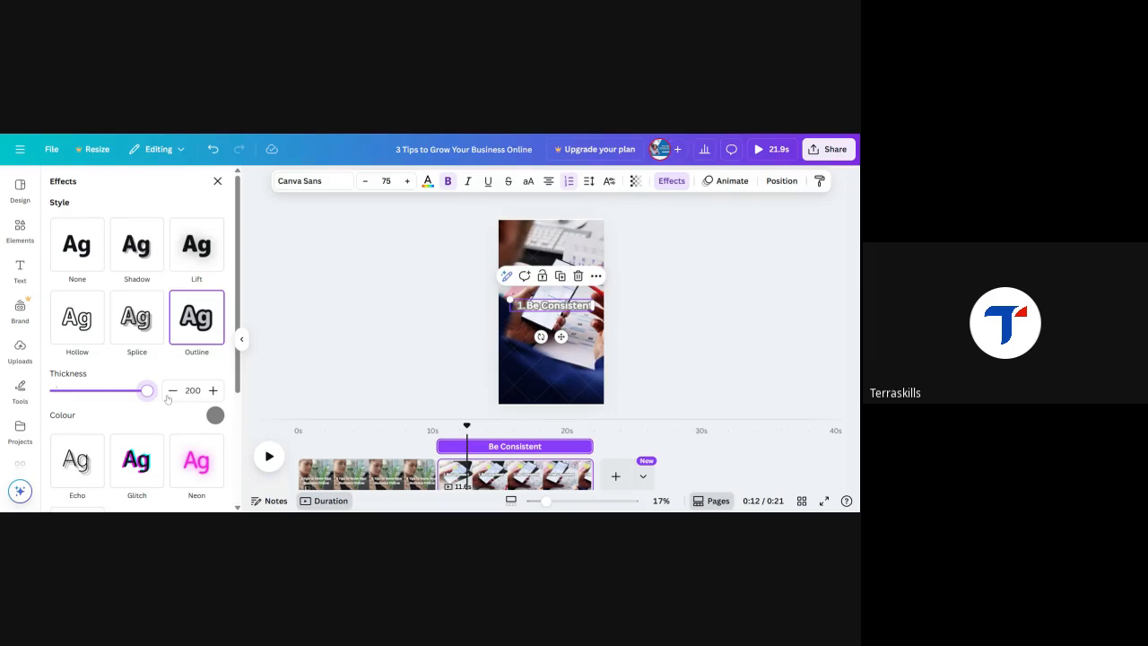
double_click(193, 392)
type("200")
left_click_drag(149, 392, 126, 392)
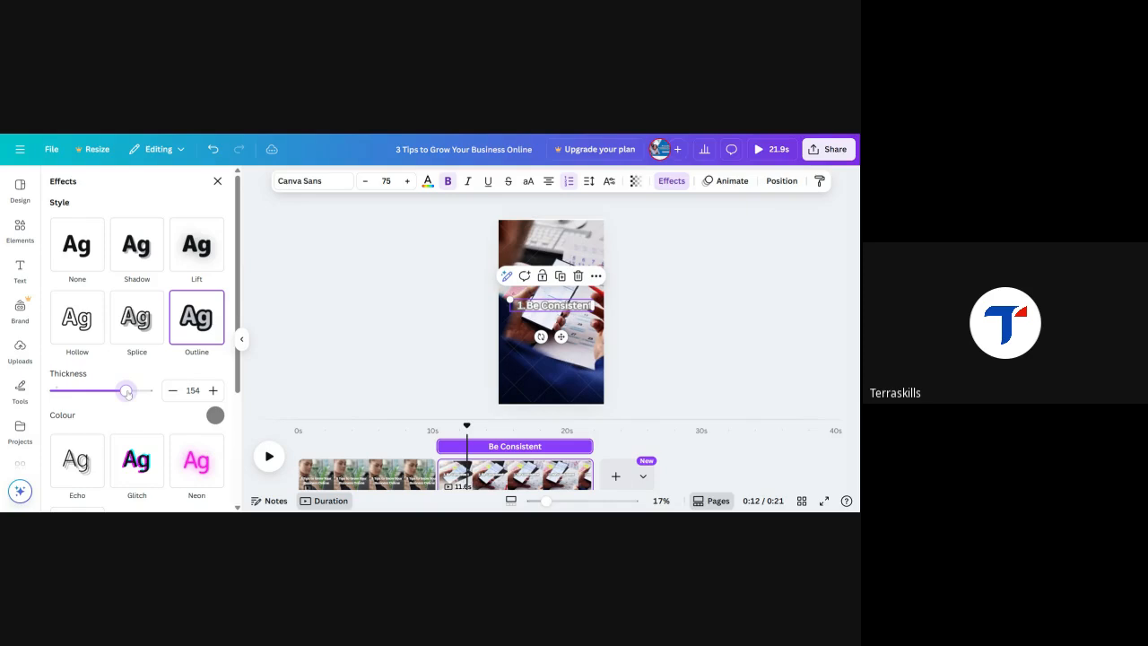
left_click(216, 416)
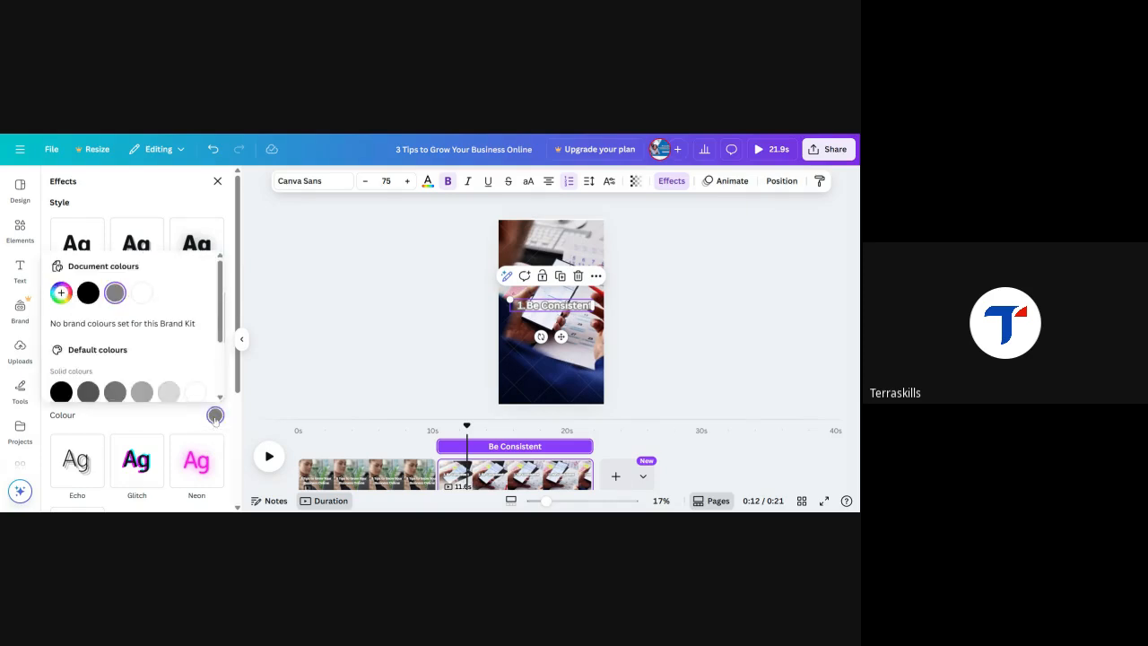
left_click(89, 294)
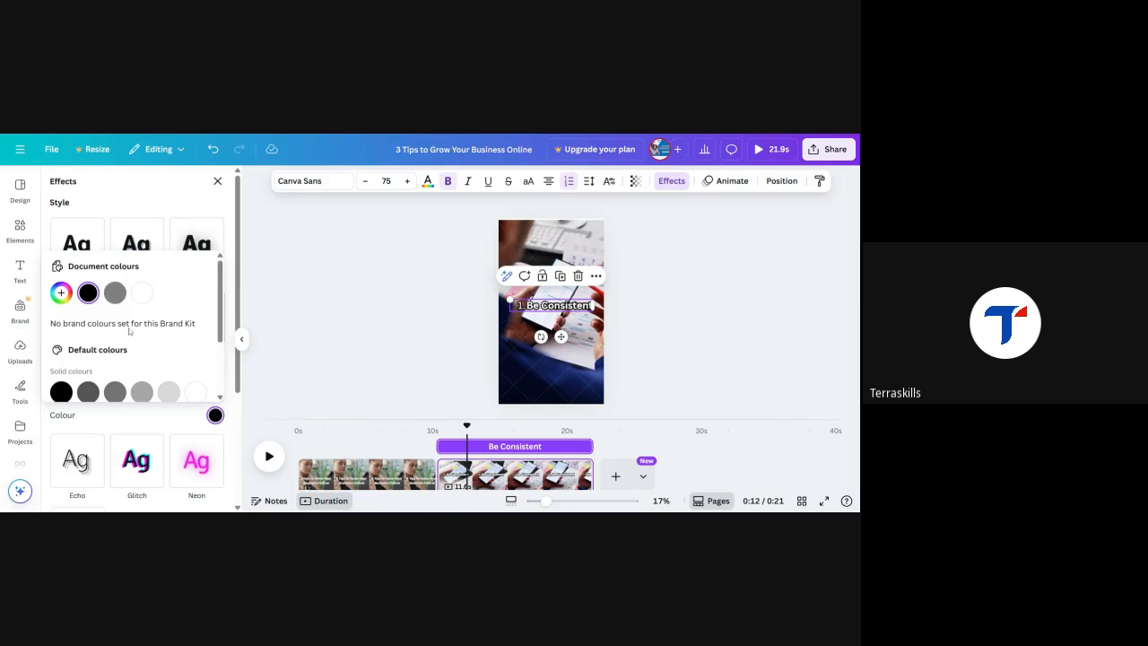
- Try bright red, violet and dark blue as the text's outline colour, and return it to black
scroll(142, 312, "down", 2)
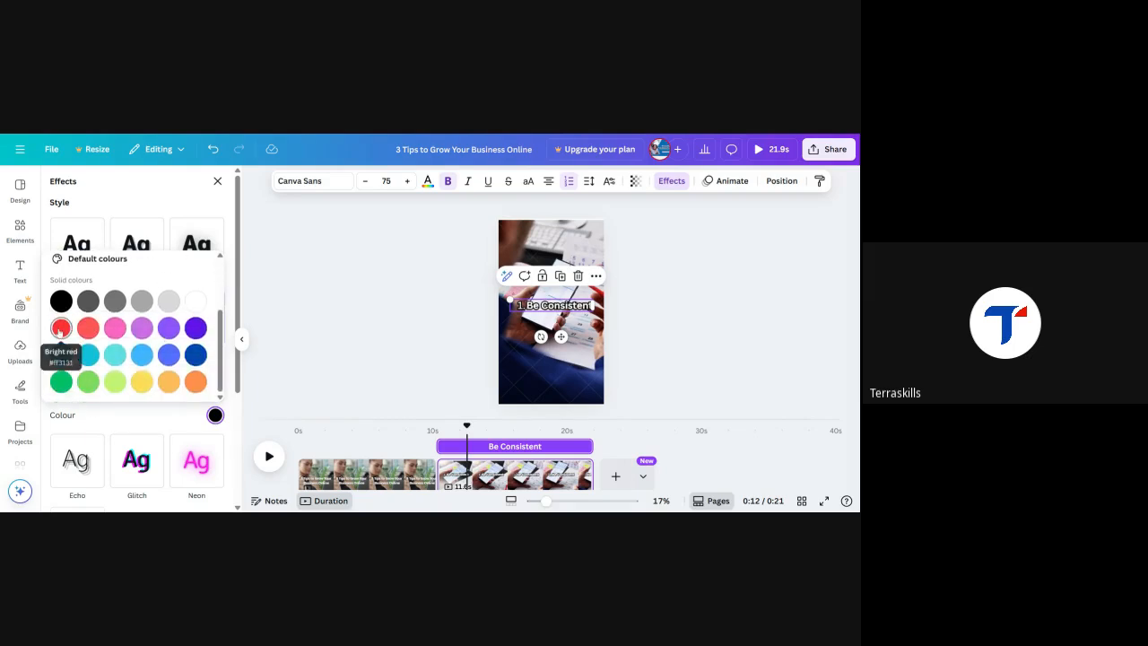
left_click(59, 331)
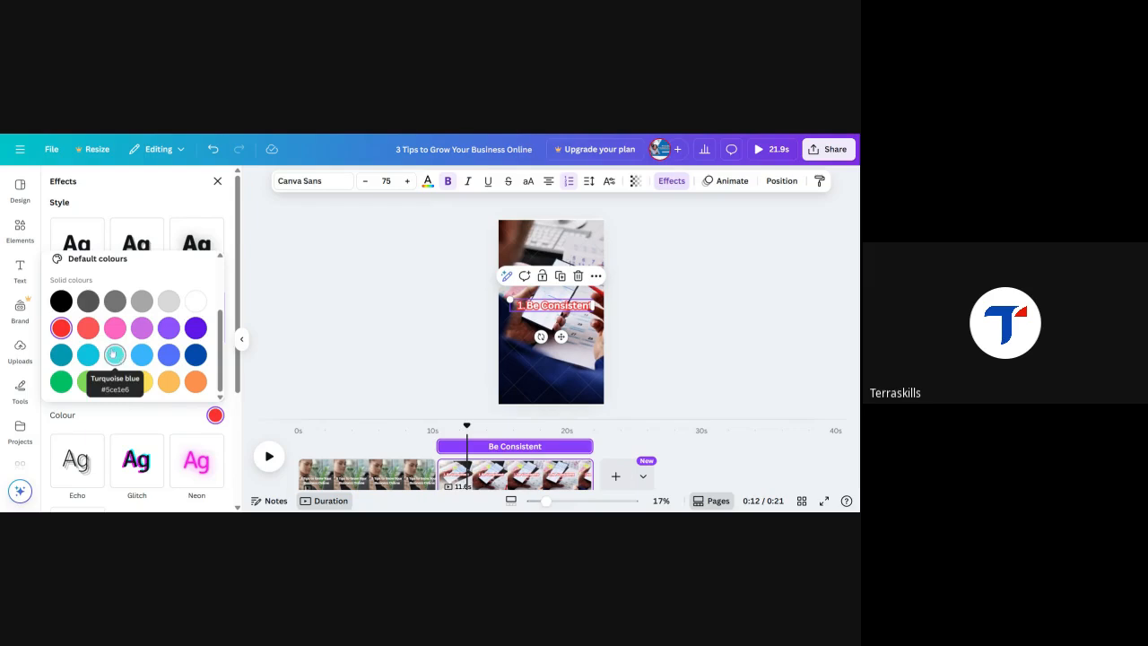
left_click(198, 331)
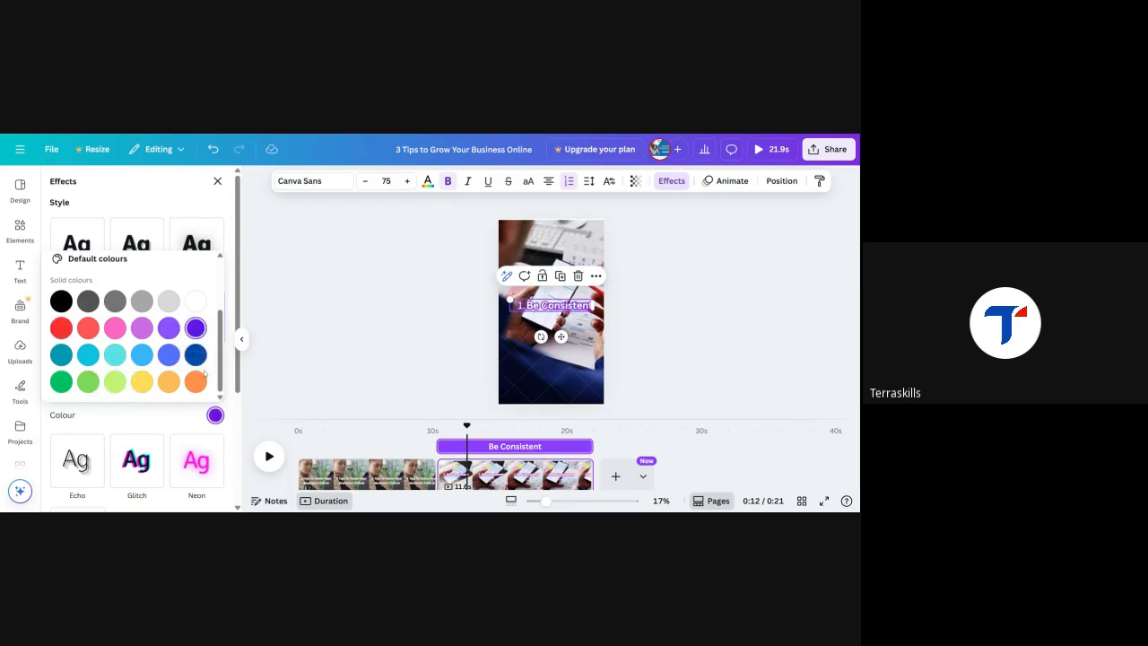
left_click(190, 356)
scroll(130, 351, "up", 2)
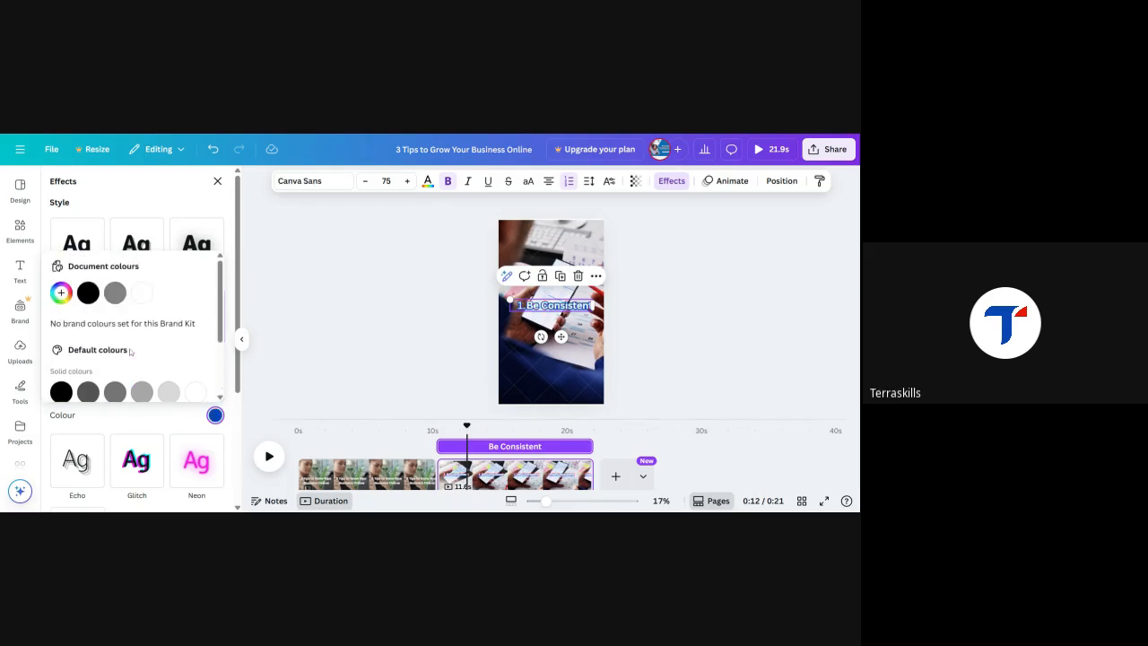
left_click(90, 297)
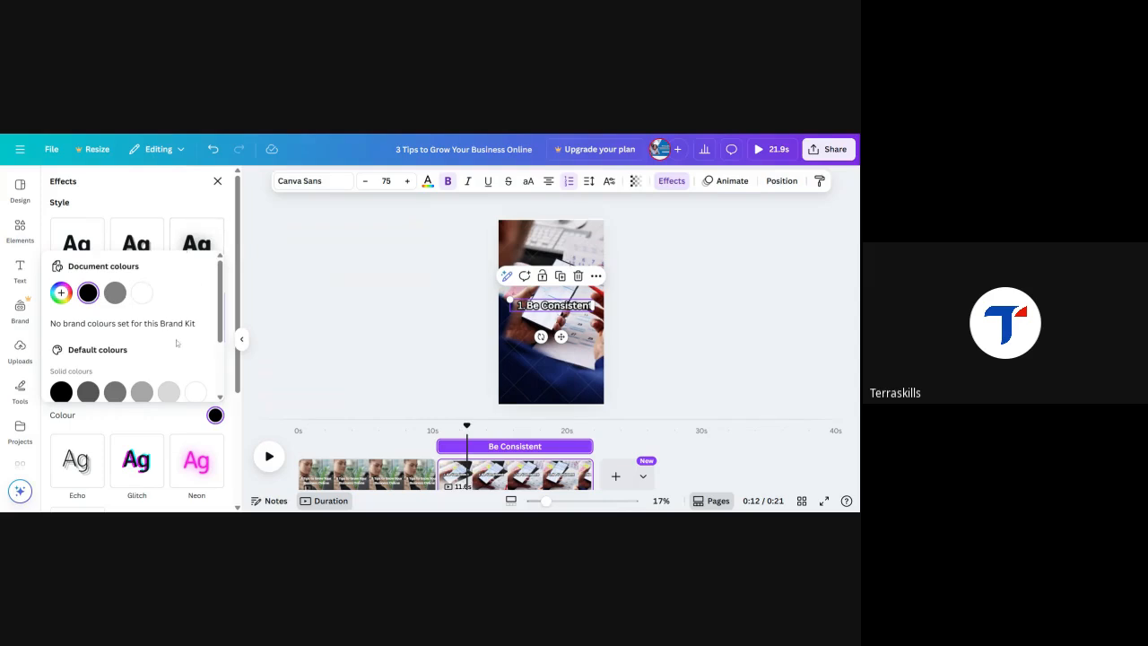
- Reduce the outline thickness to 100 and move the "Be Consistent" text slightly lower on the page
left_click(215, 415)
left_click_drag(126, 392, 101, 391)
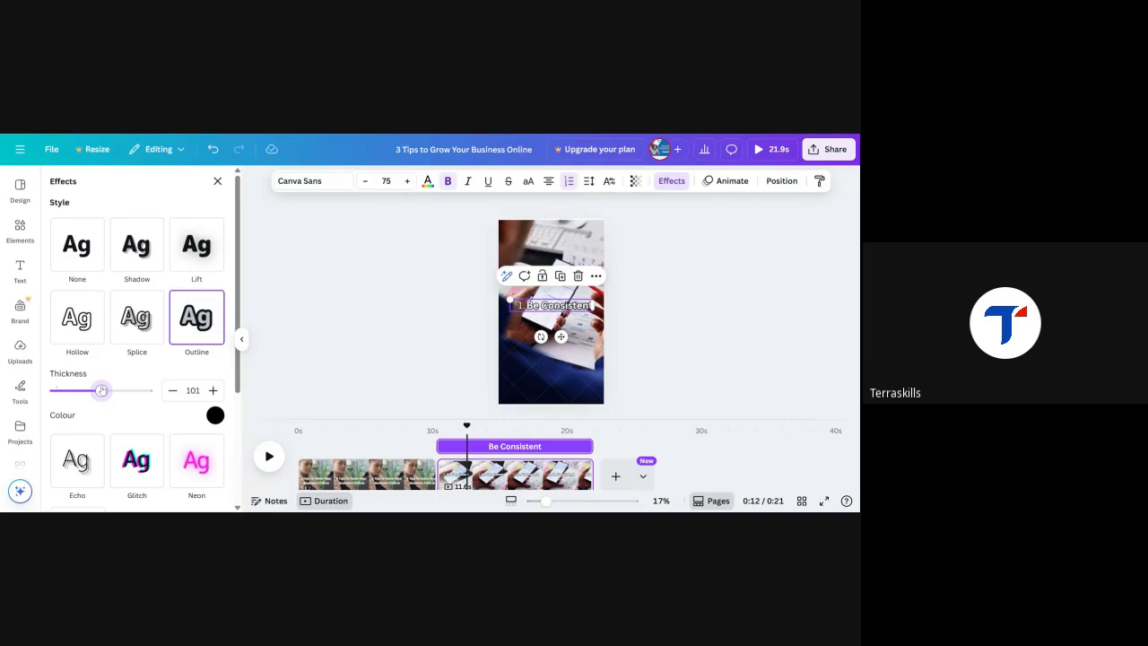
left_click_drag(101, 390, 101, 390)
left_click_drag(560, 336, 560, 322)
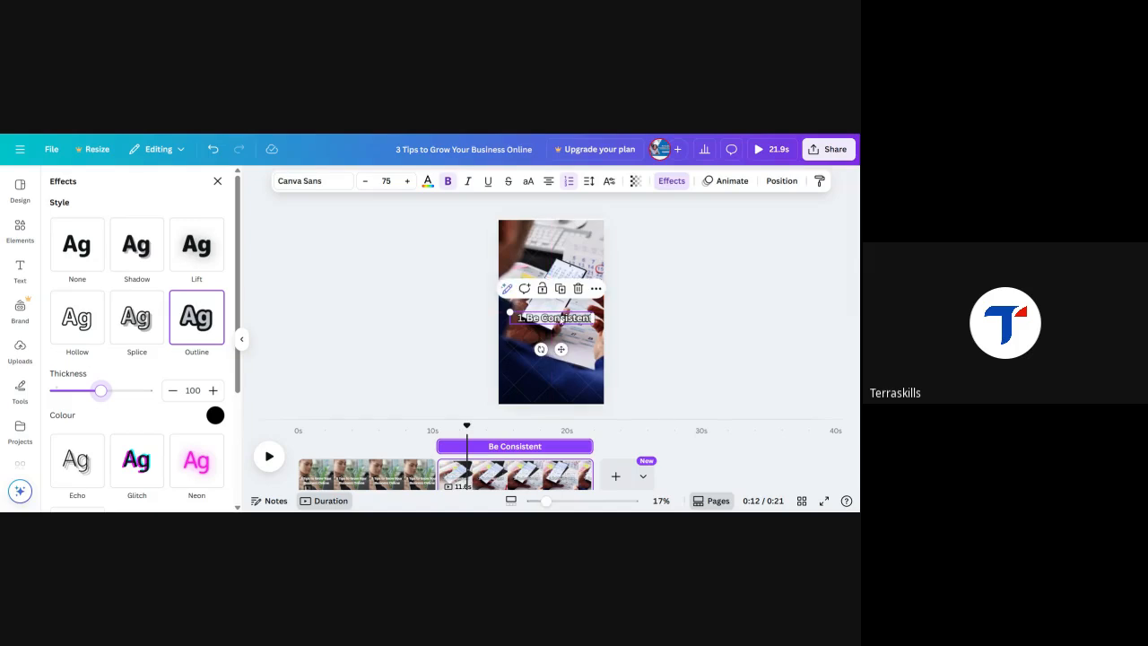
- Try Bricolage Grotesque and TT Norms on the "Be Consistent" text, set its font to DM Sans, and move it slightly lower
left_click(319, 182)
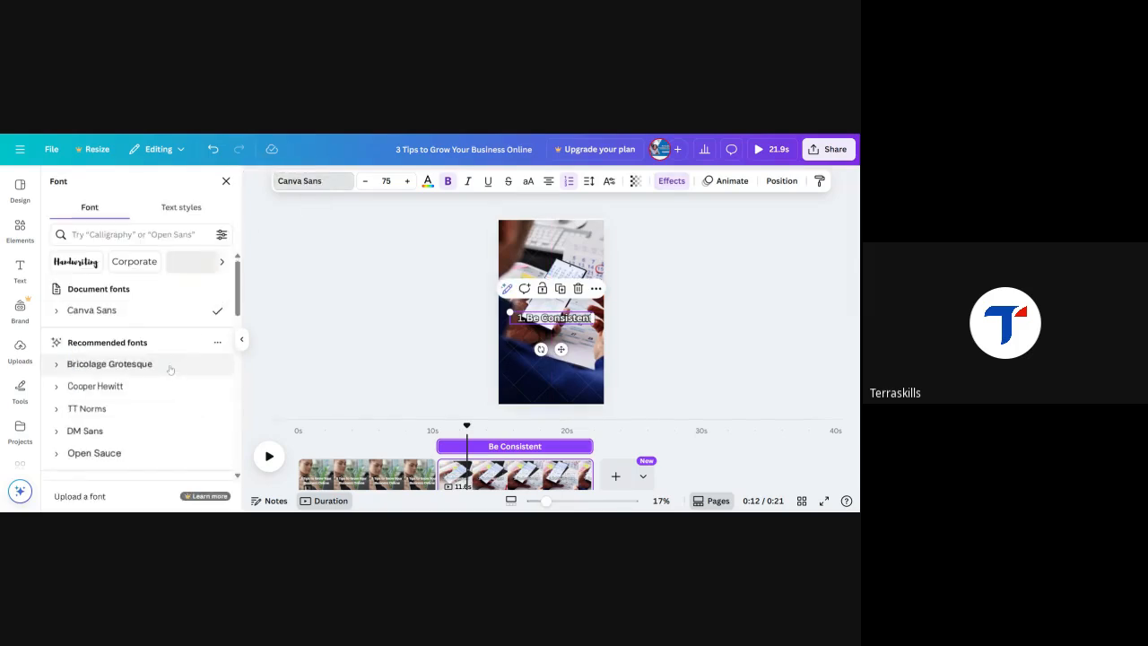
left_click(161, 365)
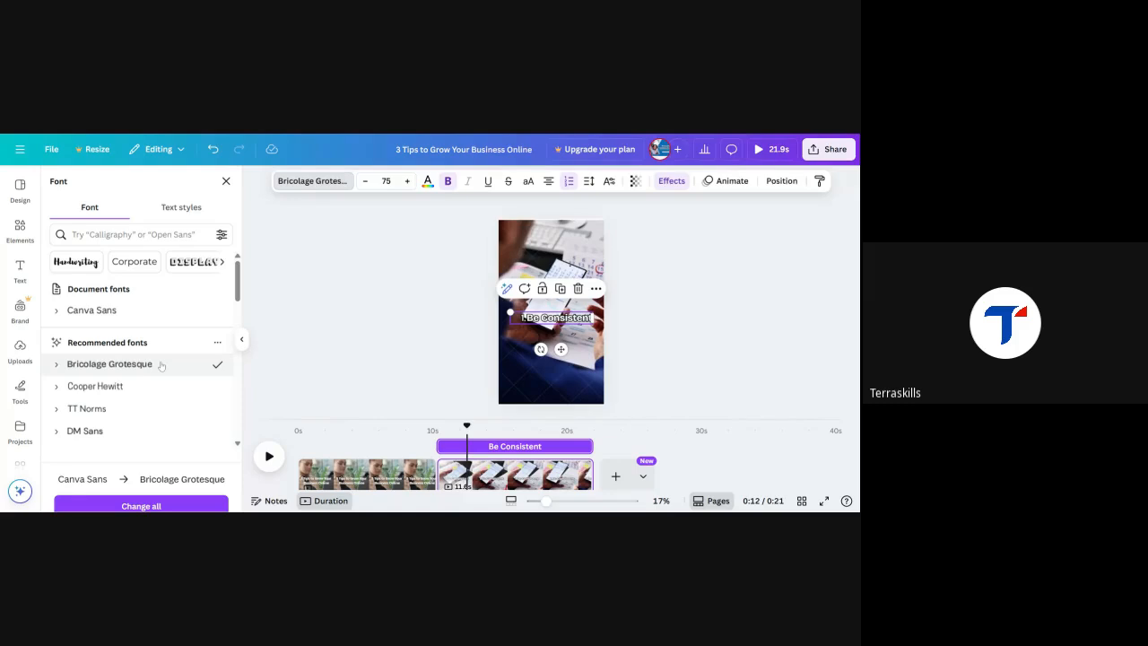
left_click(123, 413)
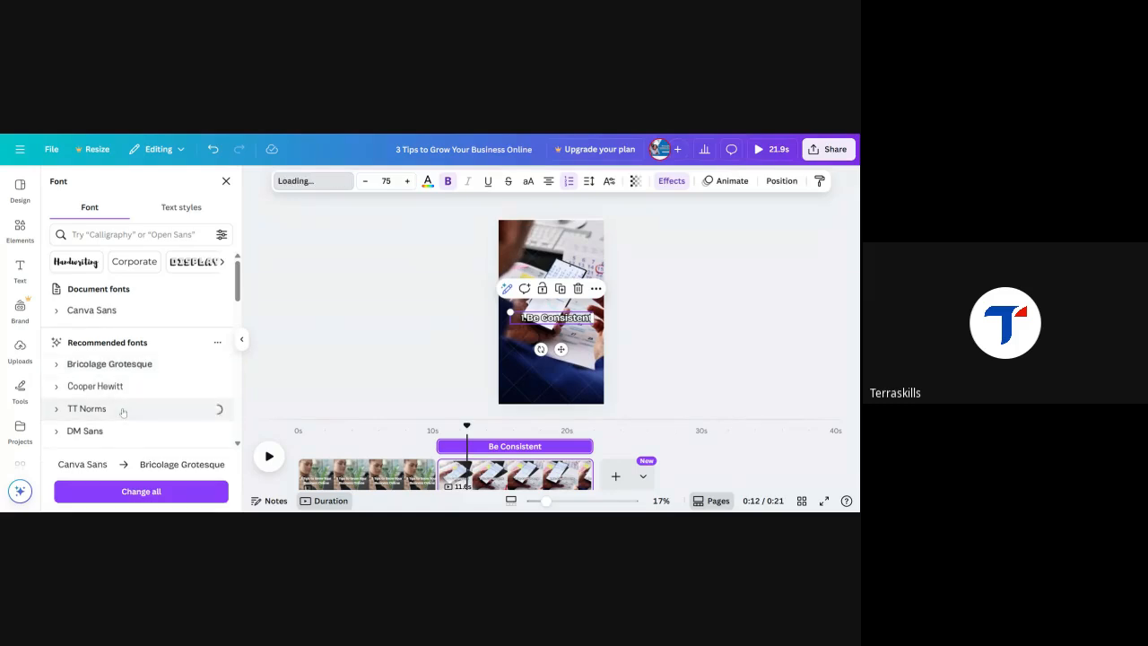
left_click(125, 439)
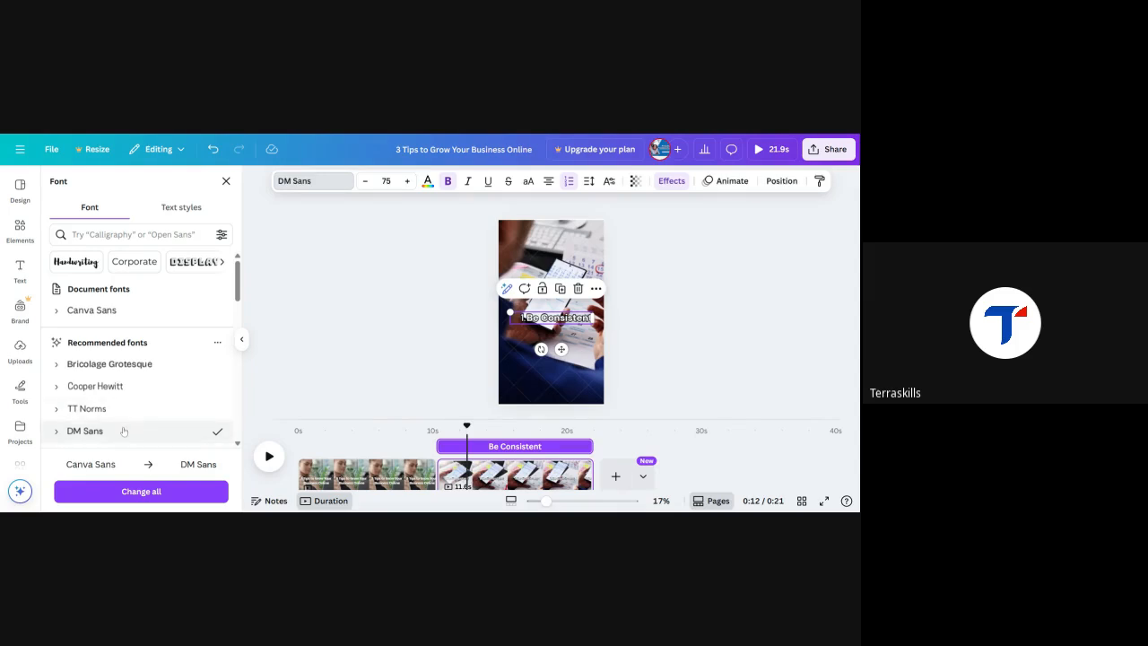
scroll(133, 420, "down", 3)
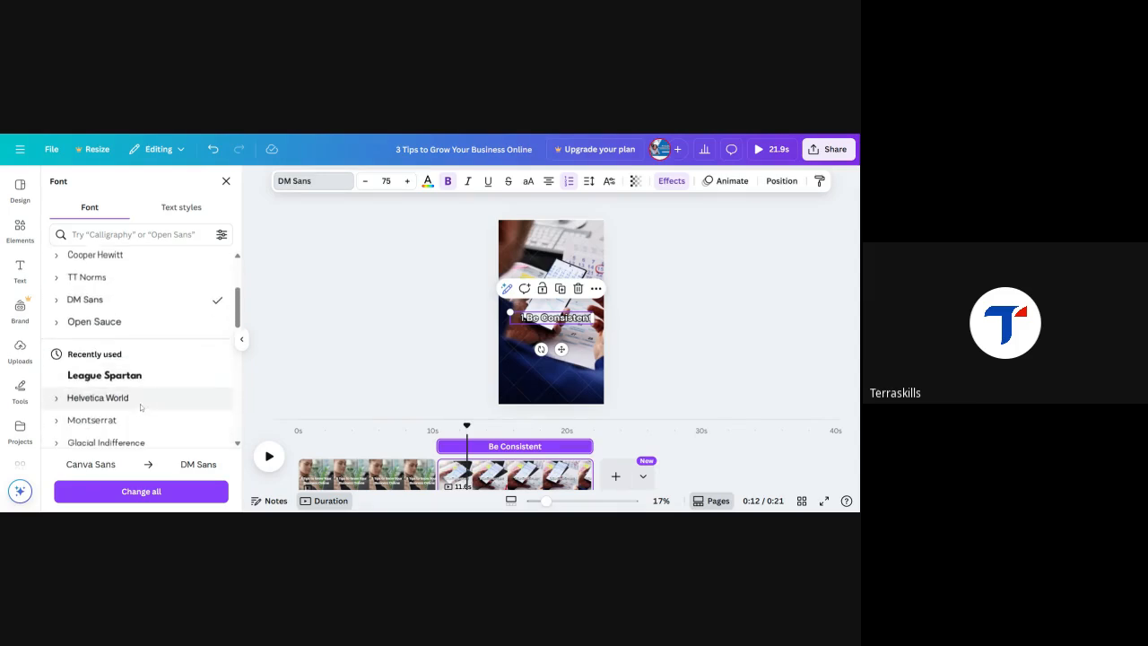
left_click_drag(561, 319, 562, 323)
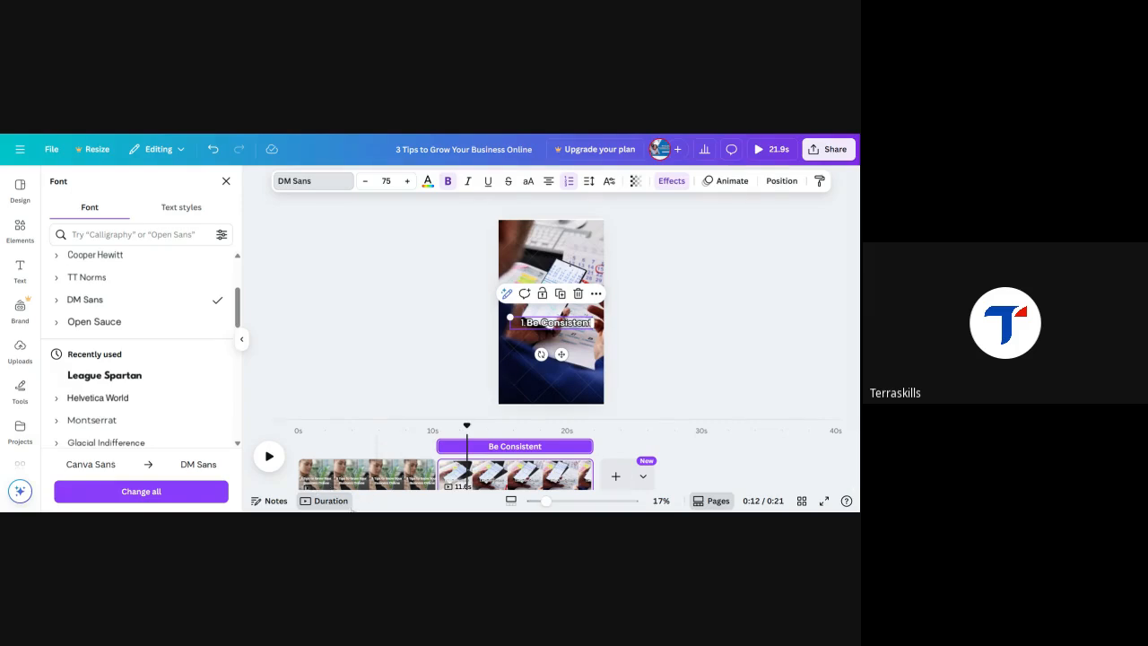
left_click(475, 377)
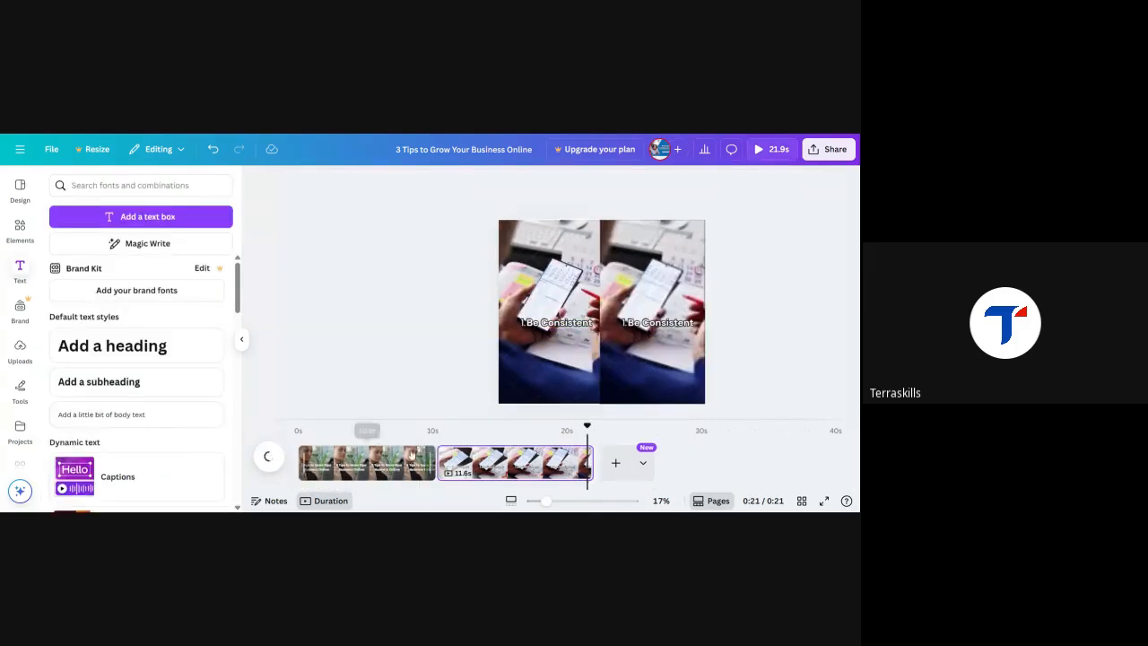
- Search the fonts for "bold" and try Zuume Rough Bold on the opening page's title text
left_click(383, 430)
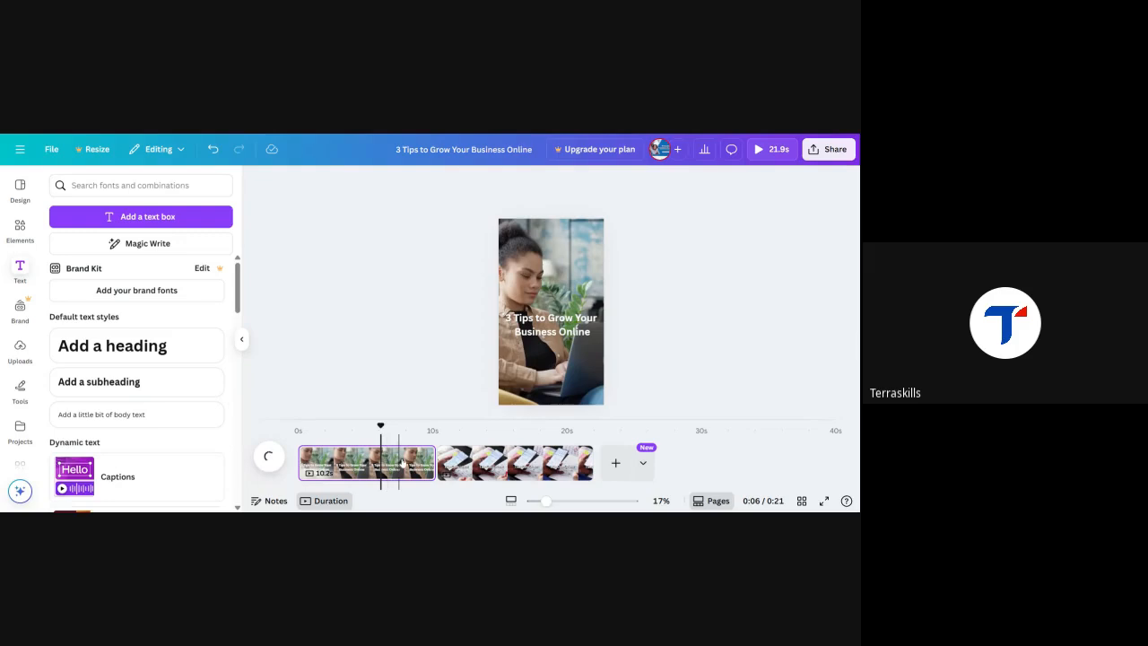
left_click(562, 323)
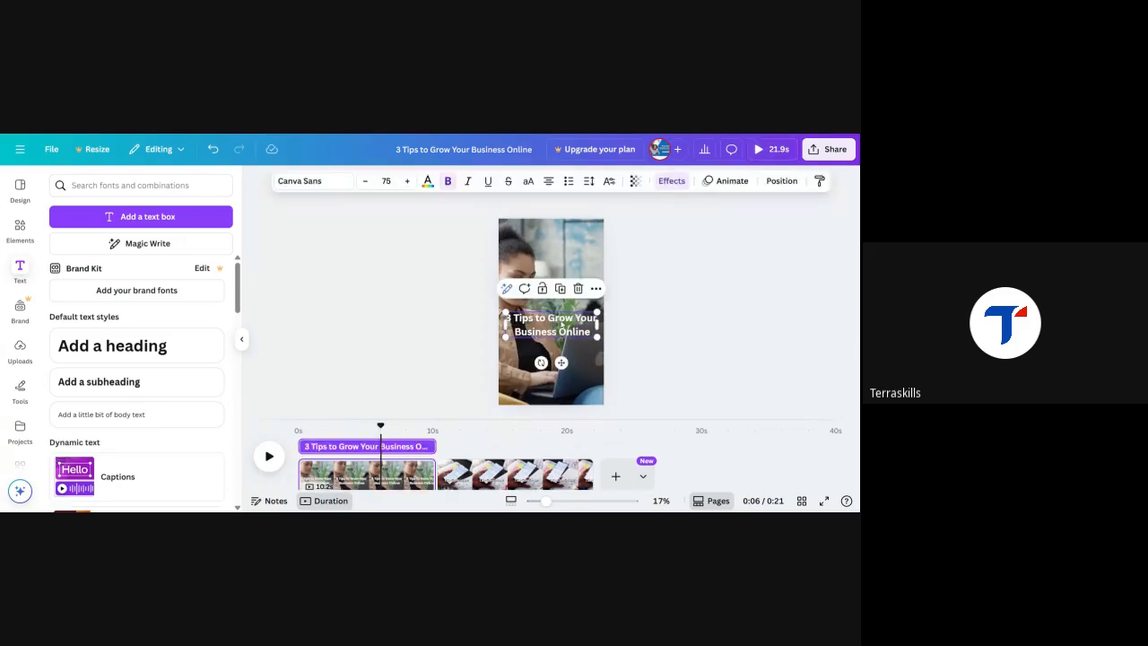
left_click(339, 183)
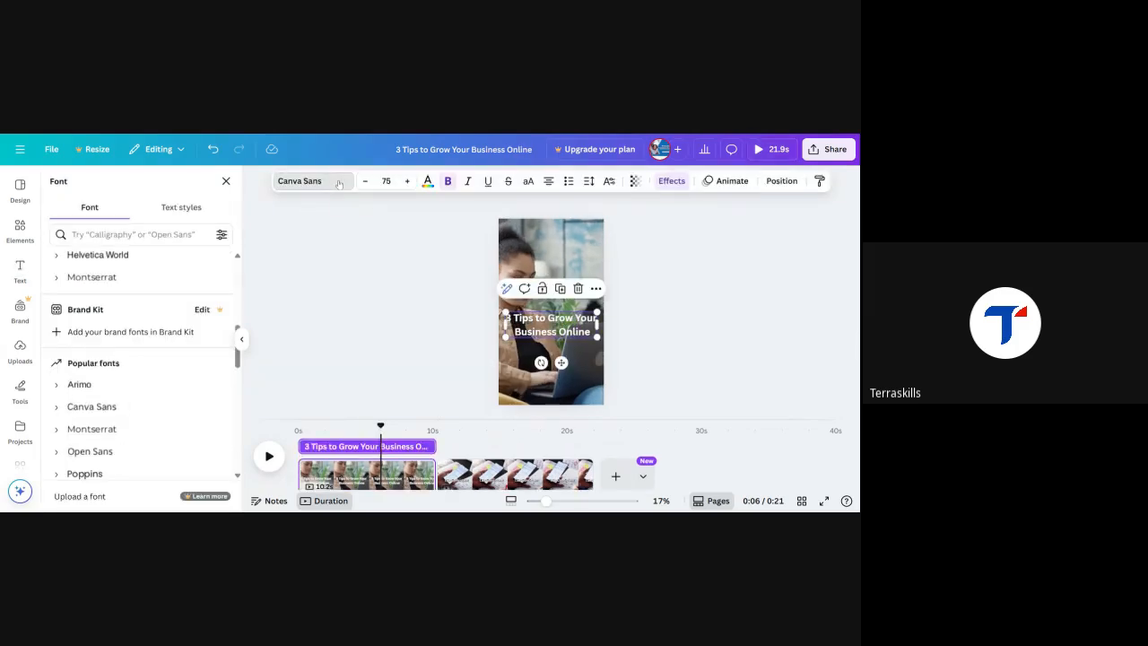
left_click(135, 234)
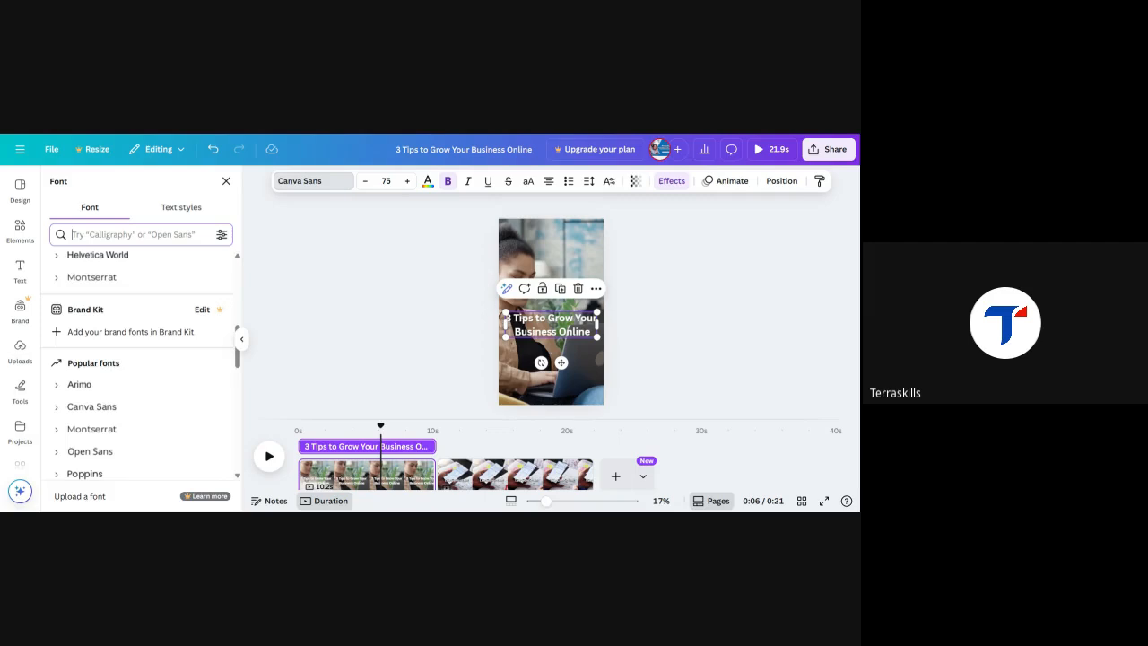
type("bold")
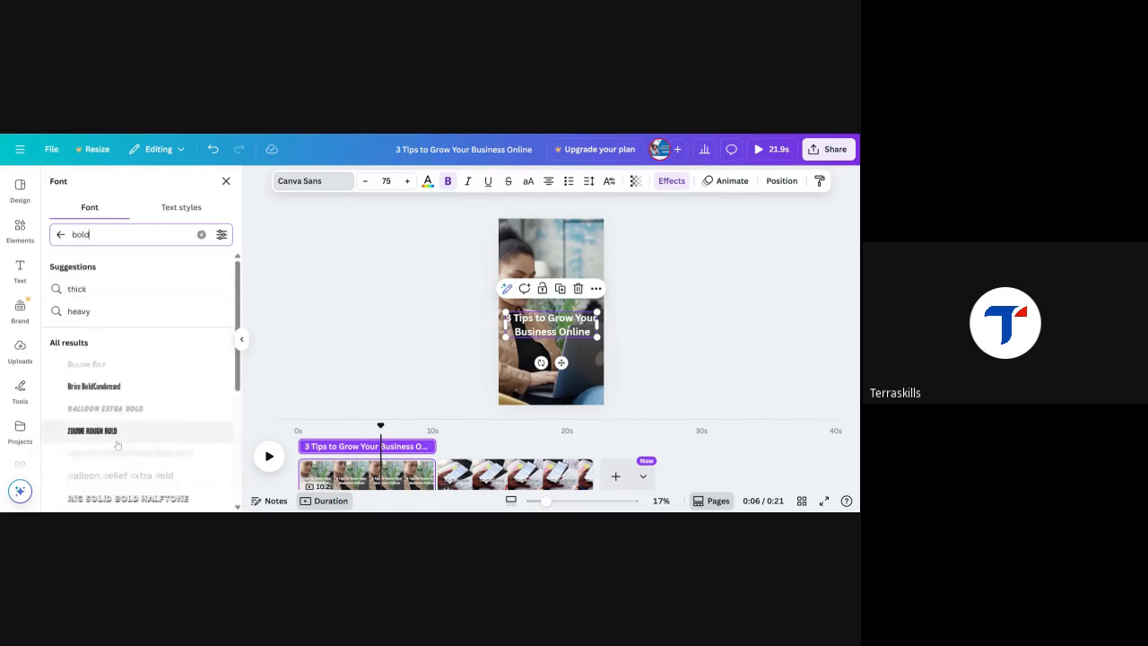
left_click(118, 439)
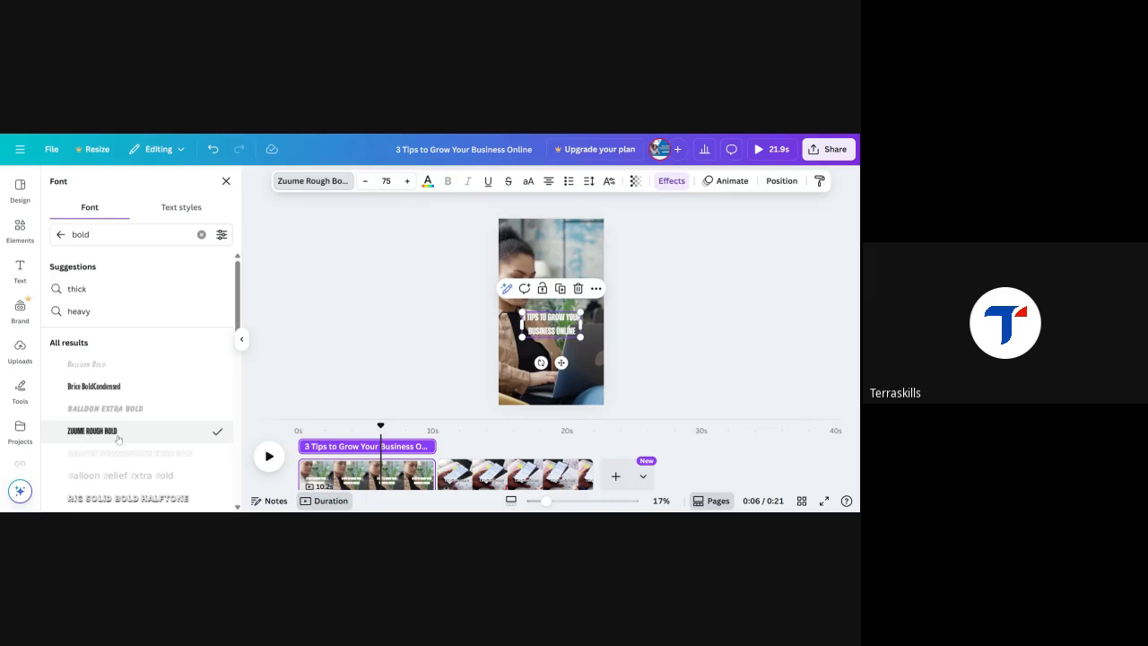
- Try Hussar Bold and Kaftus on the opening title, and set its font to Sergio Trendy
scroll(134, 399, "down", 2)
scroll(138, 391, "down", 3)
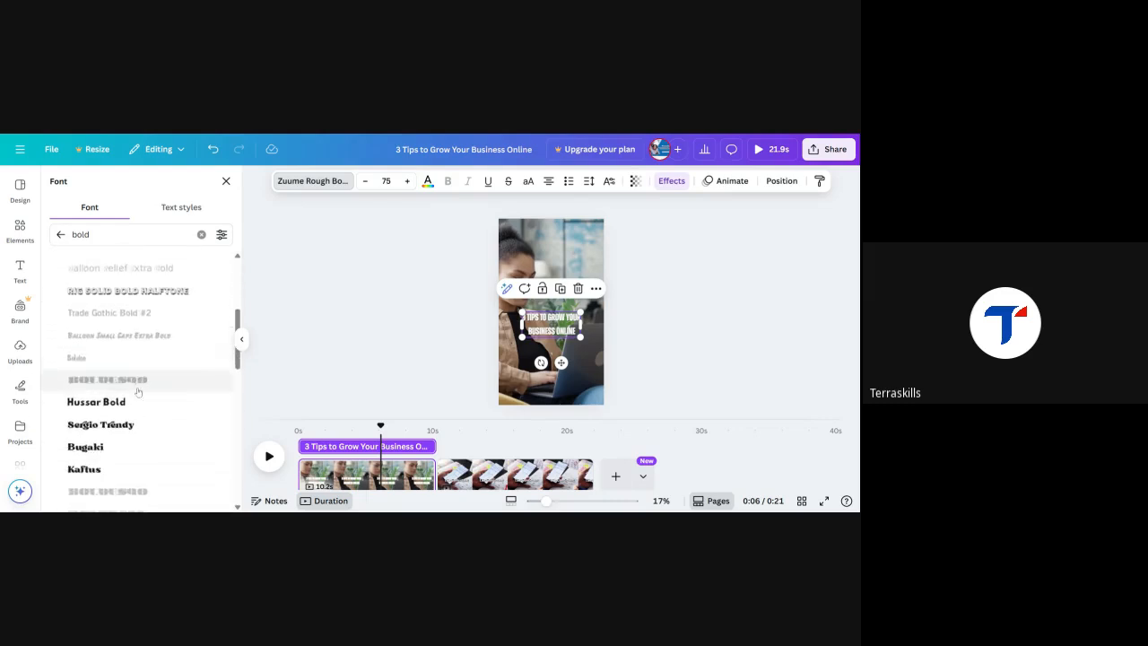
left_click(130, 401)
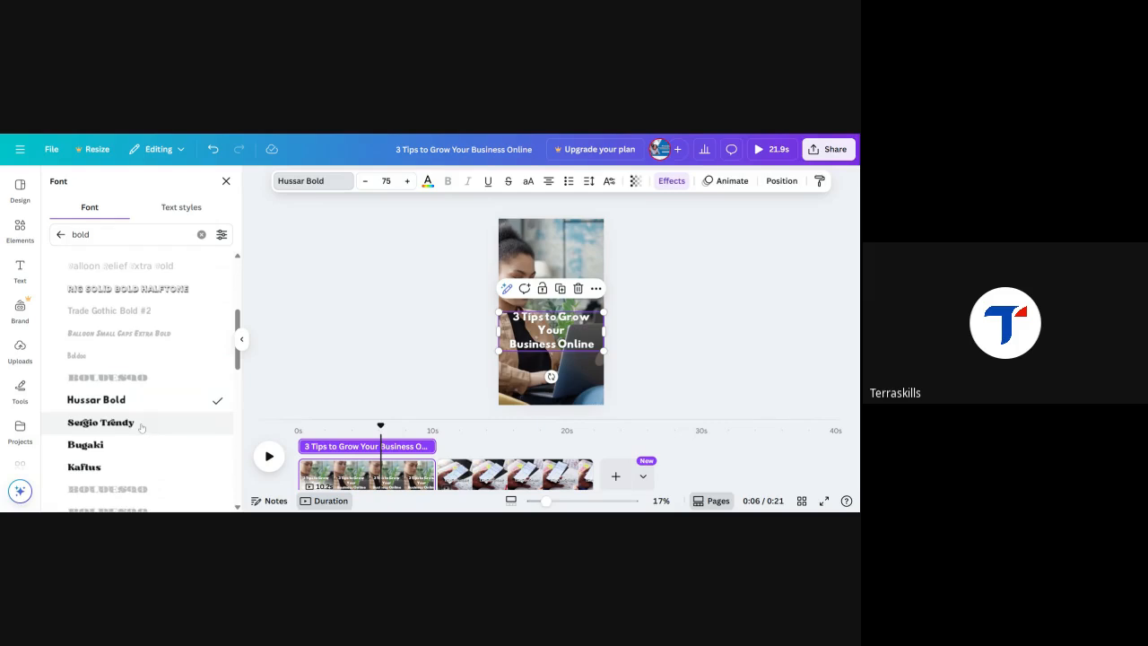
left_click(147, 425)
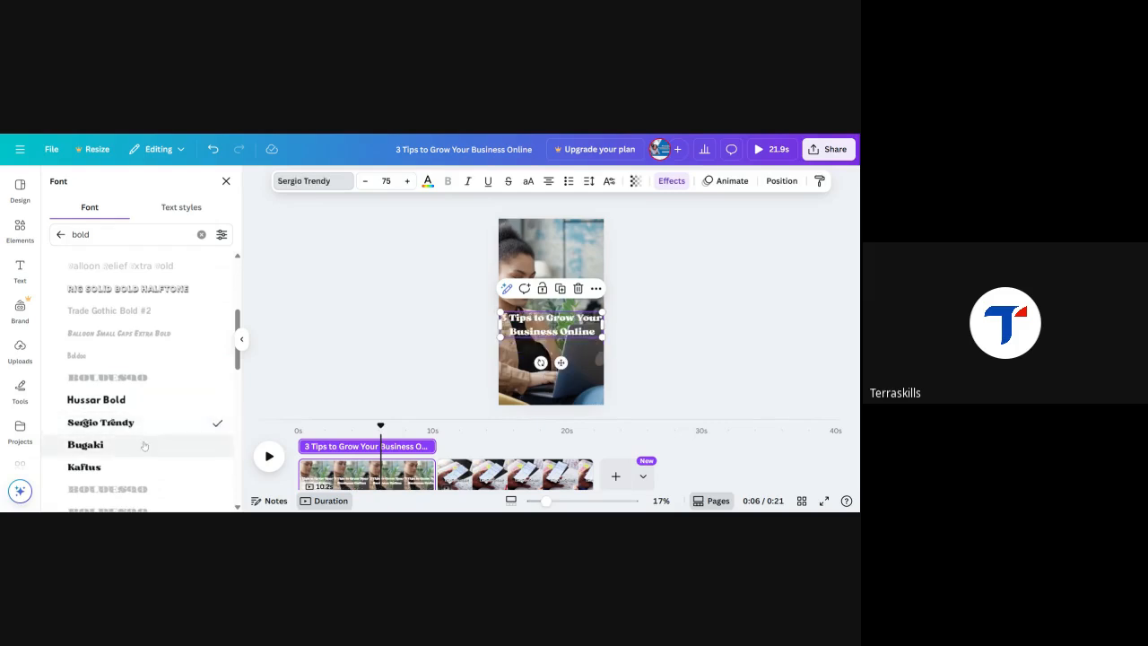
left_click(137, 446)
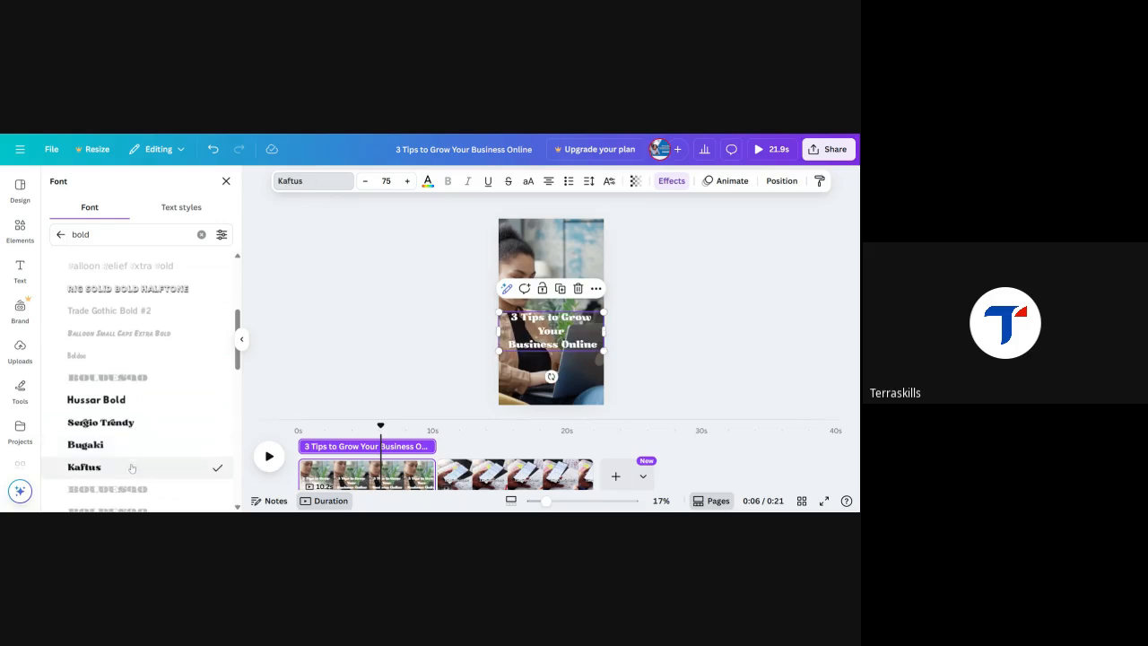
left_click(139, 426)
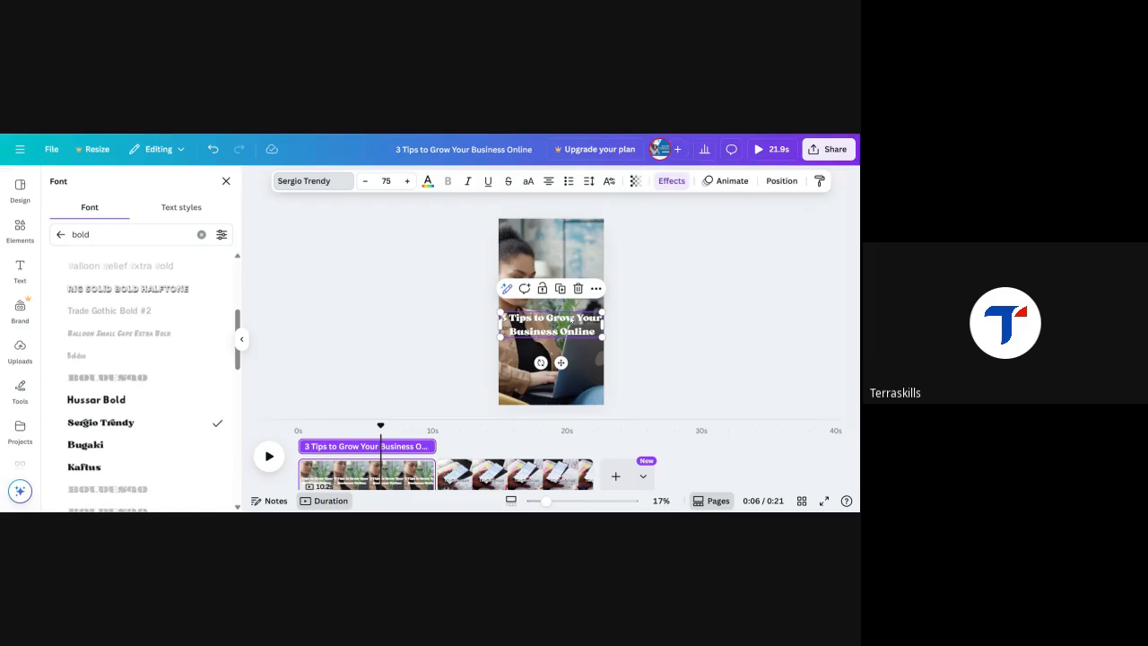
left_click_drag(570, 328, 568, 324)
- Review the calendar page and its caption, and scrub the timeline between the opening and calendar pages
left_click(506, 469)
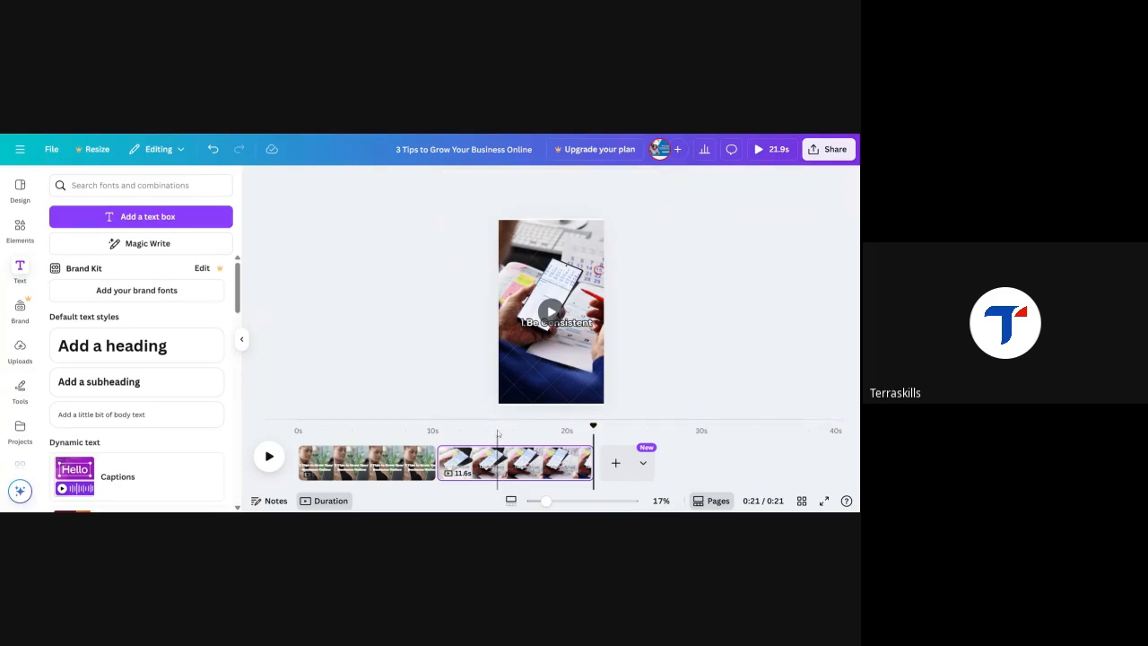
left_click(497, 463)
left_click(508, 467)
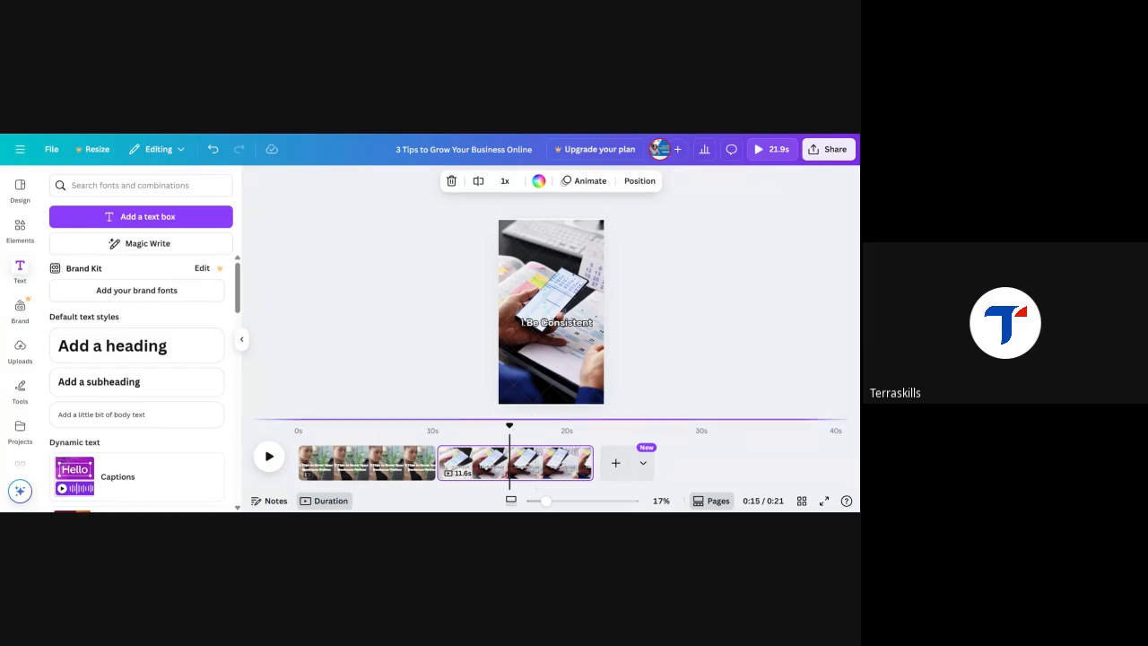
left_click(539, 418)
left_click_drag(539, 419, 538, 370)
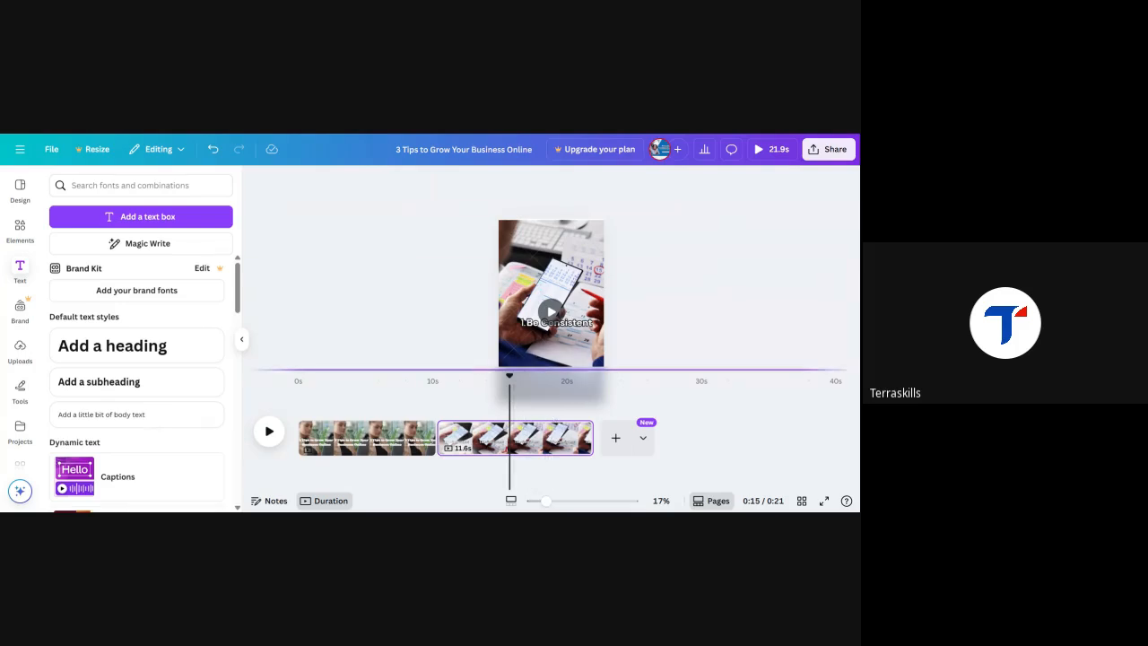
left_click_drag(538, 369, 539, 418)
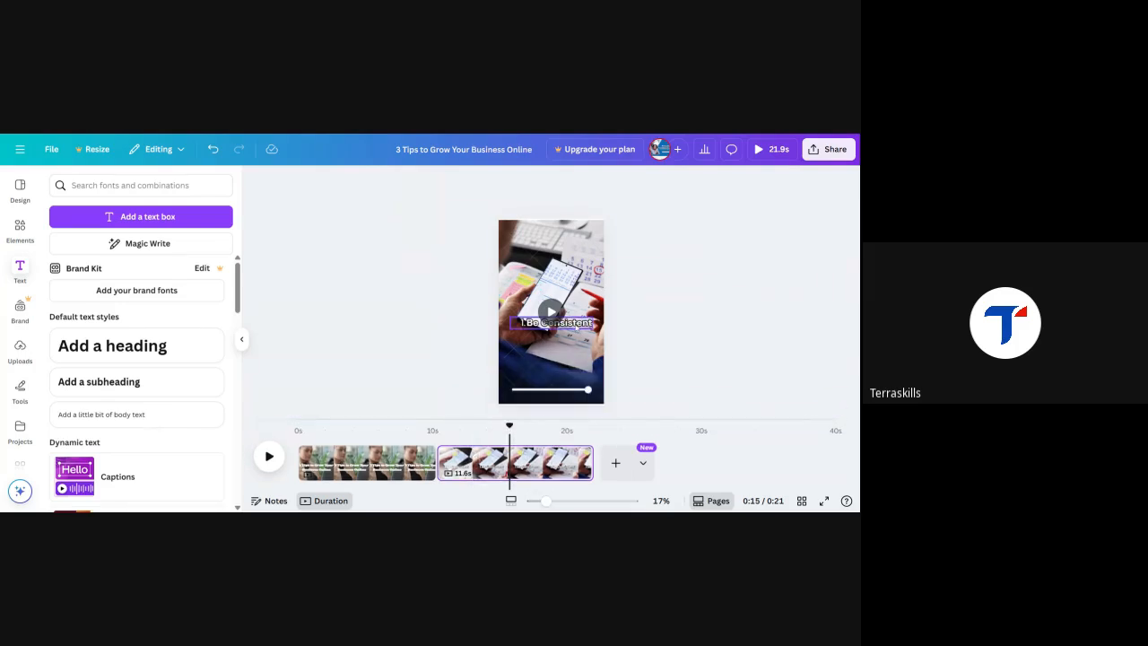
left_click(575, 328)
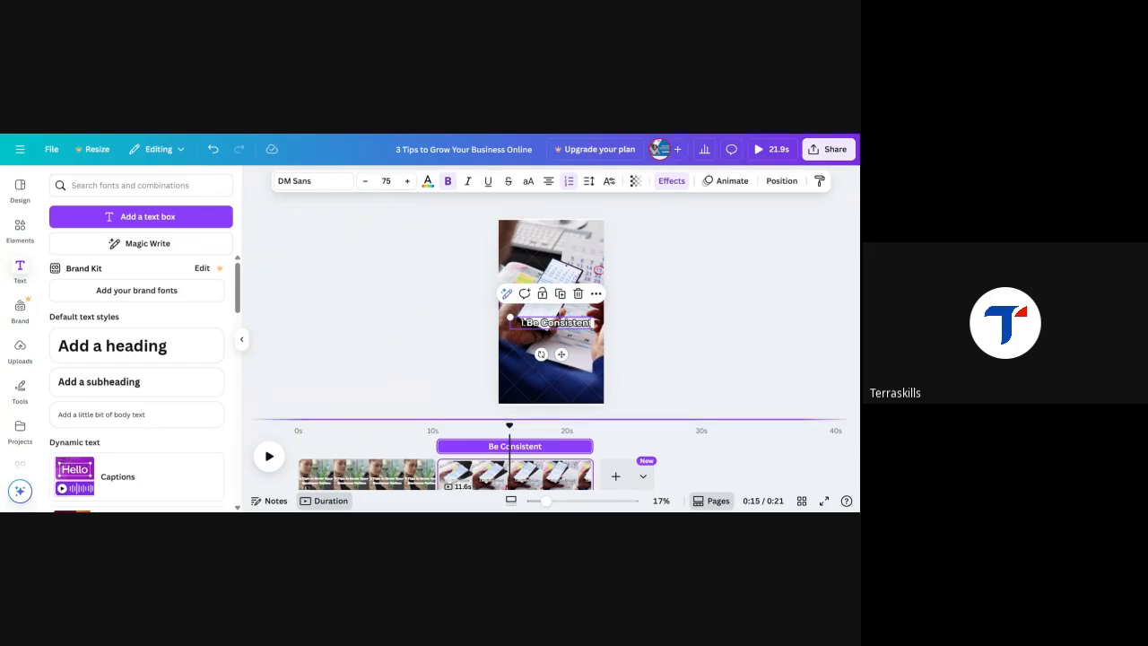
left_click_drag(508, 429, 402, 427)
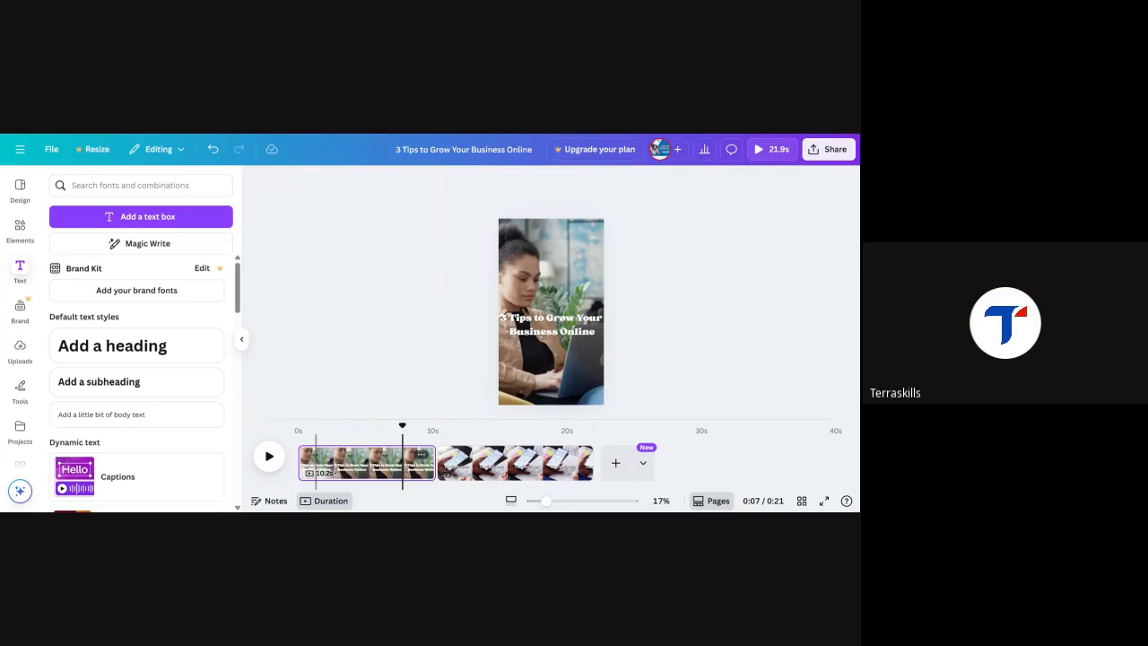
left_click_drag(405, 427, 552, 448)
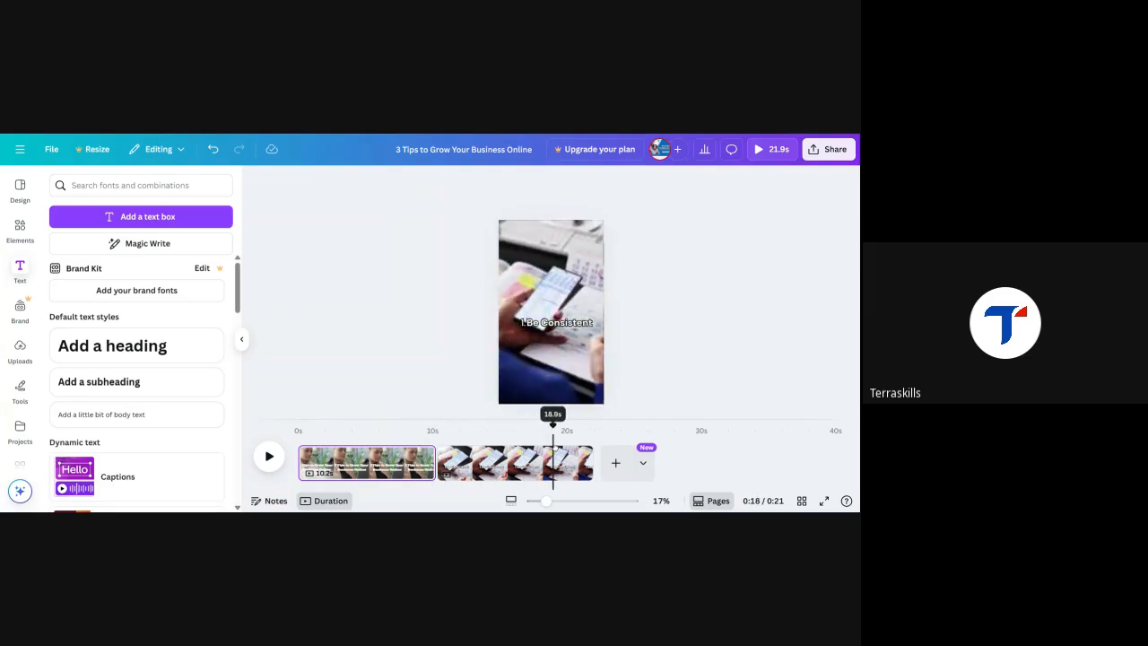
- Trim the calendar page to 4.0 s and the opening page to 6.0 s on the timeline
left_click(569, 462)
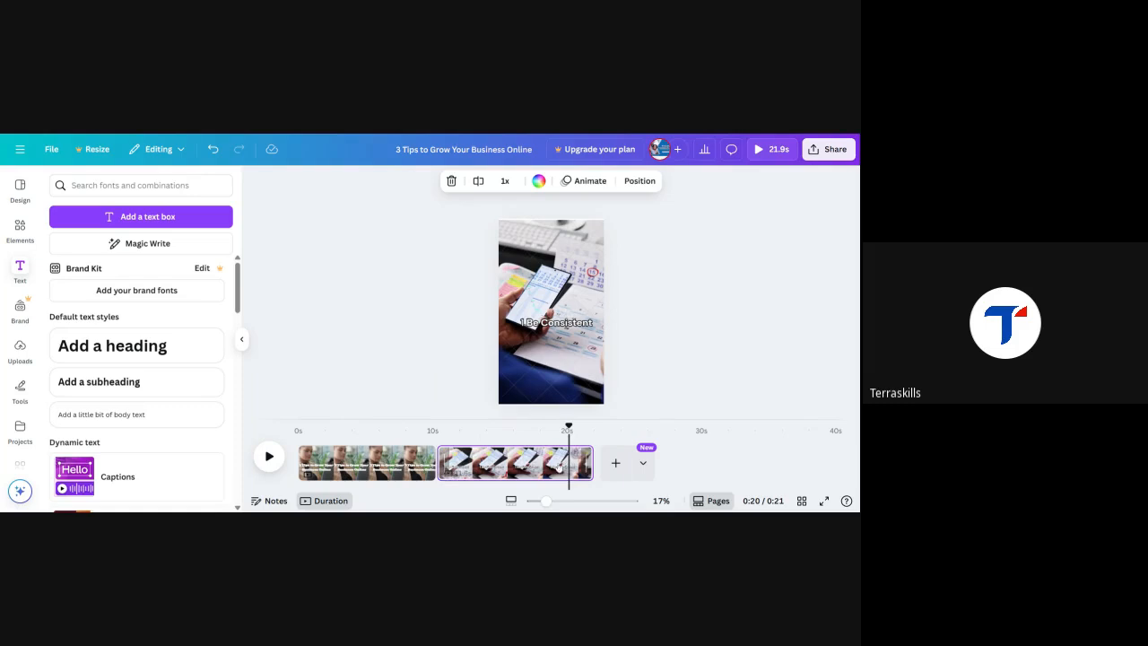
left_click(541, 464)
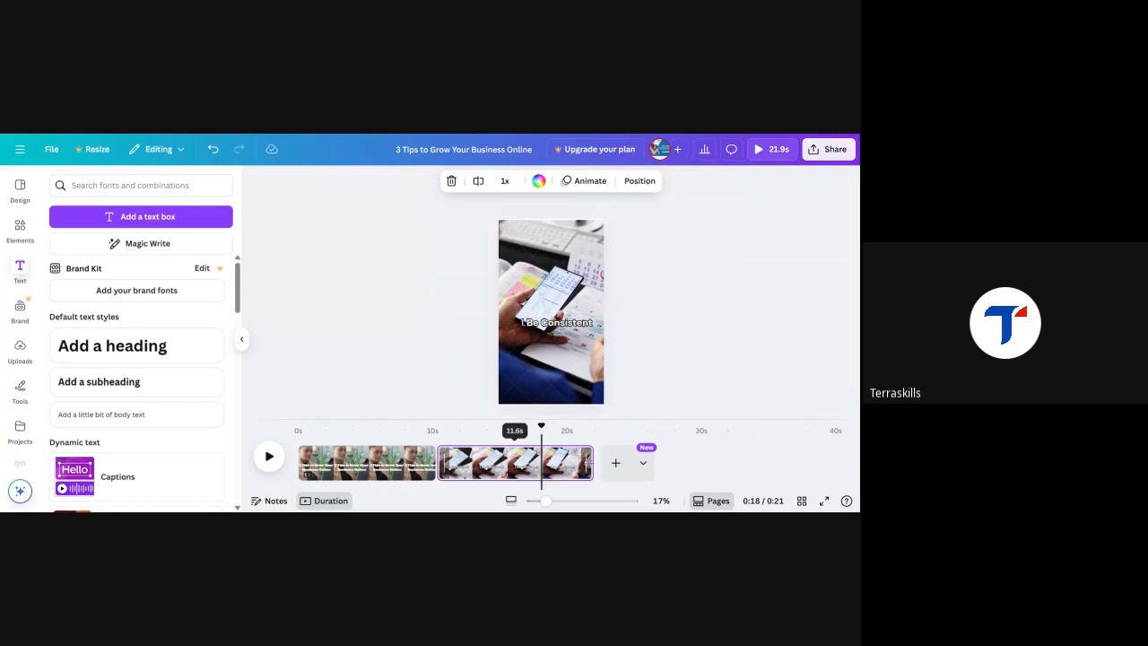
left_click_drag(592, 463, 489, 463)
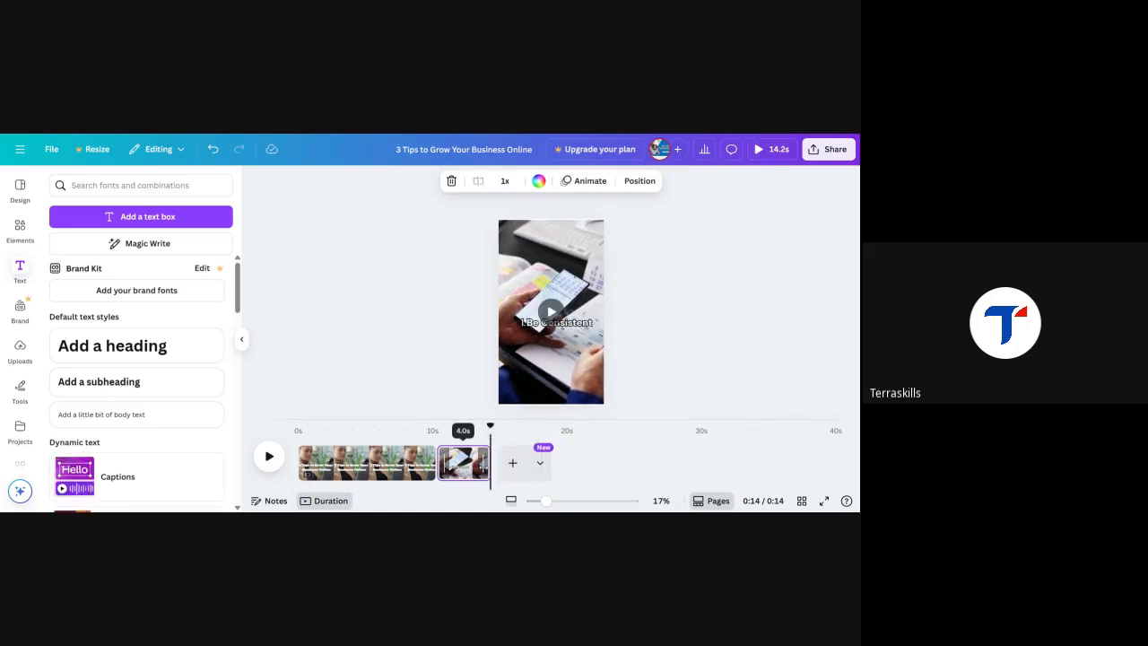
left_click(404, 466)
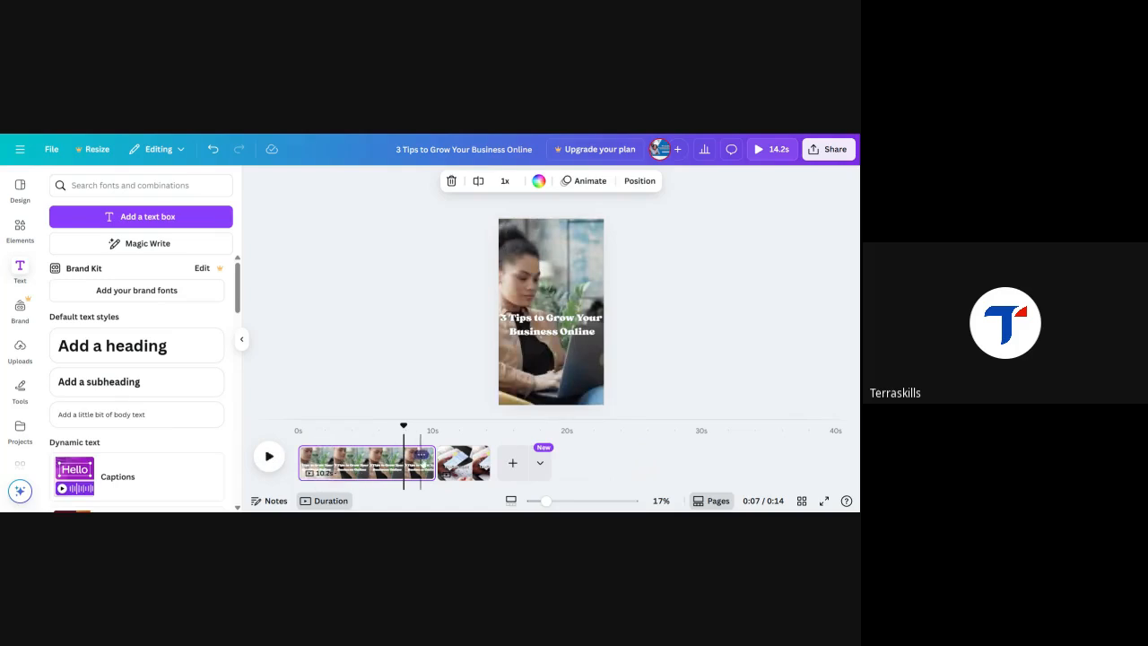
left_click_drag(435, 463, 378, 463)
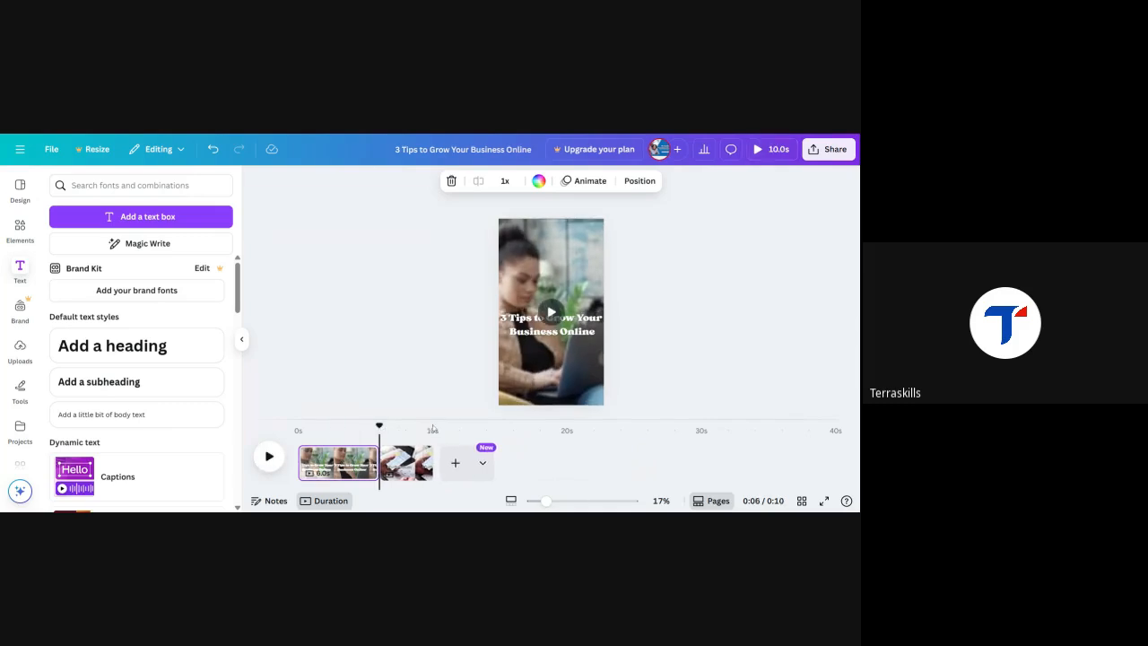
- Add a blank page after the calendar page and search the video elements for "video creation"
left_click(455, 463)
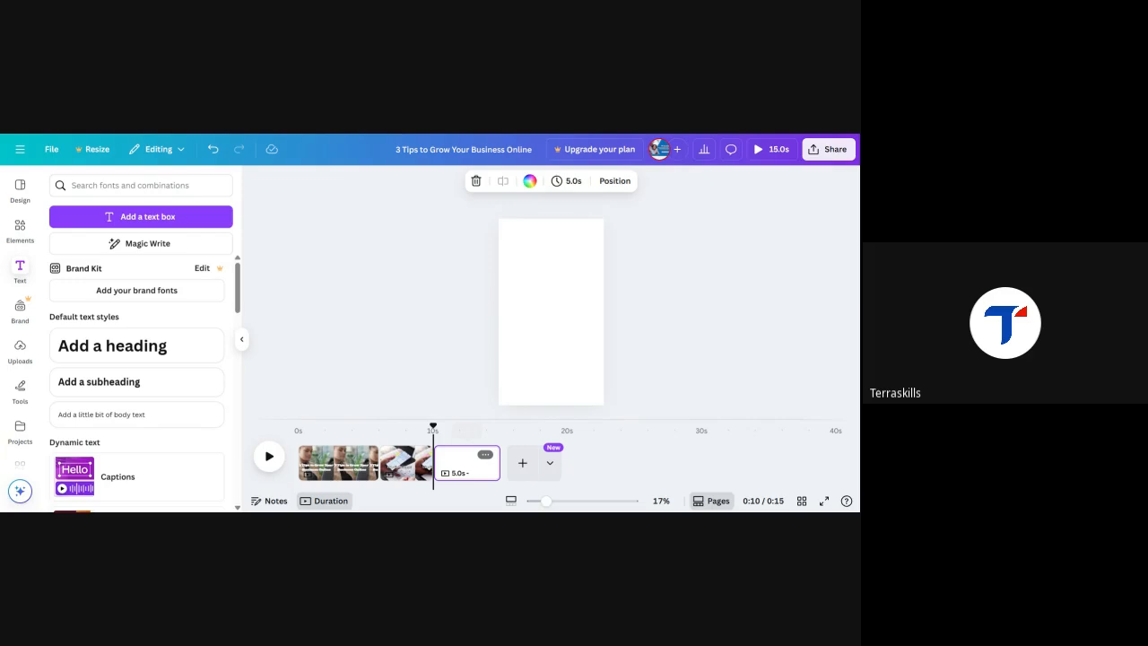
left_click(14, 231)
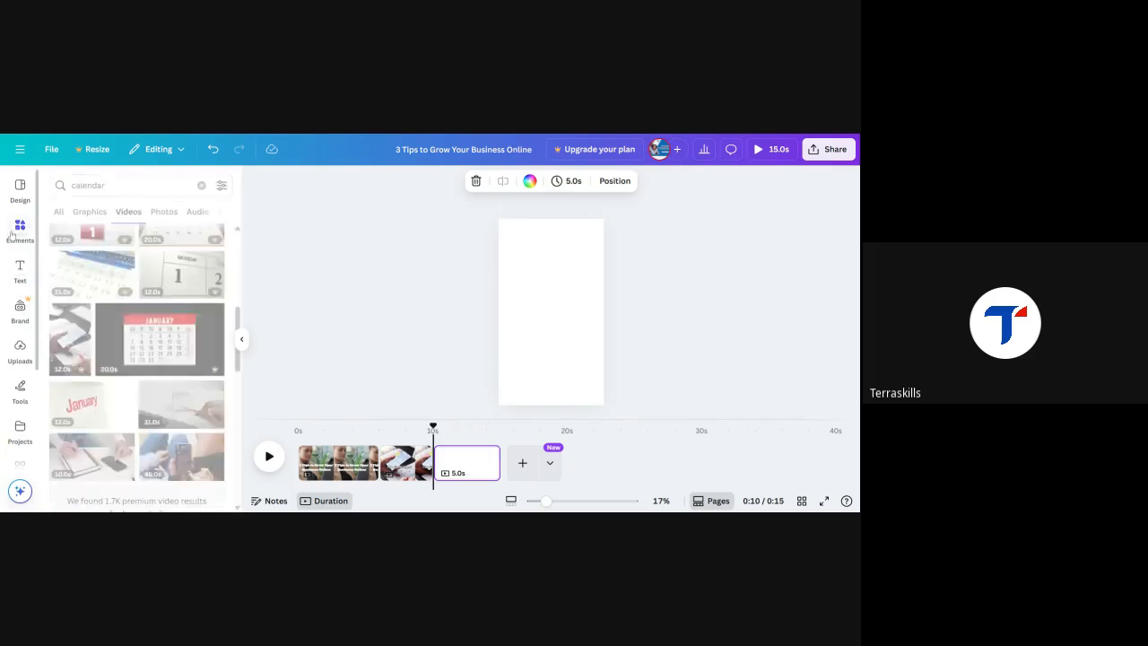
left_click(202, 186)
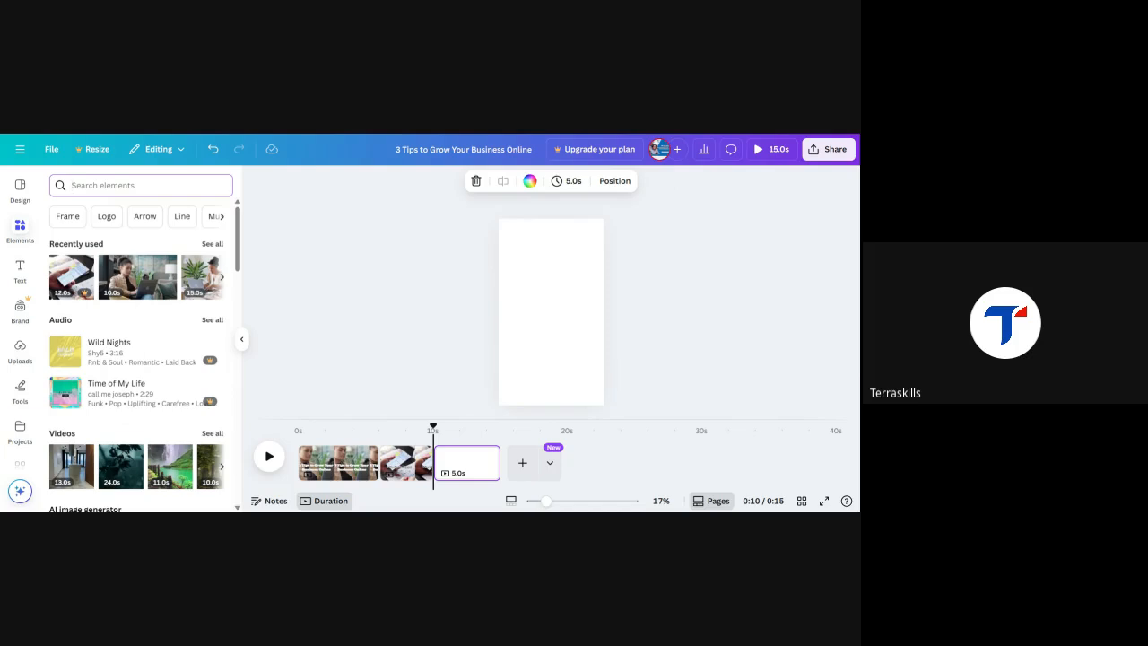
type("video creation")
key("Return")
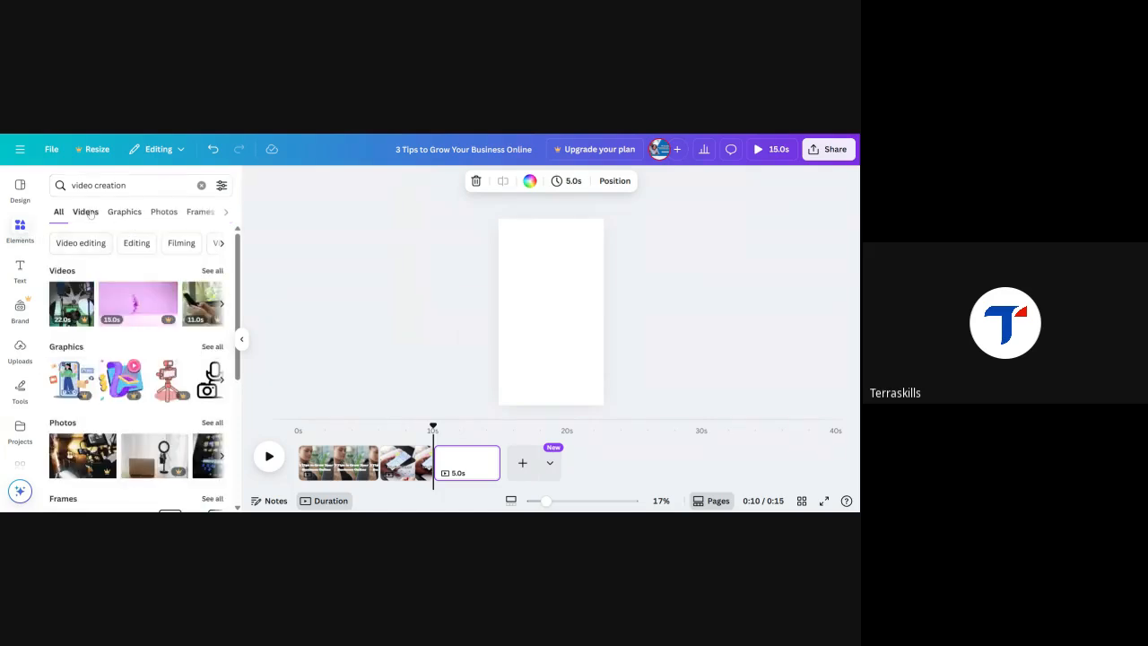
left_click(88, 213)
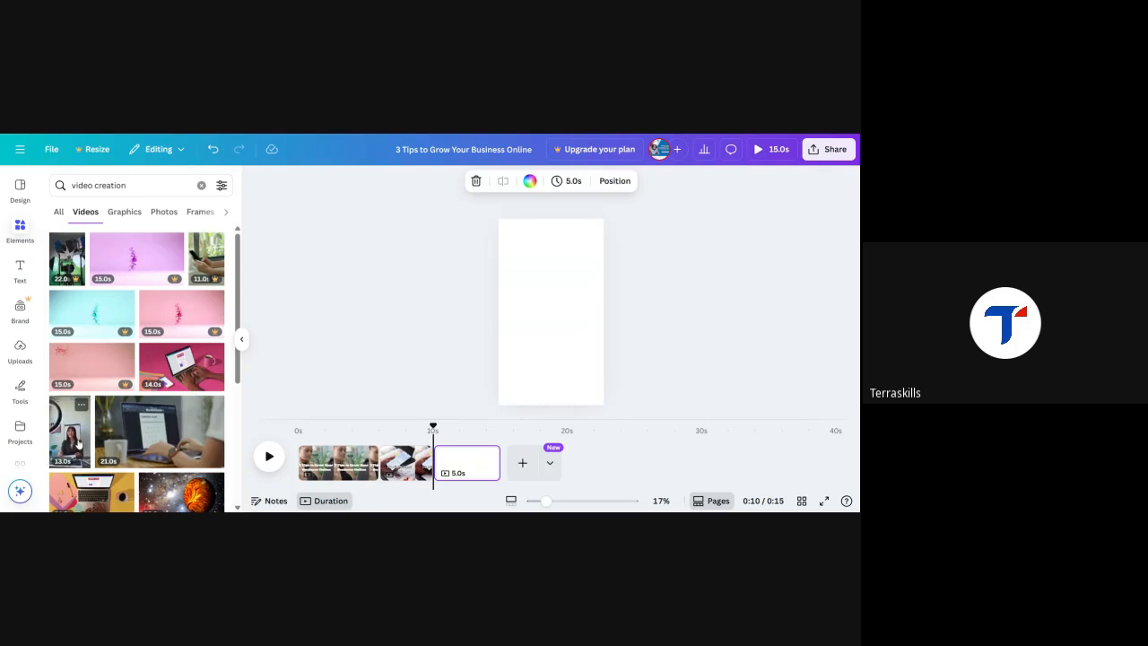
- Add the 13.0 s vertical clip of the woman beside a ring light to the blank page and enlarge it to fill the page
scroll(78, 444, "down", 1)
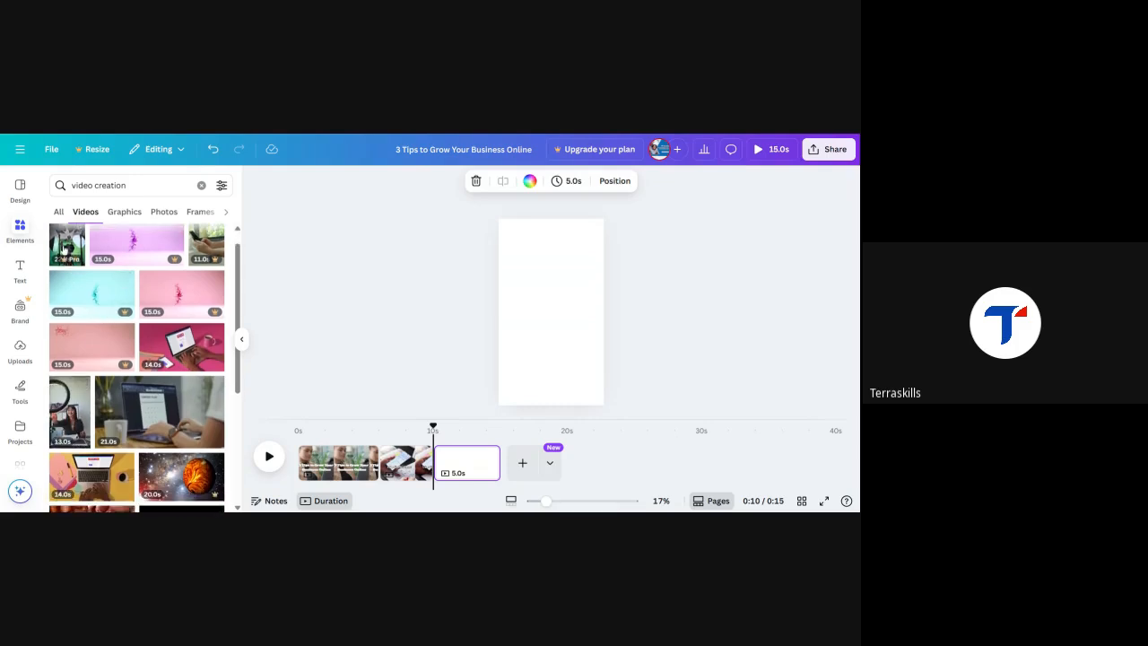
scroll(72, 387, "down", 4)
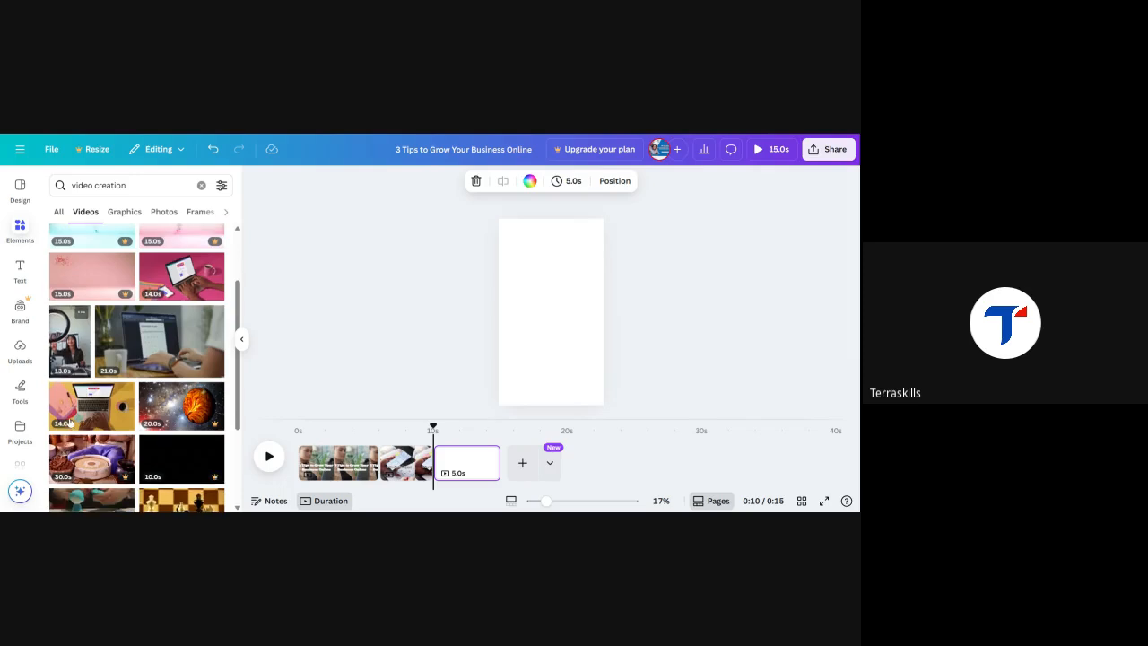
left_click(70, 334)
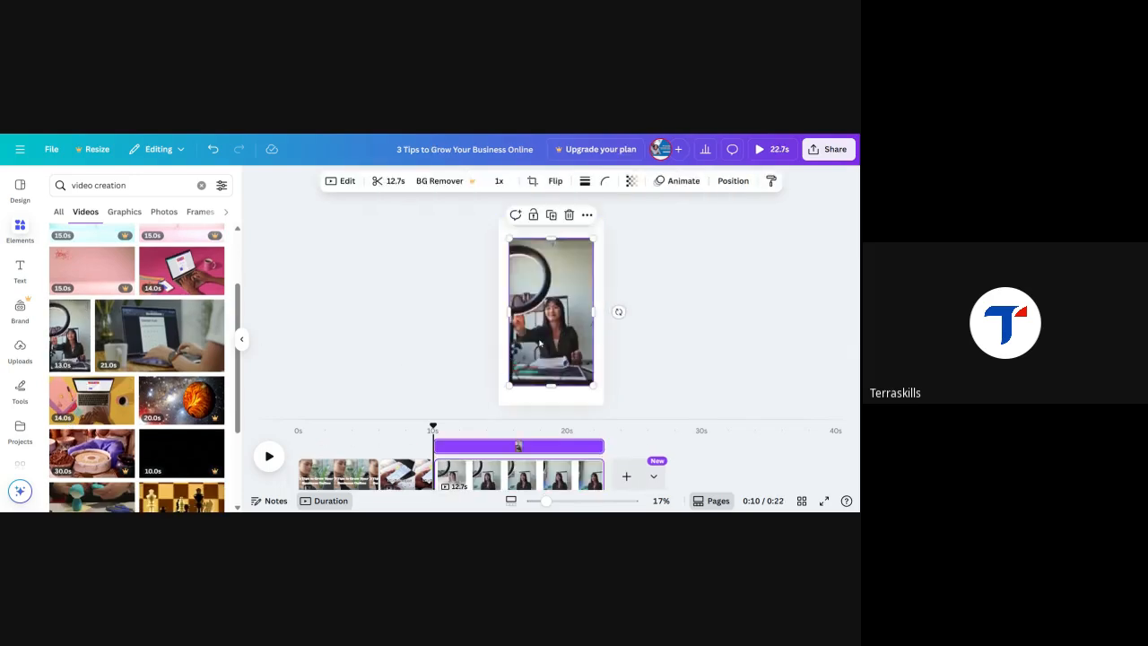
left_click_drag(593, 386, 610, 404)
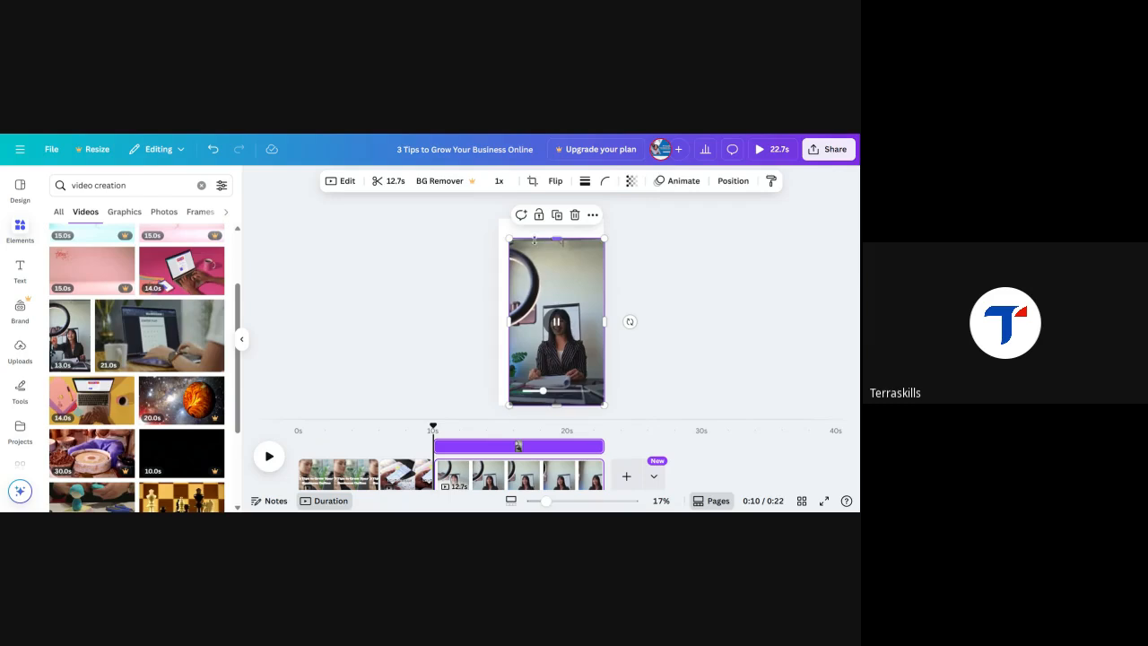
left_click_drag(510, 239, 498, 219)
- Copy the "Be Consistent" caption from the calendar page onto the video-creation page and move the playhead to that page's middle
left_click(409, 429)
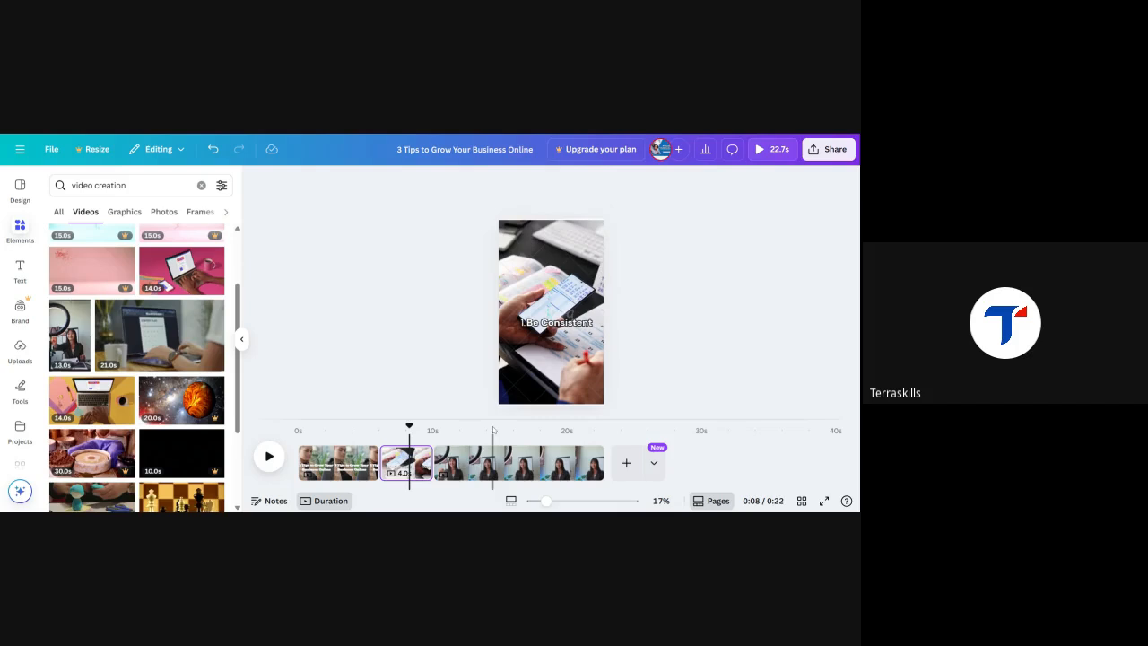
left_click(551, 321)
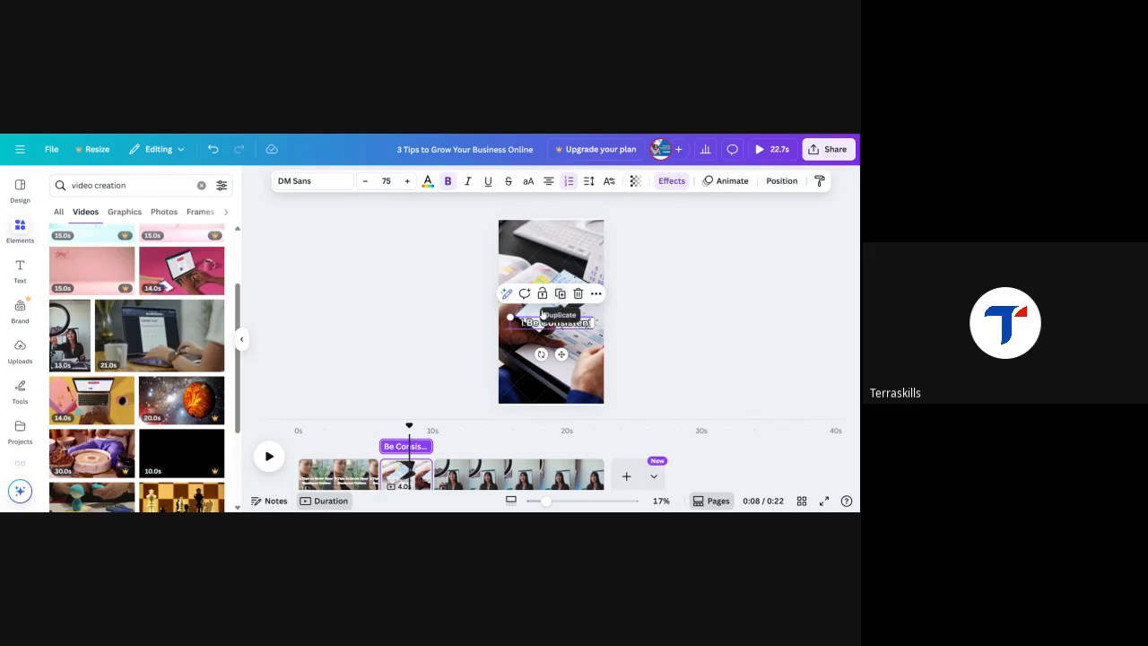
left_click(422, 446)
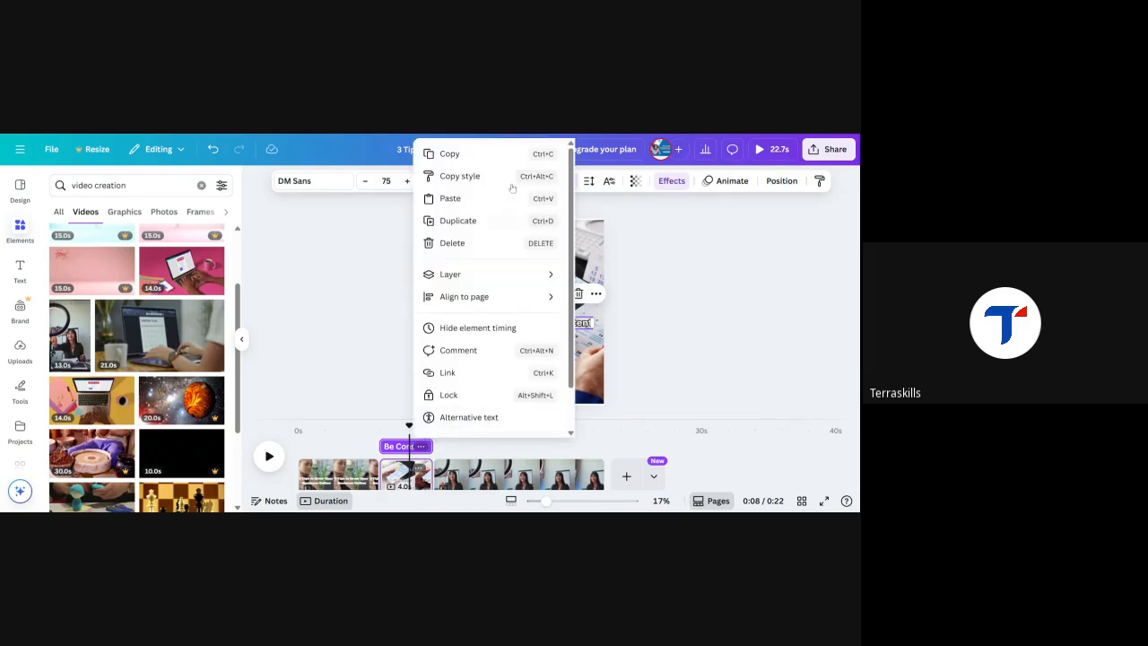
left_click(489, 223)
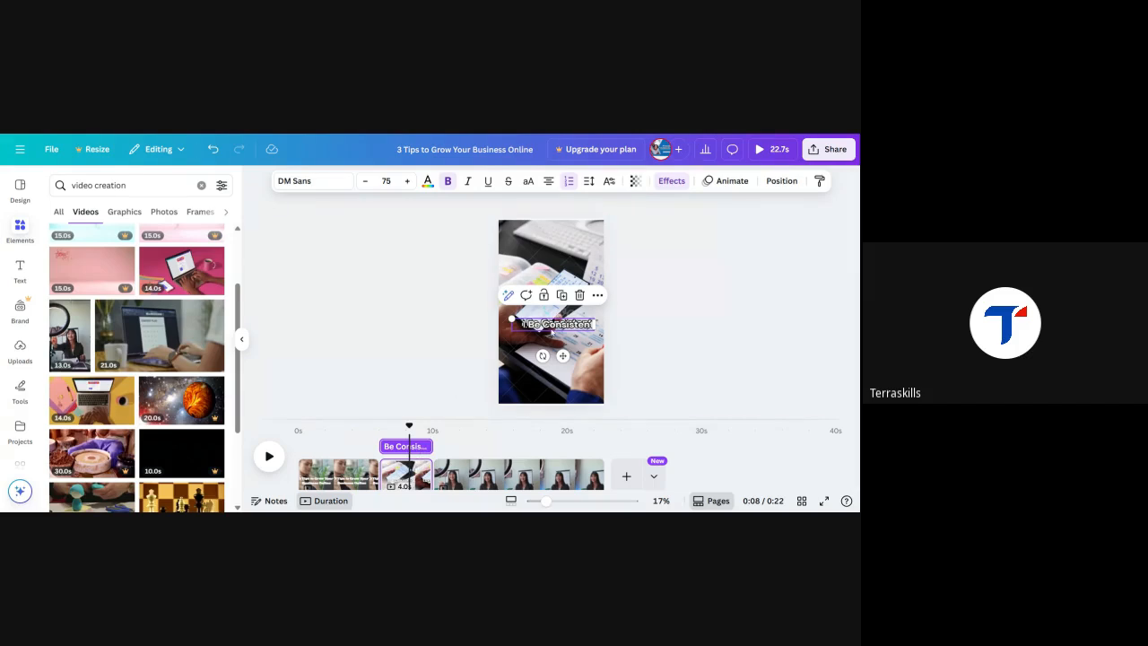
left_click(525, 471)
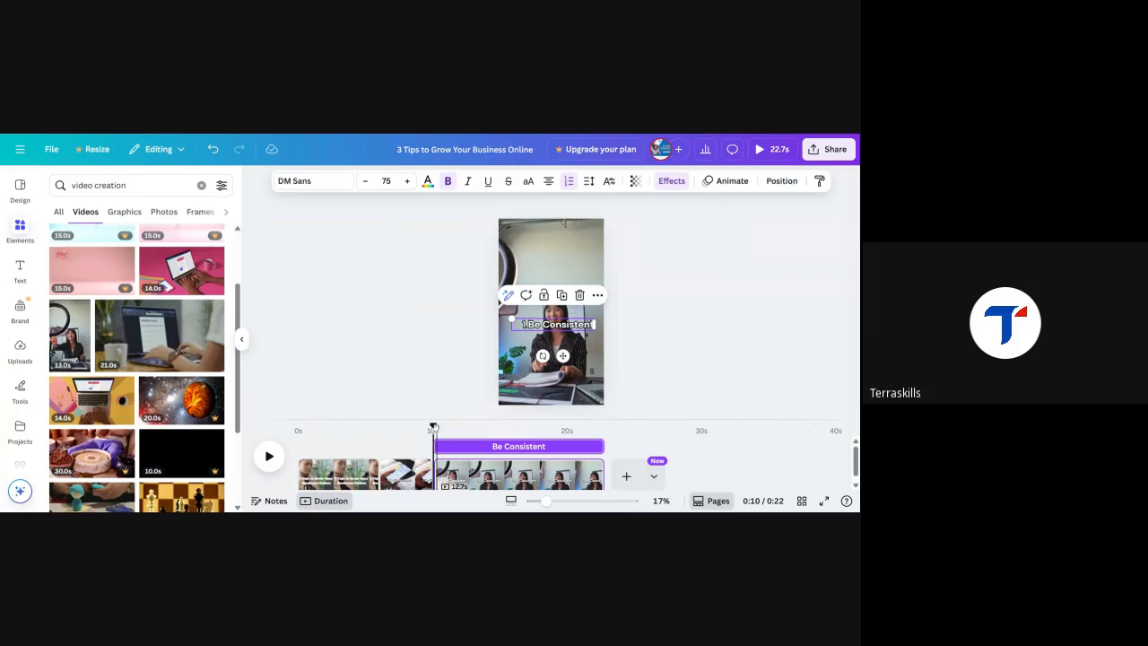
left_click_drag(434, 428, 487, 439)
left_click(518, 451)
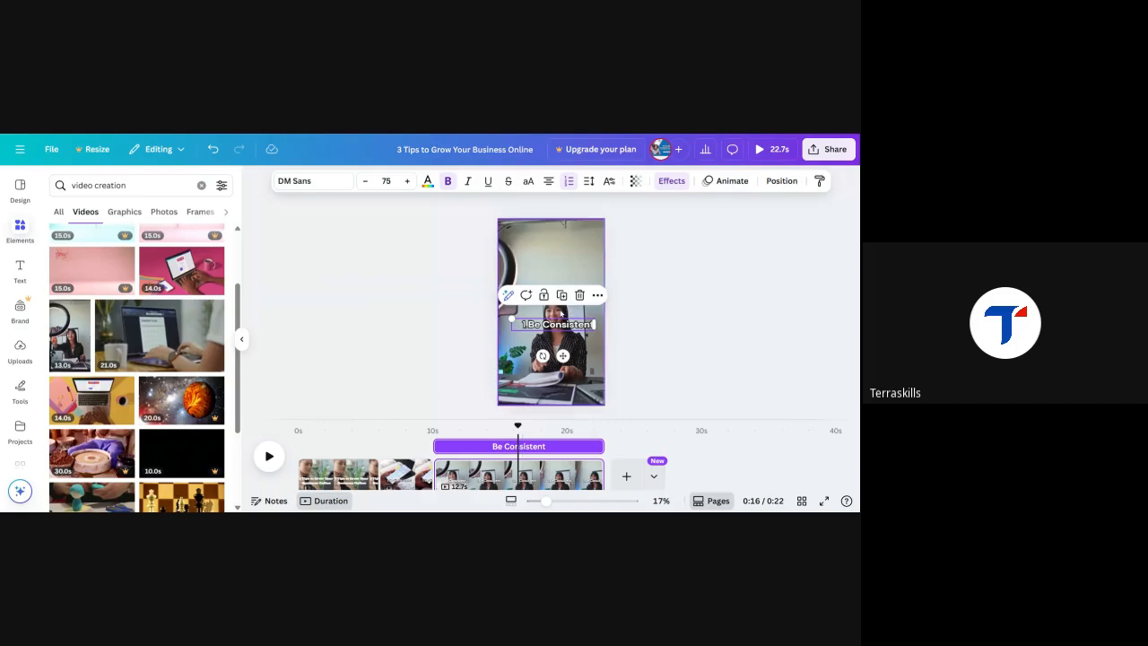
- Replace the copied caption's text on the video-creation page with "2. Use Video Content"
key("Return")
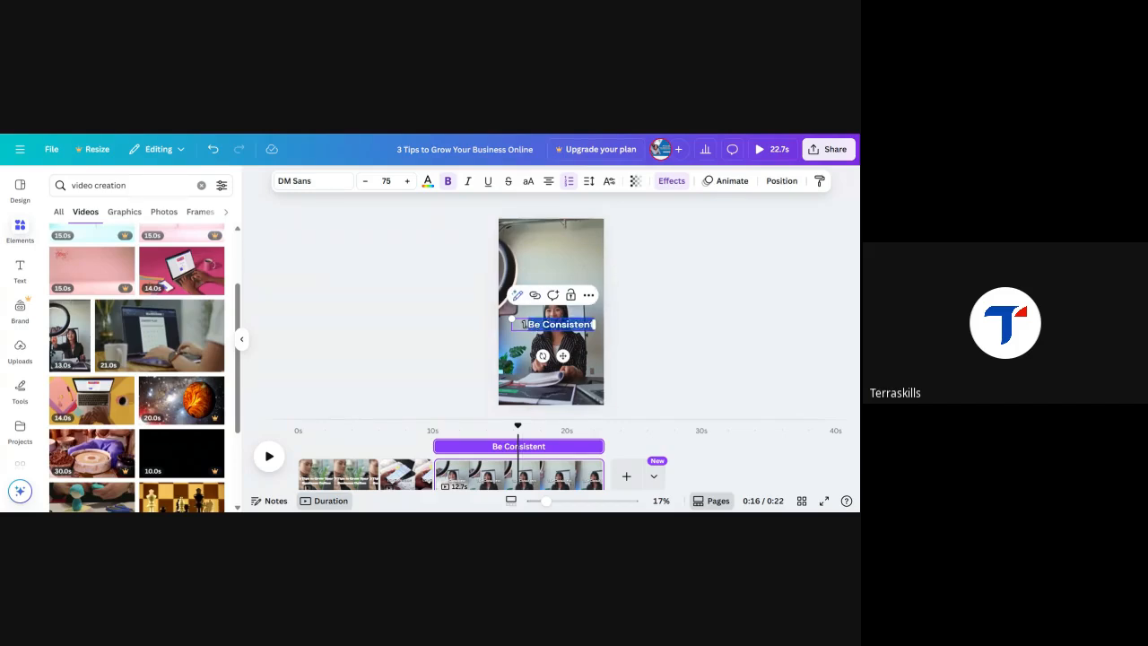
key("BackSpace")
type("2")
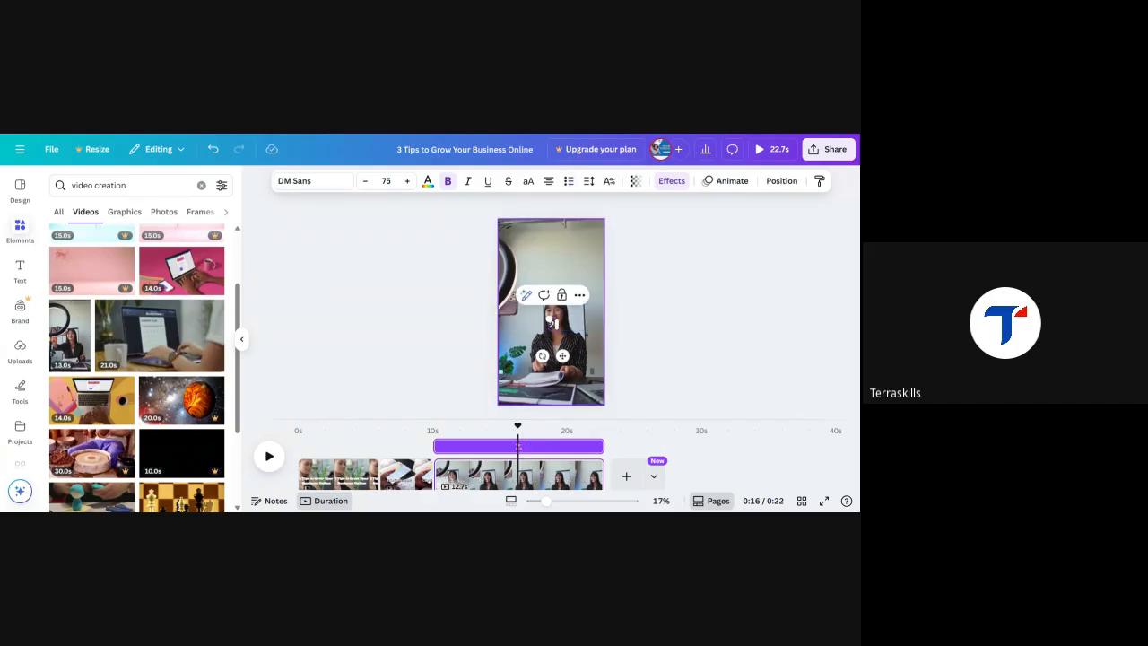
type(". Use Video")
type("Content")
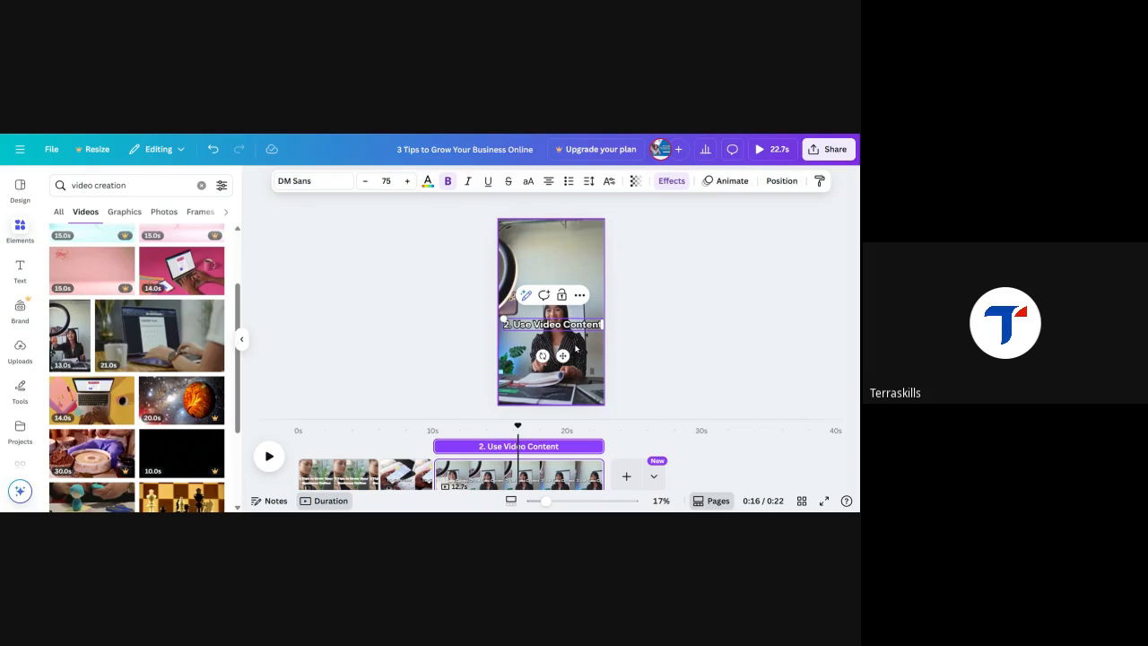
- Move the "2. Use Video Content" caption slightly lower on the page and set its font size to 68
left_click_drag(563, 355, 568, 377)
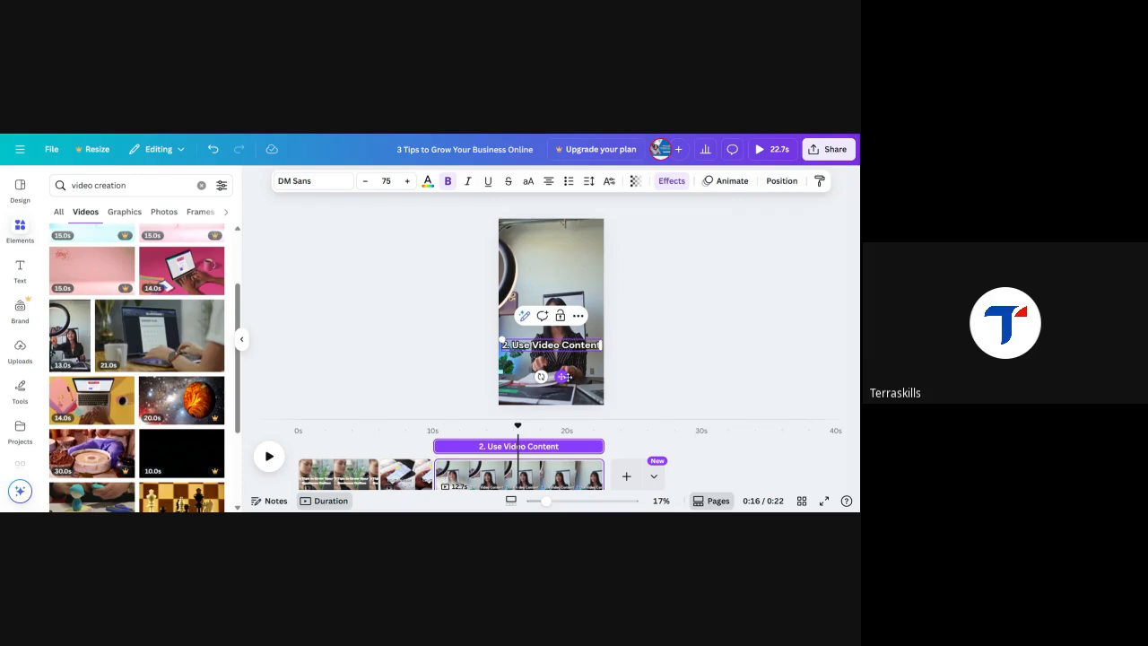
left_click(365, 181)
left_click(365, 181)
left_click(365, 181)
left_click(365, 181)
left_click(365, 182)
left_click(366, 181)
left_click(365, 181)
- Set the calendar page's "Be Consistent" caption to font size 68 and move it slightly lower
left_click(396, 462)
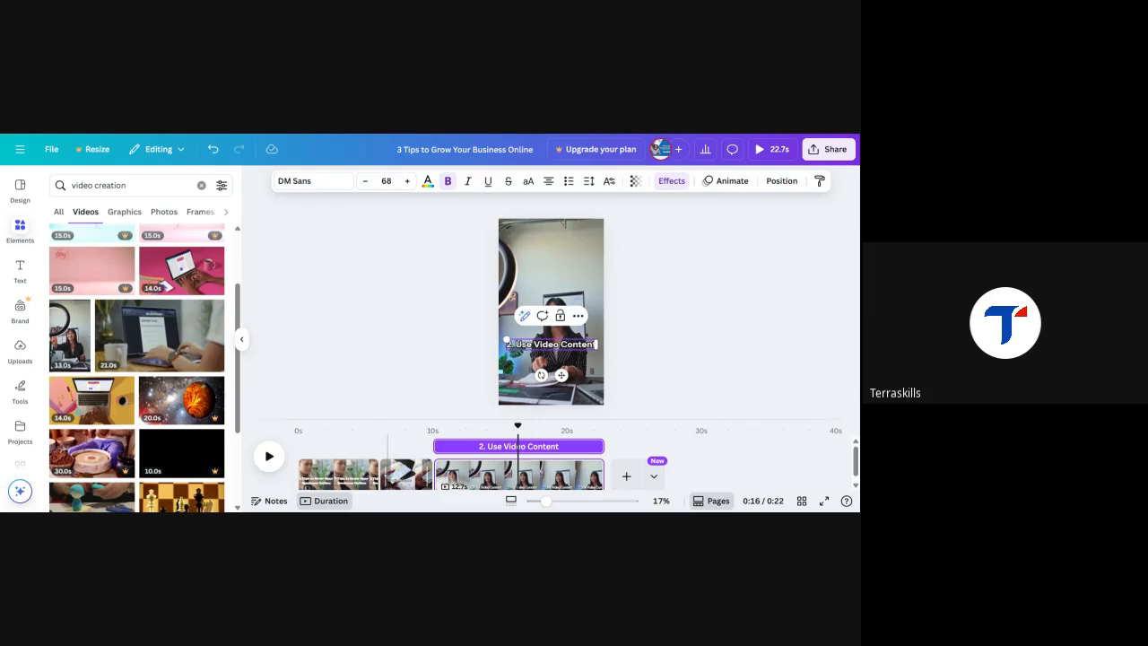
left_click(405, 460)
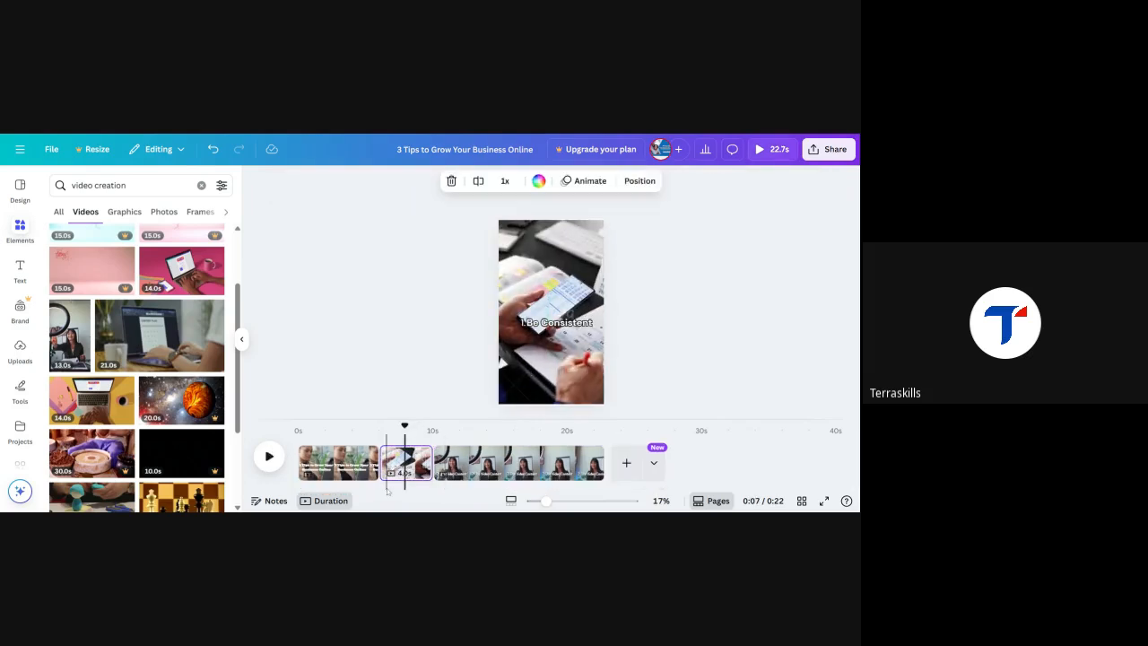
left_click(565, 326)
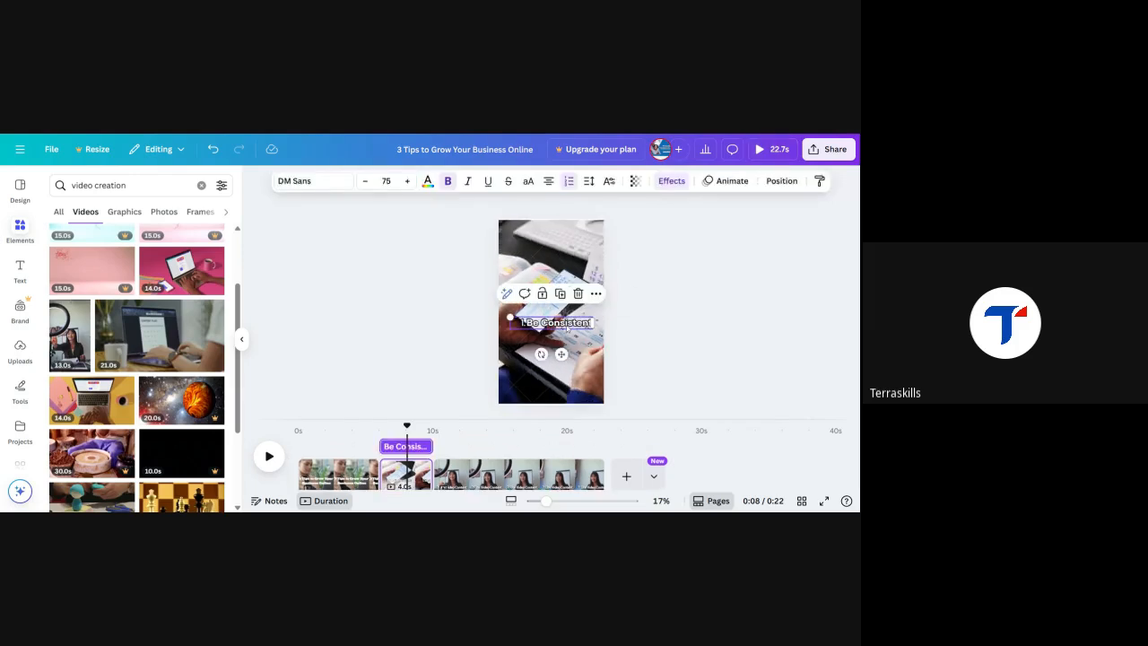
left_click(364, 181)
left_click(364, 180)
left_click(365, 181)
left_click(365, 180)
left_click(364, 180)
left_click(364, 180)
left_click(364, 181)
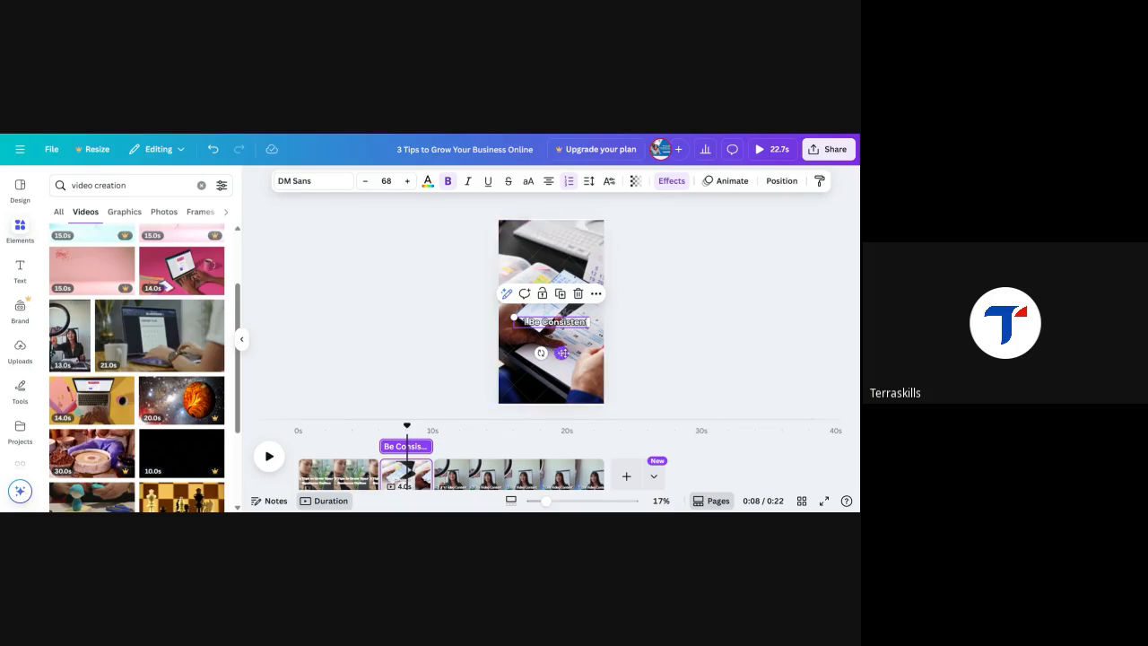
left_click_drag(561, 352, 567, 372)
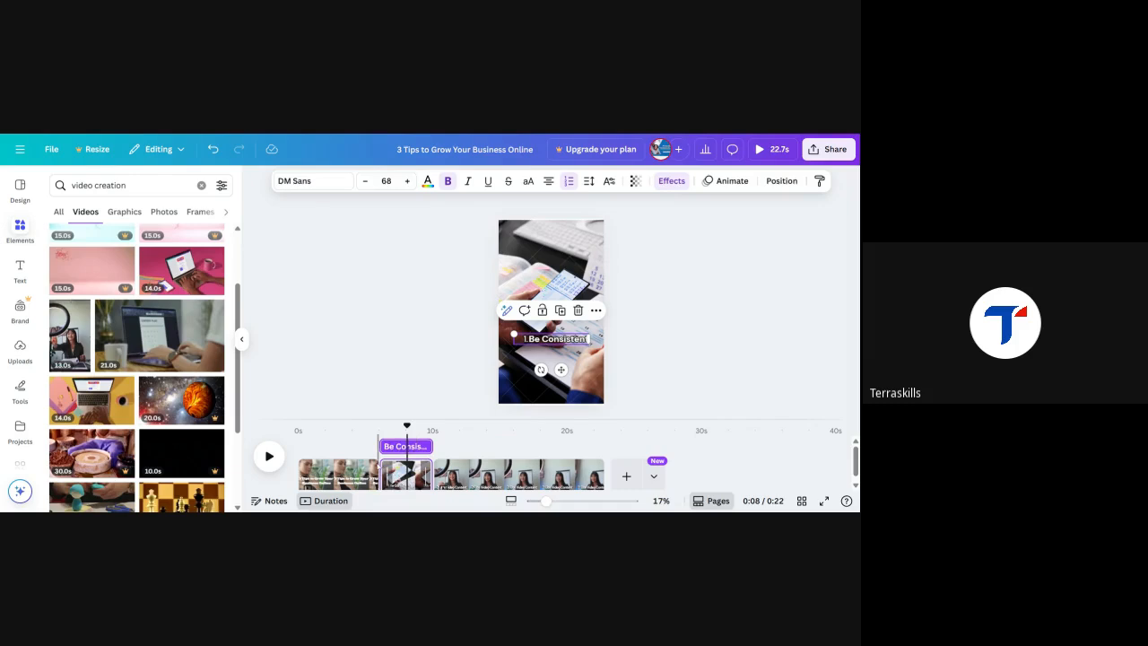
- Preview the captions across the calendar and video-creation pages, and trim the video-creation page to 4.0 s on the timeline
left_click(267, 463)
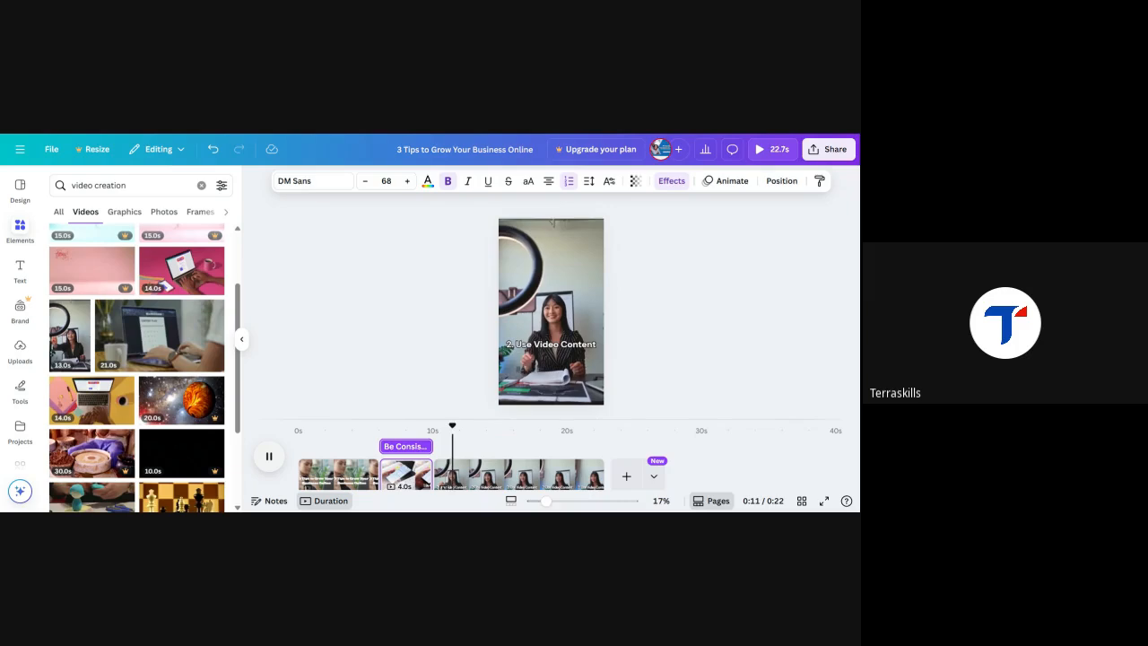
left_click(506, 472)
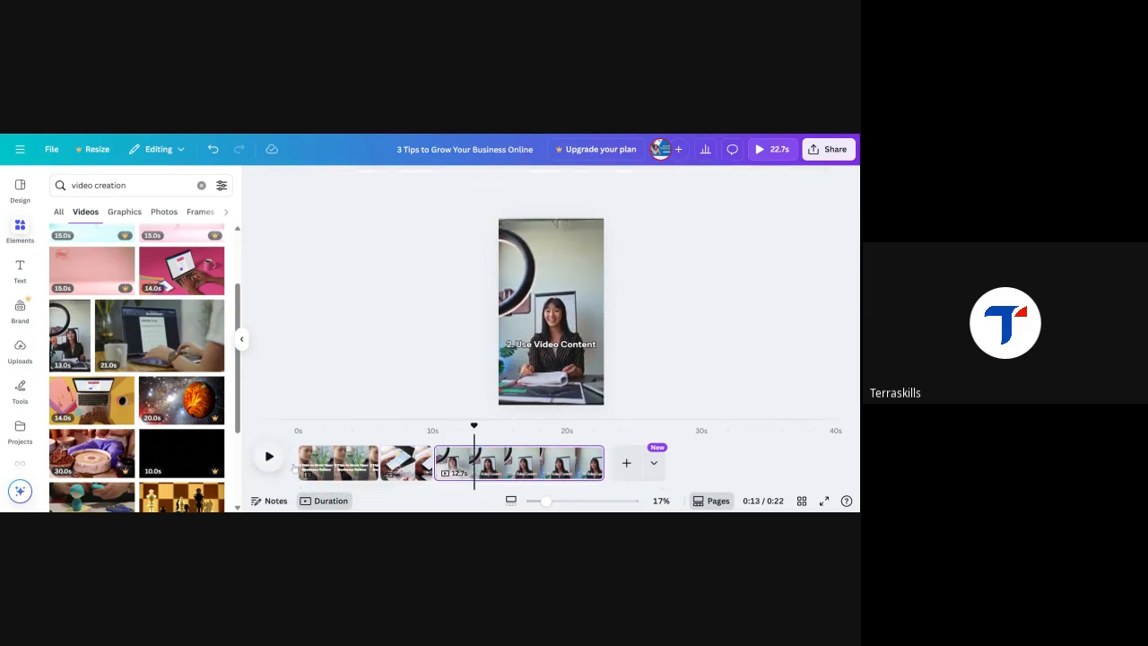
left_click(406, 471)
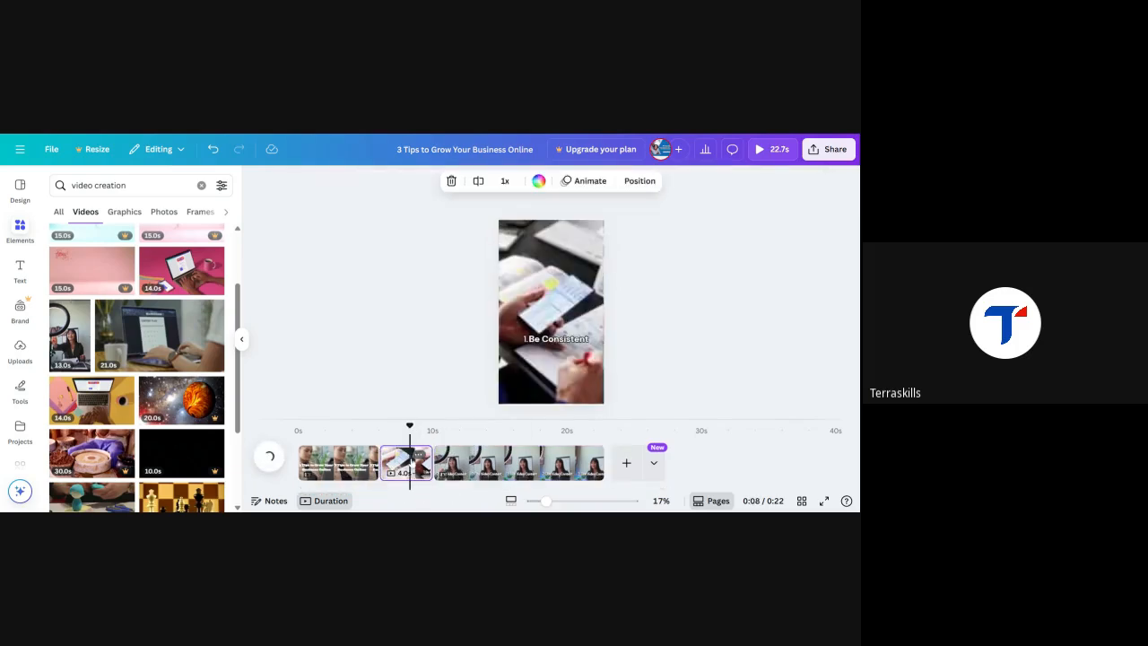
left_click(503, 467)
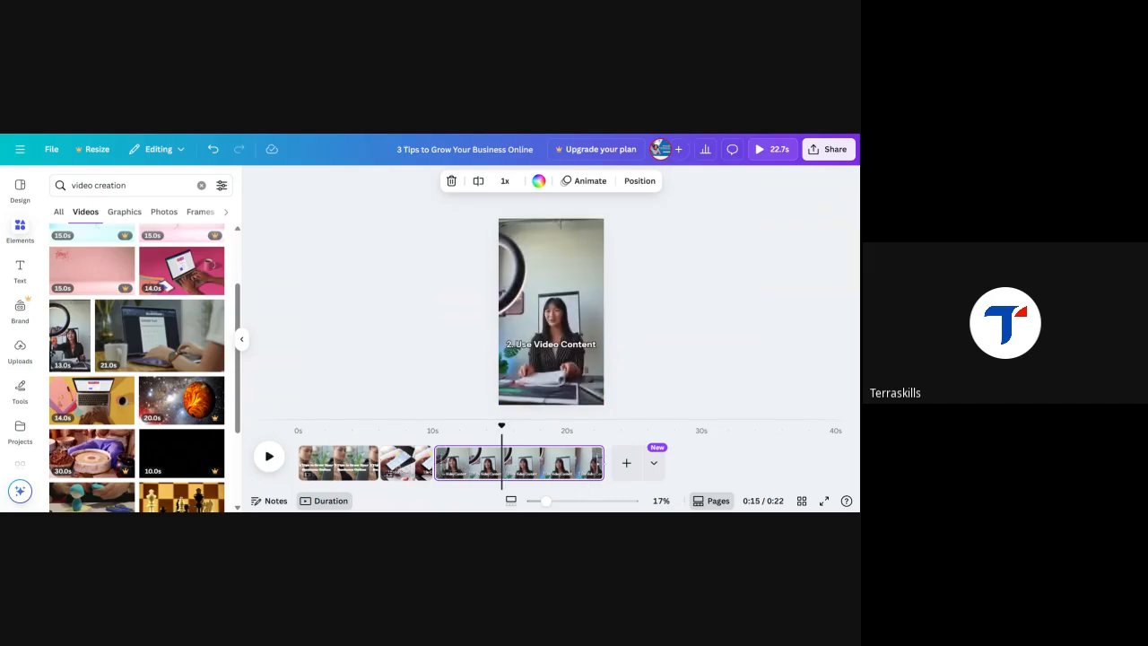
left_click_drag(602, 463, 487, 463)
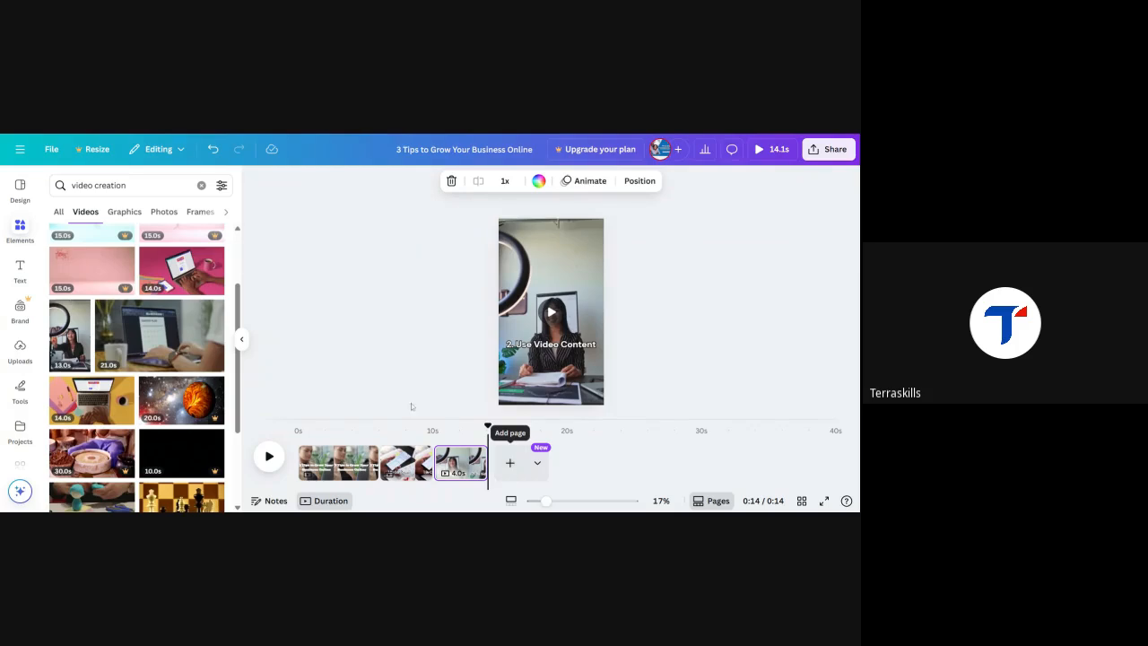
- Search the video elements for "respond to comments" and browse the clips
left_click(201, 185)
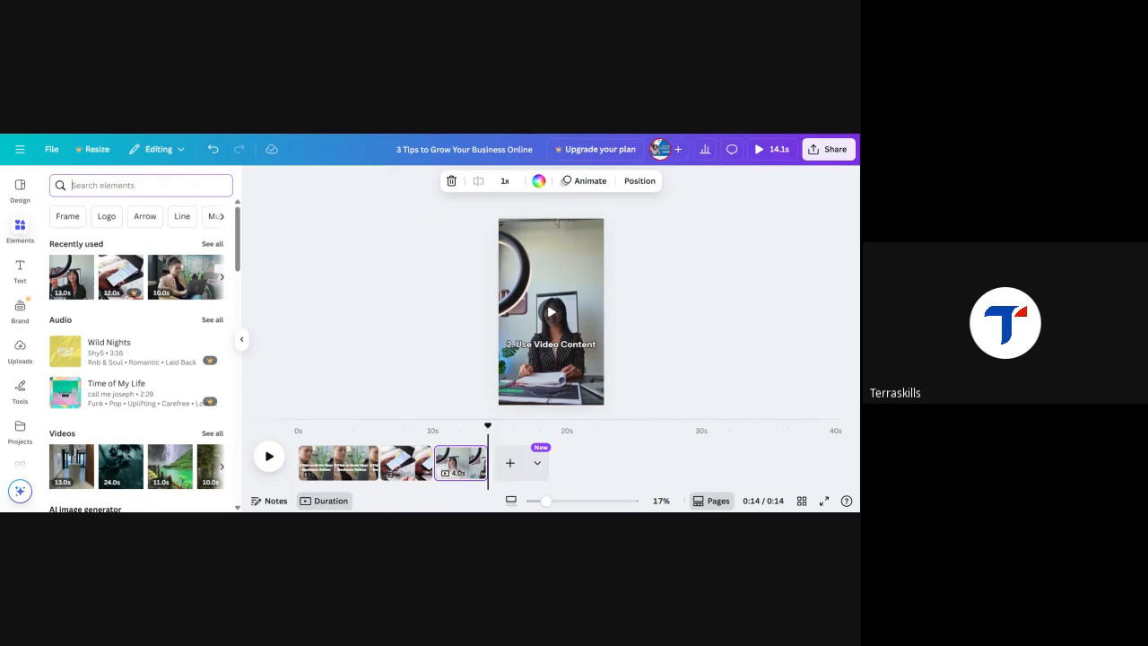
type("respond to comments")
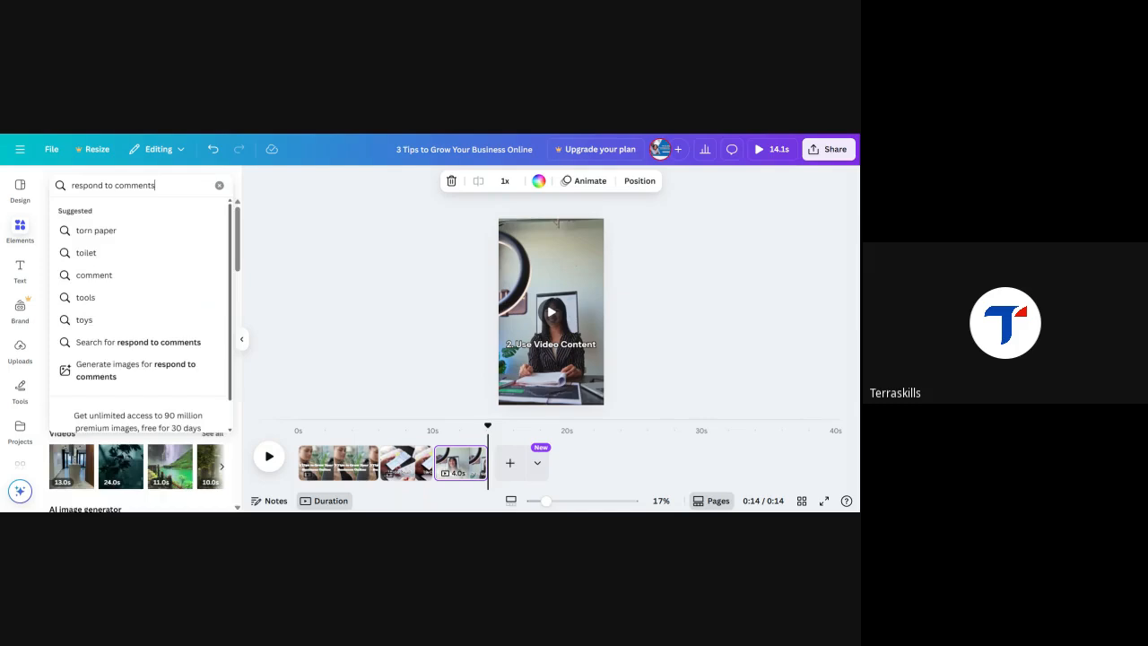
key("Return")
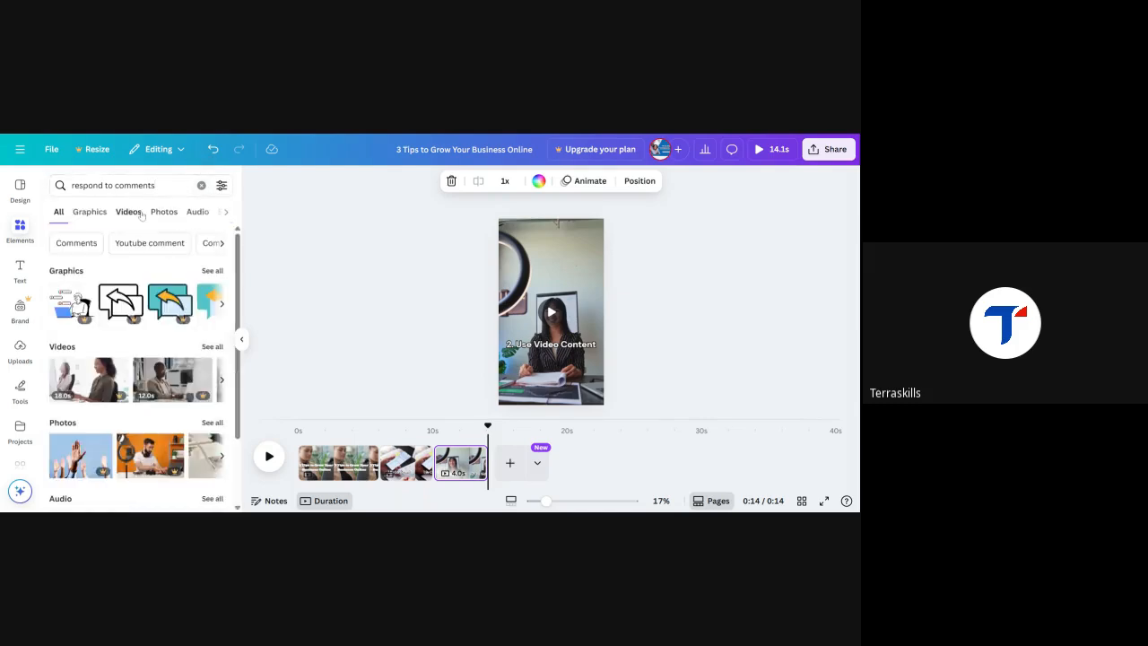
left_click(130, 212)
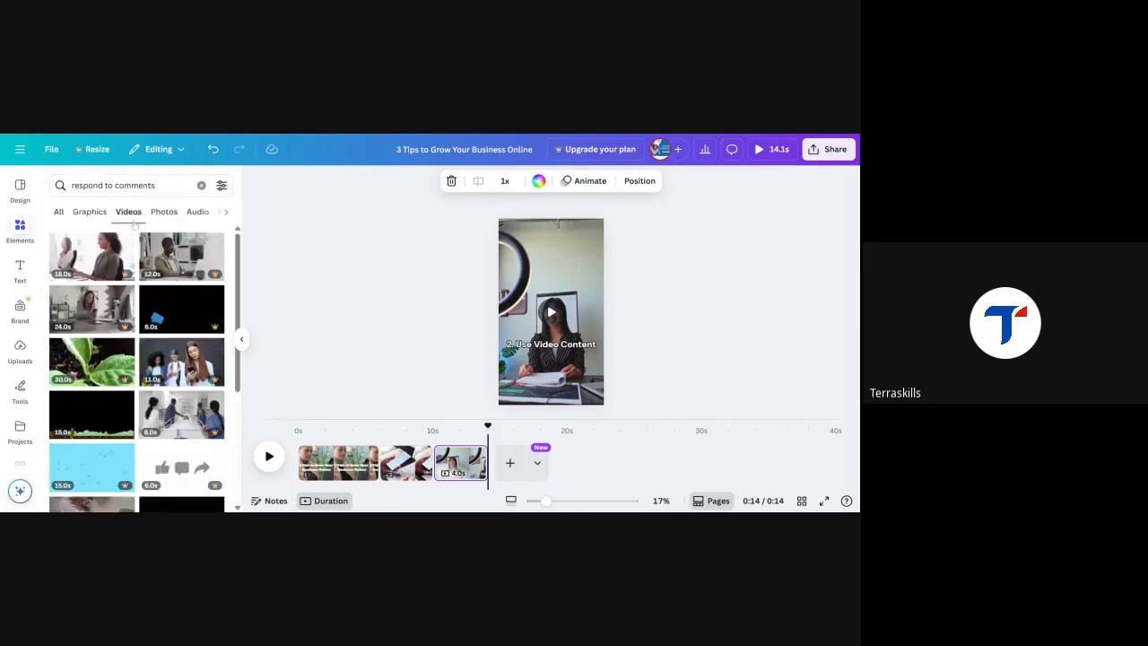
scroll(113, 395, "down", 3)
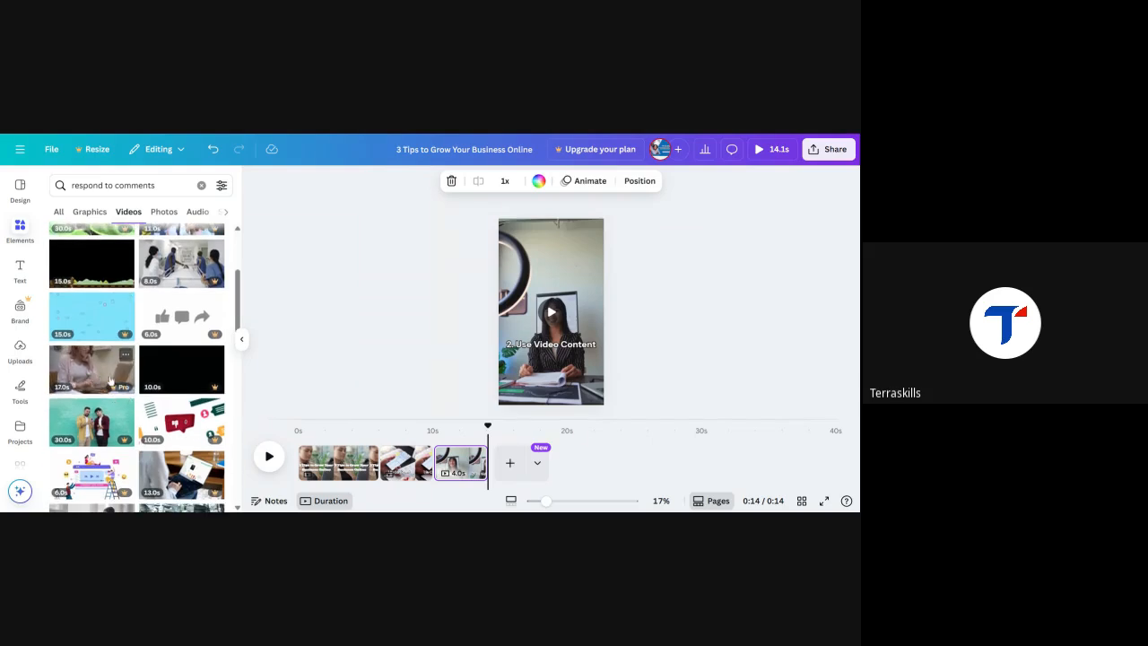
scroll(176, 449, "down", 2)
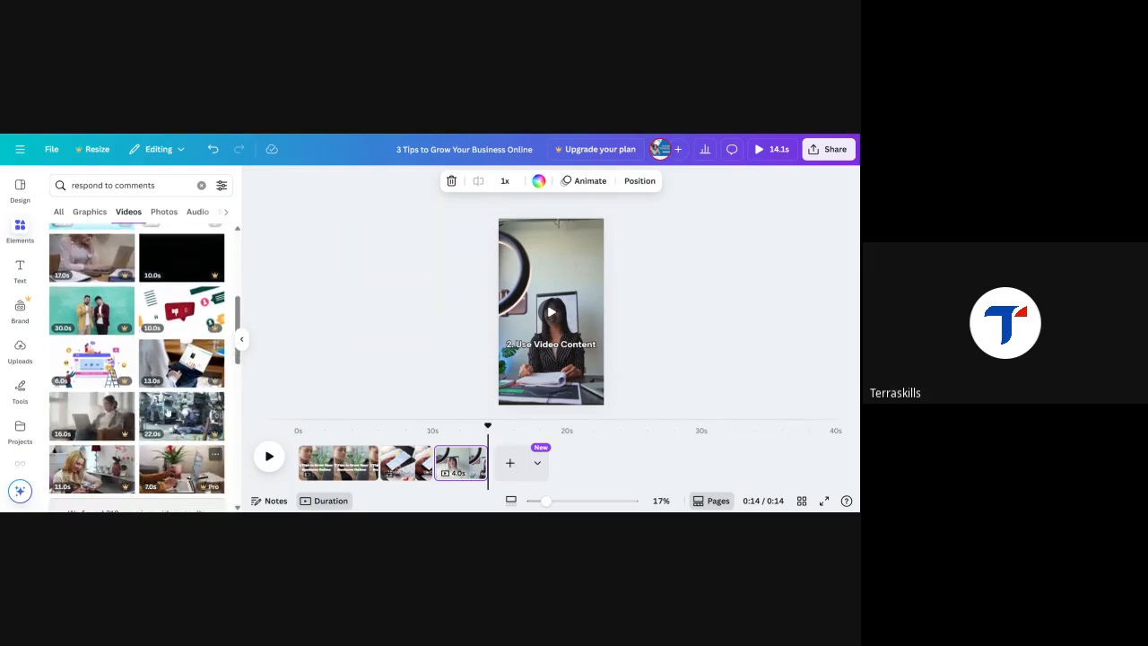
- Search the video elements for "messaging" and add a blank page after the video-creation page
left_click(201, 185)
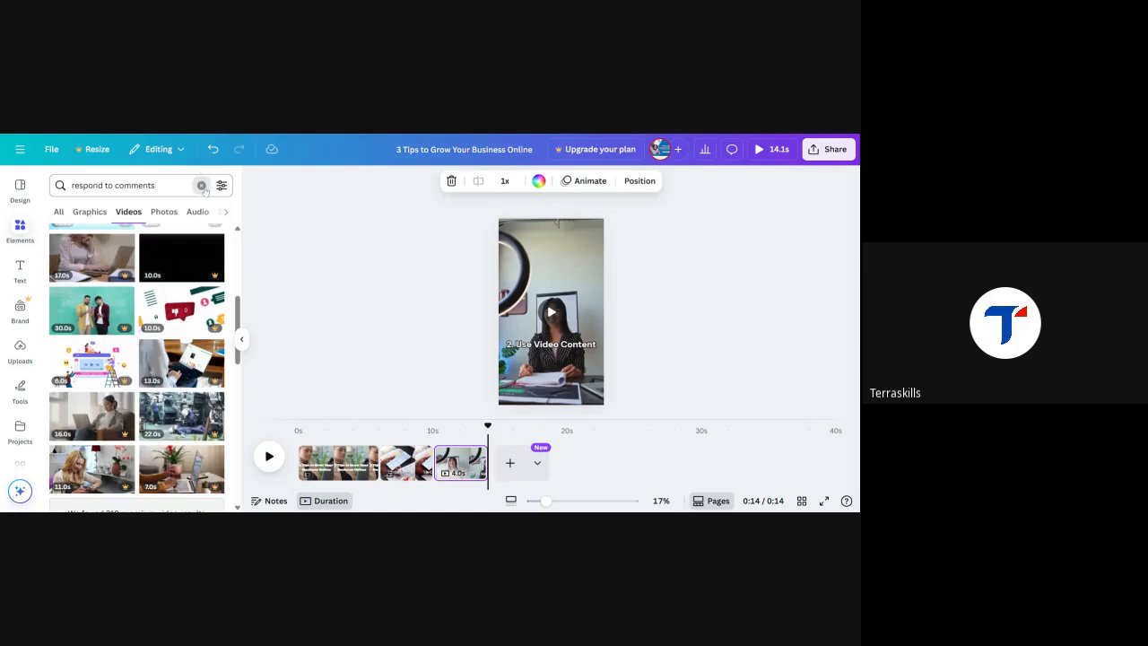
type("messaging")
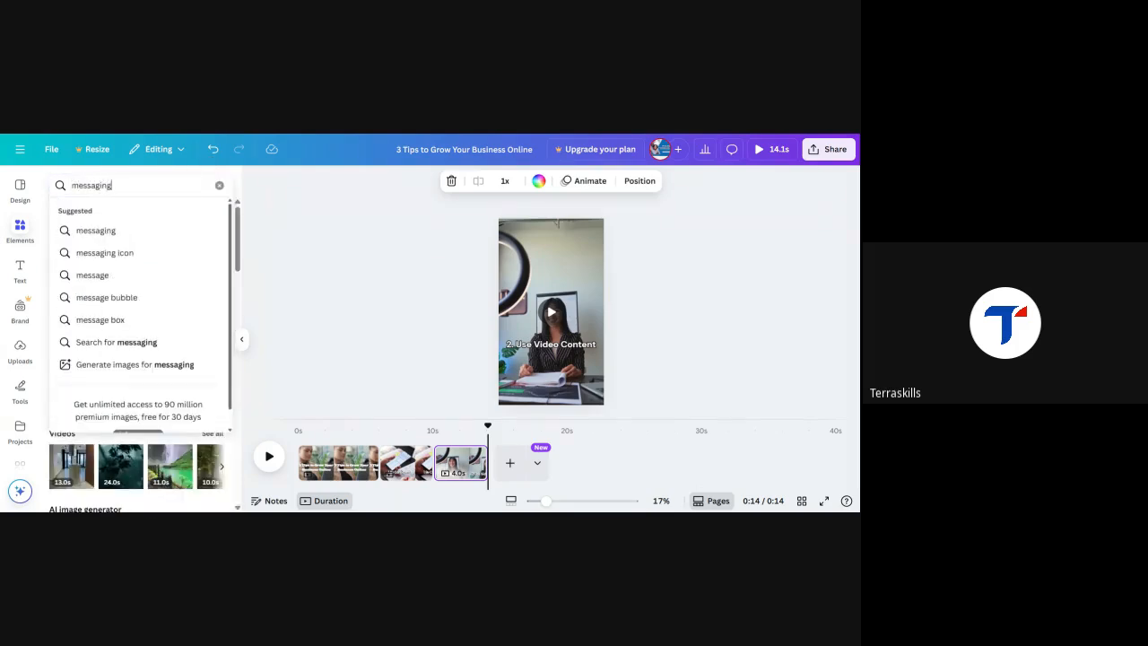
key("Return")
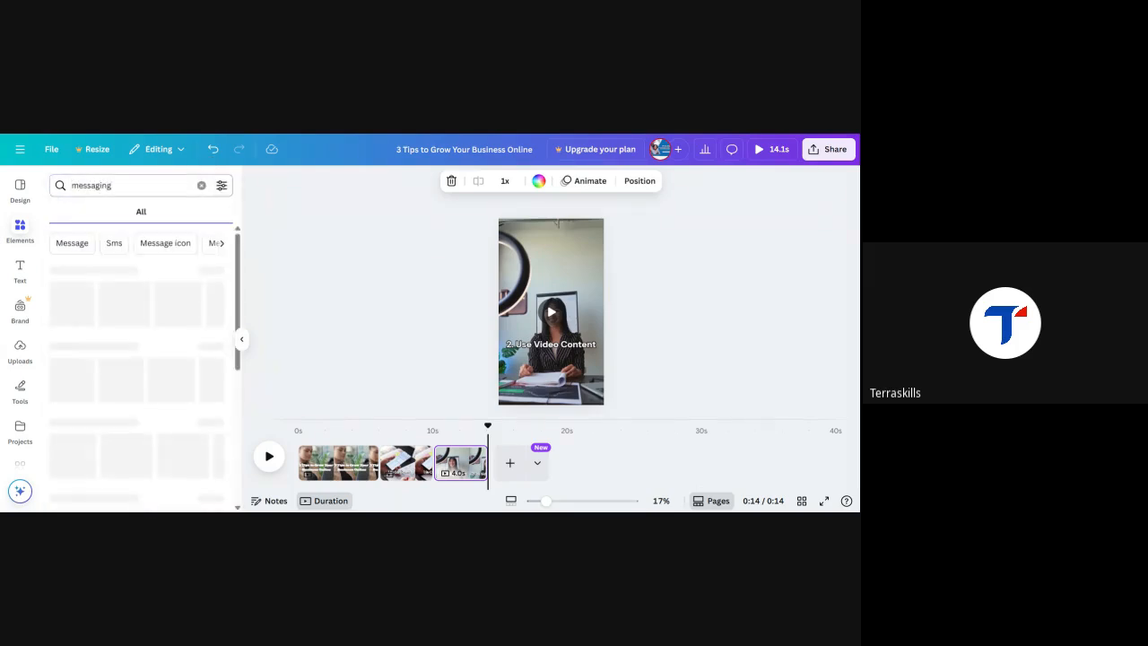
left_click(136, 214)
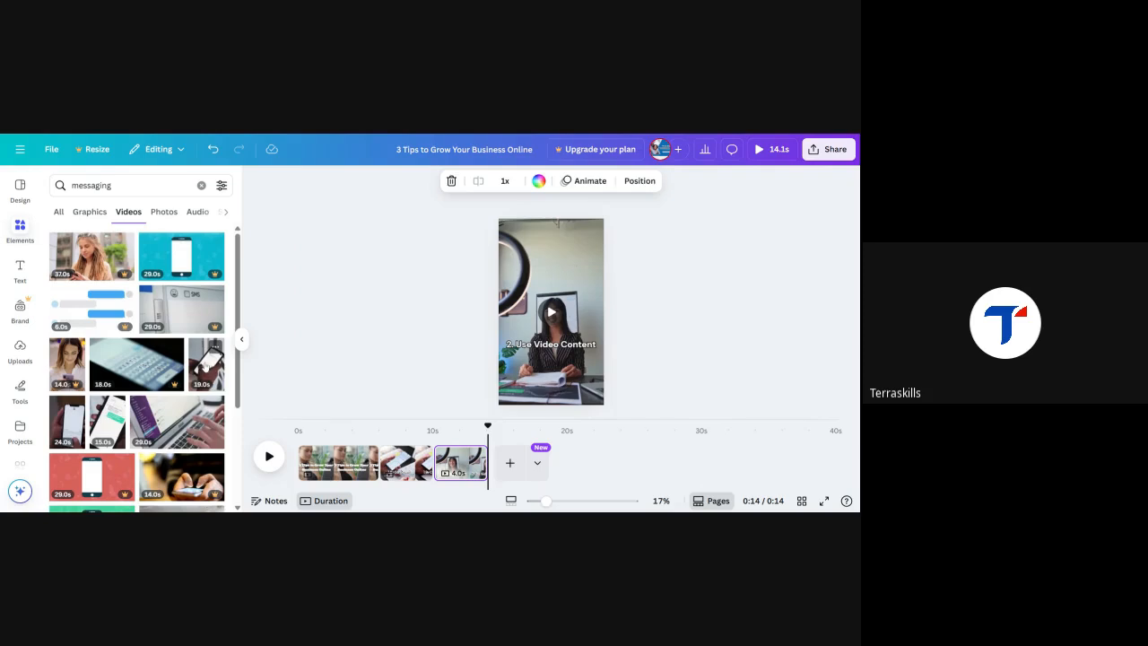
left_click(511, 465)
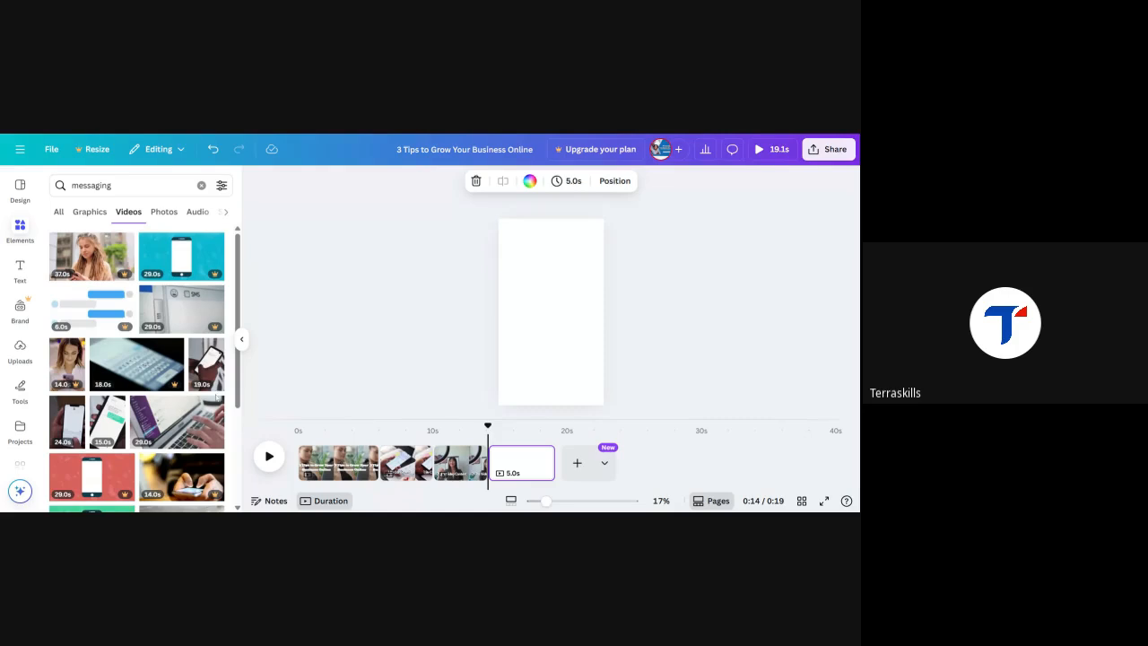
- Add the vertical 19.0s clip of hands holding a phone to the blank page and enlarge it to fill the page
left_click(206, 363)
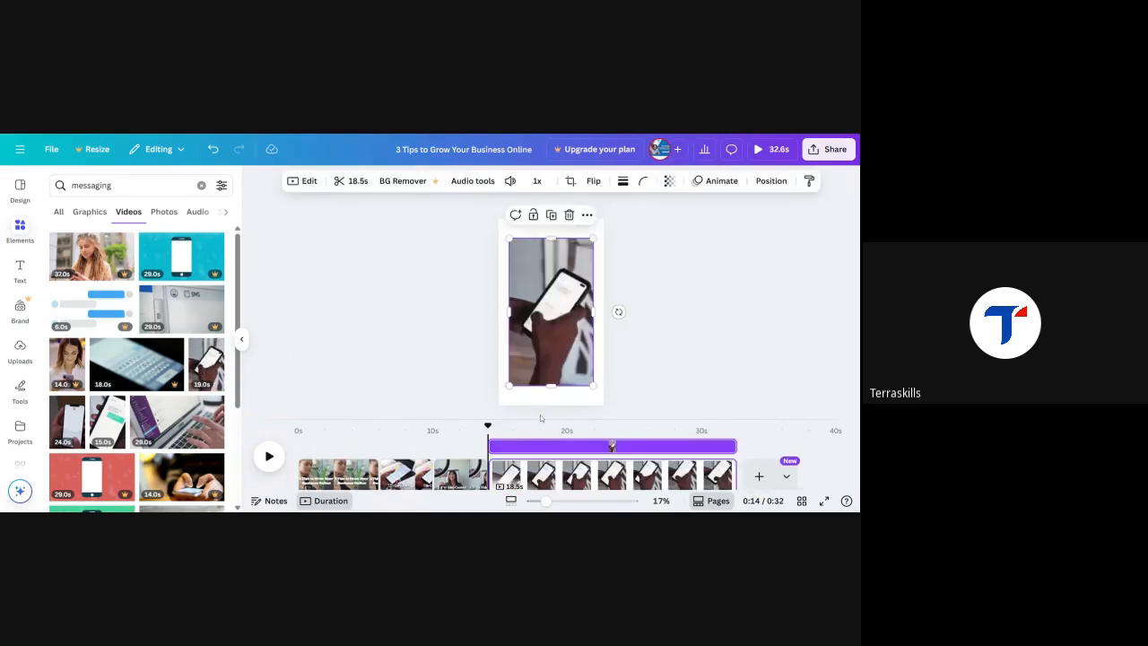
left_click_drag(593, 386, 607, 405)
left_click_drag(509, 238, 498, 218)
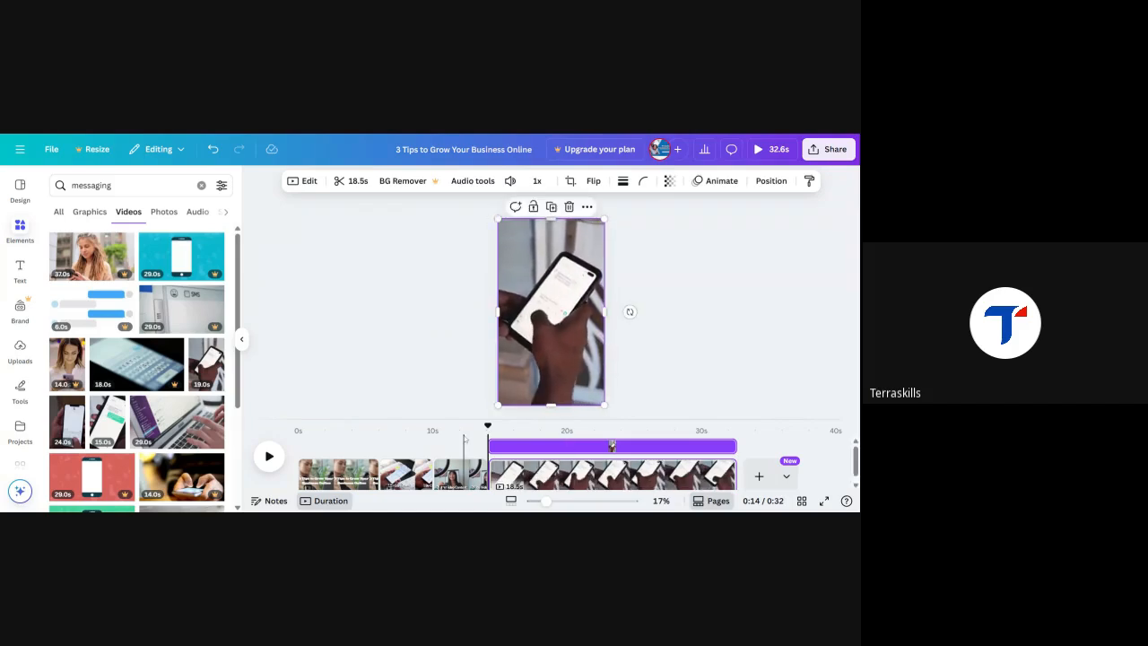
- Try to duplicate the "2. Use Video Content" caption and move the copy onto the messaging page
left_click(473, 432)
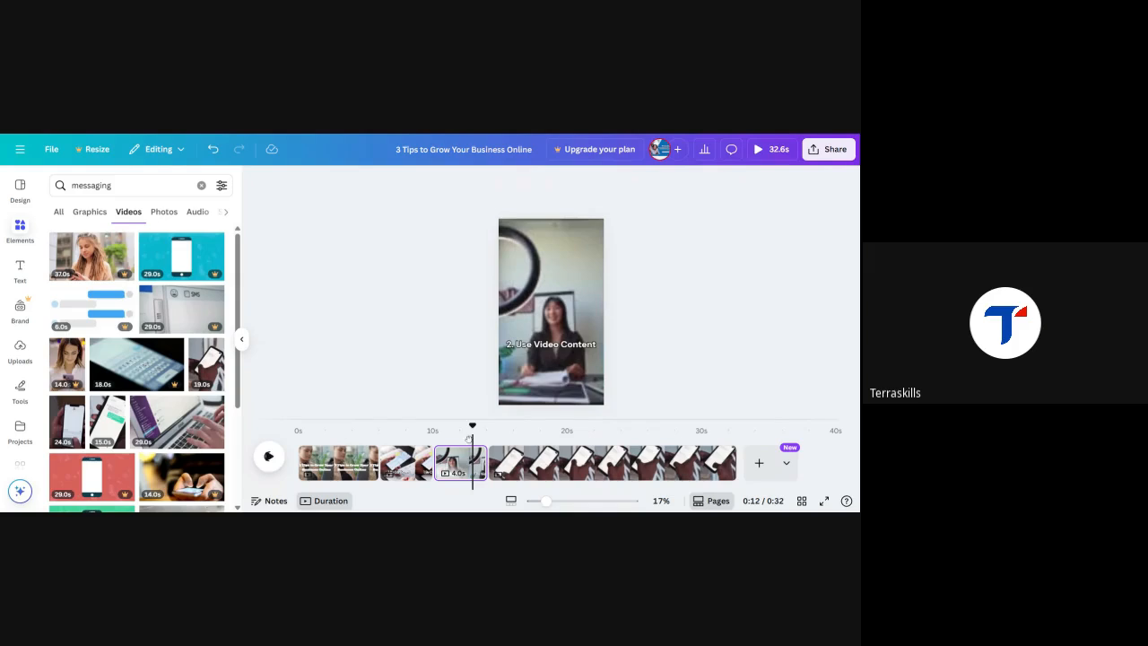
left_click(555, 349)
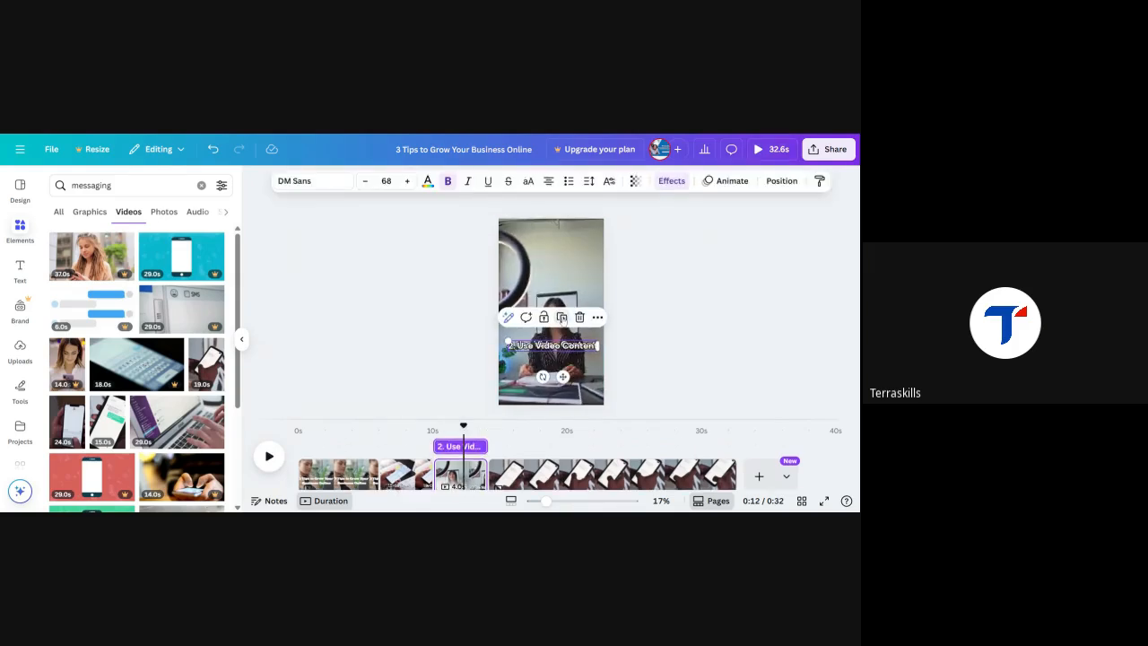
left_click(570, 462)
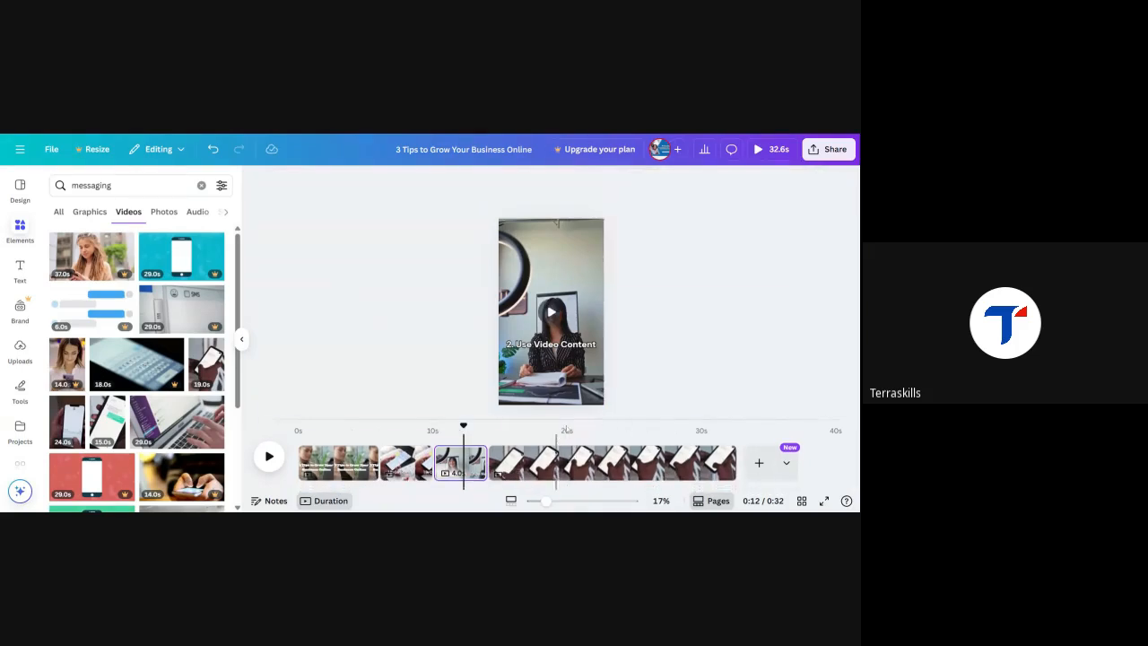
left_click(585, 434)
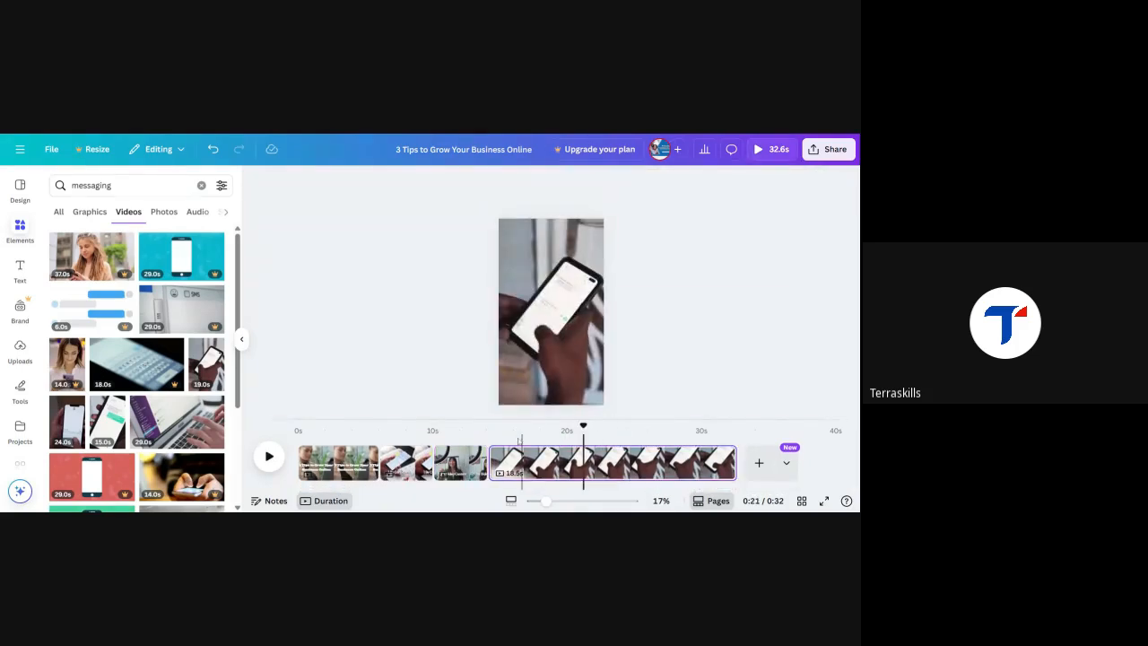
left_click(465, 436)
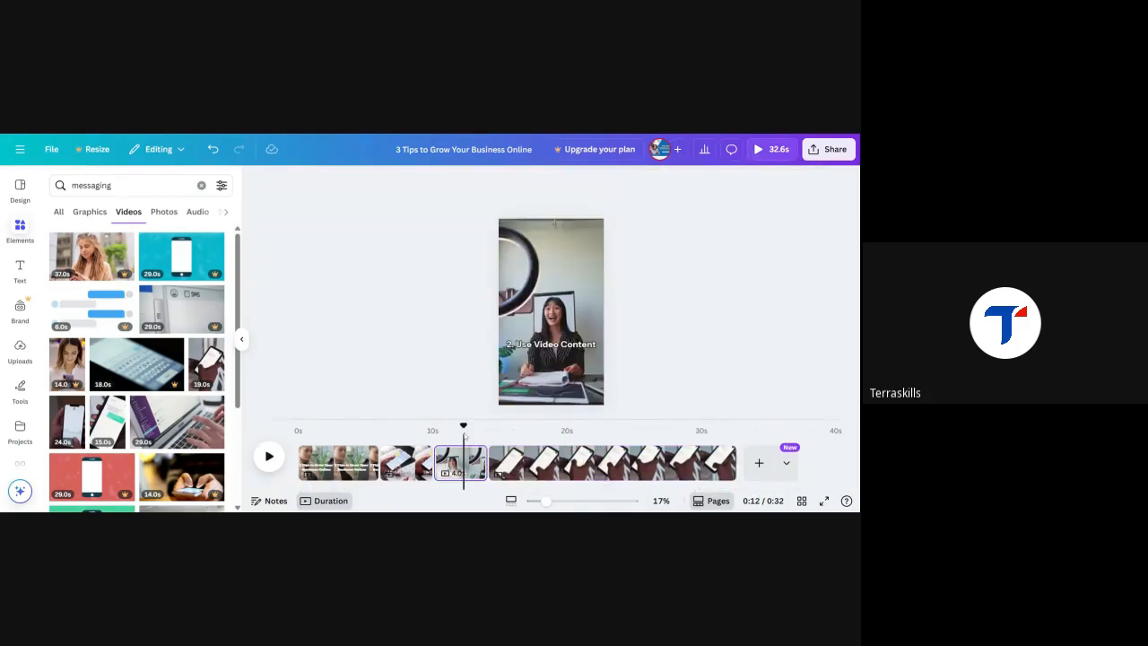
left_click(550, 348)
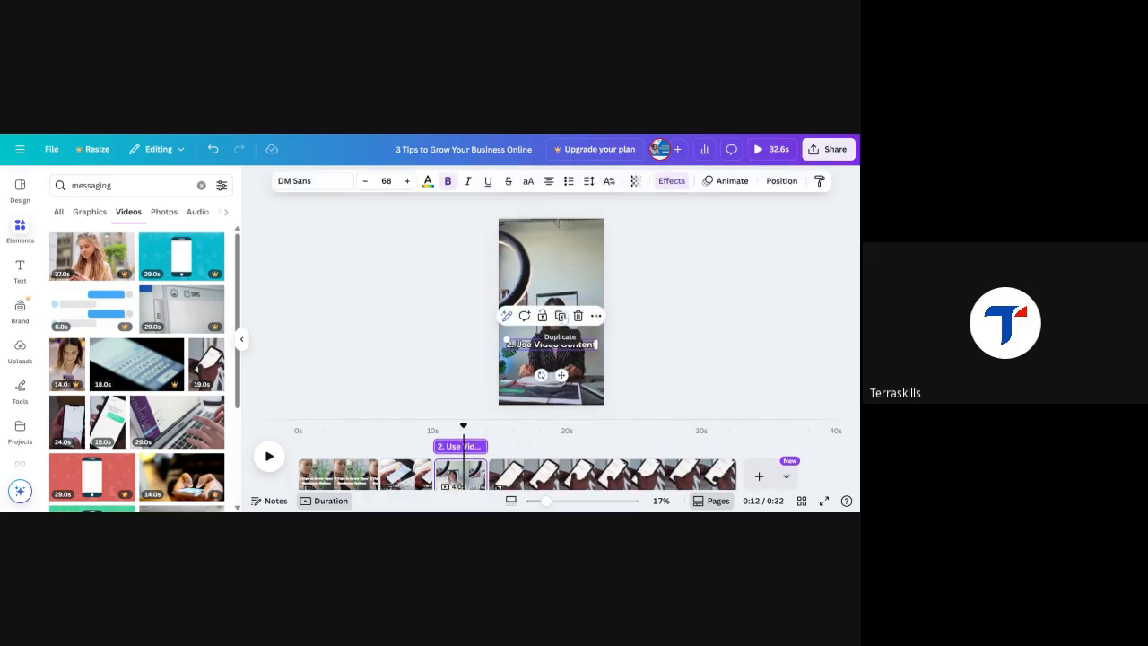
left_click(561, 317)
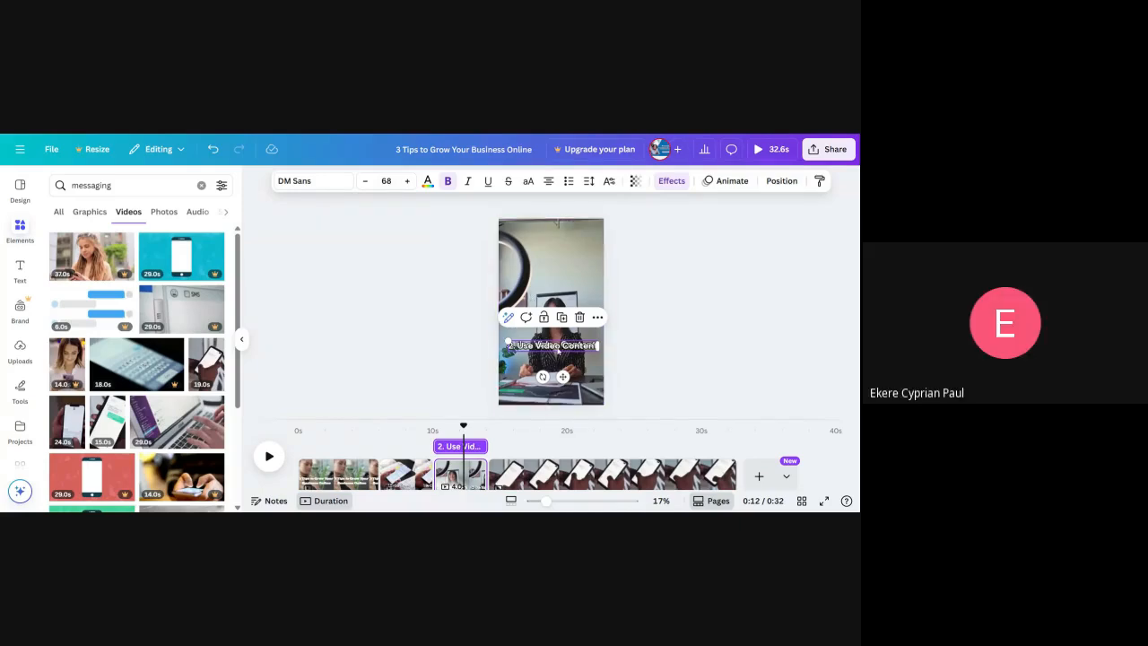
left_click_drag(558, 351, 534, 453)
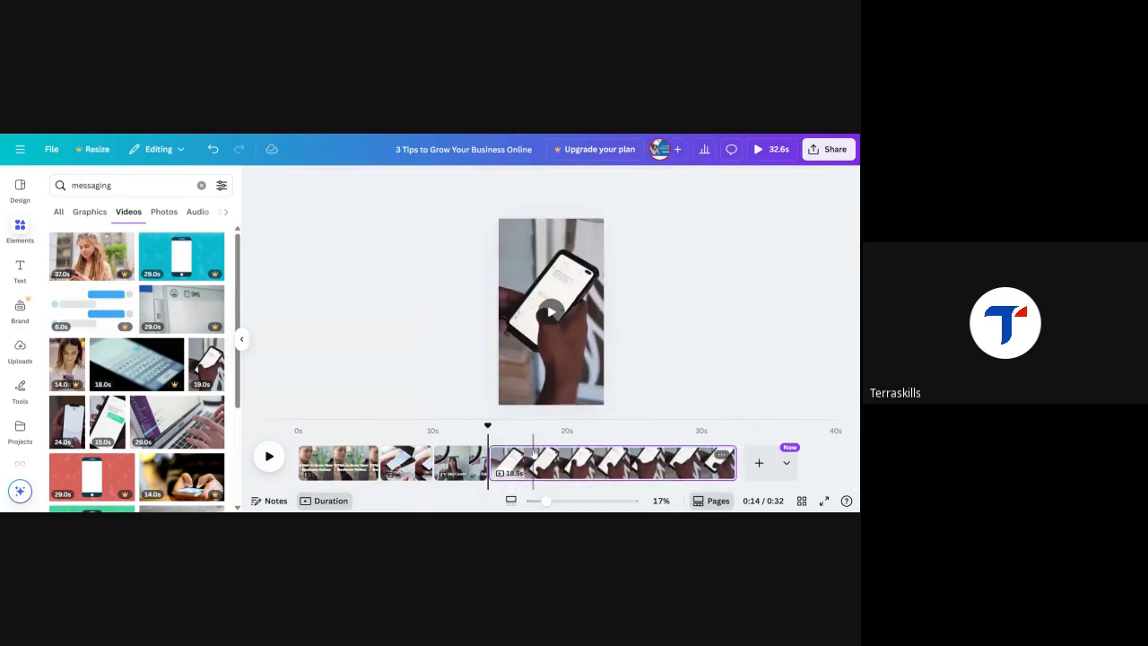
mouse_move(474, 431)
left_mouse_down()
mouse_move(543, 431)
mouse_move(461, 431)
mouse_move(497, 431)
mouse_move(473, 432)
left_mouse_up()
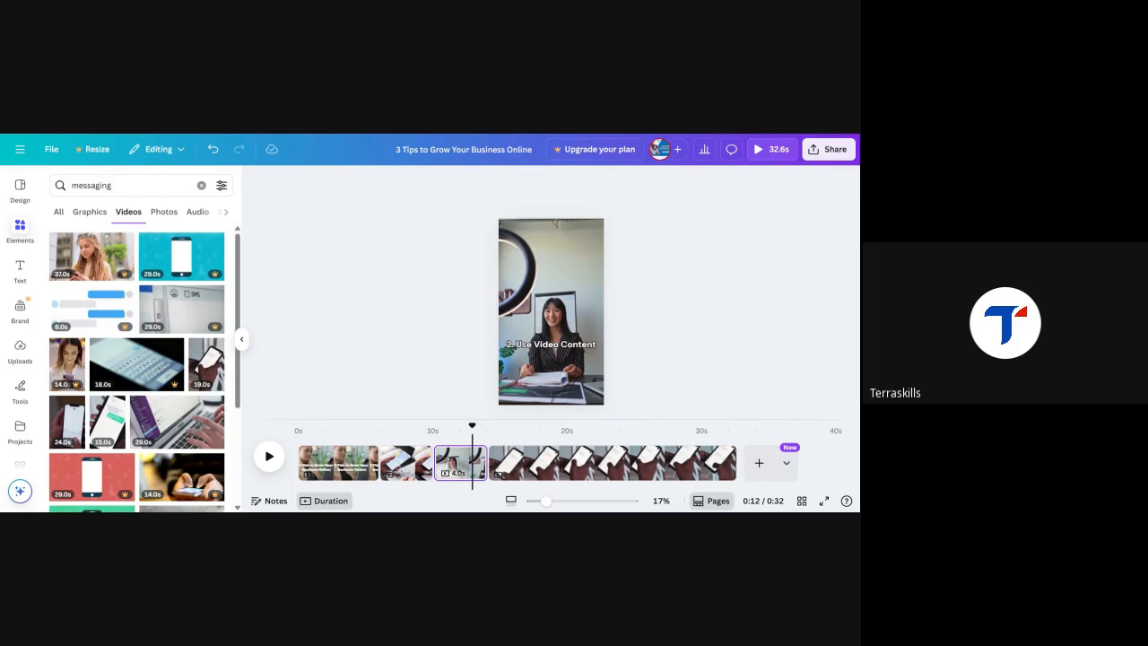
left_click(517, 350)
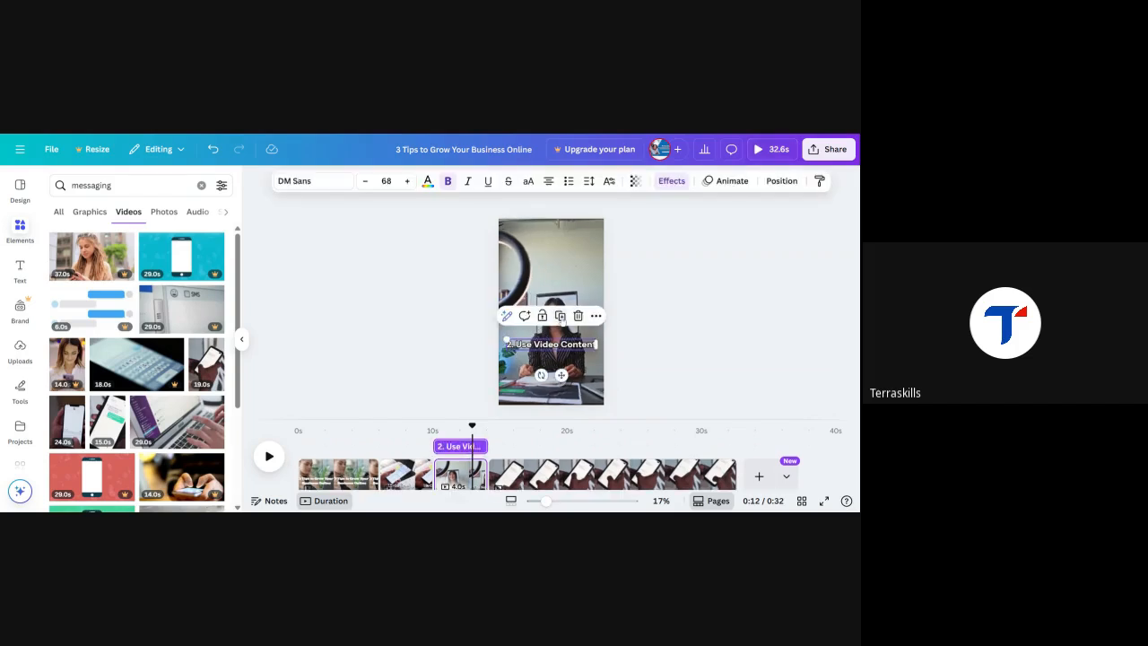
left_click_drag(563, 377, 617, 453)
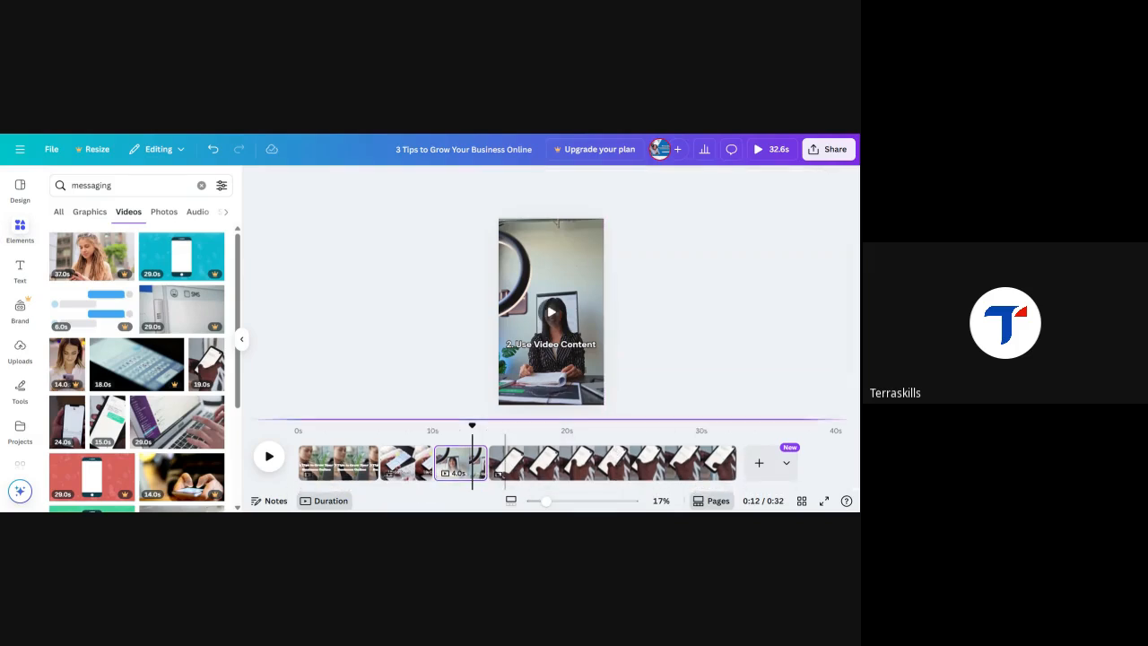
- Copy the "2. Use Video Content" caption from the video-creation page and paste it onto the messaging page
mouse_move(473, 427)
left_mouse_down()
mouse_move(559, 427)
mouse_move(458, 427)
left_mouse_up()
left_click(554, 356)
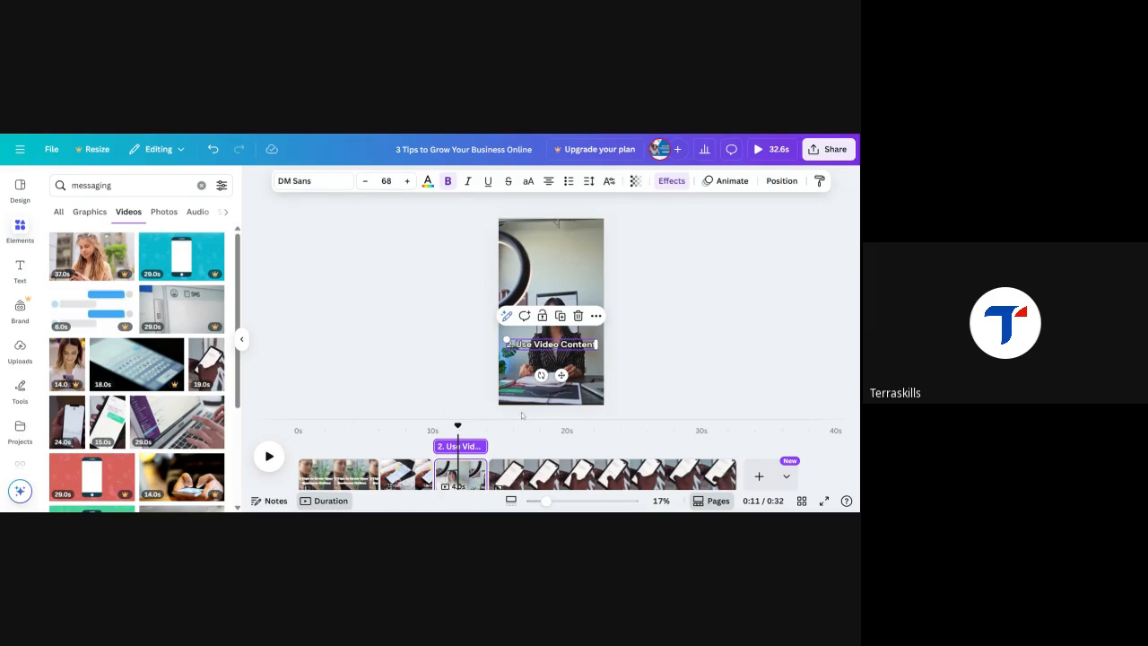
left_click(553, 437)
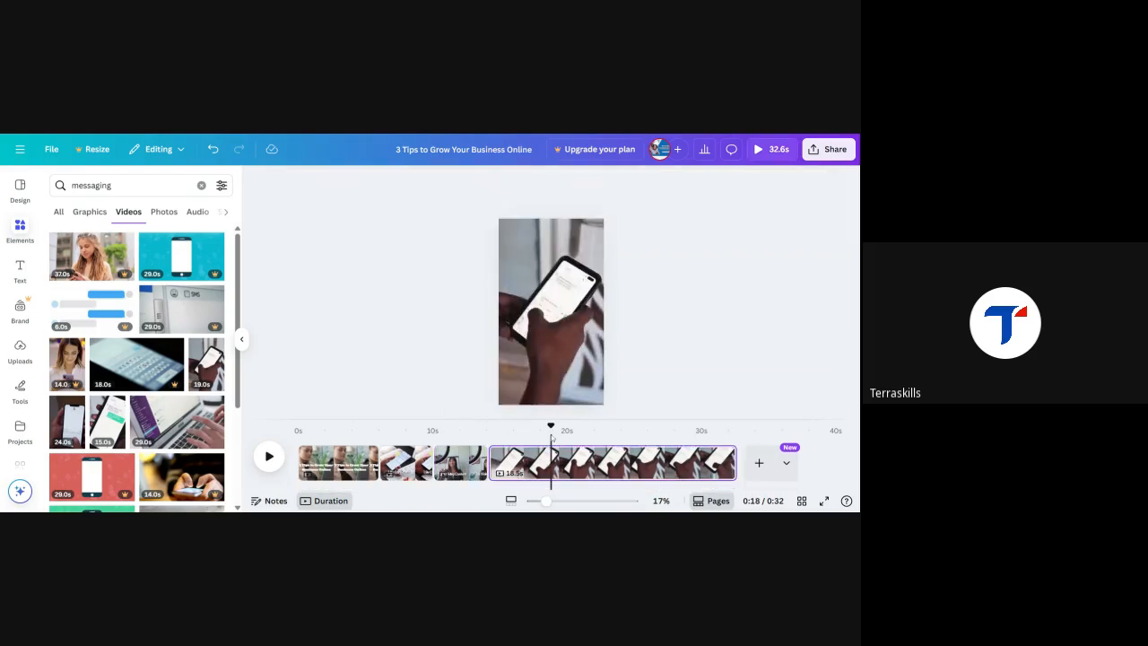
key("ctrl+v")
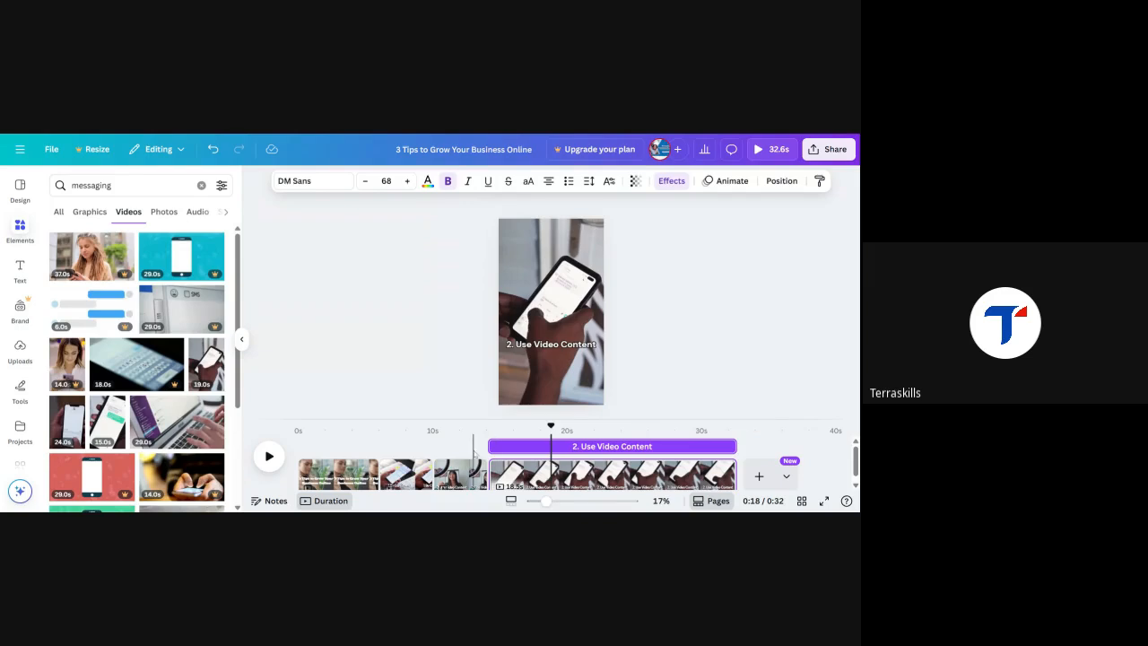
left_click(444, 474)
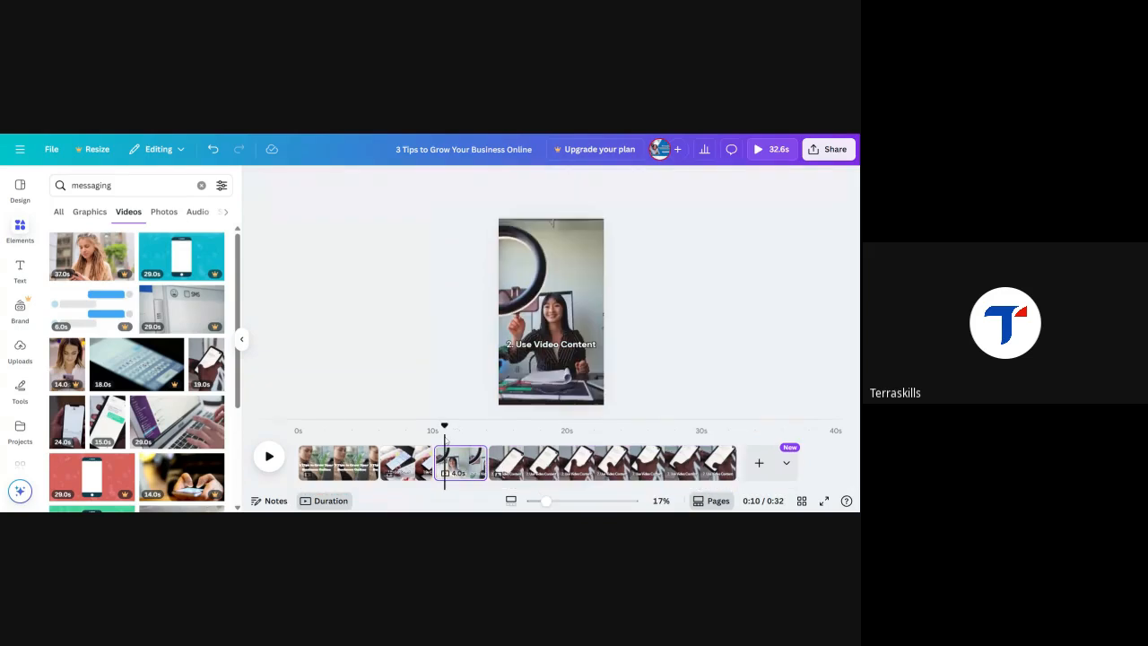
left_click(542, 347)
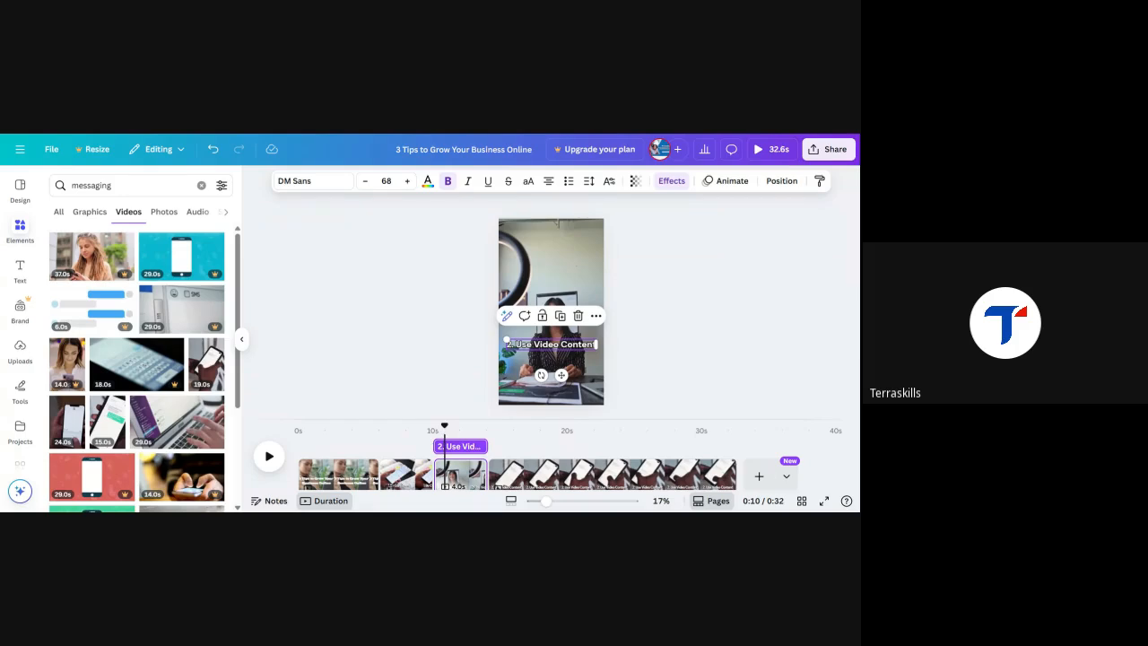
left_click(579, 460)
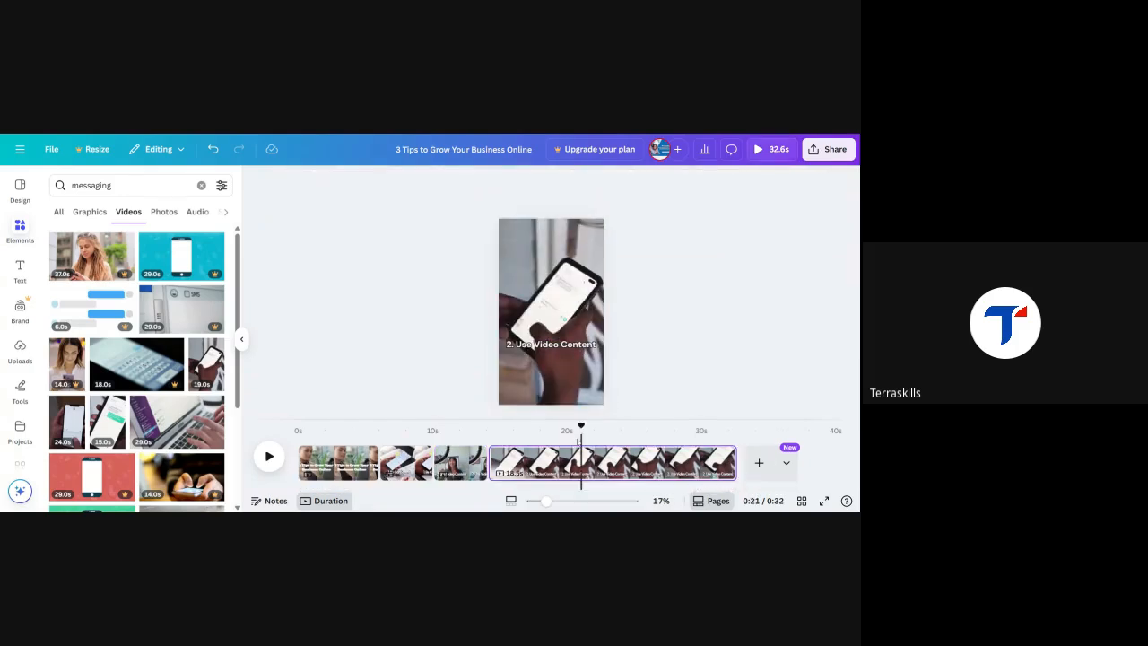
- Change the number in the messaging page's pasted caption to 3
left_click(563, 459)
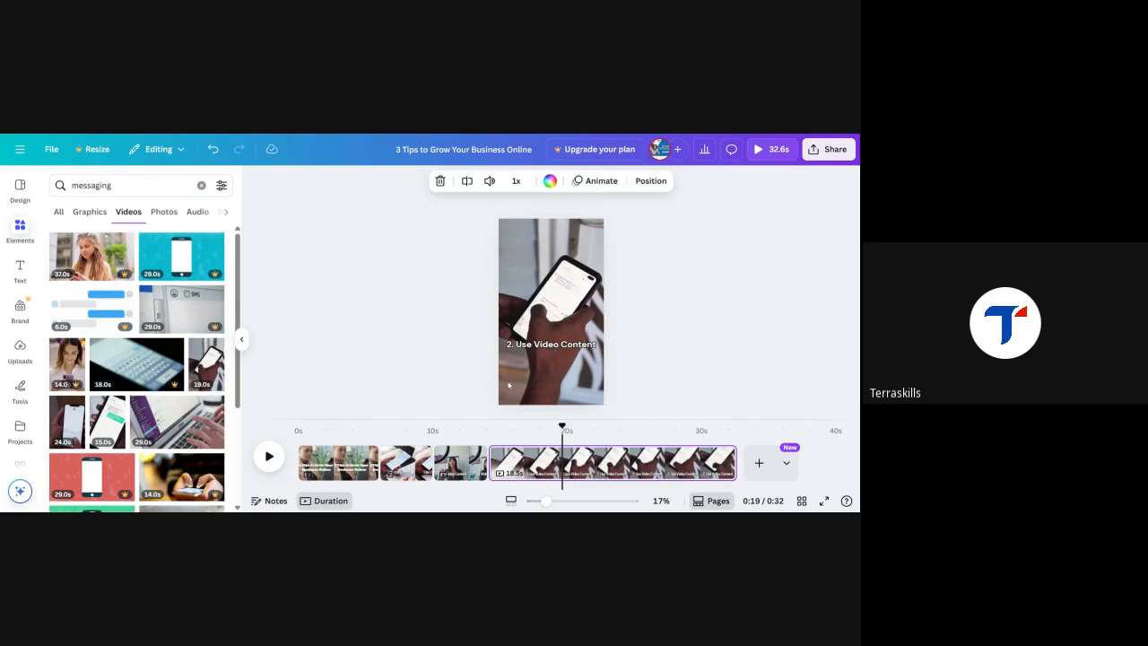
double_click(547, 349)
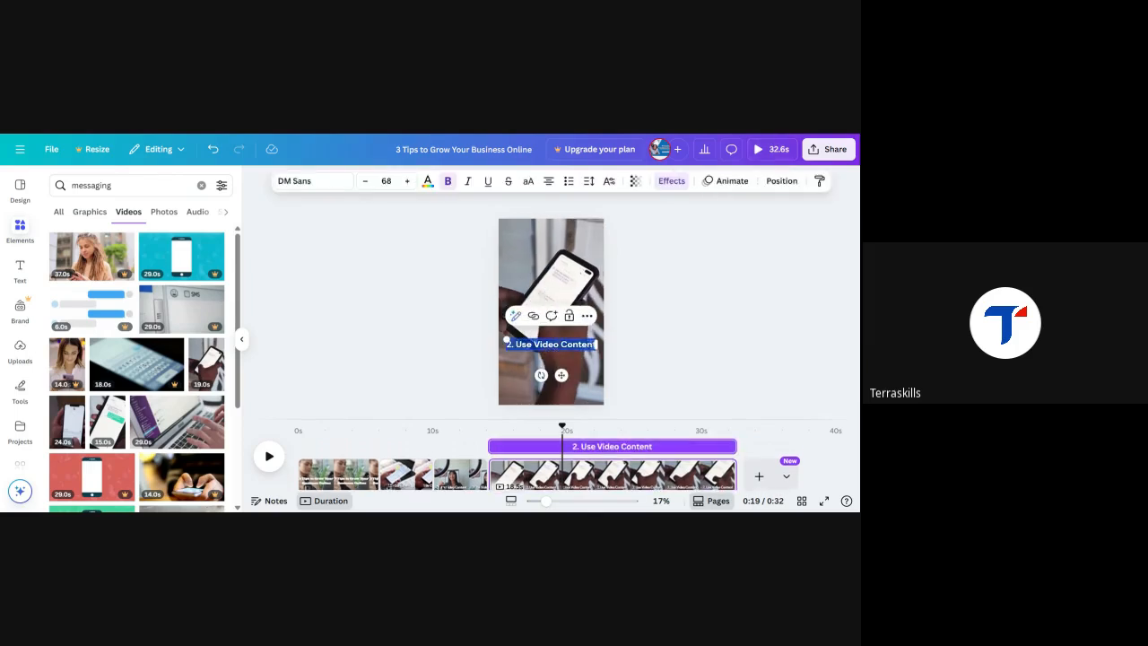
key("Escape")
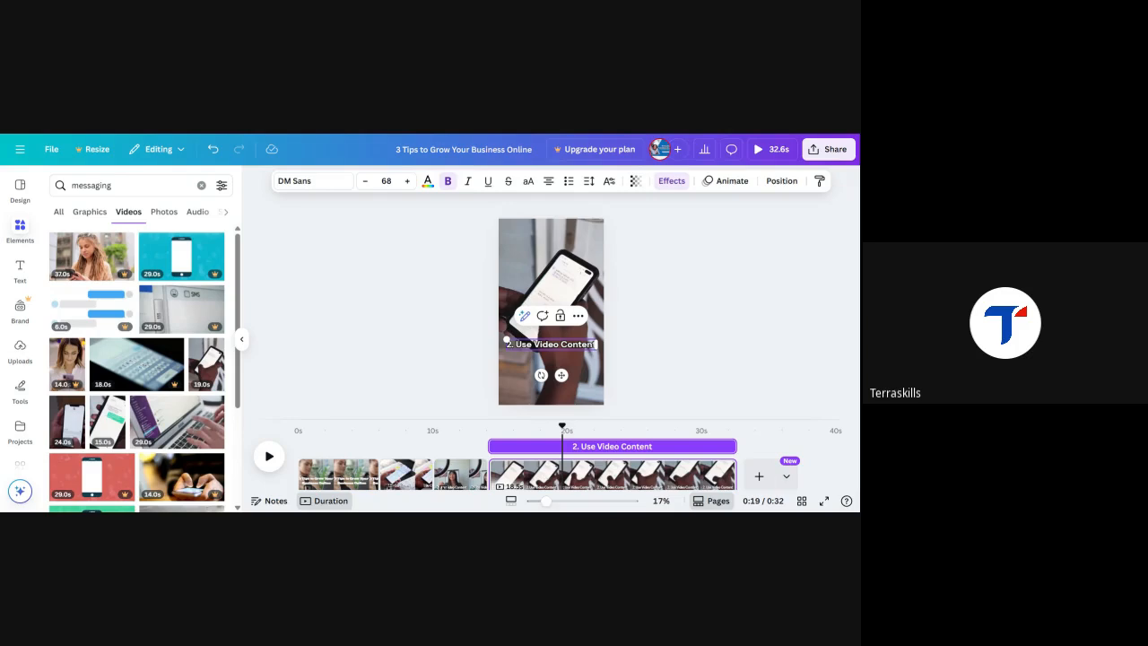
type("3")
key("Escape")
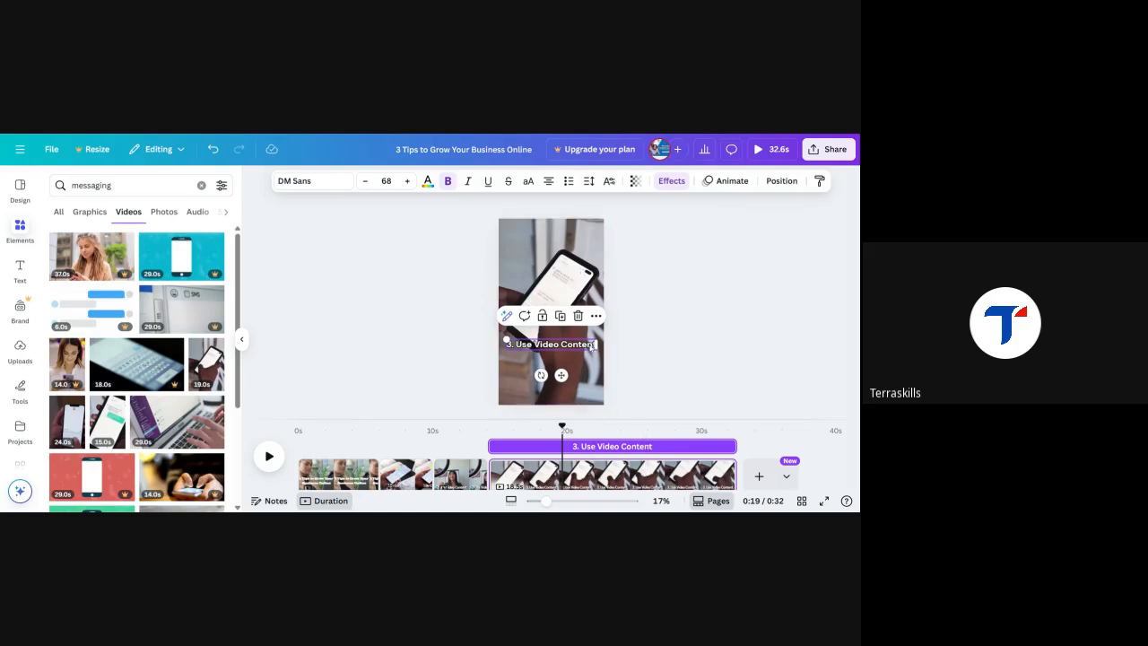
- Replace the wording after the number in the messaging page's caption with "Engage Your Audience", wrapped onto two lines
key("BackSpace")
key("BackSpace")
key("BackSpace")
key("BackSpace")
key("BackSpace")
key("BackSpace")
key("BackSpace")
key("BackSpace")
key("BackSpace")
key("BackSpace")
key("BackSpace")
key("BackSpace")
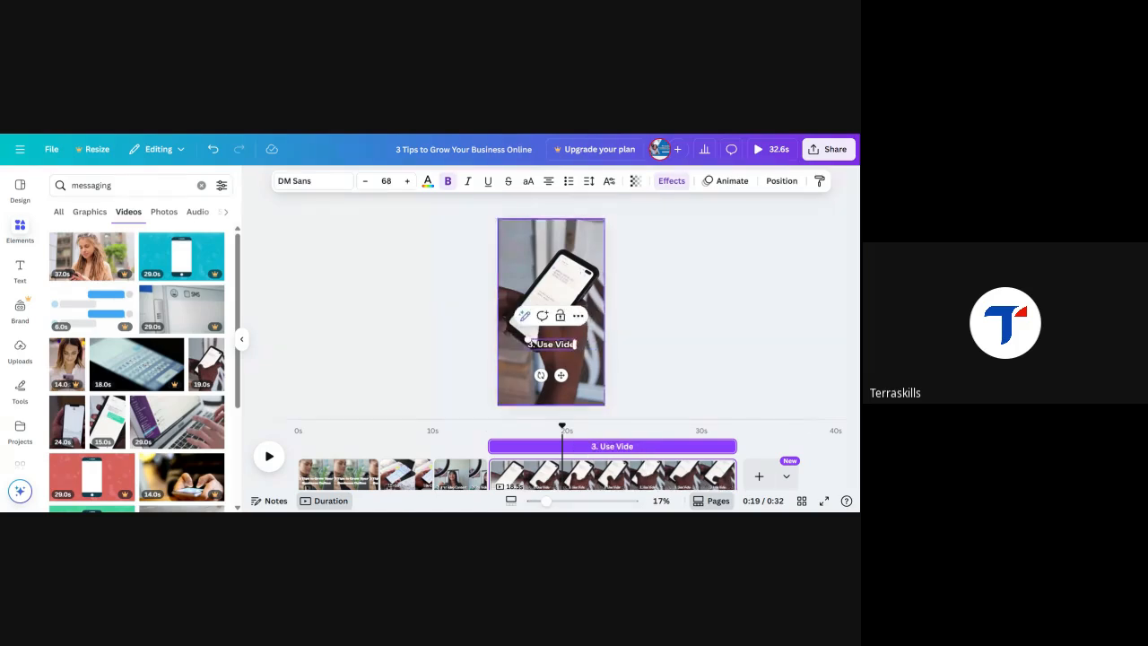
key("BackSpace")
key("BackSpace")
key("BackSpace")
key("BackSpace")
key("BackSpace")
key("BackSpace")
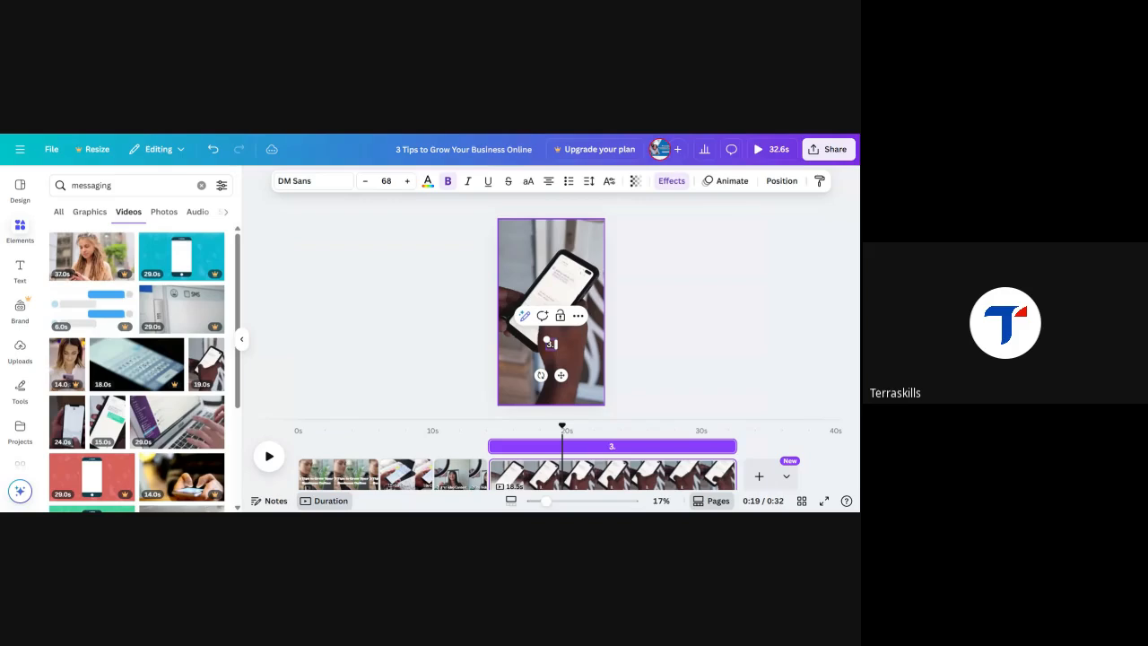
type("Engage")
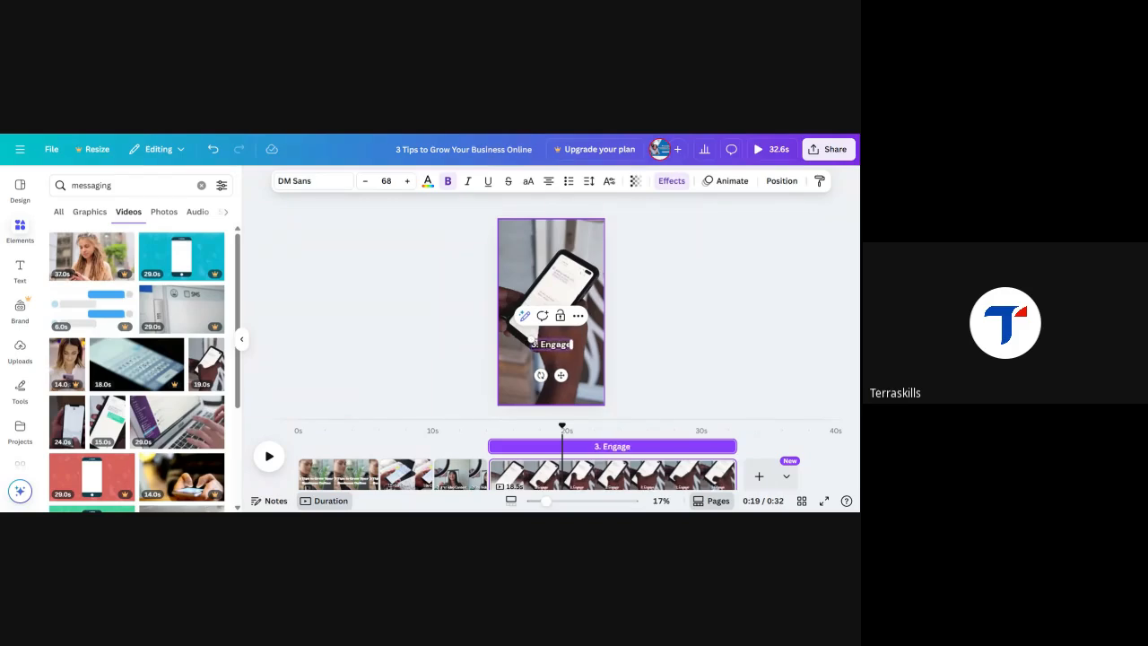
type(" Your Audience")
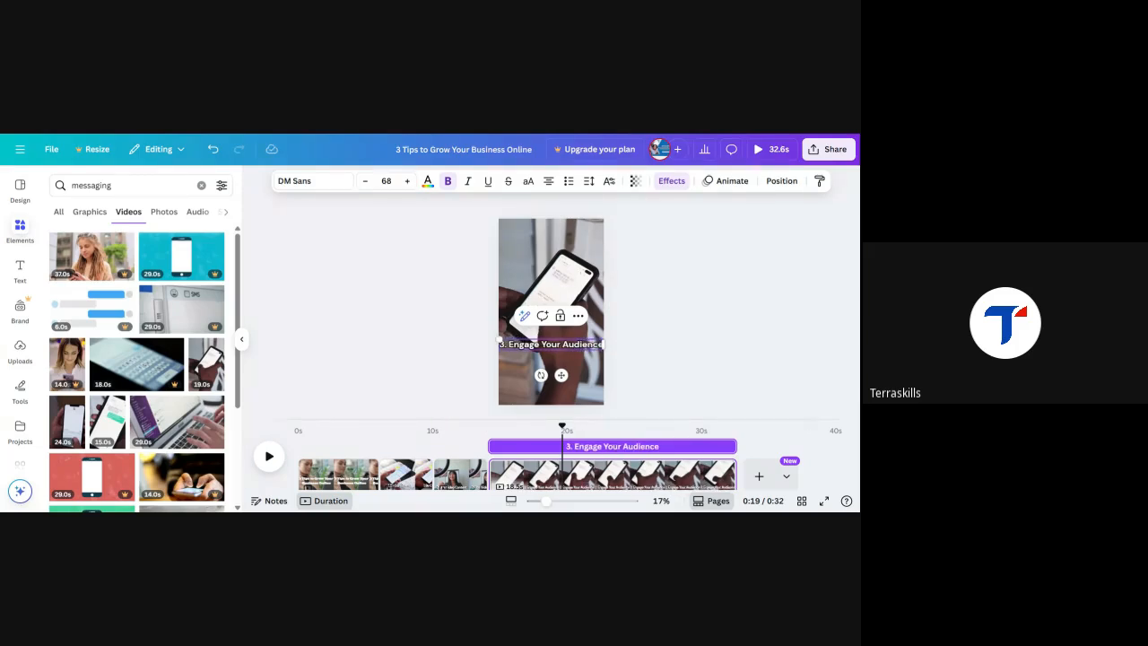
key("Escape")
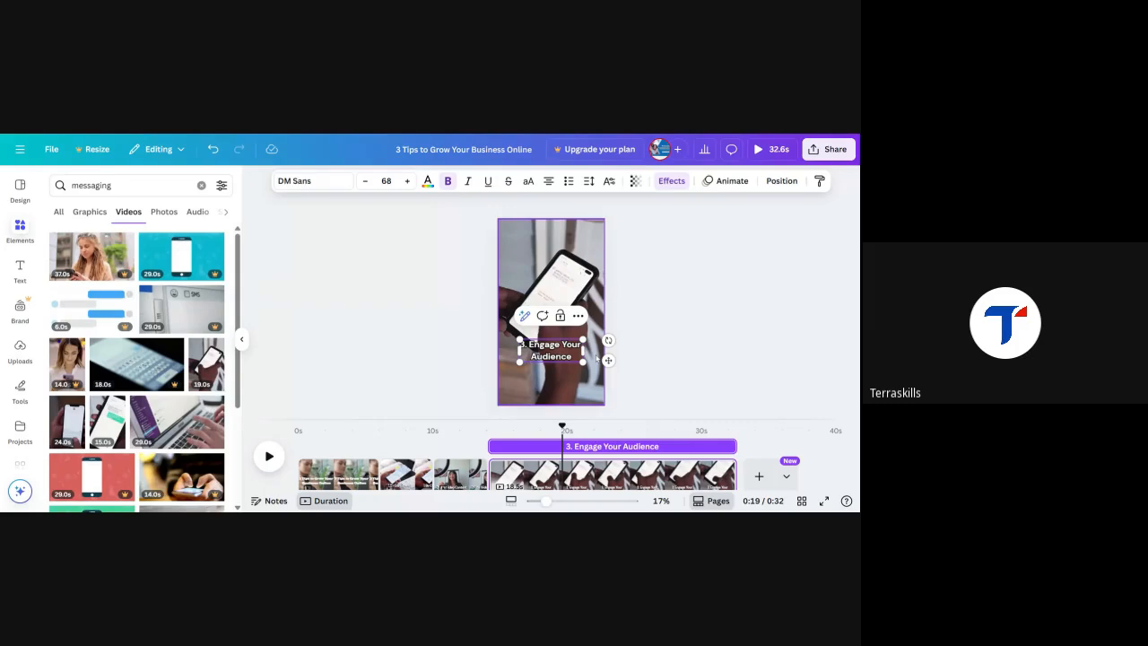
left_click(698, 358)
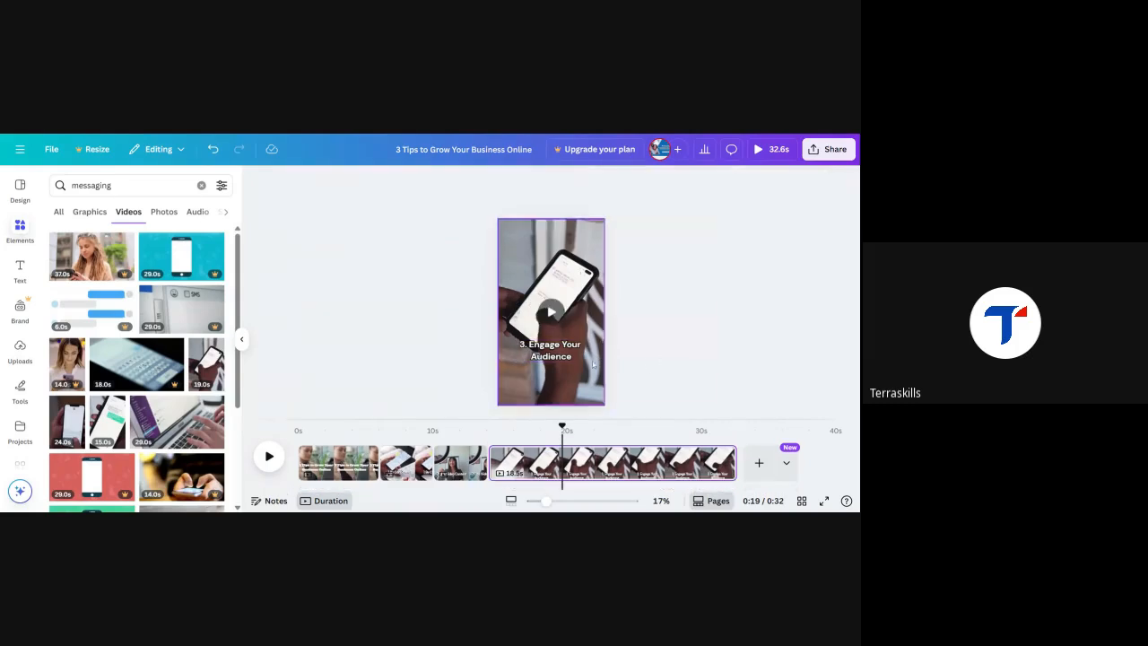
- Trim the messaging page to 4.0 s on the timeline and play the whole video from the start
left_click(596, 458)
left_click_drag(735, 463, 541, 463)
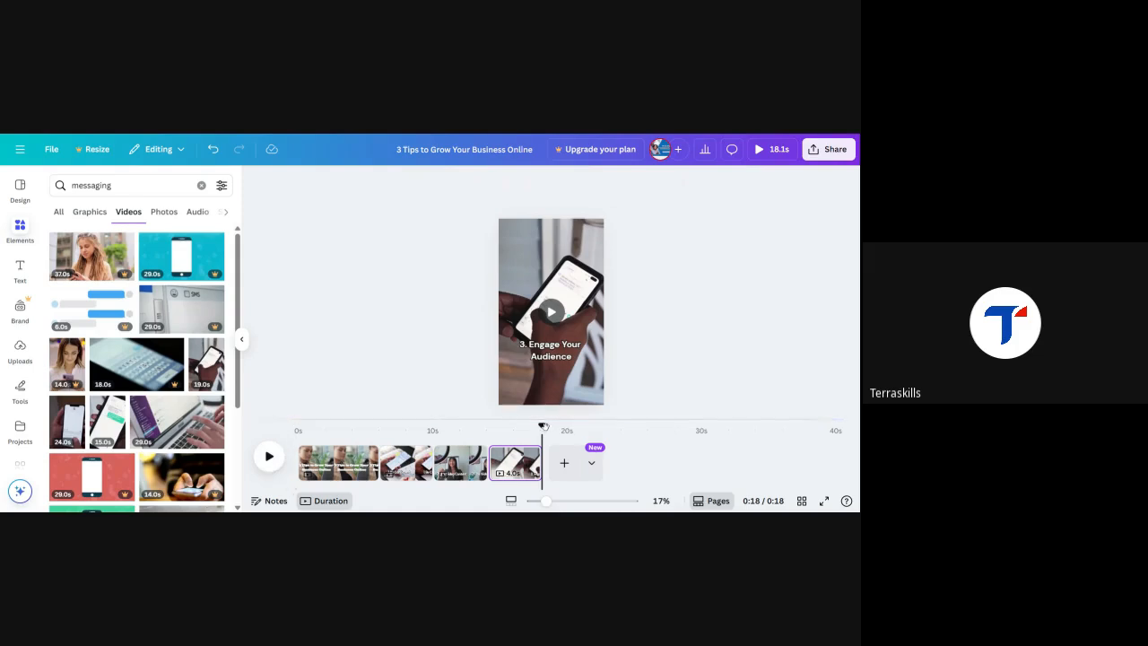
left_click_drag(542, 428, 298, 428)
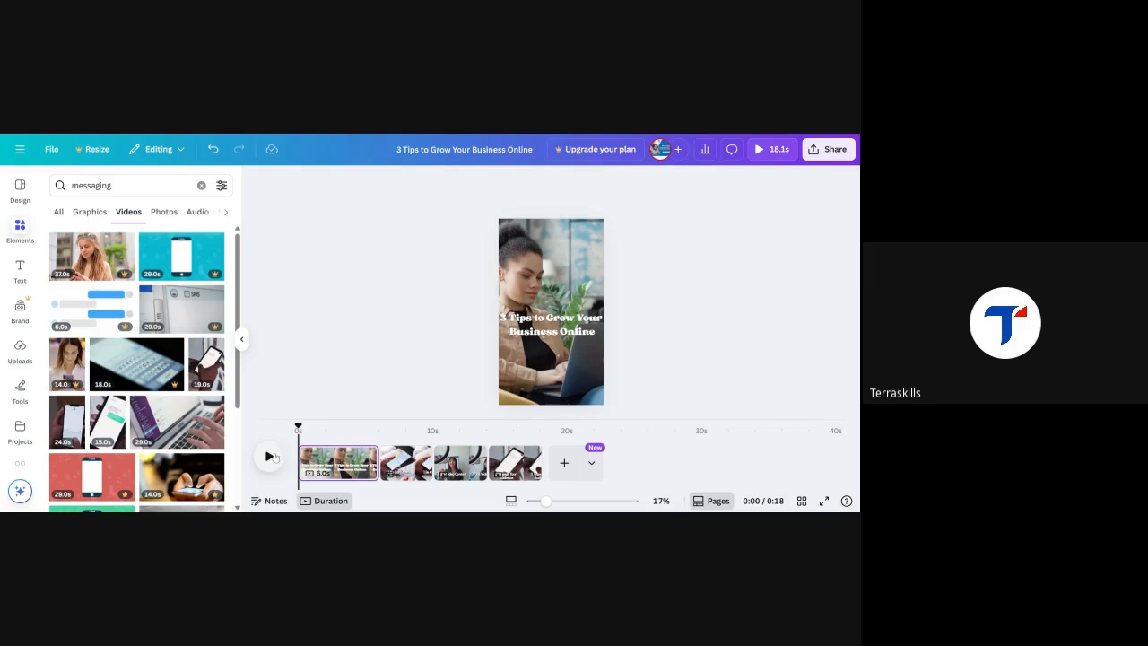
left_click(270, 457)
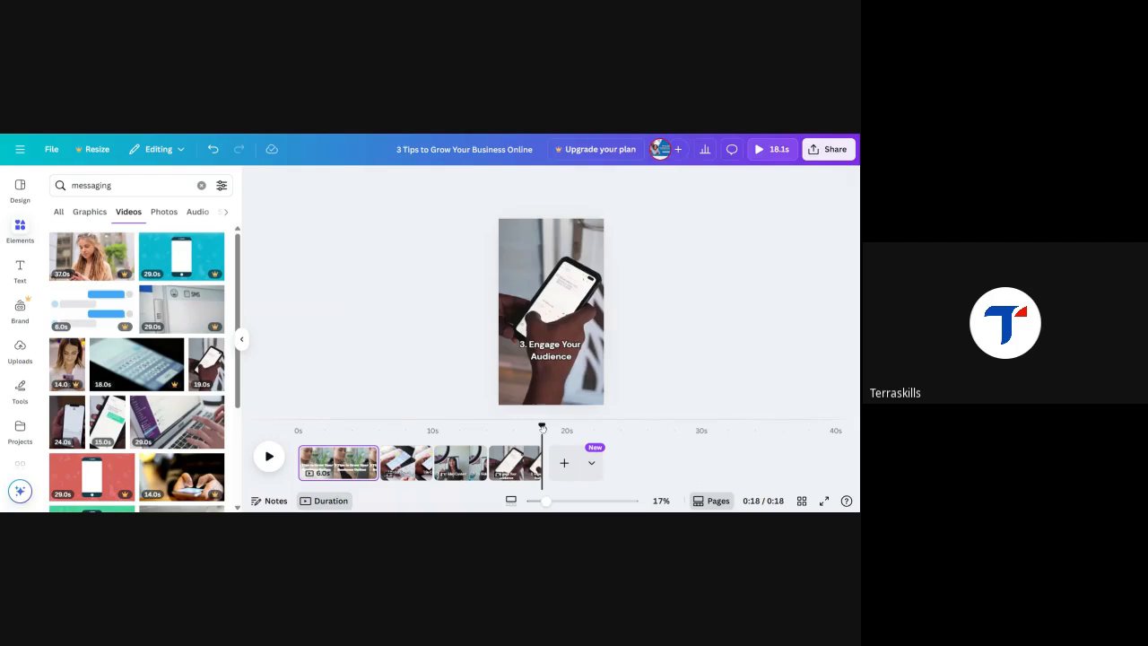
- Review the opening page's title text and the messaging page's caption by scrubbing through the timeline
left_click(450, 431)
left_click_drag(450, 432, 326, 427)
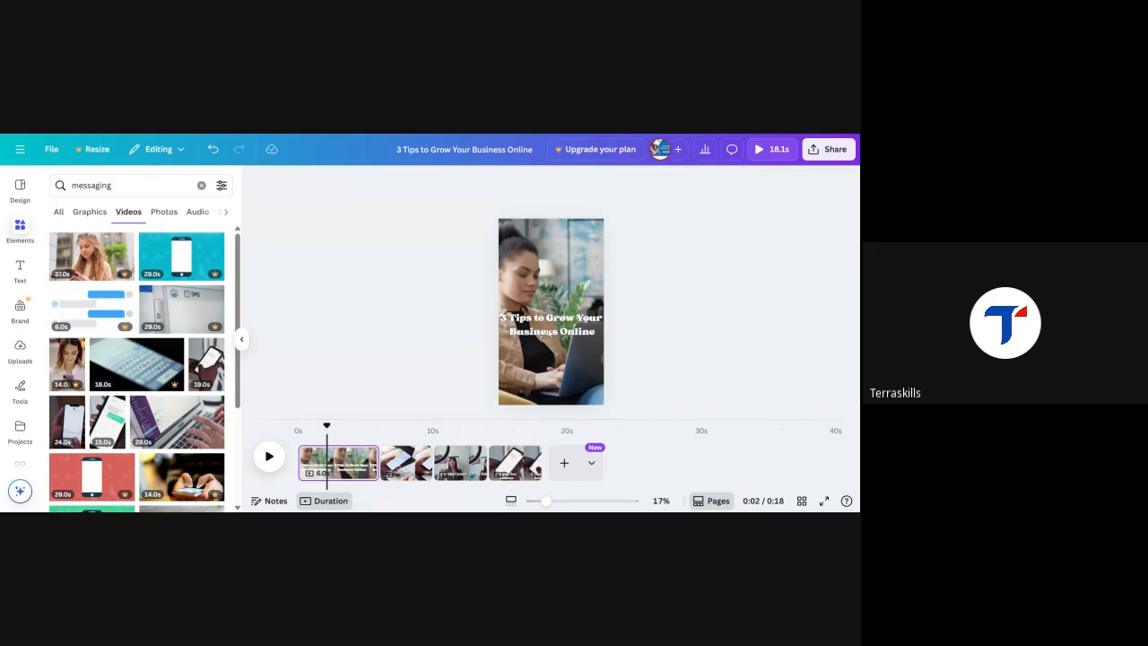
left_click(549, 333)
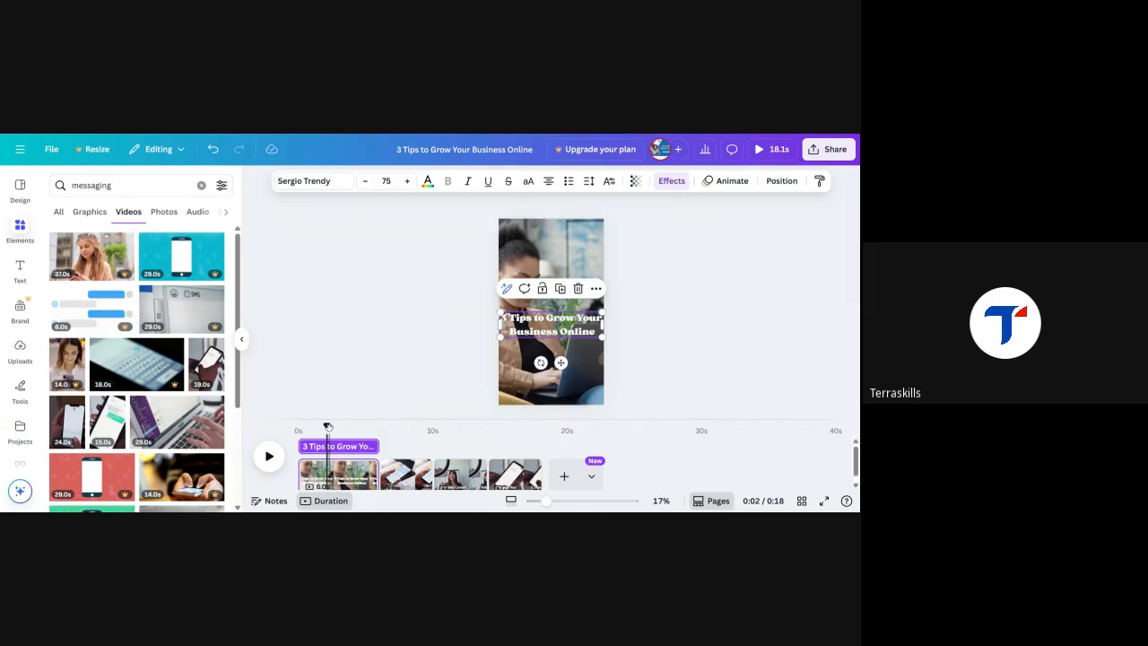
left_click_drag(328, 427, 520, 444)
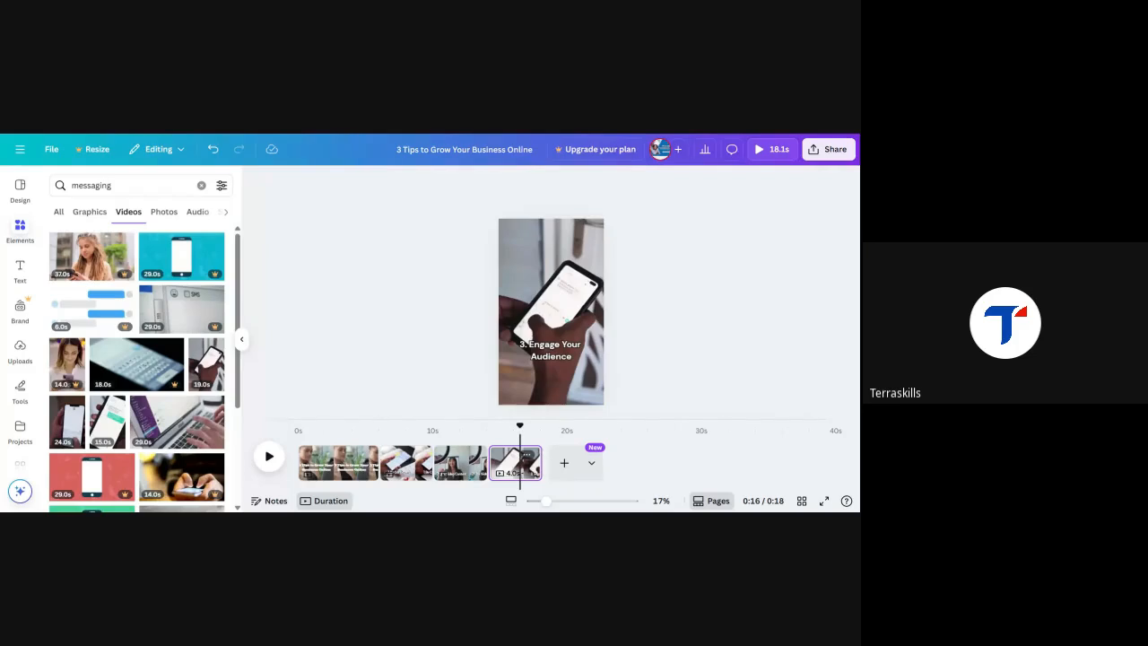
- Play the messaging page to its end, then search the video elements for "follow"
left_click(269, 456)
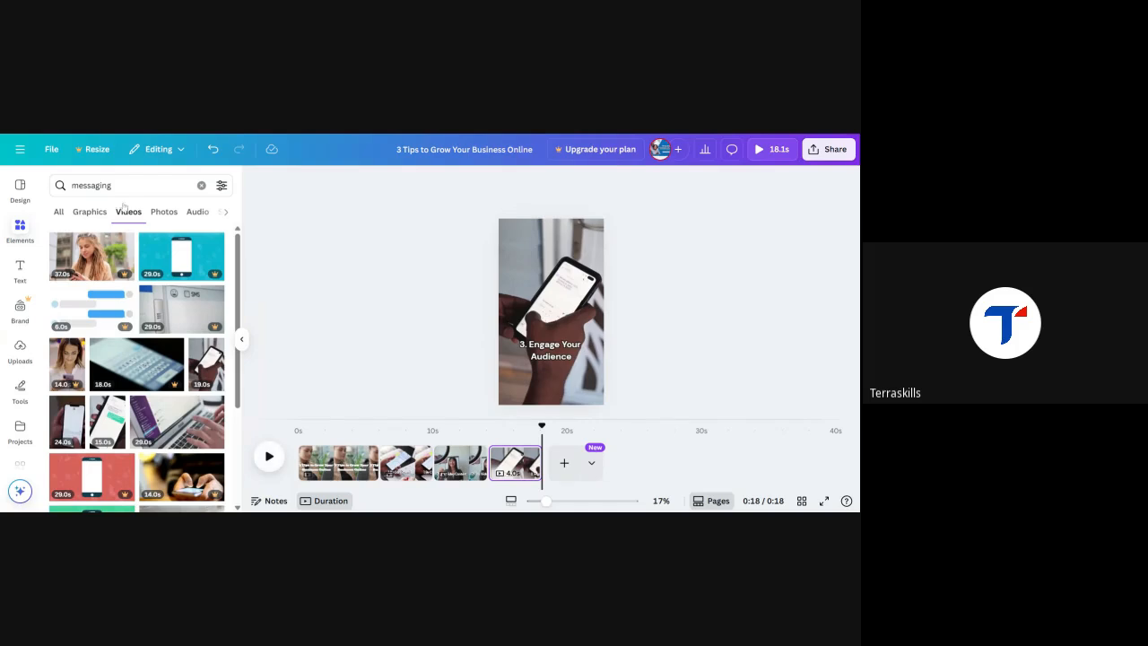
left_click(202, 185)
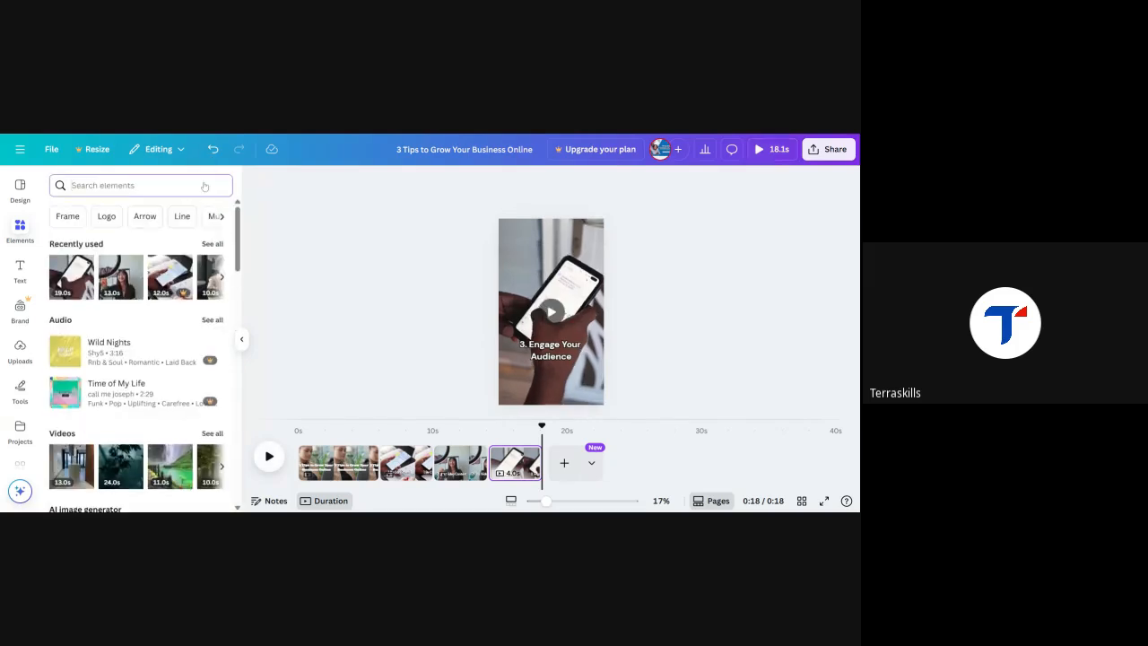
left_click(204, 185)
type("follow")
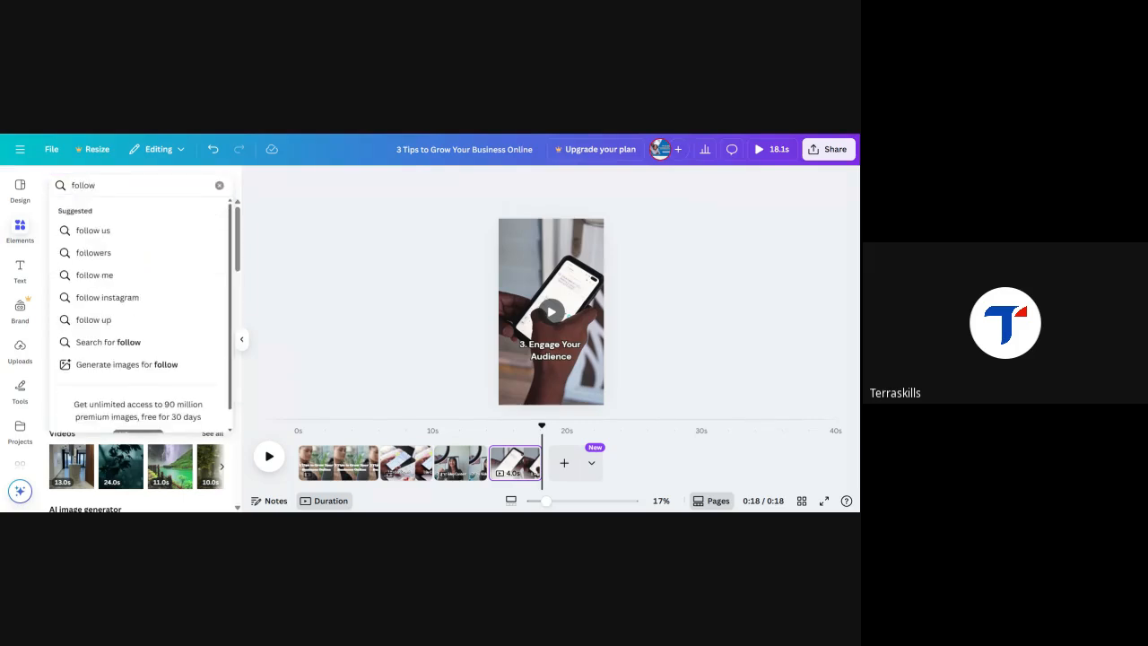
key("Return")
left_click(166, 213)
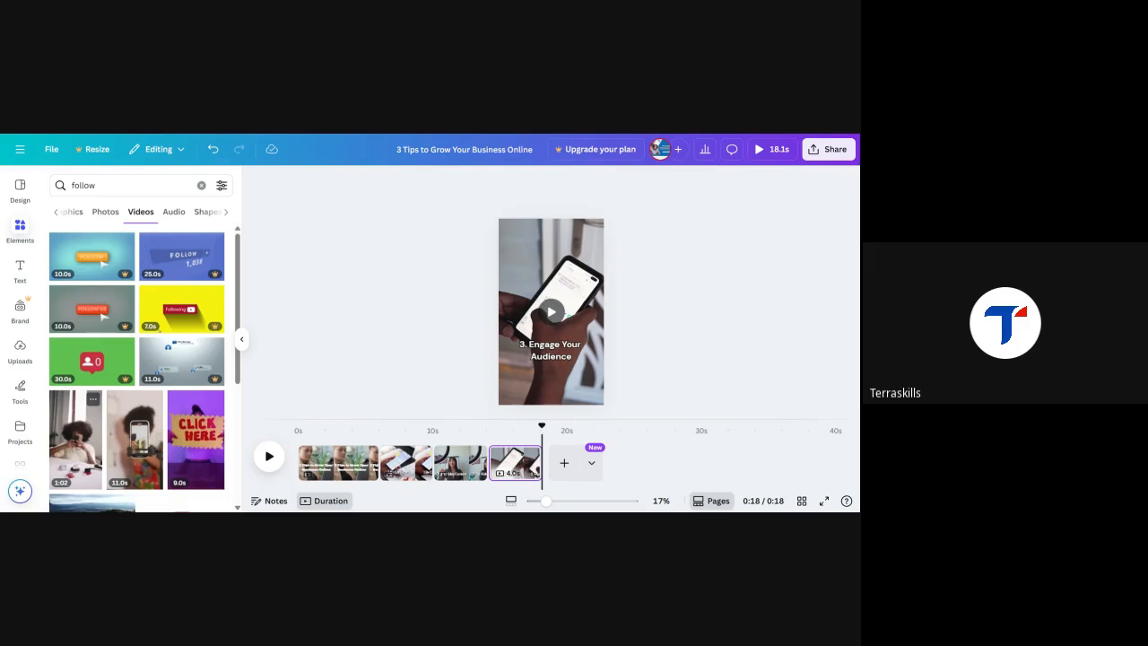
- Try adding the landscape clip of a woman filming herself with a phone to the messaging page, then undo it
scroll(196, 399, "down", 1)
scroll(195, 399, "down", 3)
scroll(196, 399, "down", 3)
scroll(173, 437, "down", 1)
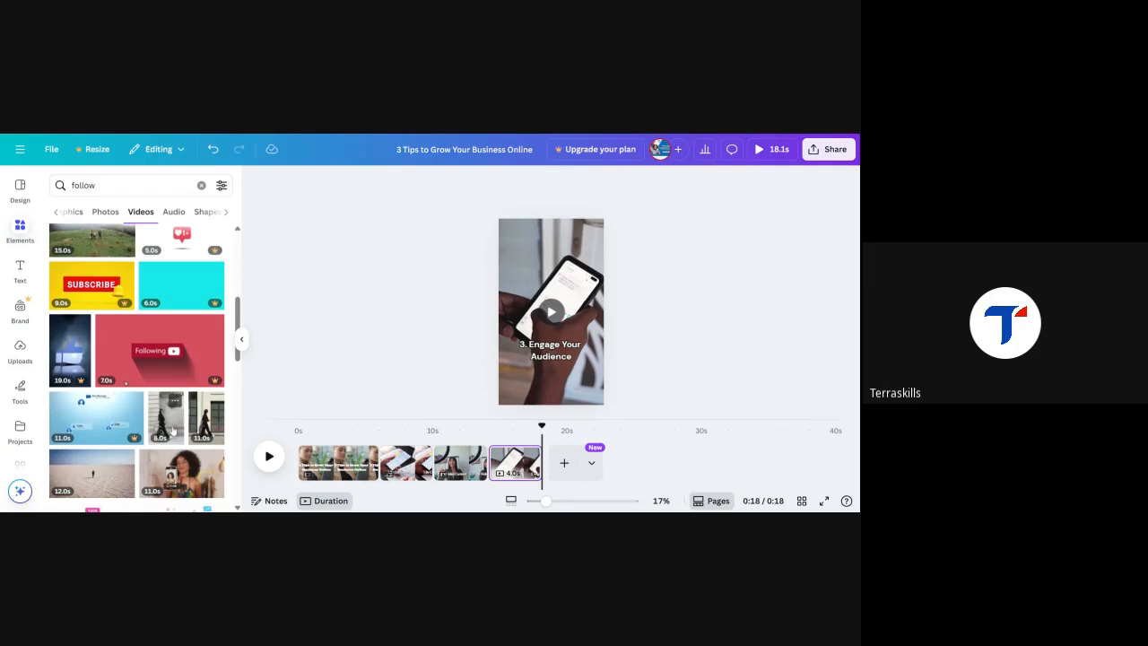
scroll(174, 431, "down", 3)
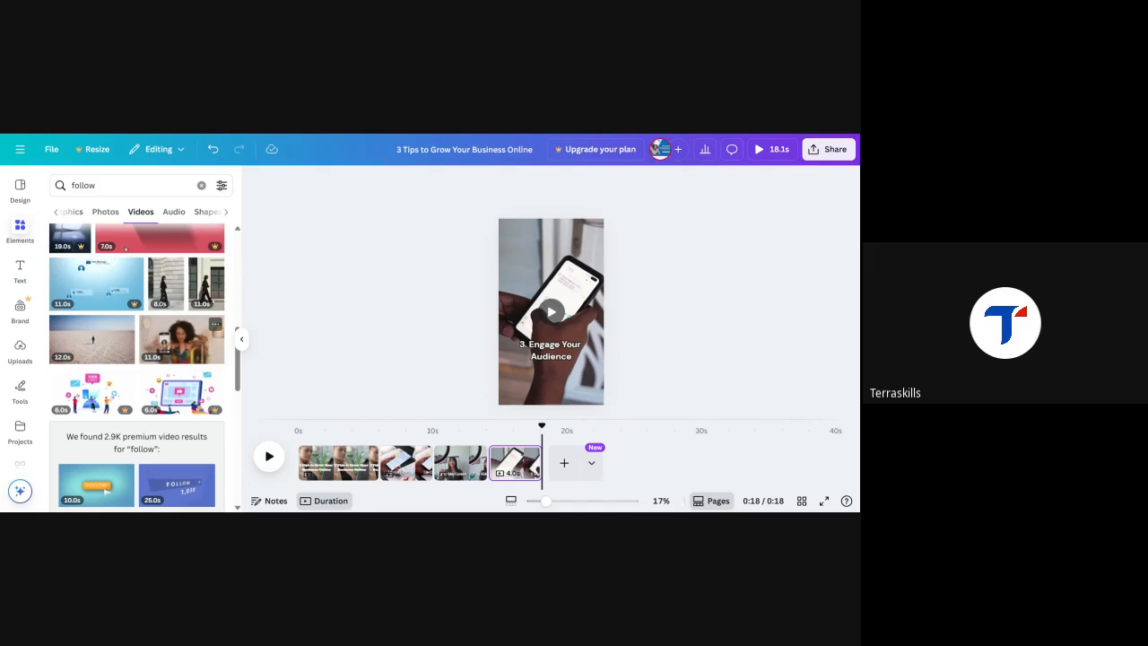
left_click(177, 351)
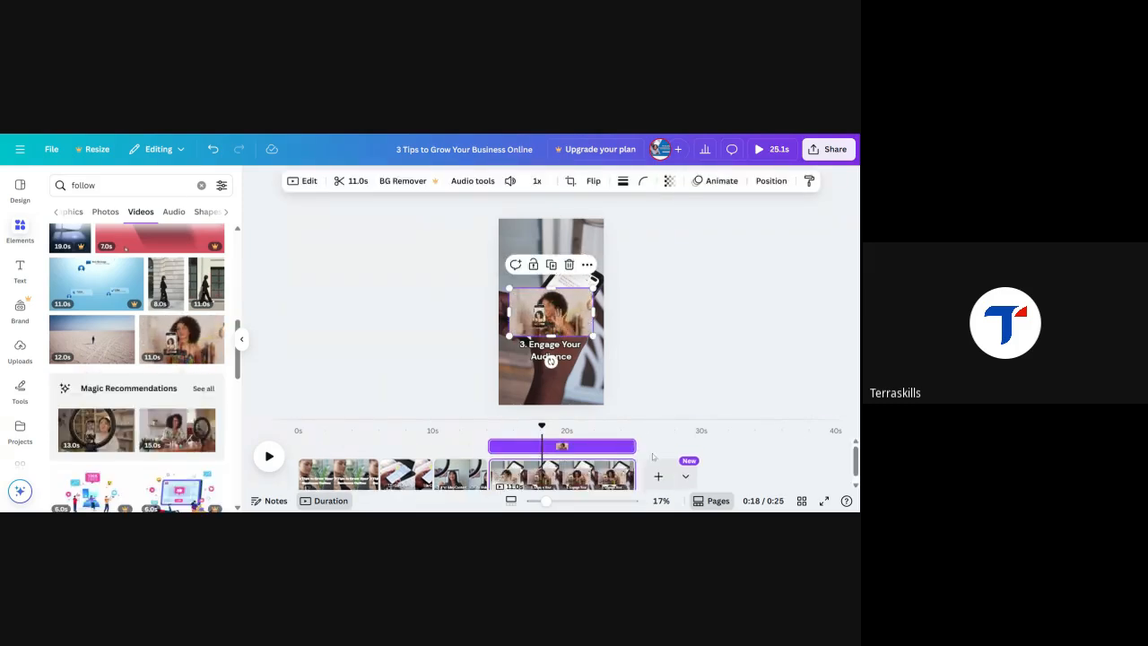
key("ctrl+z")
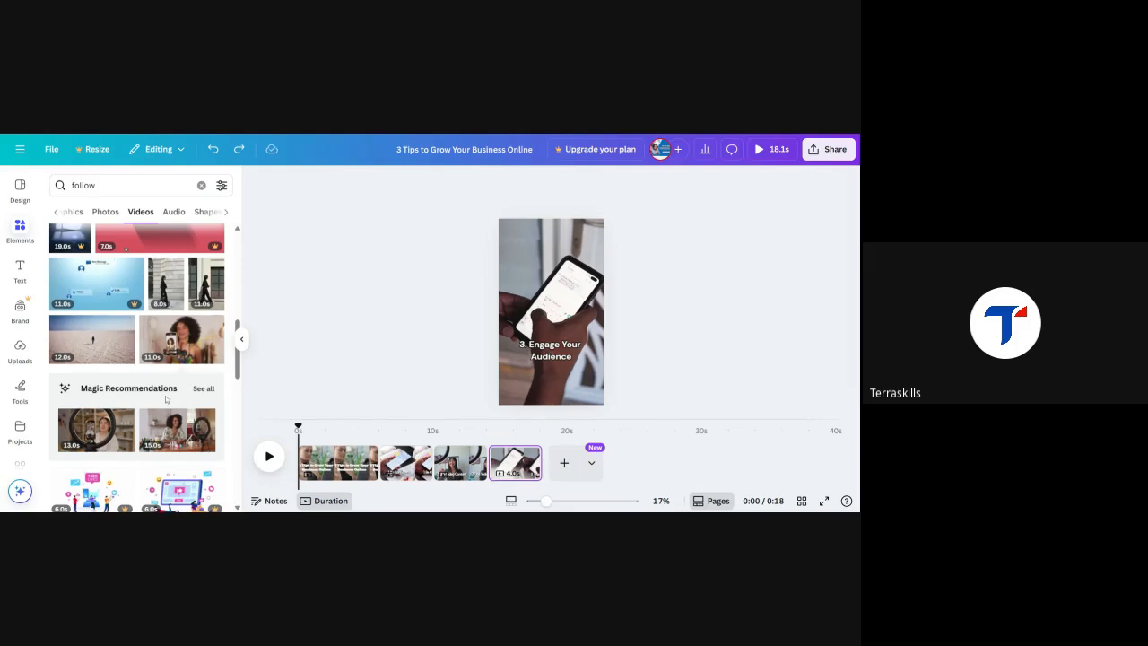
- Try the portrait clip of a woman being filmed by a phone on the messaging page, then undo the insertion
scroll(166, 400, "down", 3)
scroll(166, 400, "up", 5)
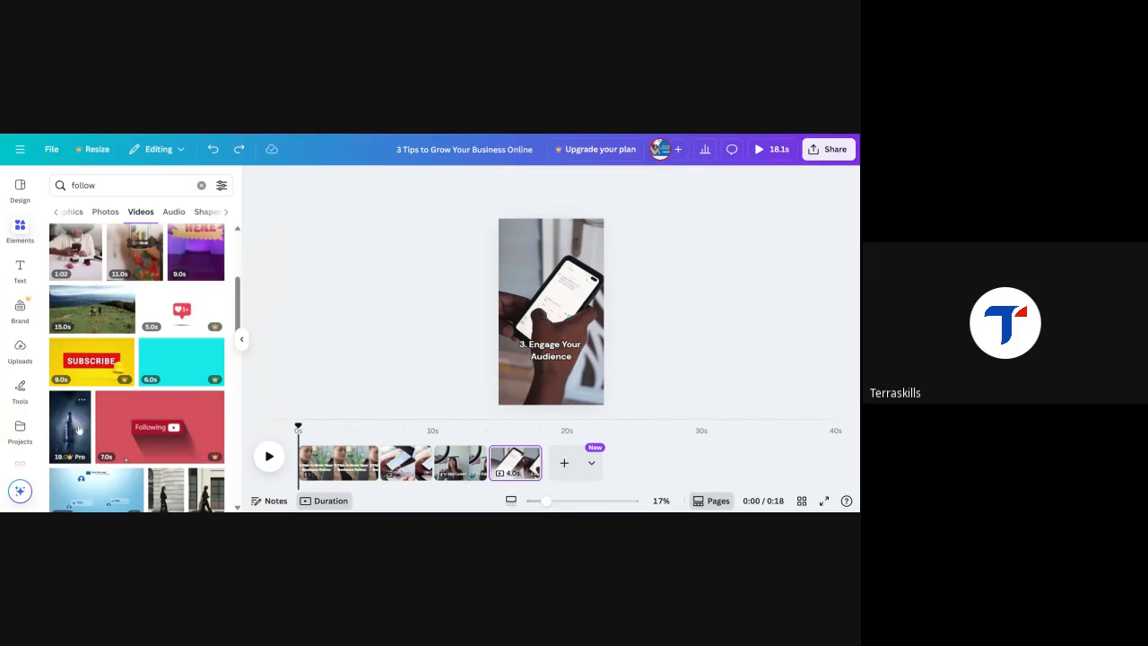
scroll(167, 288, "up", 2)
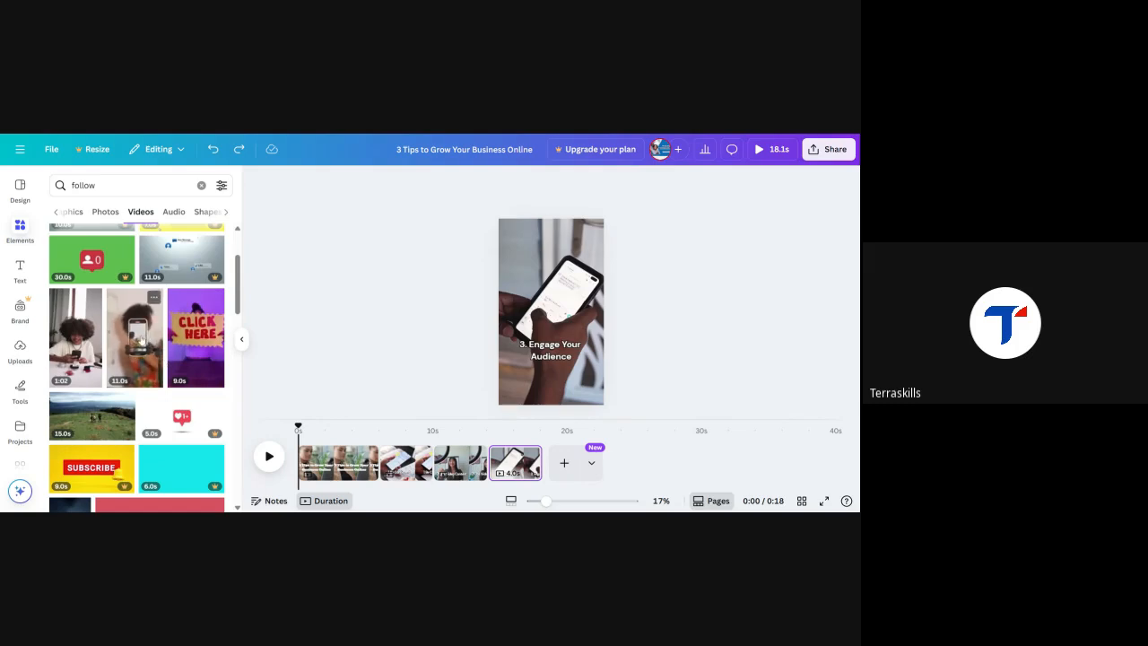
left_click(139, 340)
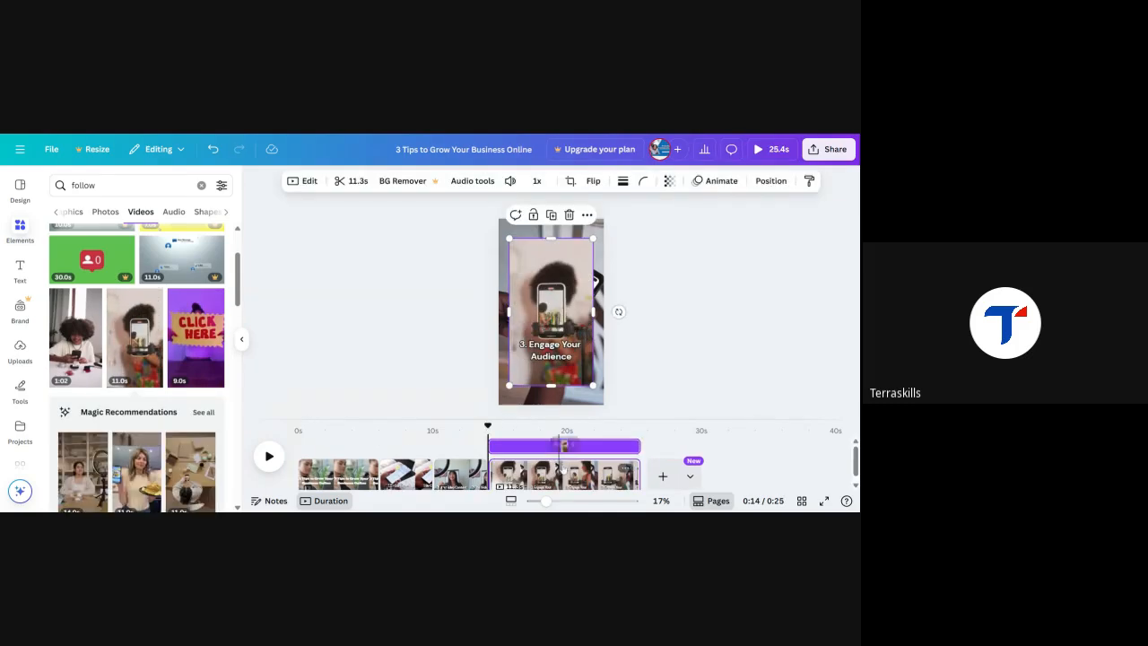
left_click(558, 438)
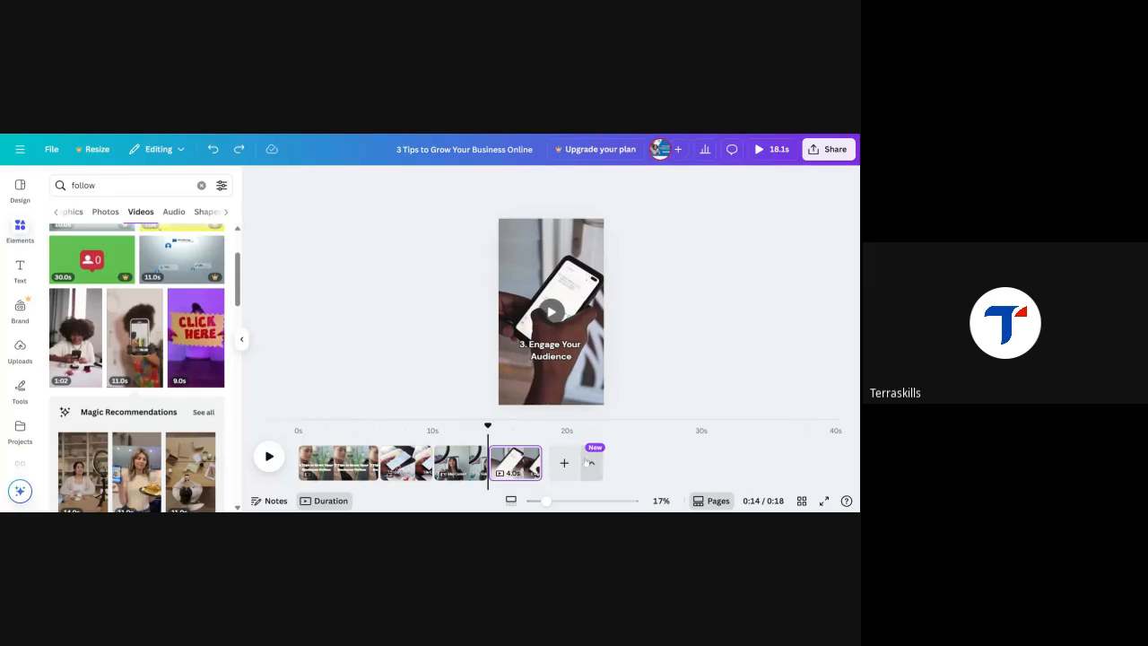
- Add a page after the messaging page and enlarge the portrait clip of a woman being filmed by a phone across it
left_click(564, 463)
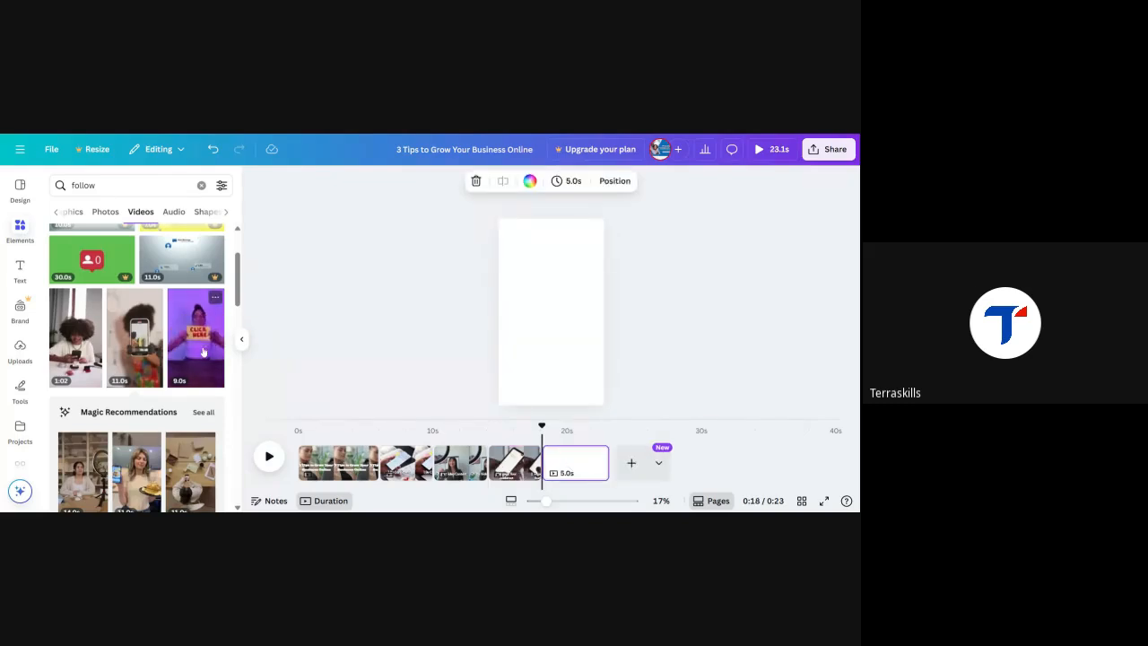
left_click(135, 339)
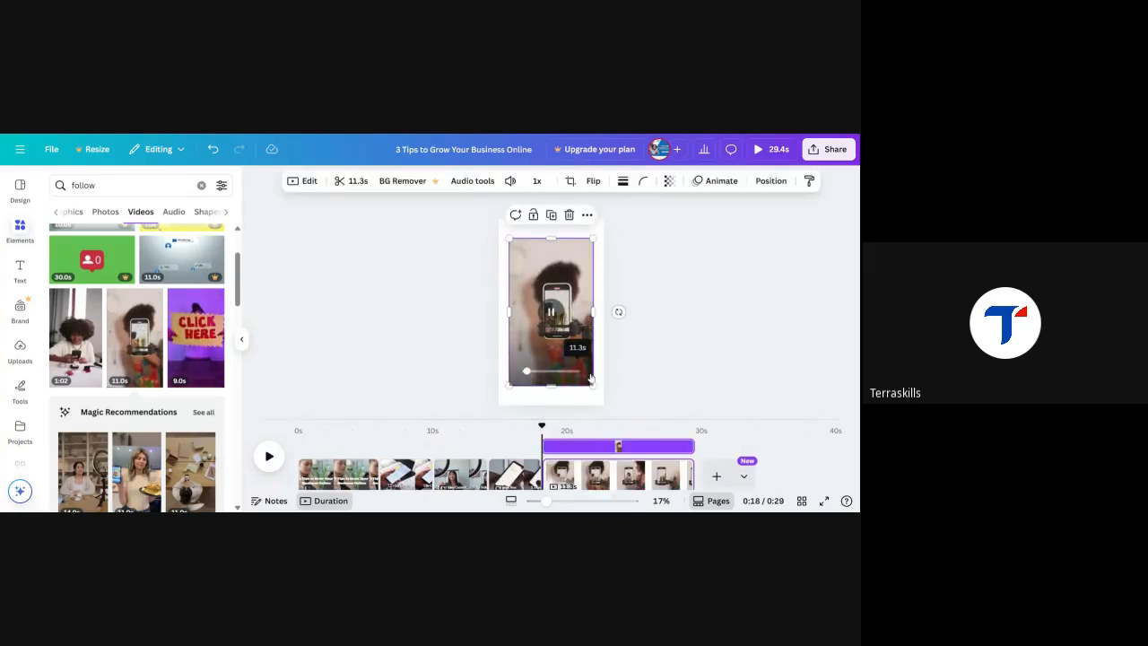
left_click_drag(593, 386, 605, 406)
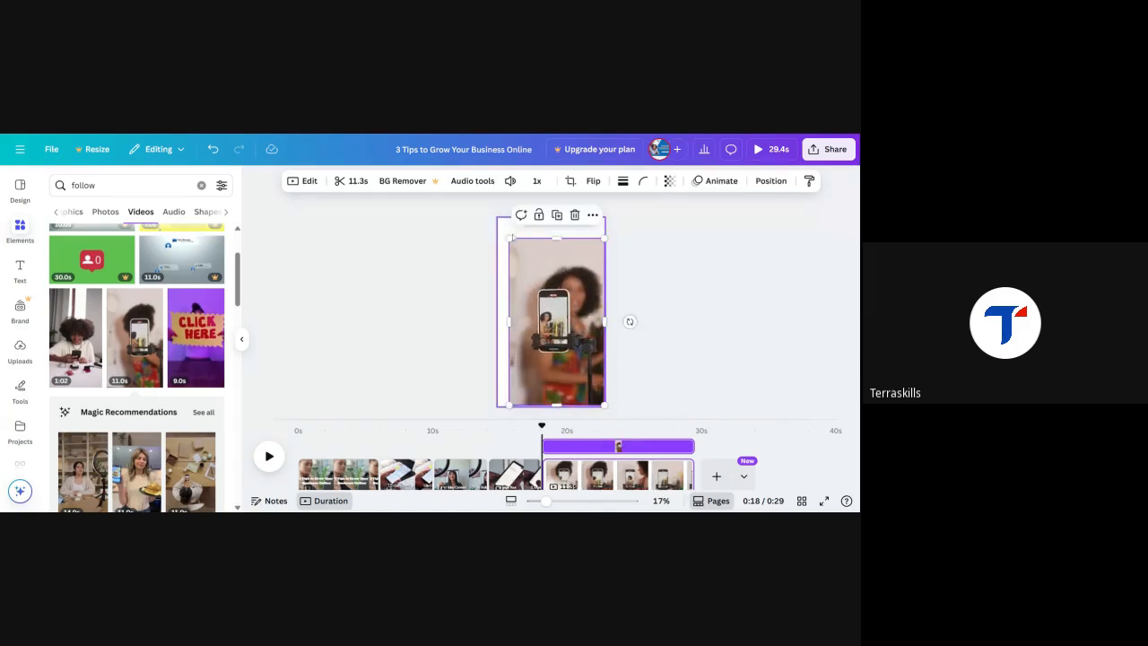
left_click_drag(509, 239, 498, 220)
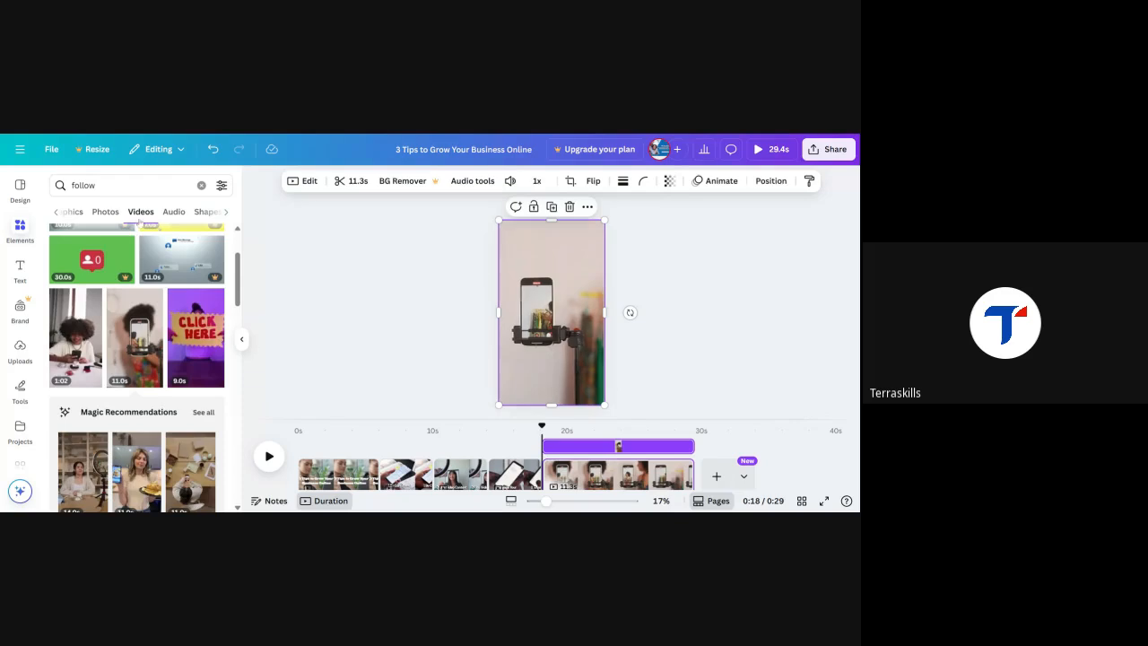
- Add another blank page at the end, try the red "FOLLOW US" button clip enlarged on it, and delete that clip
scroll(100, 362, "up", 2)
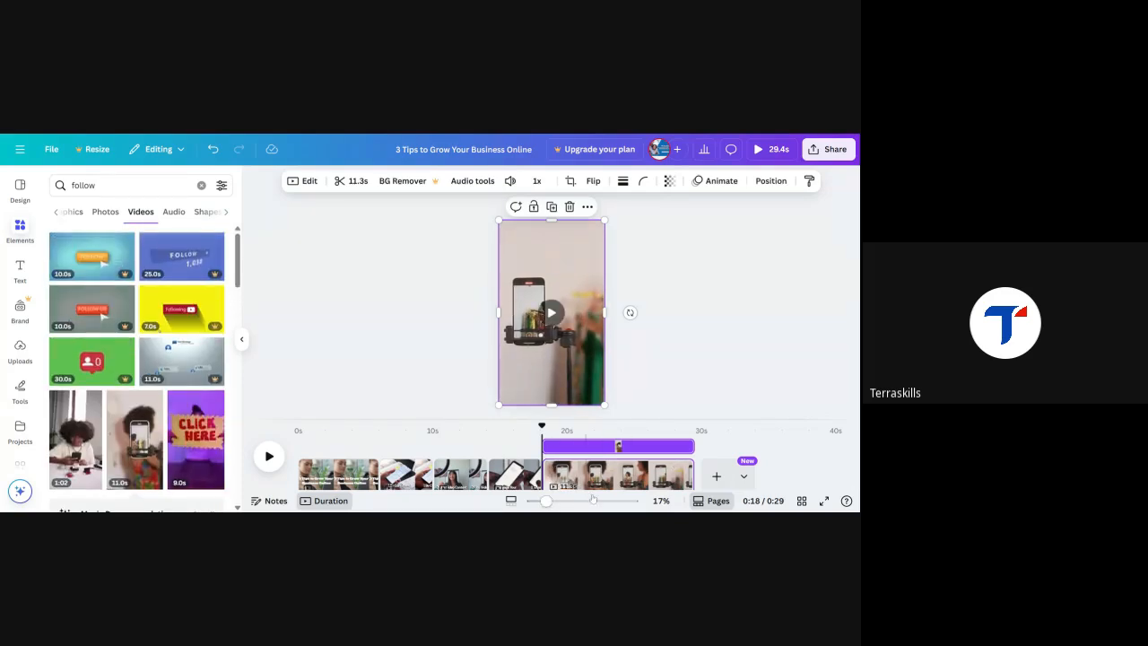
left_click(716, 476)
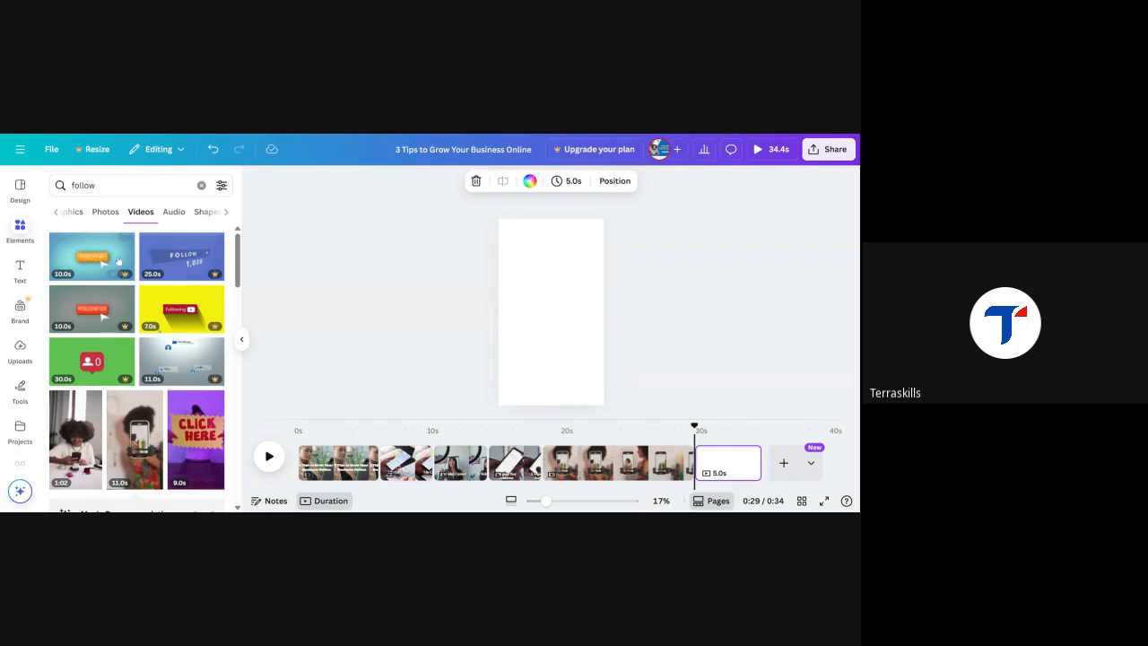
left_click(95, 310)
left_click_drag(590, 337, 703, 397)
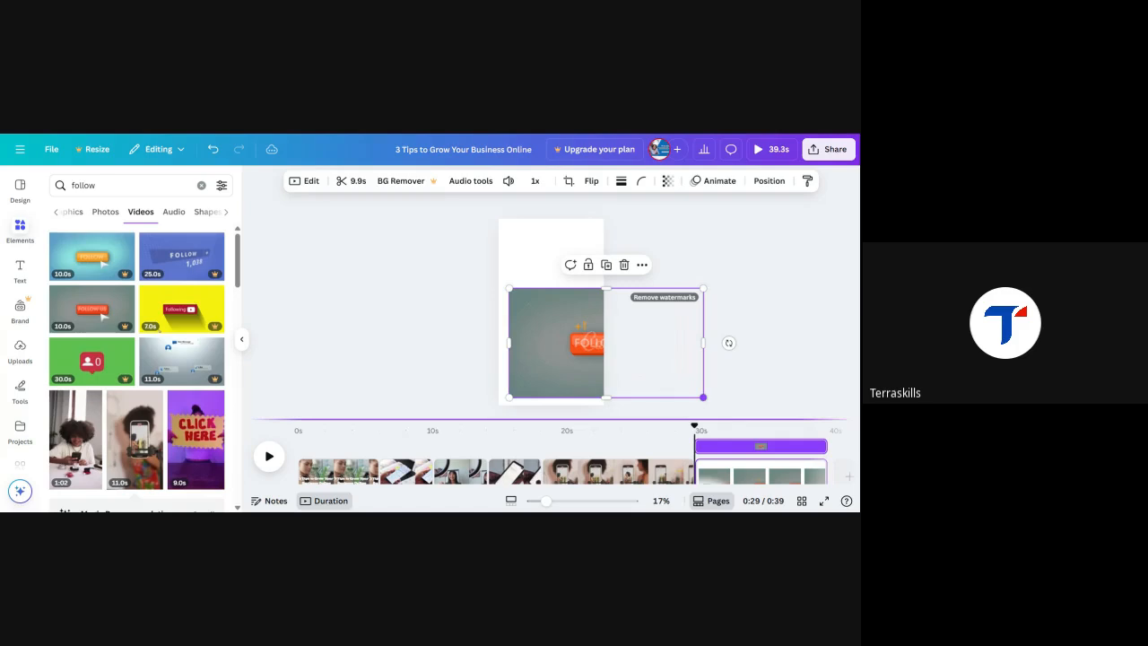
left_click_drag(509, 289, 410, 208)
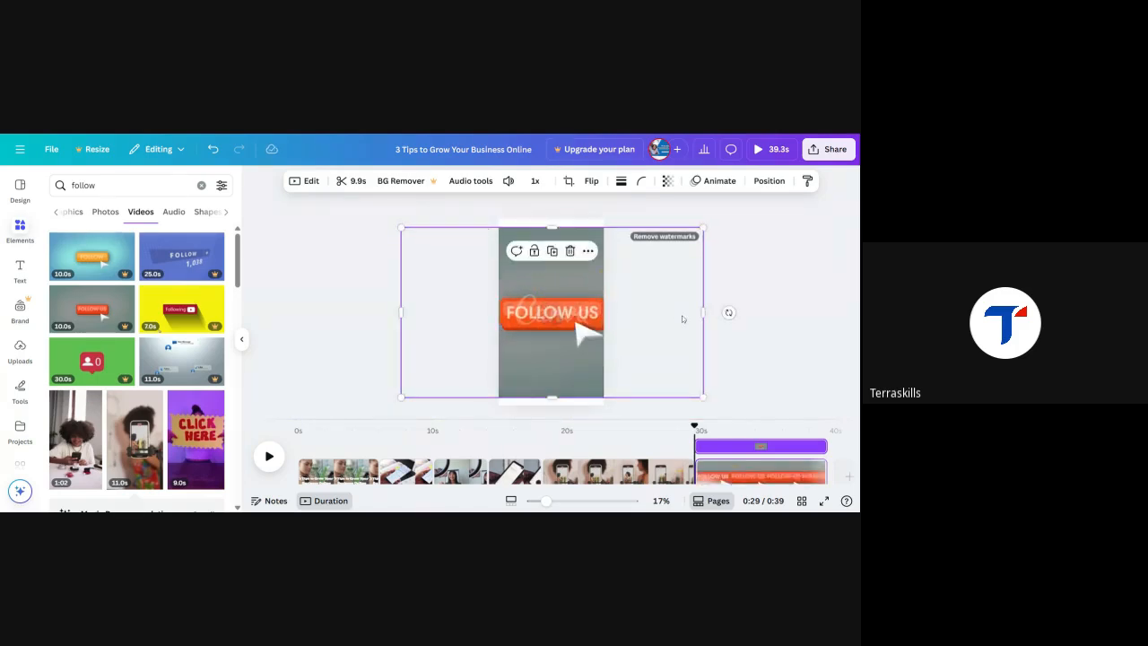
left_click(570, 252)
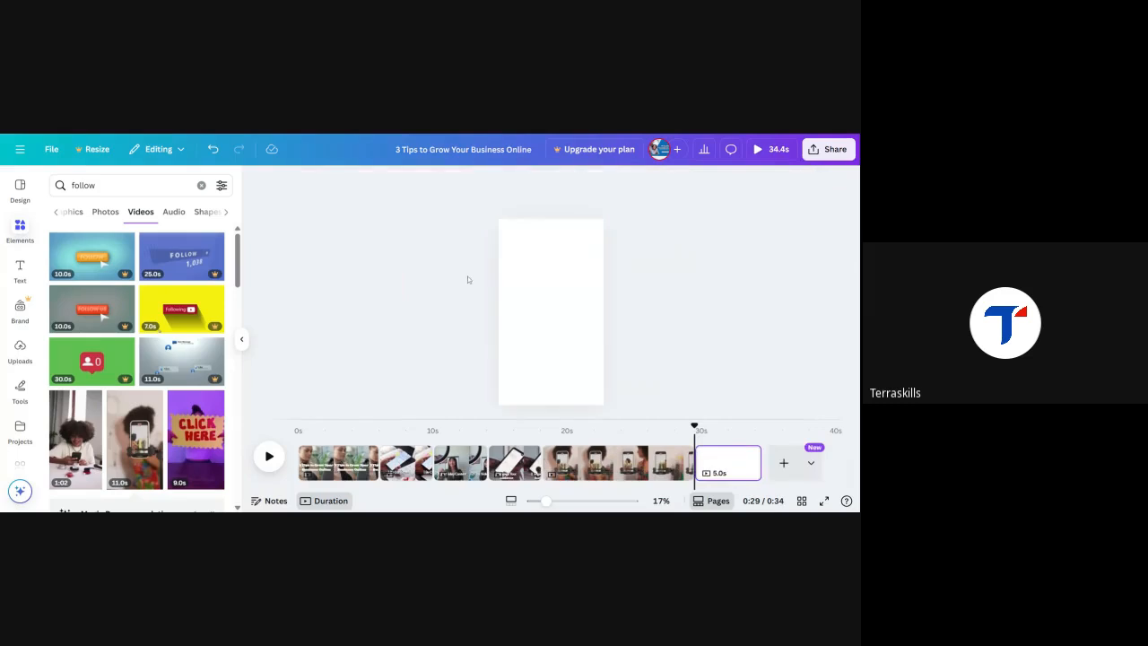
- Preview the phone-filming page and enlarge its clip slightly to cover the gap at the page's upper edge
left_click(591, 434)
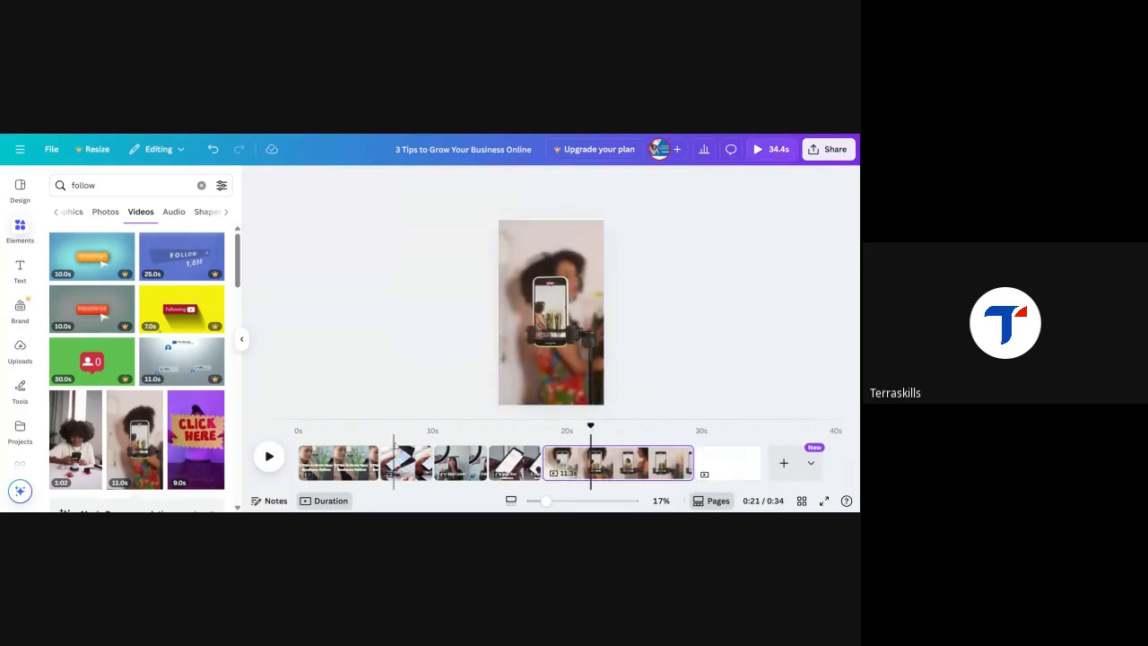
left_click(270, 458)
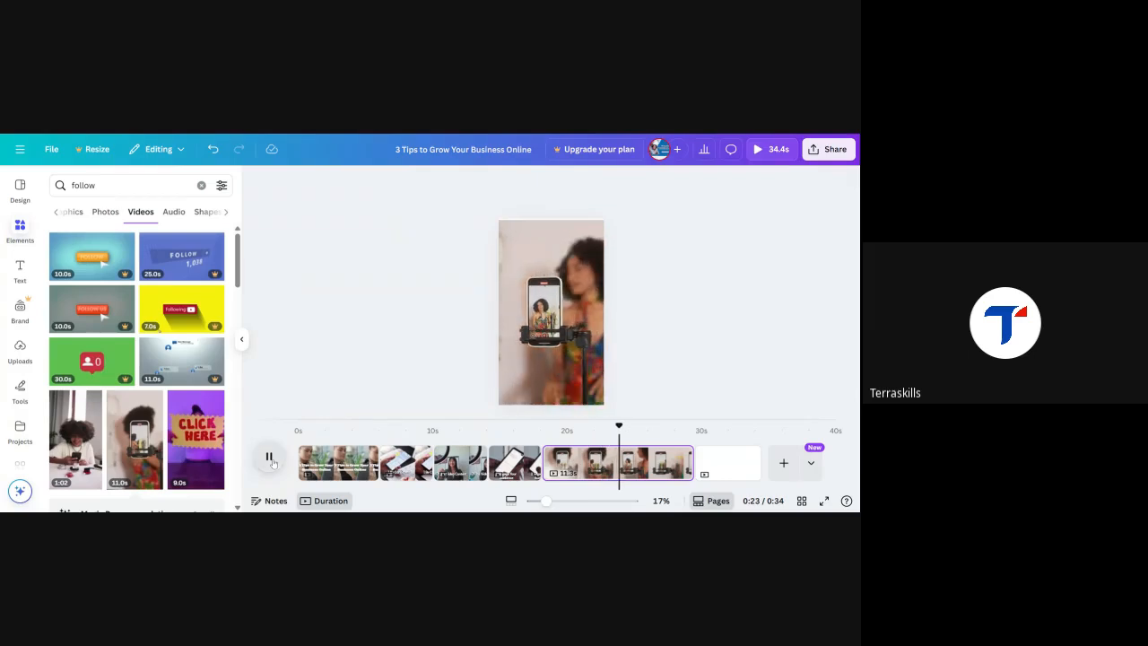
left_click(270, 458)
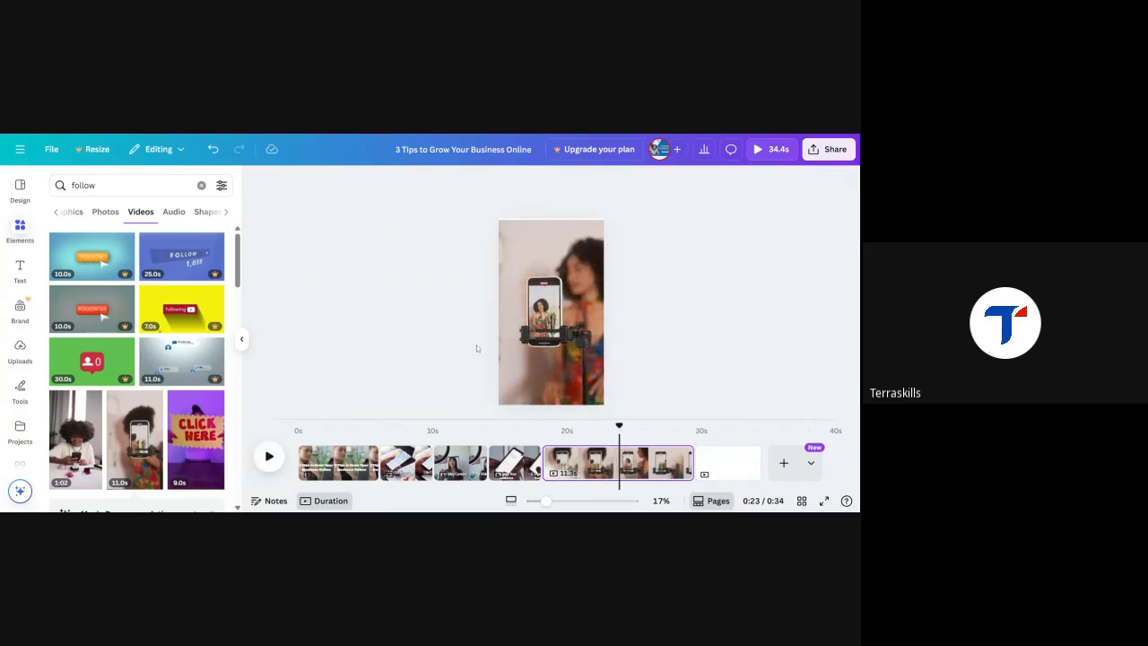
left_click(546, 272)
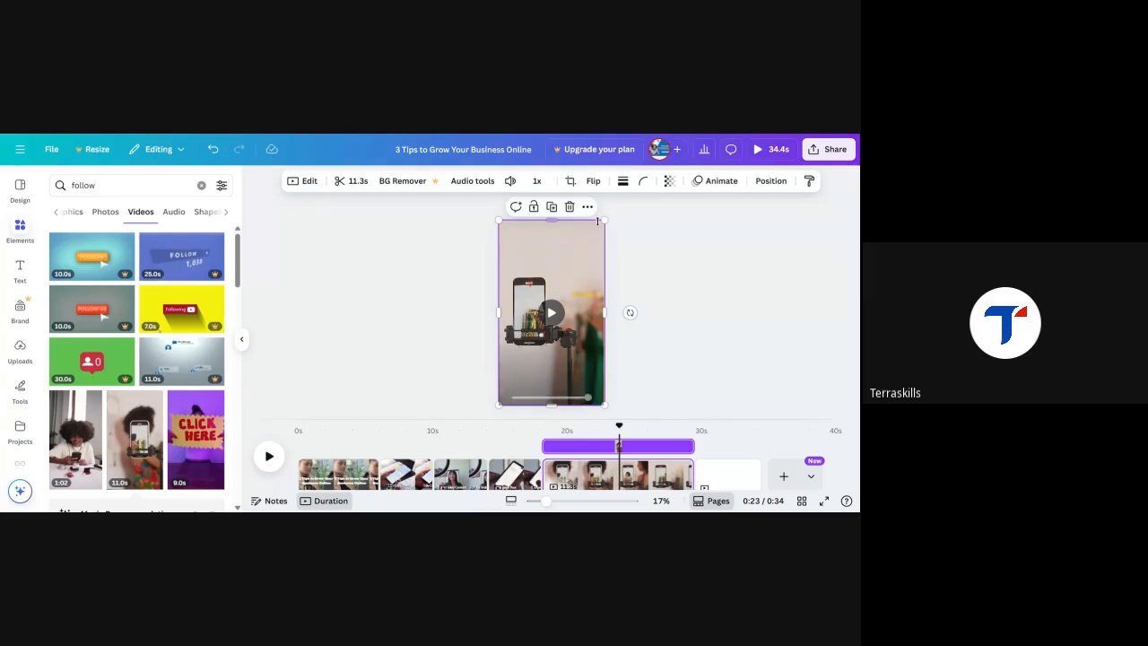
left_click_drag(604, 220, 607, 218)
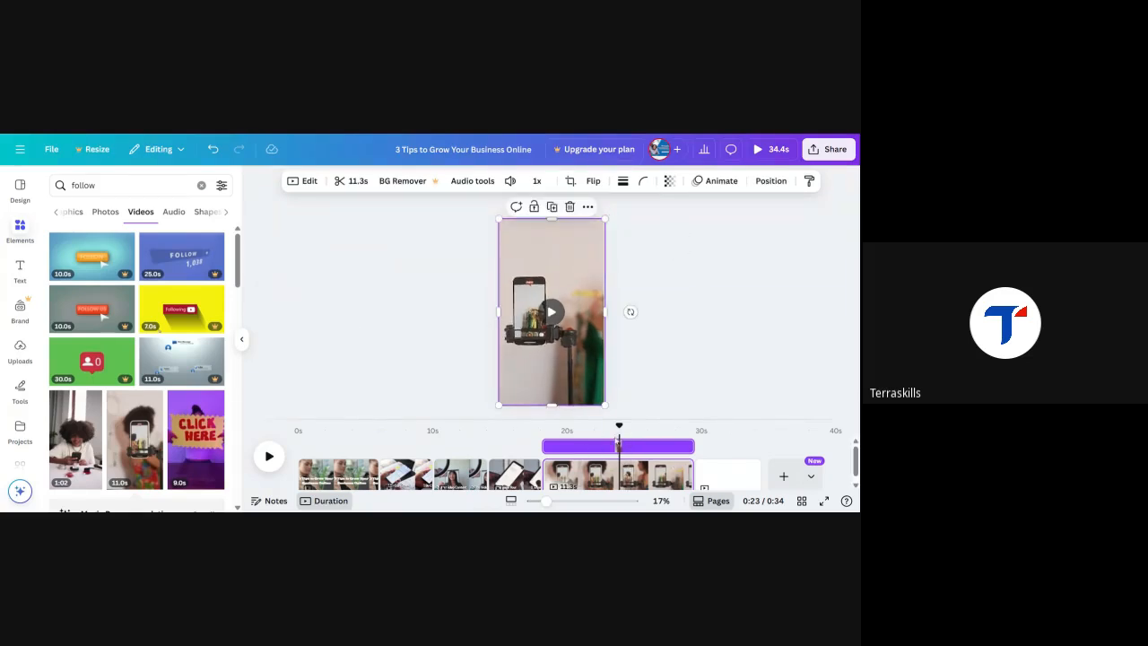
left_click_drag(619, 427, 579, 427)
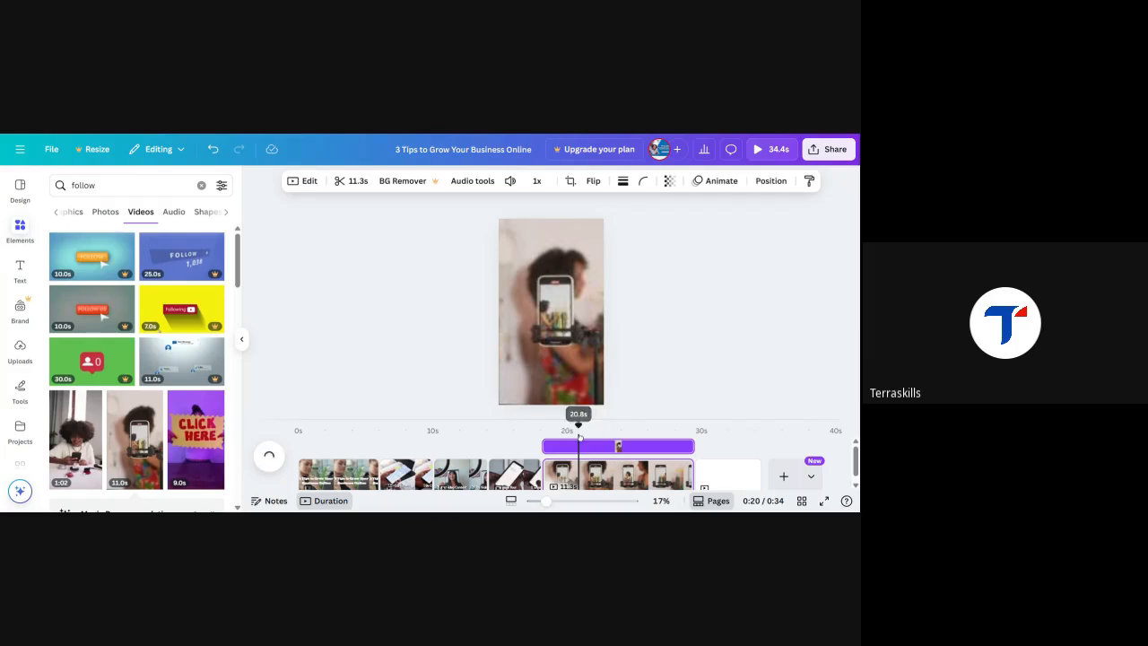
- Copy the "3. Engage Your Audience" caption onto the phone-filming page and shift it slightly up and to the right
left_click(516, 460)
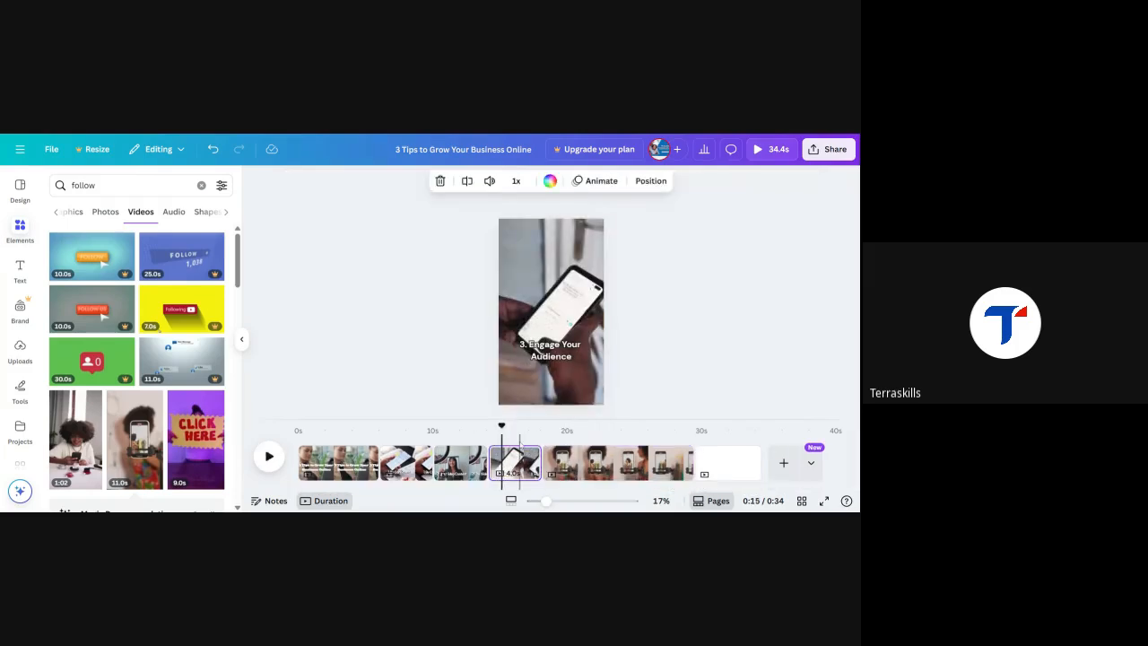
left_click(557, 367)
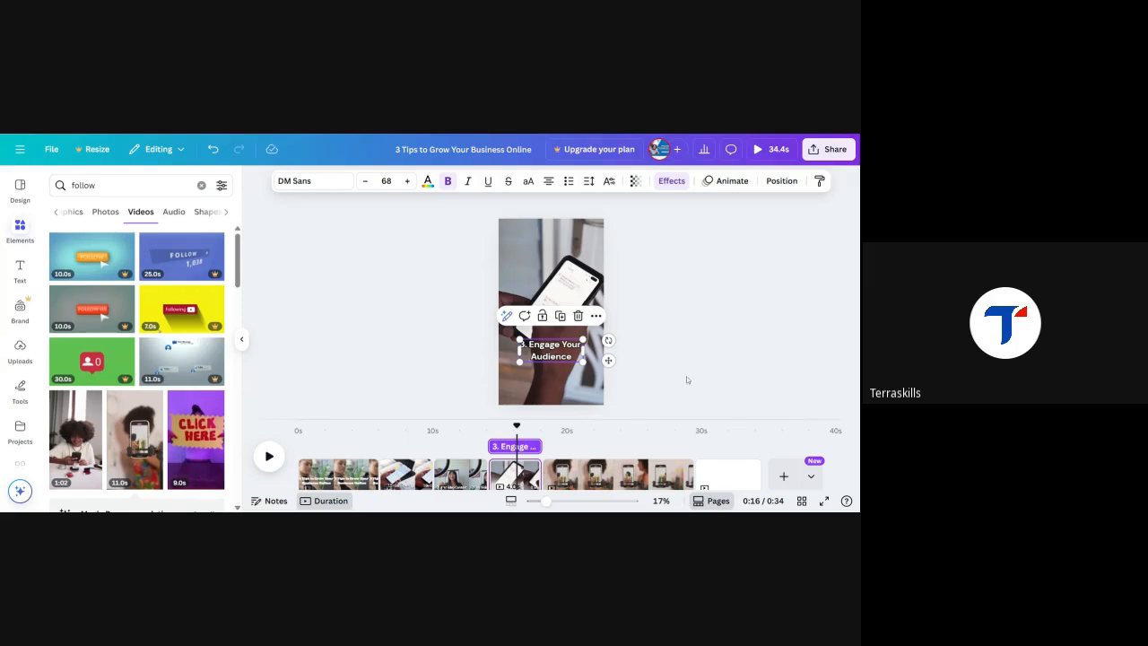
left_click(618, 458)
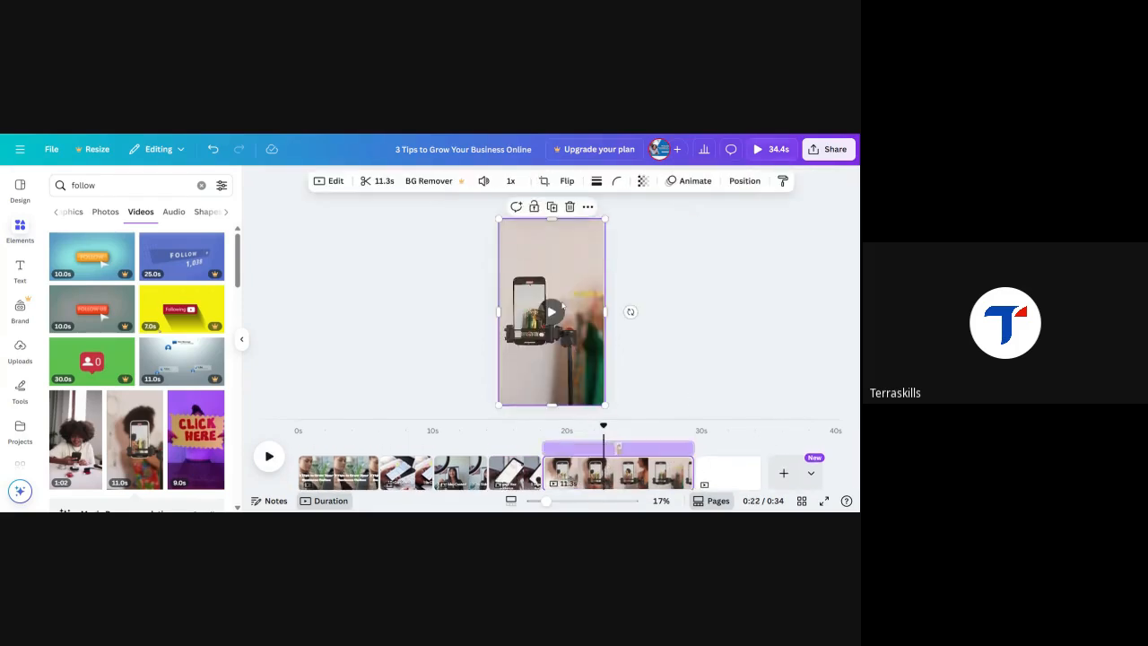
key("ctrl+v")
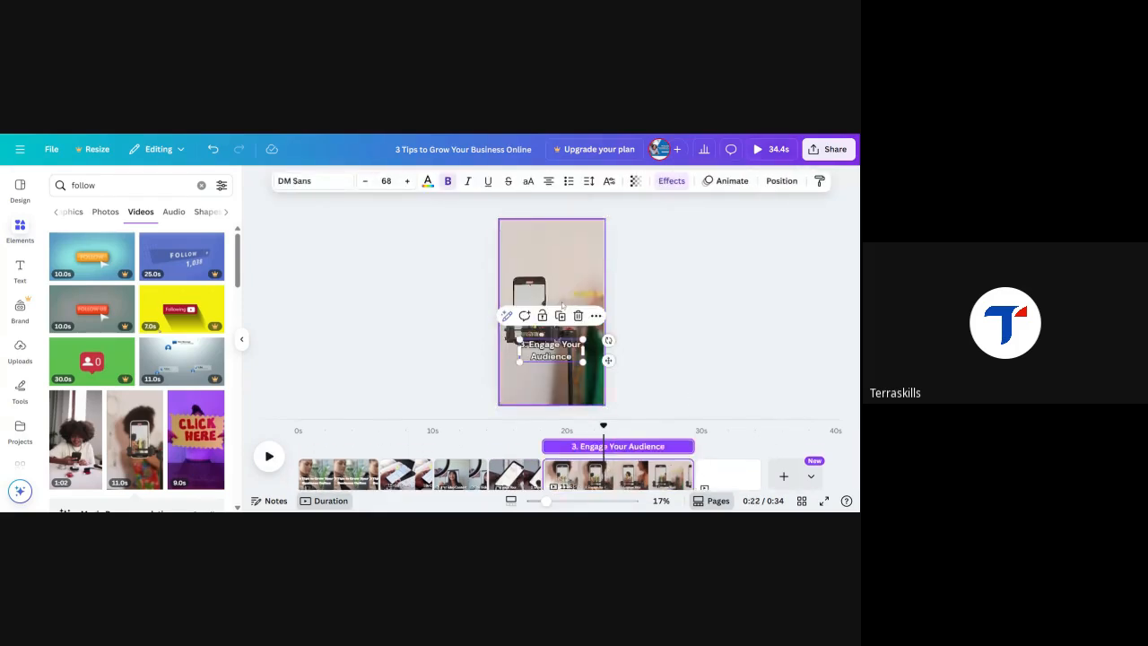
mouse_move(571, 362)
left_mouse_down()
mouse_move(543, 357)
mouse_move(581, 353)
left_mouse_up()
- Change the copied caption on the phone-filming page to "Follow us for more tips!" and move it up and to the left over the phone
double_click(580, 351)
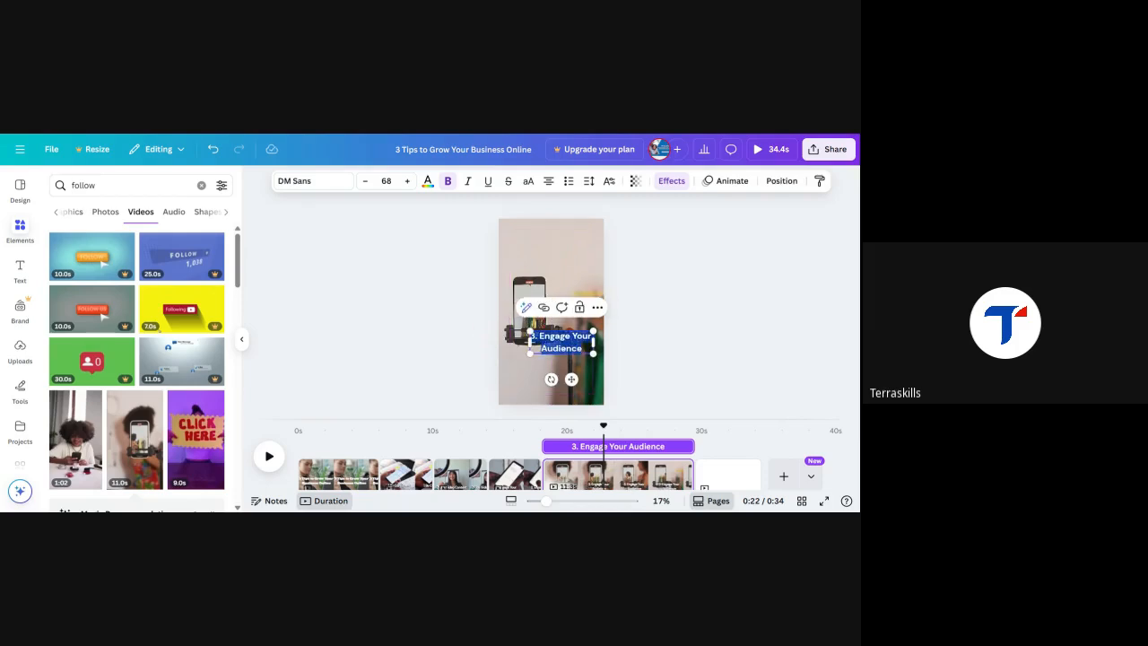
type("Foll")
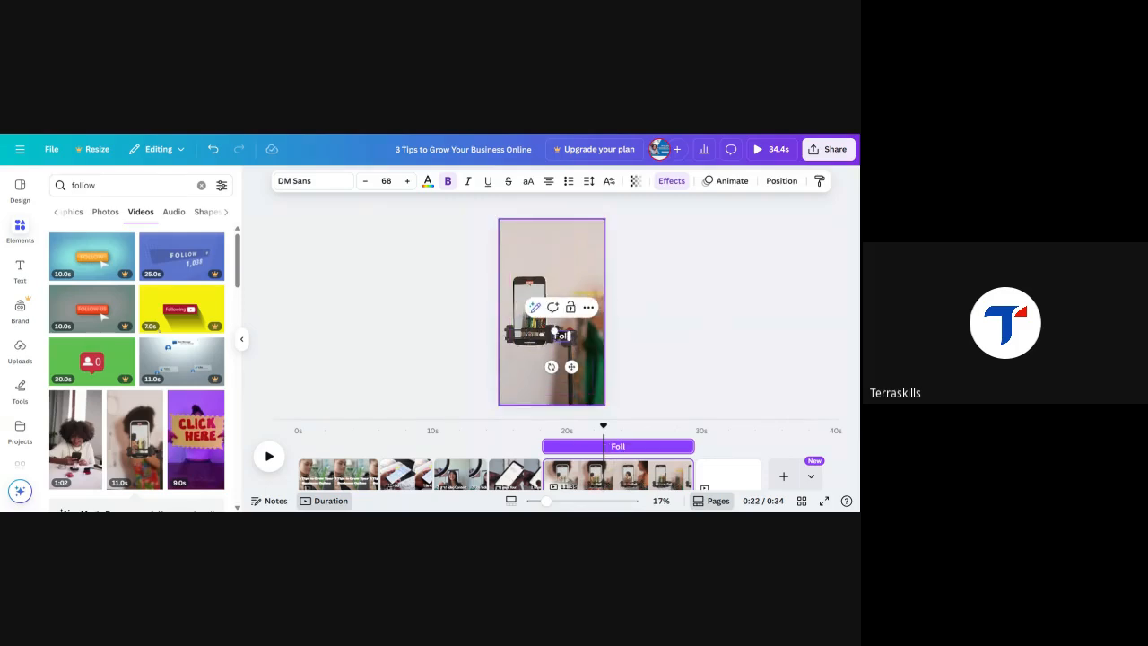
type("ow us for moe")
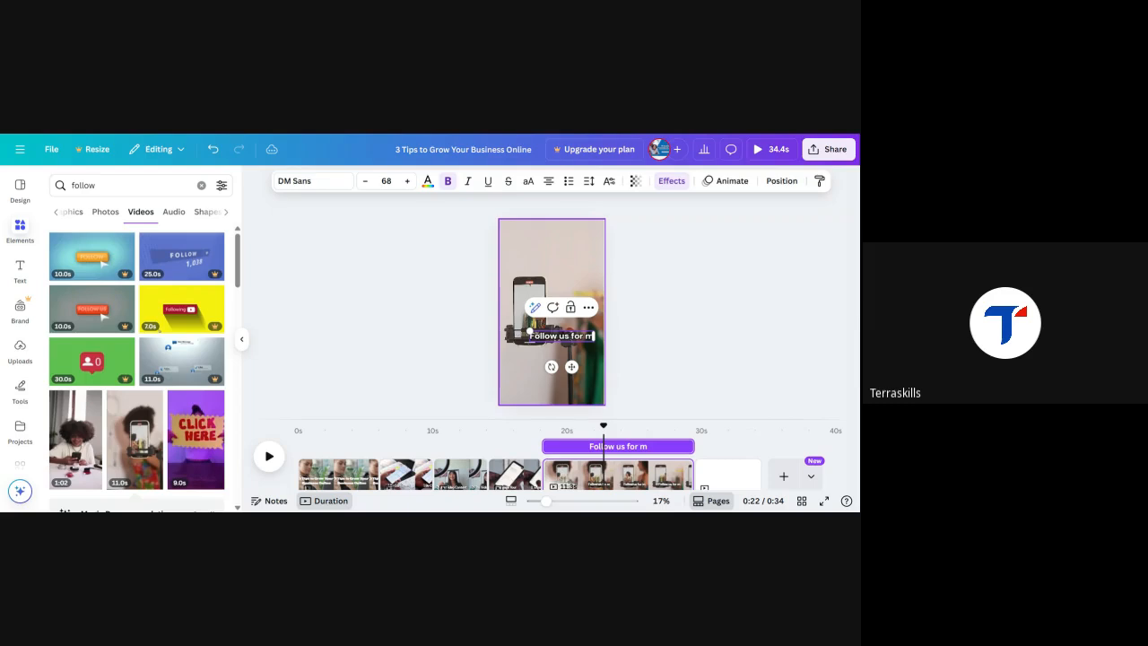
key("BackSpace")
key("BackSpace")
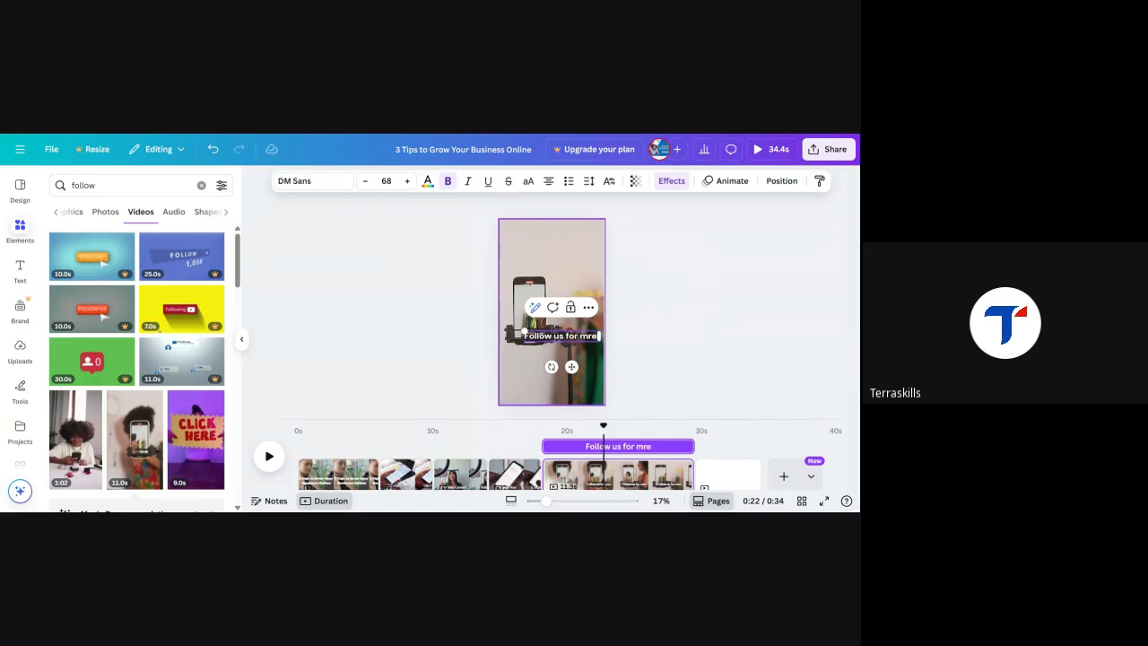
type("ore t")
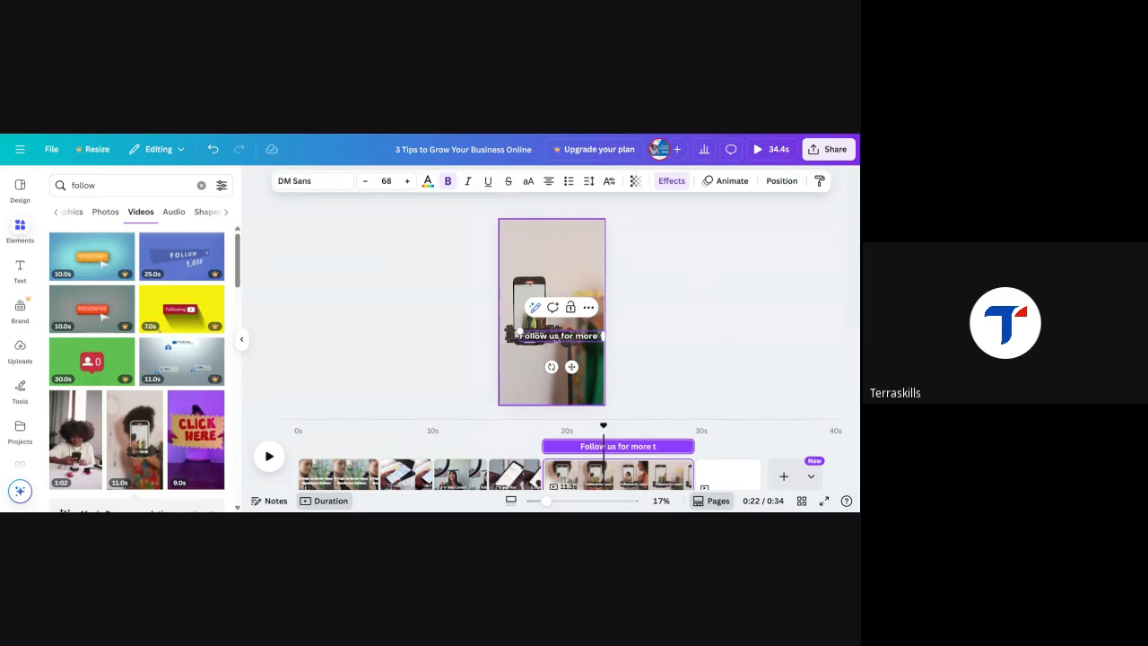
type("ips!")
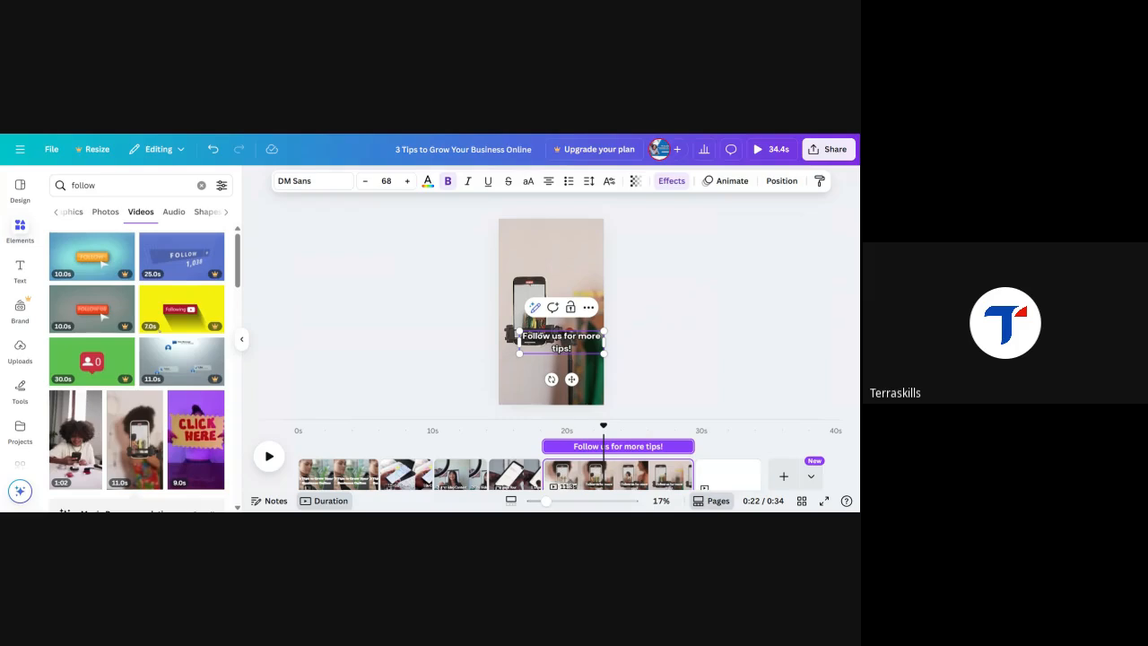
left_click(635, 350)
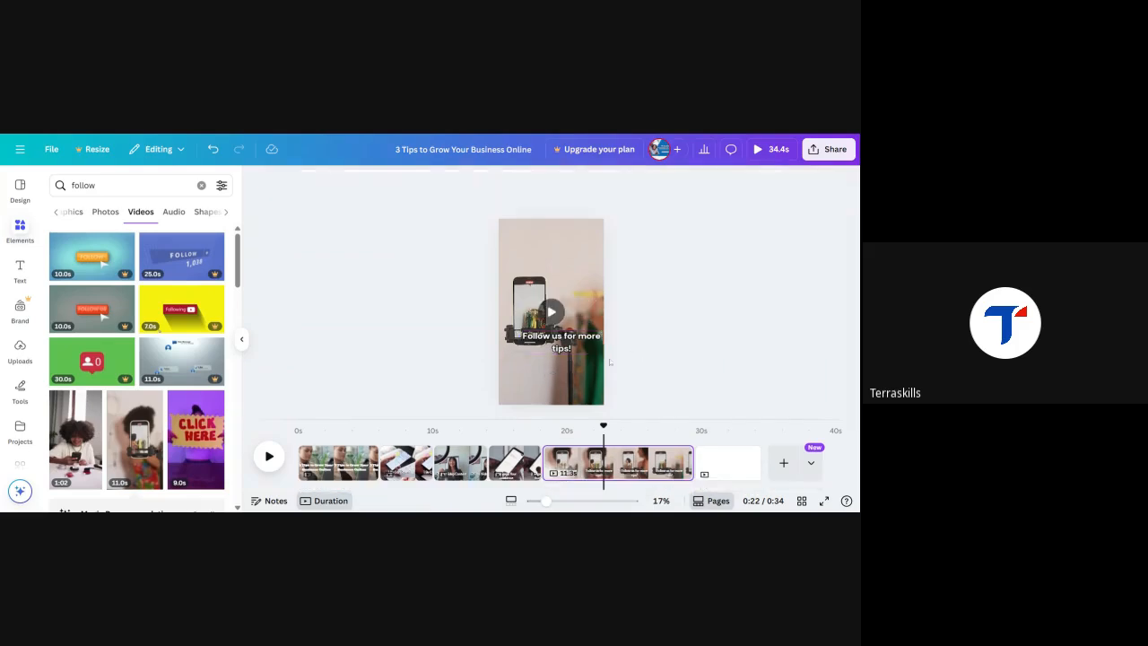
left_click(571, 349)
left_click_drag(571, 348, 555, 321)
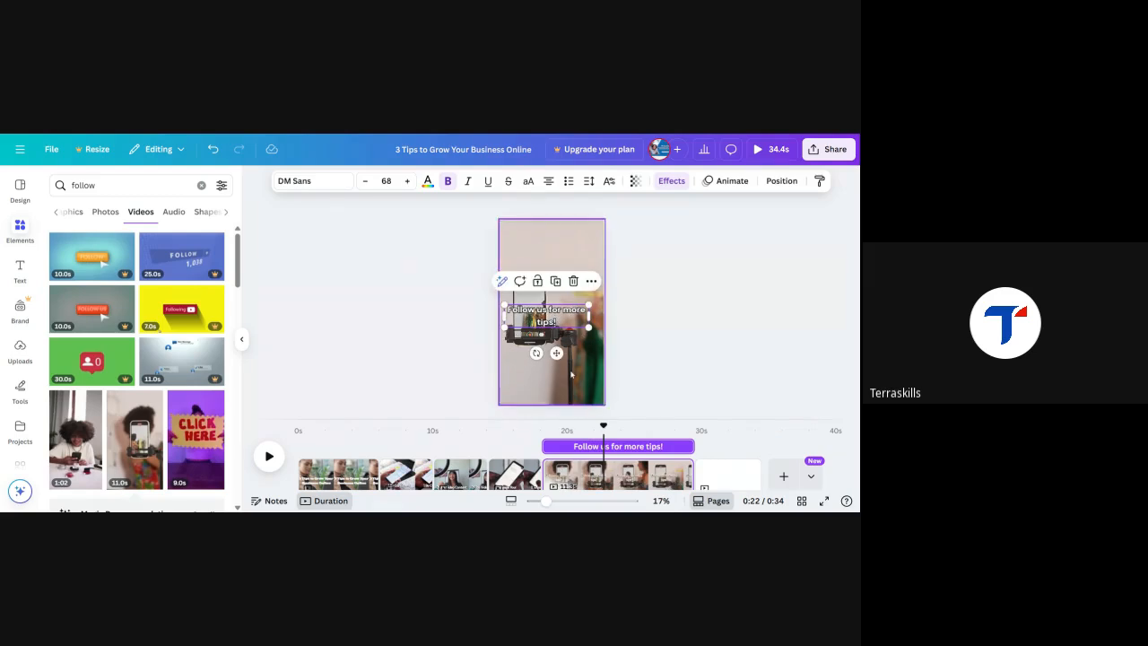
- Examine the filters available for the phone-filming clip and scrub through its page on the timeline
left_click(571, 374)
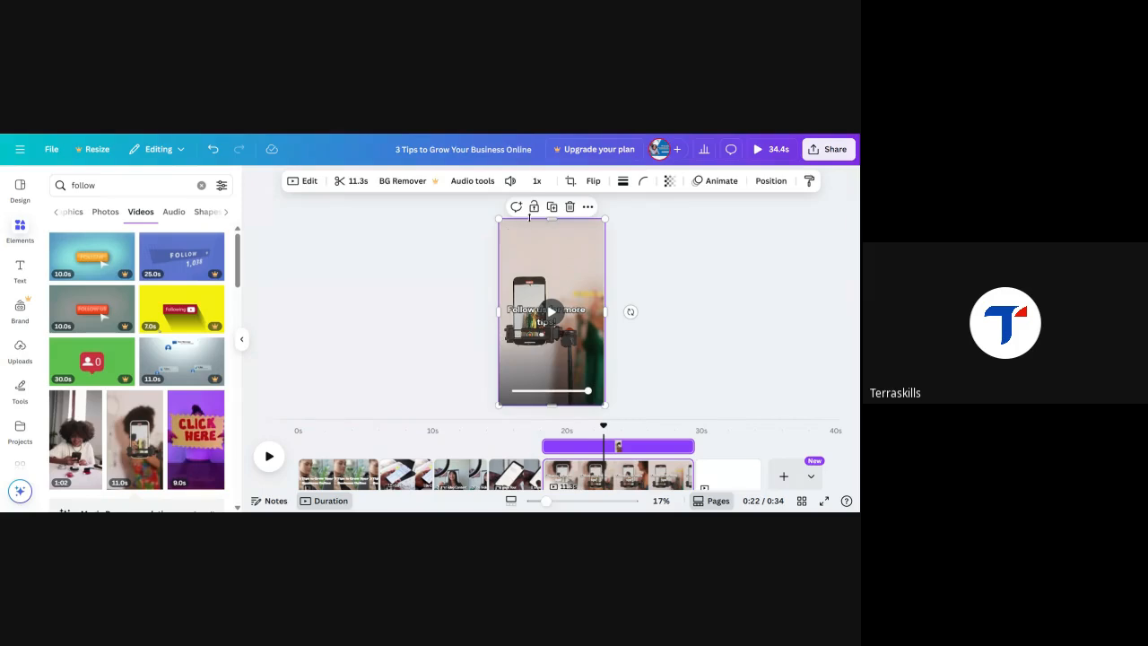
left_click(319, 180)
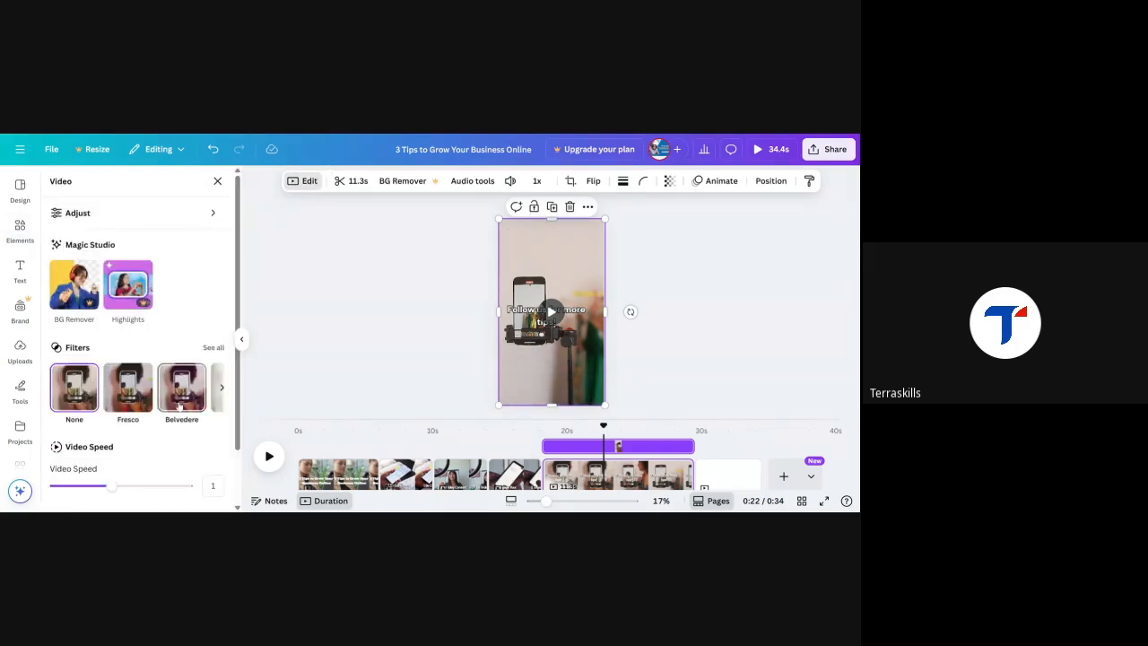
scroll(193, 423, "down", 1)
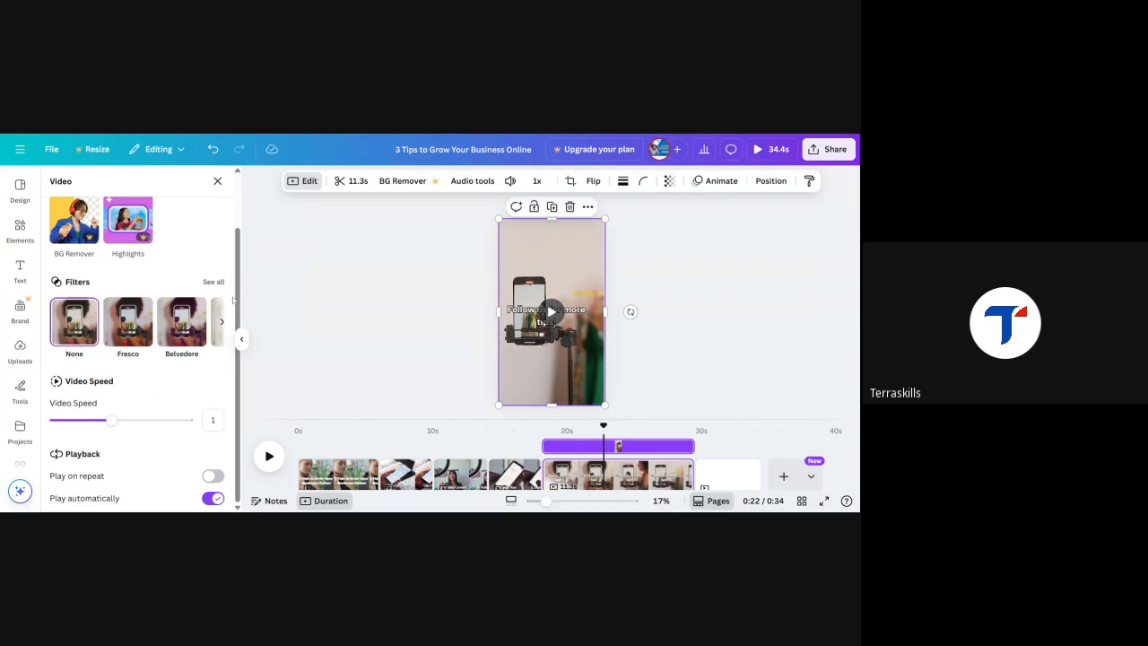
left_click(224, 331)
scroll(175, 340, "right", 3)
scroll(175, 340, "right", 3)
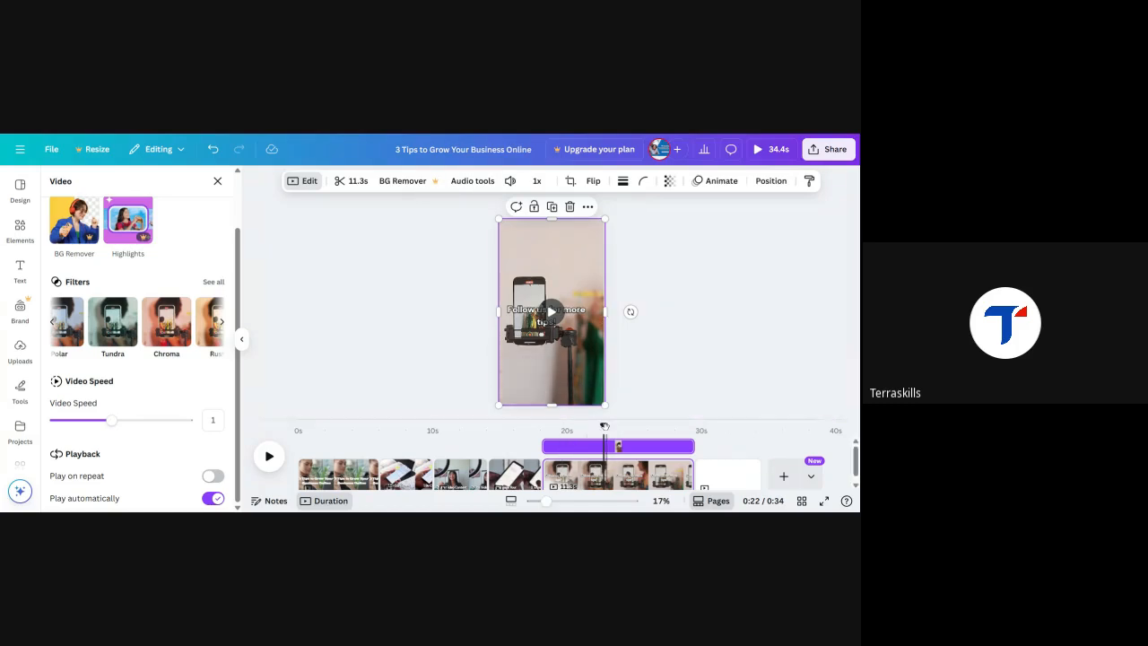
left_click(604, 427)
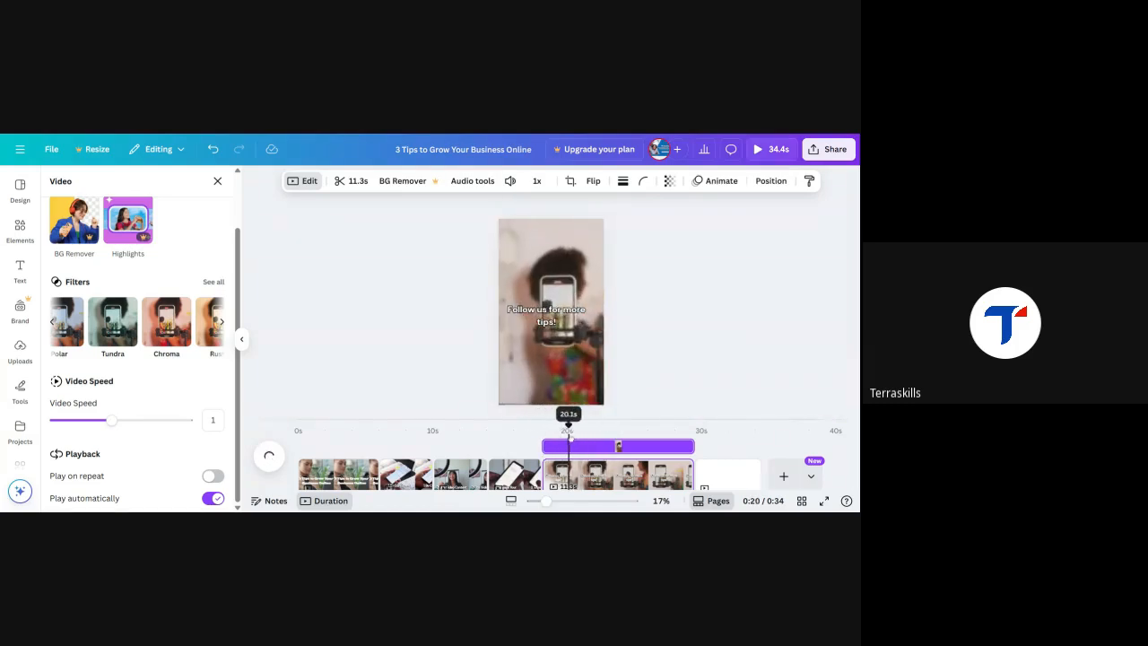
left_click_drag(605, 436, 663, 436)
- Delete the blank final page and shorten the phone-filming page to 5.0 s
left_click(671, 483)
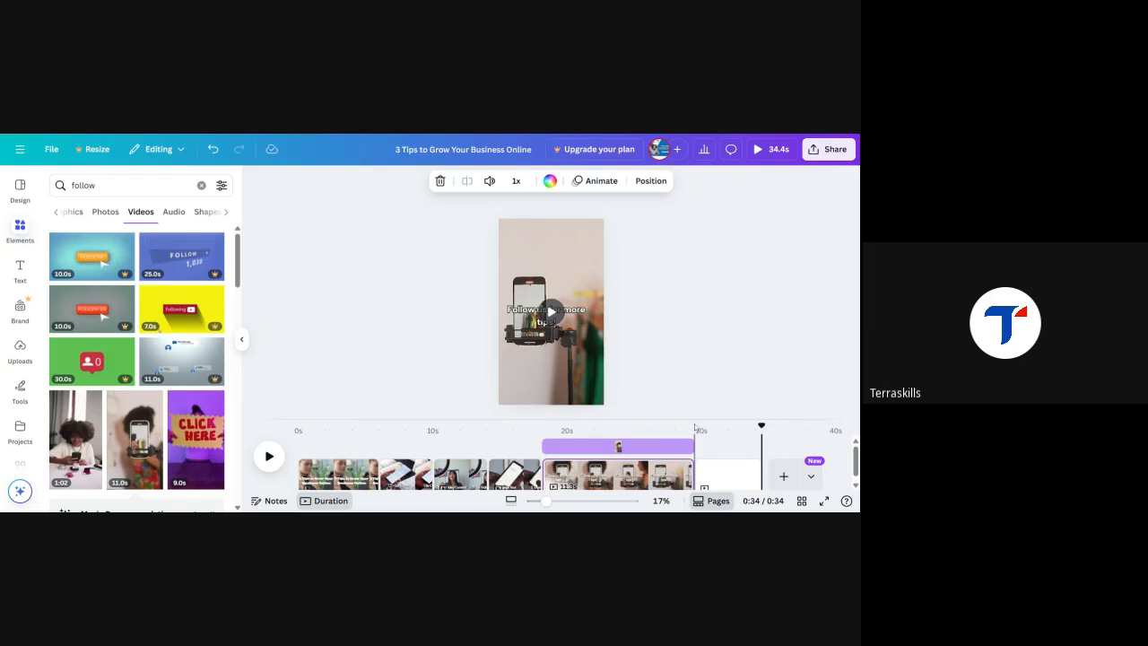
left_click(679, 305)
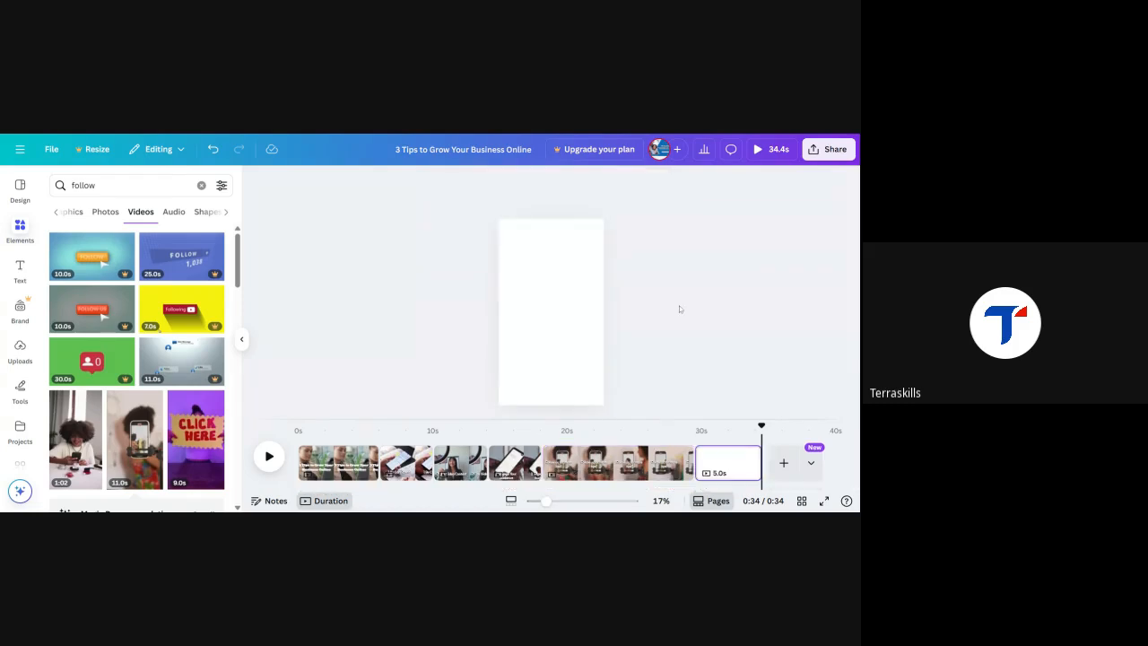
left_click(746, 455)
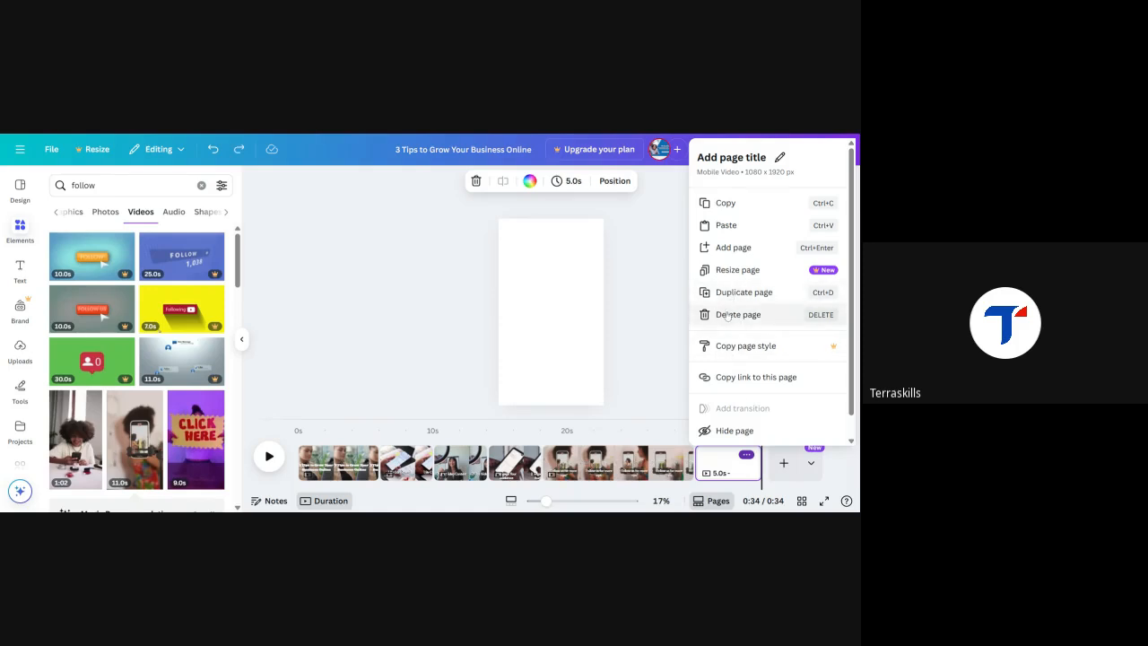
left_click(728, 314)
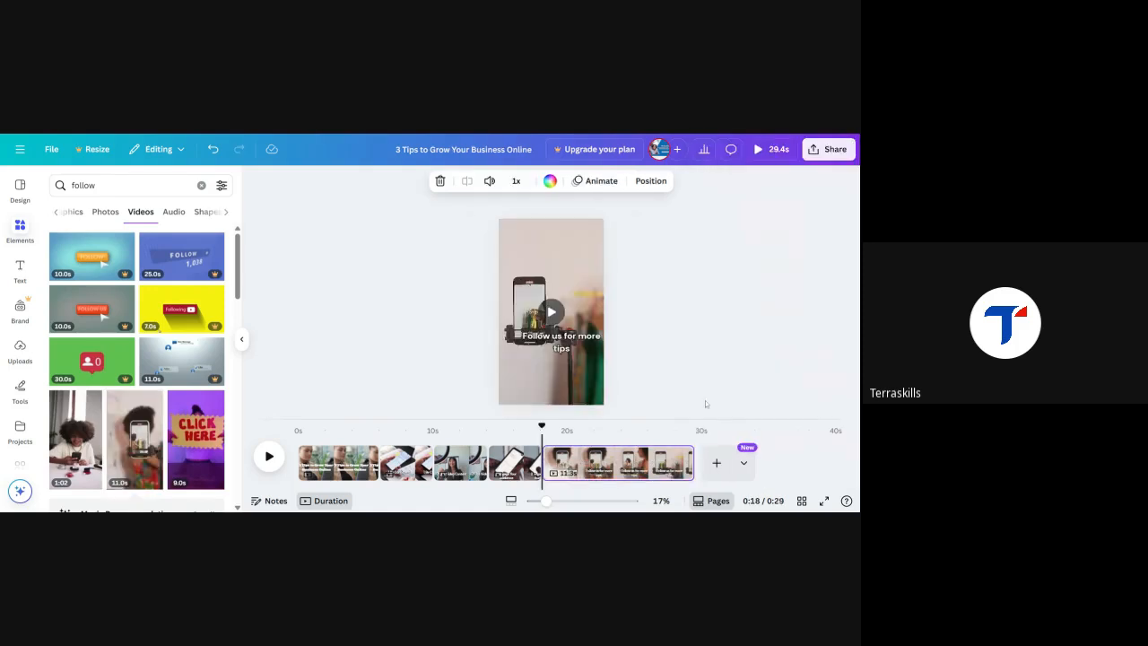
left_click(656, 467)
left_click_drag(691, 463, 609, 463)
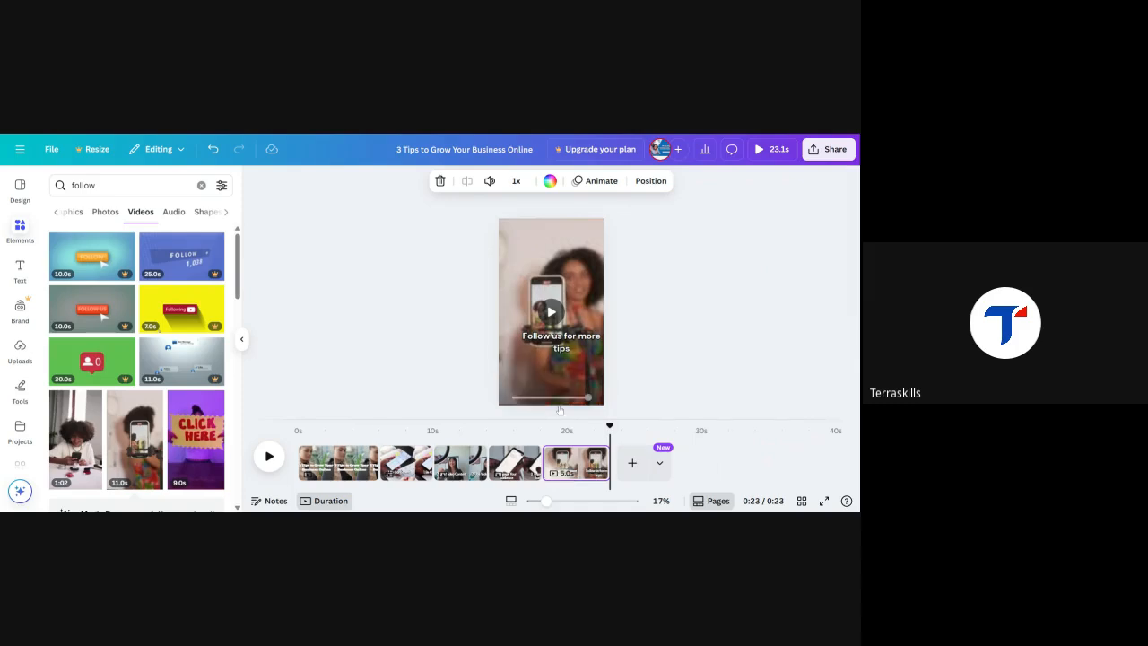
- Delete the caption on the phone-filming page and put a copy of the opening page's title there instead
left_click(561, 344)
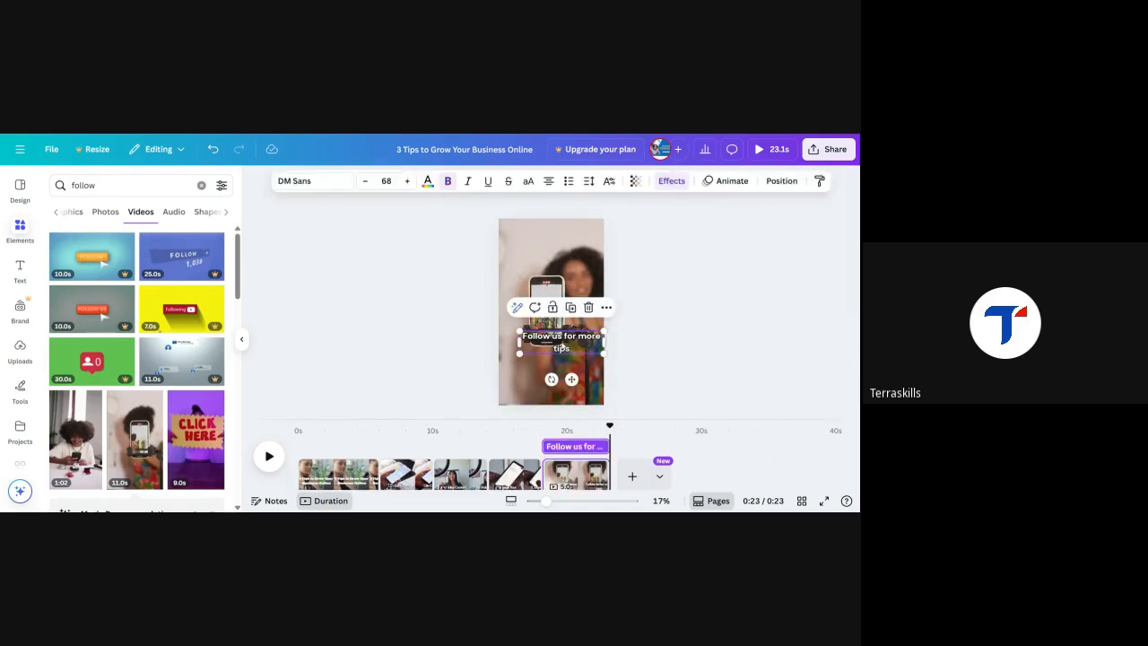
key("Delete")
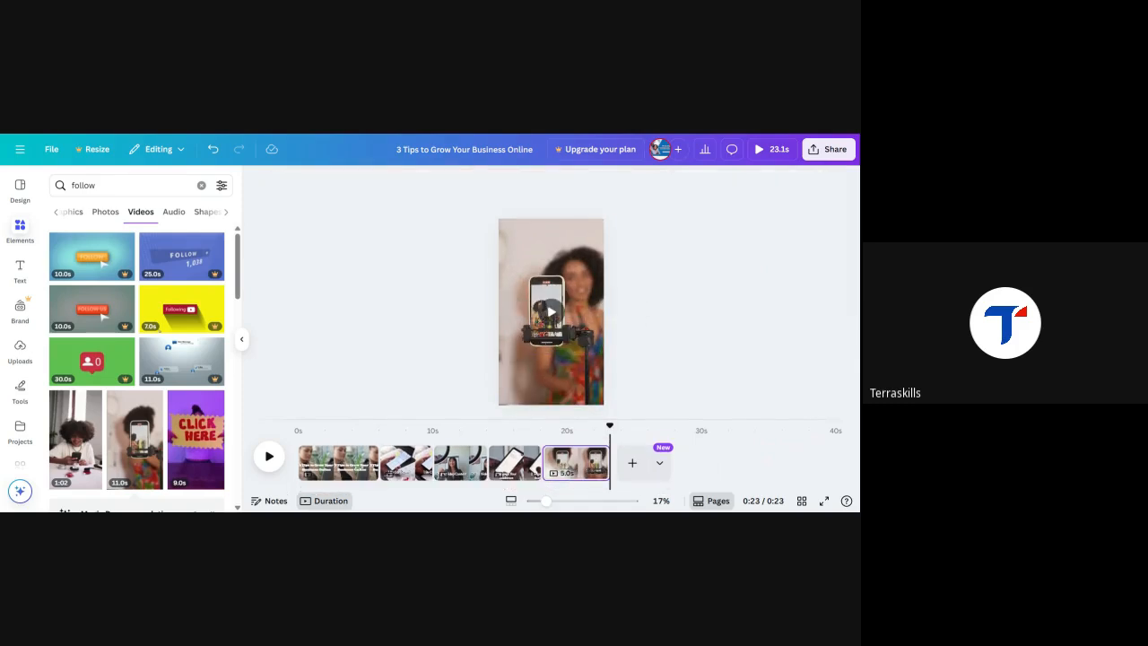
left_click(349, 463)
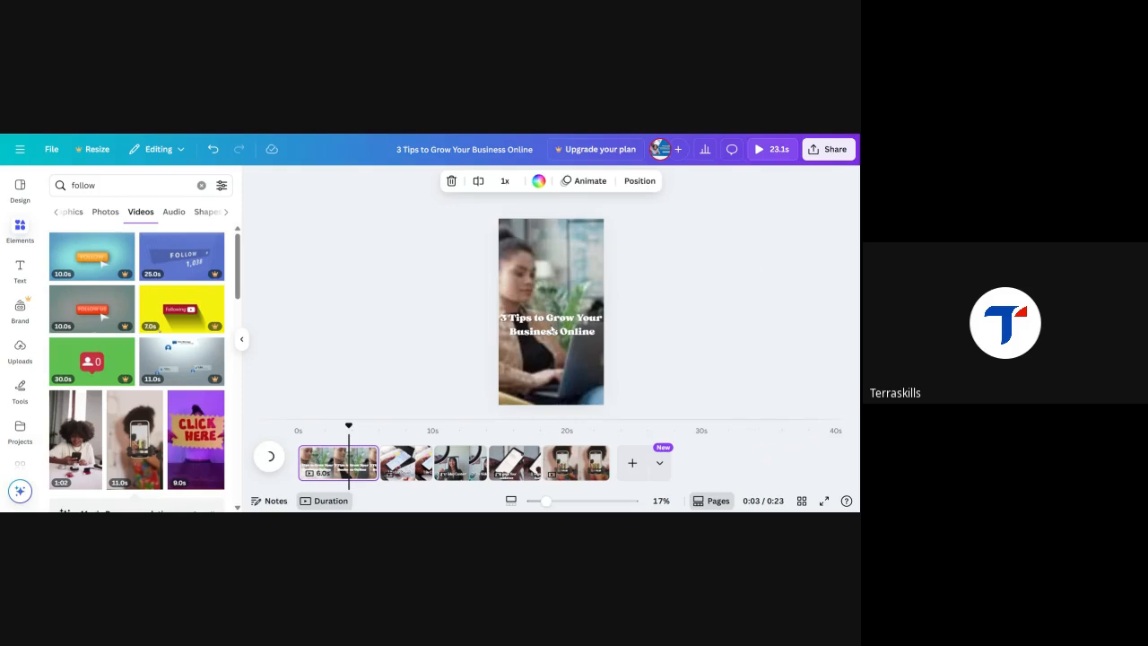
left_click(554, 331)
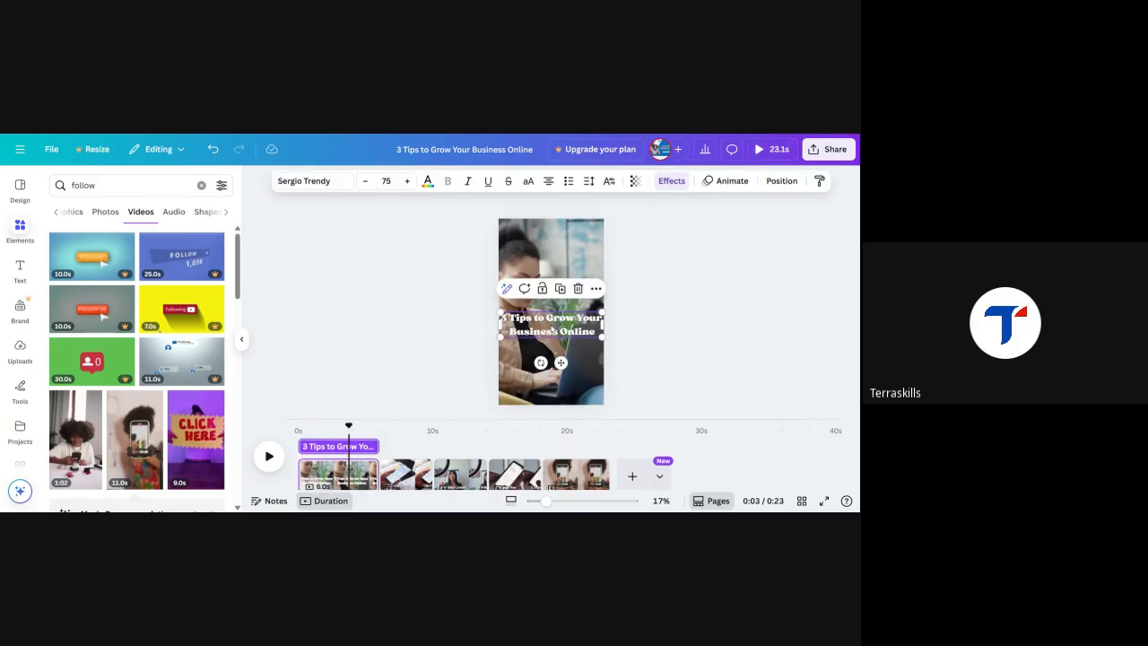
left_click(575, 471)
left_click(583, 468)
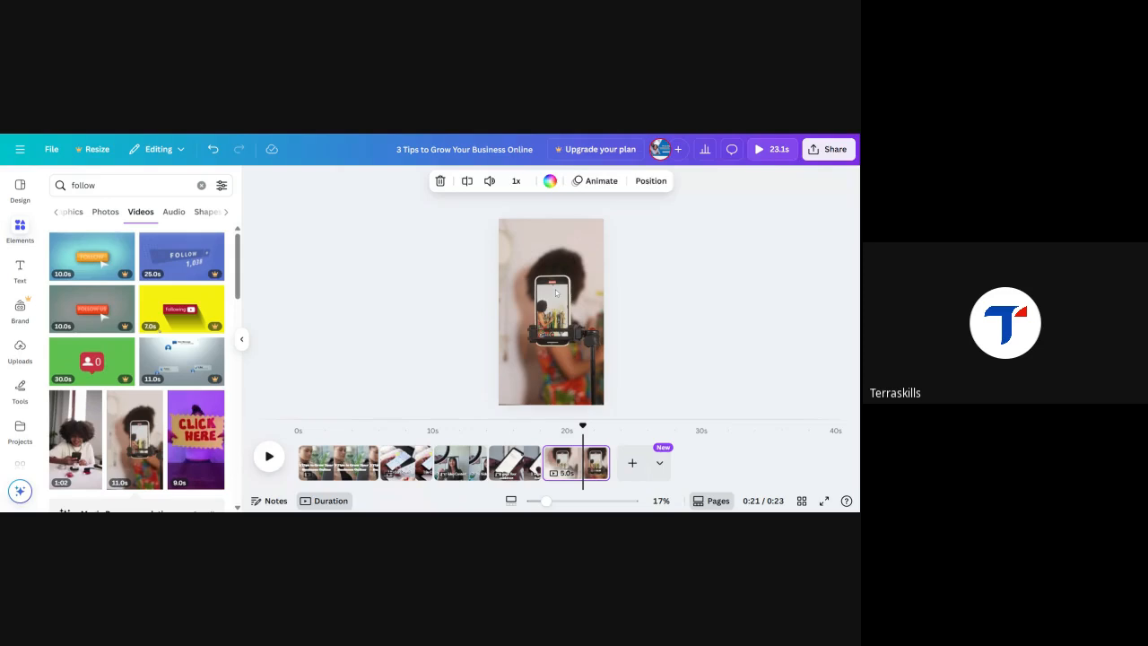
- Change the copied title to "Follow us for more tips!", enlarge it to size 102 and place it mid-page
double_click(562, 325)
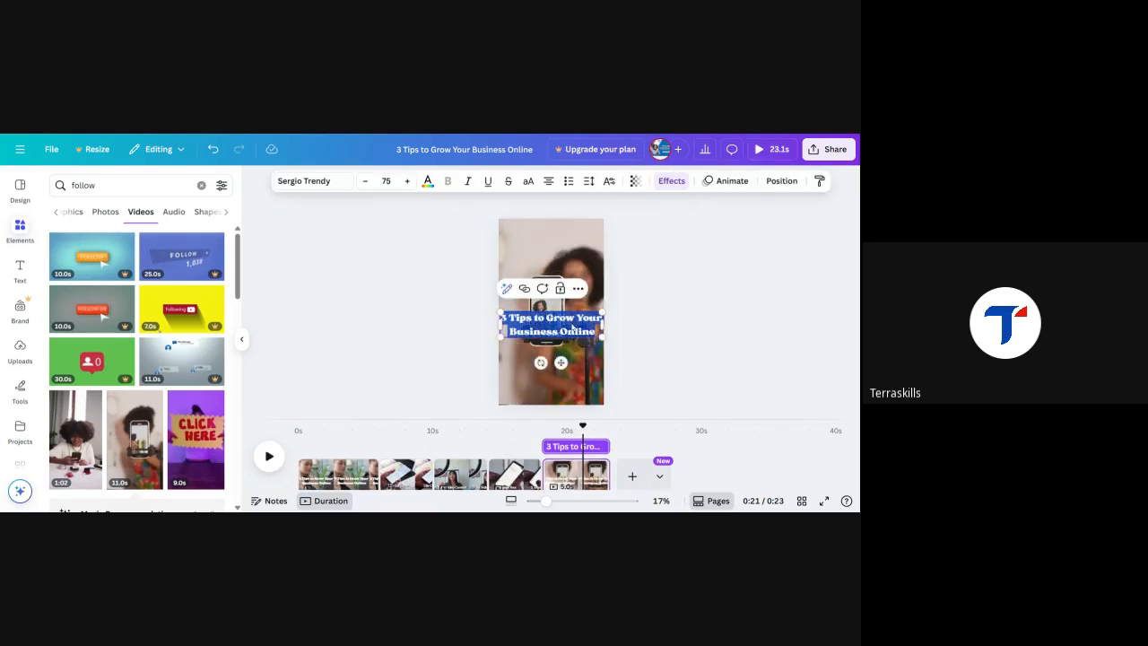
type("Follow us")
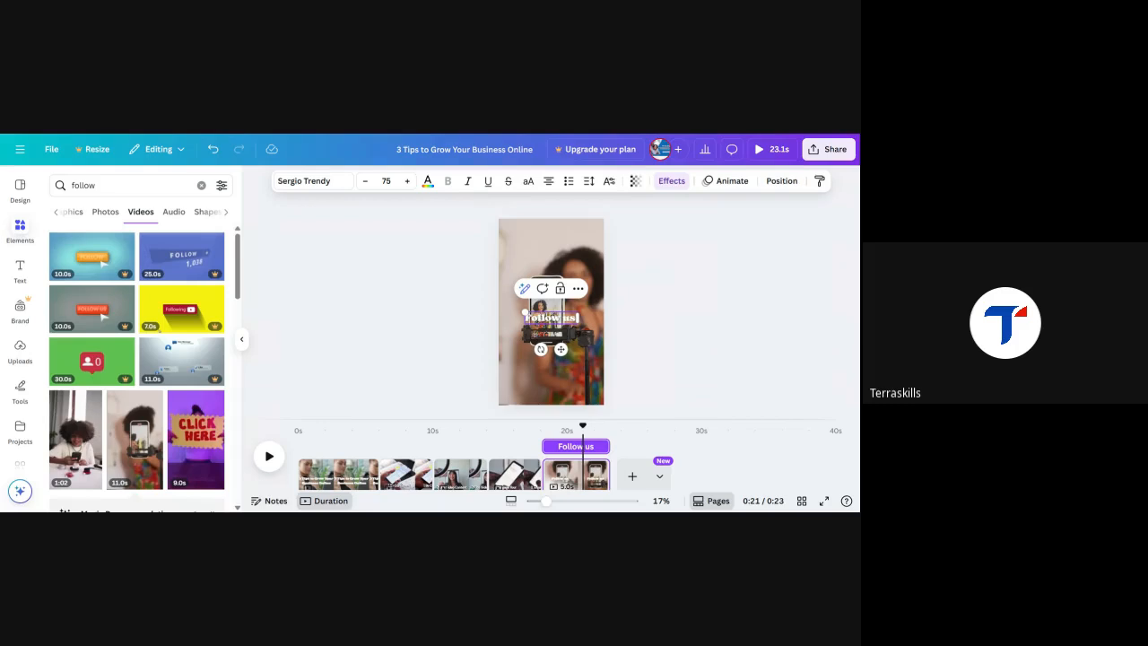
type(" for more tips!")
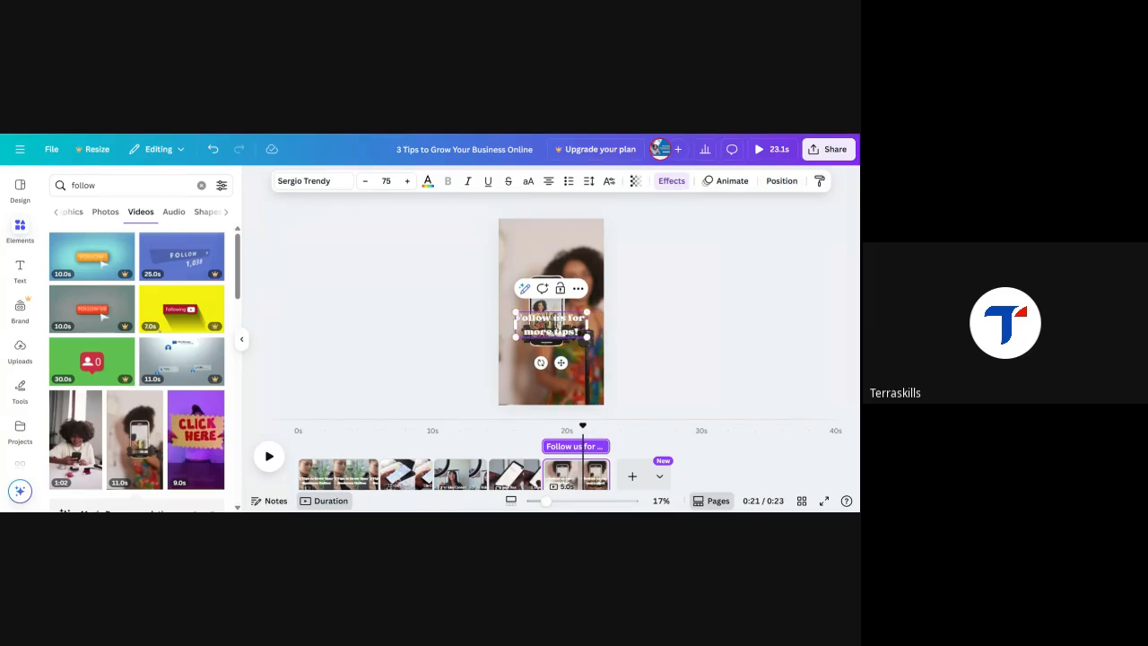
left_click_drag(588, 337, 579, 313)
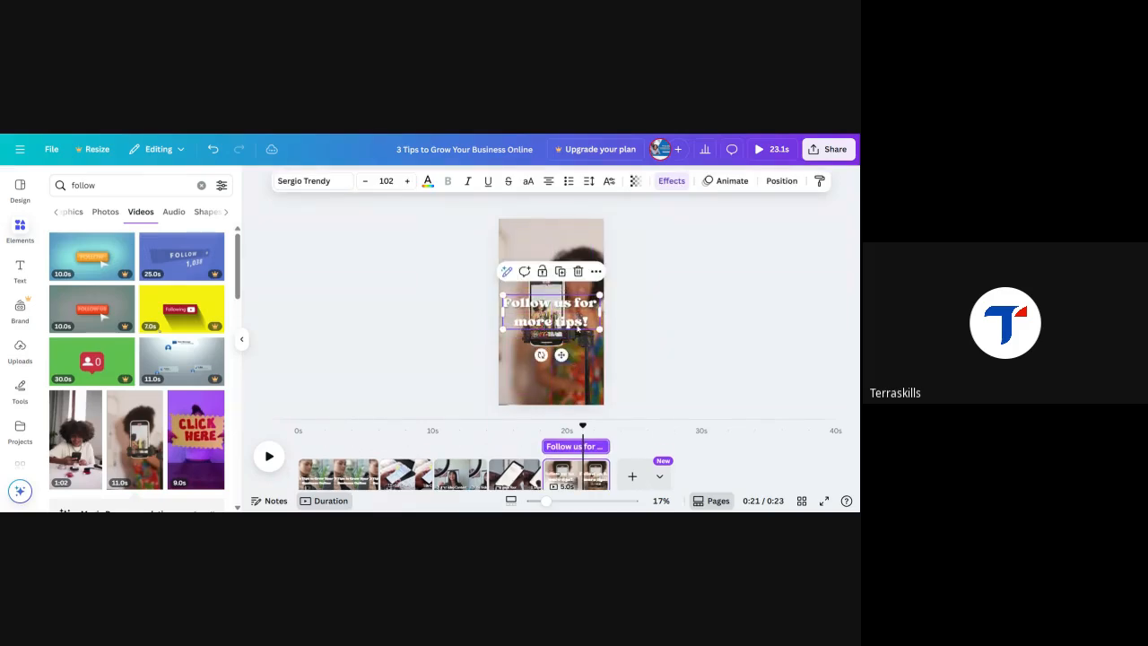
- Preview the transition into the closing page and reduce its "Follow us for more tips!" text to size 88.4
left_click(525, 438)
left_click(269, 456)
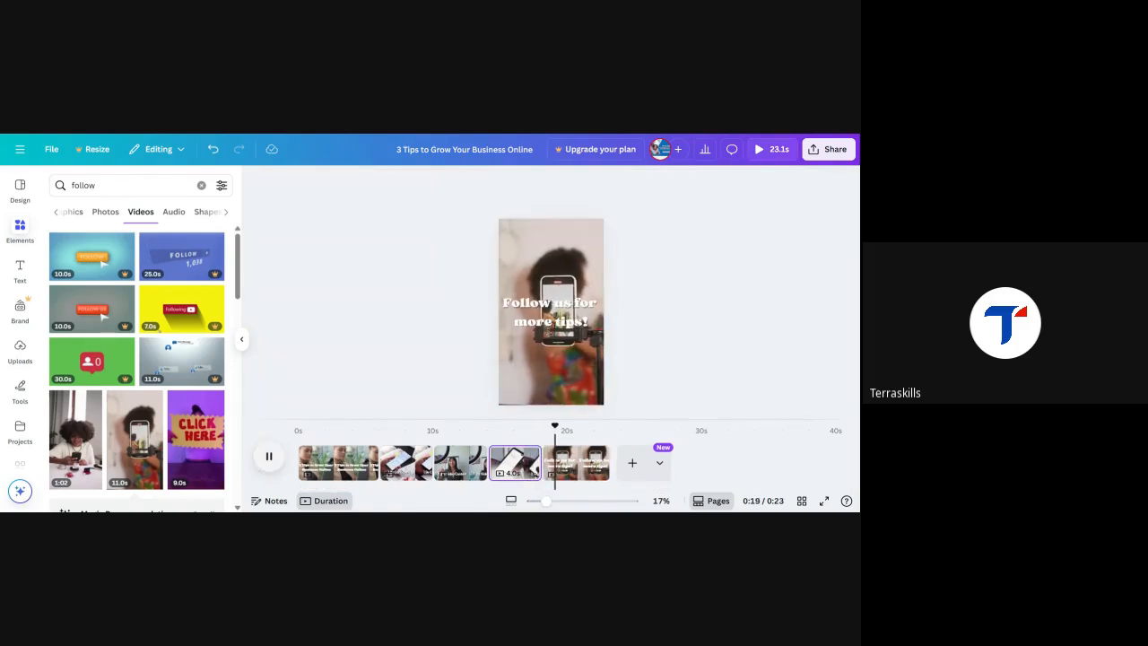
left_click(268, 457)
left_click(542, 329)
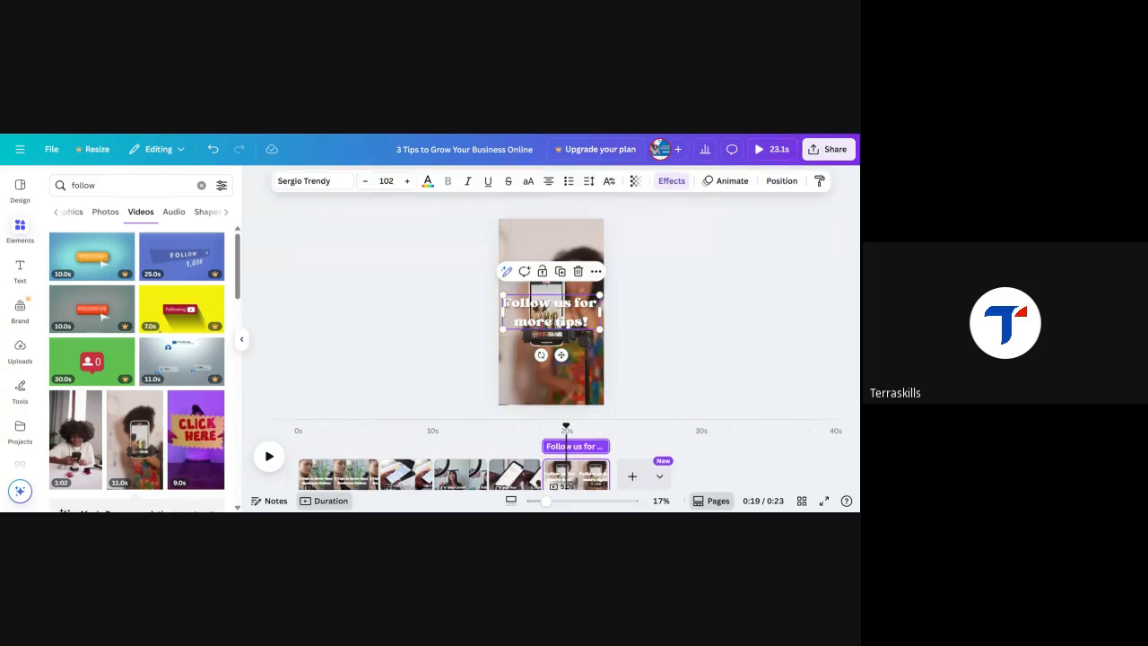
left_click_drag(501, 294, 509, 297)
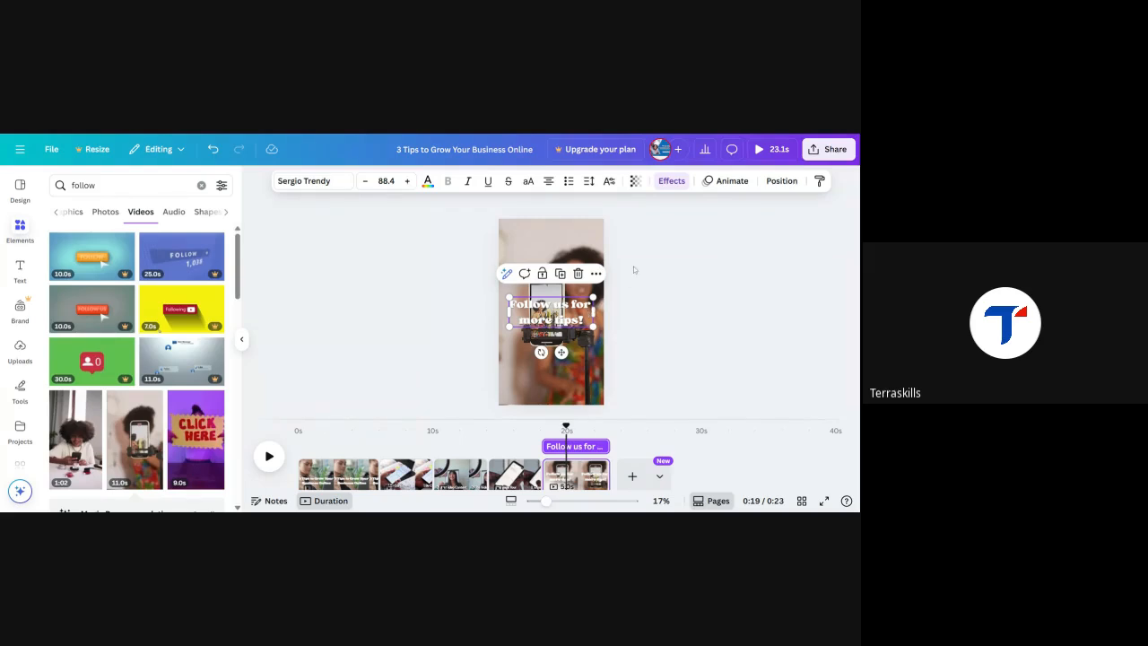
- Apply the Merge text animation to the "Follow us for more tips!" text
left_click(728, 183)
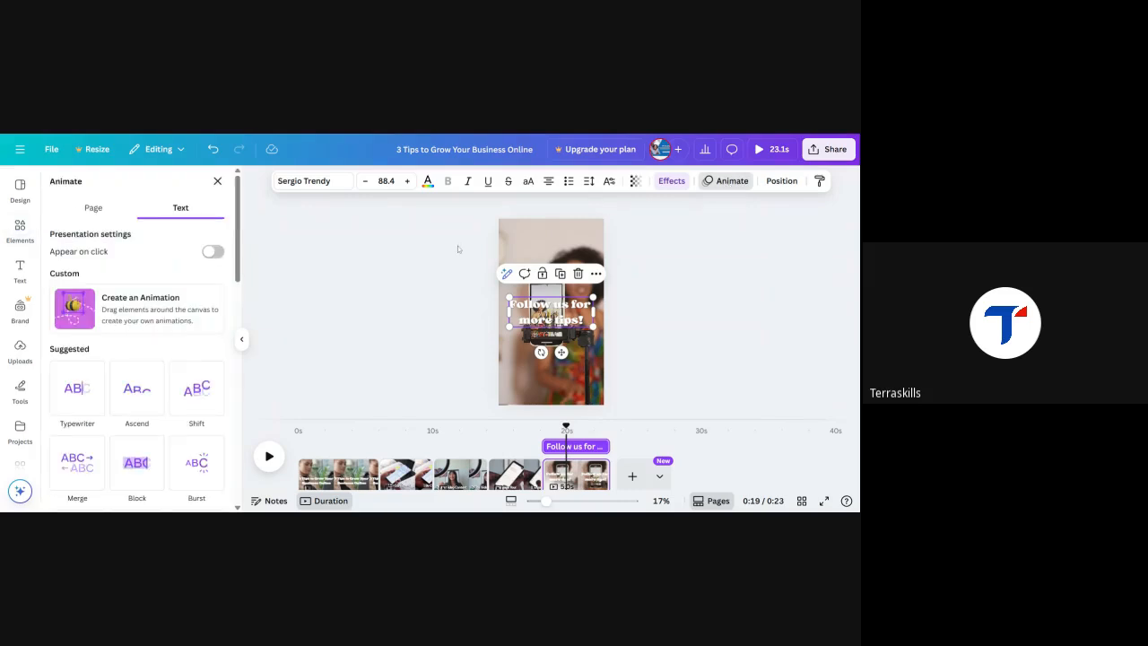
scroll(184, 341, "down", 2)
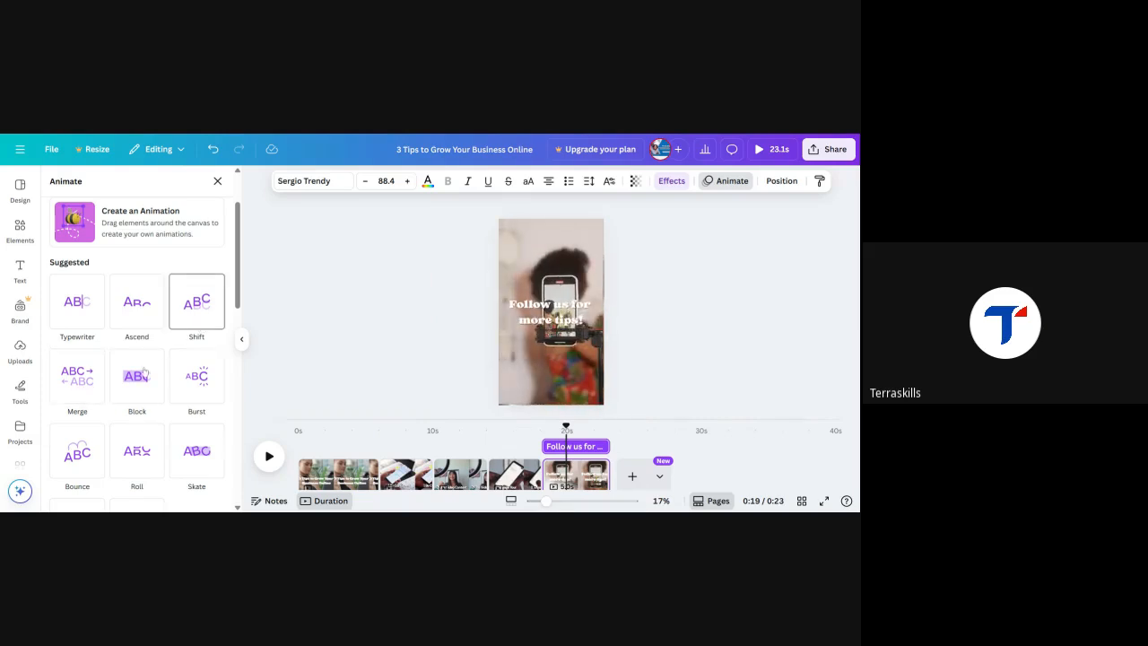
left_click(69, 393)
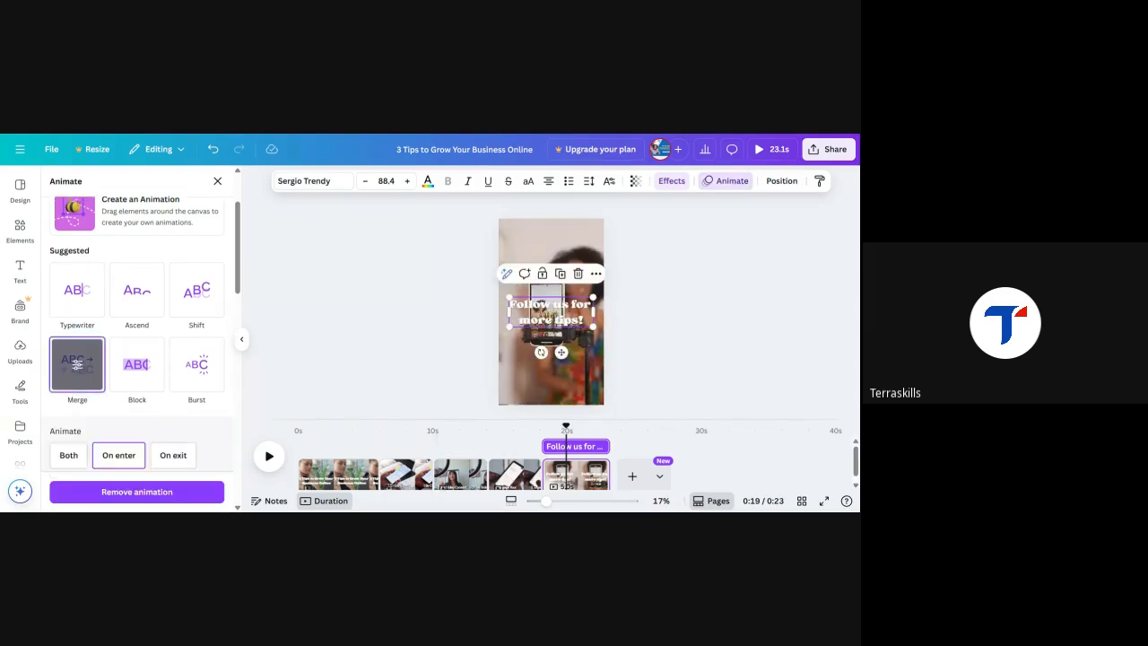
- Reduce the opening page's "3 Tips to Grow Your Business Online" title to size 68.5 and centre it horizontally, slightly below the page's middle
left_click(349, 437)
left_click(339, 464)
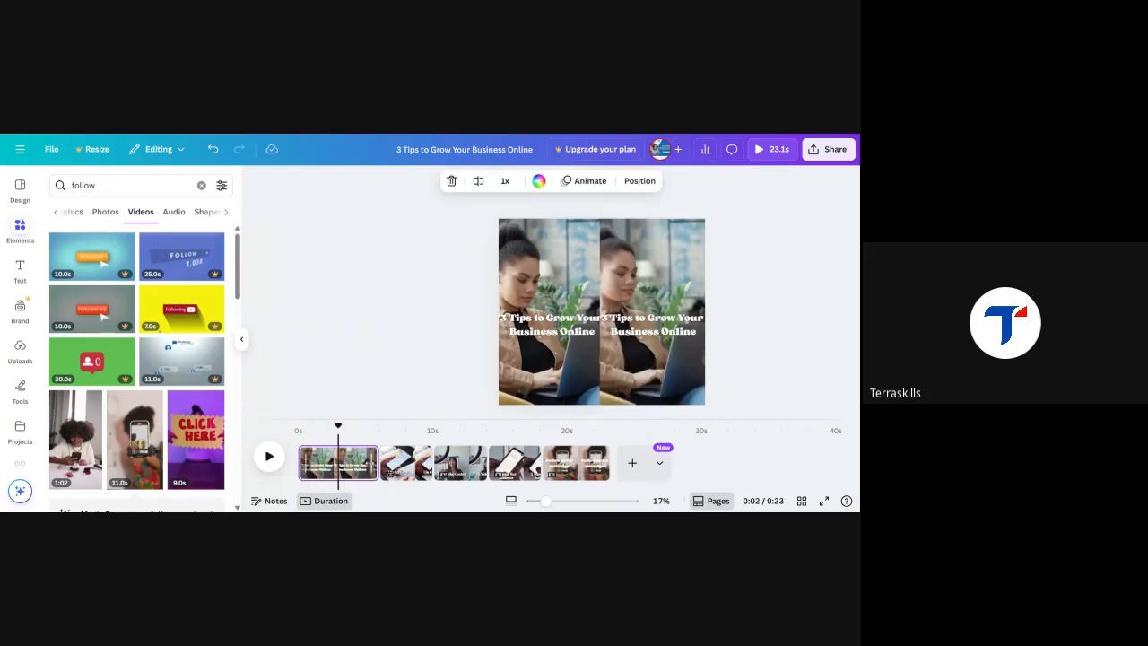
left_click(655, 345)
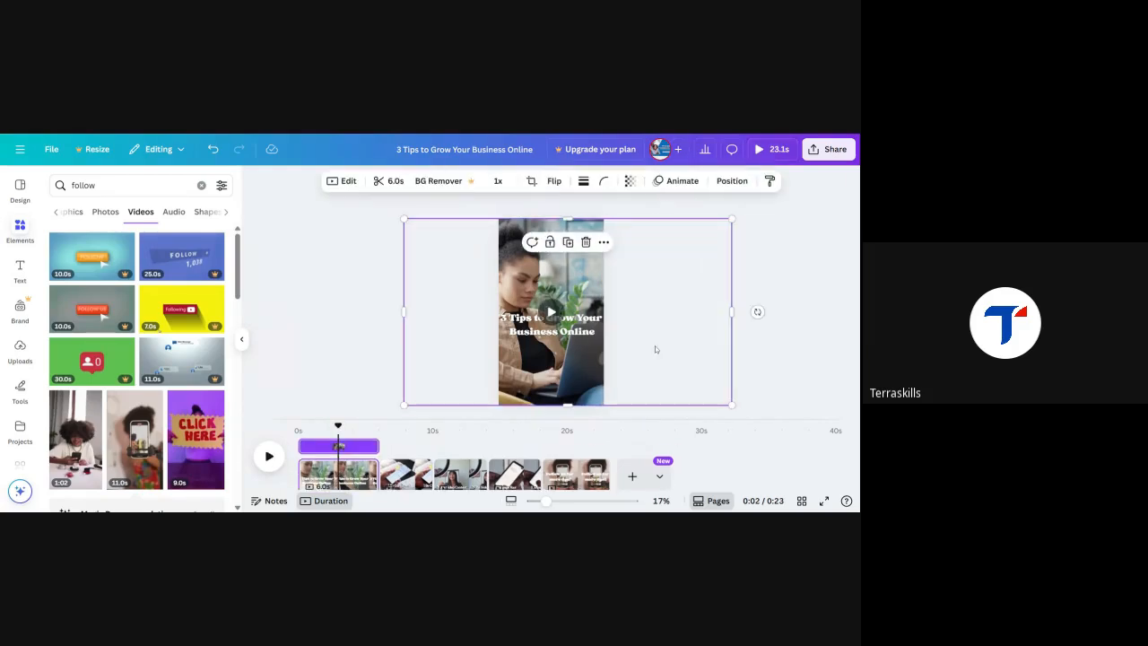
left_click(522, 337)
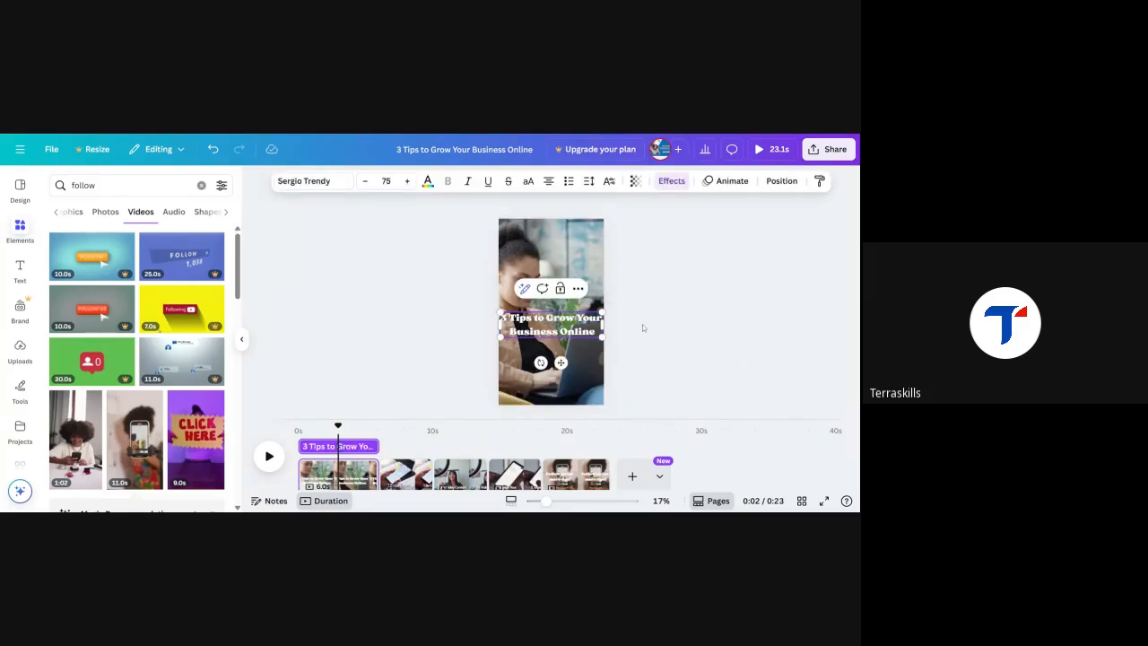
left_click_drag(602, 335, 592, 332)
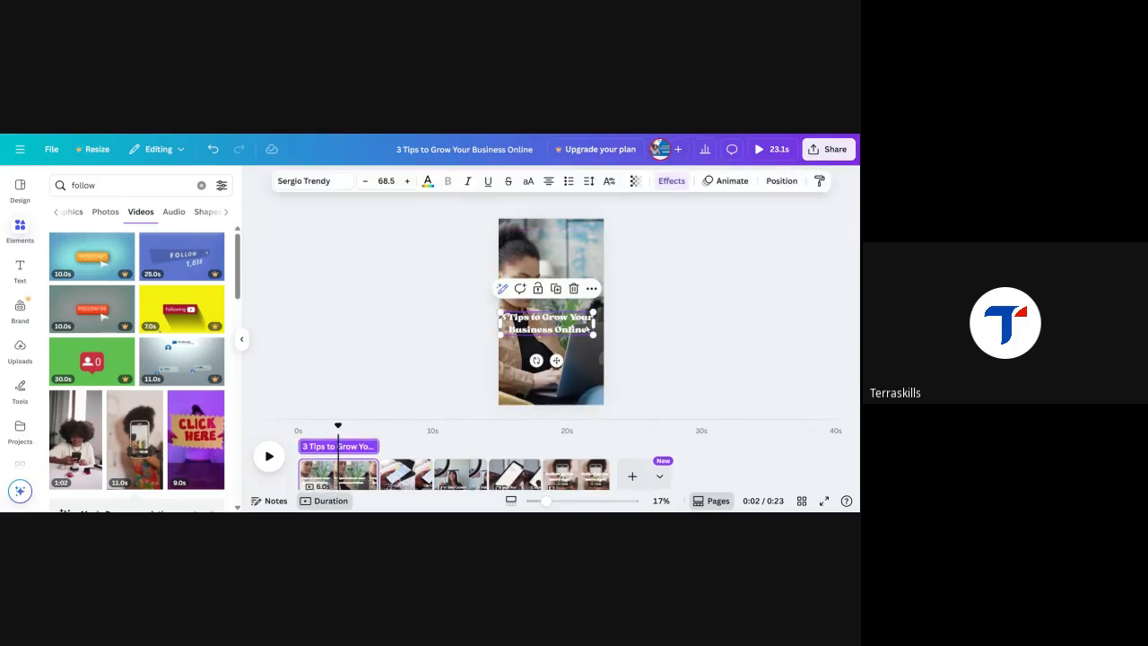
left_click_drag(588, 329, 592, 328)
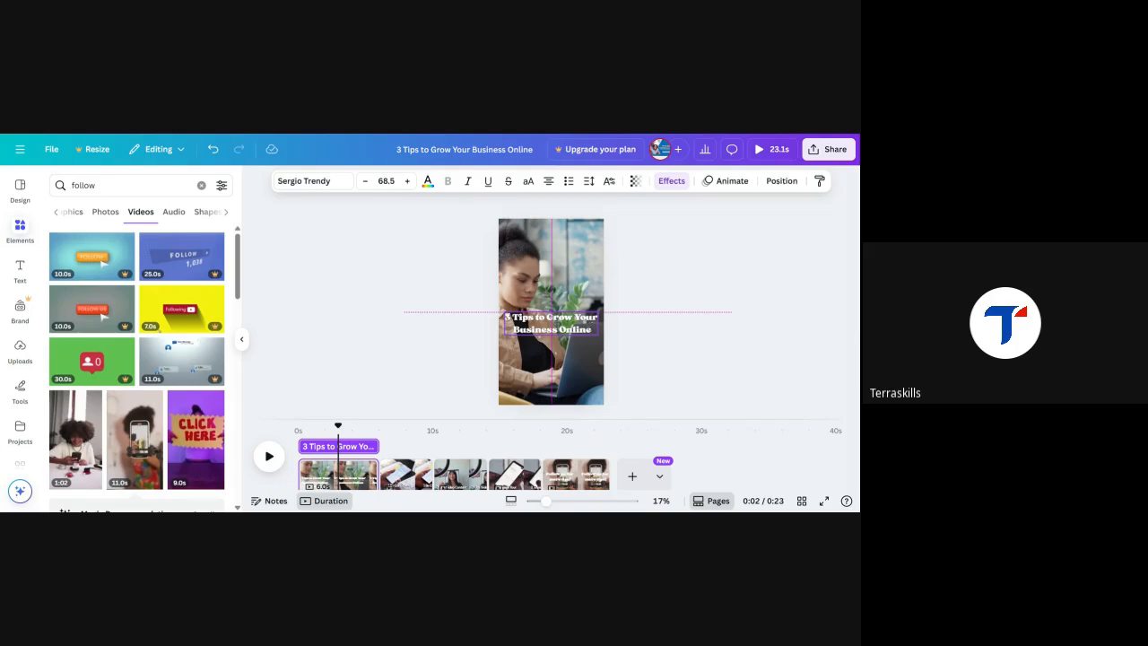
left_click_drag(592, 328, 591, 324)
scroll(593, 325, "up", 5)
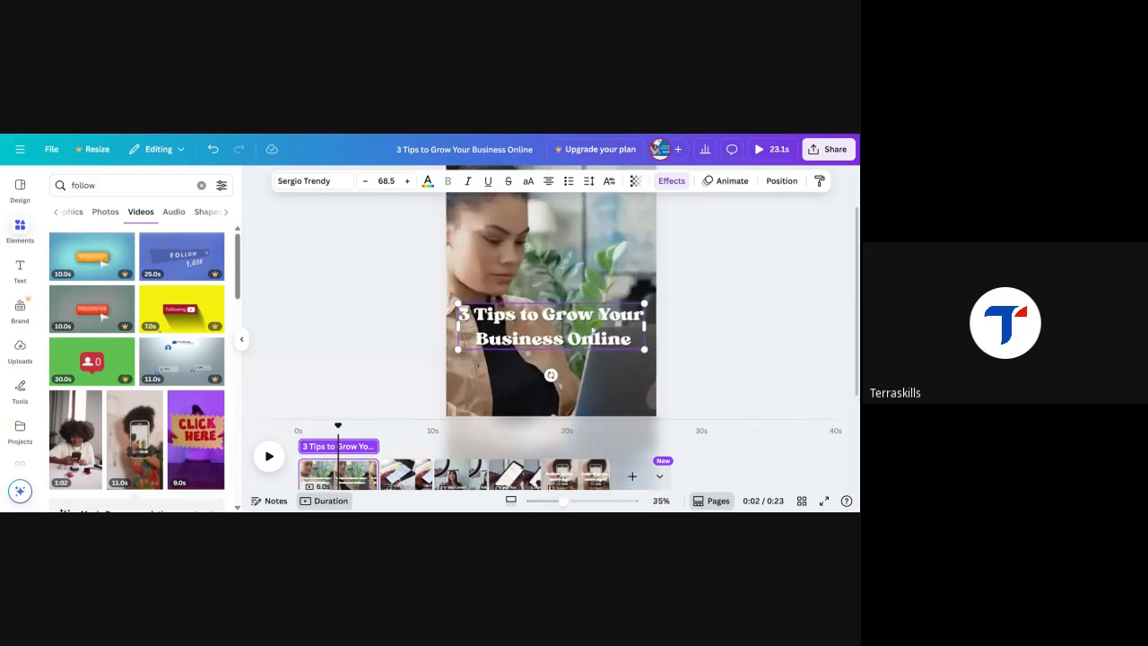
left_click_drag(599, 331, 596, 304)
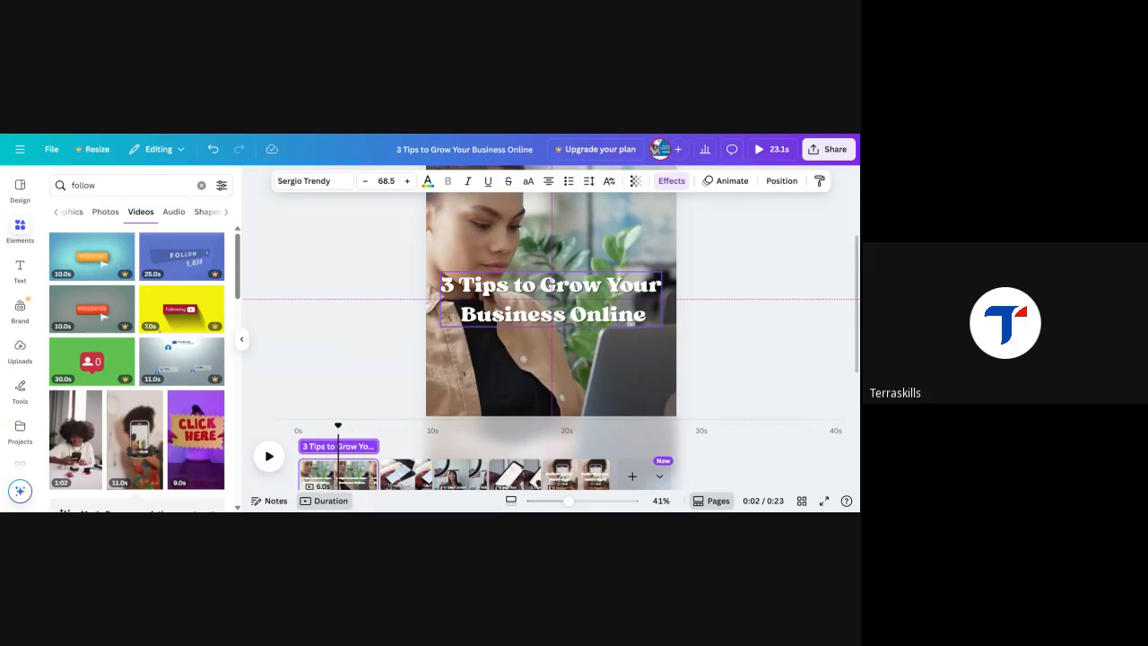
left_click_drag(595, 299, 595, 331)
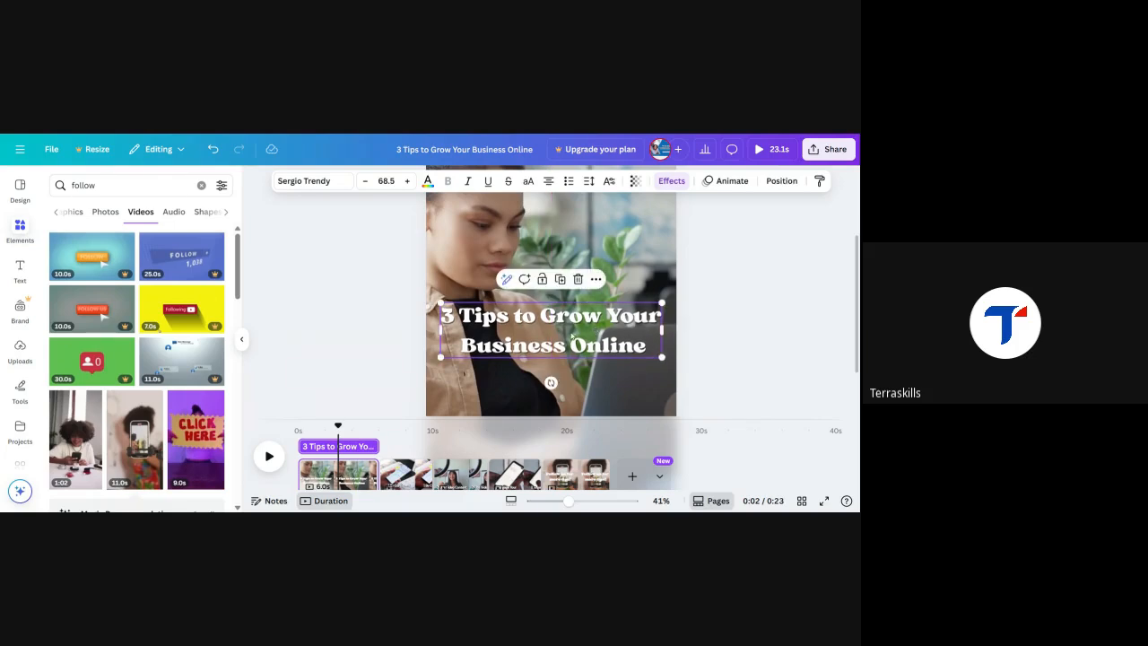
- Apply the Typewriter text animation to the opening page's title
left_click(723, 181)
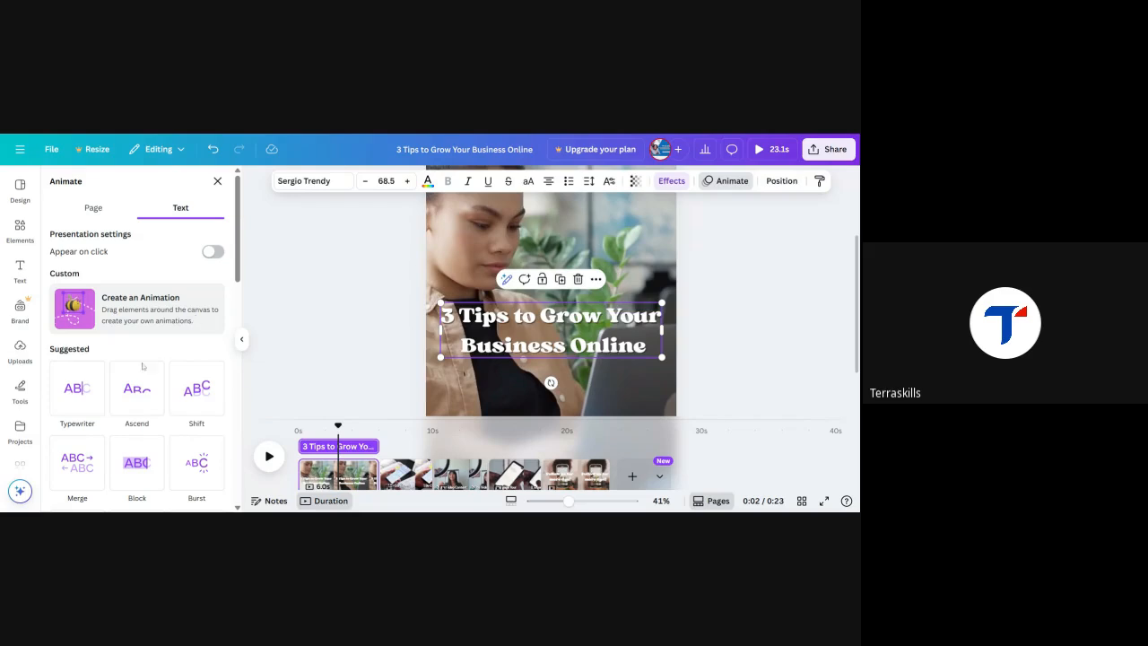
left_click(68, 395)
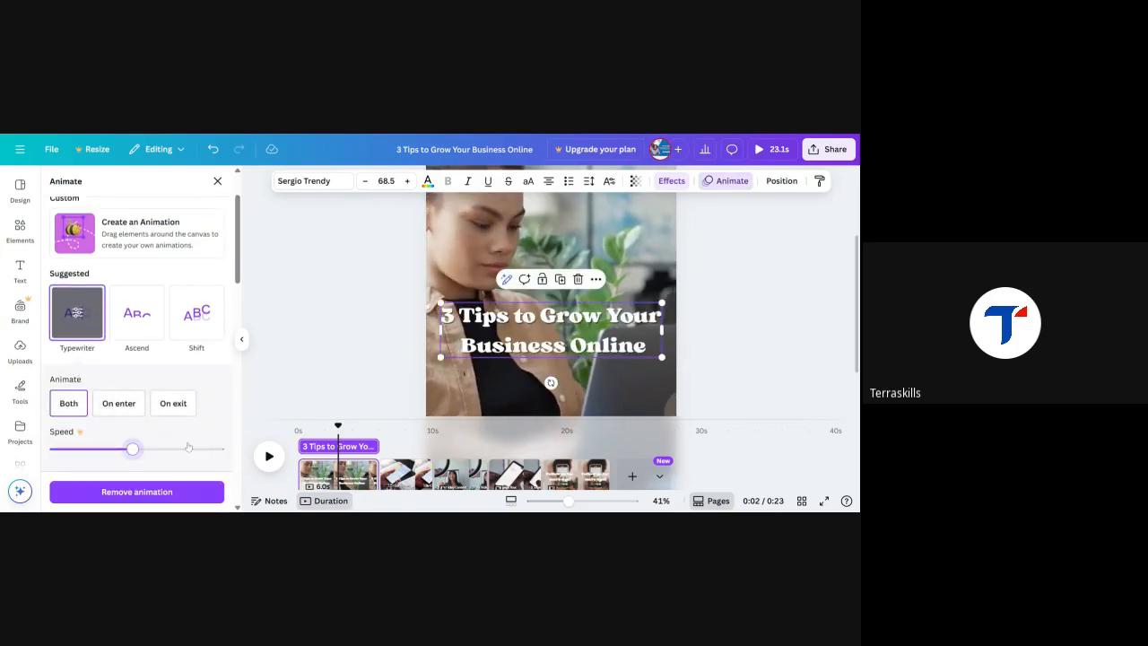
- Try to change the speed of the title's Typewriter animation
left_click(132, 450)
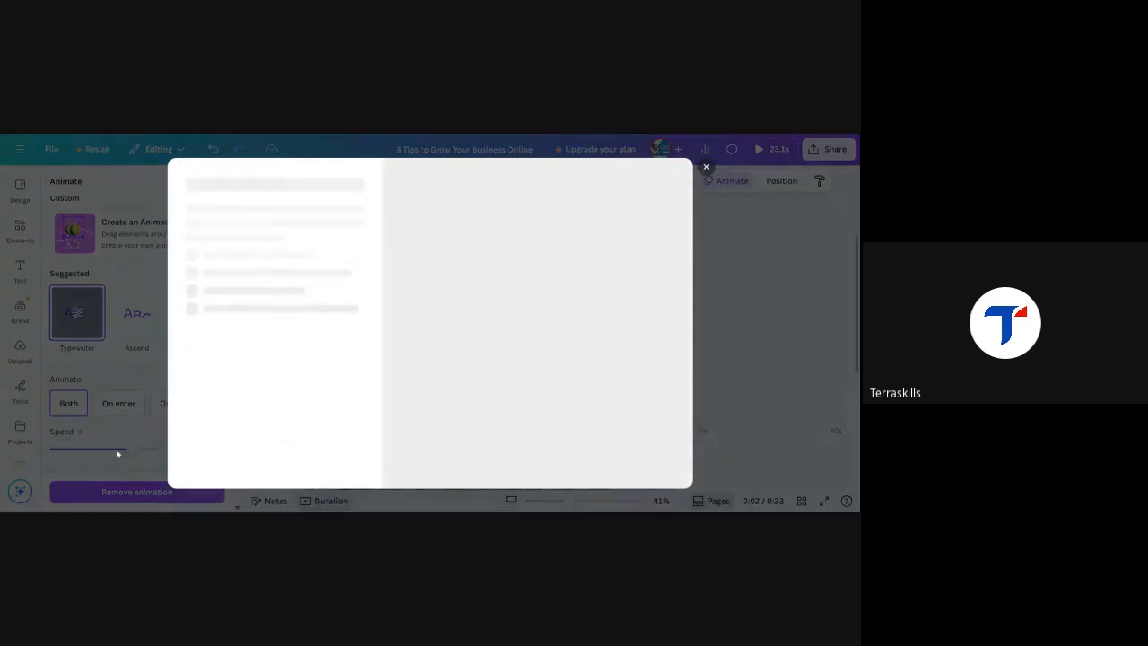
key("Escape")
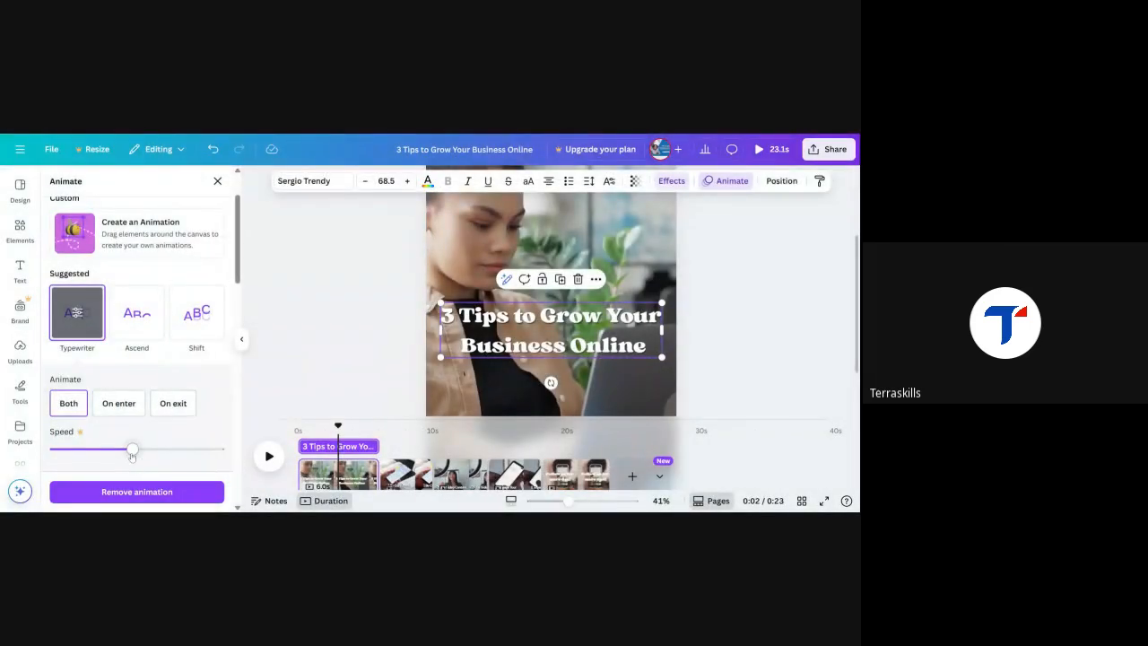
left_click(79, 451)
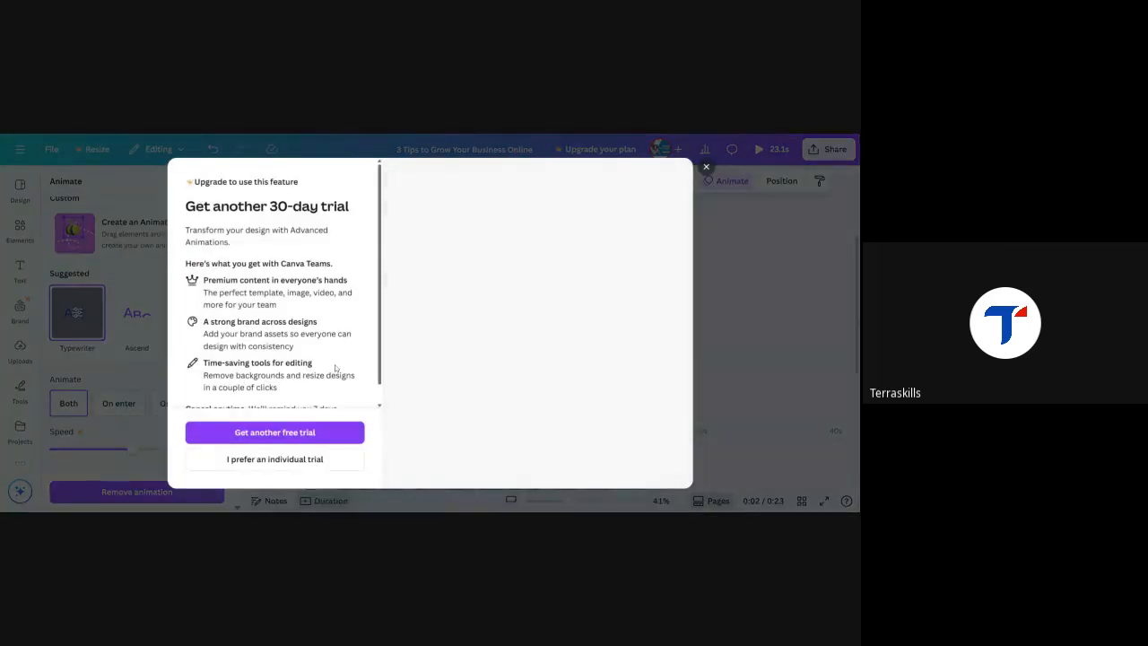
left_click(706, 167)
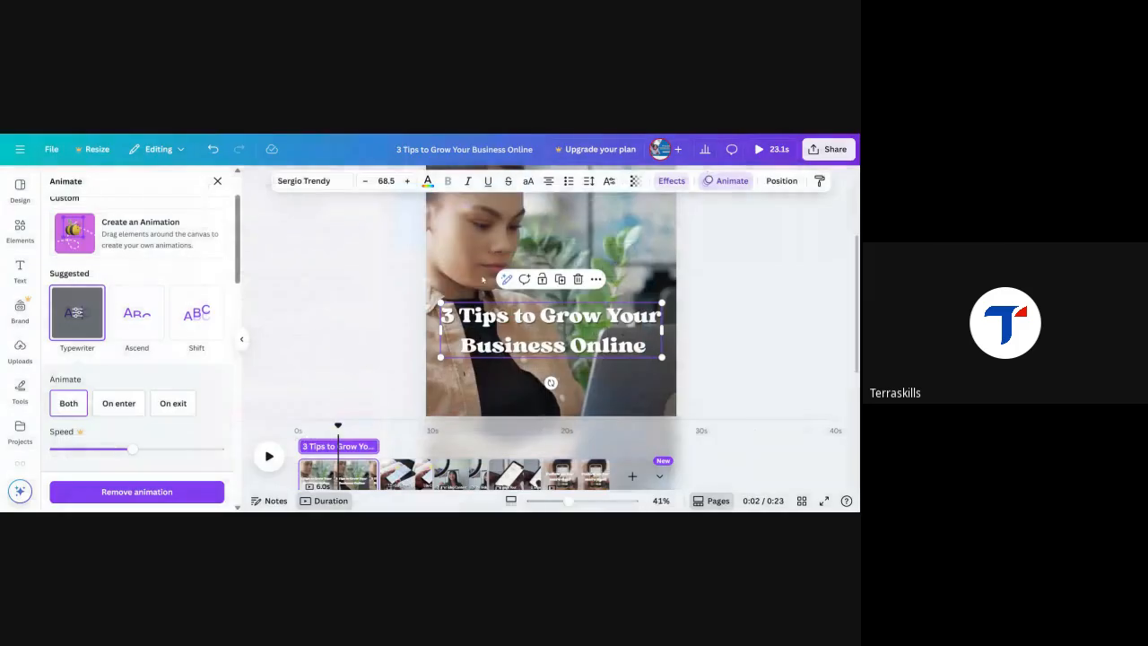
left_click(132, 450)
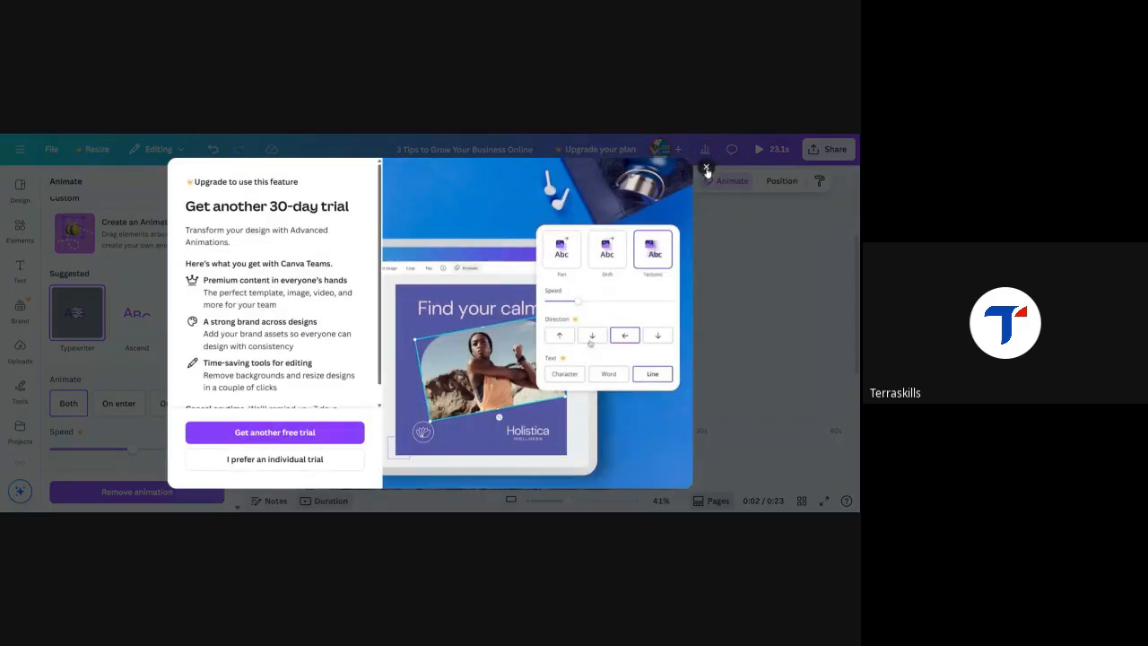
left_click(706, 168)
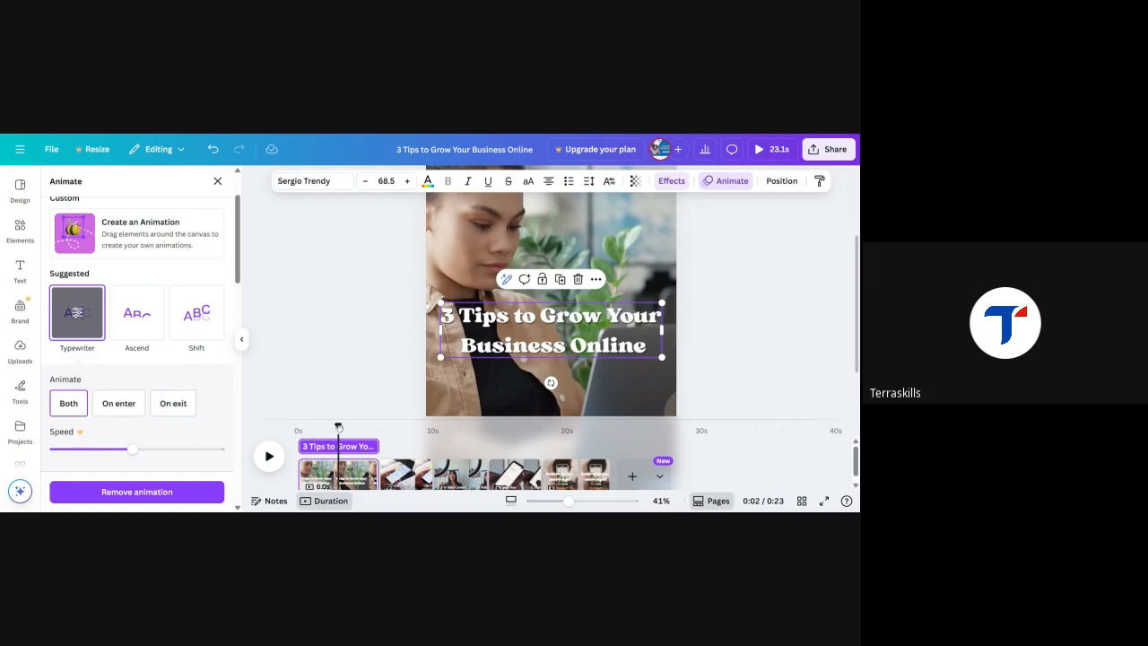
- Play the opening page from its beginning several times to check how the title's Typewriter animation runs
left_click_drag(338, 426, 298, 427)
left_click(269, 455)
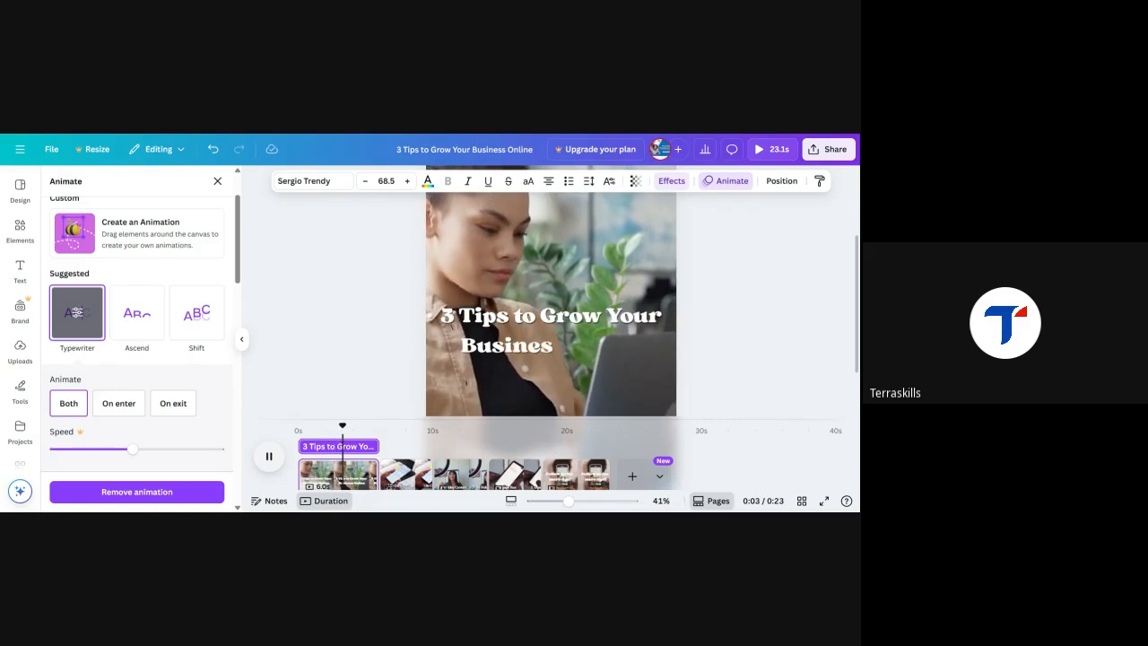
left_click(268, 458)
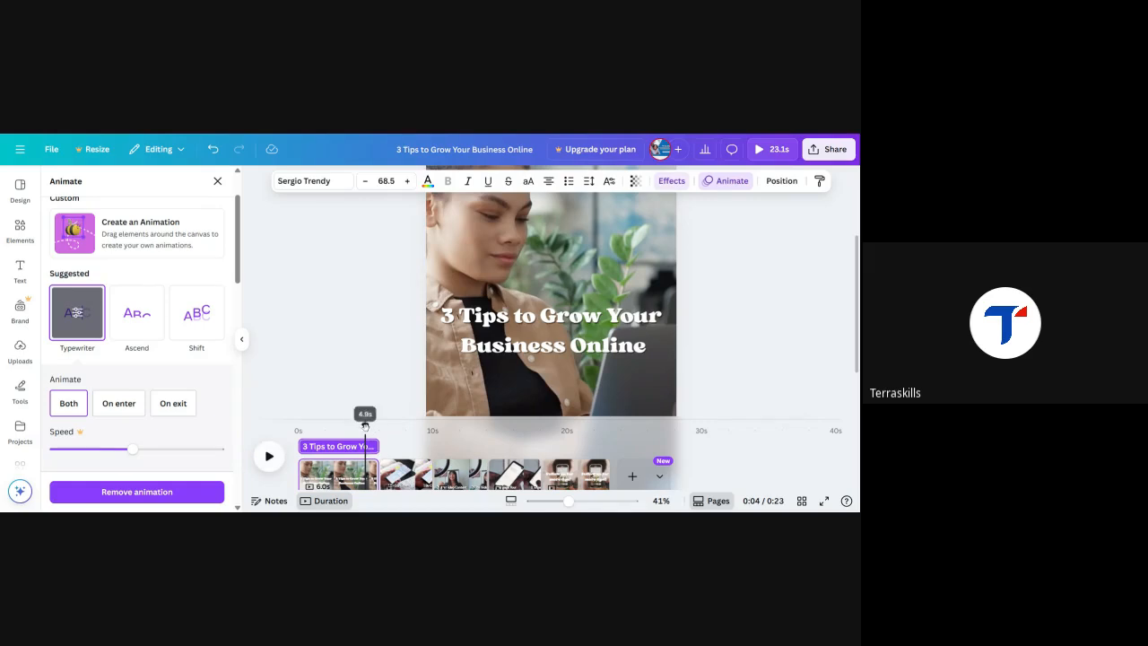
left_click_drag(365, 426, 267, 438)
left_click(266, 456)
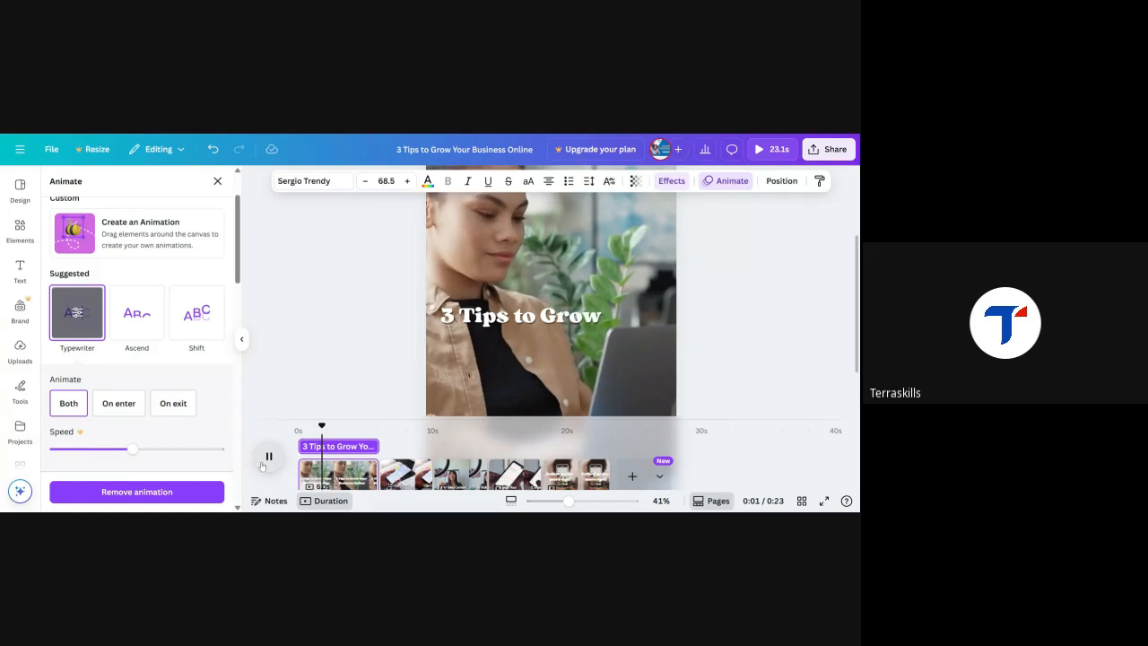
left_click(263, 463)
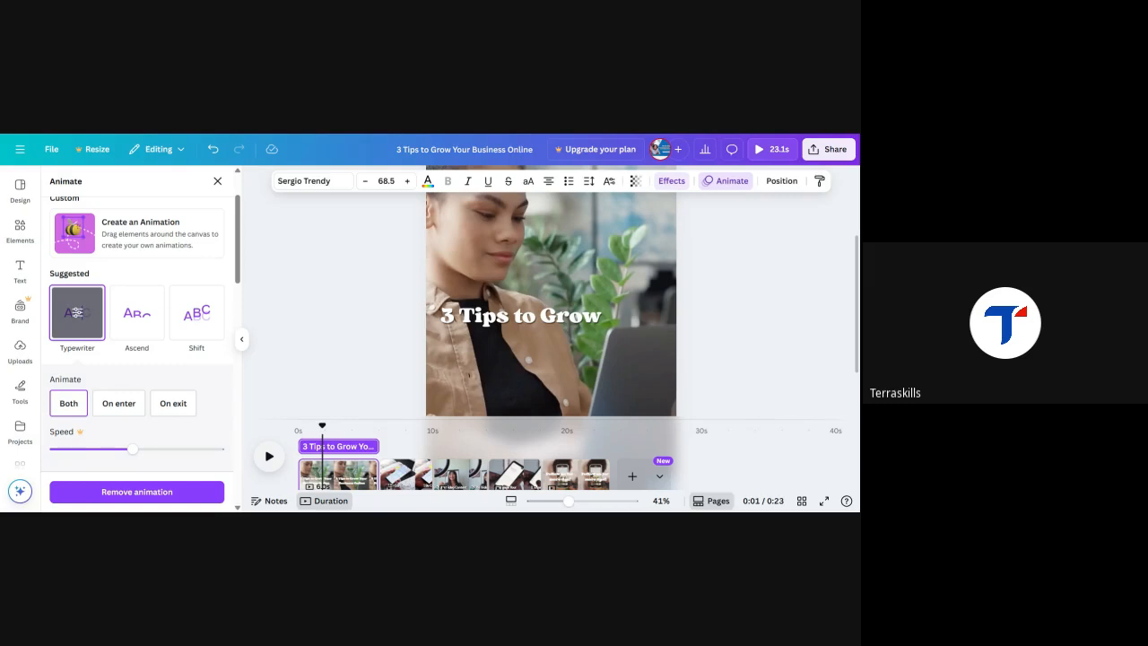
key("space")
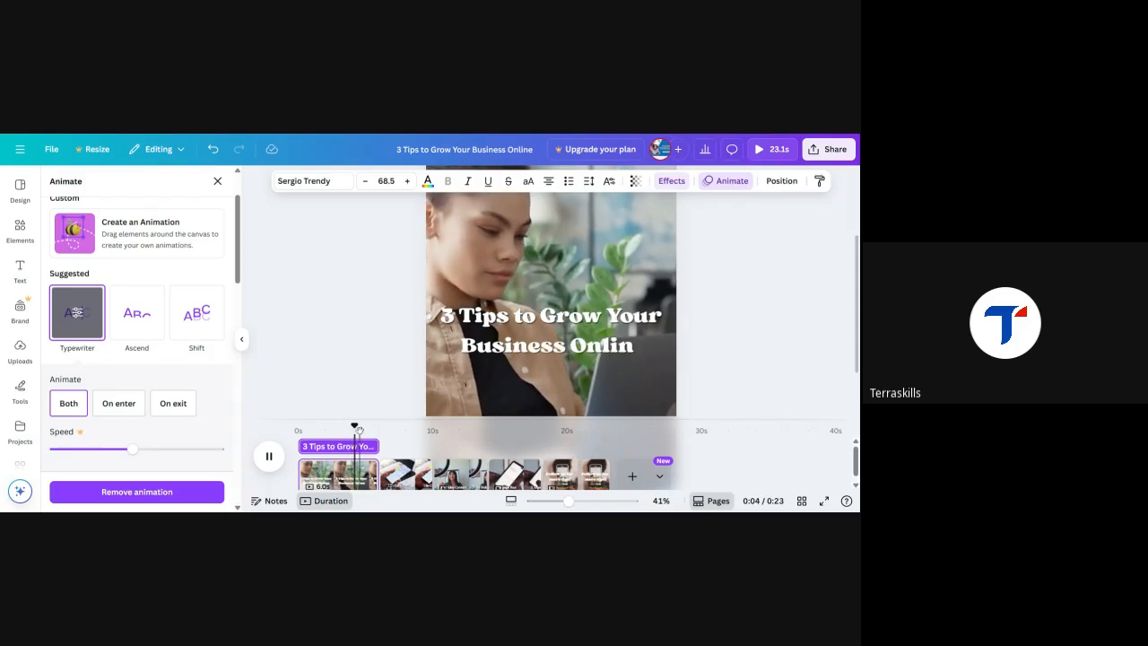
left_click_drag(360, 425, 319, 425)
key("space")
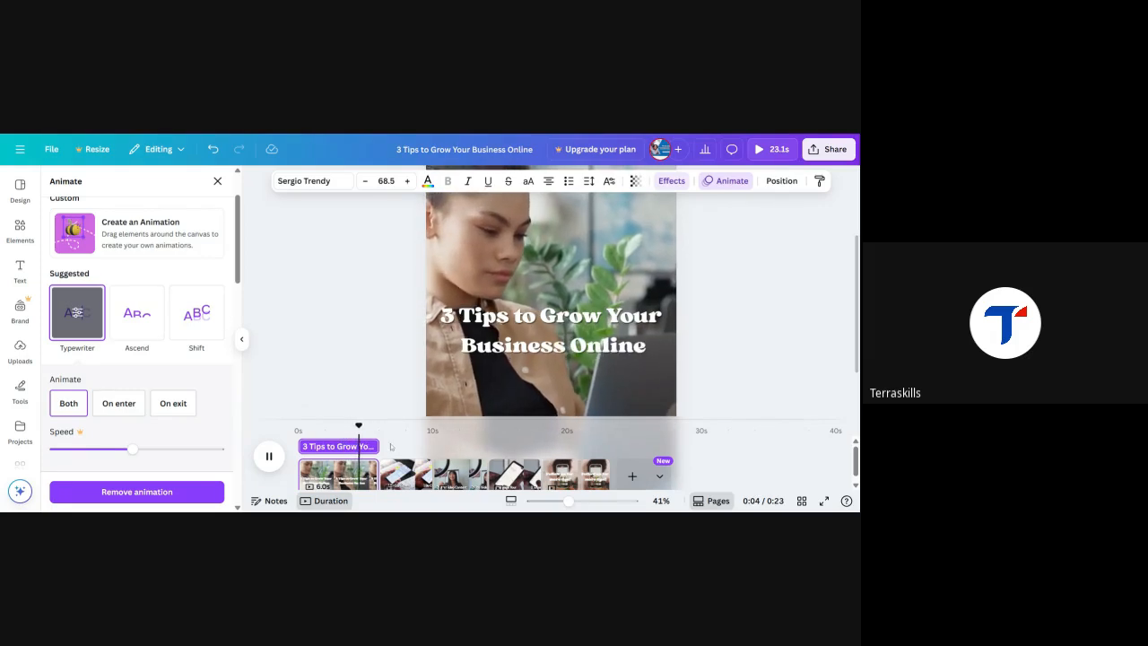
left_click_drag(371, 429, 299, 447)
key("space")
left_click(271, 457)
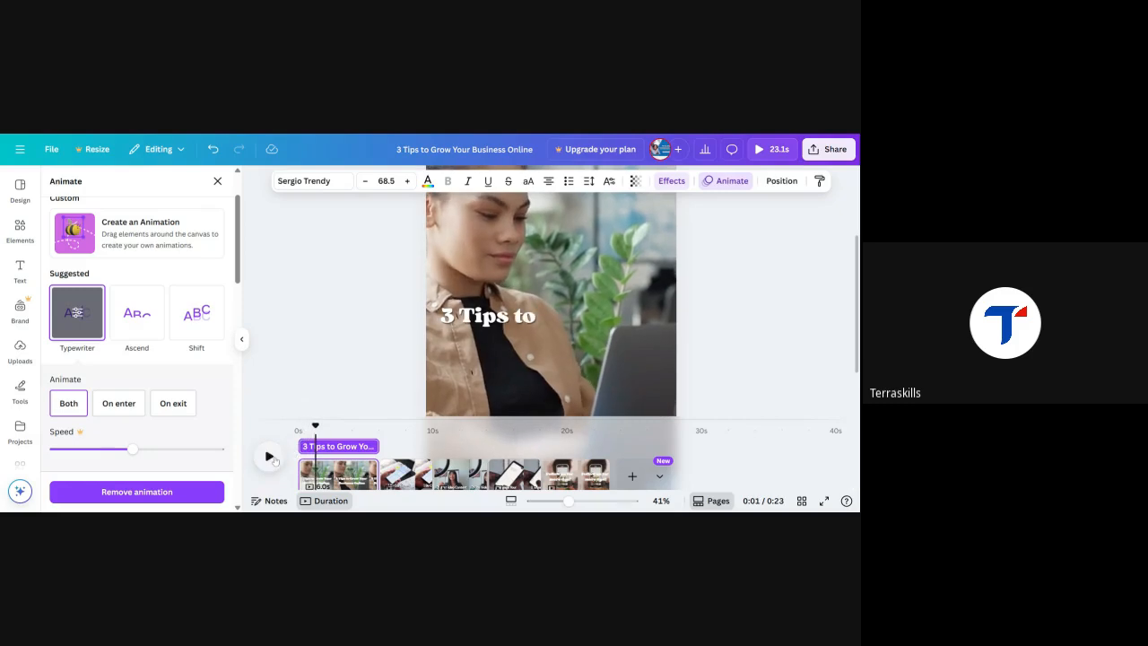
- Search the elements for "typewriter" and add the Typewriter Type 6 sound to the video
left_click(20, 231)
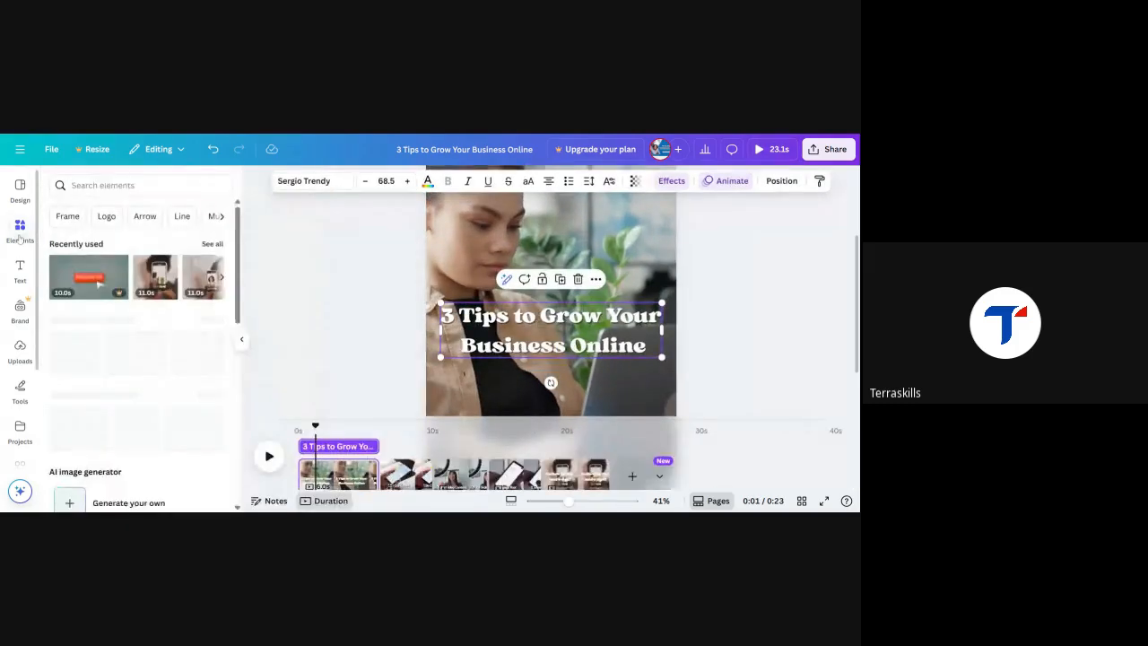
left_click(103, 185)
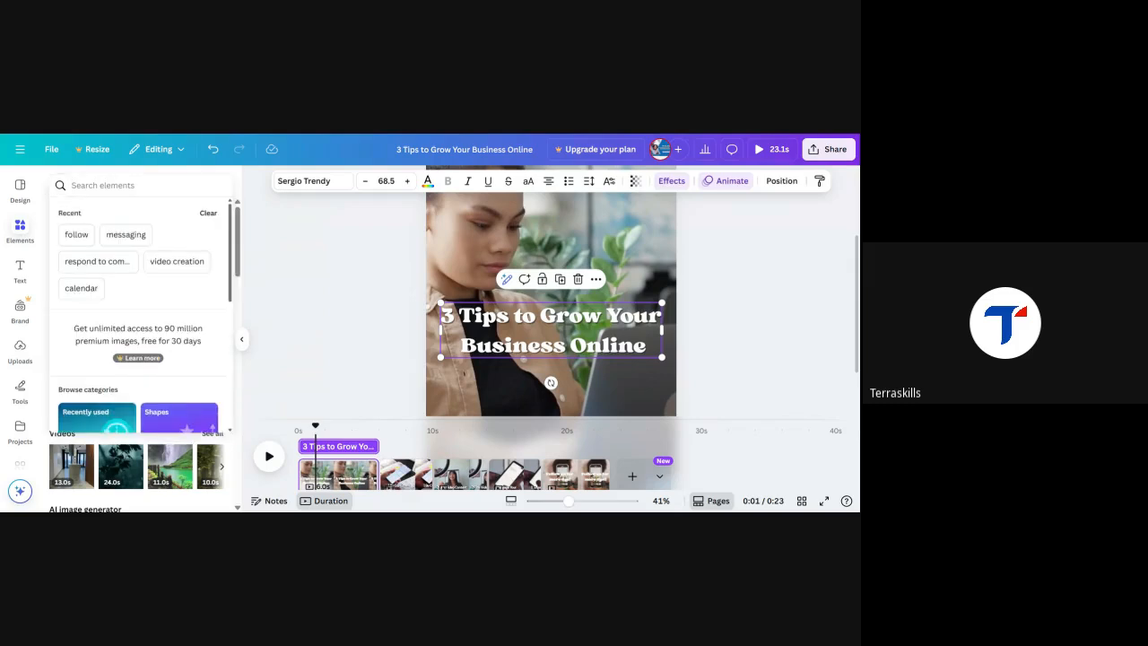
type("typewriter")
key("Return")
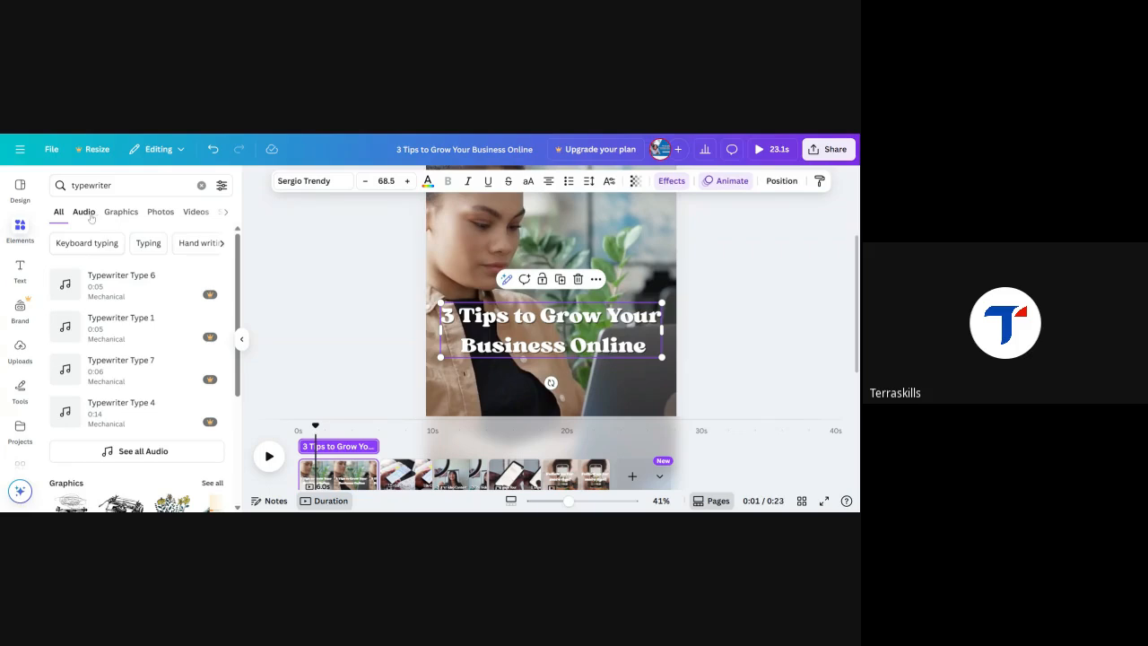
mouse_move(64, 288)
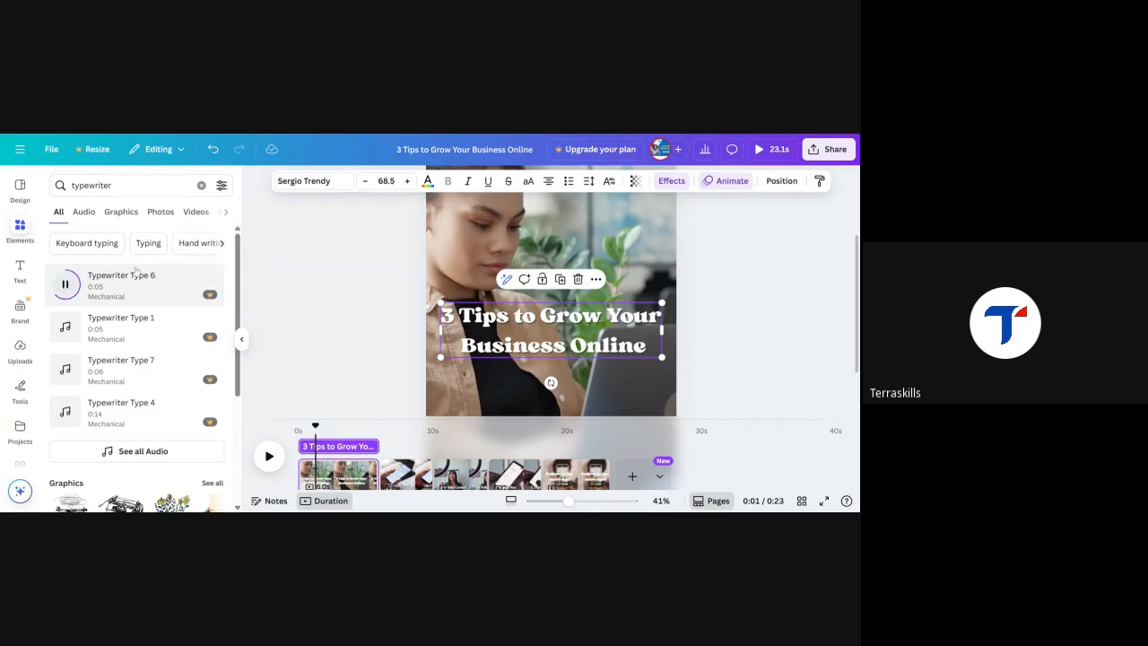
left_click(132, 295)
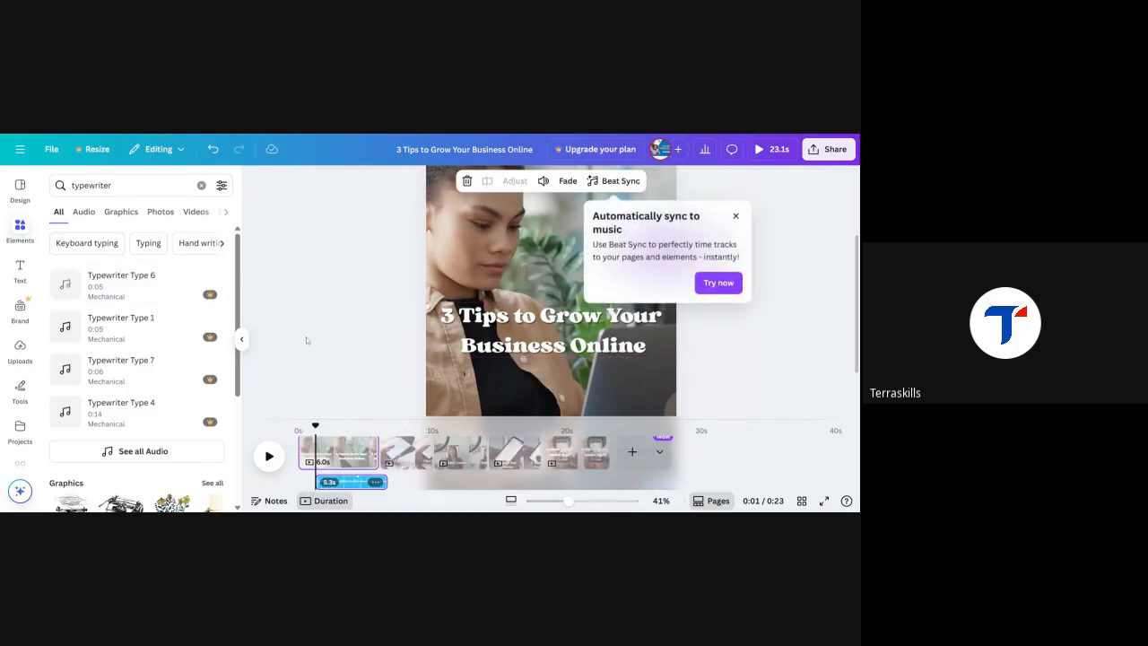
- Preview the opening page with the typewriter sound and move the audio clip to start at 0.0s
left_click(718, 284)
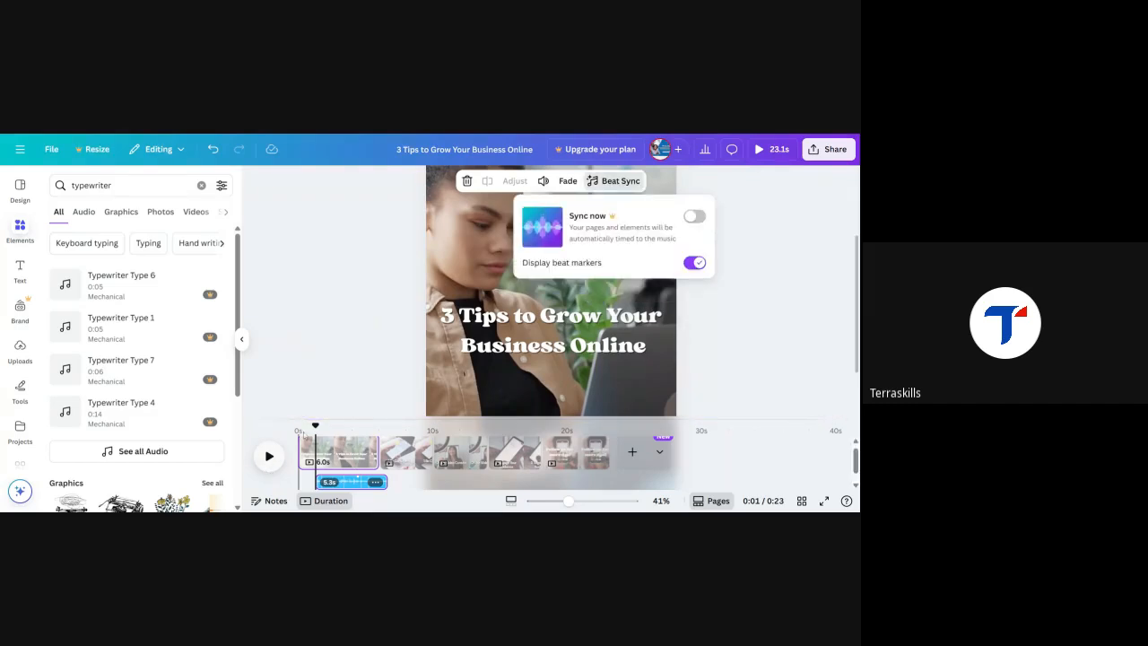
left_click(314, 426)
left_click_drag(315, 426, 298, 427)
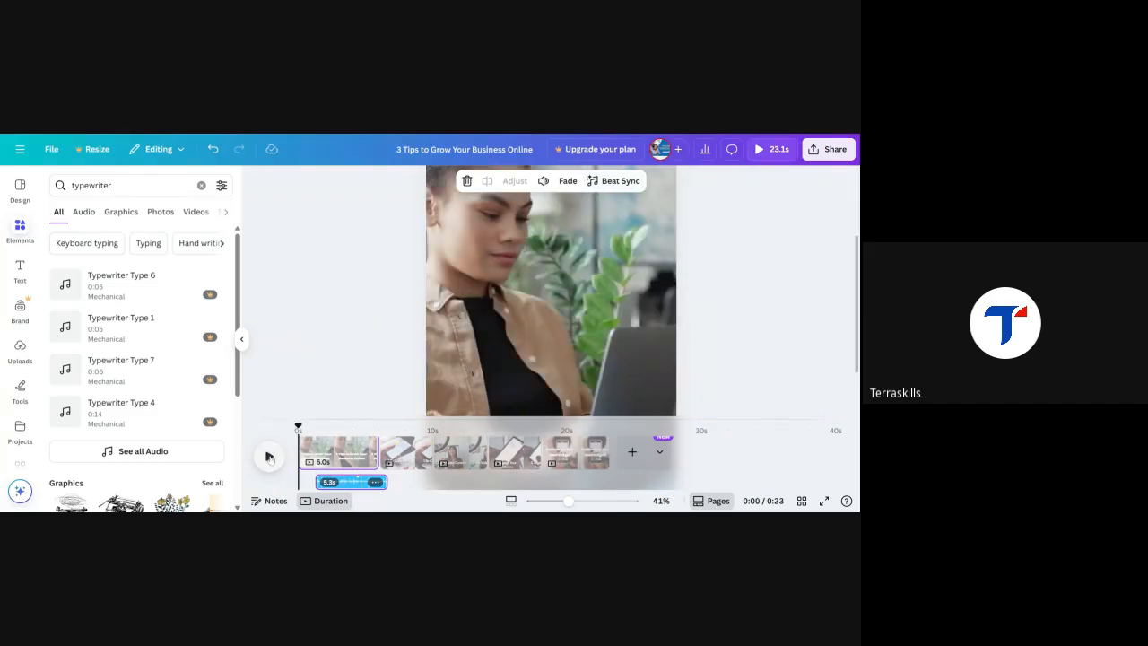
left_click(269, 458)
left_click(269, 457)
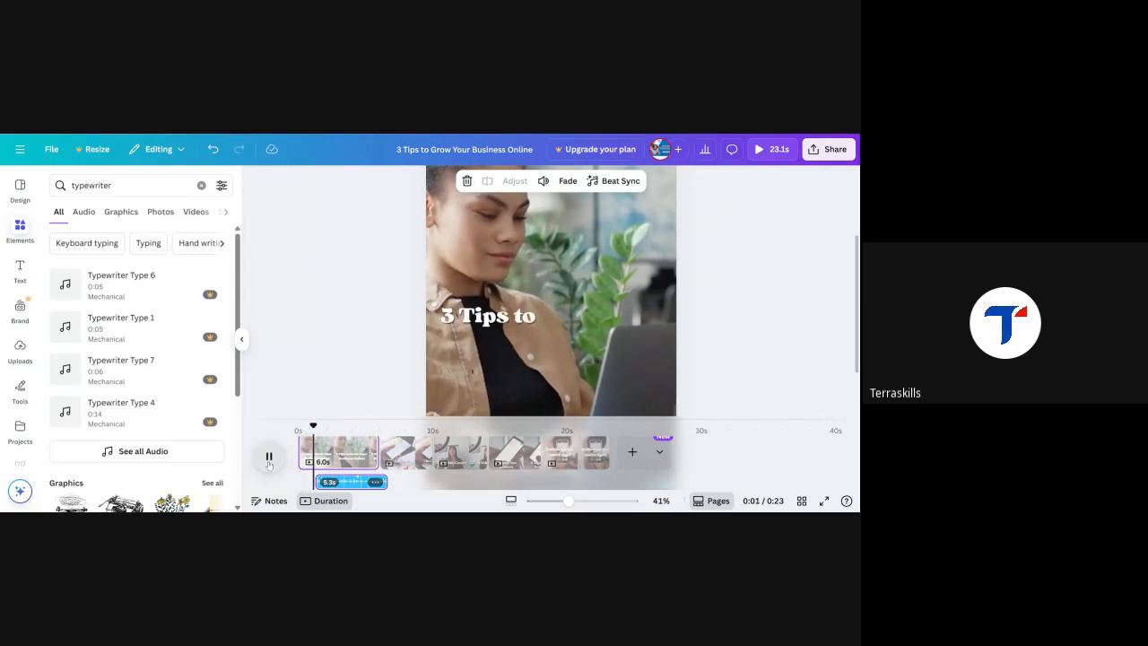
left_click(359, 486)
left_click_drag(358, 485, 341, 482)
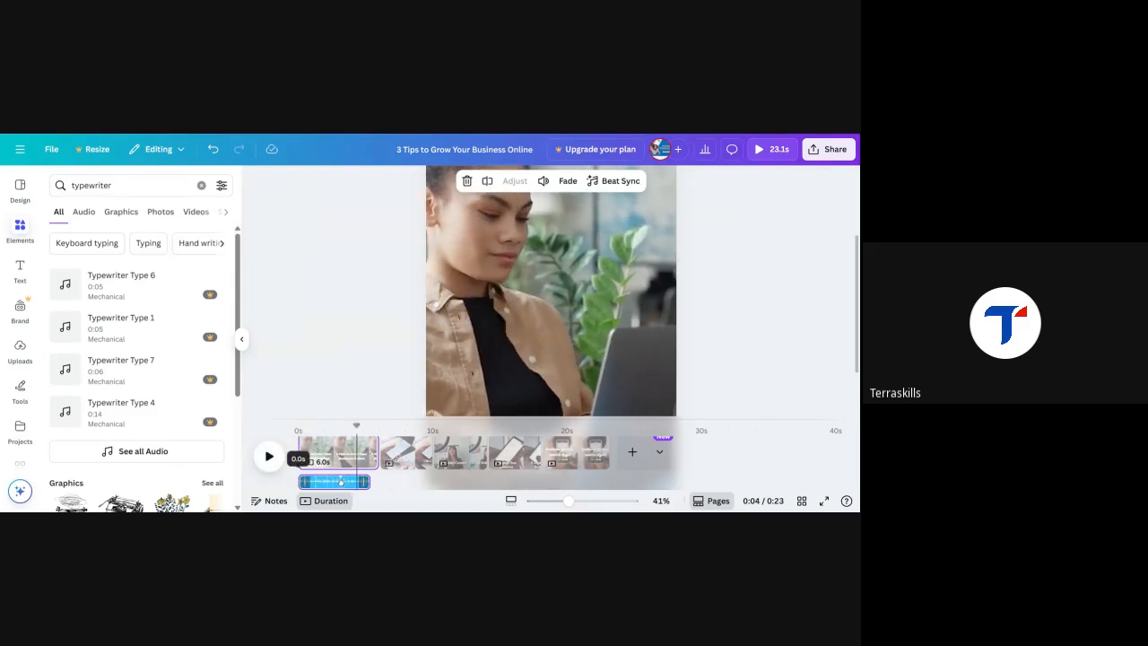
- Play the opening page with the realigned sound and trim the end of the audio clip to 4.3s
left_click(270, 456)
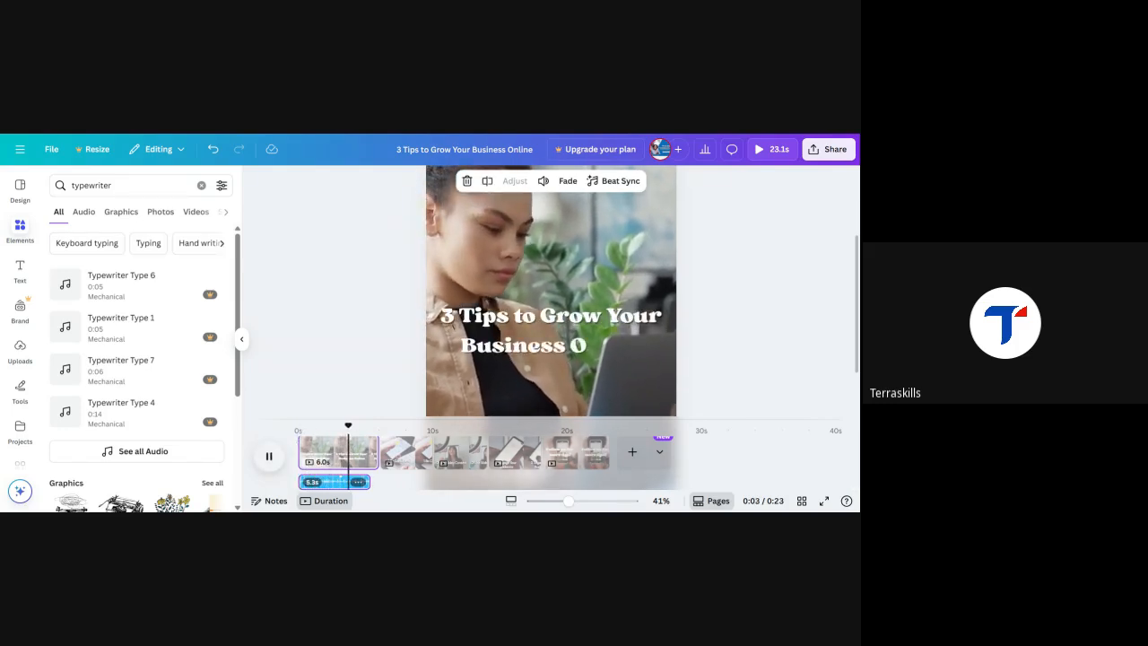
key("space")
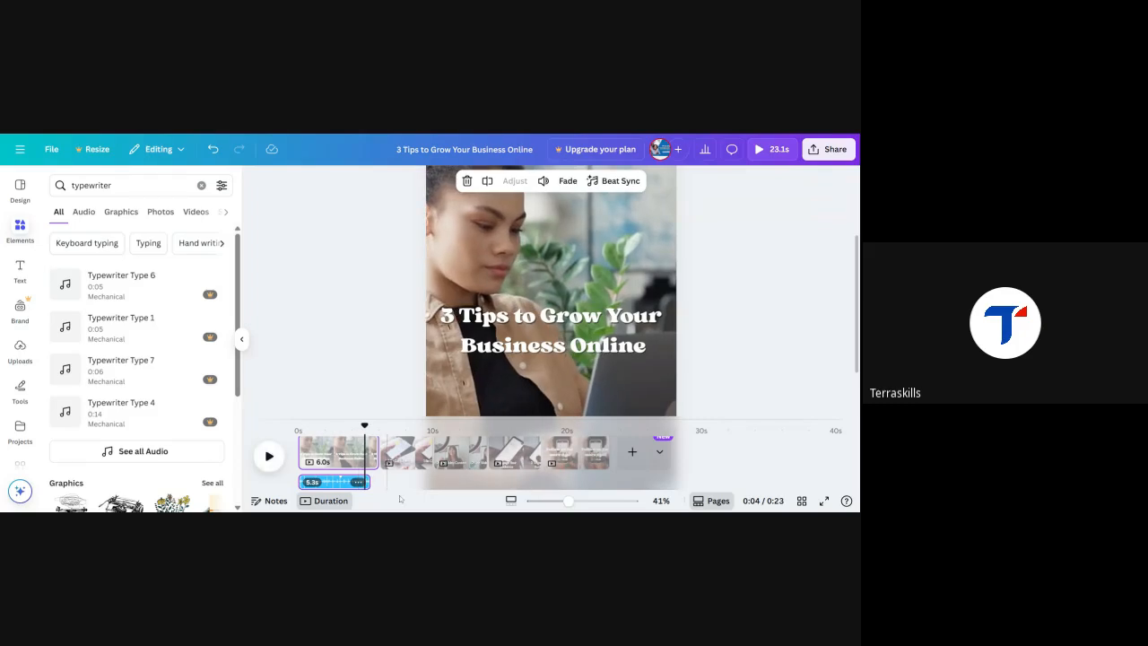
left_click_drag(366, 482, 356, 483)
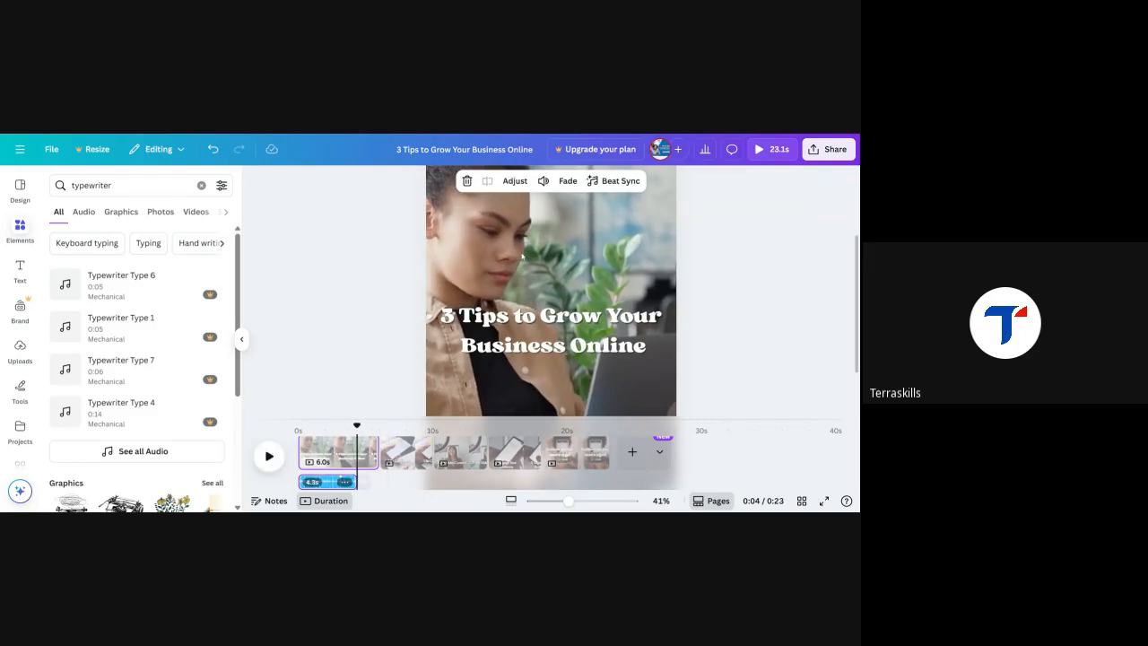
- Set a 1.0s fade-out on the typewriter audio clip and play the opening page to check how the sound ends
left_click(544, 181)
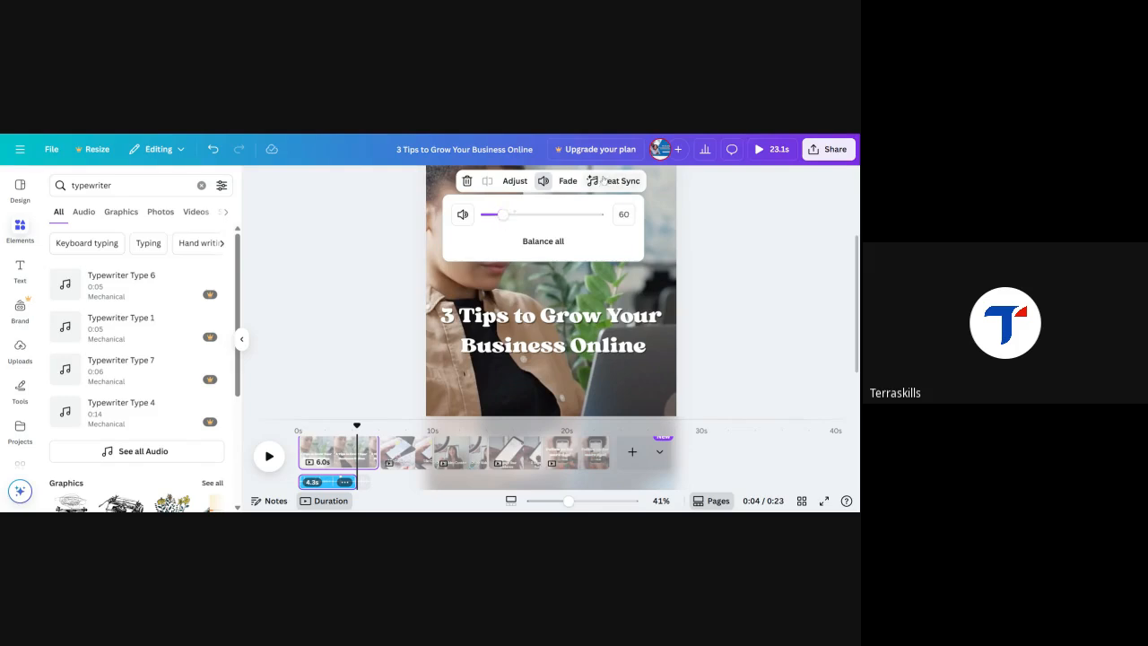
left_click(569, 182)
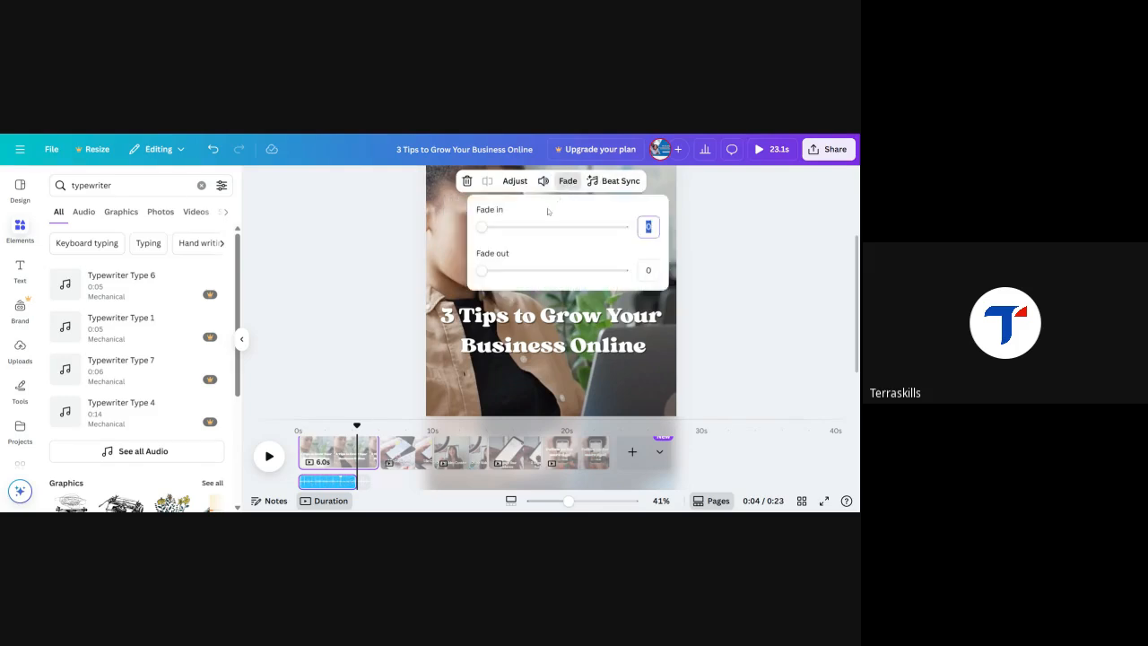
left_click_drag(485, 272, 488, 271)
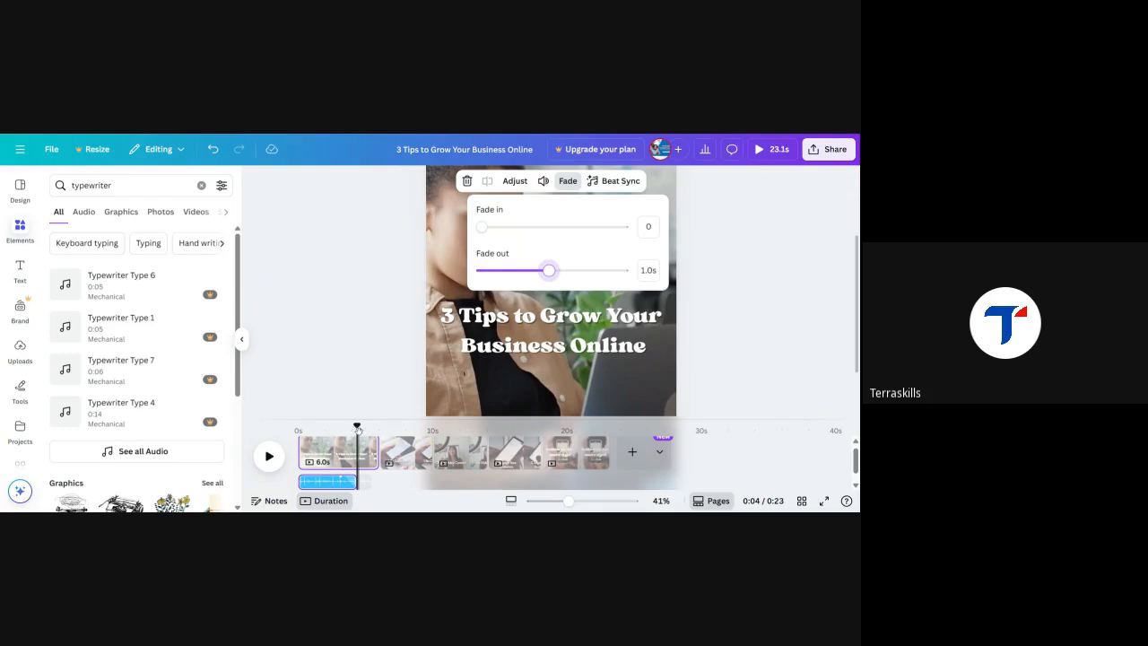
left_click_drag(358, 429, 296, 432)
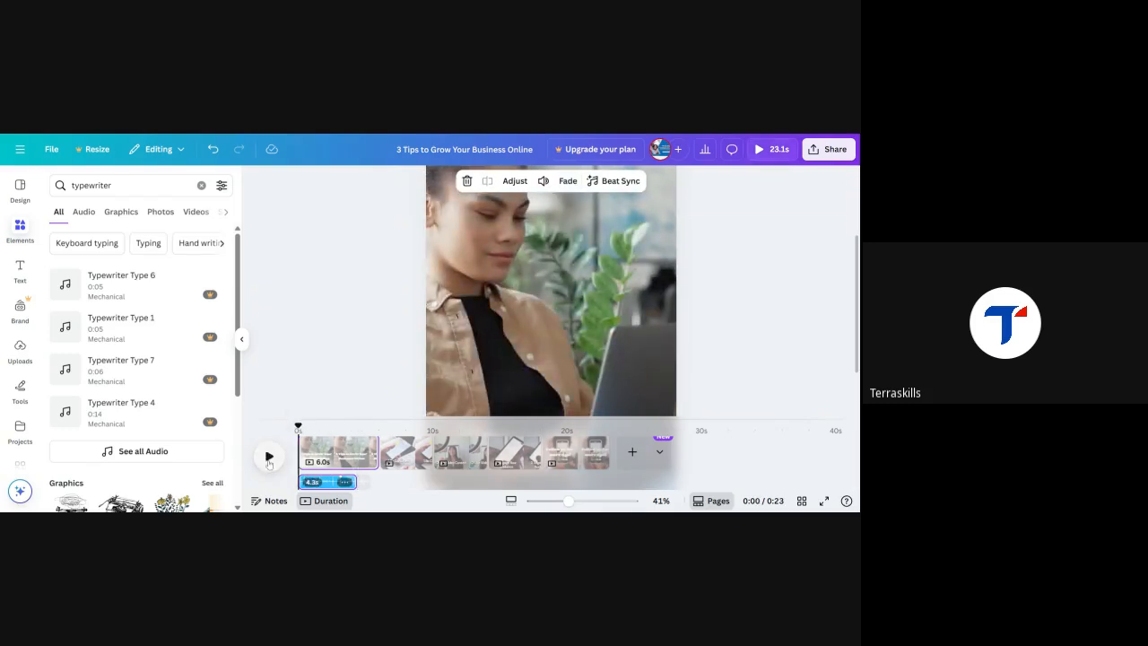
left_click(269, 456)
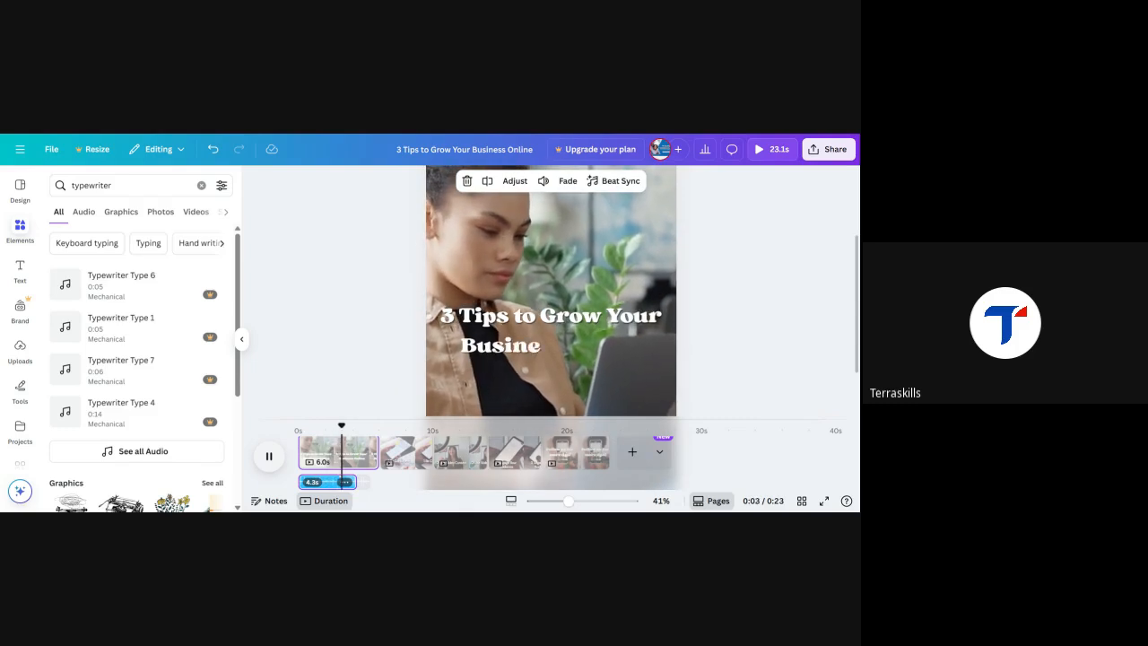
left_click(269, 457)
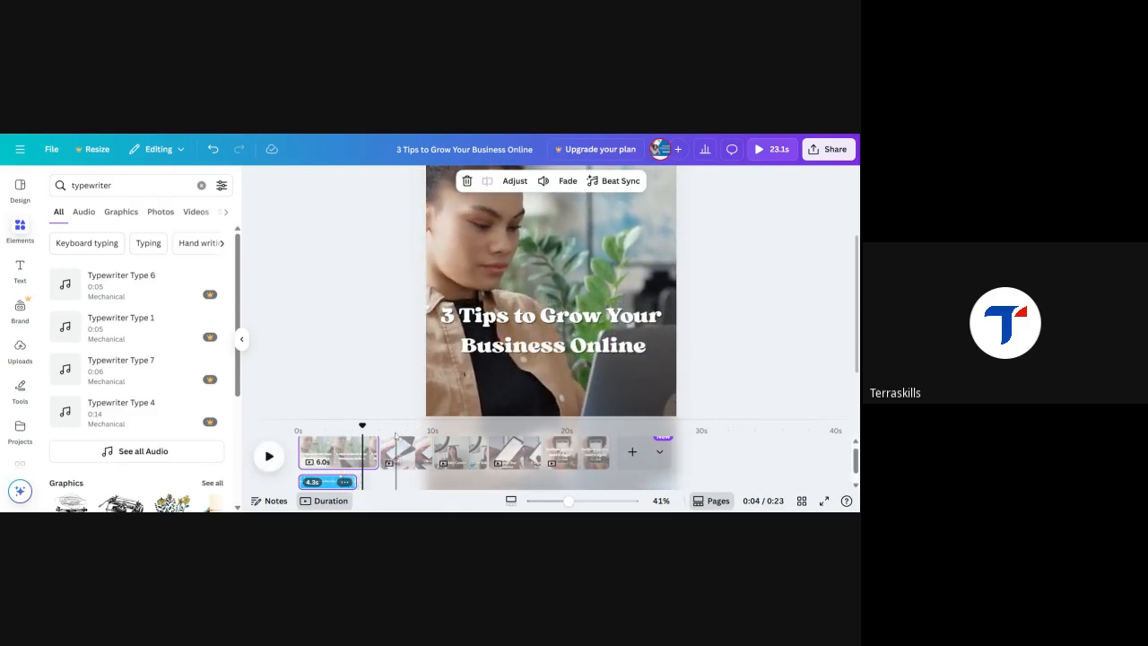
- Play the video from its start through the "2. Use Video Content" page and return the playhead to the beginning
left_click_drag(362, 426, 298, 429)
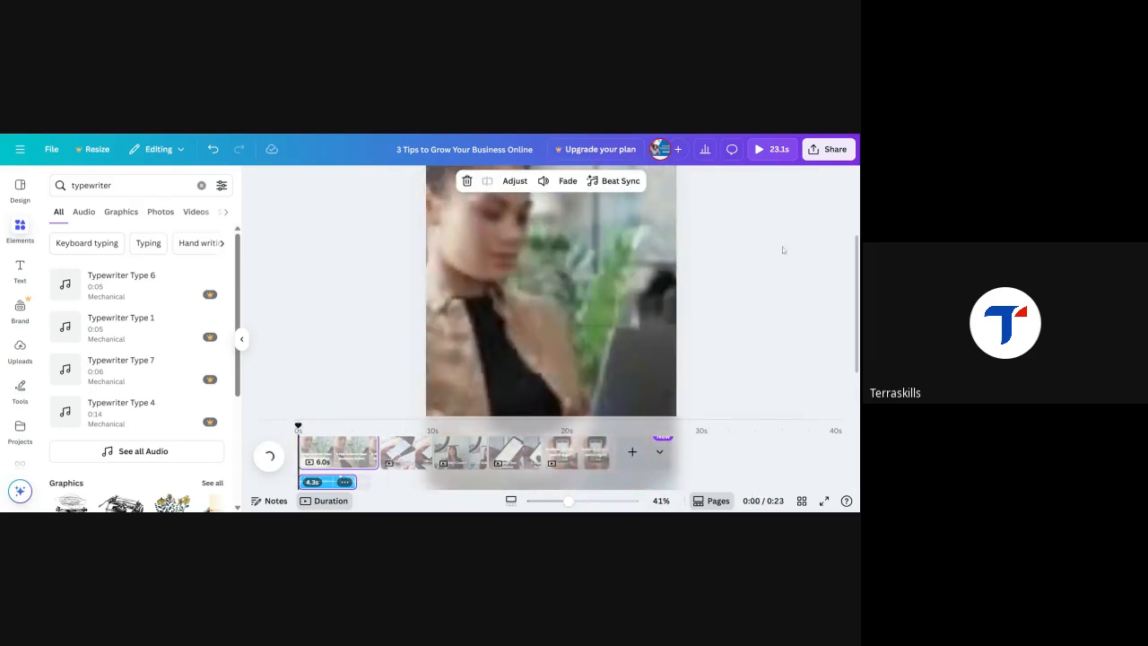
scroll(795, 249, "down", 5)
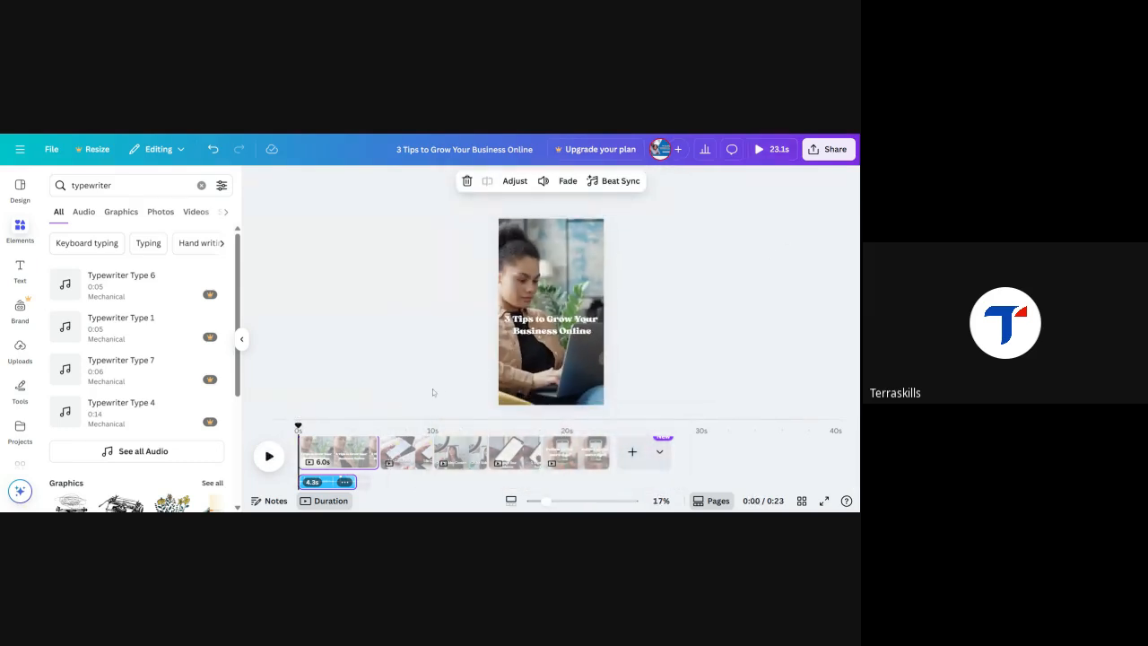
left_click(271, 459)
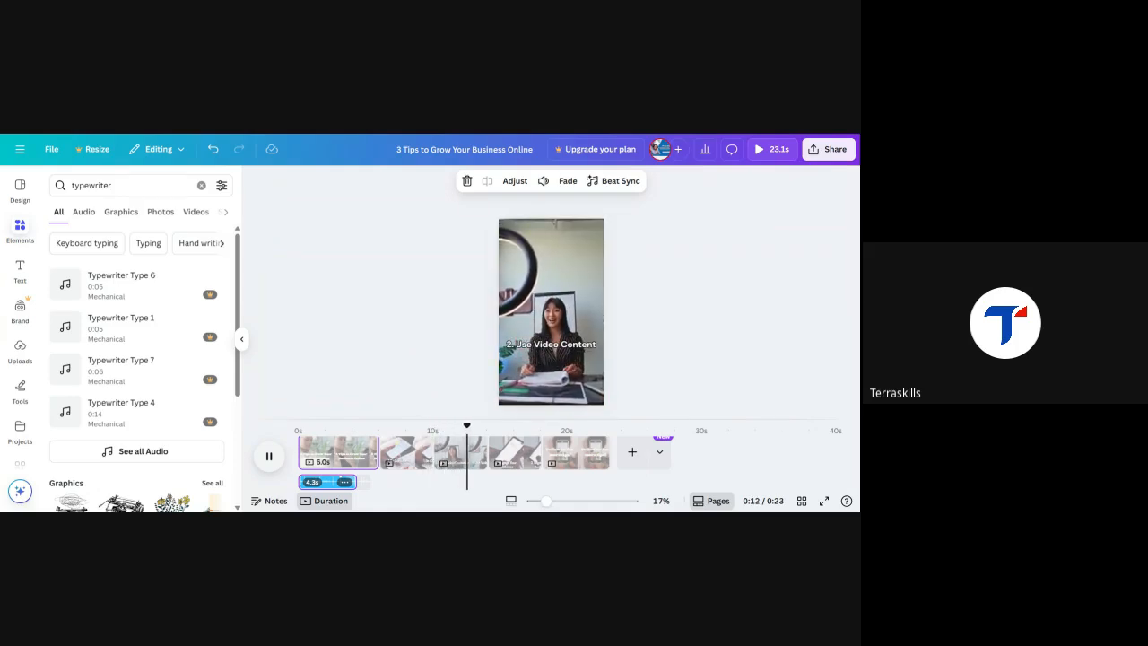
left_click_drag(488, 428, 360, 423)
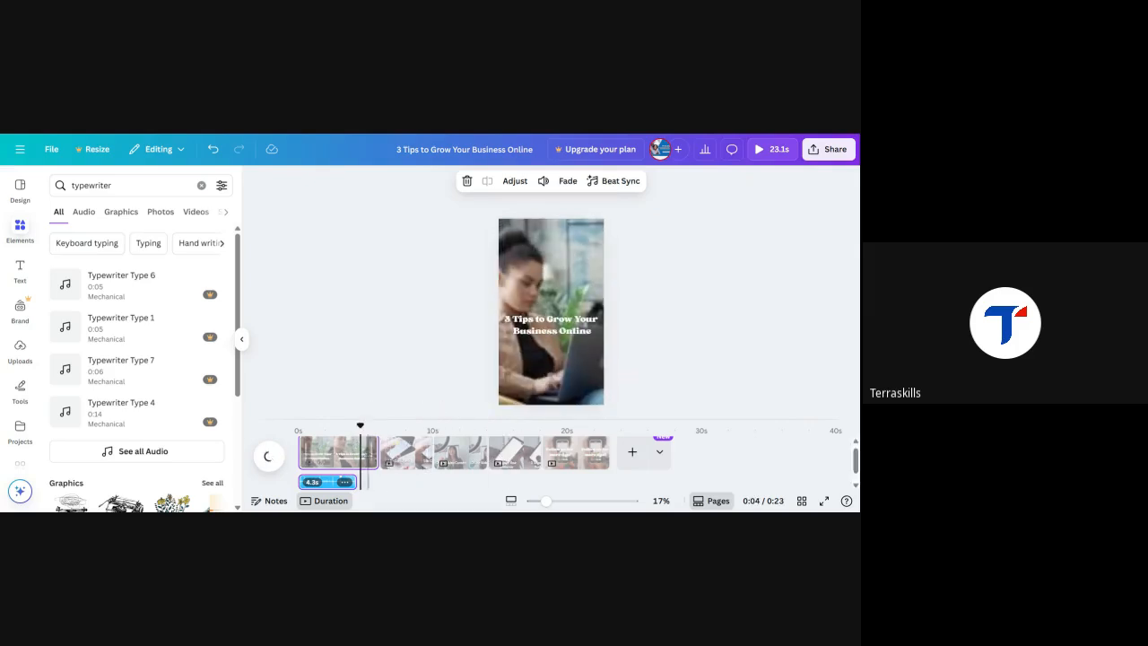
left_click(356, 378)
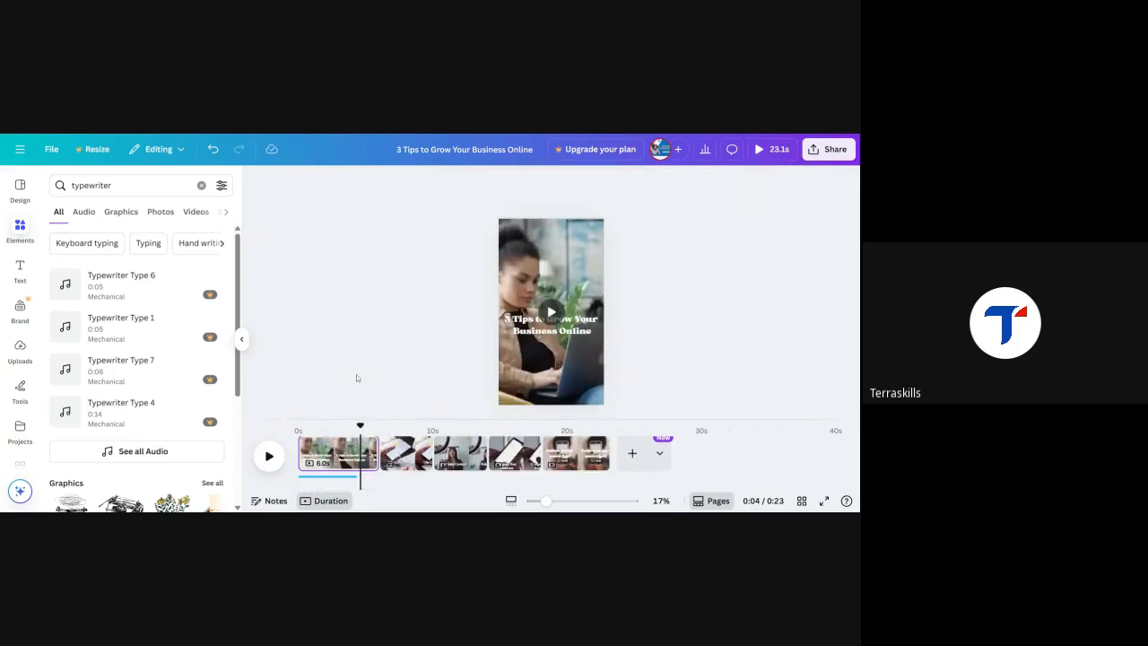
left_click_drag(360, 427, 298, 425)
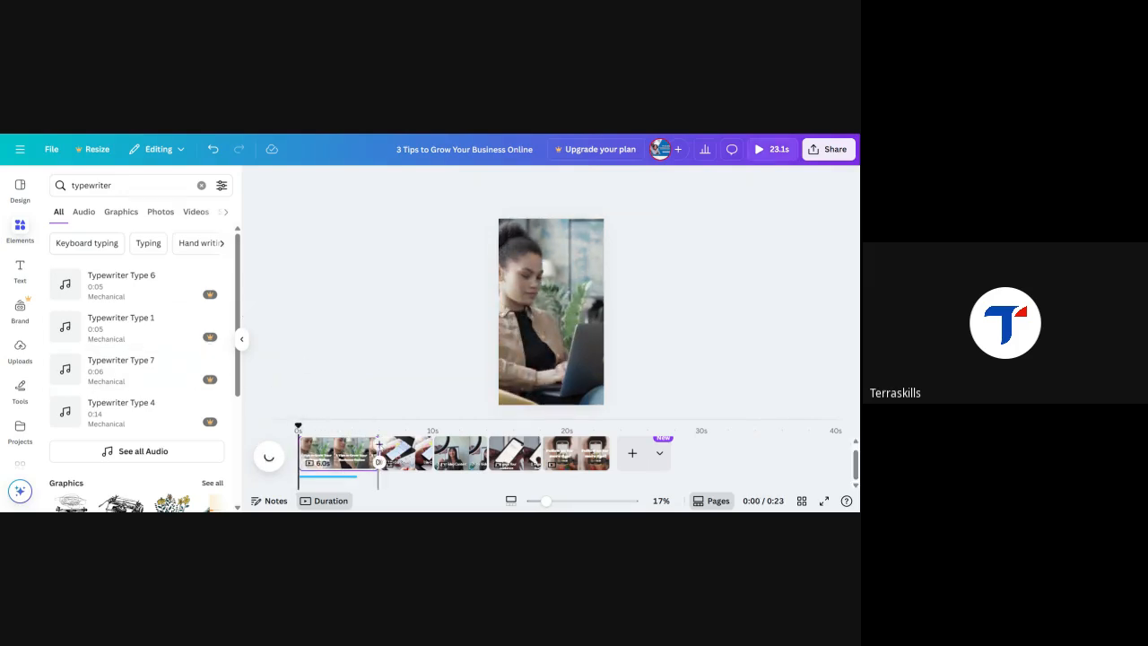
- Delete the blank page added after the opening page and open the transition options for the opening page
left_click(378, 451)
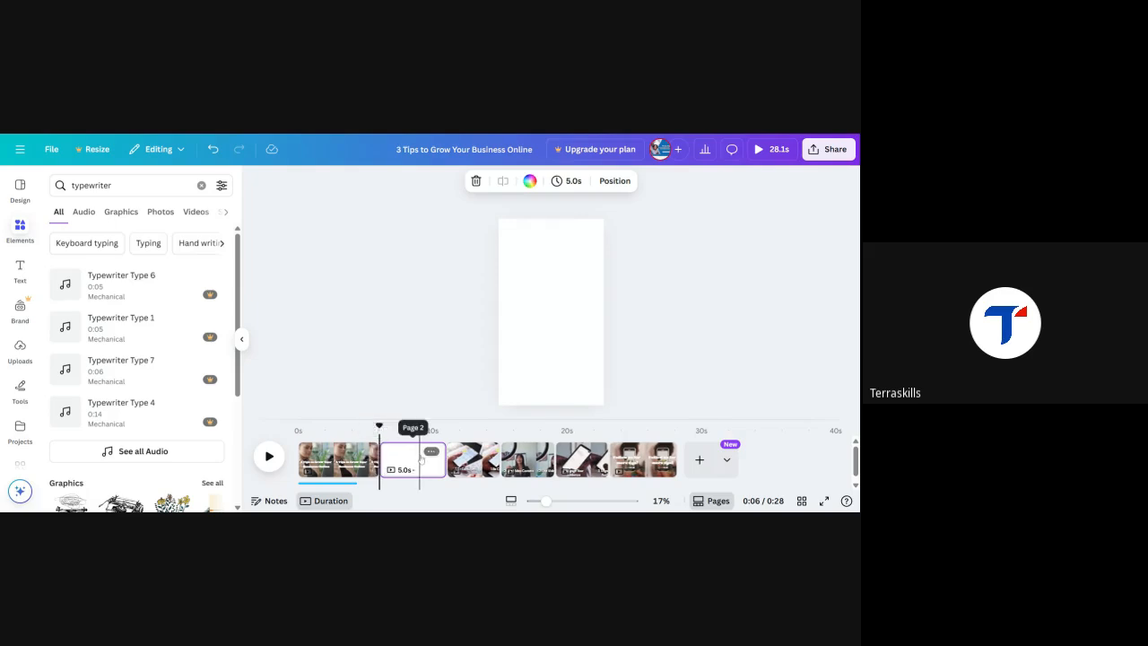
left_click(476, 180)
left_click(342, 460)
key("space")
left_click(364, 452)
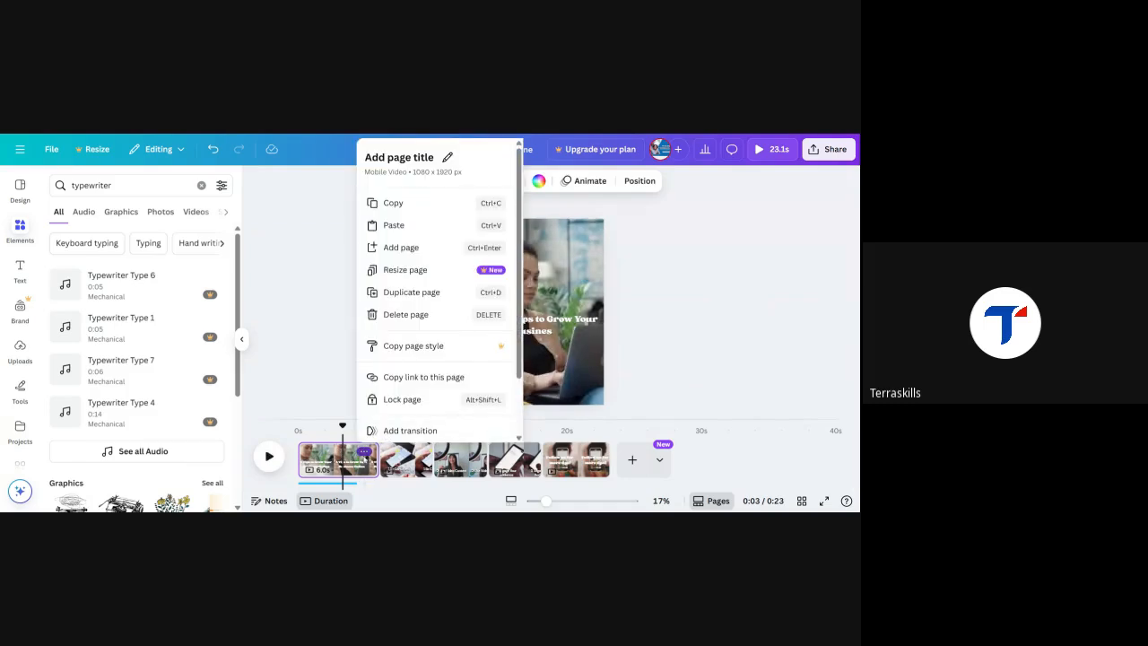
left_click(365, 460)
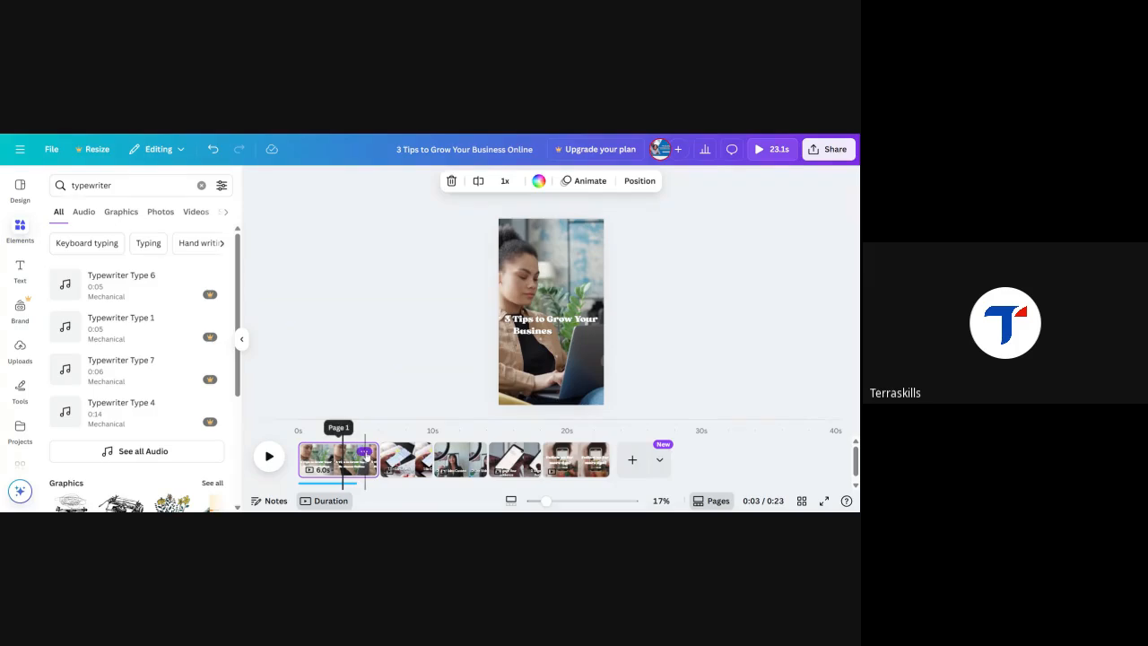
left_click(366, 454)
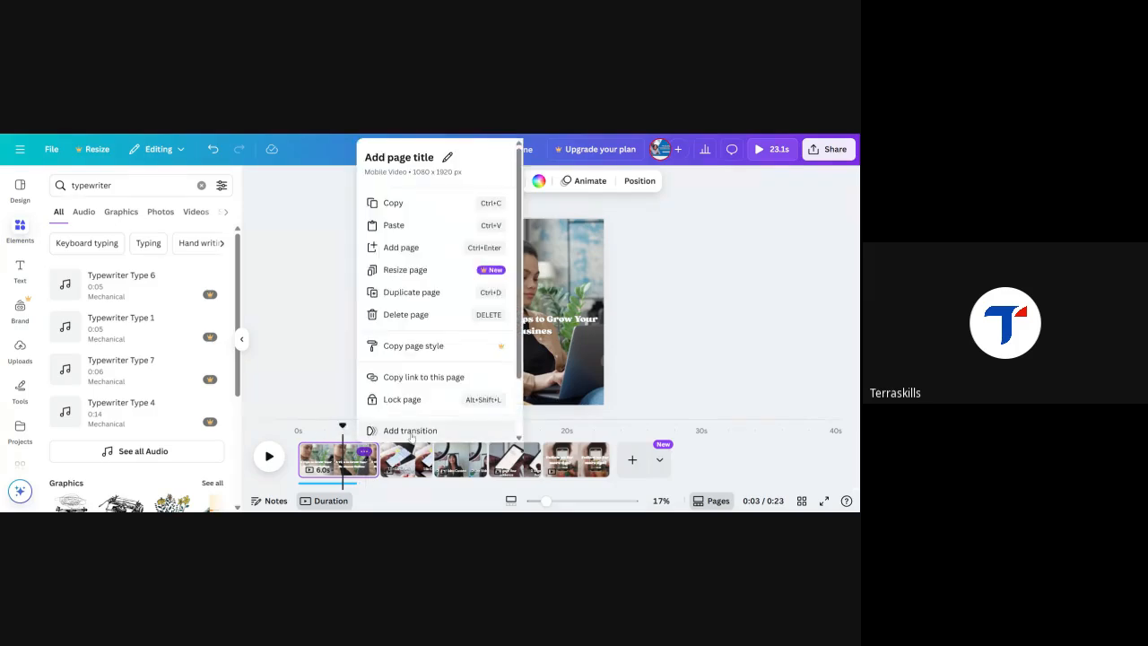
left_click(413, 432)
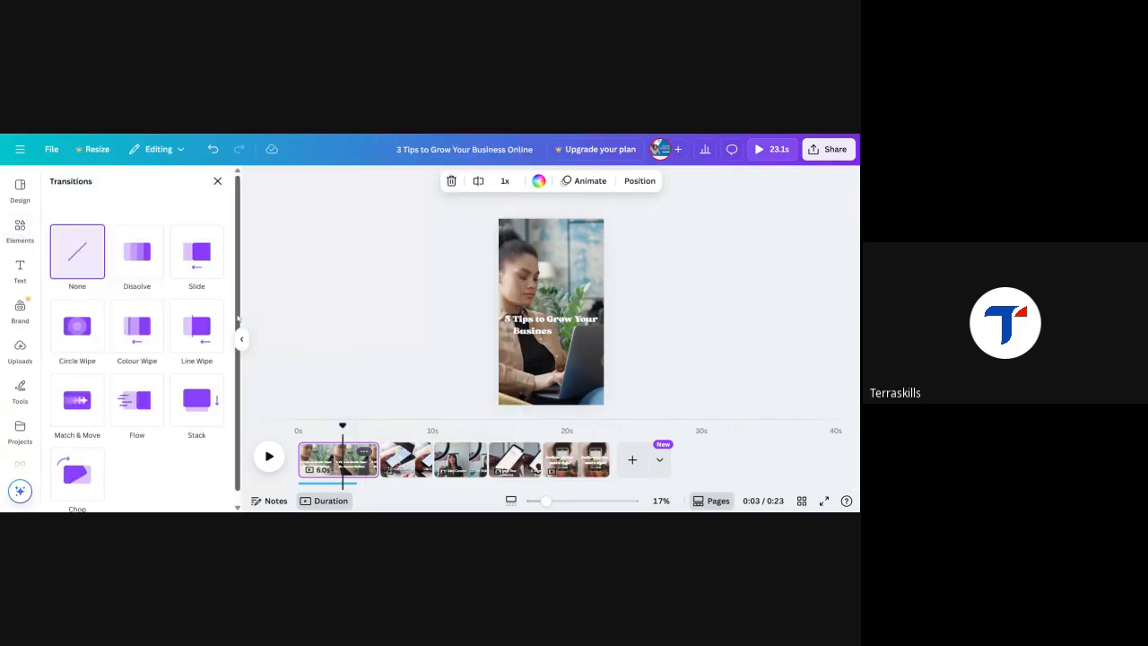
- Compare the Dissolve, Slide and Circle Wipe transitions after the opening page and apply Dissolve
left_click(147, 262)
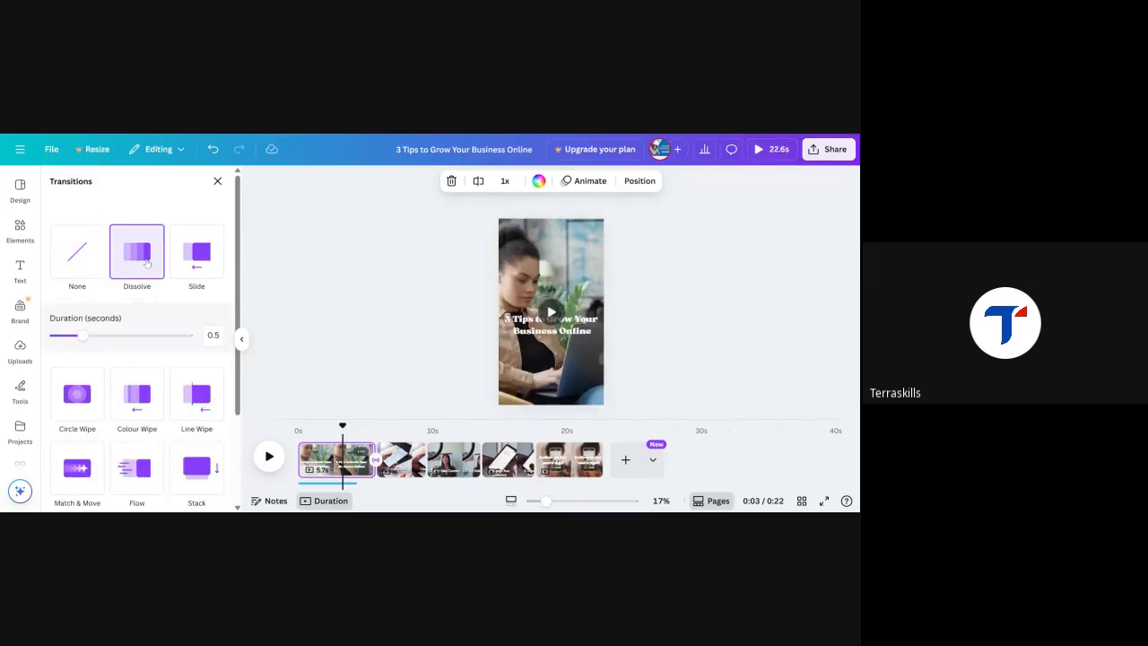
left_click(190, 267)
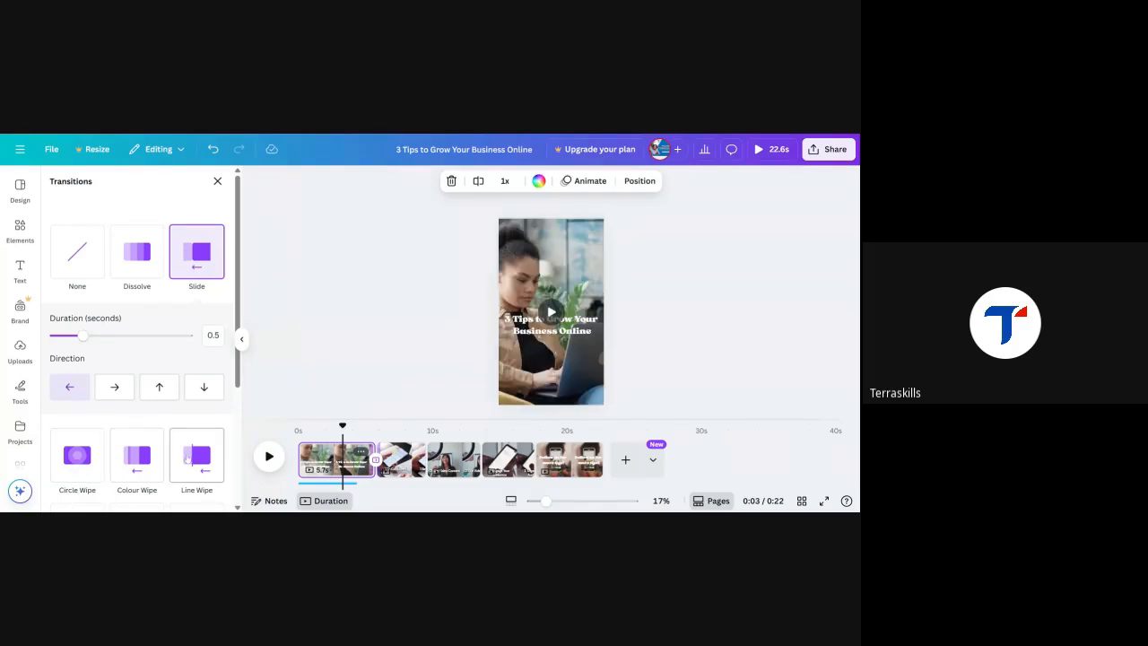
scroll(98, 466, "down", 2)
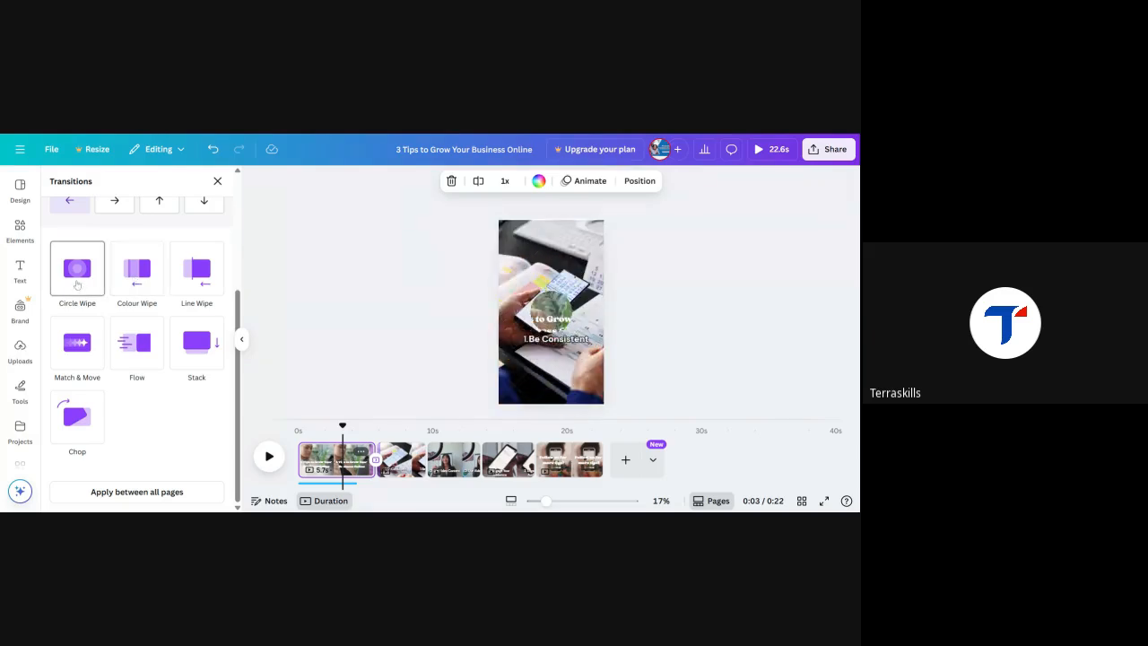
scroll(152, 278, "up", 3)
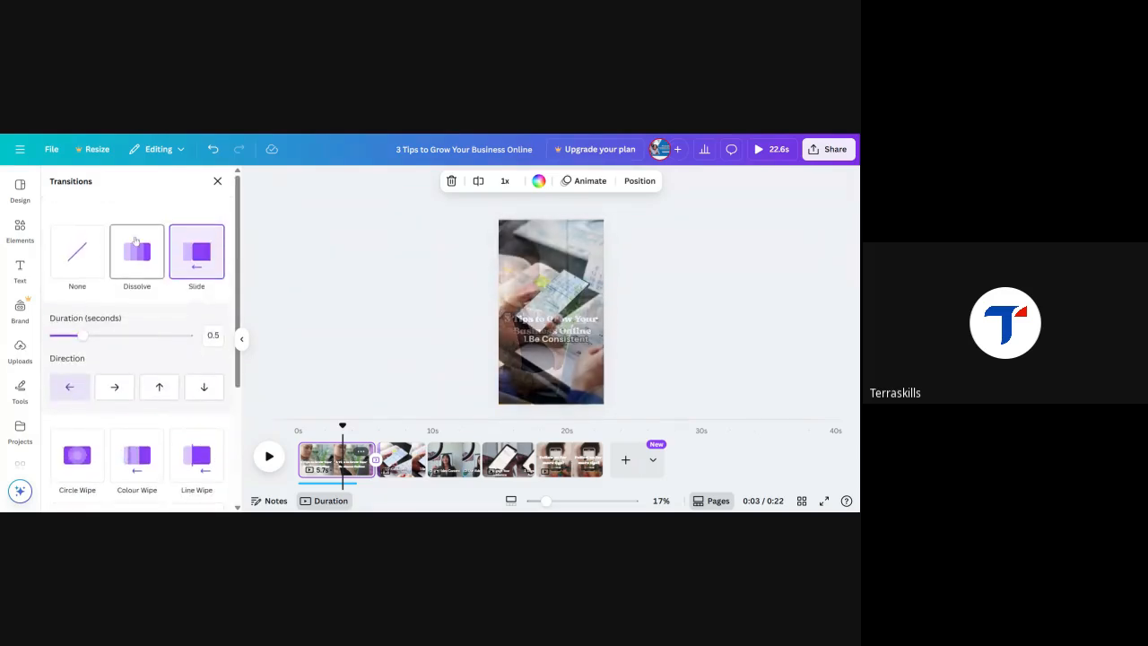
left_click(139, 260)
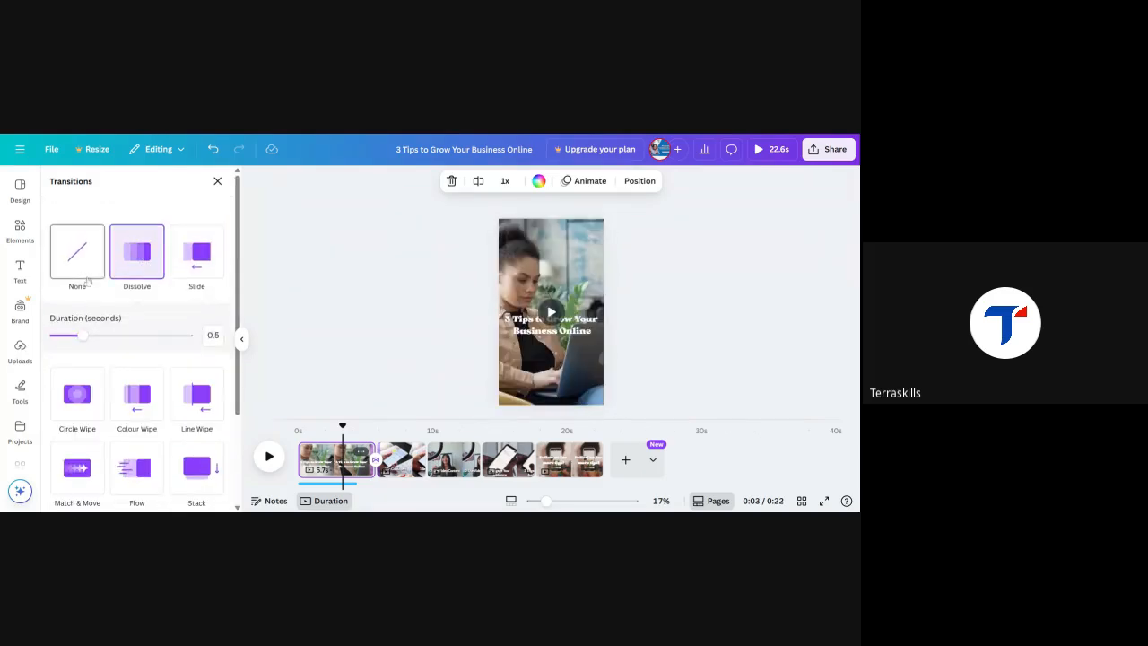
- Try the opening page's Dissolve at 1.2 seconds, return it to 0.5 seconds and play through the transition
left_click_drag(97, 338, 132, 340)
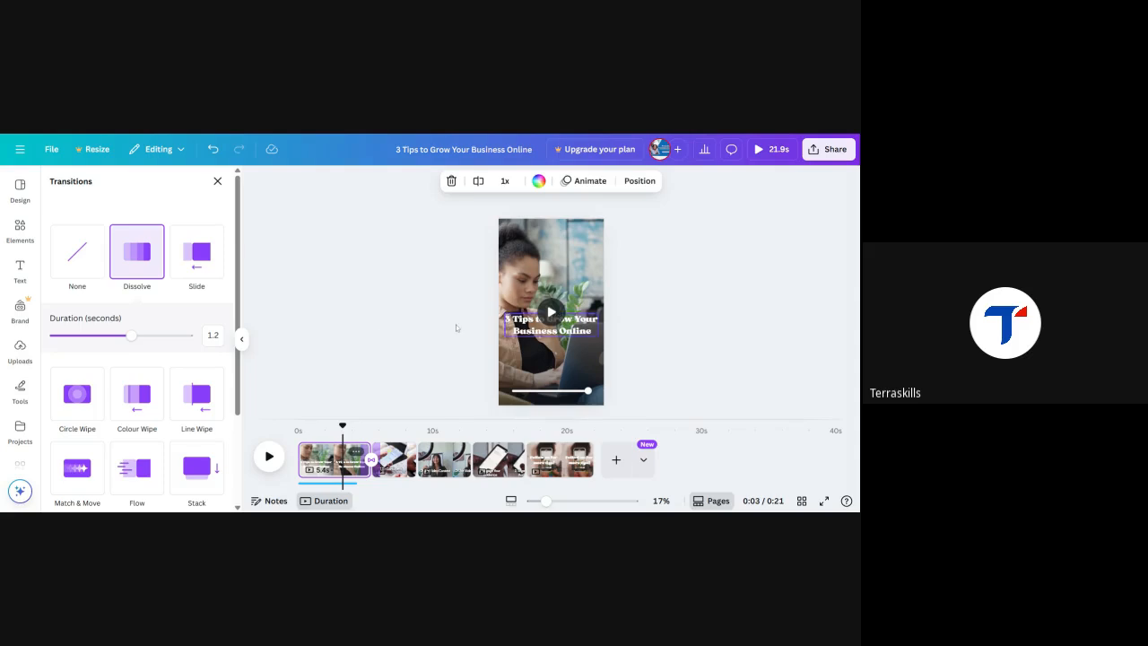
left_click(271, 456)
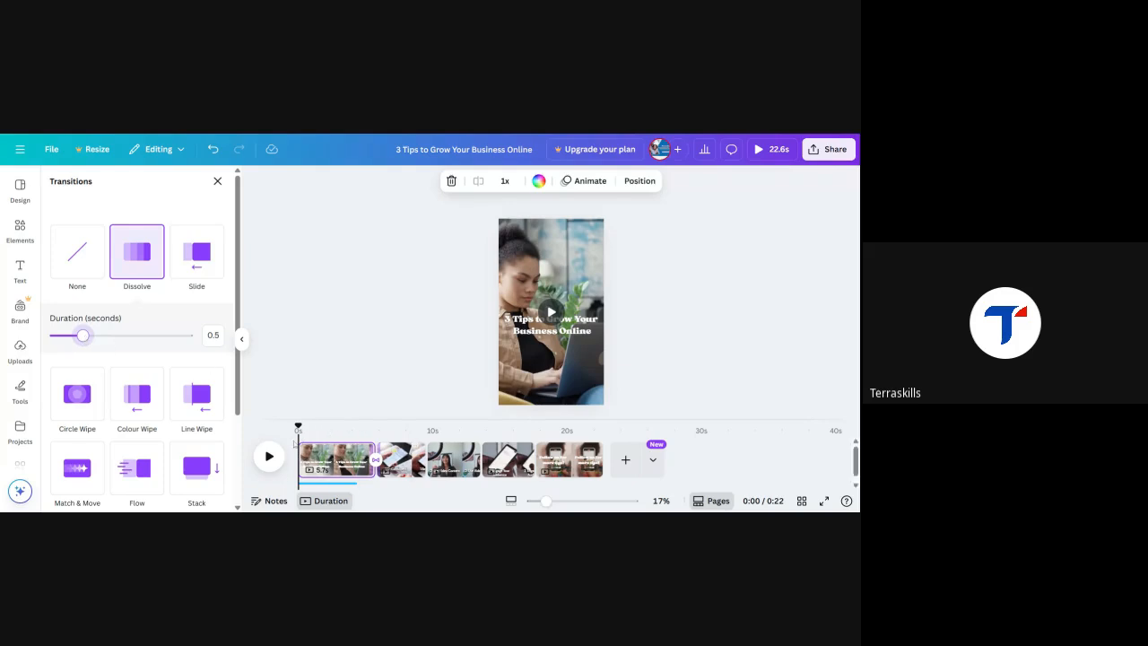
left_click(269, 456)
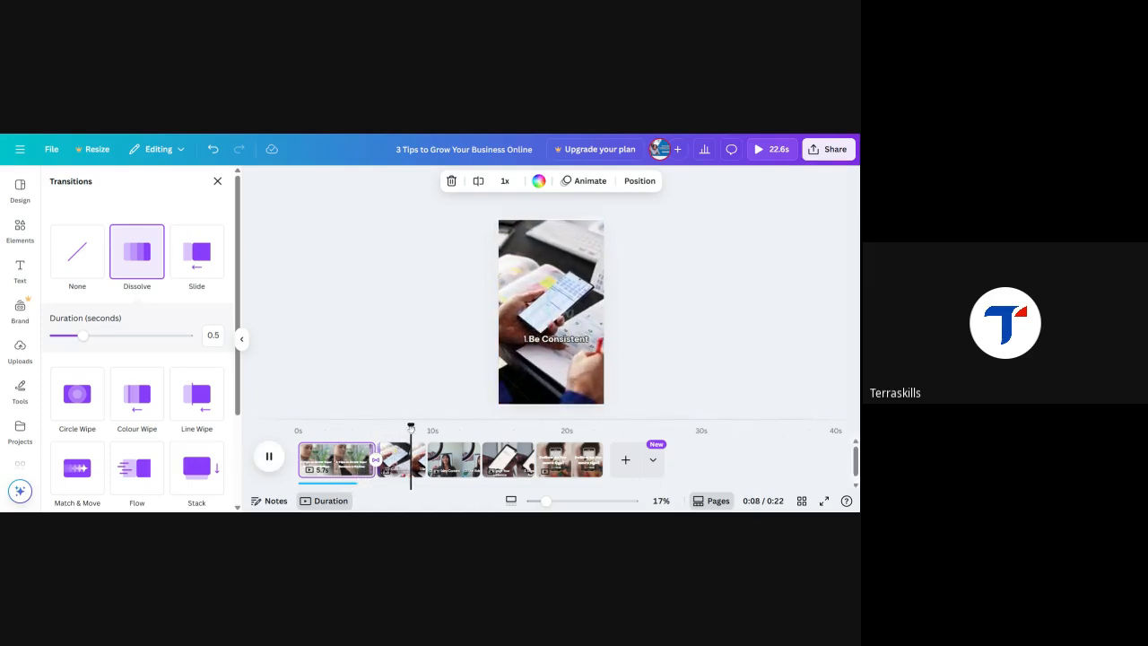
left_click_drag(413, 426, 432, 425)
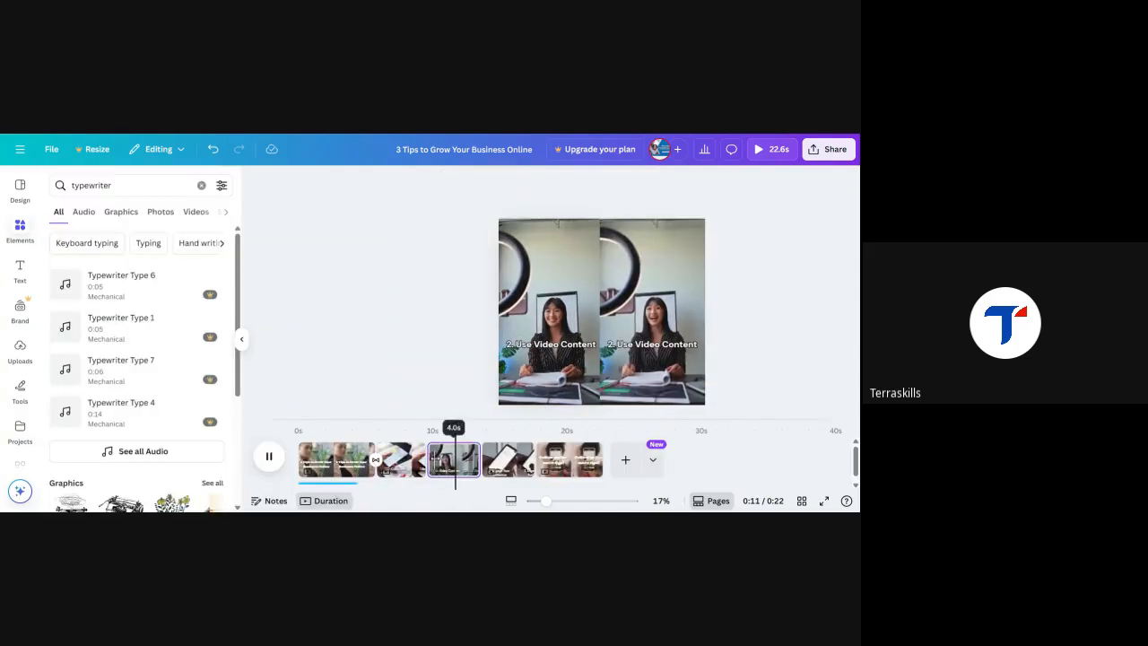
- Add a 0.5-second Dissolve transition after the "1. Be Consistent" page
left_click(397, 459)
left_click(395, 462)
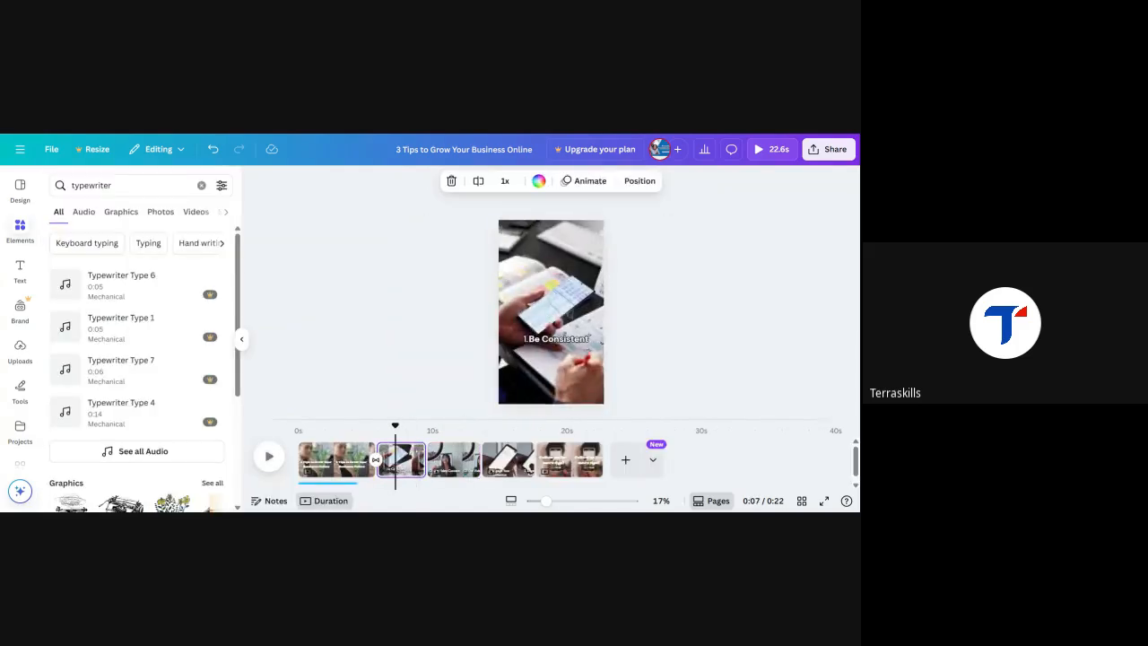
left_click(410, 462)
left_click(456, 431)
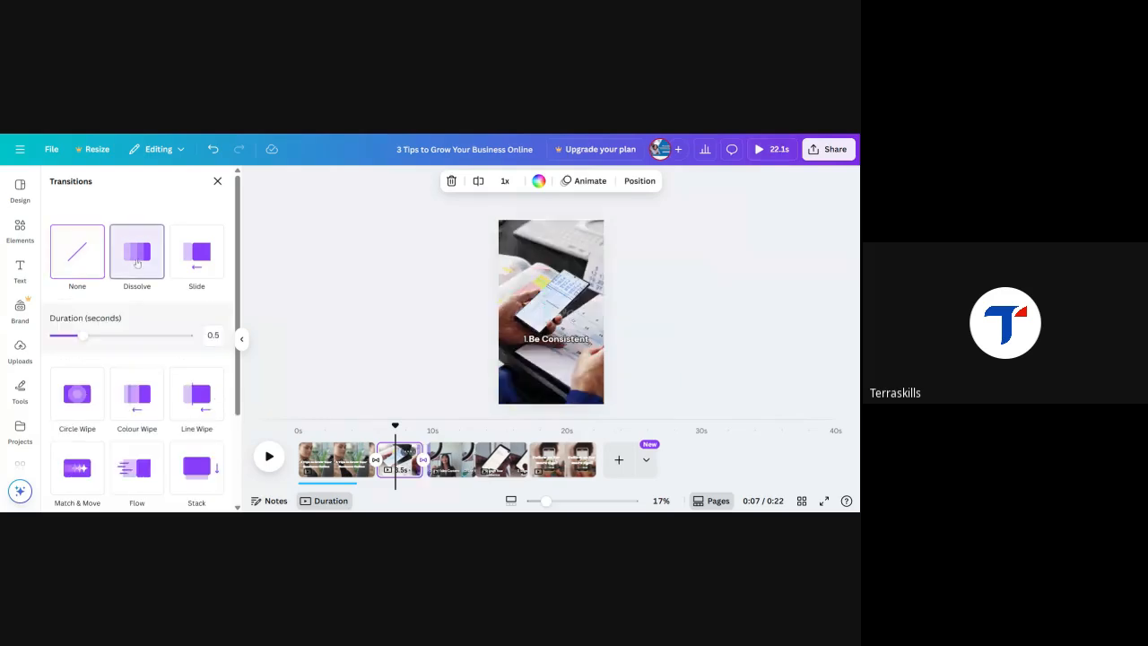
left_click(138, 262)
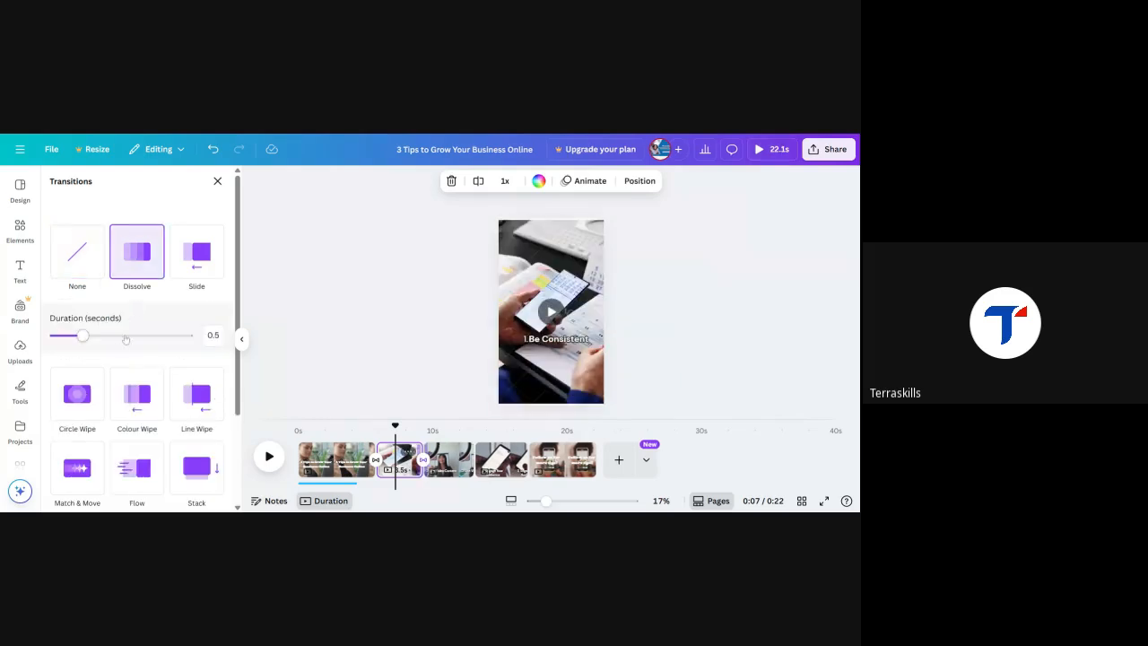
- Add a Dissolve transition after the "2. Use Video Content" page
left_click(449, 459)
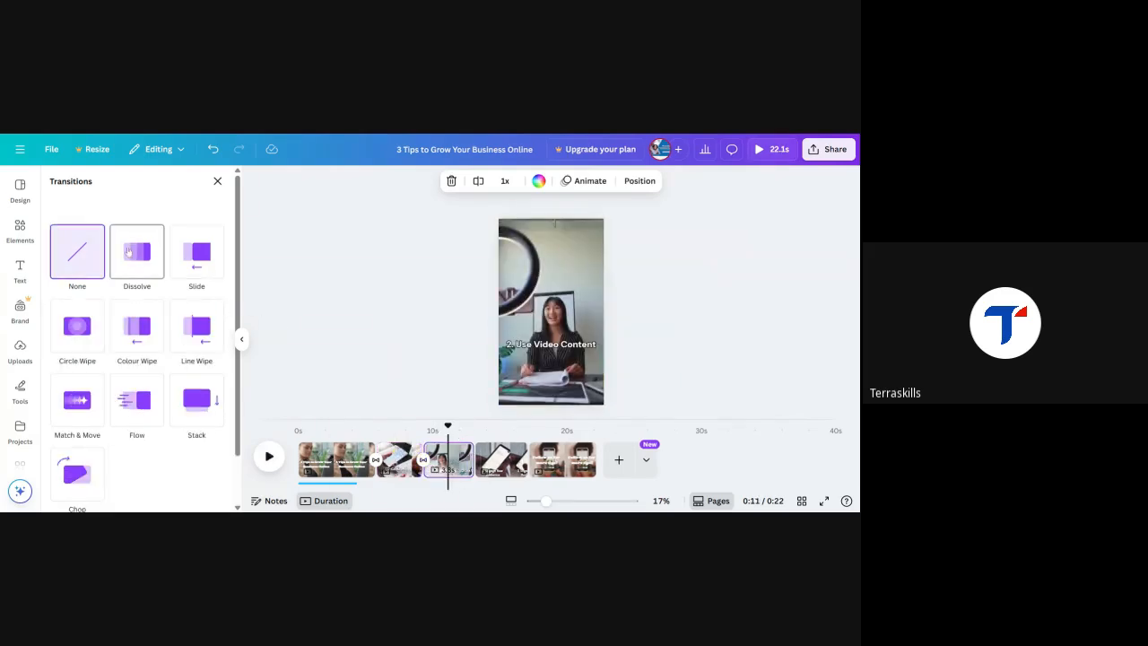
- Apply the Dissolve transition after the "2. Use Video Content" page and after the "3. Engage Your Audience" page
left_click(128, 257)
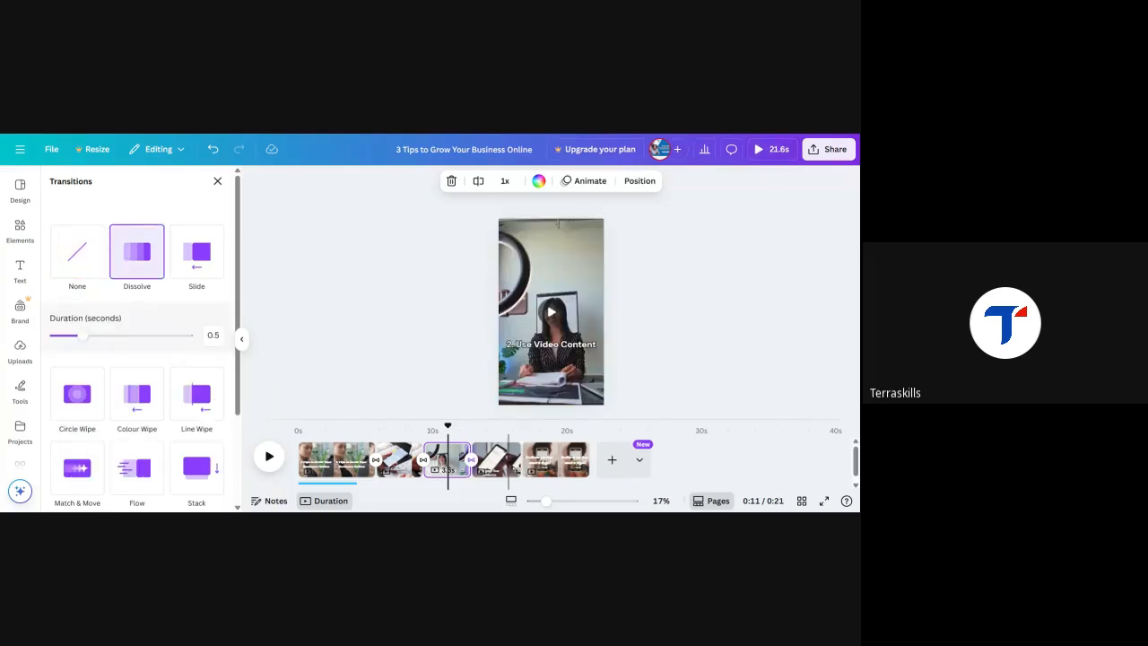
left_click(505, 459)
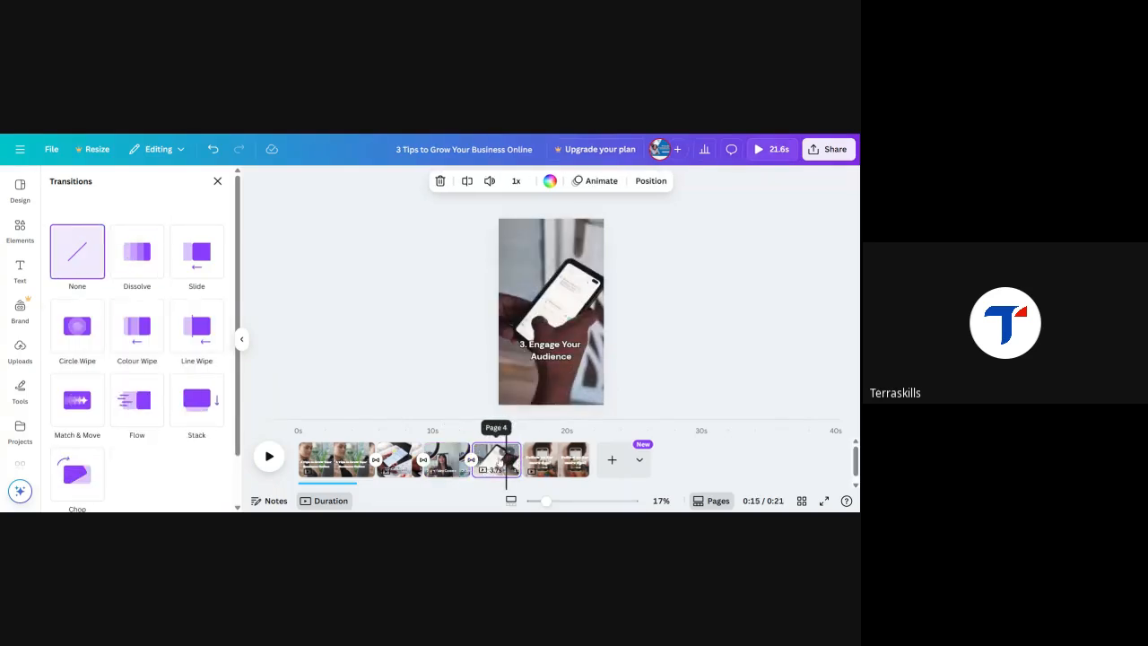
left_click(507, 453)
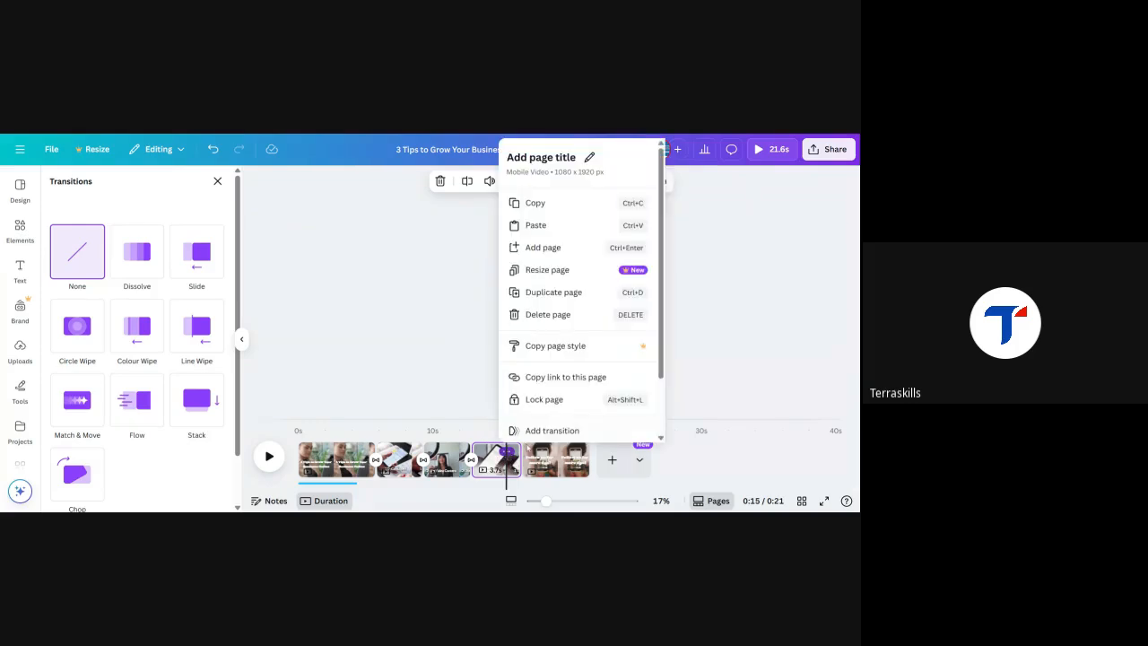
left_click(552, 431)
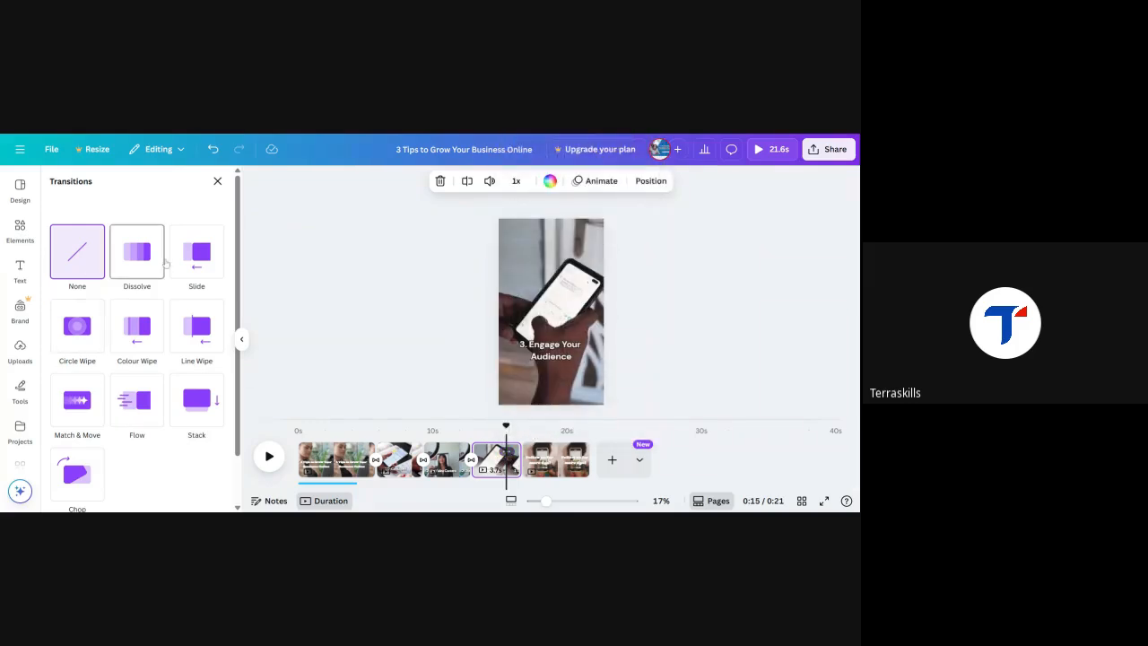
left_click(136, 253)
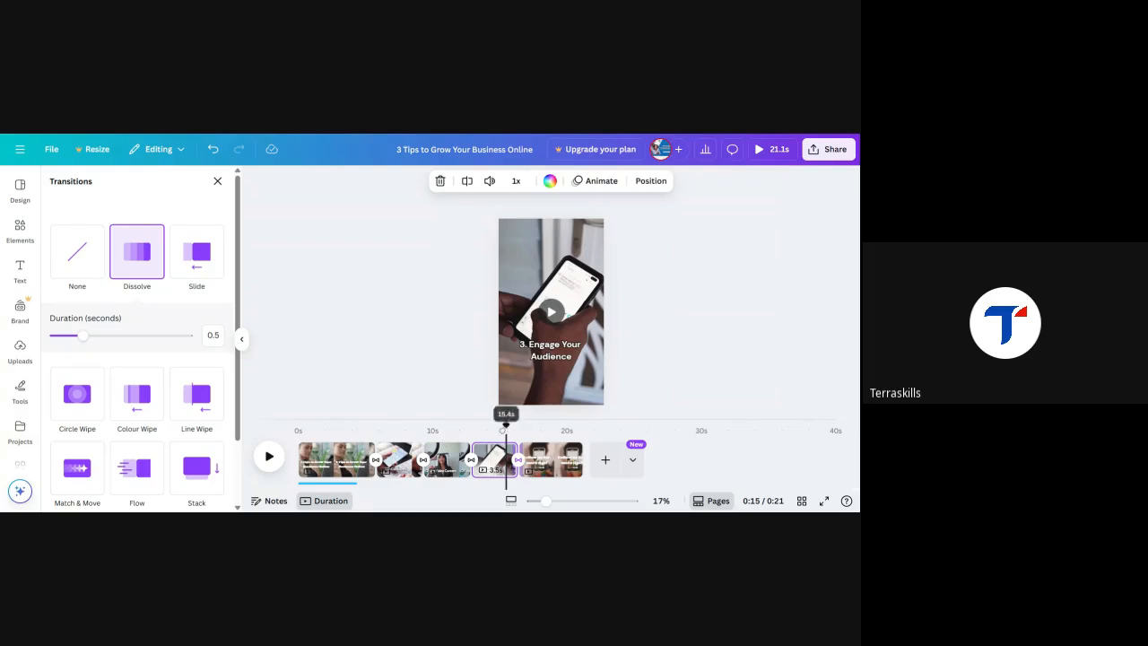
- Preview the whole video from the first page through to the closing page, and close the preview
left_click_drag(505, 427, 331, 415)
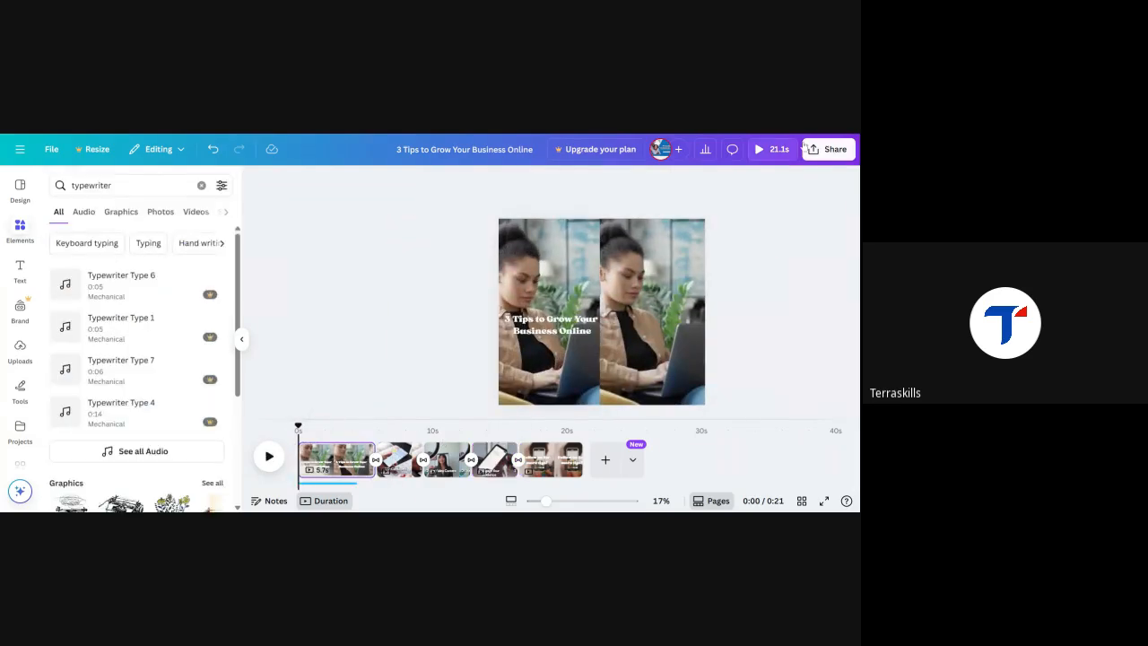
left_click(759, 150)
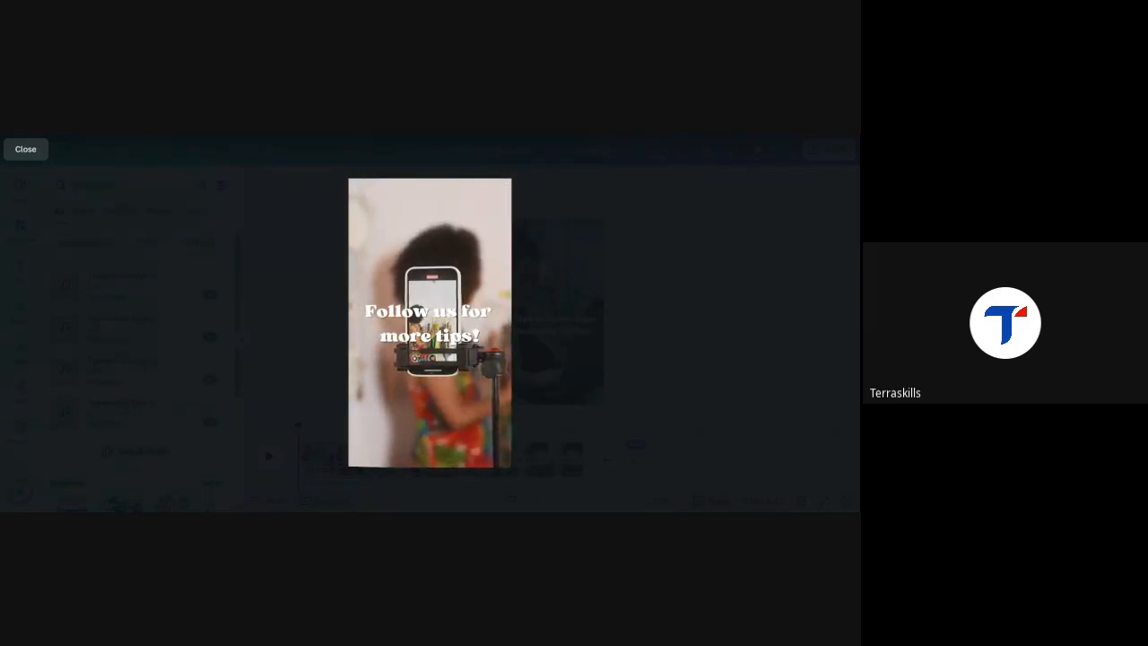
left_click(34, 154)
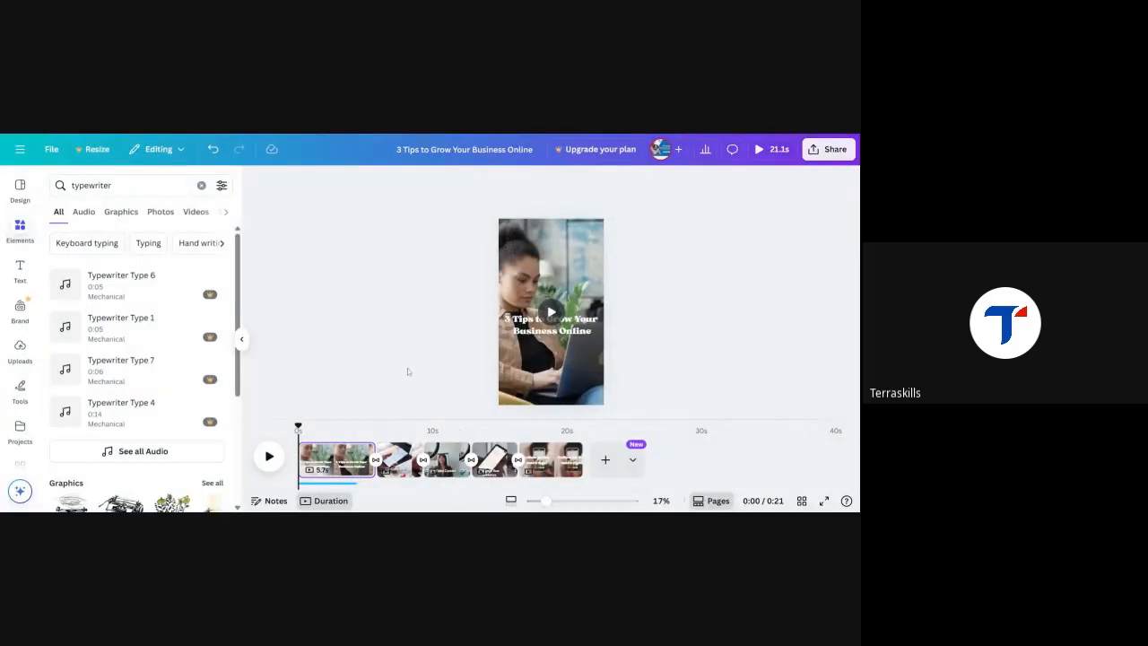
- Enlarge the background clip on the "1.Be Consistent" page to cover the page edges, and play the video
left_click(447, 463)
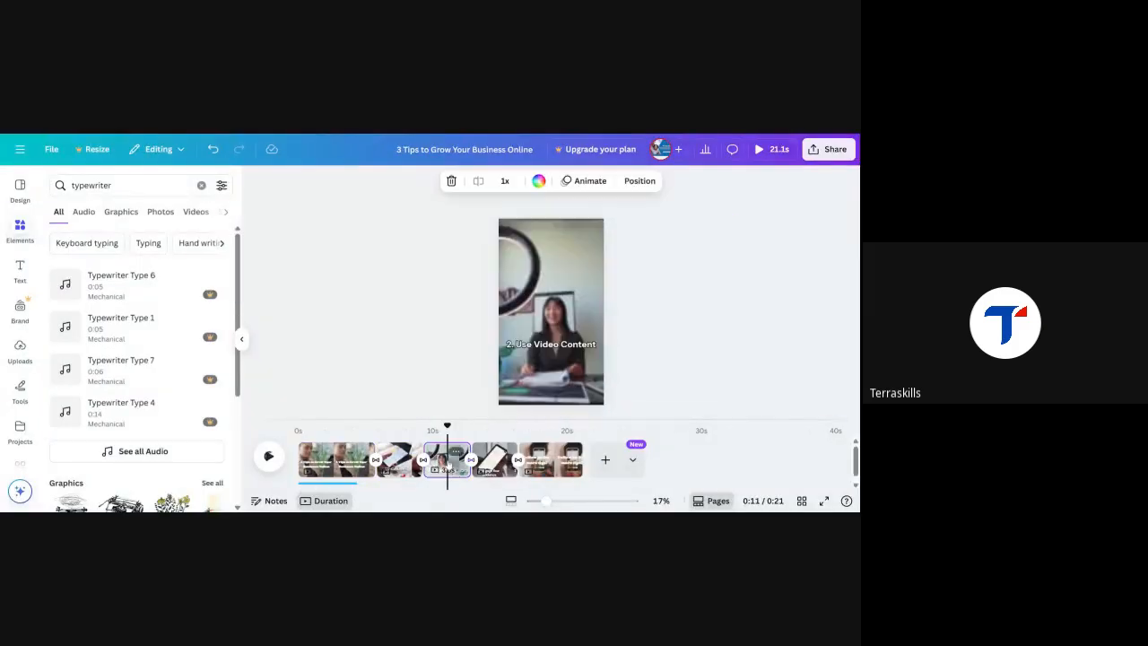
left_click(392, 471)
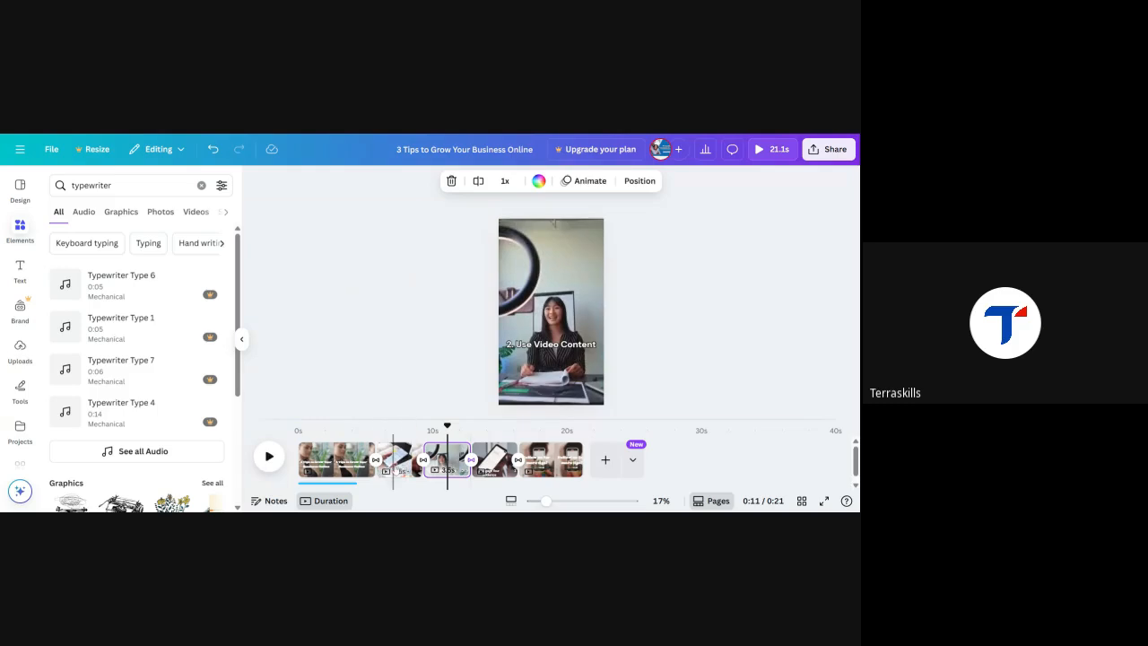
left_click(561, 325)
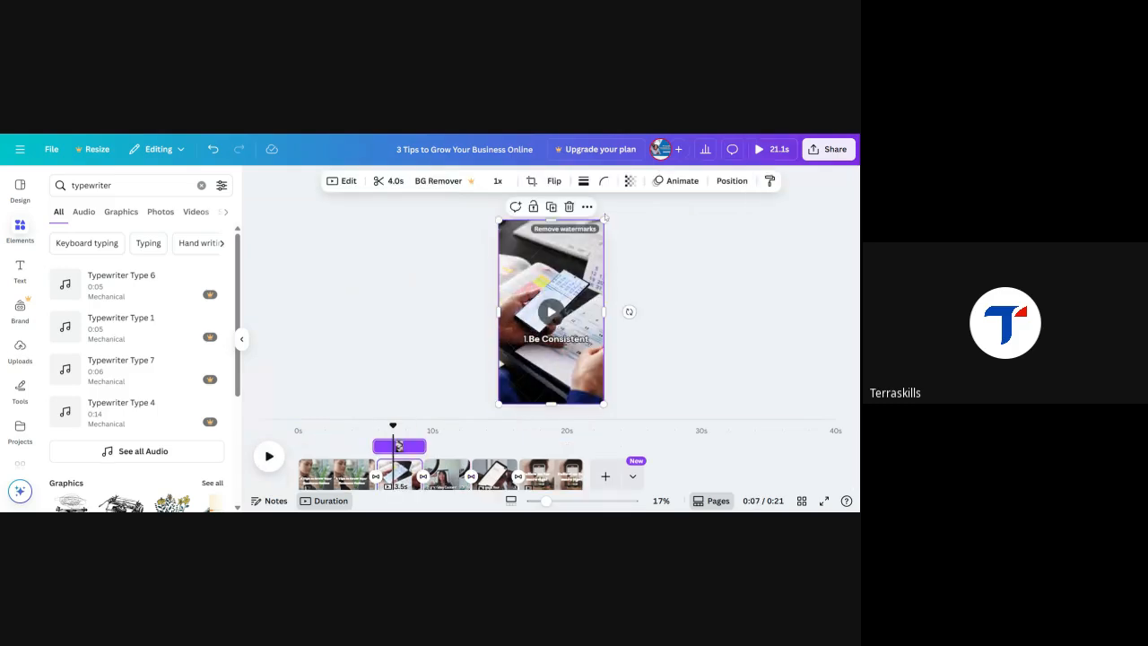
left_click_drag(604, 220, 604, 220)
left_click_drag(499, 404, 498, 406)
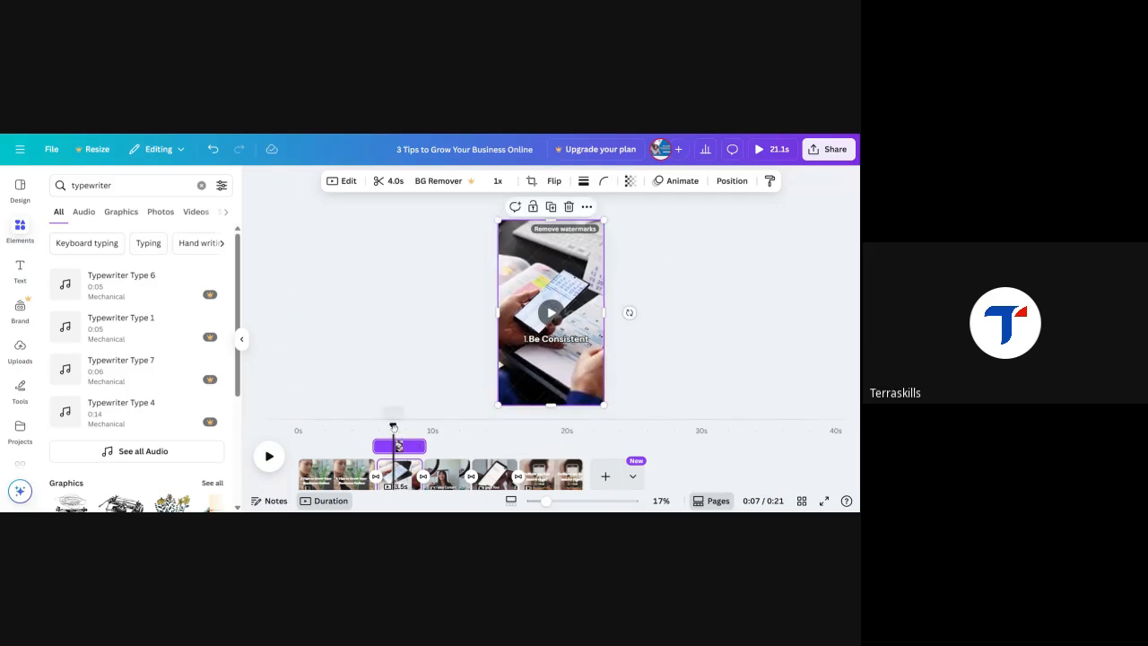
left_click(269, 455)
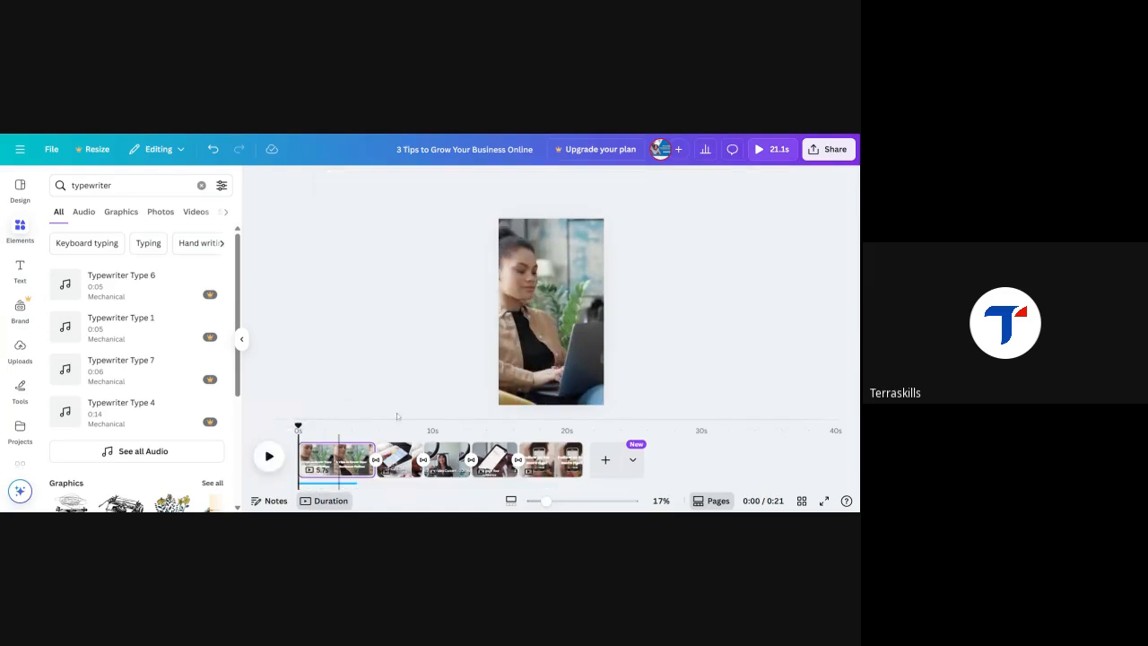
- Replace the typewriter search in the elements library with a search for "beats"
left_click(201, 185)
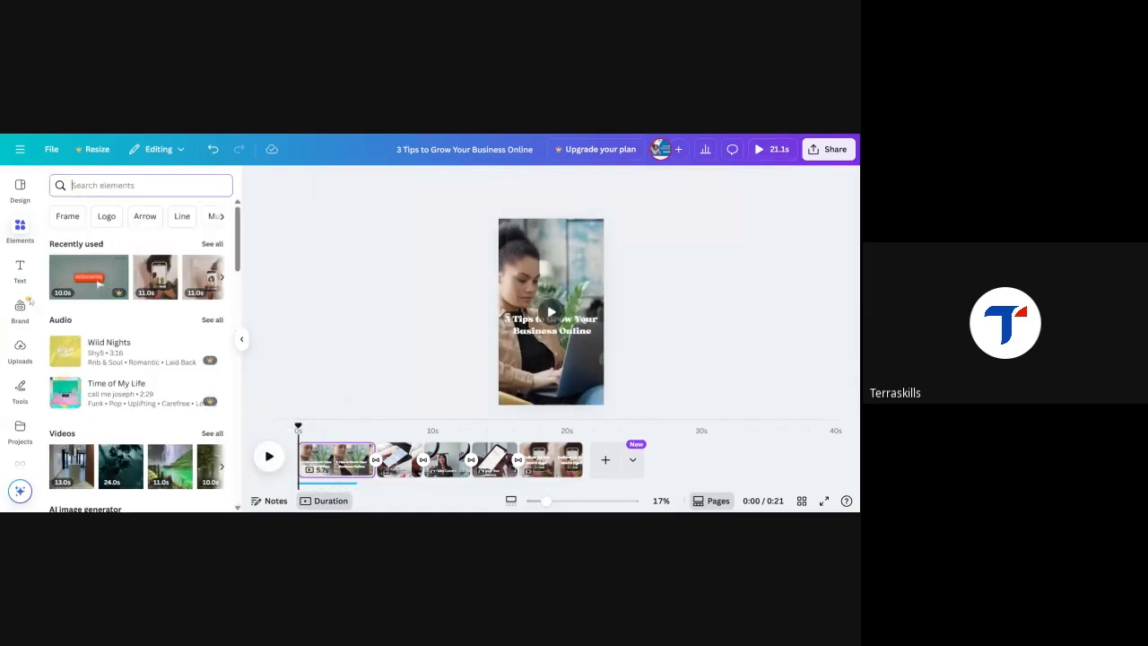
left_click(27, 229)
type("beats")
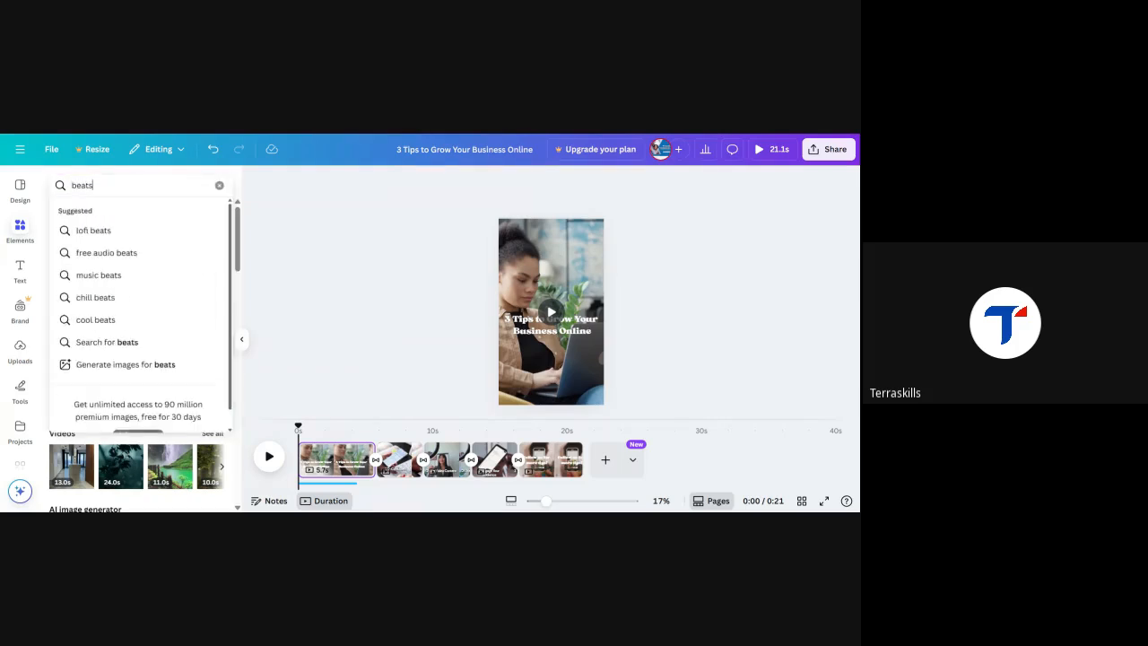
key("Return")
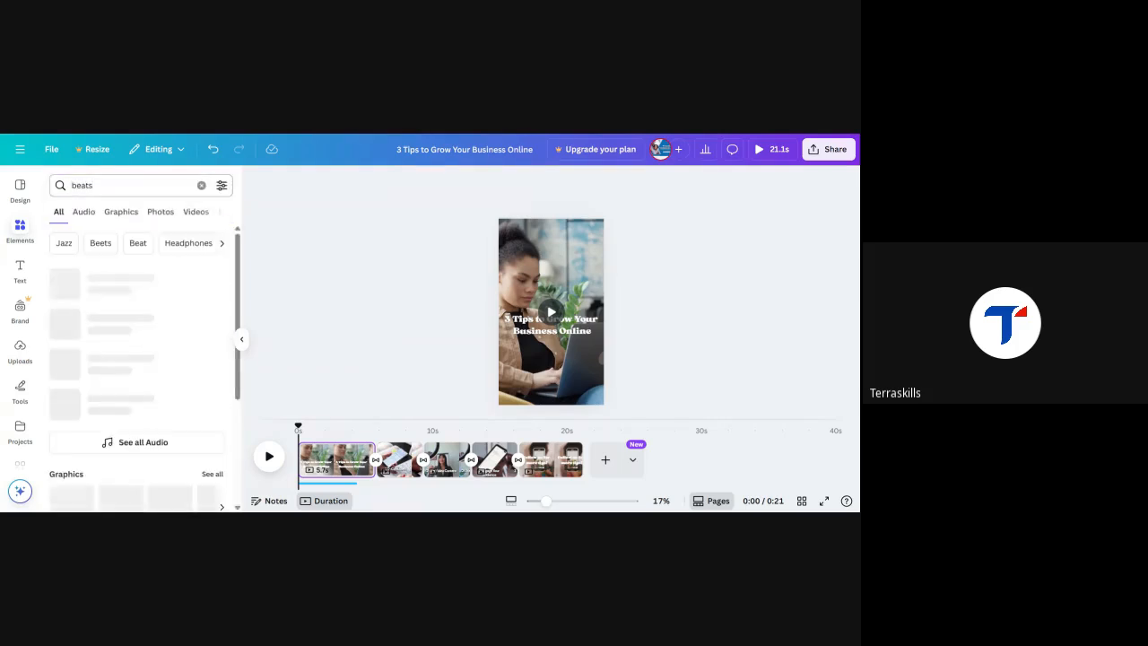
- Listen to the Calm Synth Beats, Percussion Beats Loop, Steady String Beats and Classic RnB Instrumental tracks
left_click(64, 285)
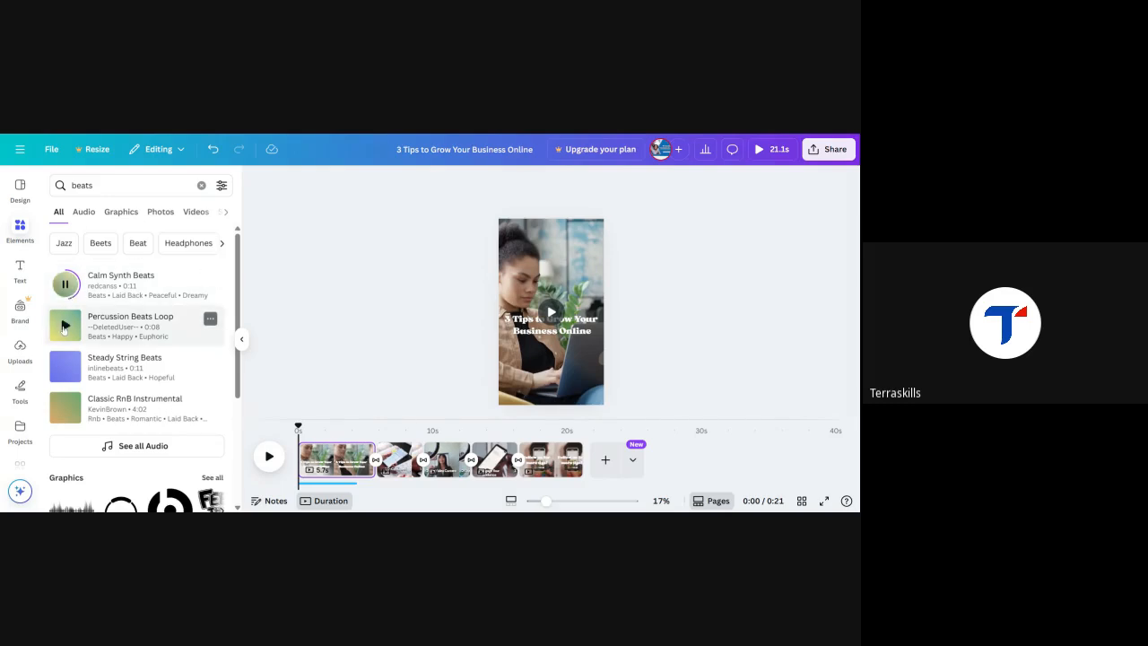
left_click(65, 327)
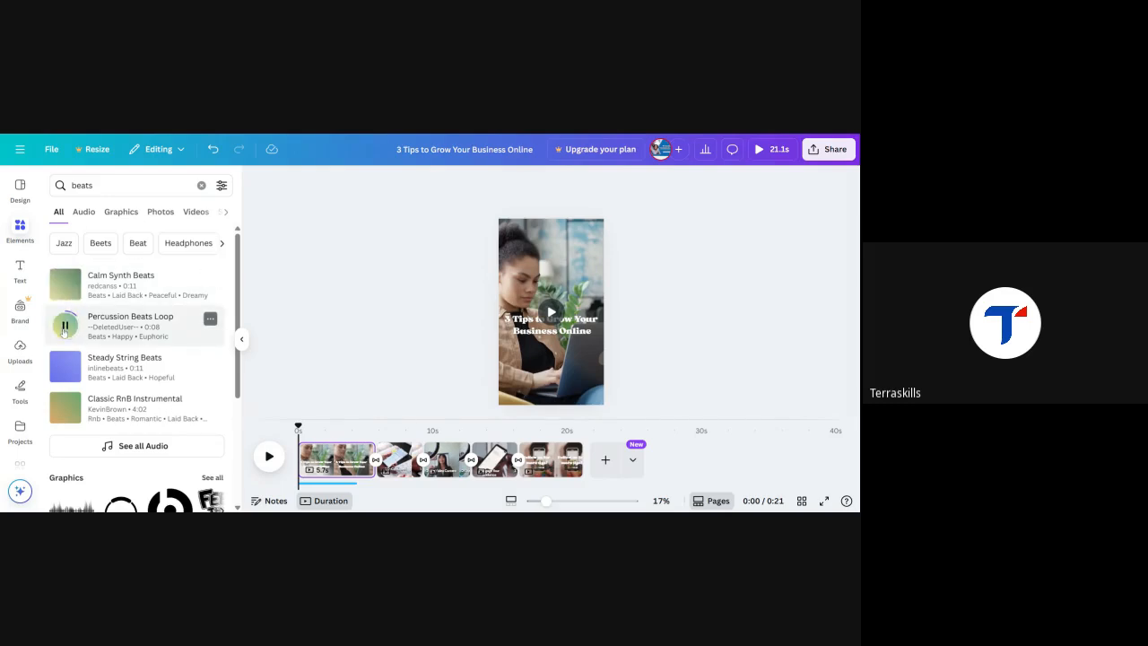
left_click(65, 328)
scroll(125, 343, "down", 2)
scroll(126, 344, "up", 2)
left_click(66, 328)
left_click(66, 368)
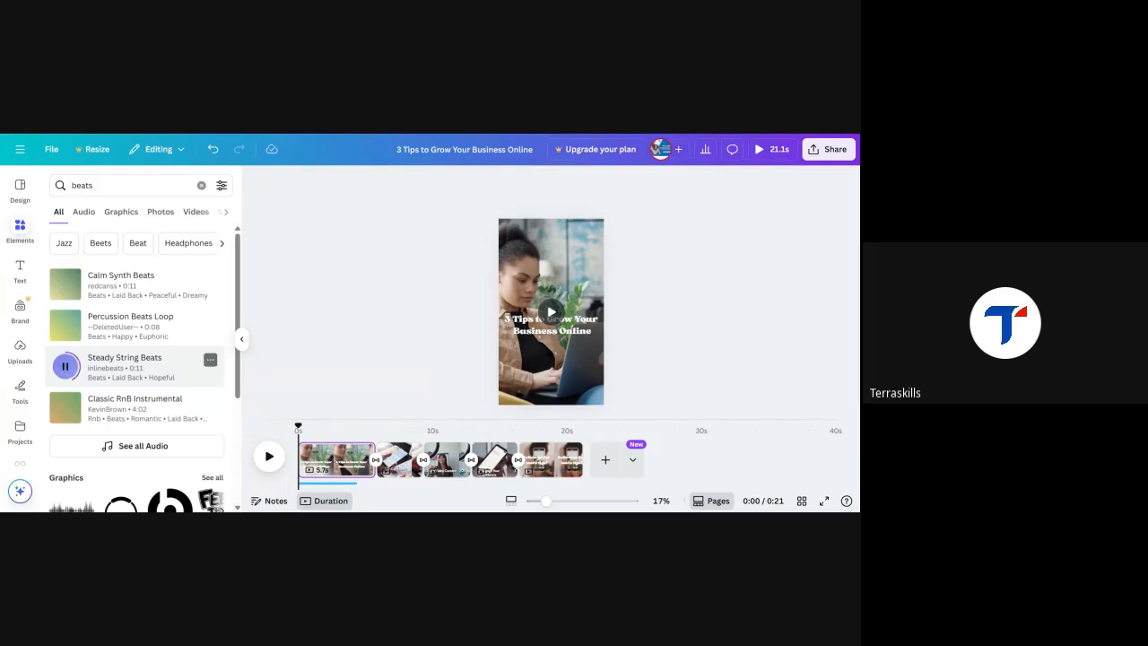
left_click(67, 409)
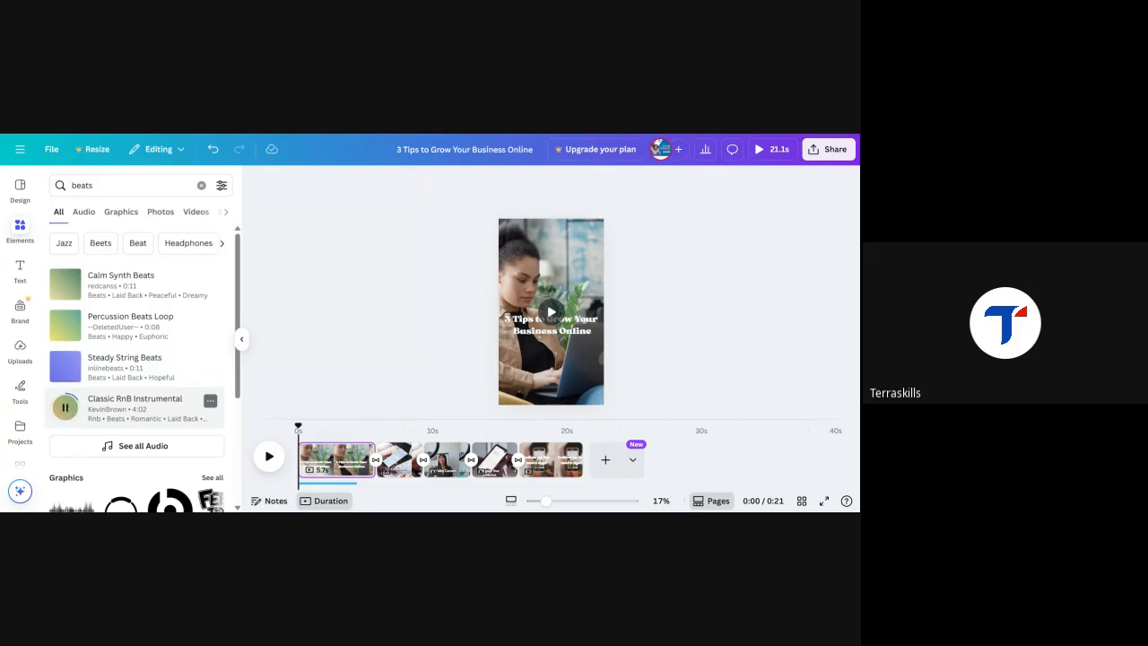
- Listen to Calm Synth Beats and Steady String Beats again to compare them as background music
scroll(105, 370, "down", 1)
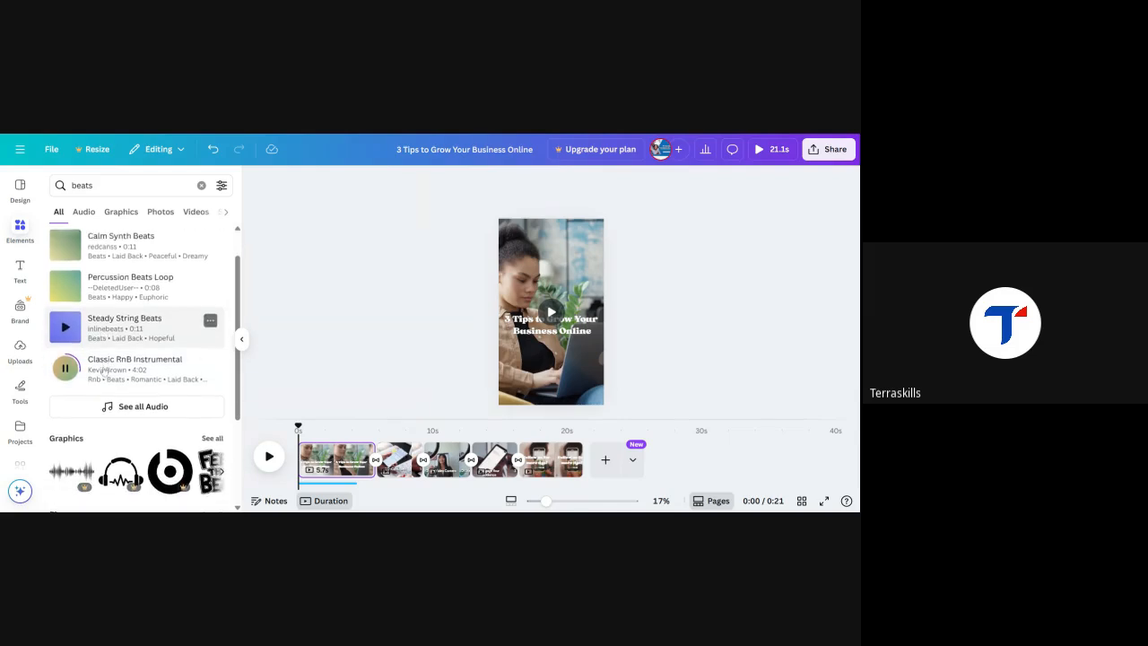
scroll(105, 369, "up", 1)
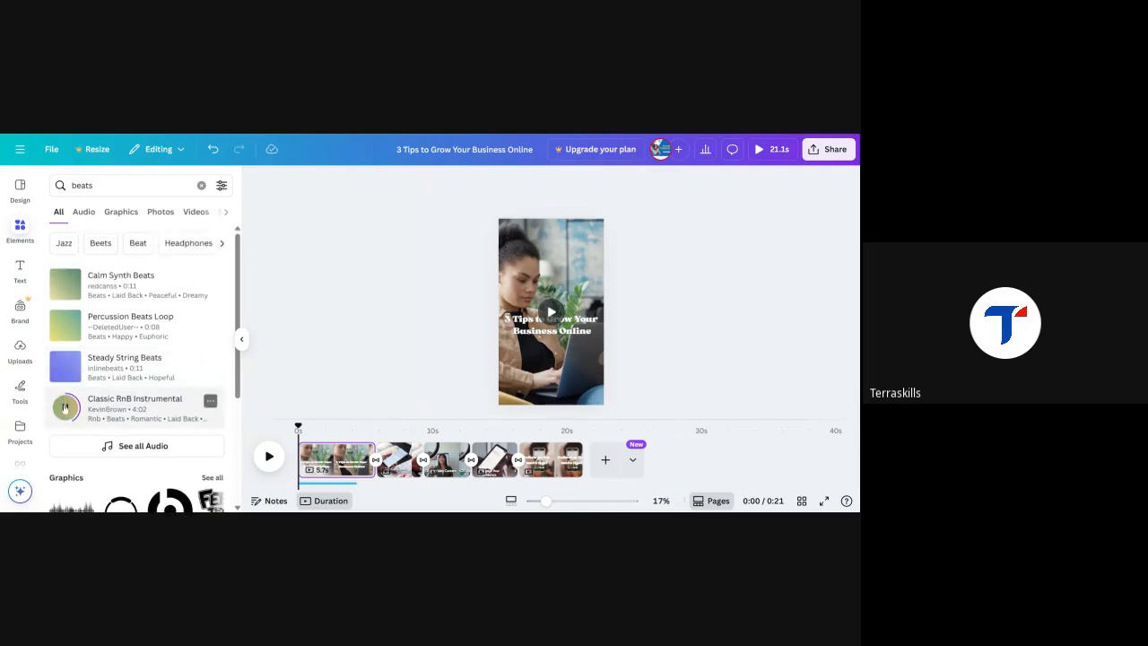
left_click(64, 284)
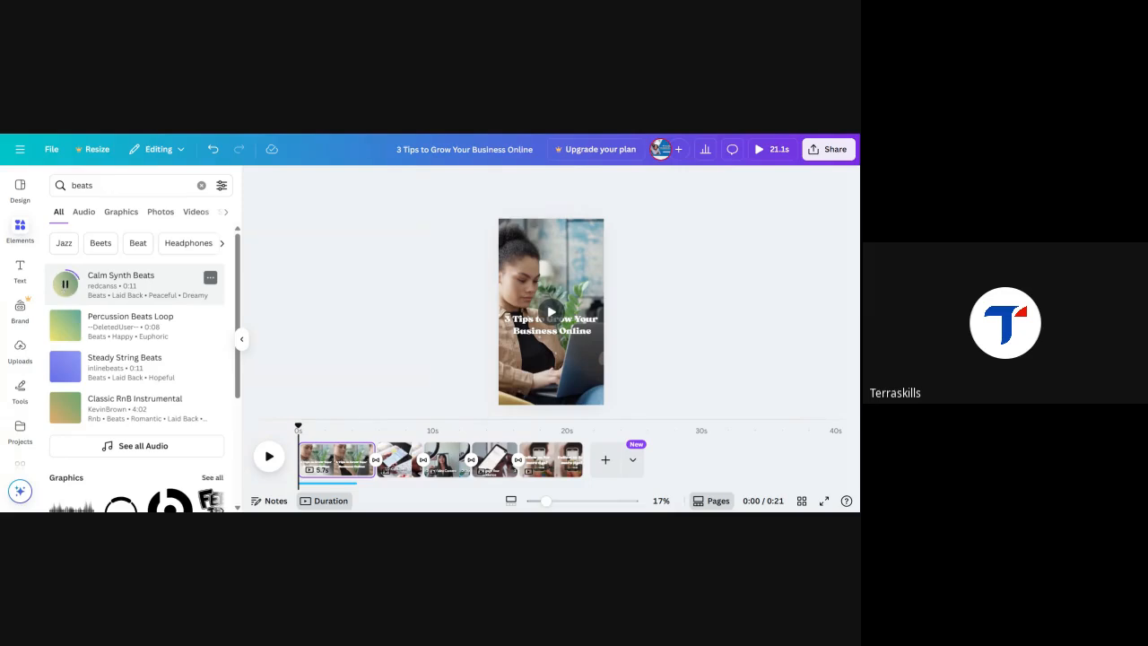
left_click(64, 284)
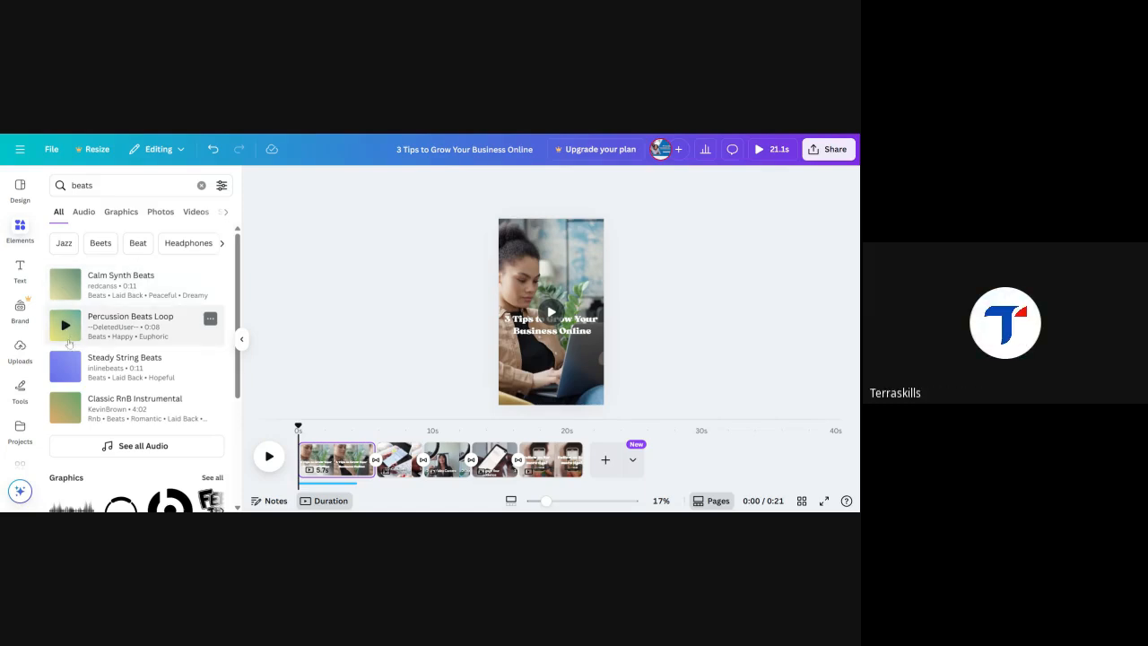
left_click(64, 368)
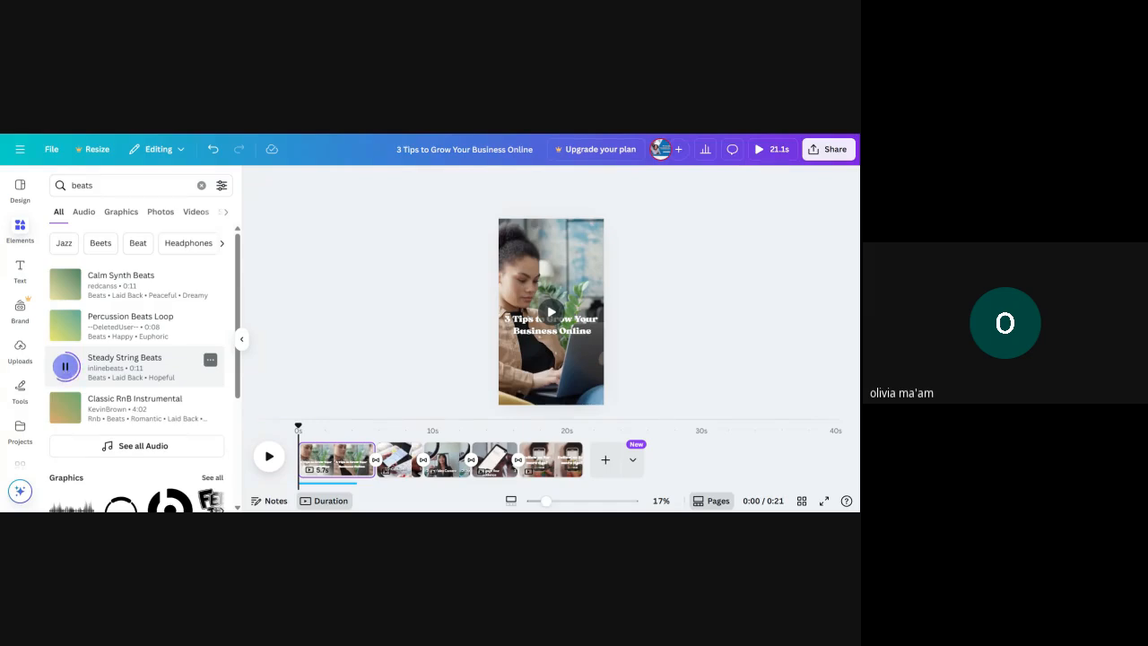
left_click(65, 368)
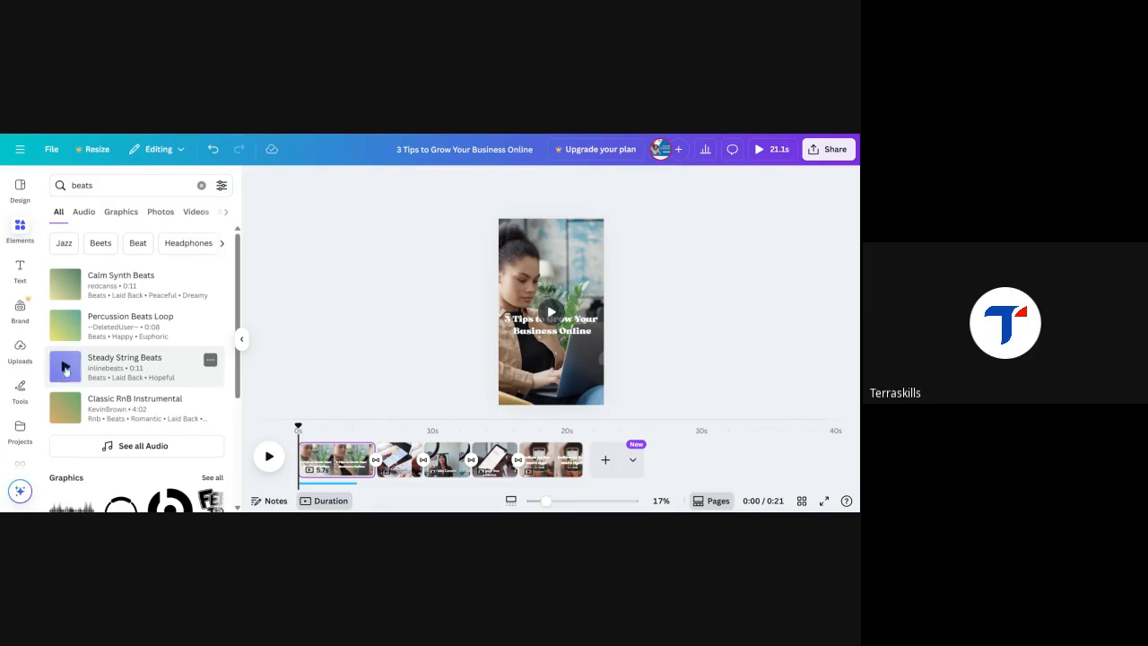
left_click(65, 285)
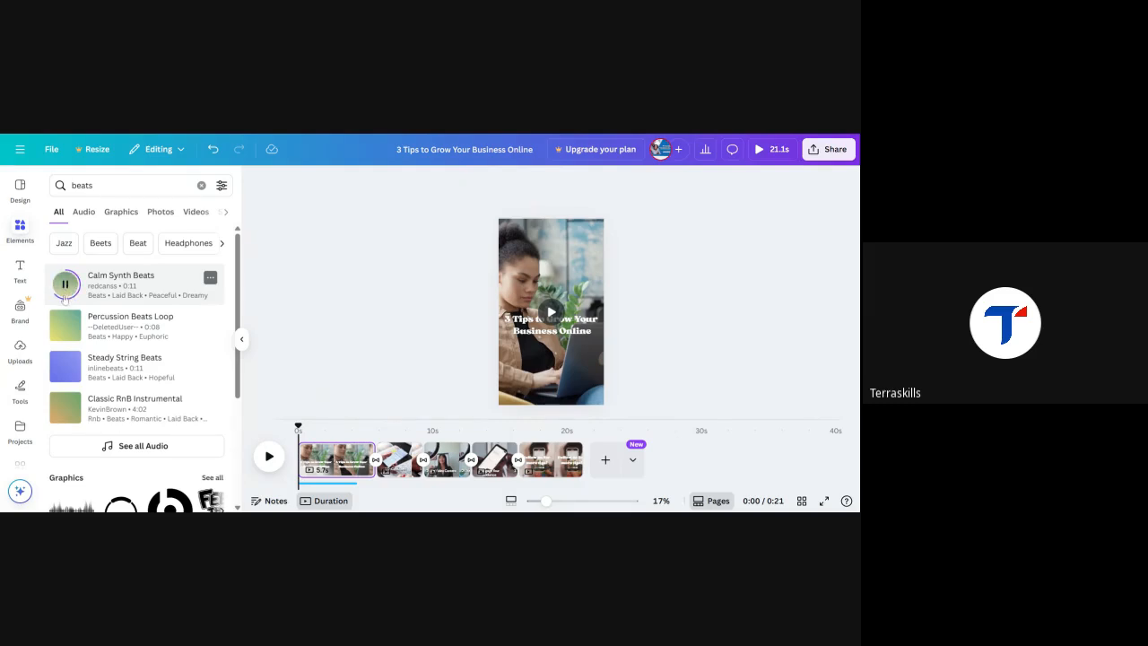
scroll(76, 363, "down", 2)
scroll(86, 404, "up", 2)
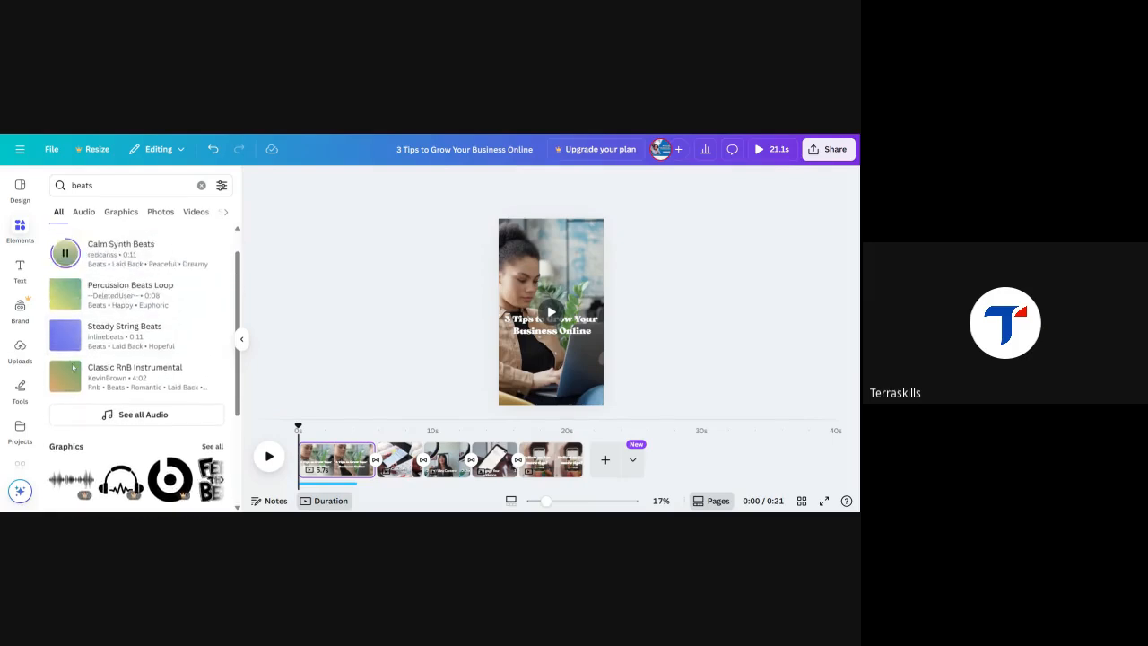
- Show the full audio library and search it for "beats"
left_click(104, 448)
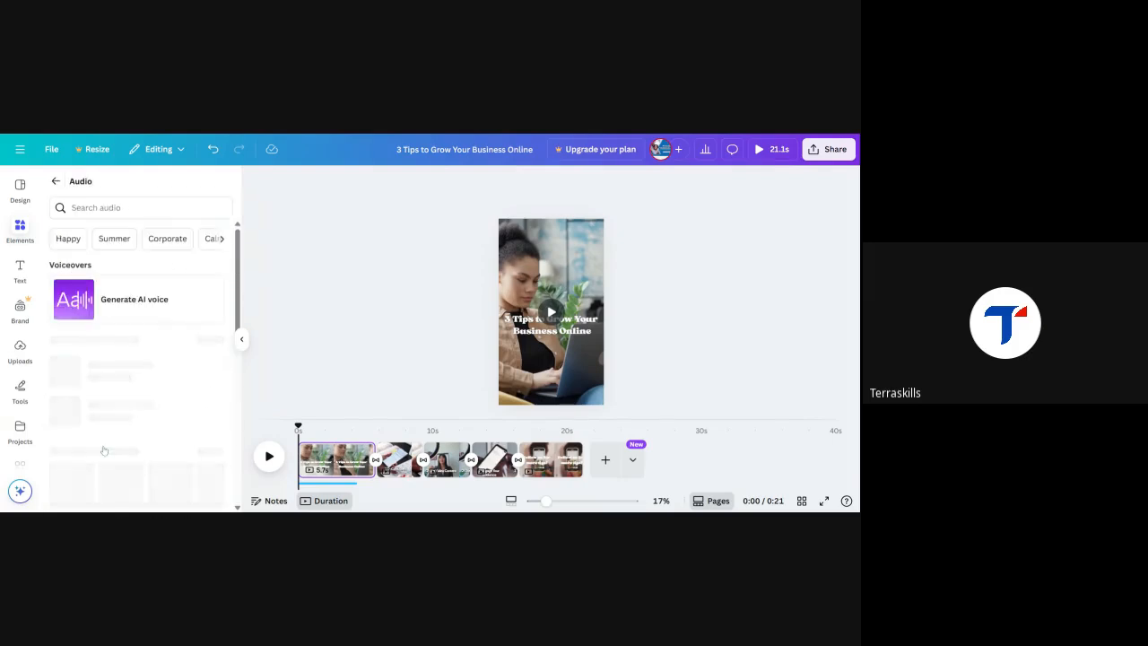
scroll(106, 403, "down", 3)
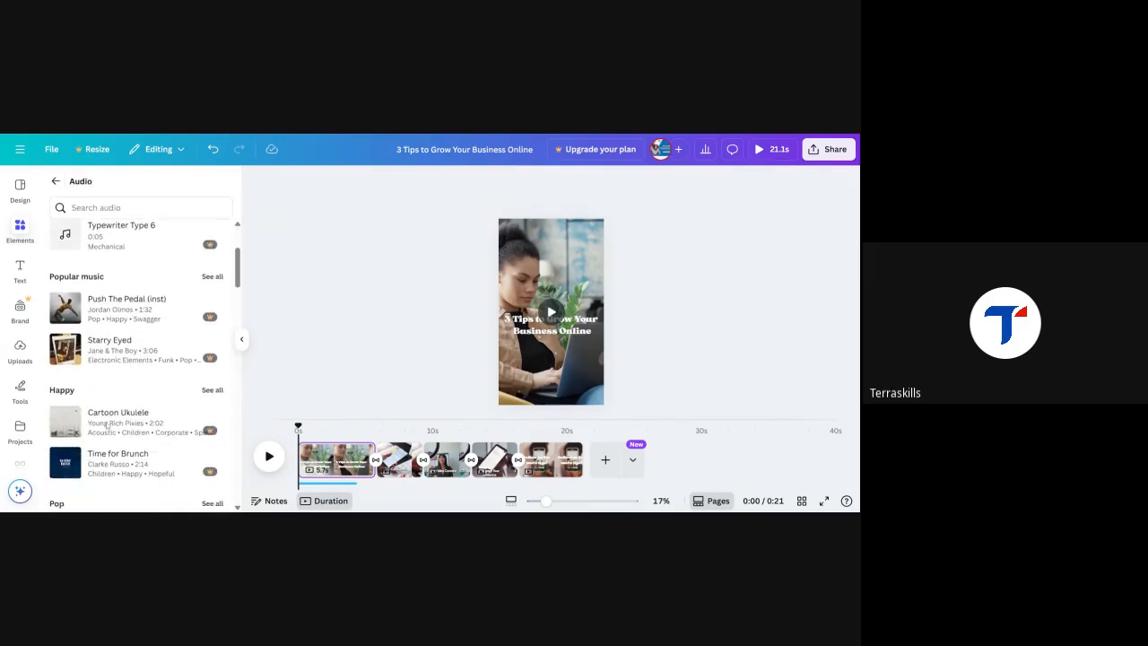
scroll(106, 425, "down", 2)
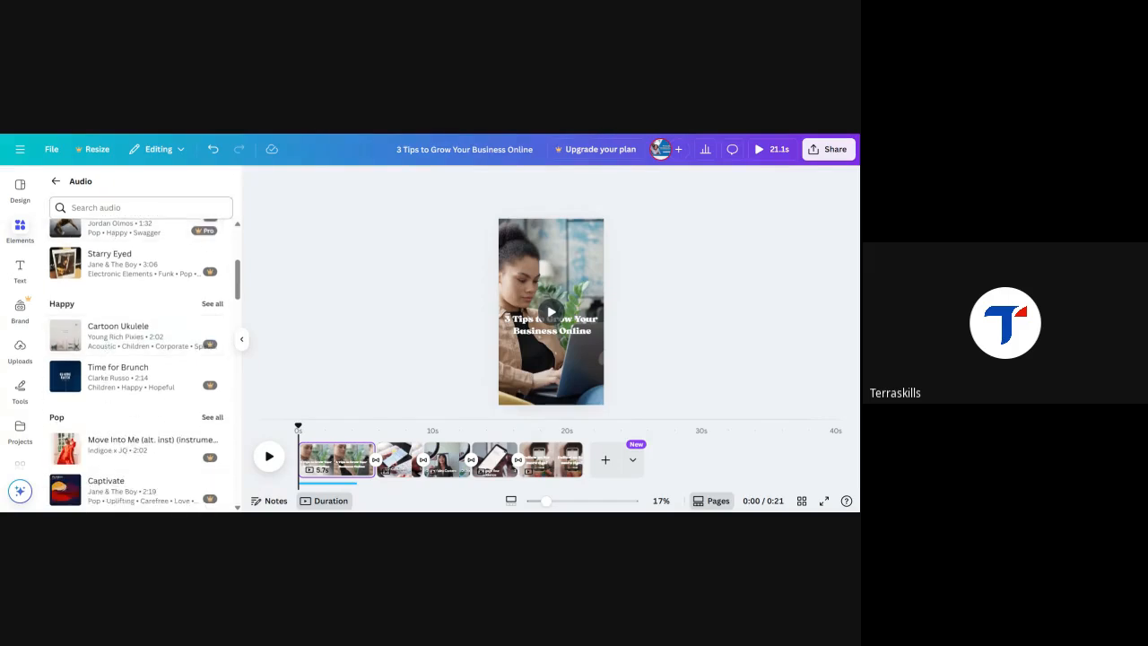
left_click(126, 208)
type("beats")
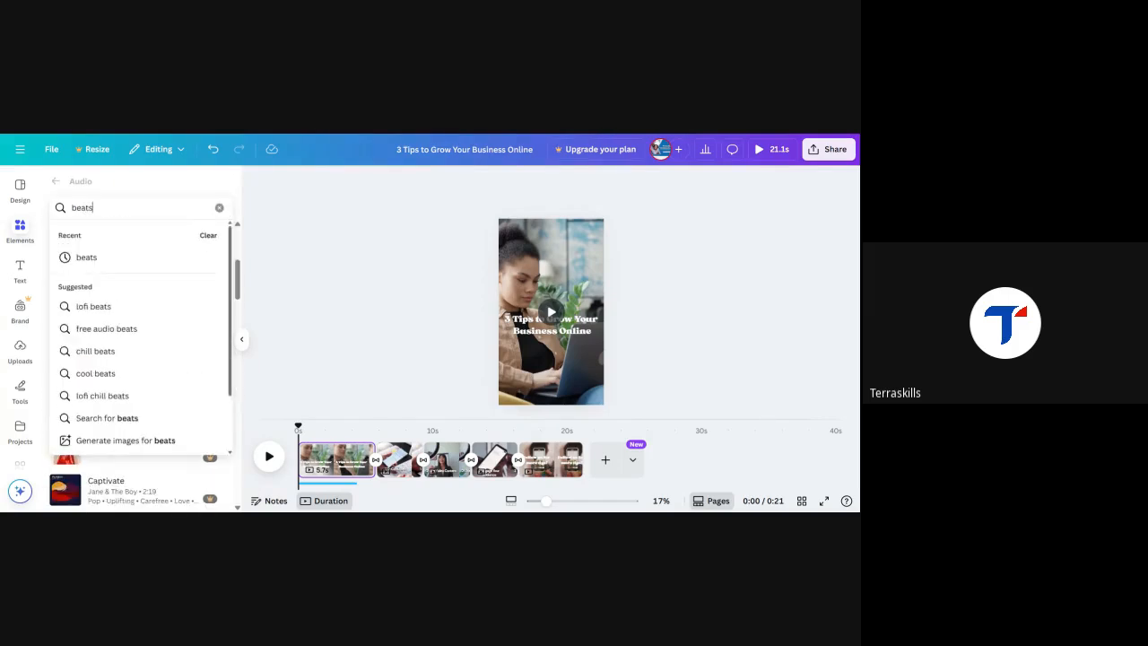
key("Return")
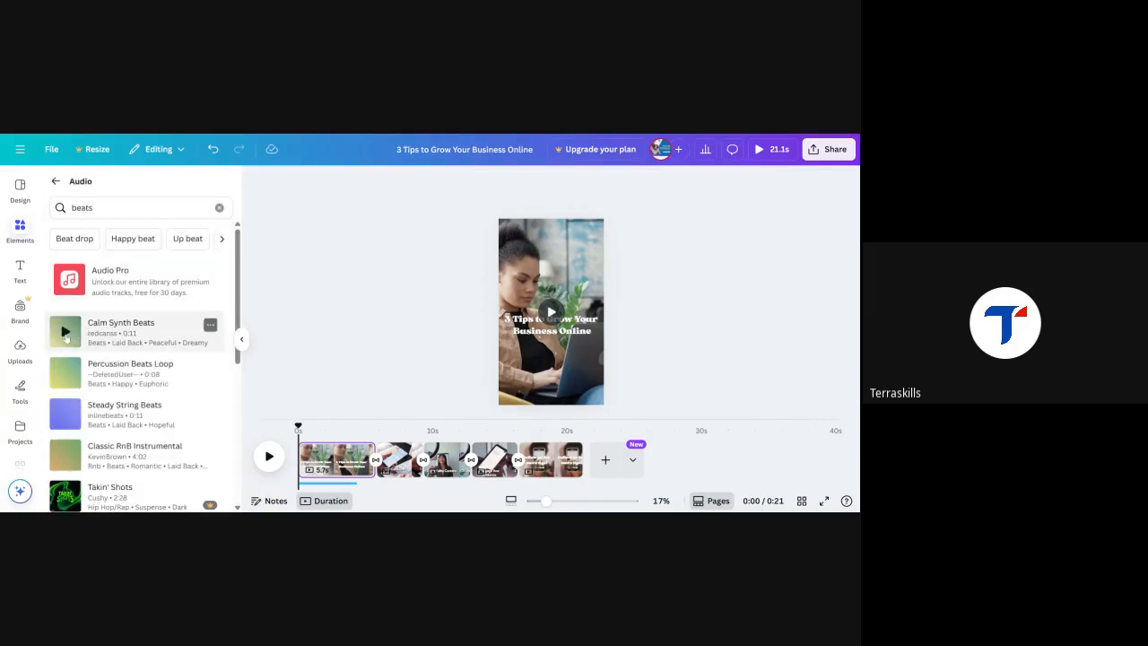
- Listen to Steady String Beats, Classic RnB Instrumental and Takin' Shots, and browse the remaining "beats" tracks
scroll(81, 385, "down", 1)
left_click(65, 365)
left_click(65, 408)
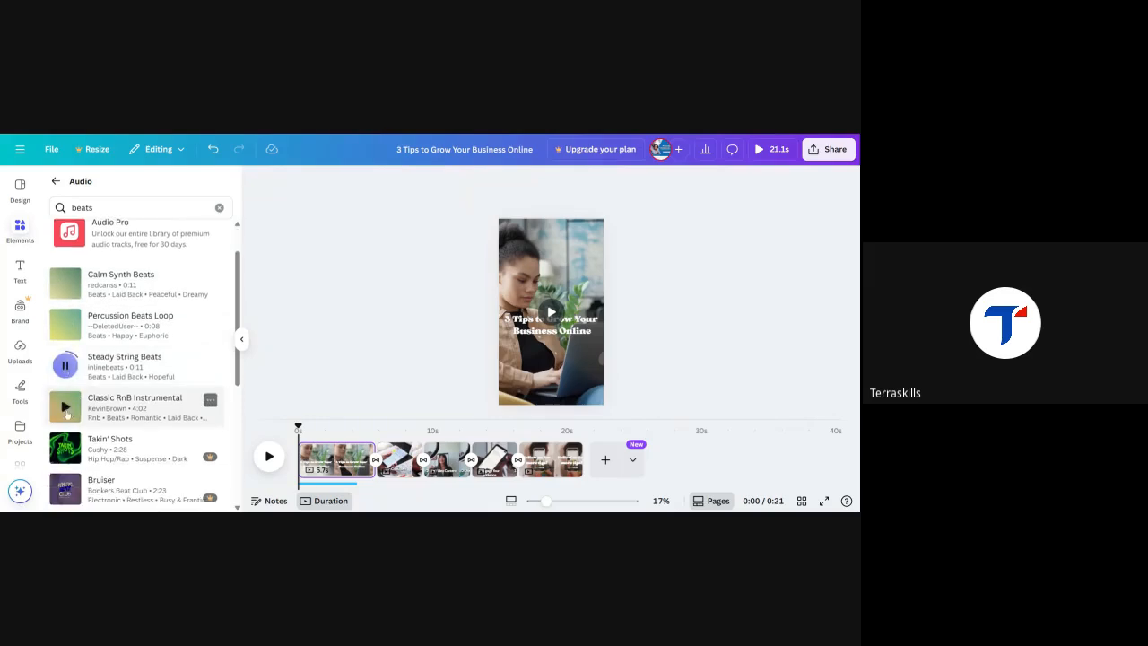
scroll(68, 461, "down", 1)
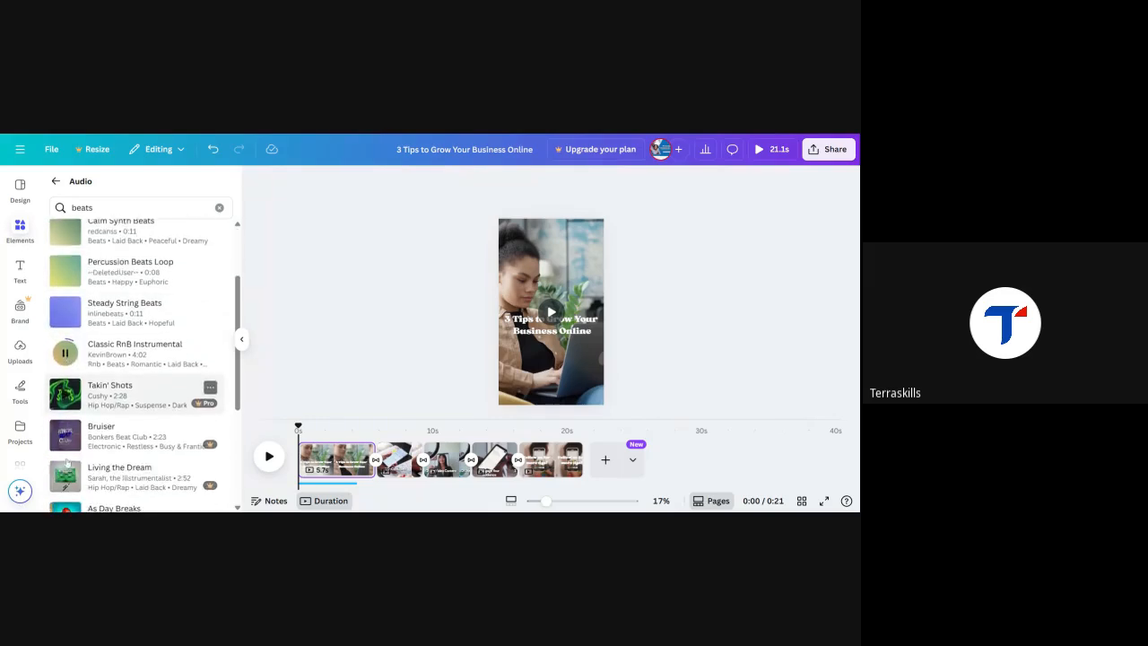
left_click(65, 399)
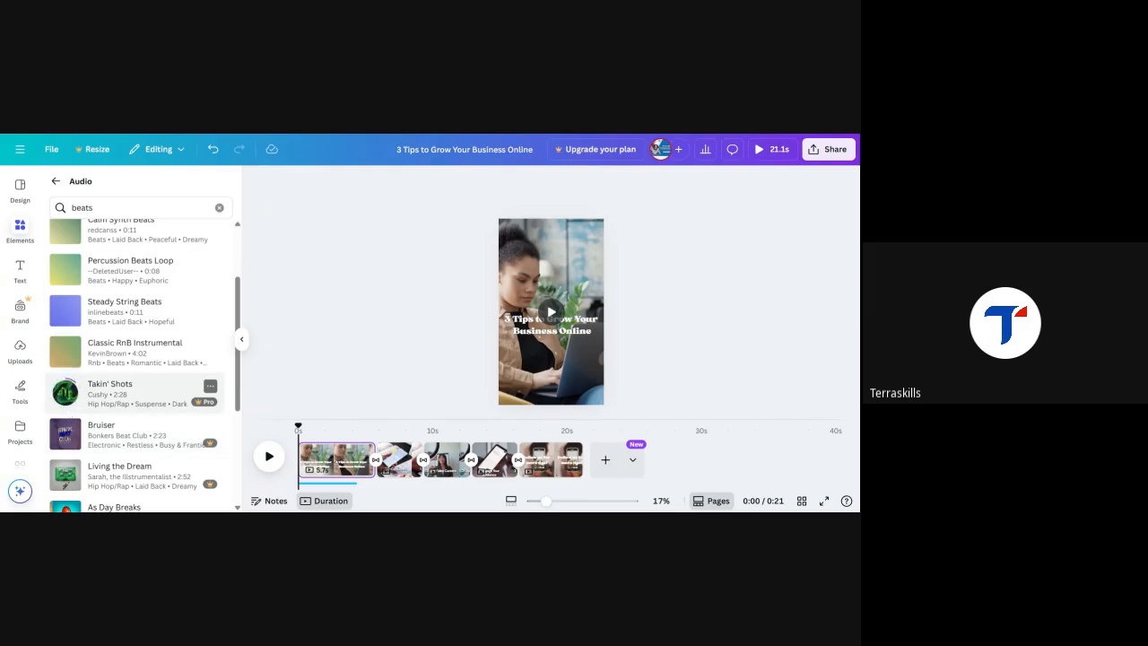
scroll(147, 335, "down", 2)
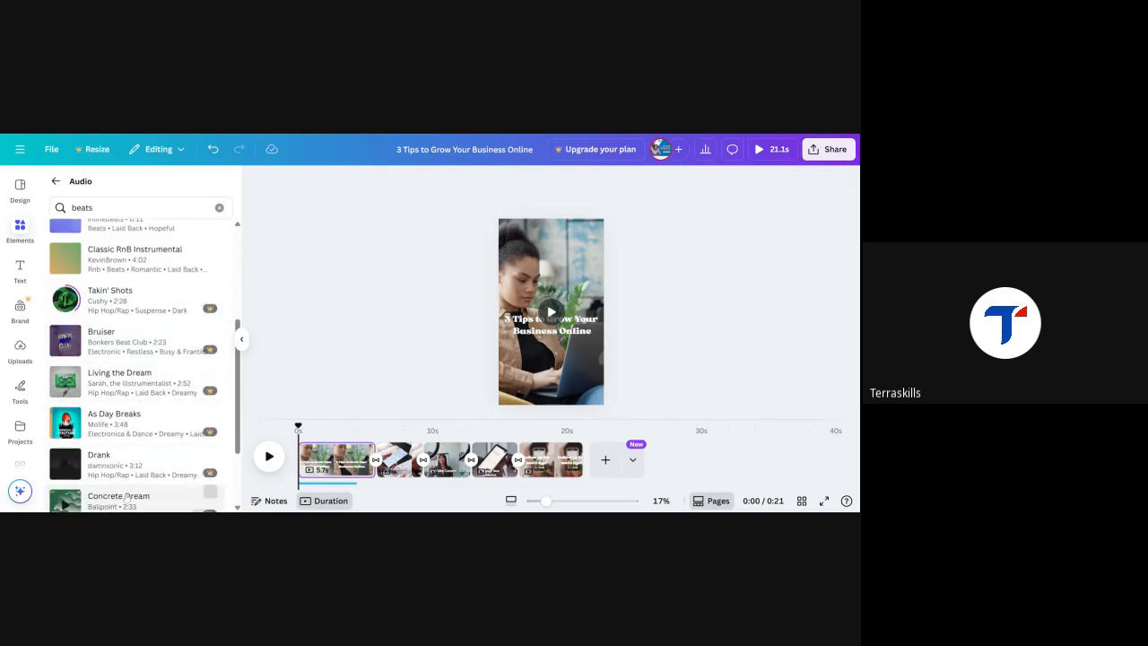
scroll(153, 404, "down", 2)
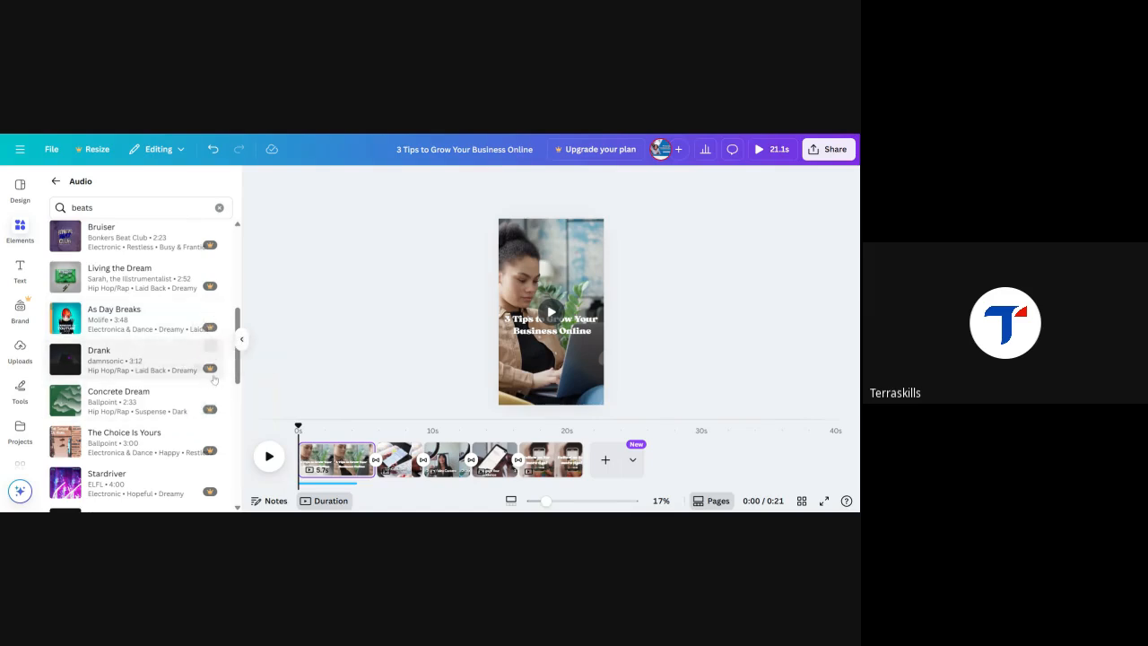
scroll(92, 430, "up", 4)
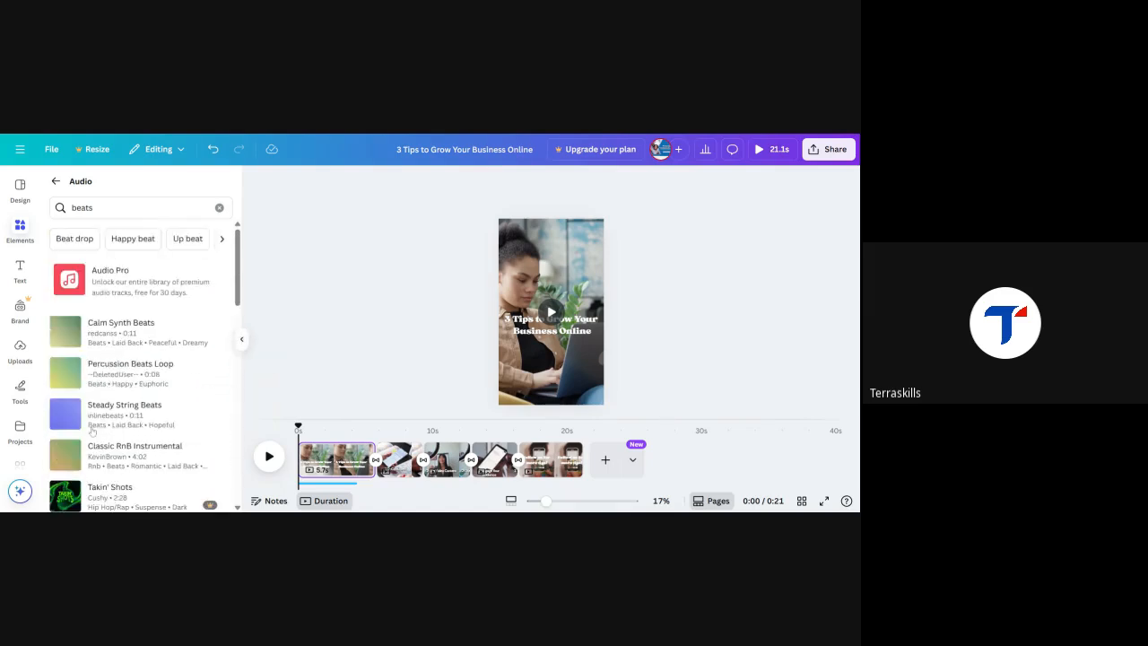
- Add the Calm Synth Beats track at the beginning of the video and select its clip in the timeline
left_click(65, 334)
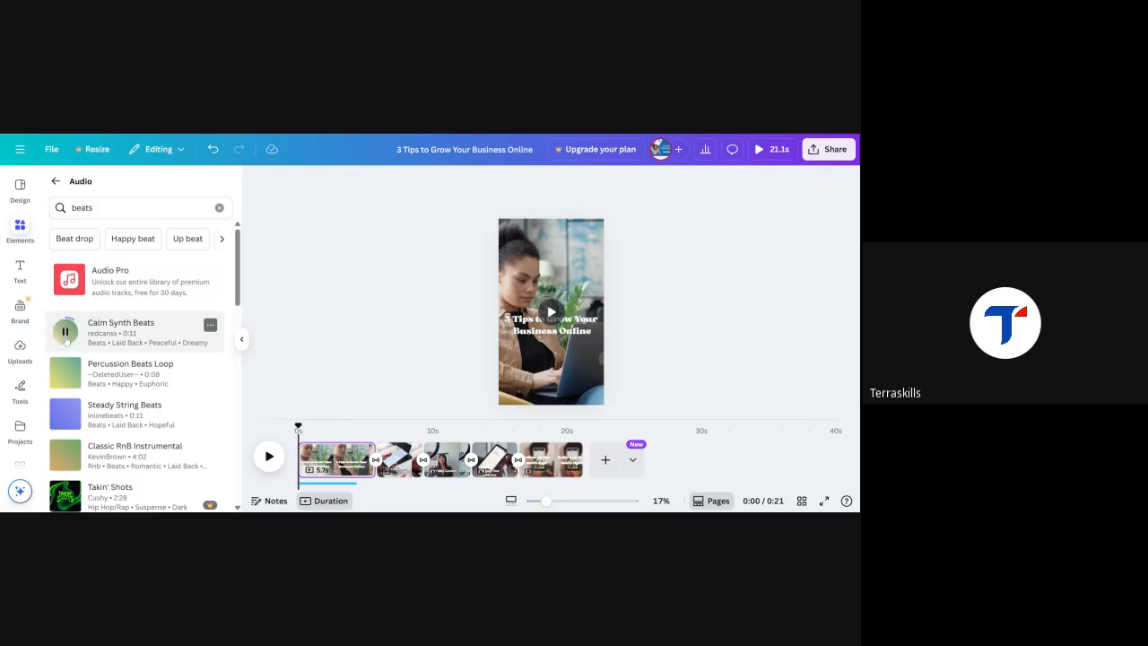
left_click(121, 339)
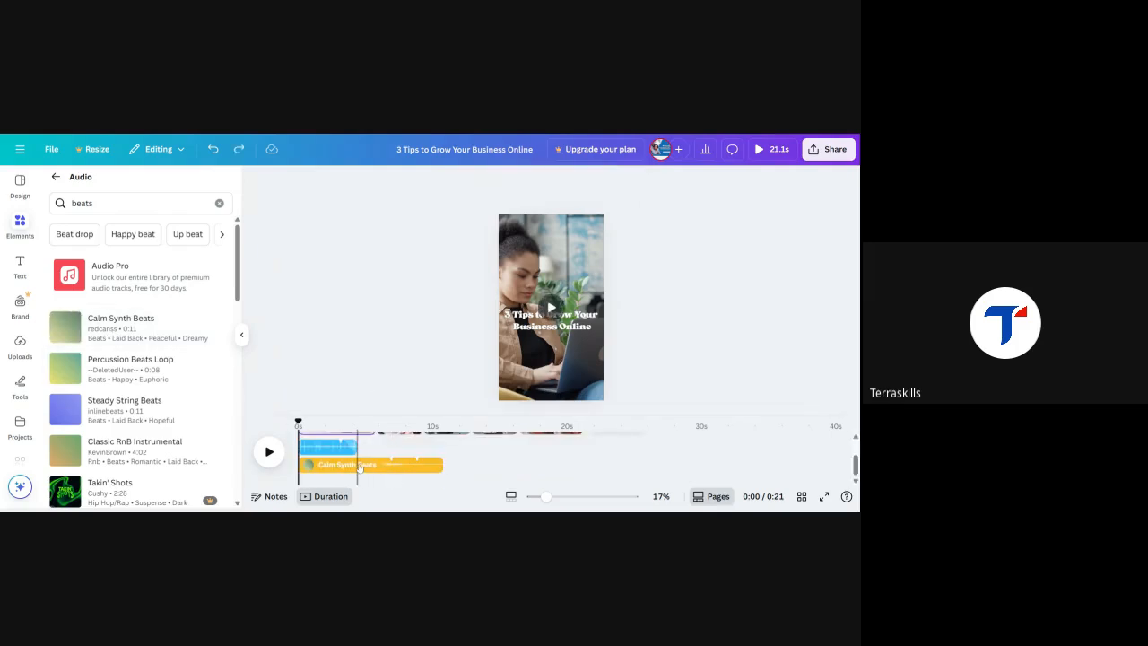
left_click(359, 467)
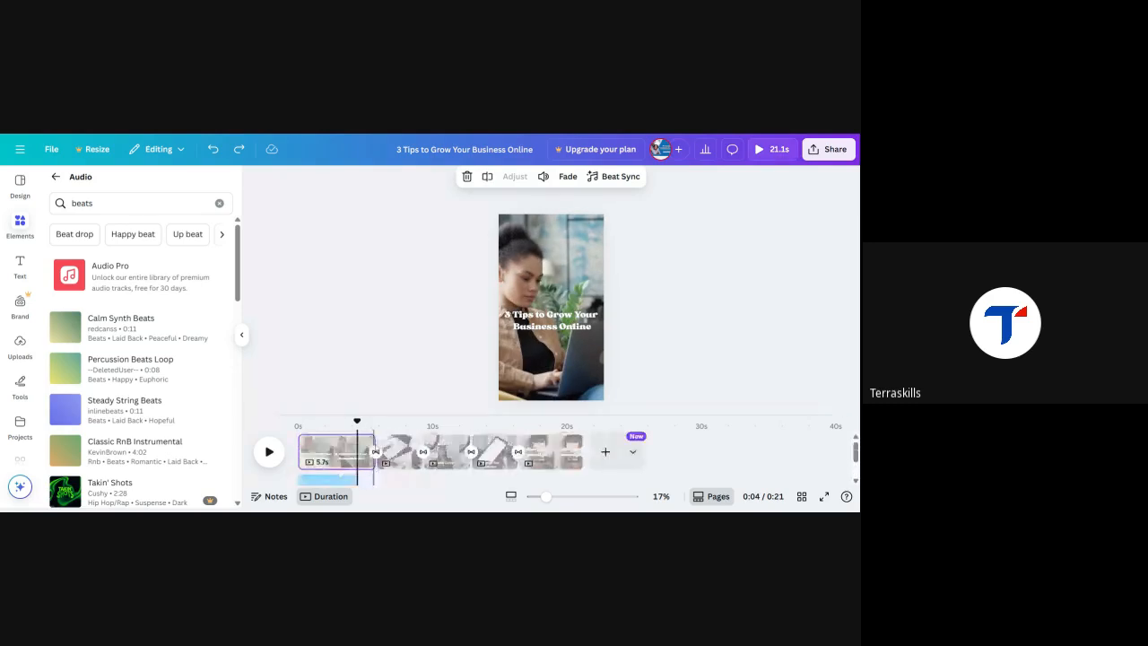
left_click(298, 424)
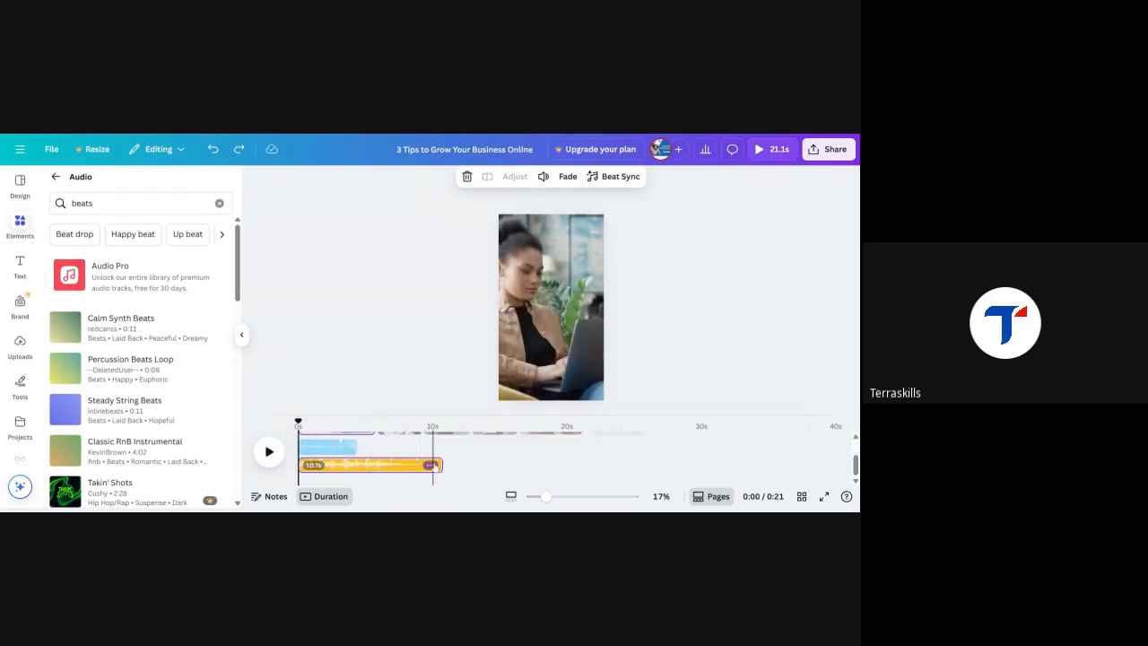
mouse_move(435, 464)
left_mouse_down()
mouse_move(464, 464)
mouse_move(442, 467)
left_mouse_up()
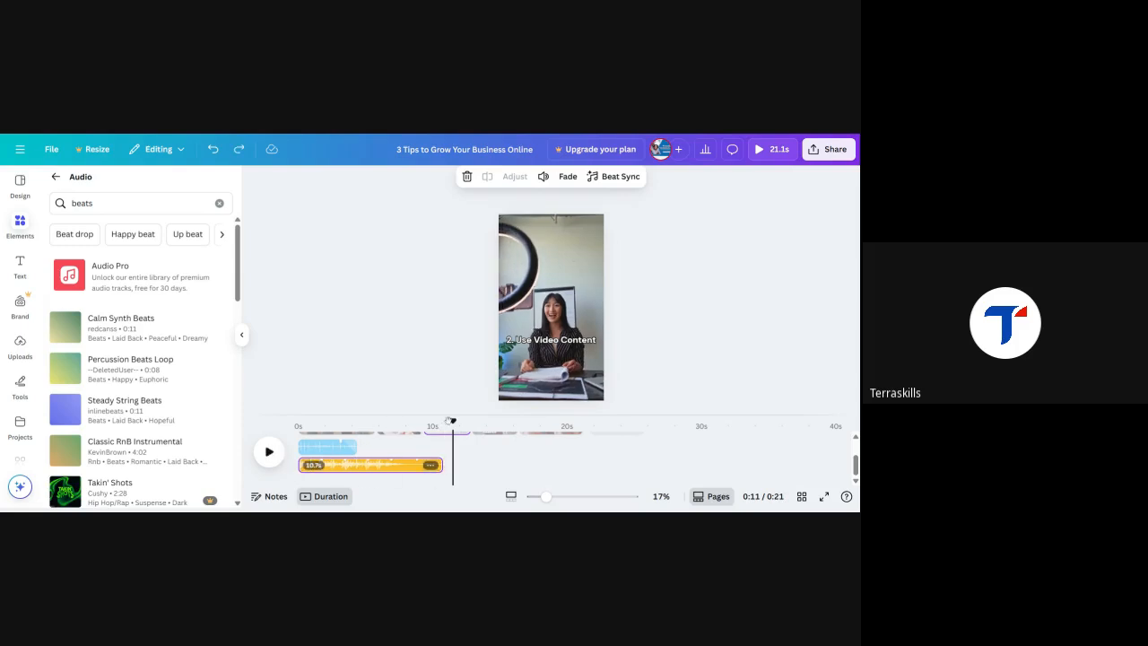
- Play the first 10 seconds or so of the video from the start to hear it with the background music
left_click_drag(453, 424, 298, 423)
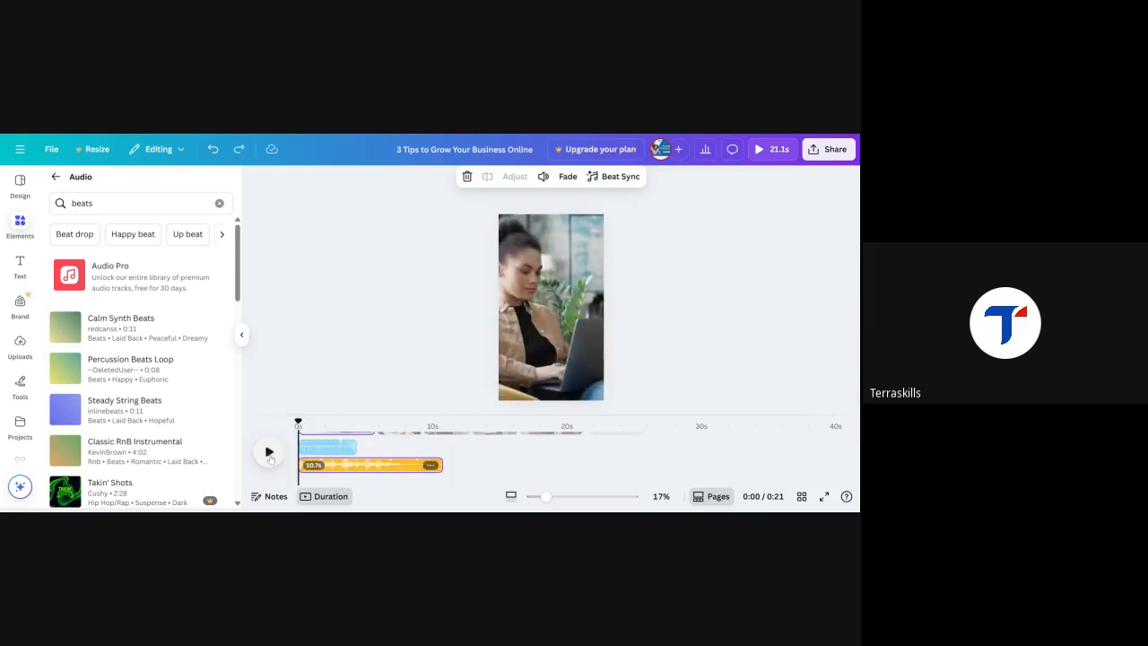
left_click(276, 462)
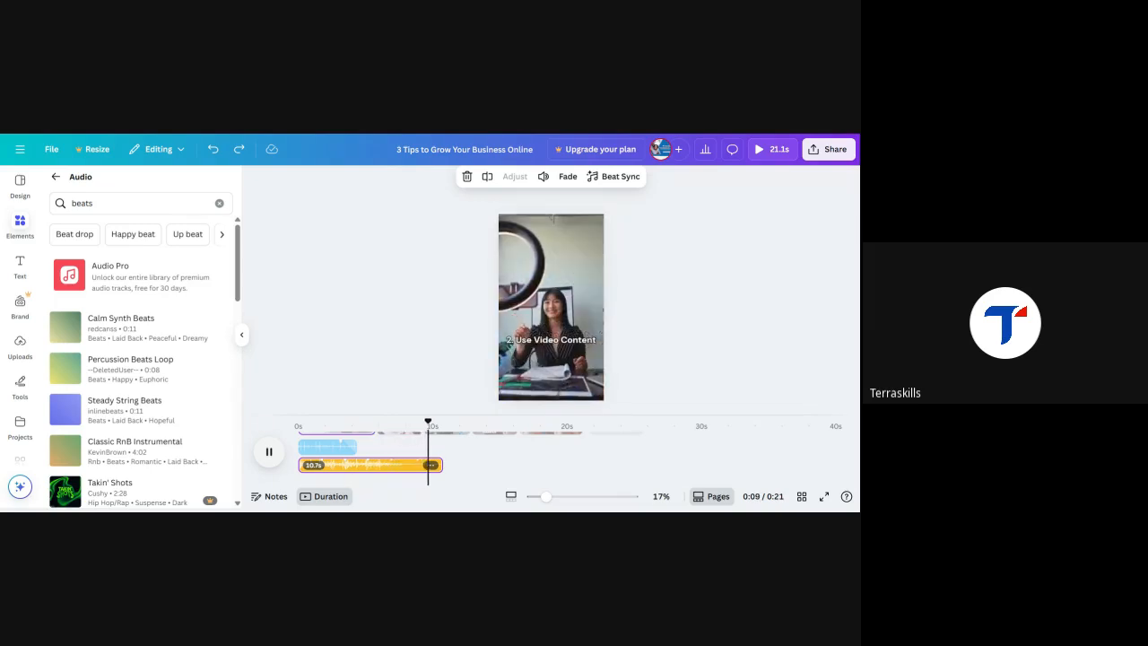
left_click(270, 453)
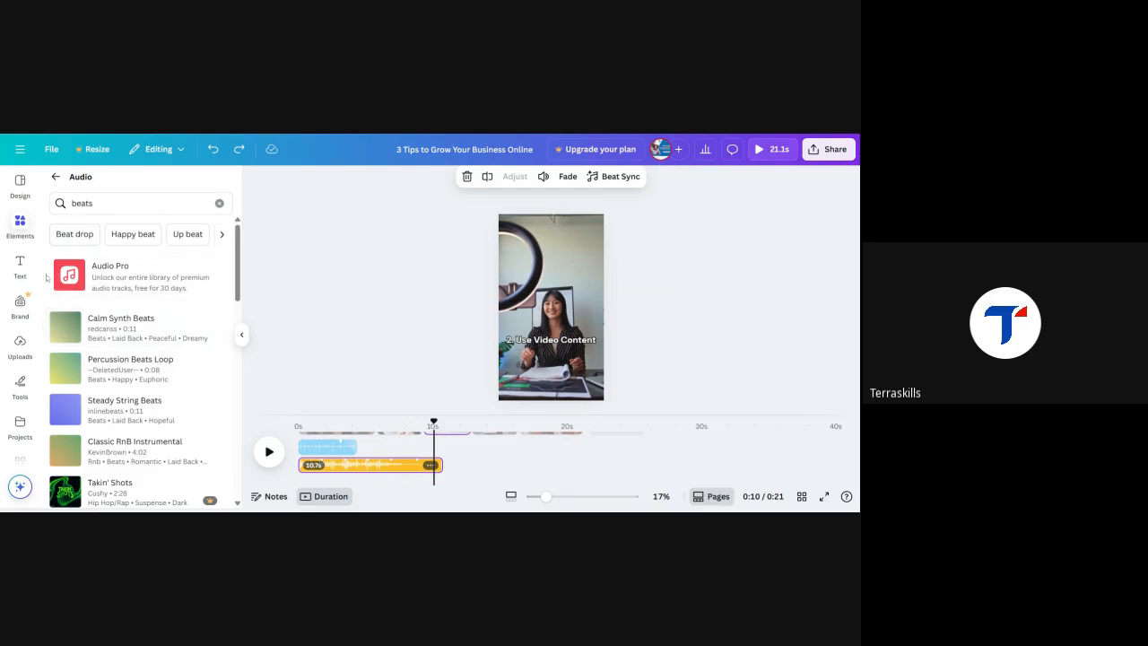
- Show the uploaded audio files and return the playhead to the start of the video
left_click(20, 341)
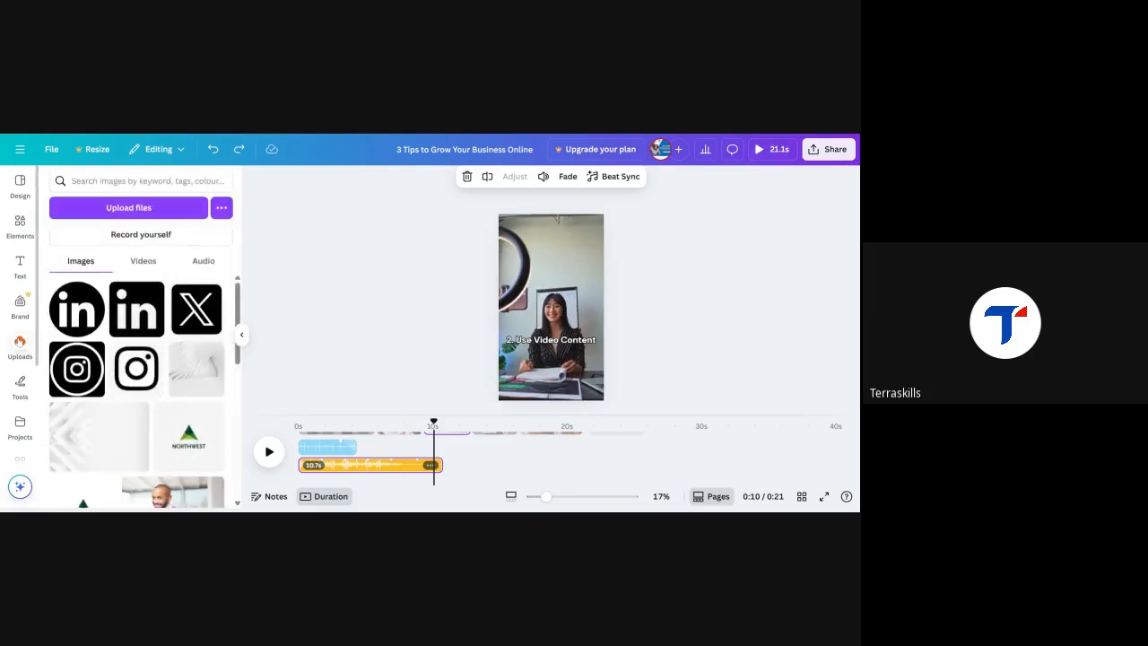
left_click(178, 208)
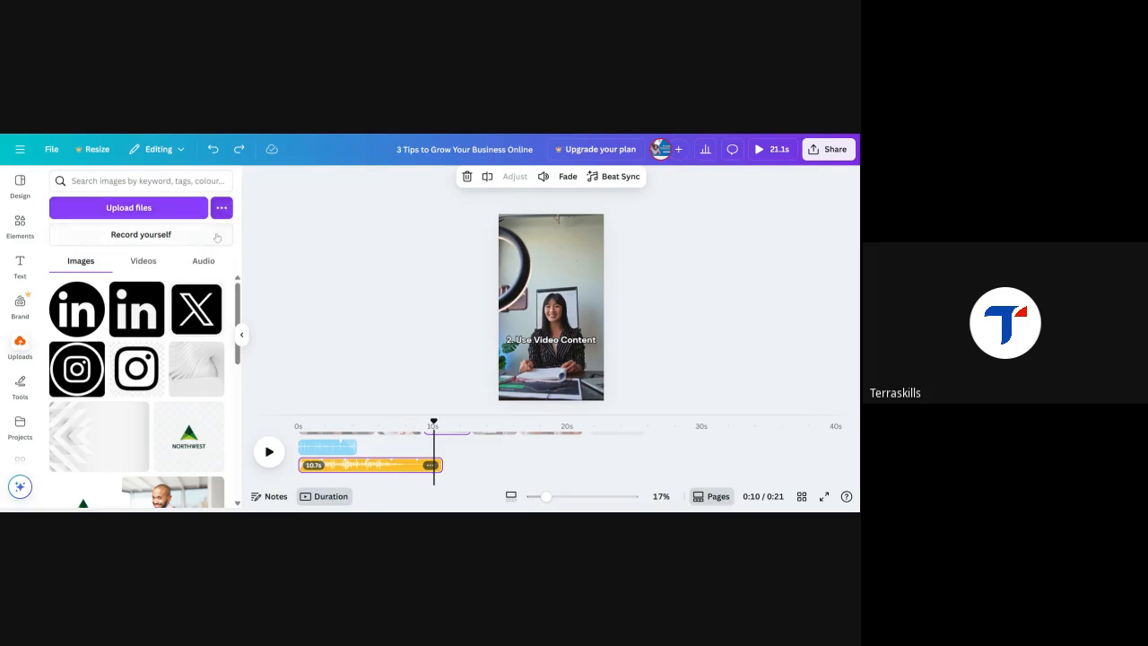
left_click(203, 267)
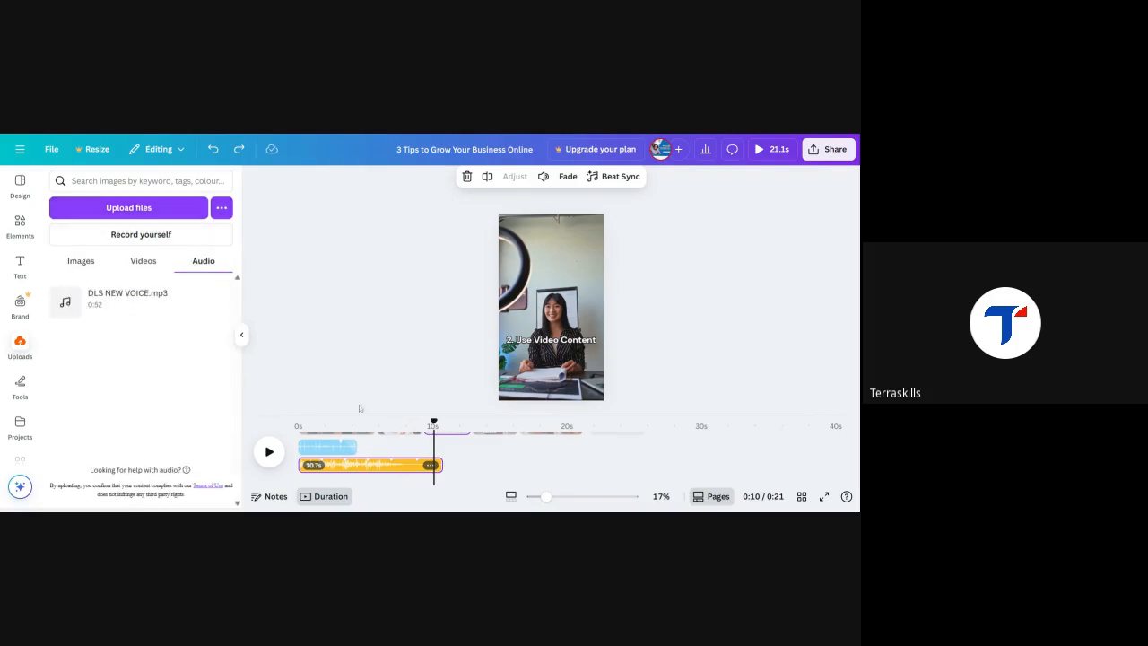
left_click_drag(433, 420, 298, 421)
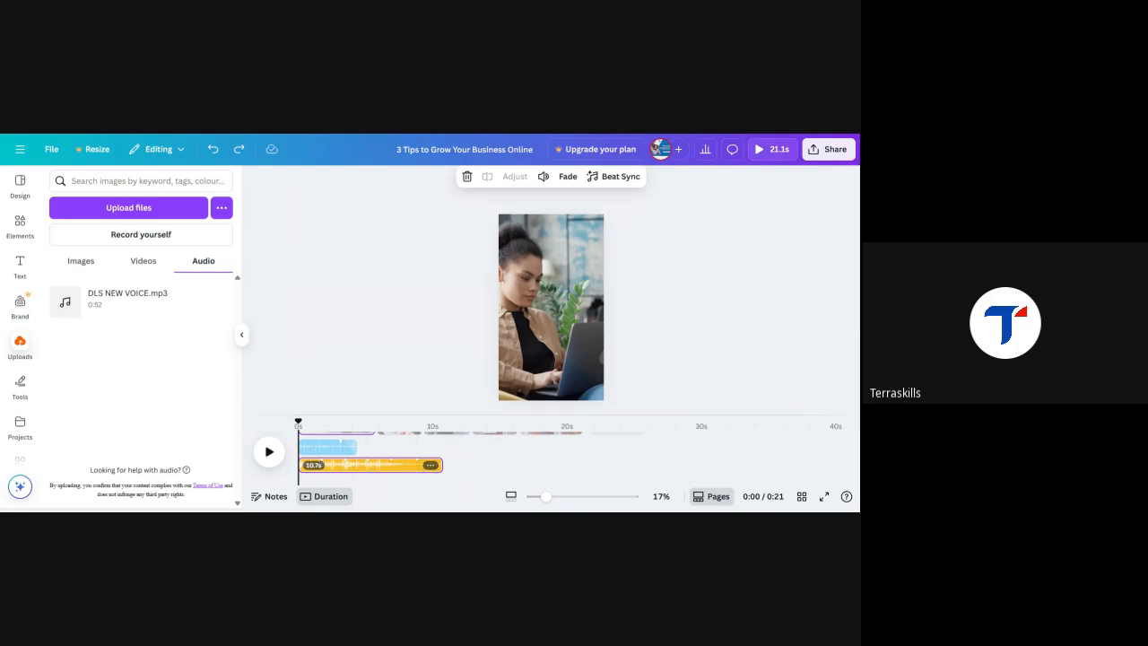
key("ctrl+t")
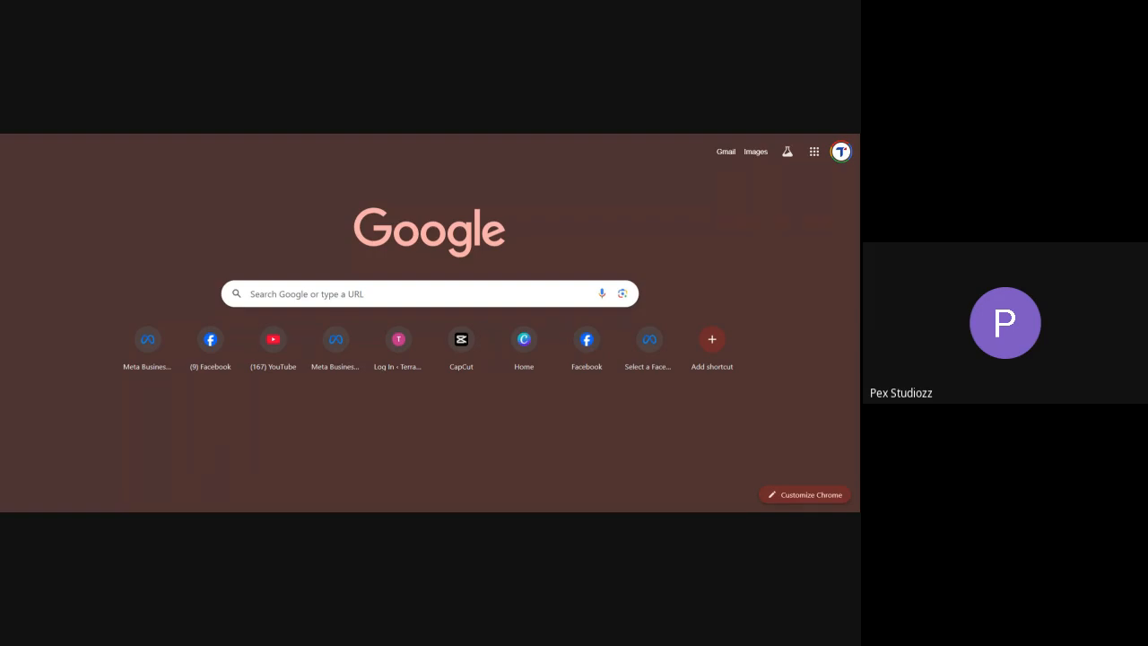
key("ctrl+Tab")
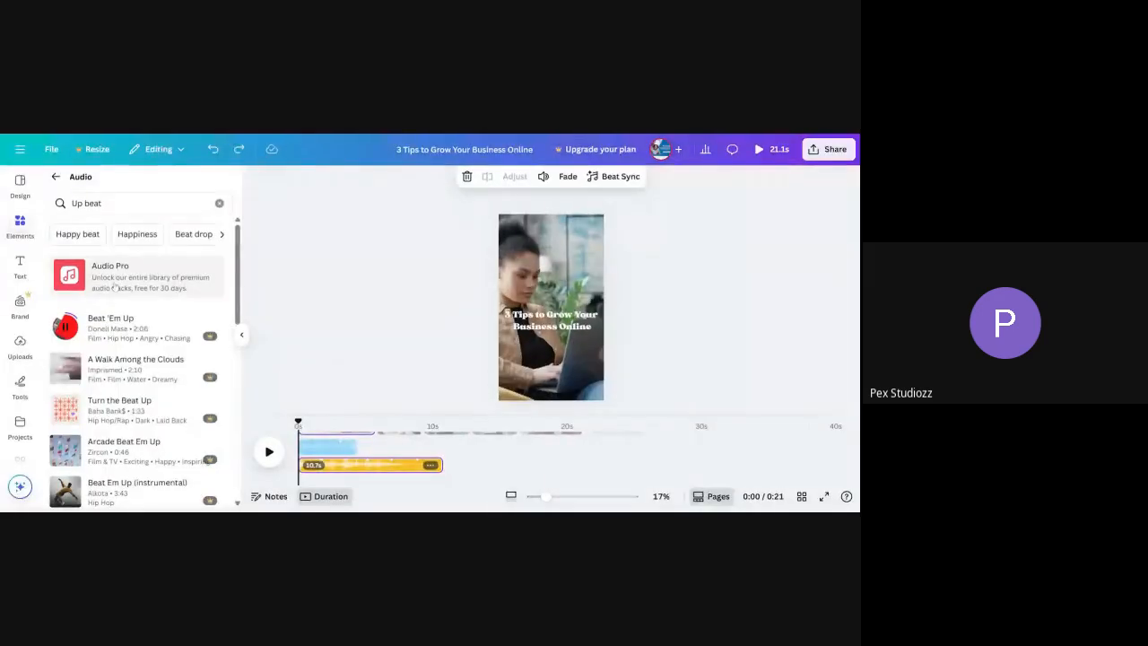
- Stop Beat 'Em Up and listen to A Walk Among the Clouds, Turn the Beat Up and Arcade Beat Em Up
left_click(65, 330)
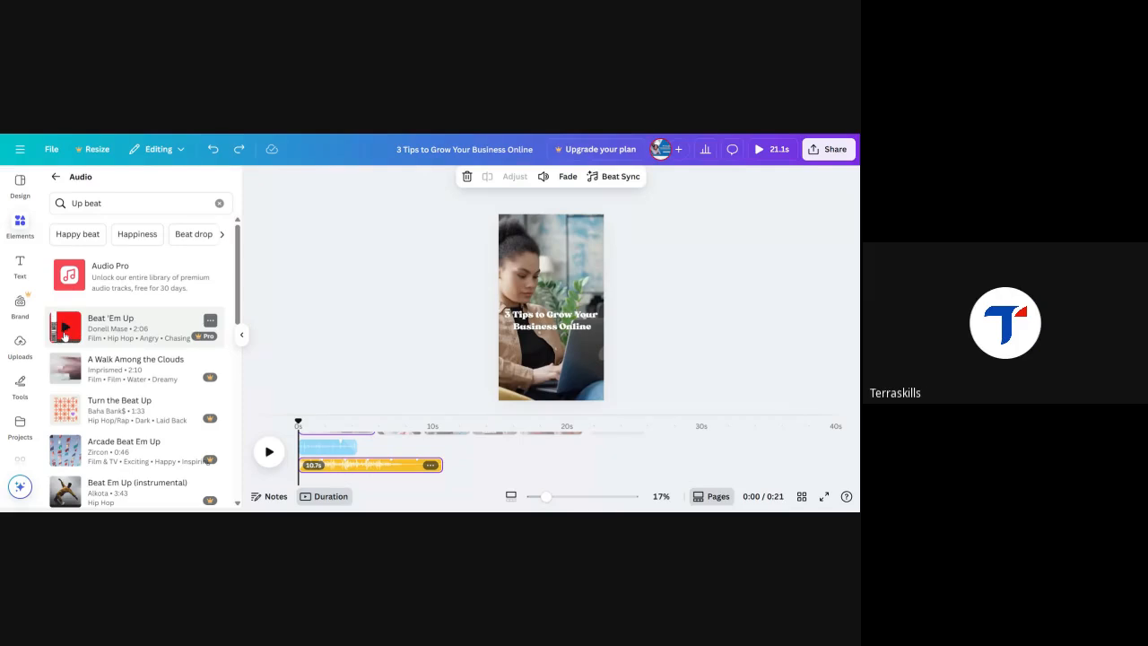
left_click(61, 375)
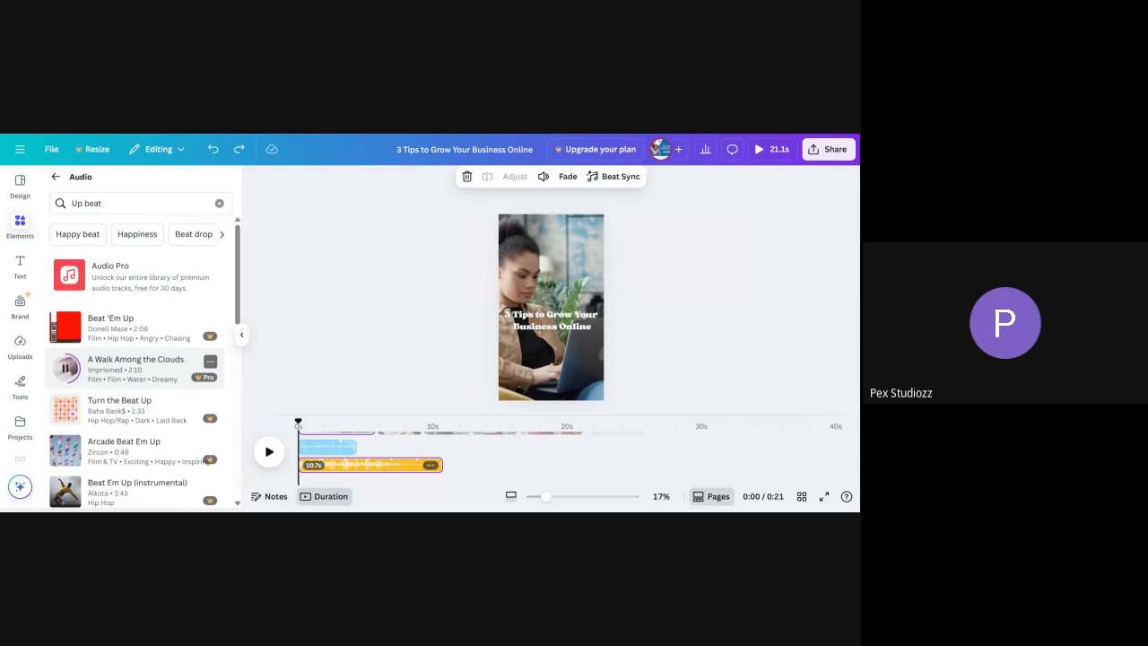
left_click(66, 410)
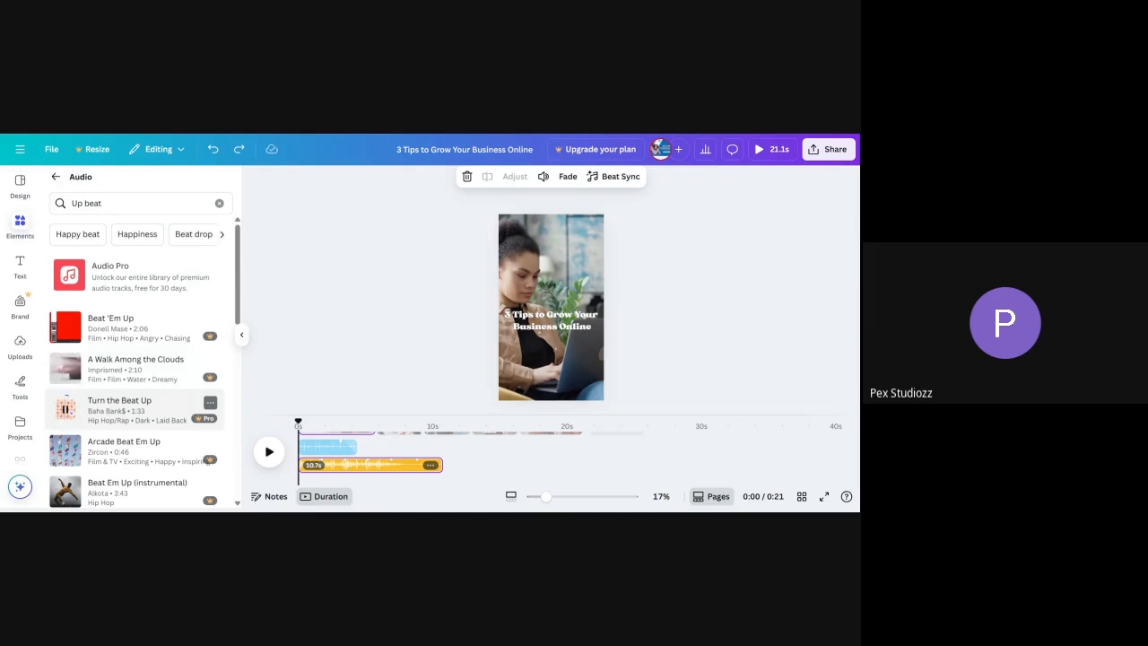
left_click(65, 452)
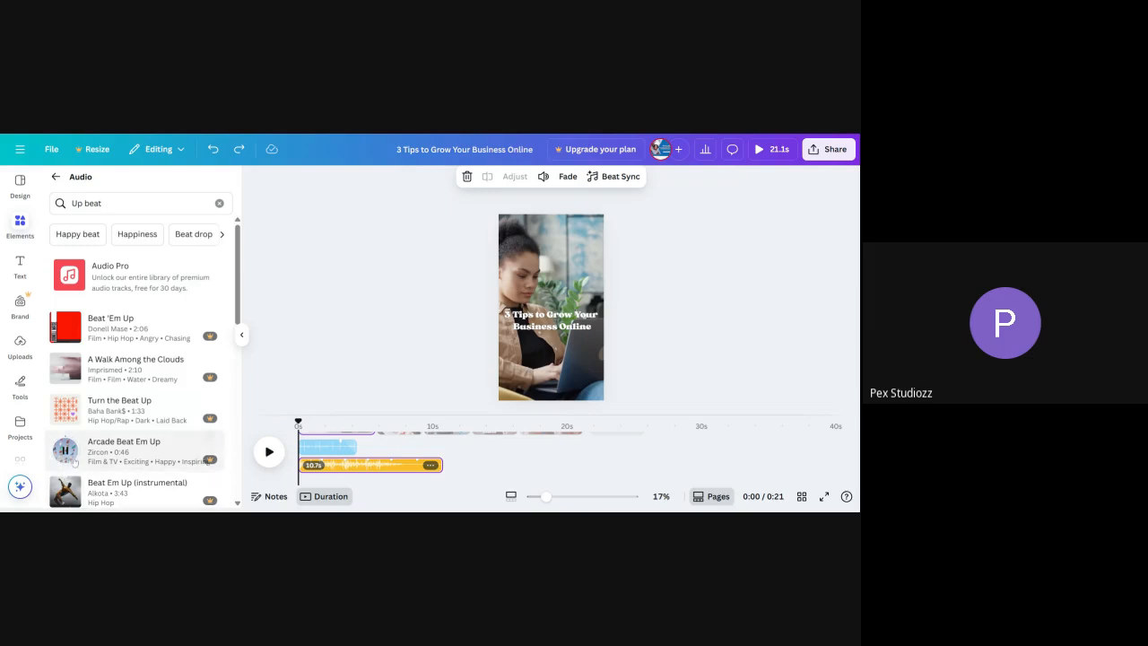
scroll(67, 458, "down", 1)
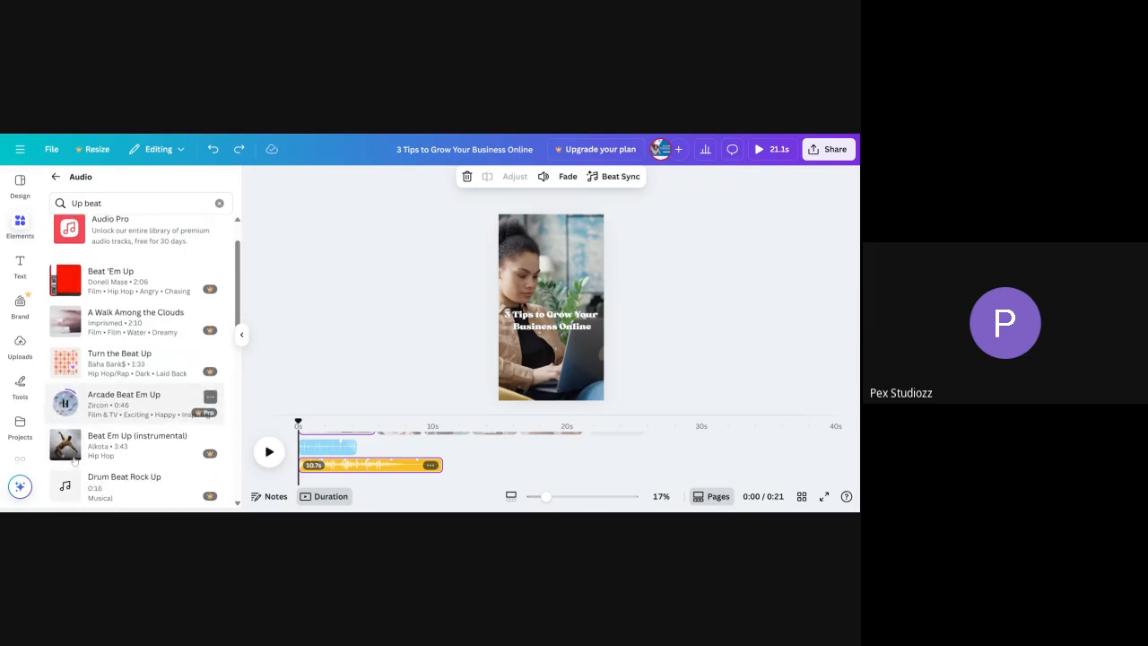
scroll(71, 455, "up", 1)
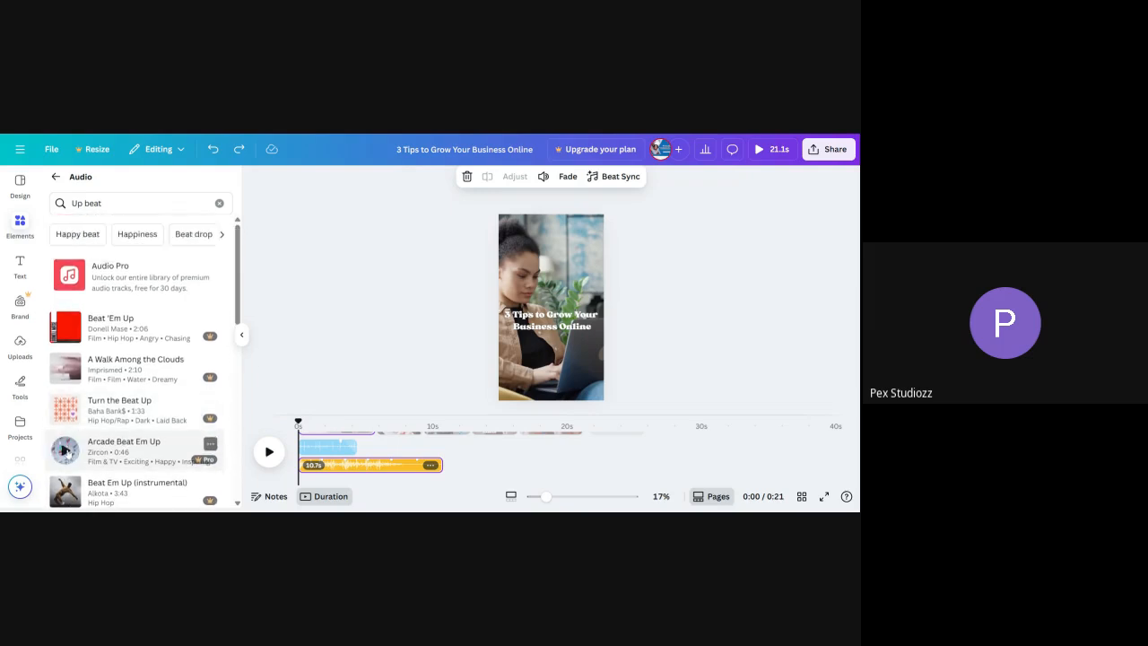
left_click(67, 452)
scroll(325, 463, "up", 1)
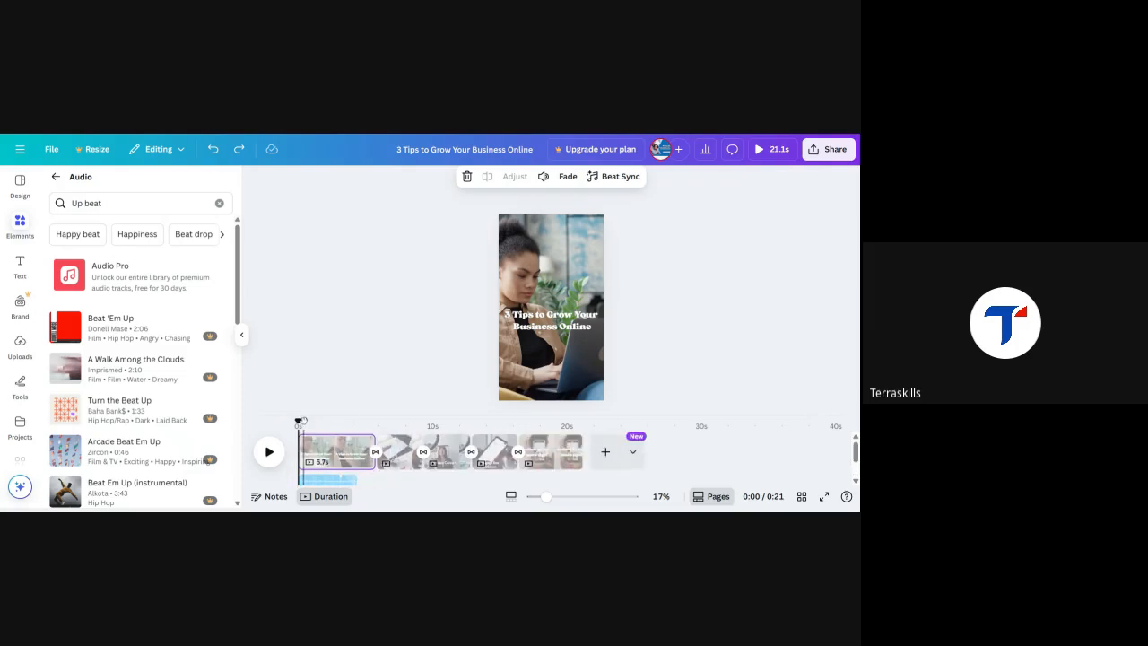
- Play the video in the timeline, watch it in the full preview and close the preview
left_click(269, 457)
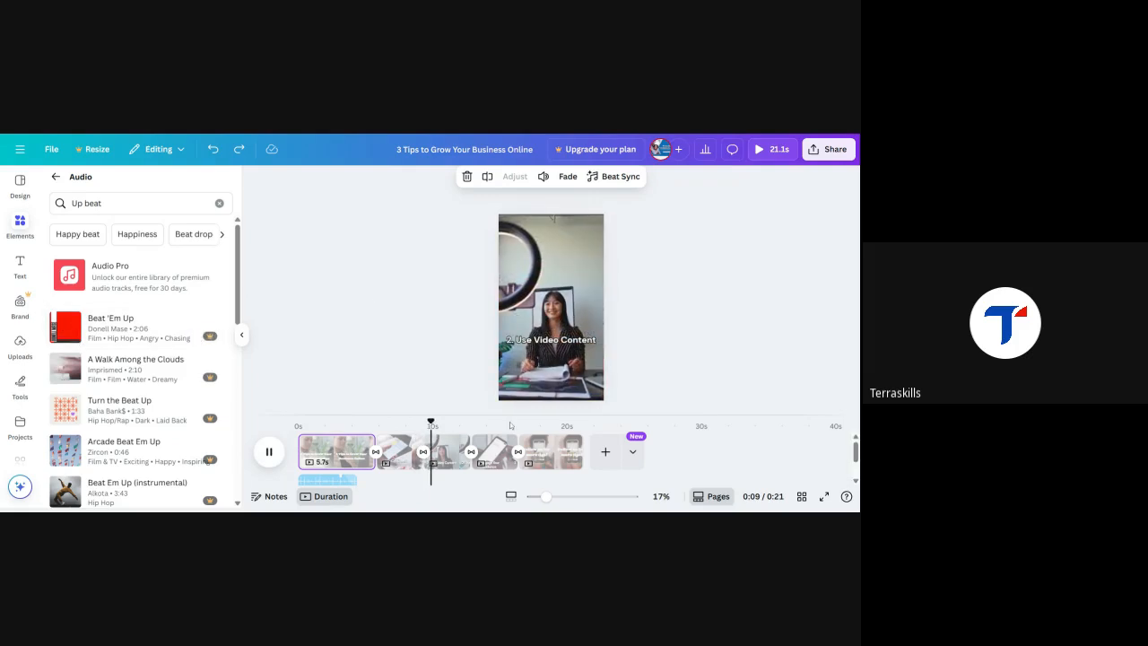
left_click(759, 151)
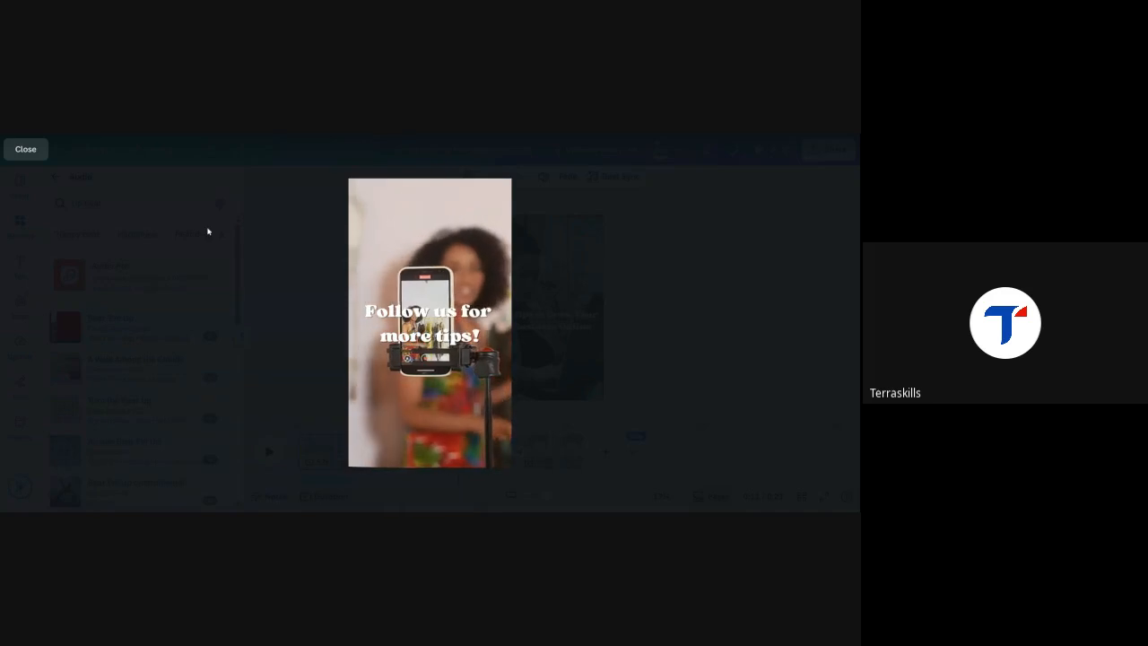
left_click(26, 149)
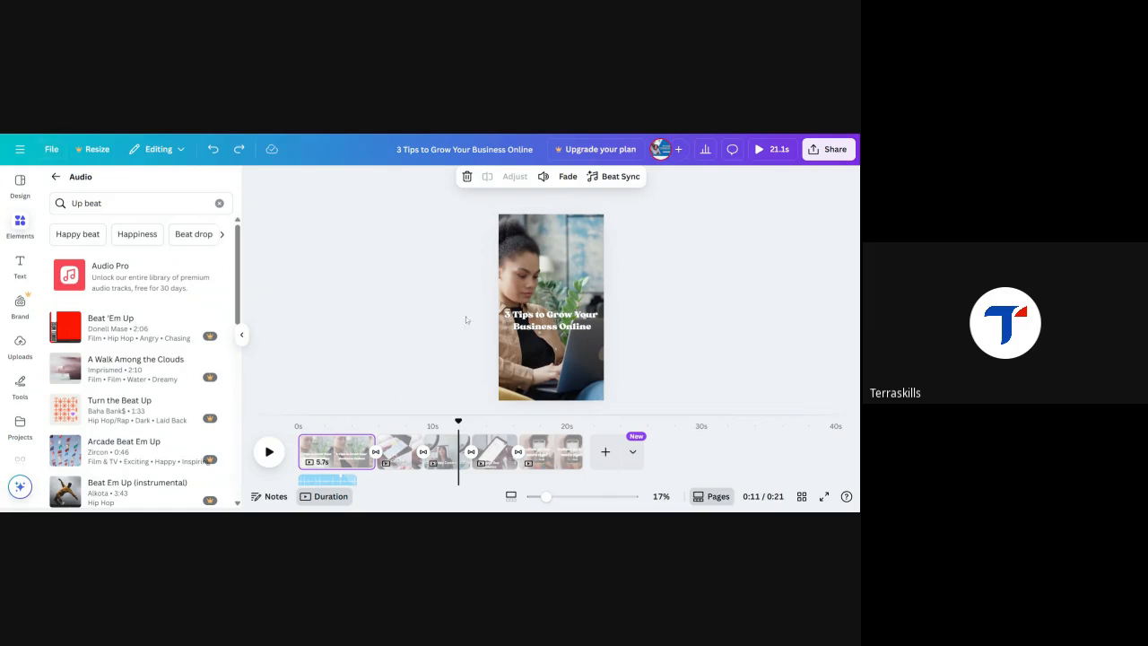
- Return the playhead to the start and watch the video in the full preview once more
left_click_drag(458, 420, 275, 435)
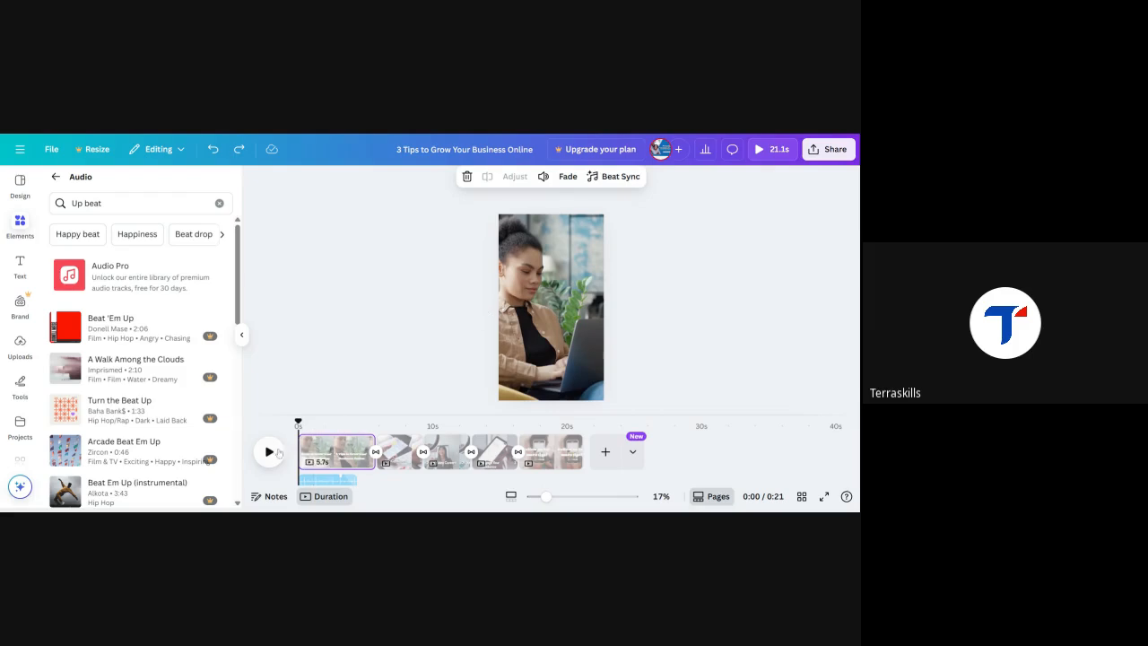
left_click(765, 153)
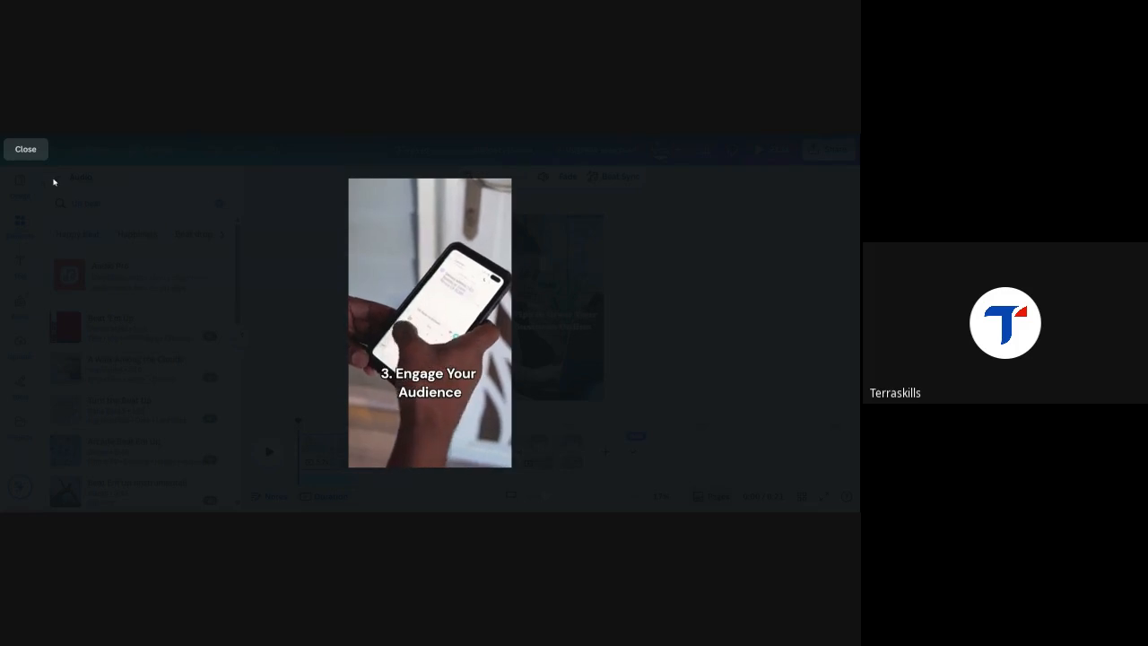
left_click(34, 153)
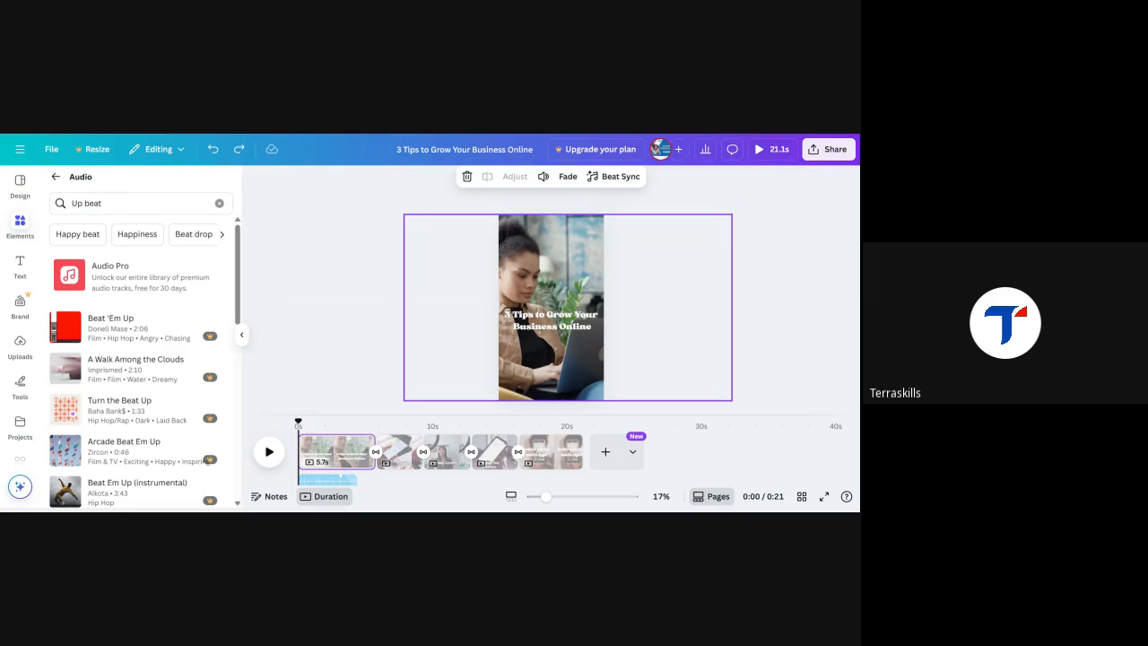
- Review the design's download options with MP4 Video as the file type, and close them
left_click(402, 325)
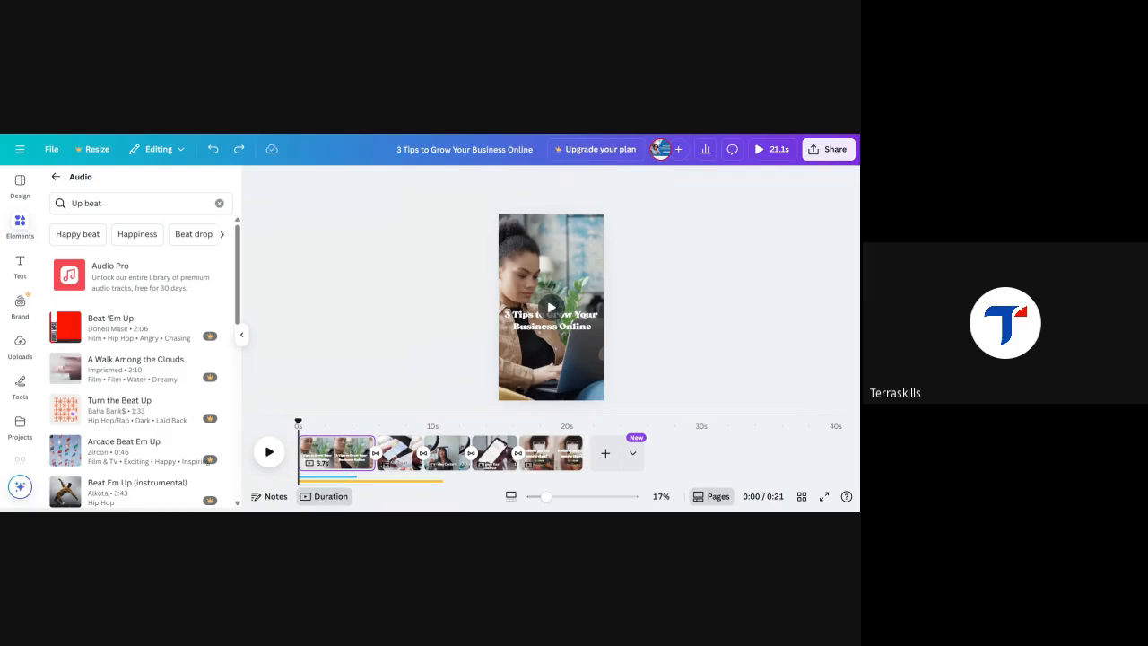
left_click(822, 154)
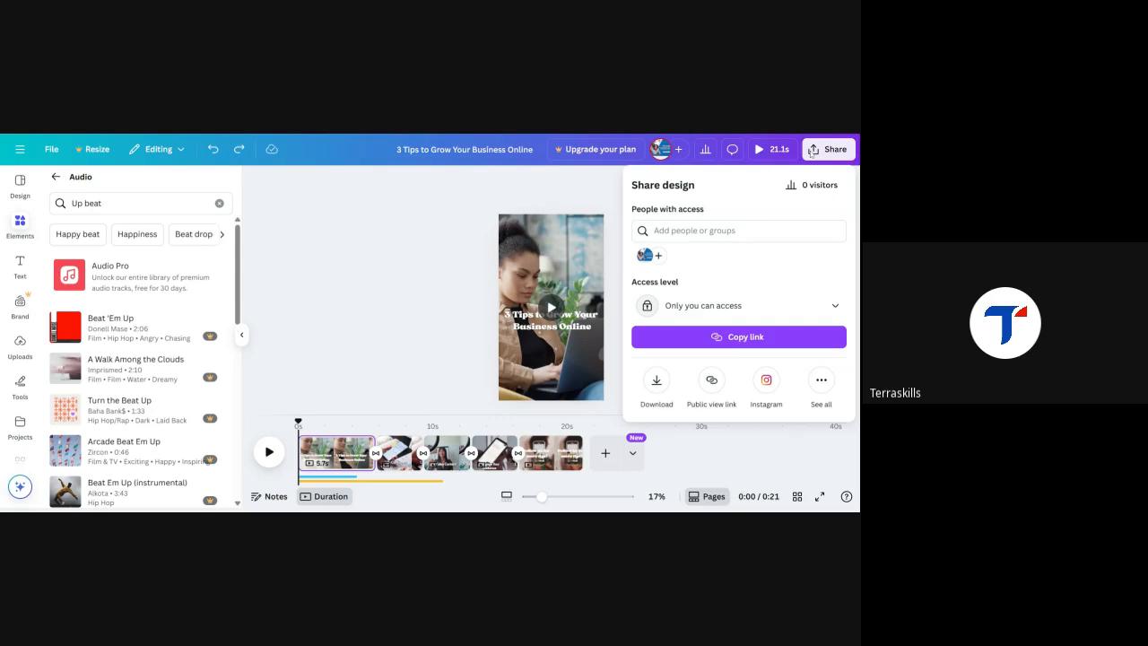
left_click(656, 381)
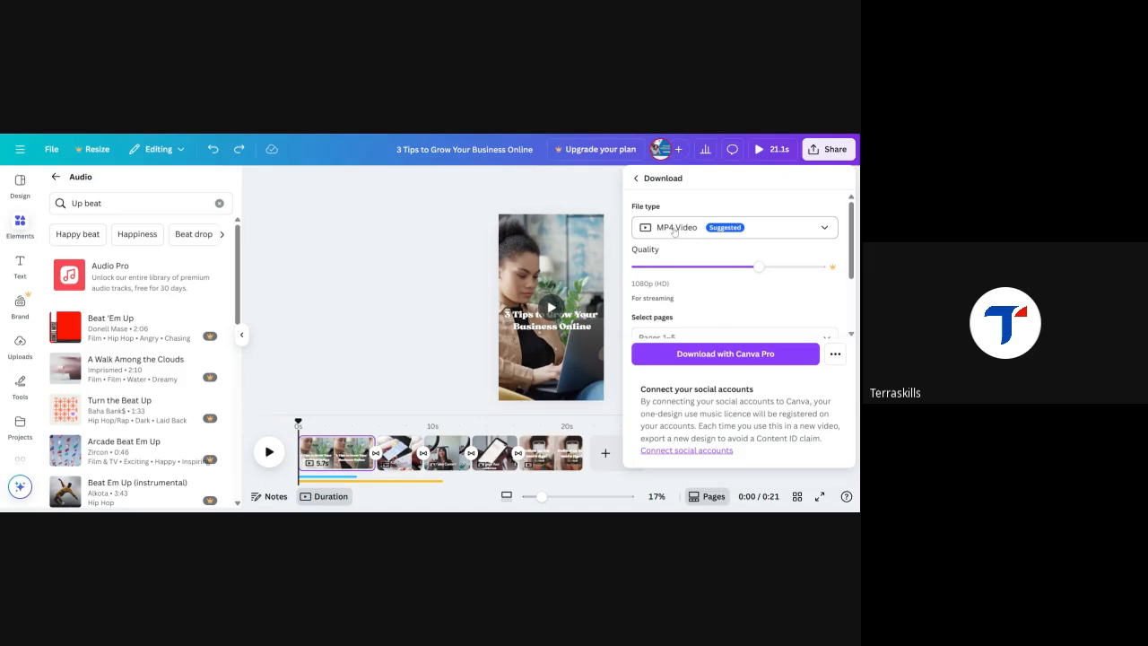
left_click(792, 232)
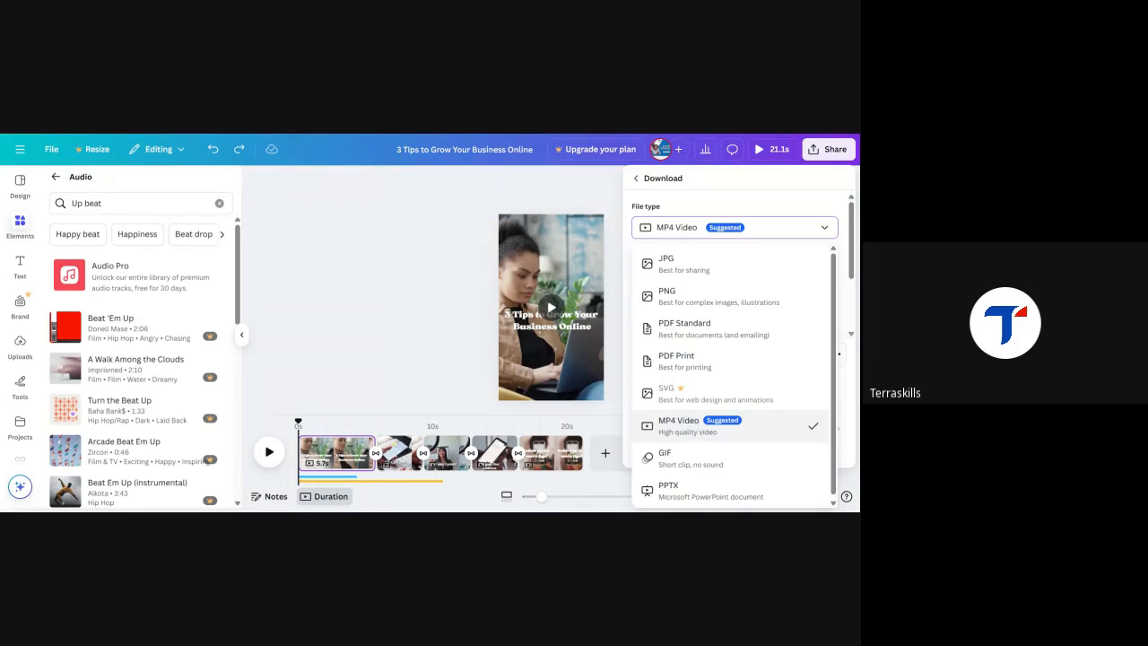
left_click(699, 432)
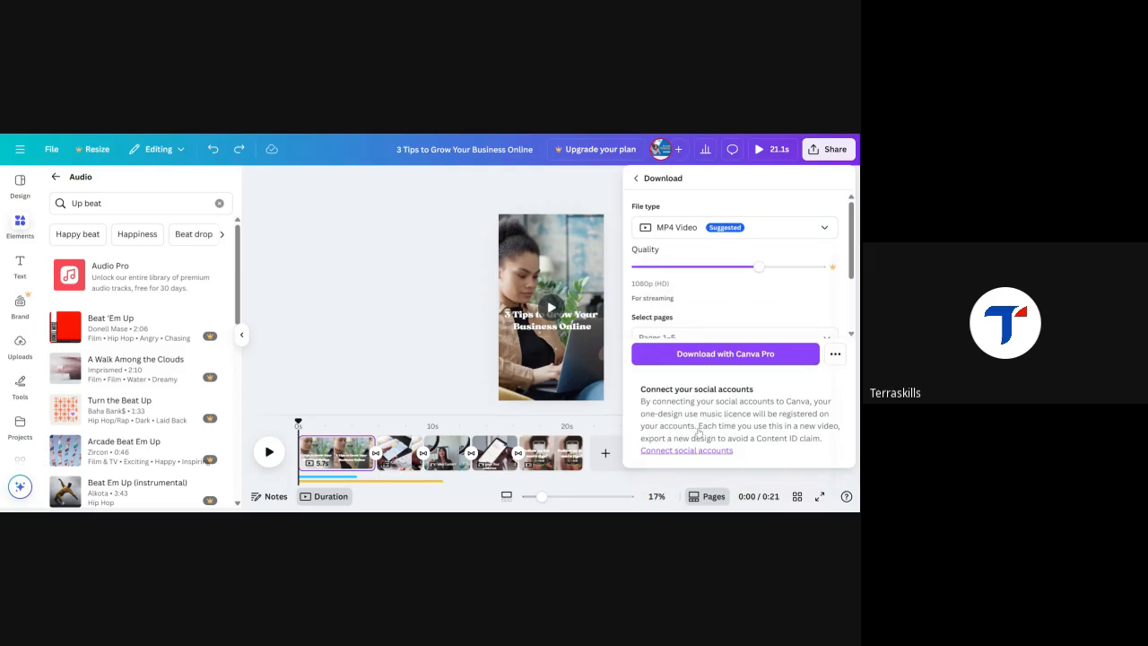
scroll(726, 306, "down", 2)
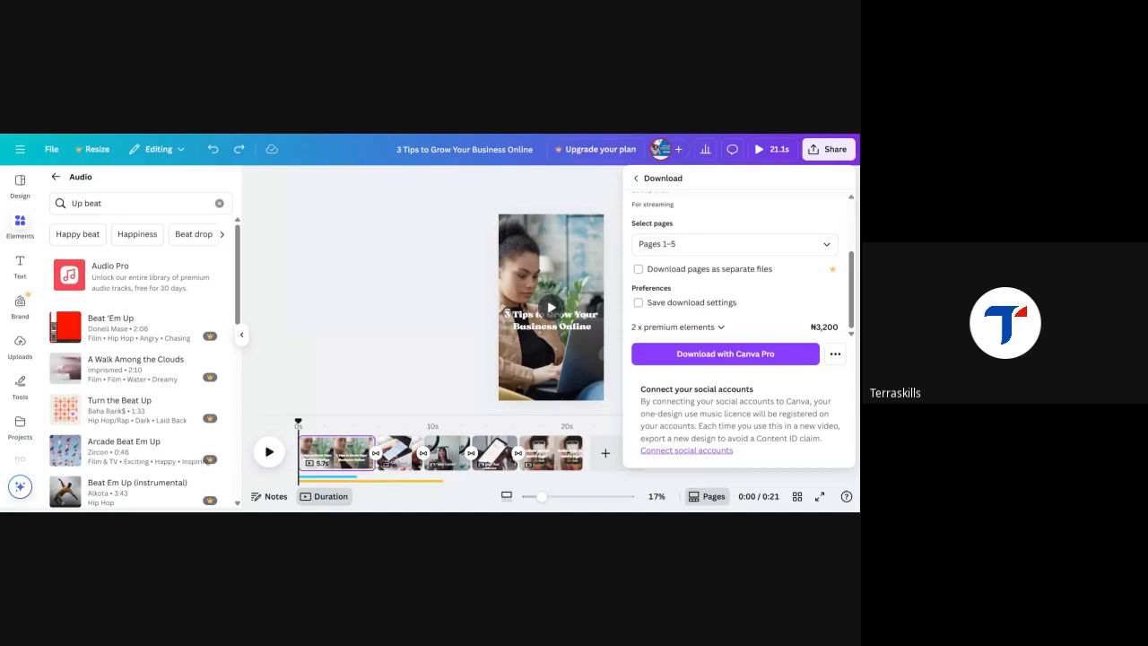
key("Escape")
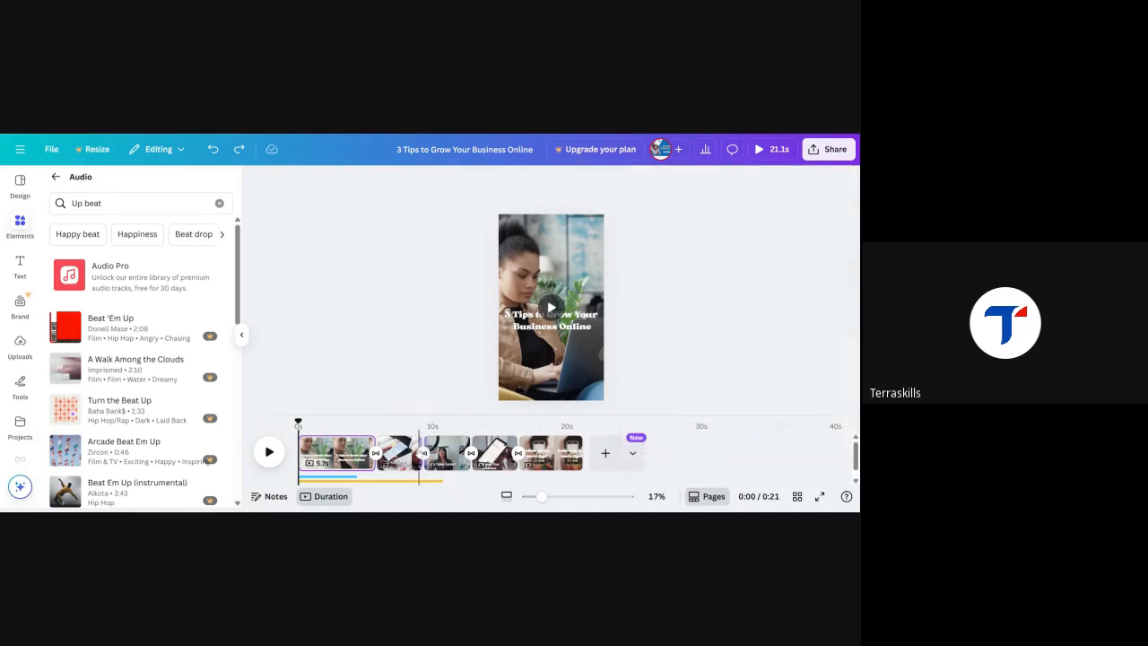
- View the second to fifth clips of the timeline one after another
left_click(400, 454)
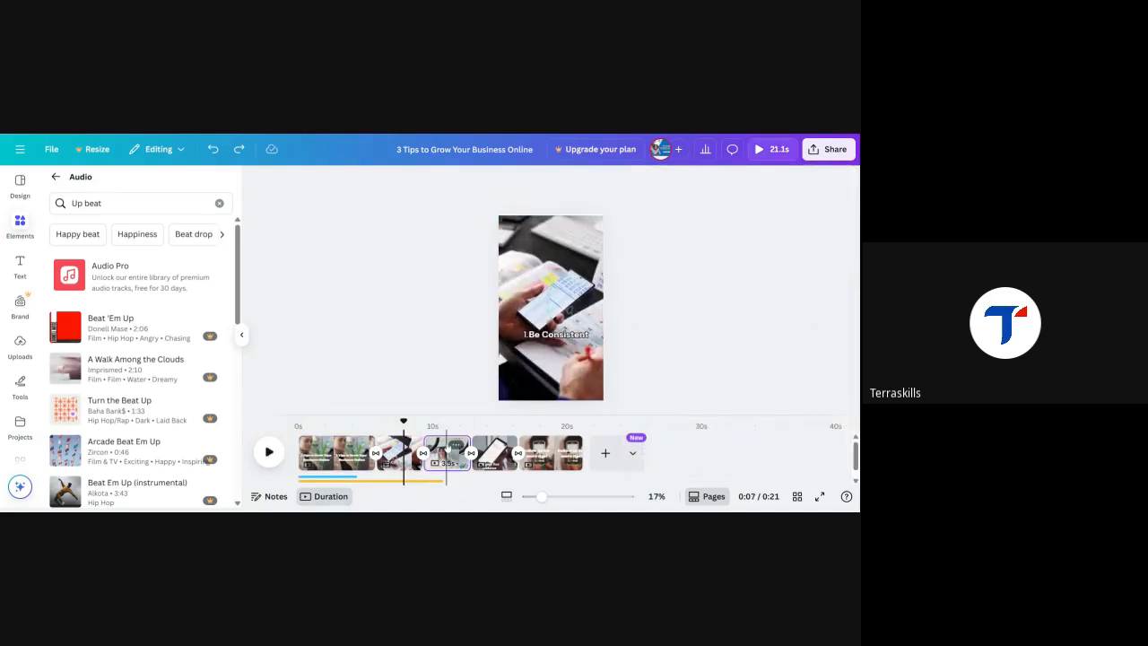
left_click(446, 453)
left_click(495, 453)
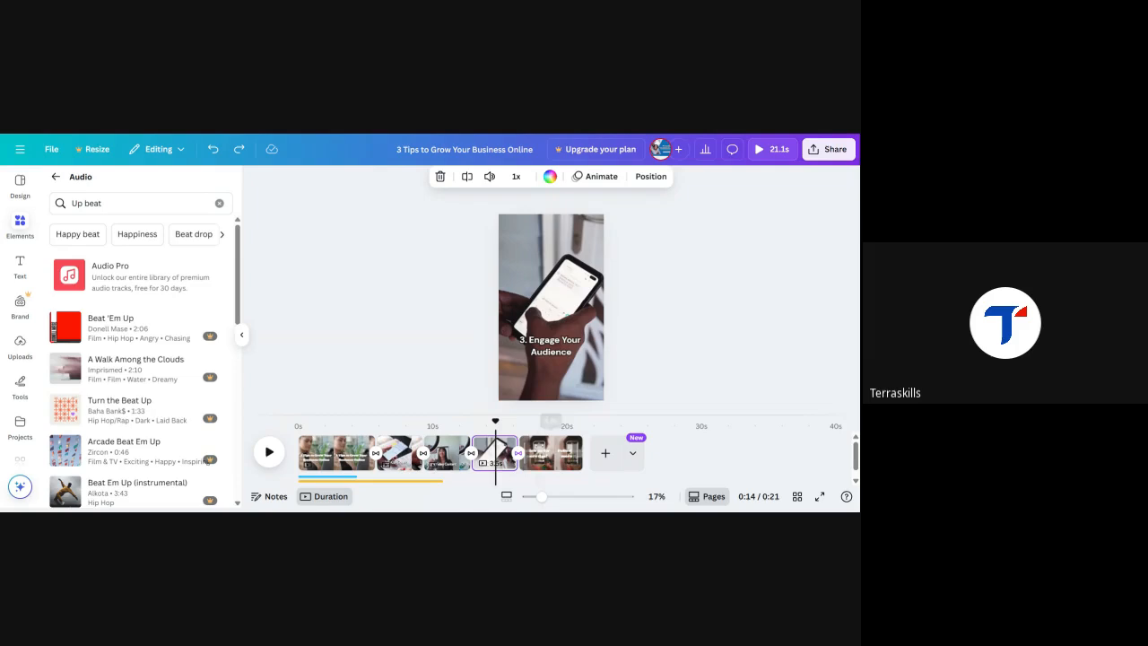
left_click(542, 453)
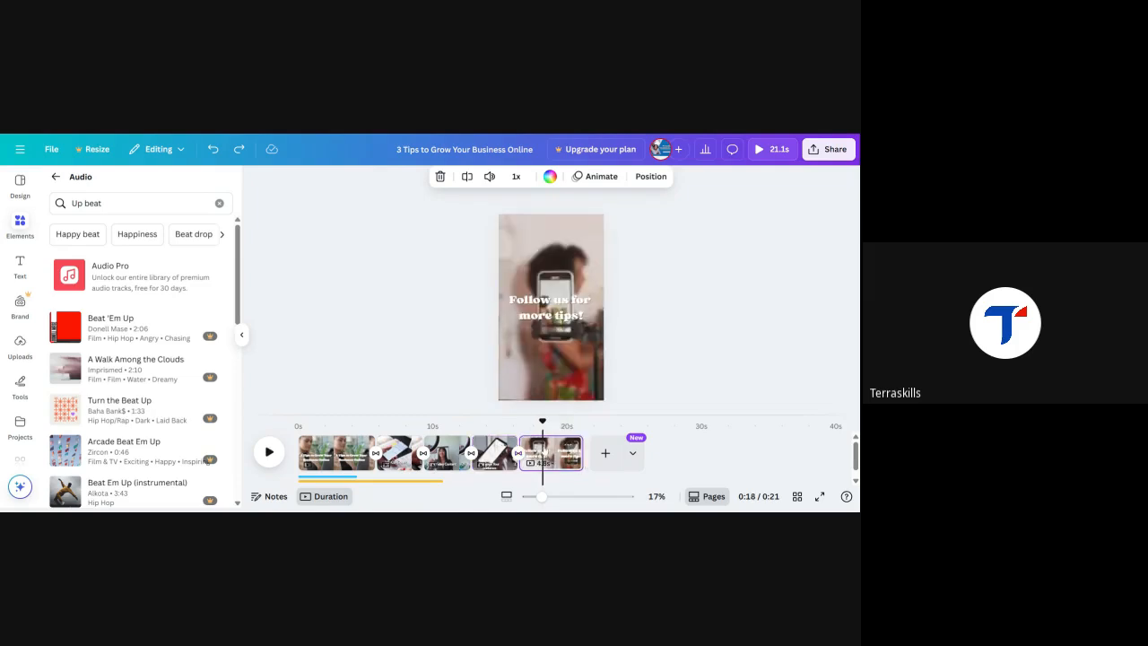
- Try to download pages 1–5 as a 1080p MP4 video and dismiss the trial offer
left_click(828, 149)
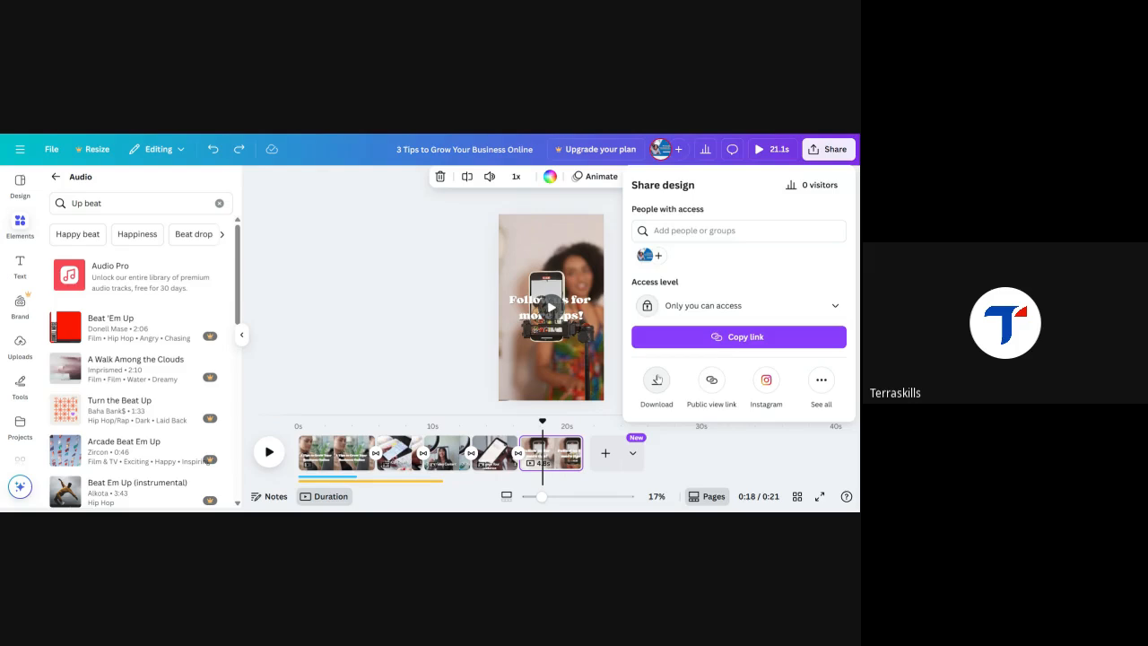
left_click(657, 380)
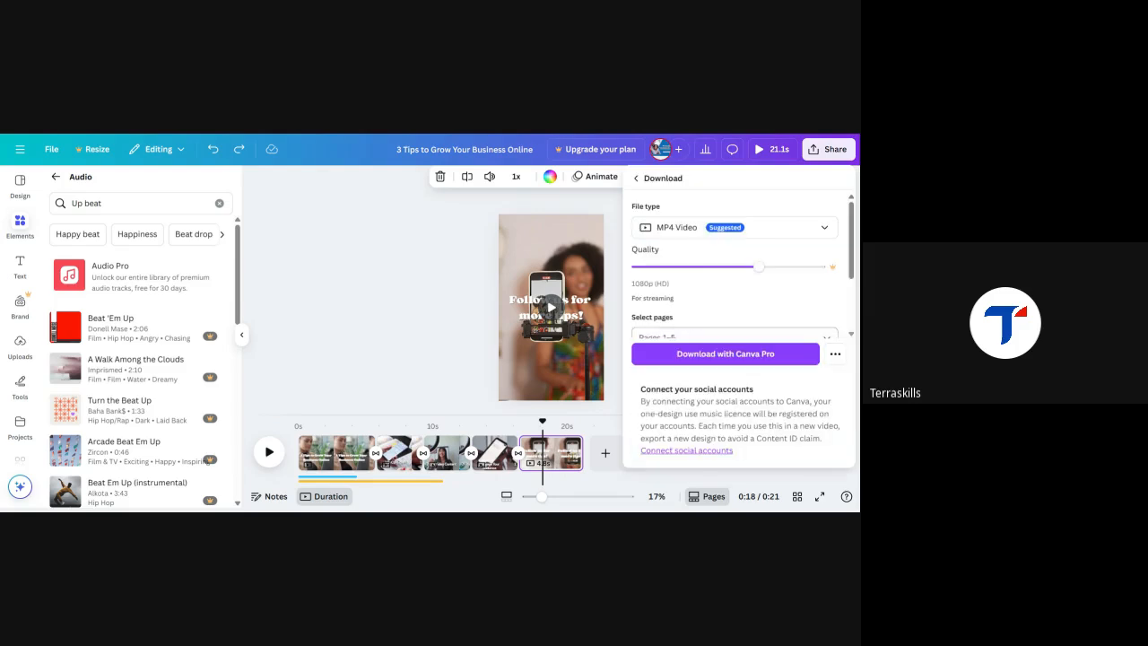
scroll(700, 290, "down", 2)
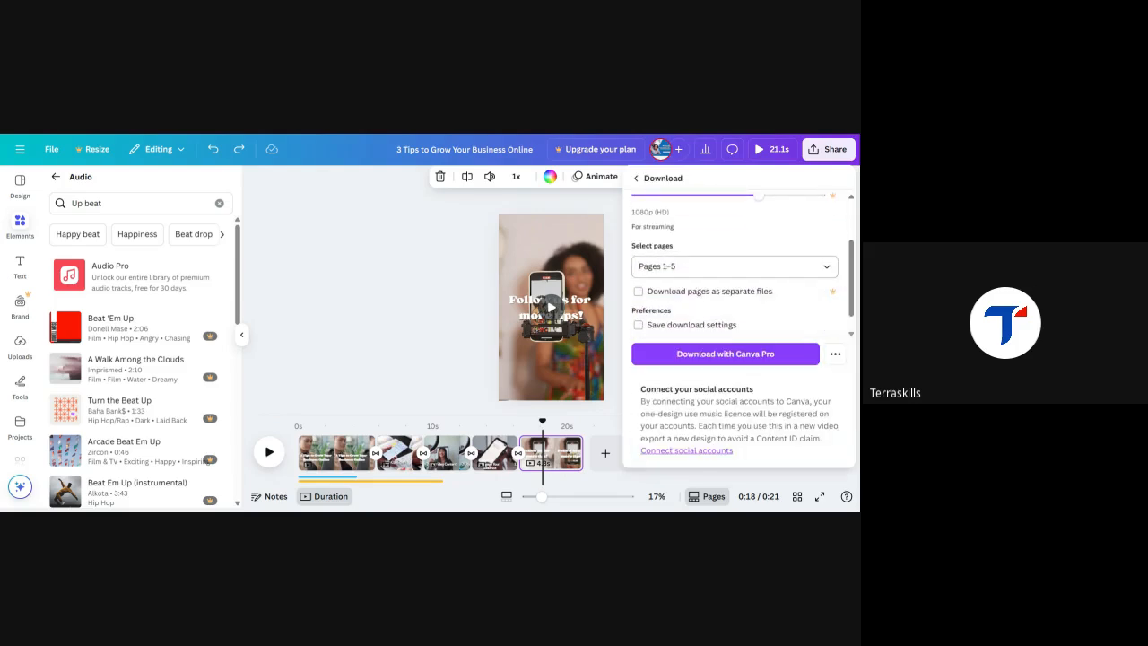
scroll(704, 296, "down", 1)
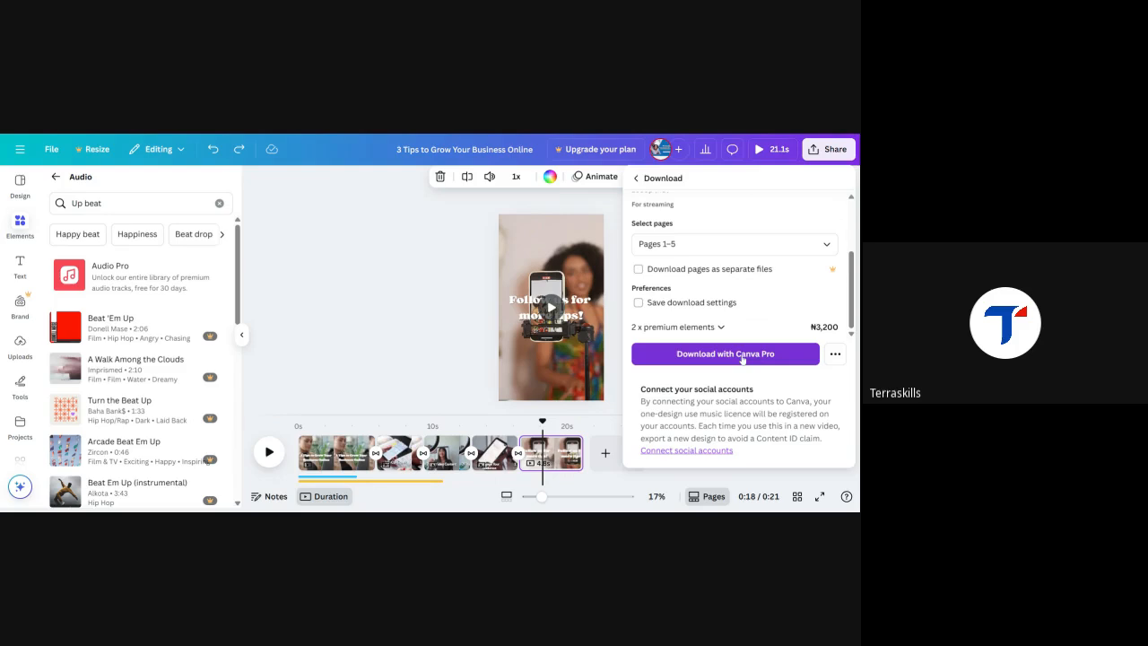
scroll(699, 321, "up", 2)
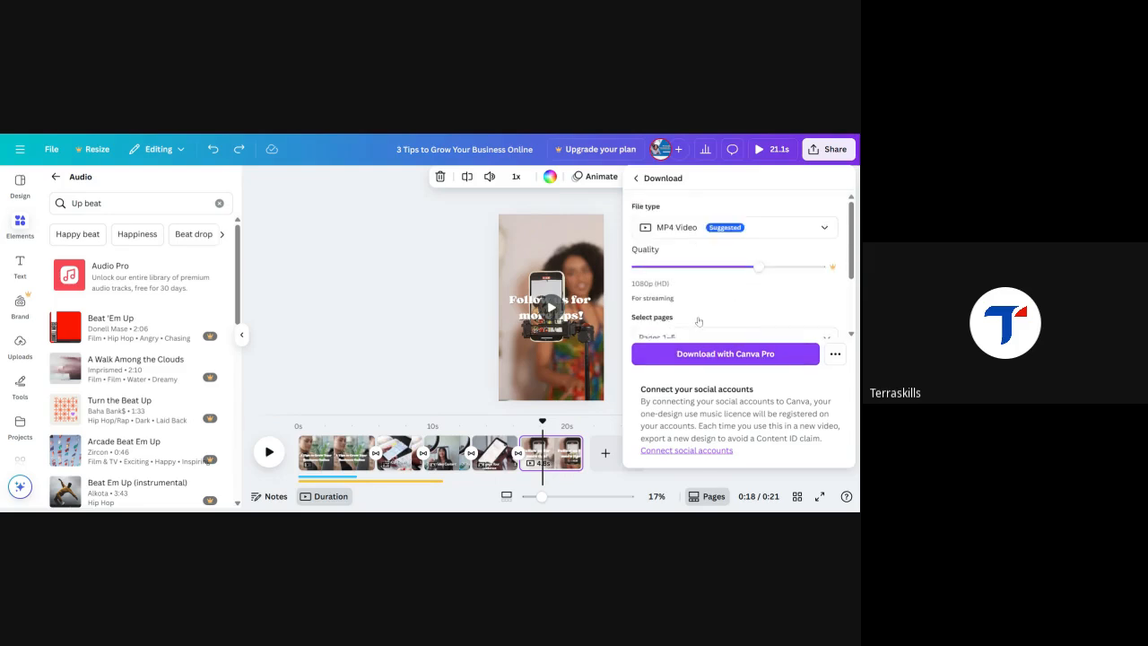
left_click(679, 353)
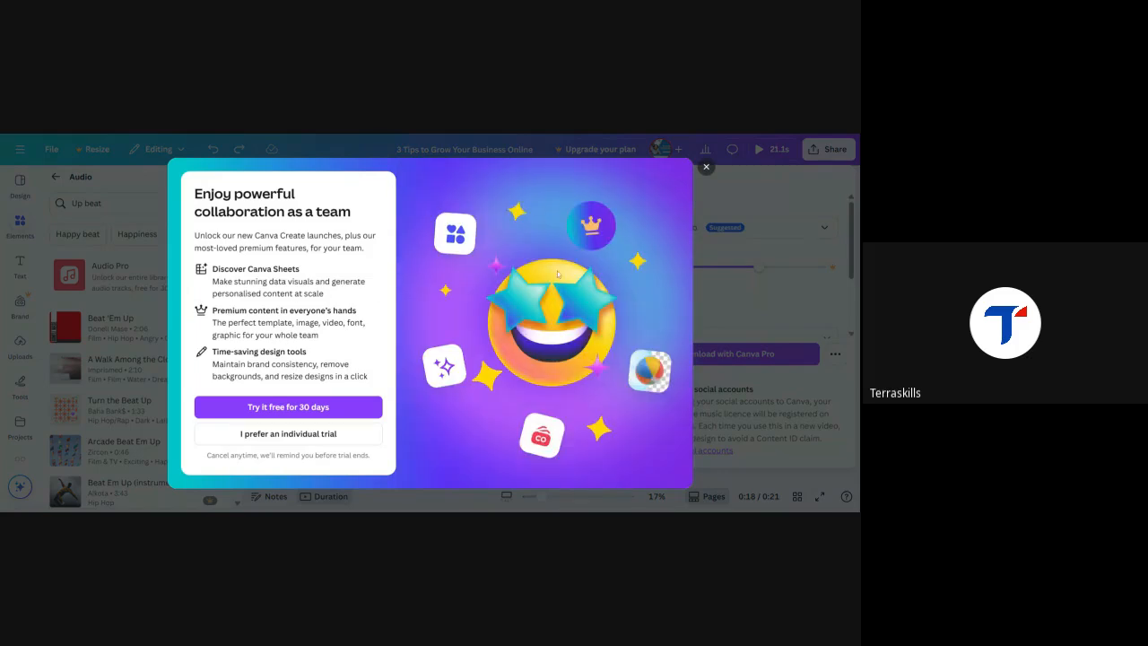
left_click(706, 167)
mouse_move(545, 386)
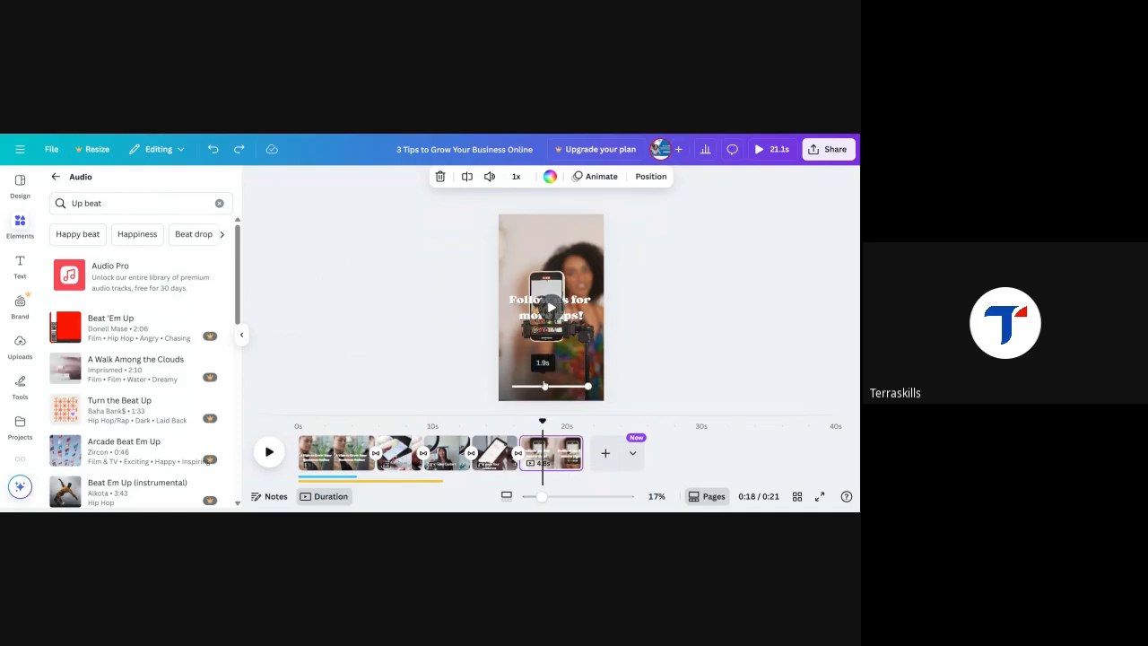
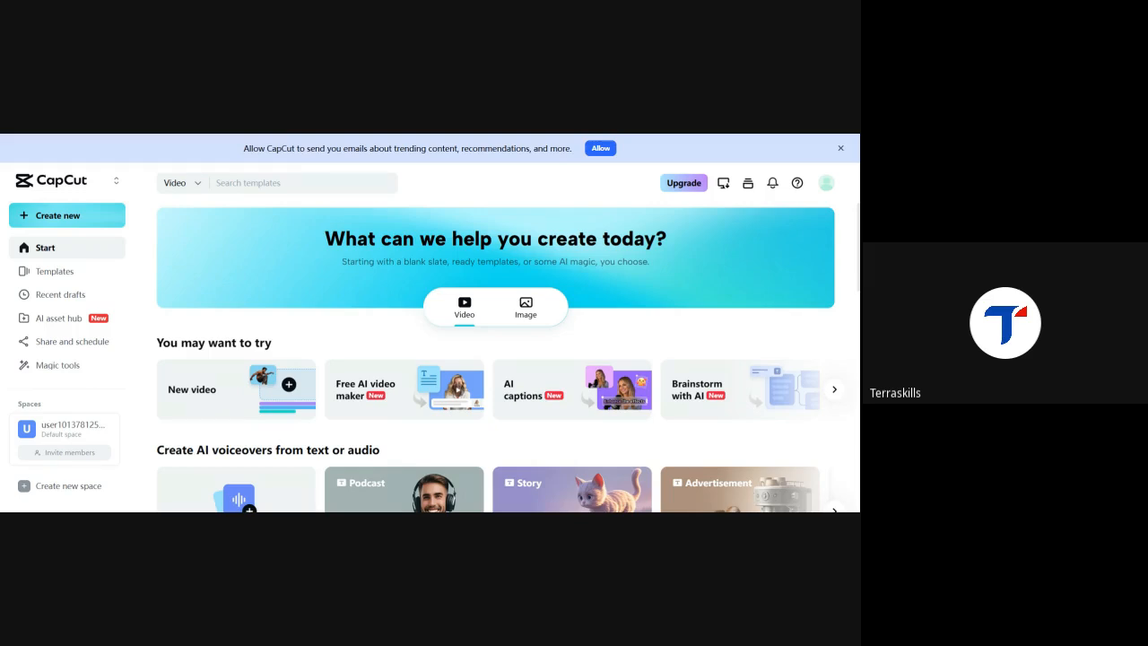
- In CapCut, dismiss the email permission banner and look through the start page's video tools, AI voiceovers and templates
left_click(840, 147)
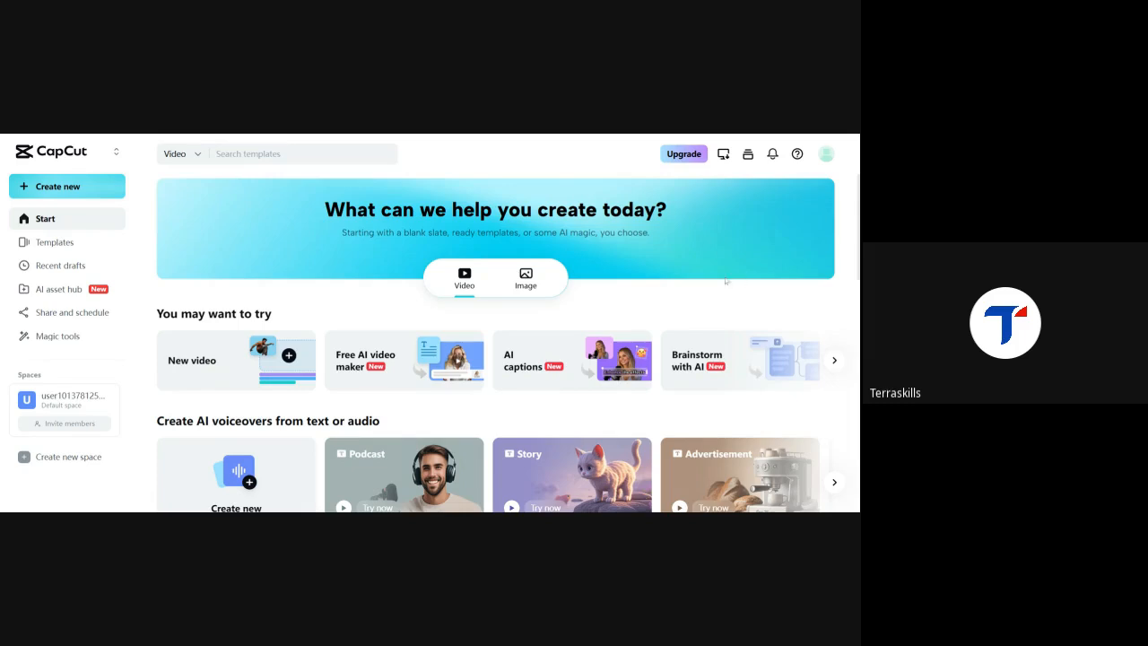
scroll(561, 331, "down", 5)
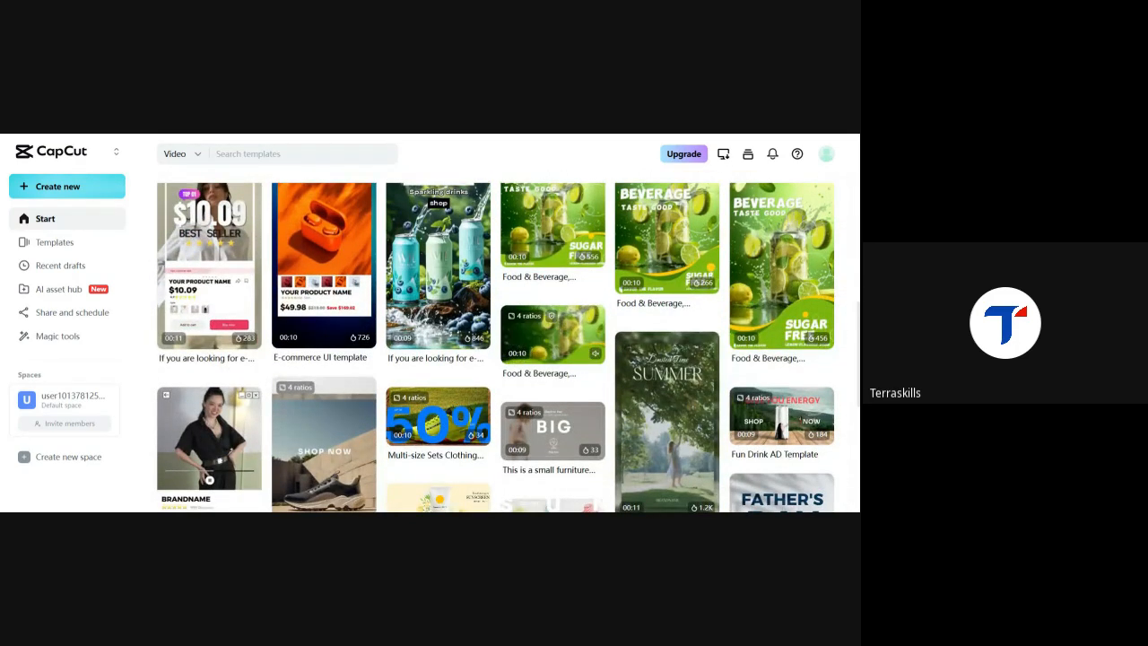
scroll(561, 330, "up", 10)
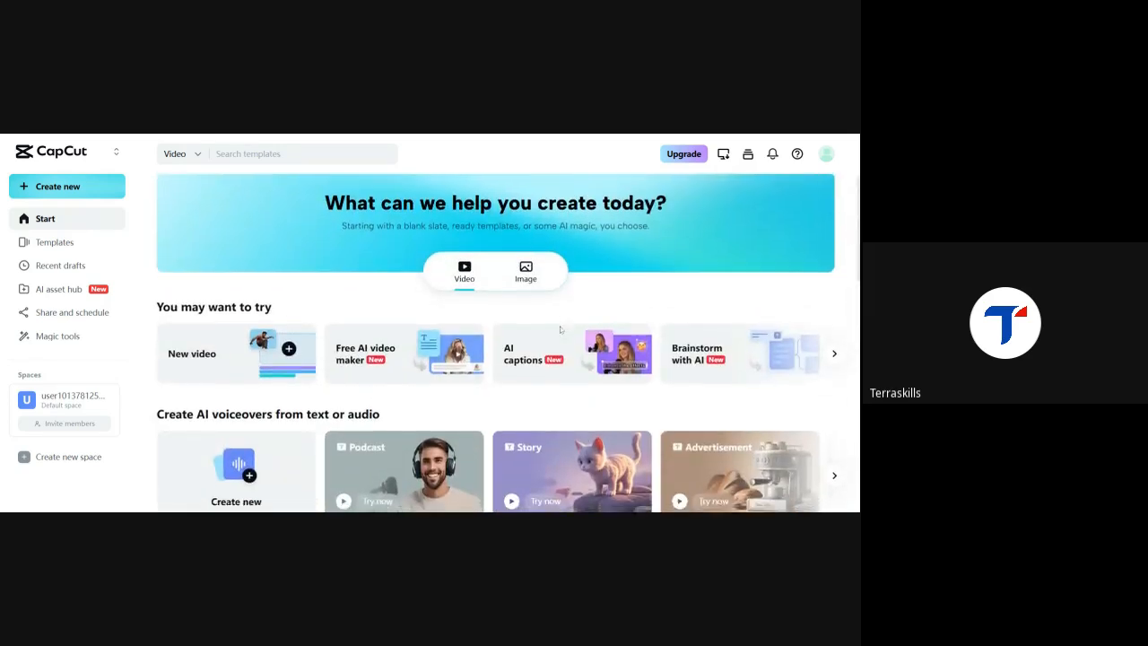
scroll(560, 326, "down", 2)
scroll(560, 325, "up", 1)
scroll(560, 326, "up", 1)
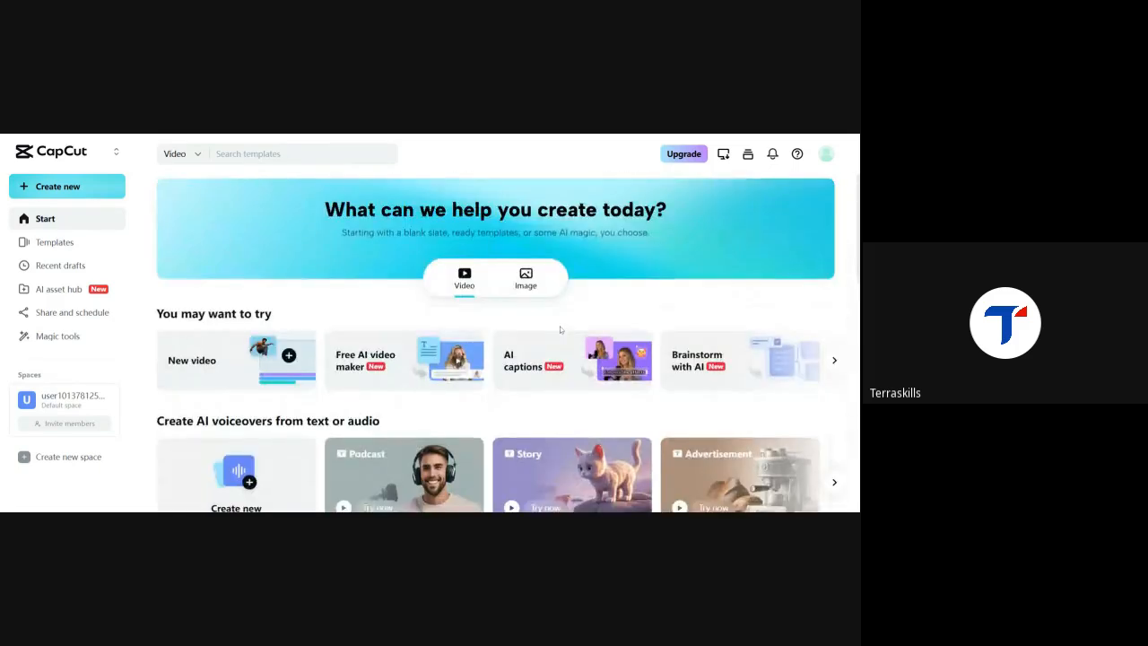
scroll(560, 325, "down", 3)
scroll(560, 326, "up", 2)
scroll(560, 329, "up", 1)
scroll(560, 329, "down", 3)
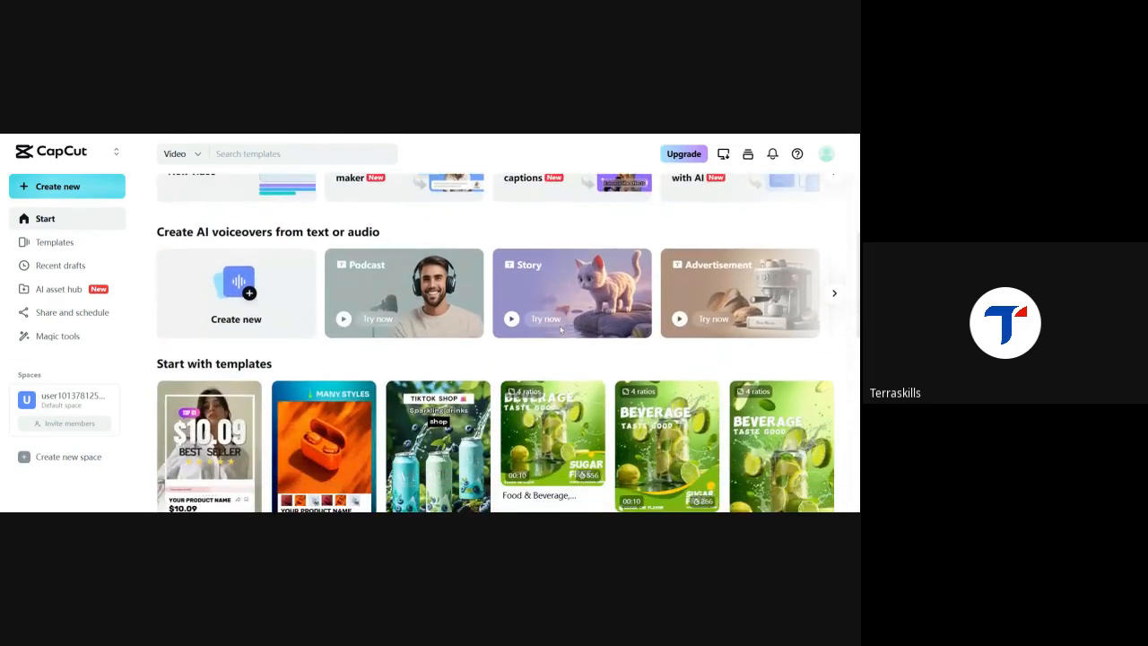
scroll(560, 329, "up", 3)
scroll(560, 329, "down", 2)
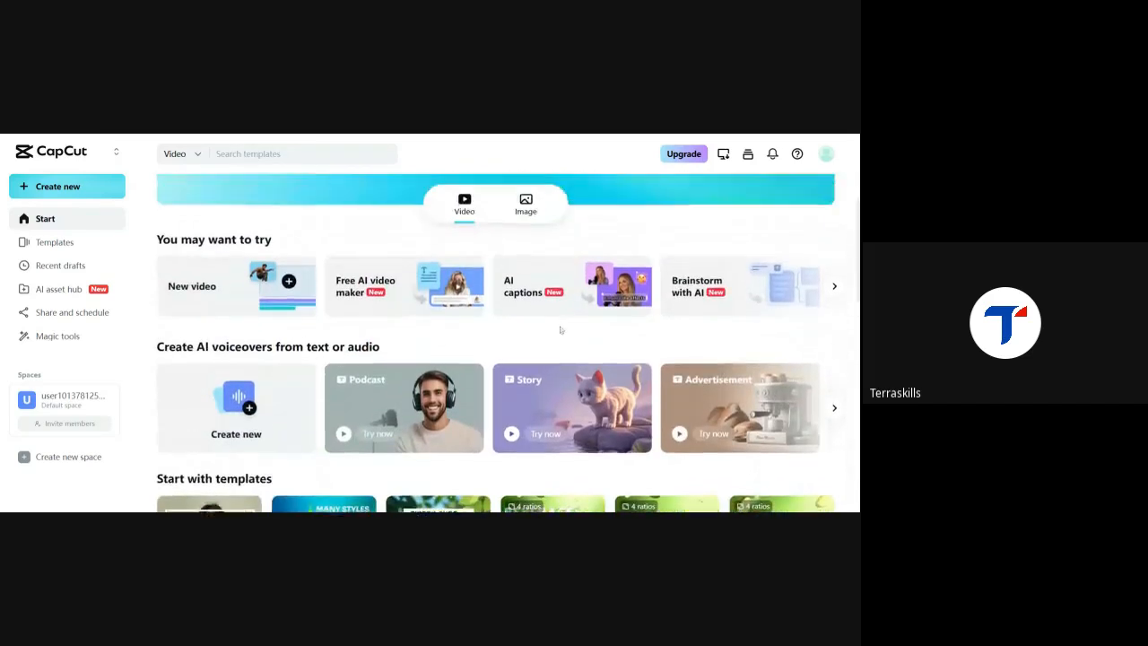
scroll(560, 329, "up", 2)
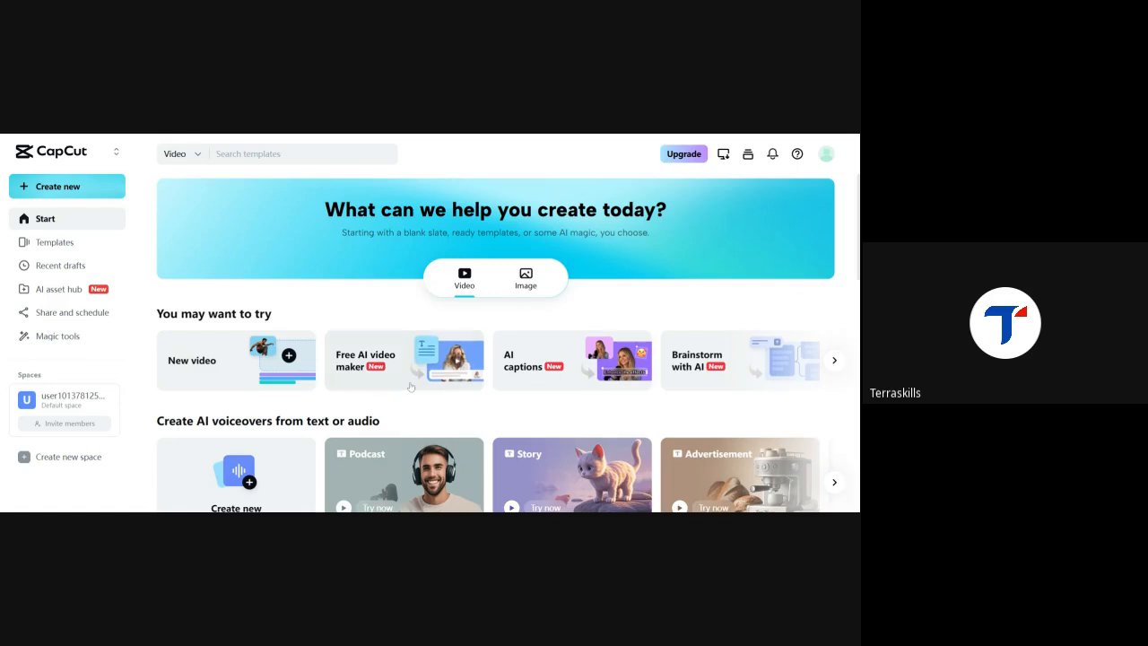
scroll(389, 412, "down", 3)
scroll(426, 408, "up", 3)
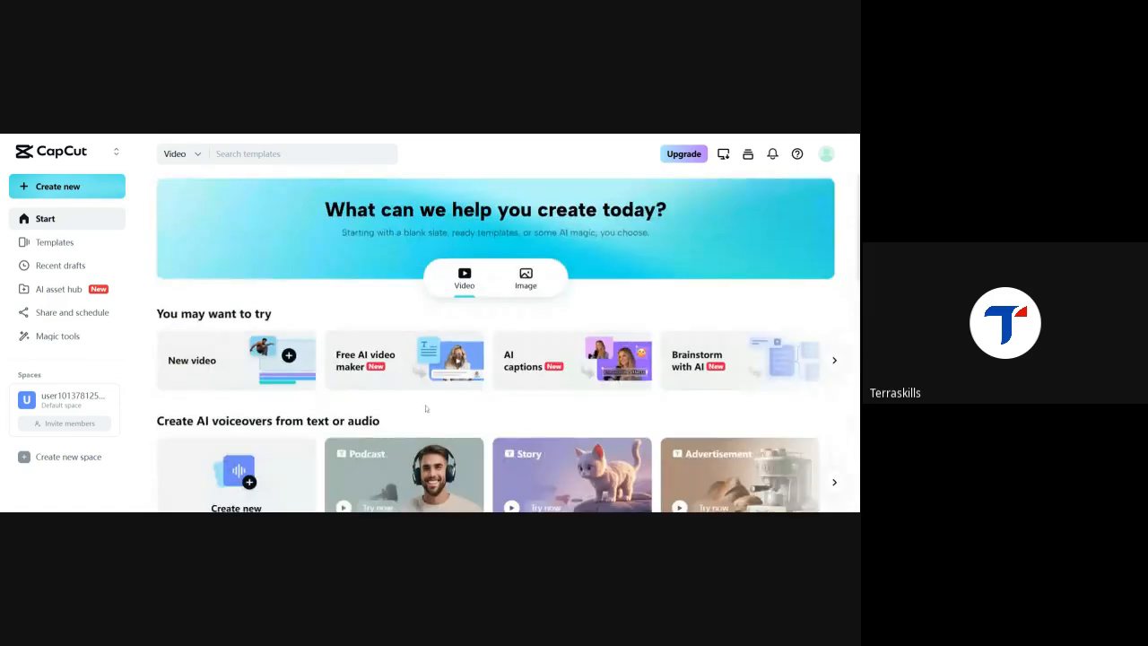
- Create a new 9:16 video project and upload Sample video.mp4 into its timeline
left_click(87, 188)
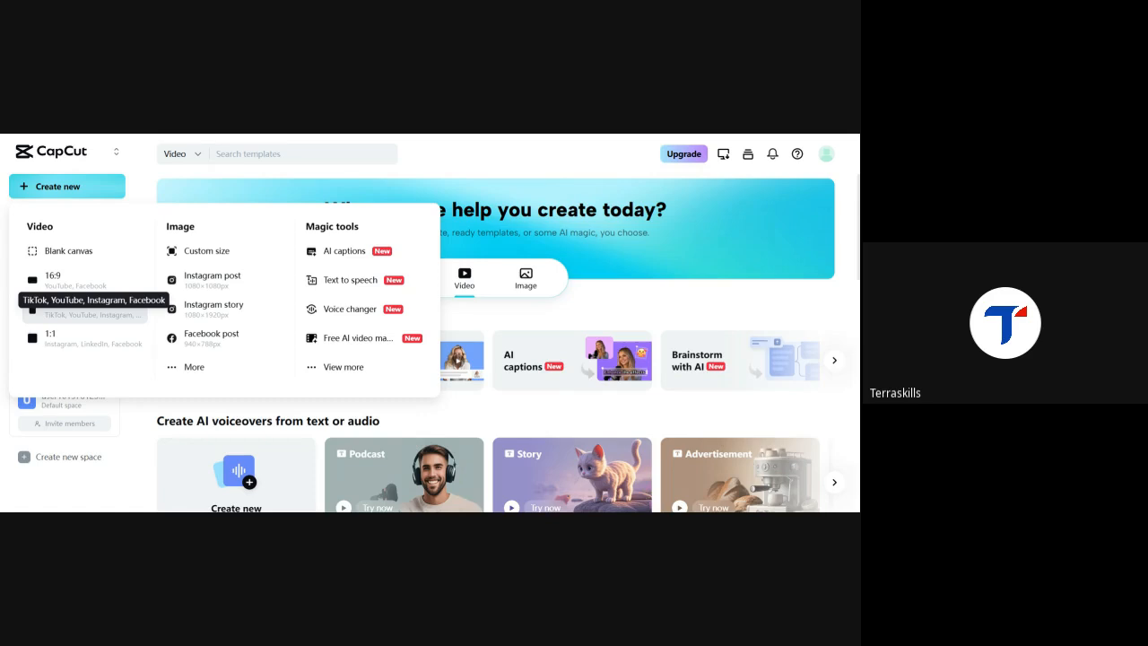
left_click(78, 321)
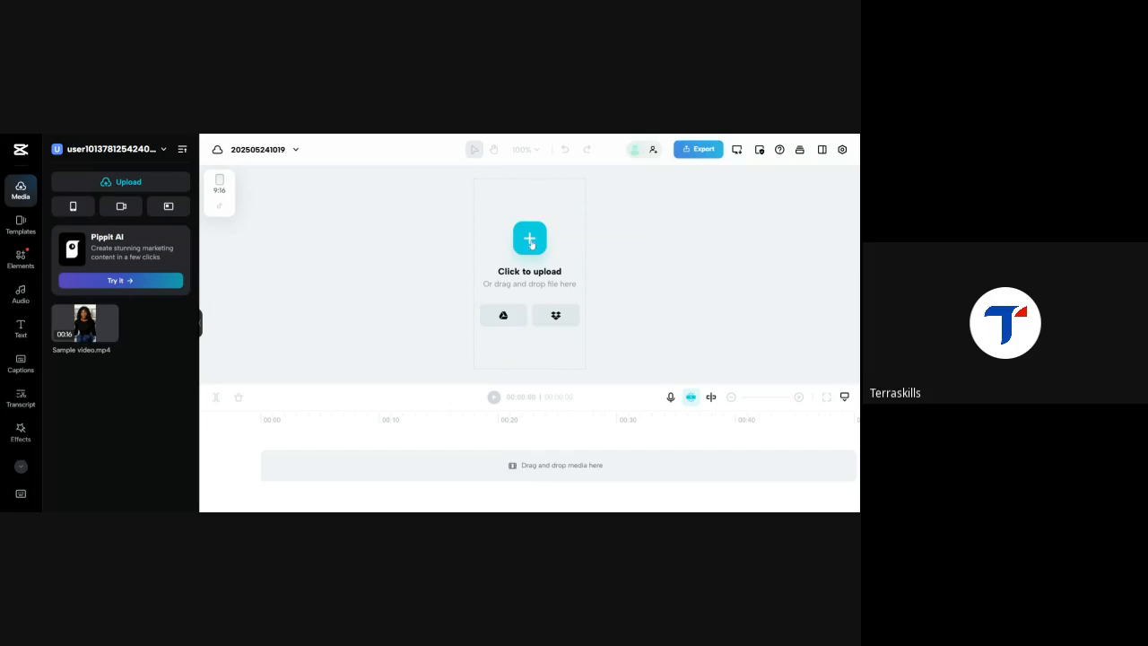
left_click(490, 306)
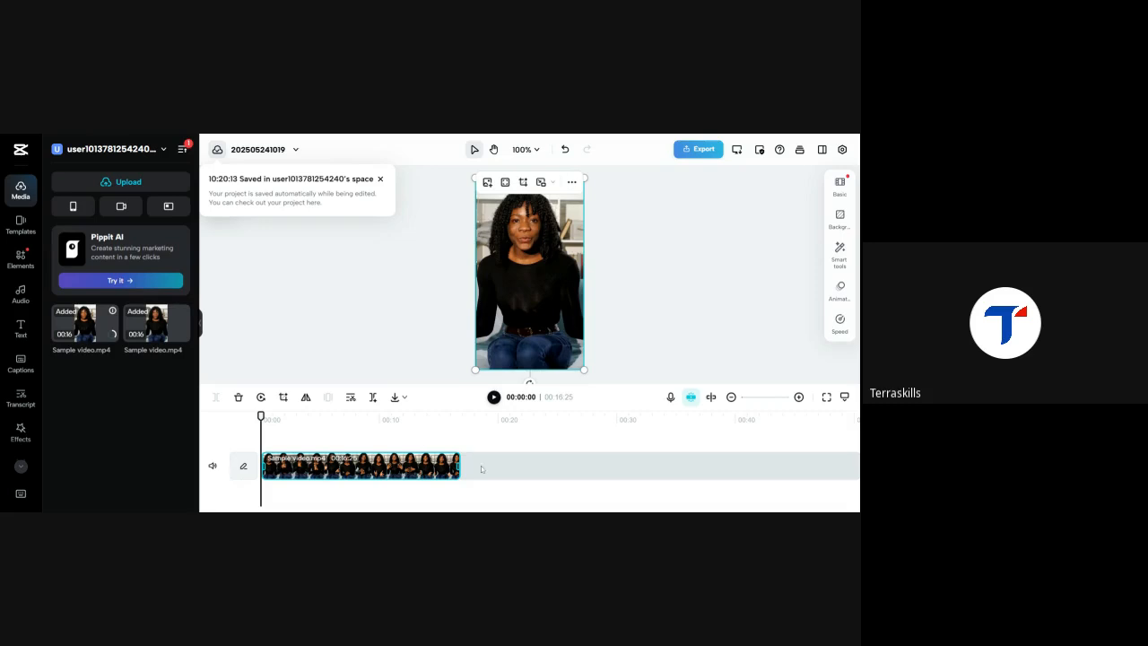
- Play the first seconds of the Sample video.mp4 clip and return the playhead to the start
left_click(493, 397)
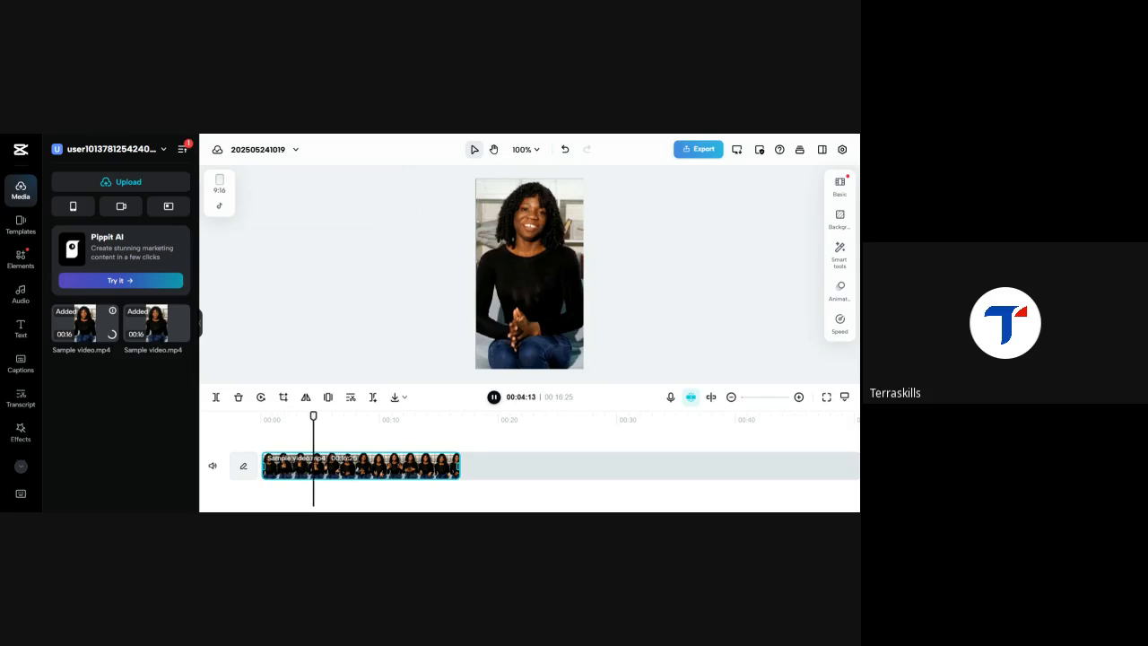
key("space")
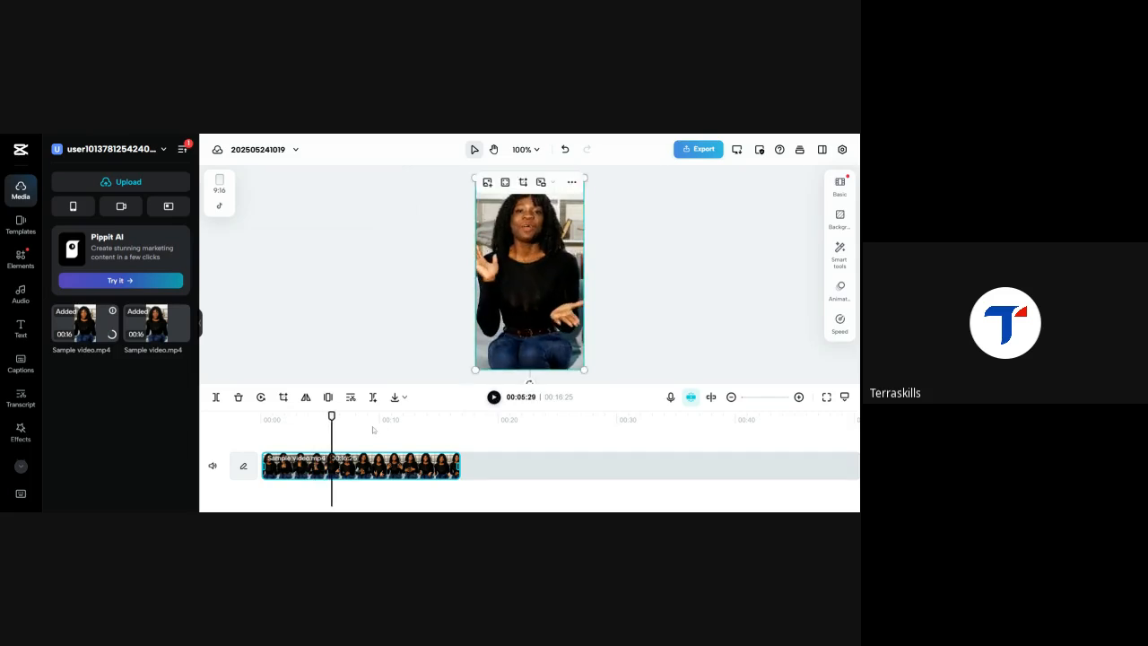
left_click_drag(332, 417, 257, 423)
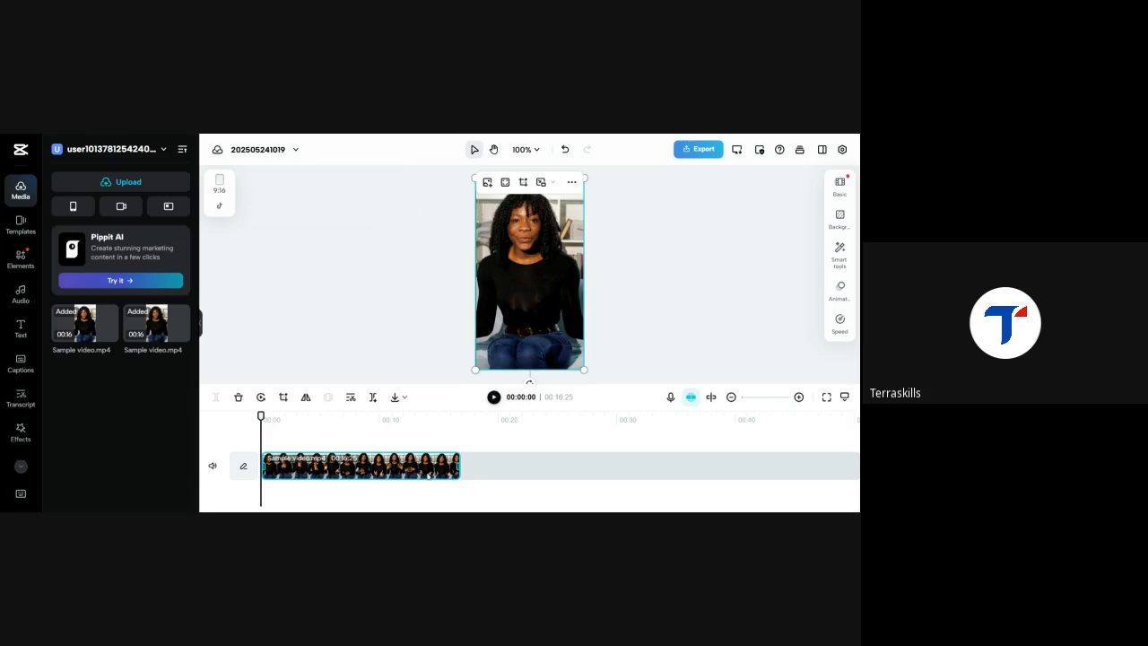
- Split the Sample video.mp4 clip at 00:01:15 in the timeline
left_click(799, 397)
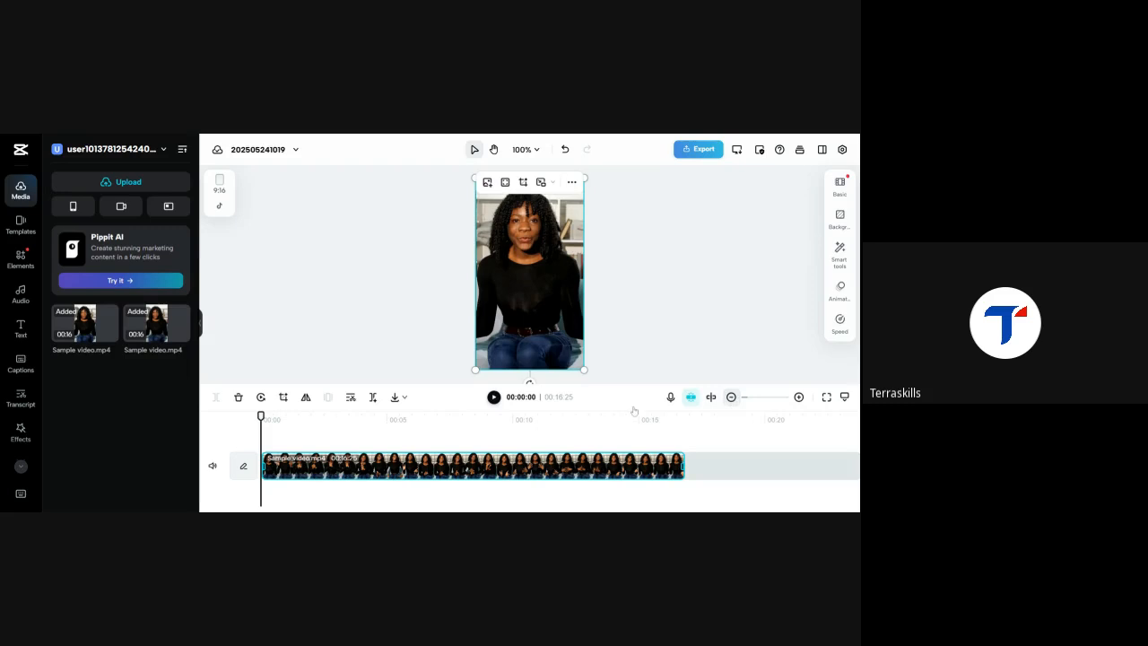
left_click_drag(261, 417, 299, 417)
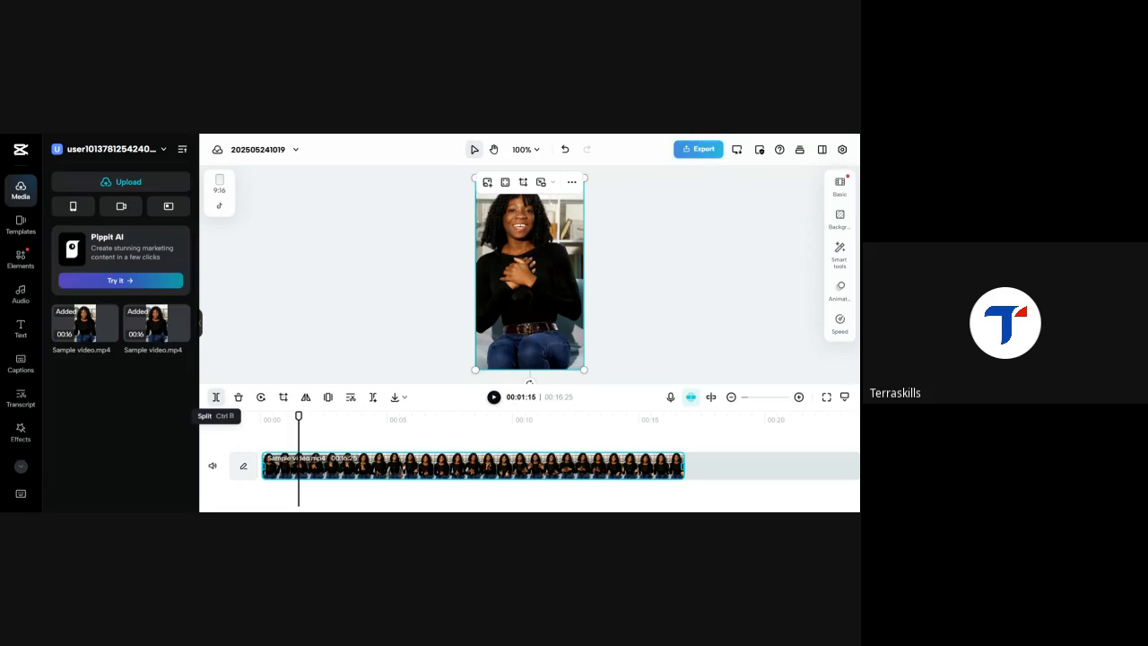
left_click(216, 400)
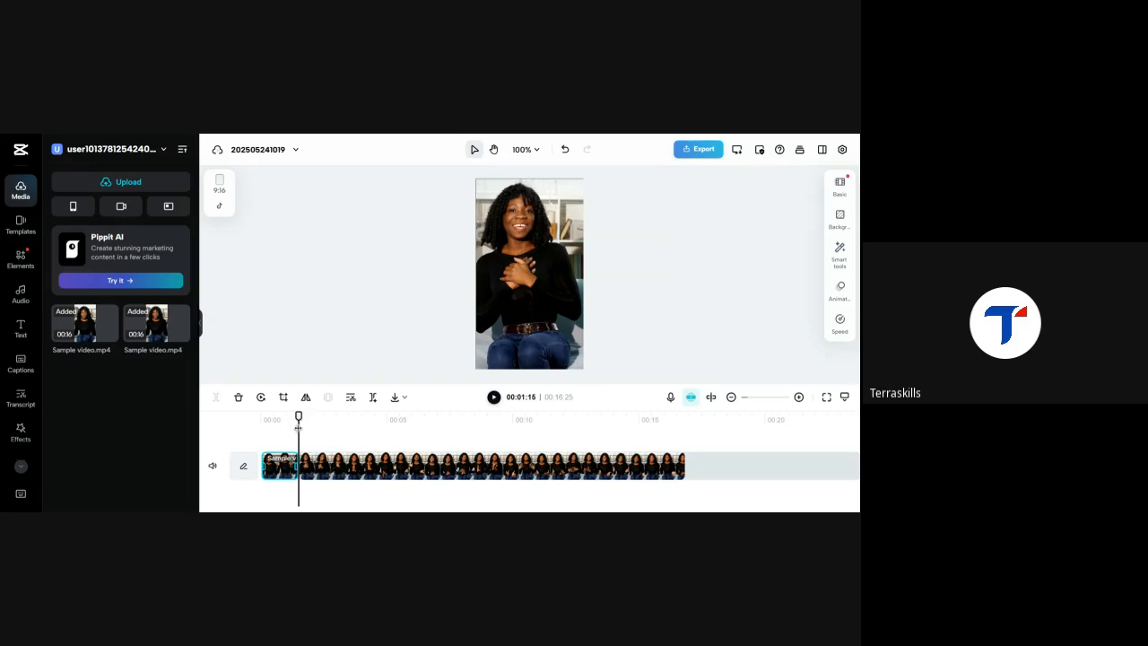
- Split the remaining part of the Sample video.mp4 clip at 00:02:19 in the timeline
left_click(323, 471)
left_click_drag(323, 470, 358, 466)
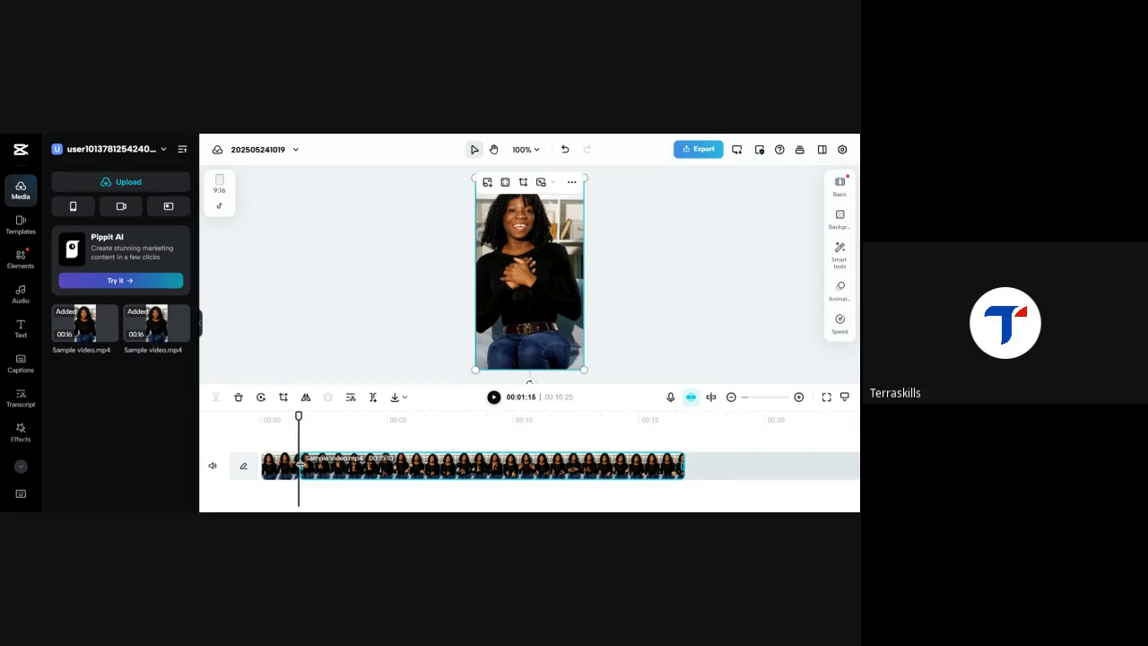
left_click_drag(299, 416, 327, 419)
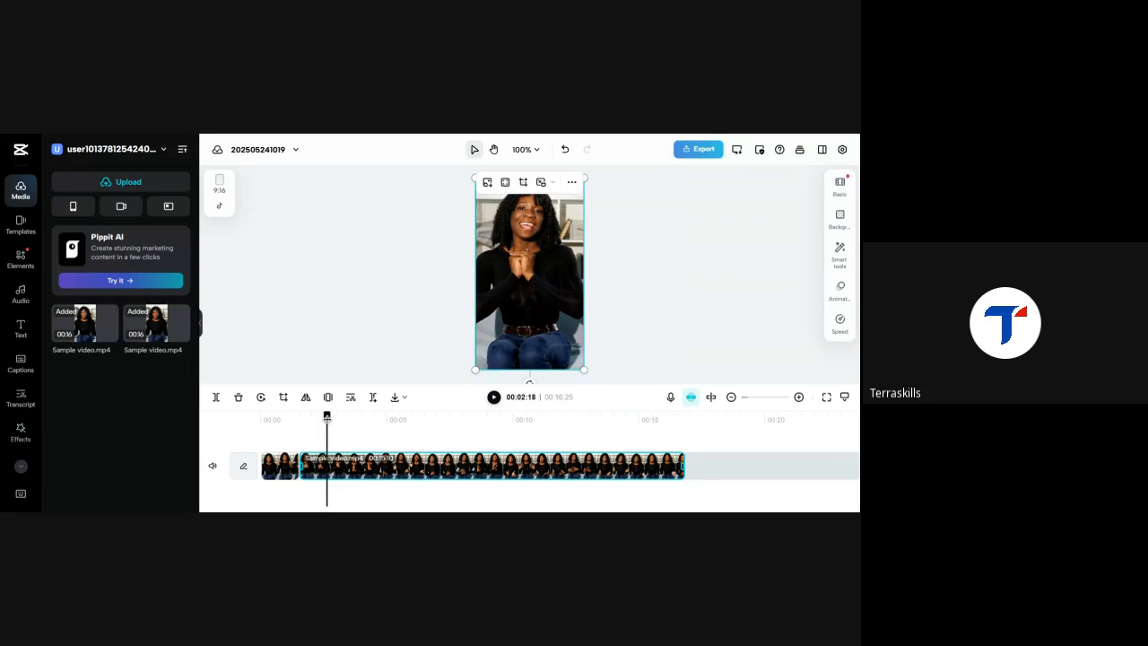
left_click_drag(327, 419, 329, 419)
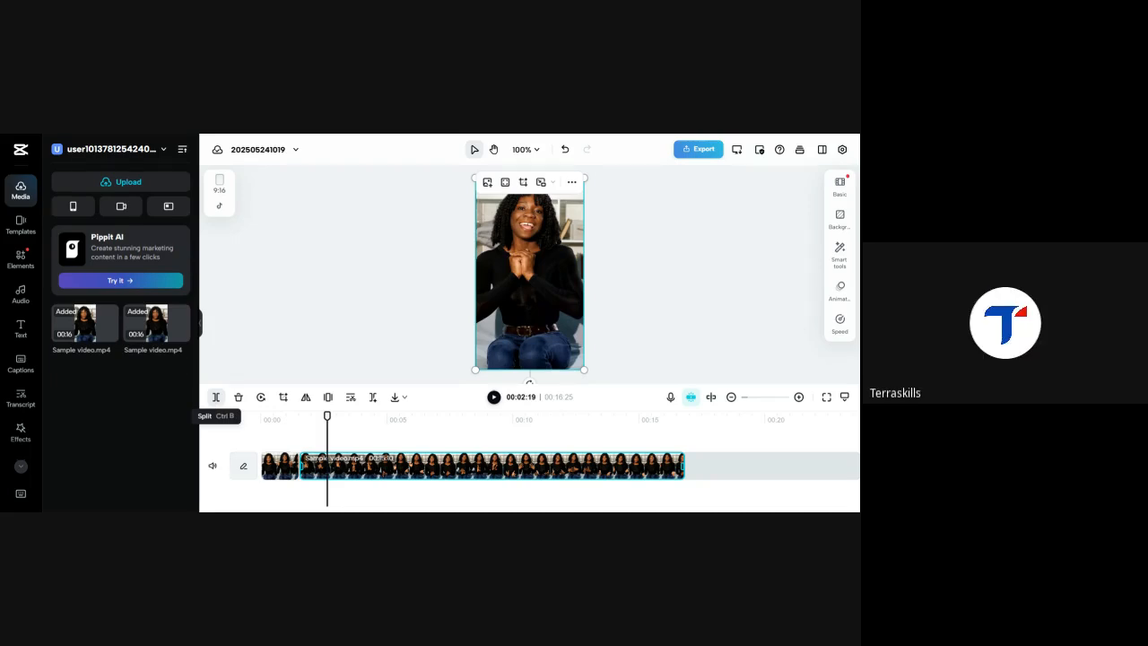
left_click(215, 396)
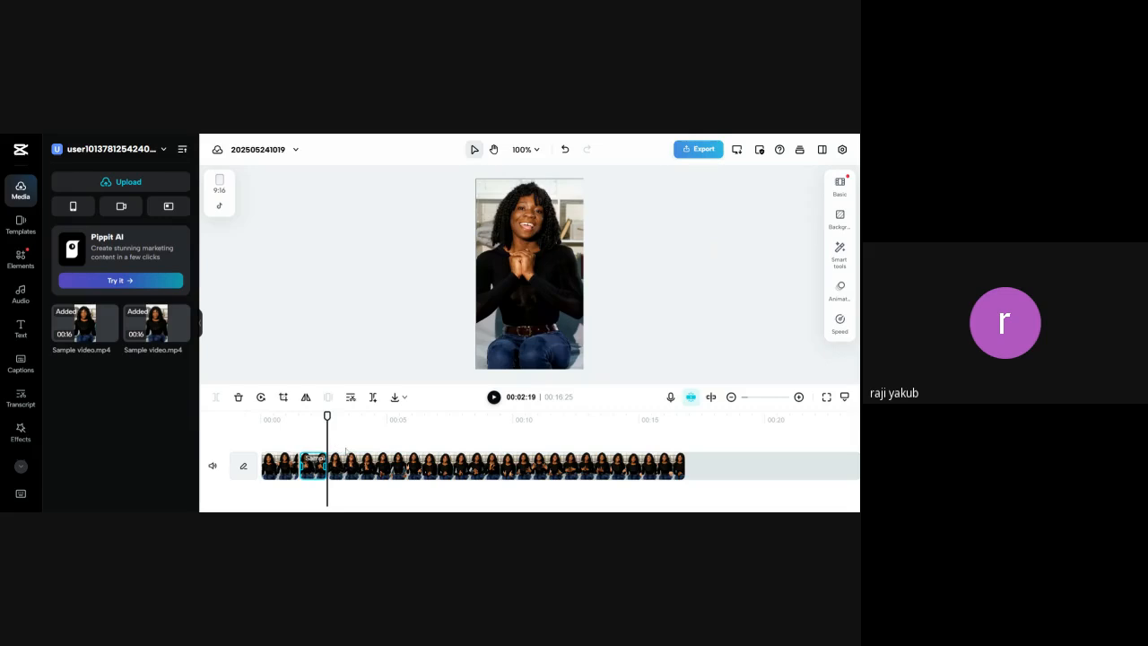
- Delete the short Sample video.mp4 segment between 00:01:15 and 00:02:19 from the timeline
left_click_drag(327, 417, 314, 416)
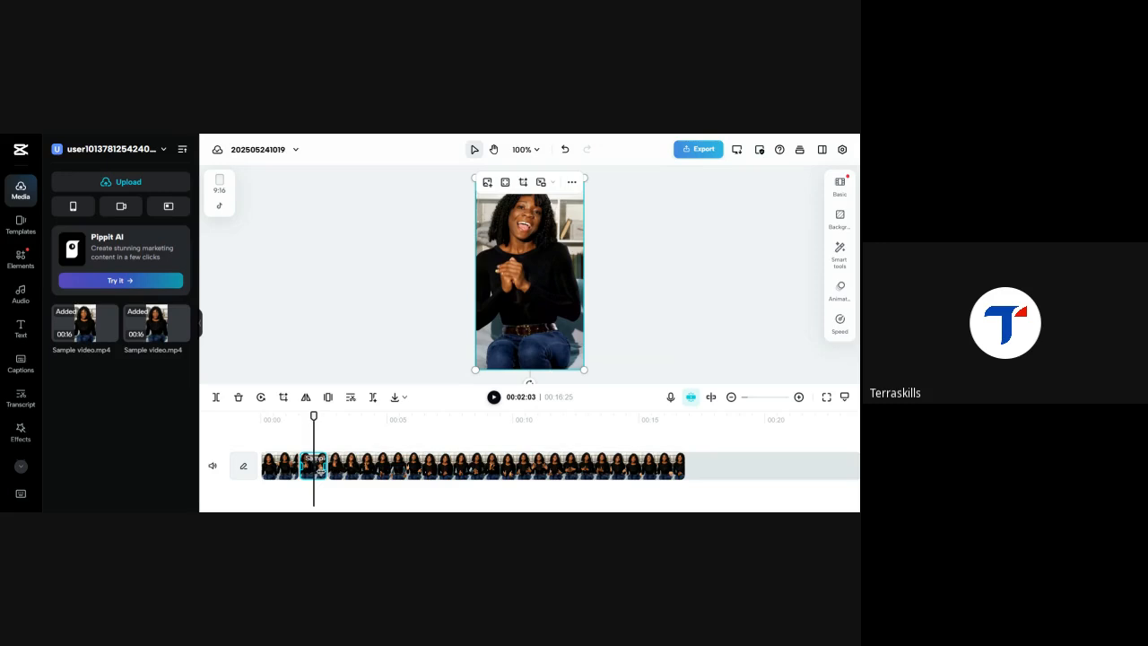
left_click(238, 397)
mouse_move(314, 417)
left_mouse_down()
mouse_move(285, 417)
mouse_move(331, 417)
mouse_move(272, 416)
mouse_move(314, 413)
left_mouse_up()
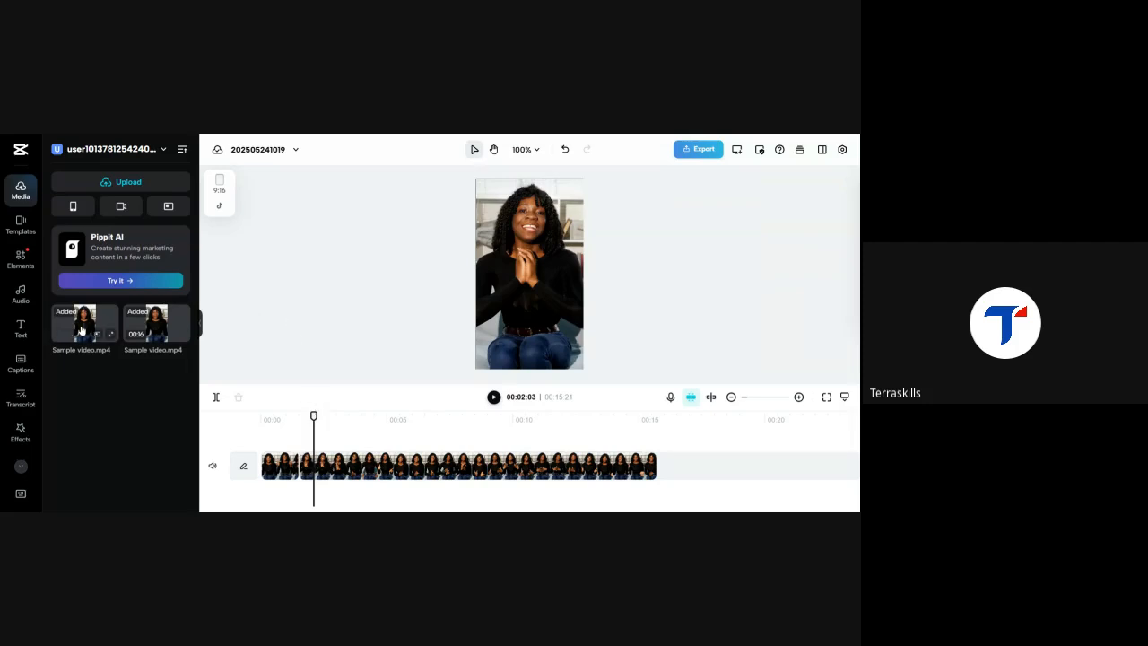
- Look at the sources available for uploading media and close the list
left_click(102, 183)
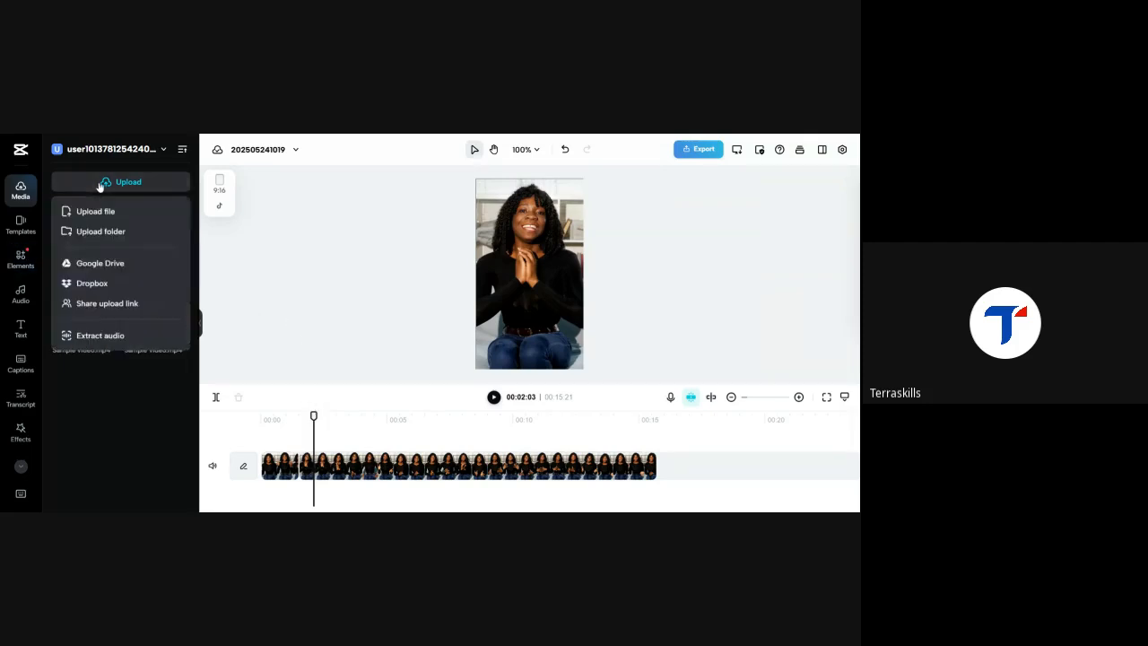
left_click(242, 260)
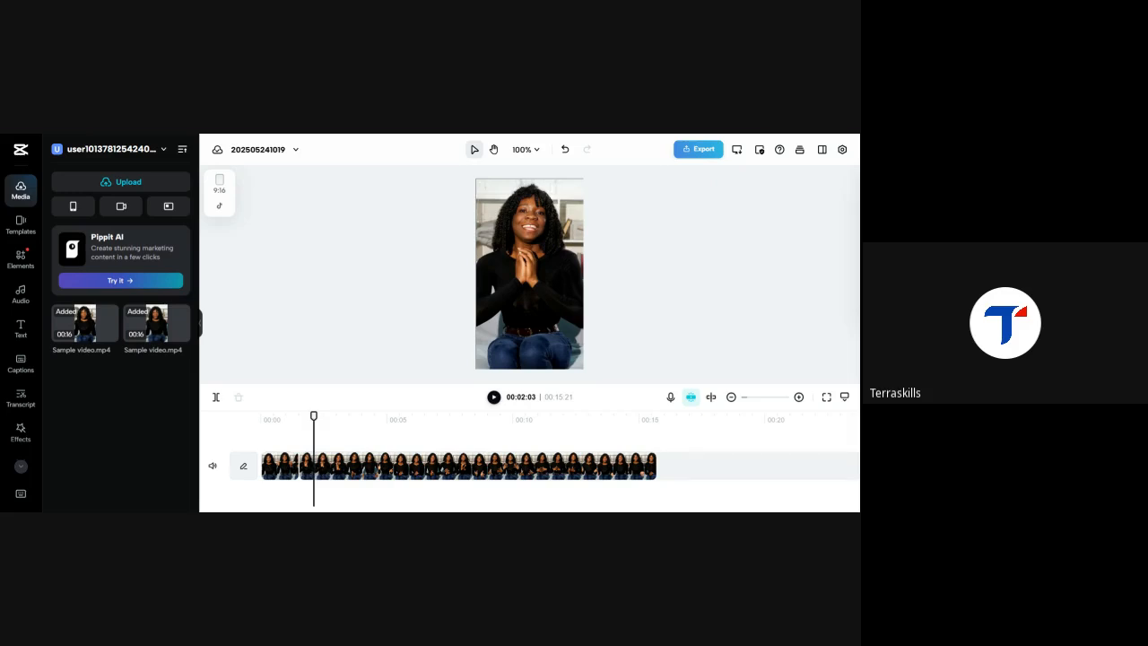
- Switch to Freepik in a new browser tab, search for "man talking in front of camera" and look over the image results
key("ctrl+t")
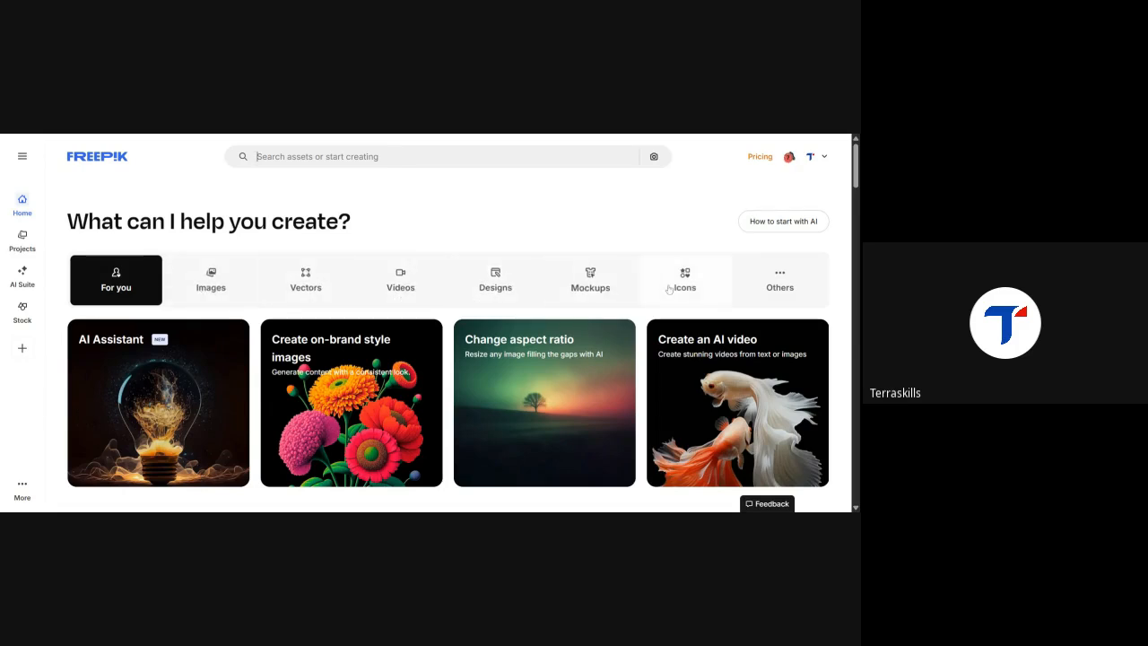
left_click(399, 289)
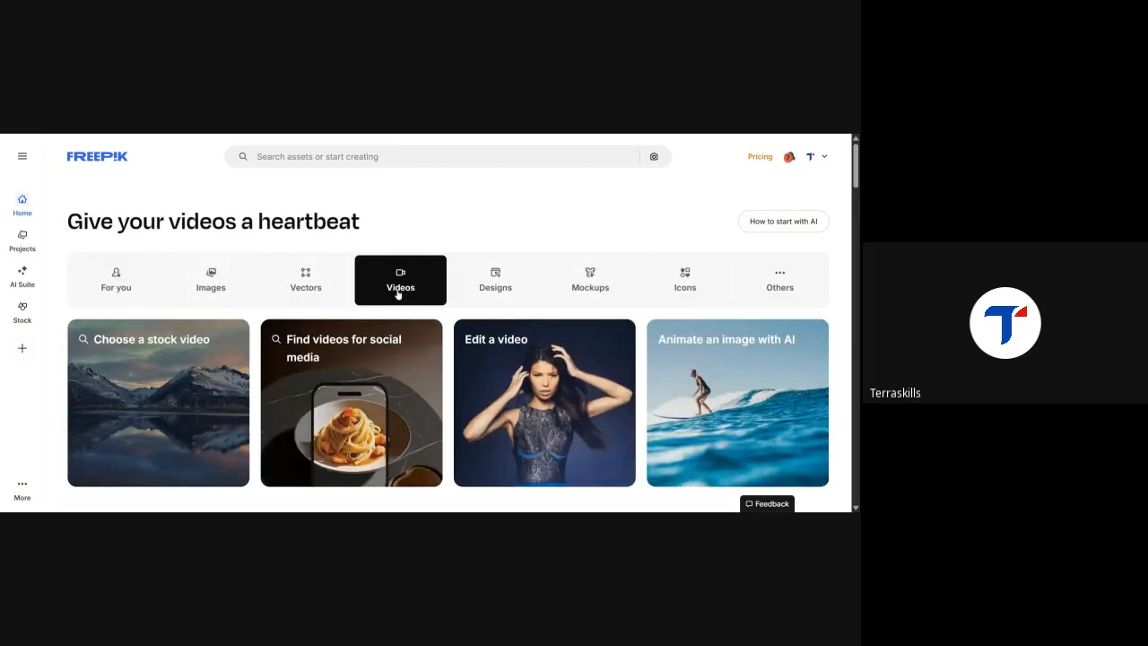
scroll(456, 404, "down", 4)
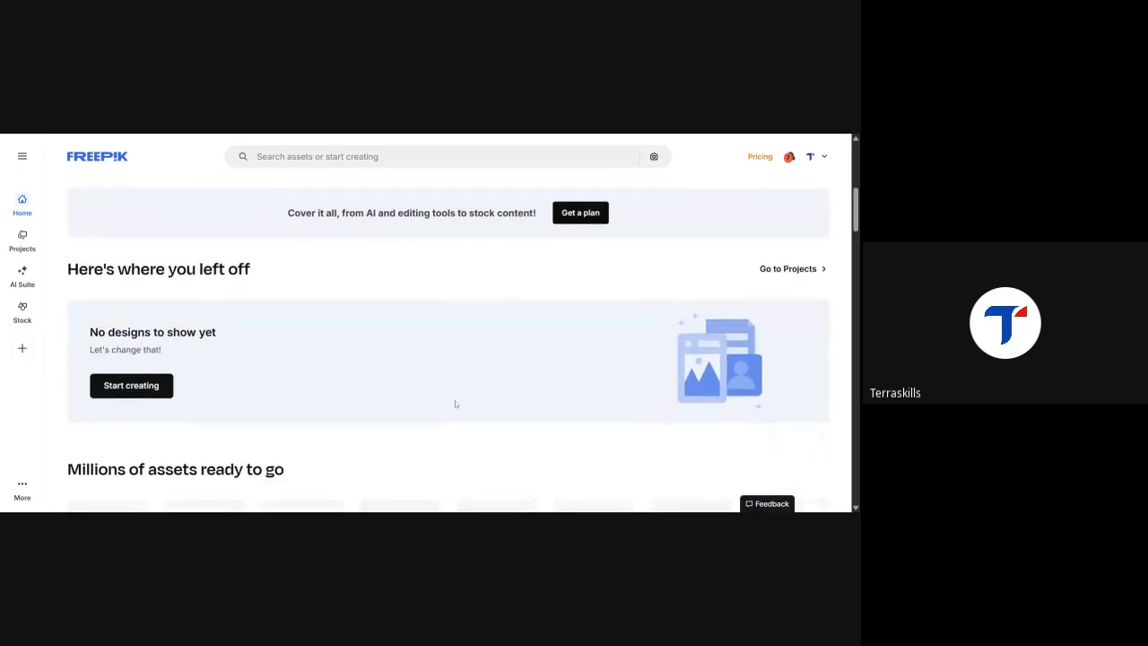
scroll(455, 400, "up", 4)
left_click(440, 156)
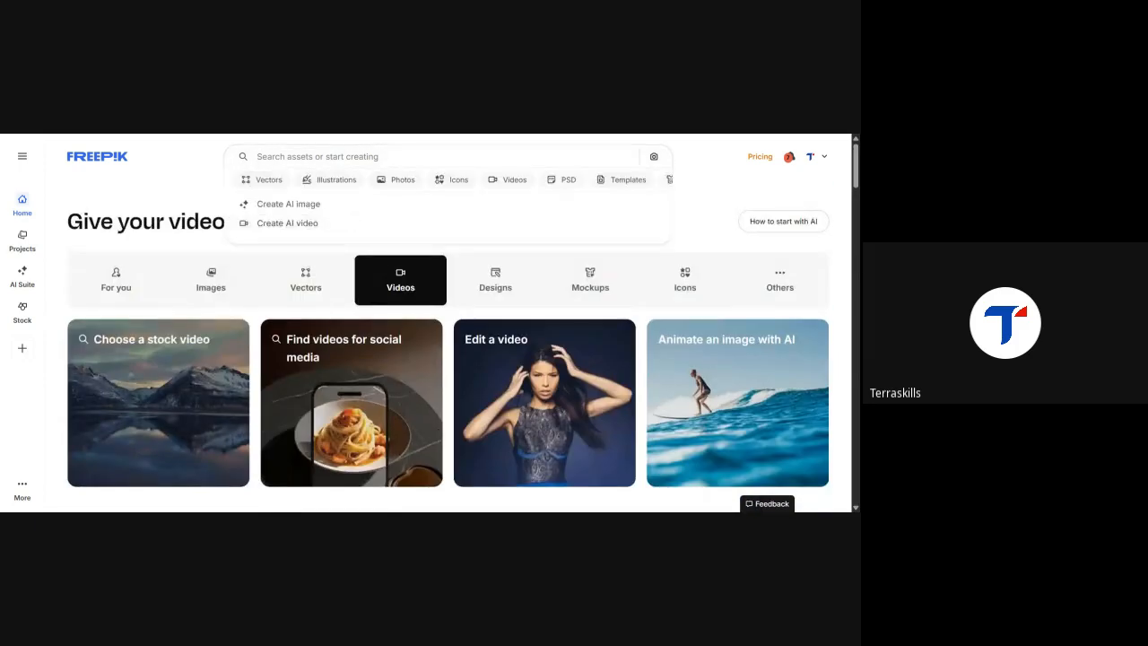
type("man talk")
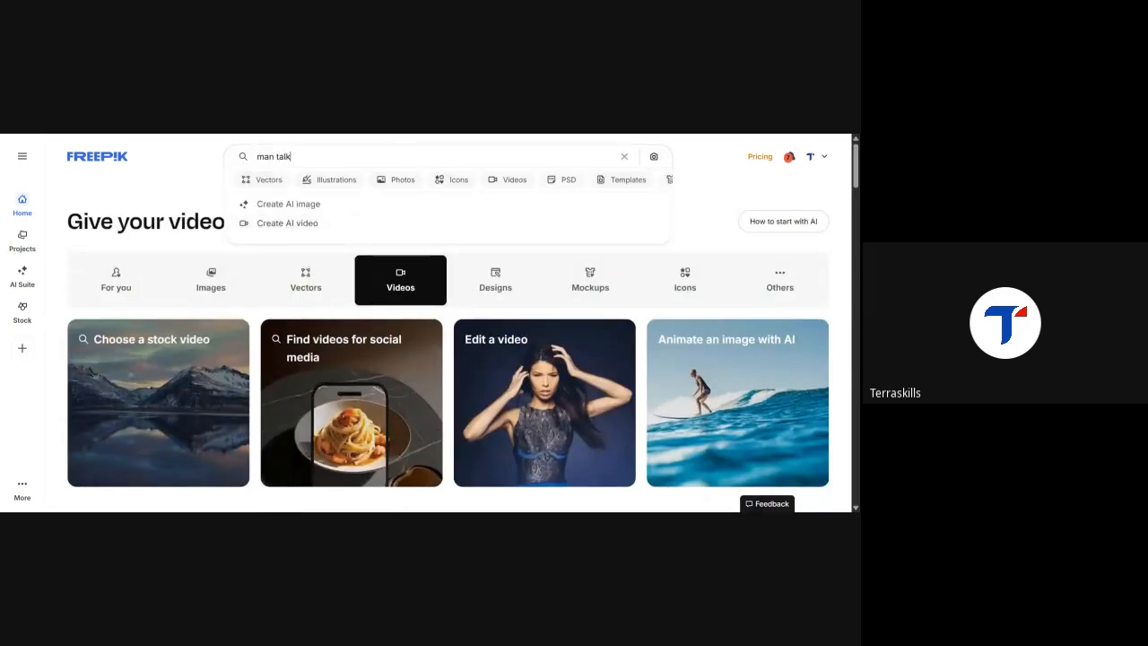
type("ing in from")
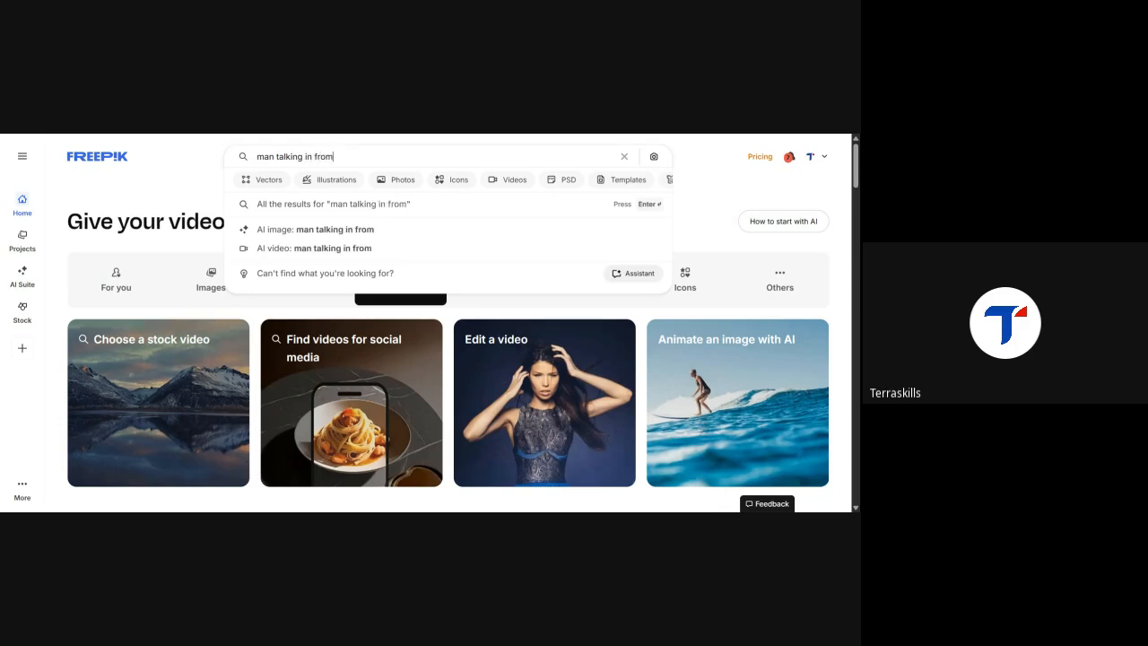
key("BackSpace")
type("nt of camera")
key("Return")
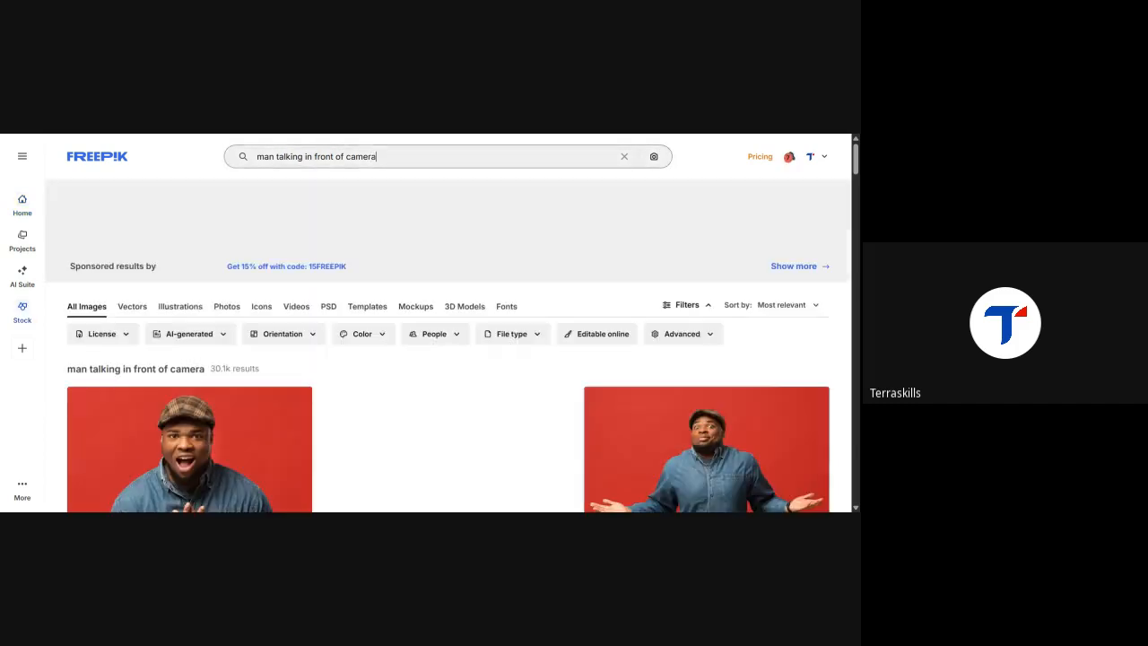
scroll(352, 375, "down", 5)
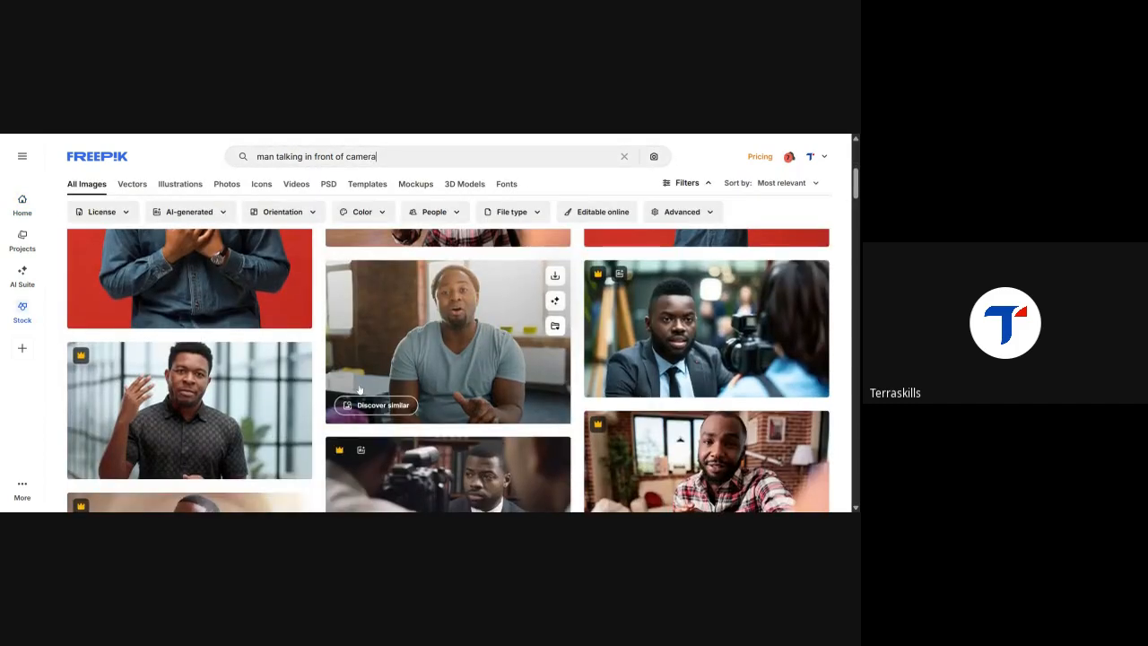
scroll(358, 388, "up", 5)
- Replace the Freepik search term with "behind the scenes" and run the search
left_click(395, 156)
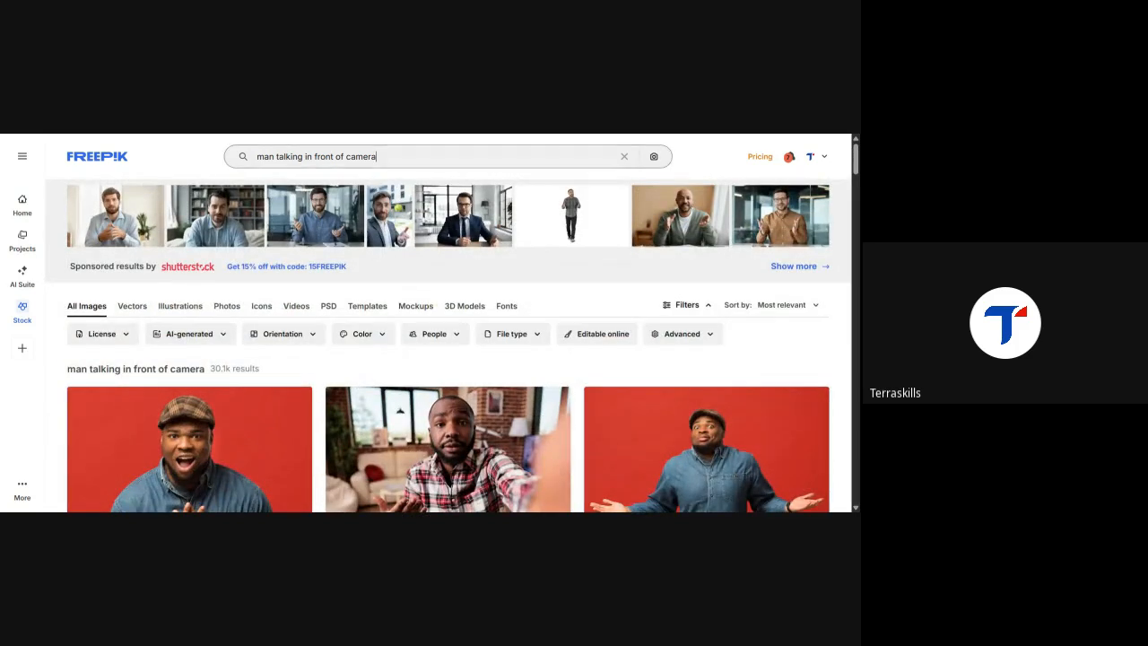
left_click_drag(395, 156, 253, 171)
type("be")
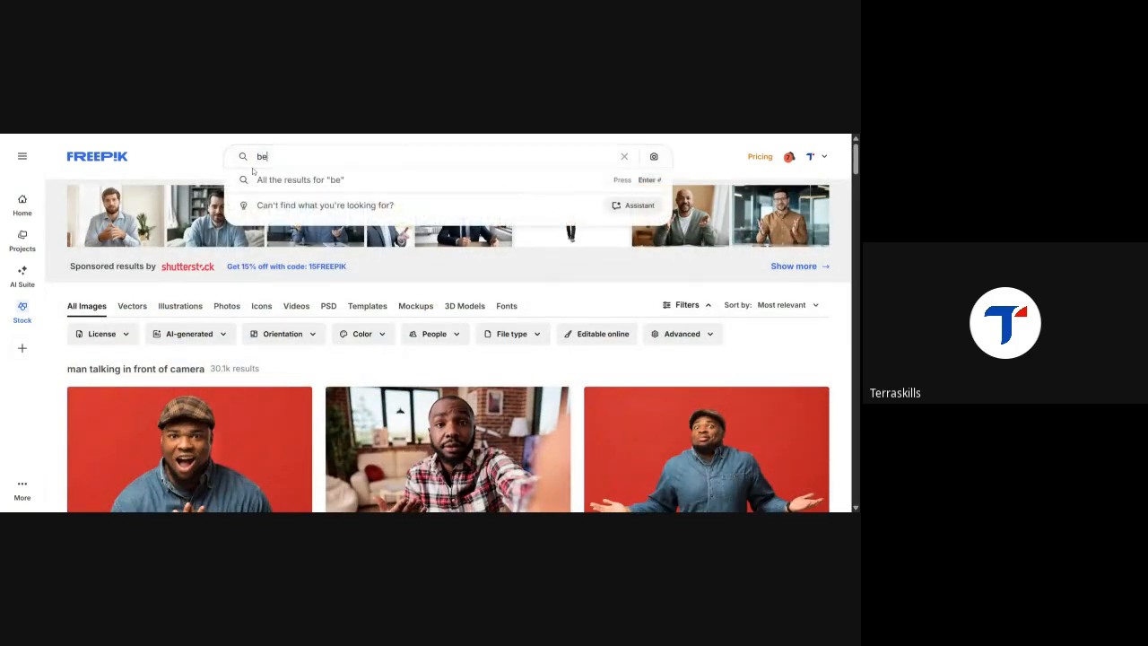
type("hind the scenes")
key("Return")
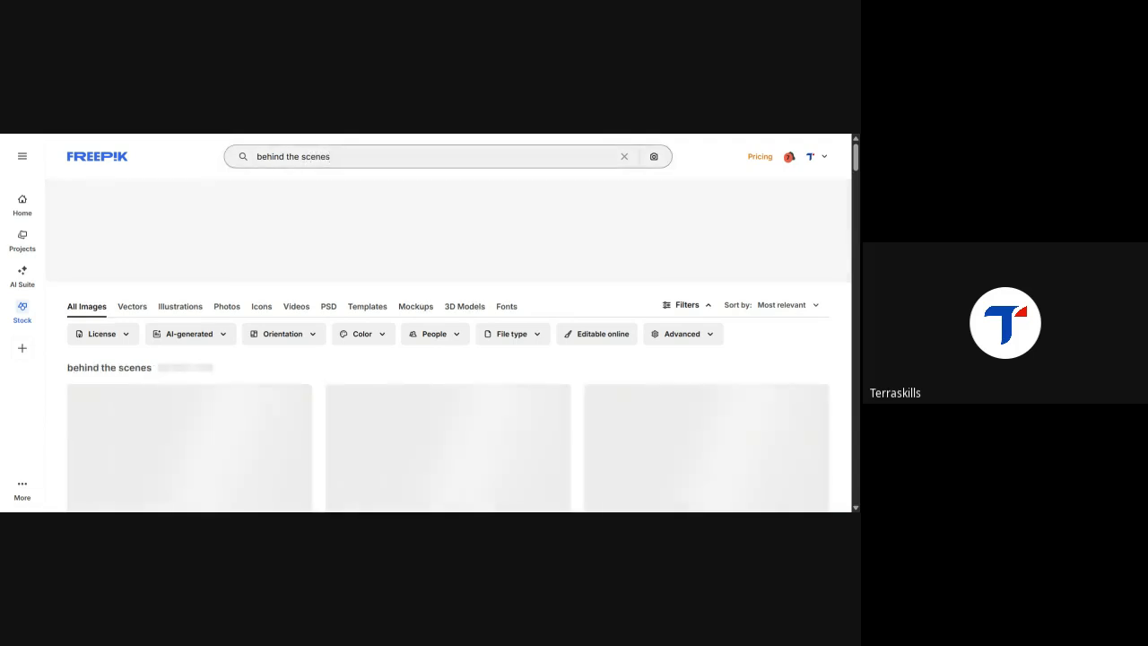
- Browse the behind the scenes images, preview the photo of the photographer in a pink hoodie and close it
scroll(196, 360, "down", 3)
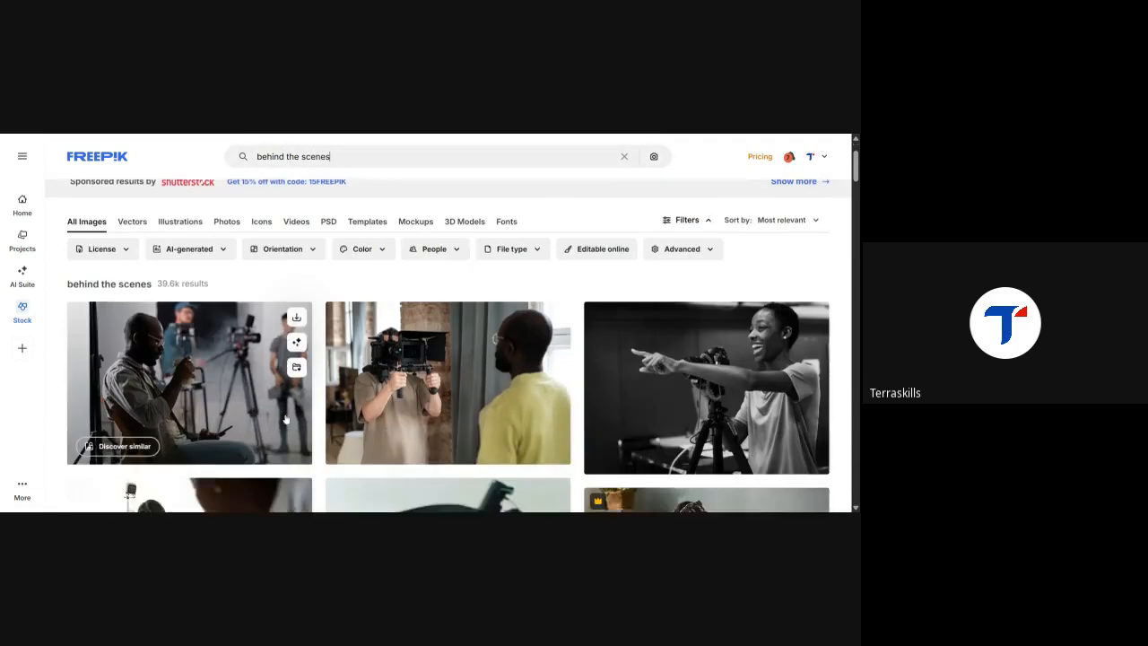
scroll(195, 360, "up", 2)
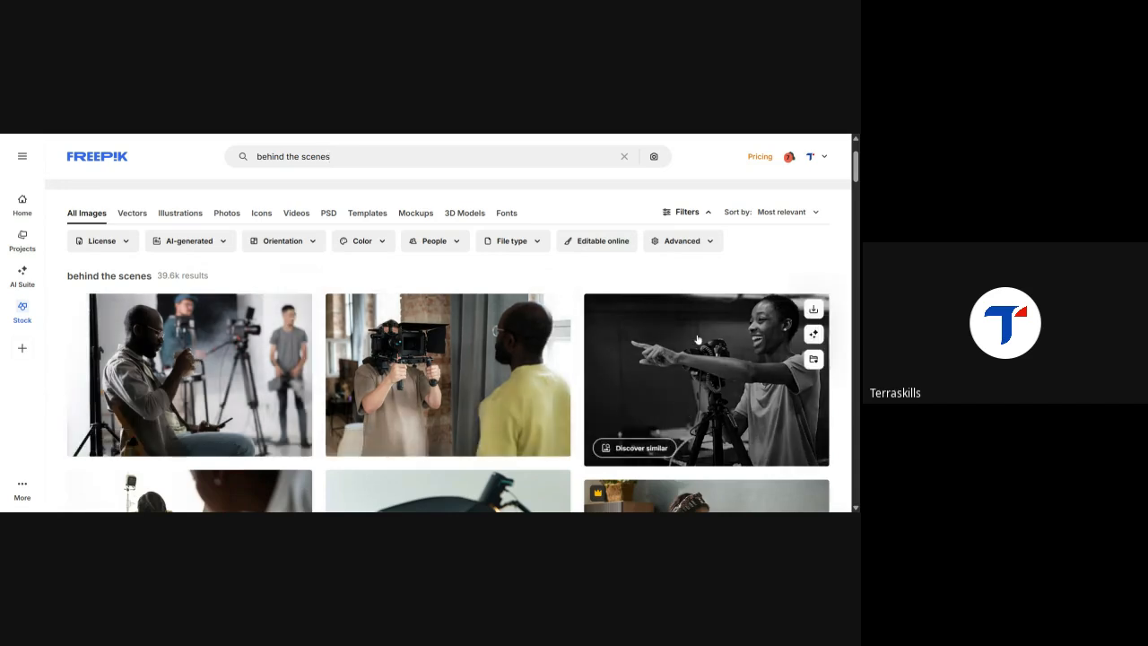
scroll(461, 416, "down", 3)
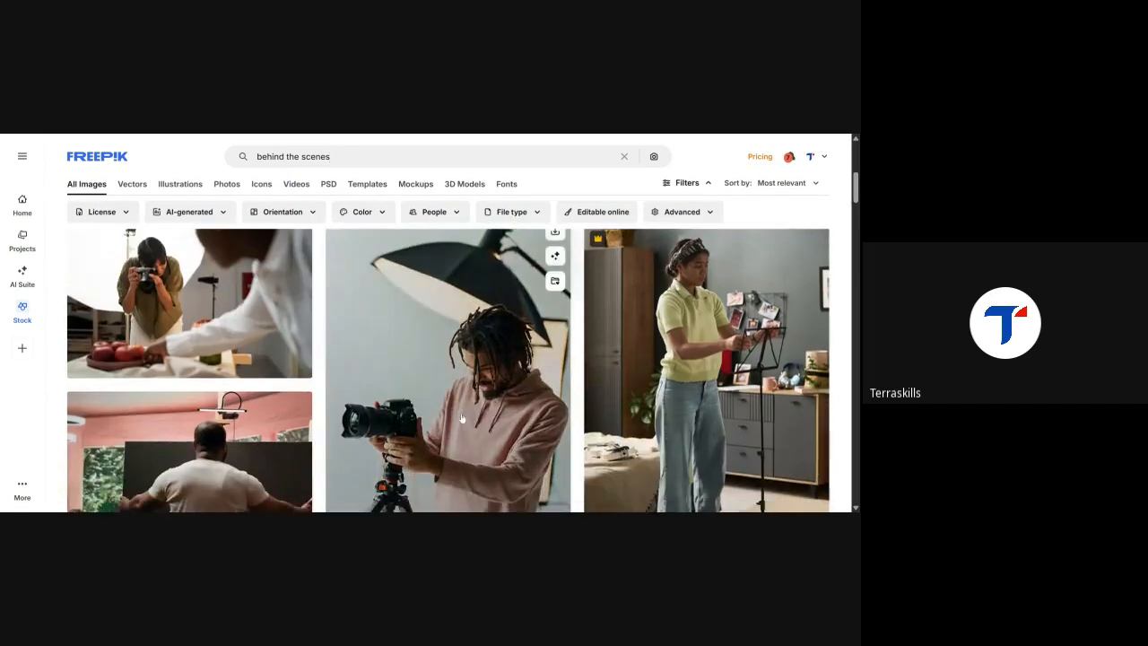
scroll(461, 415, "down", 3)
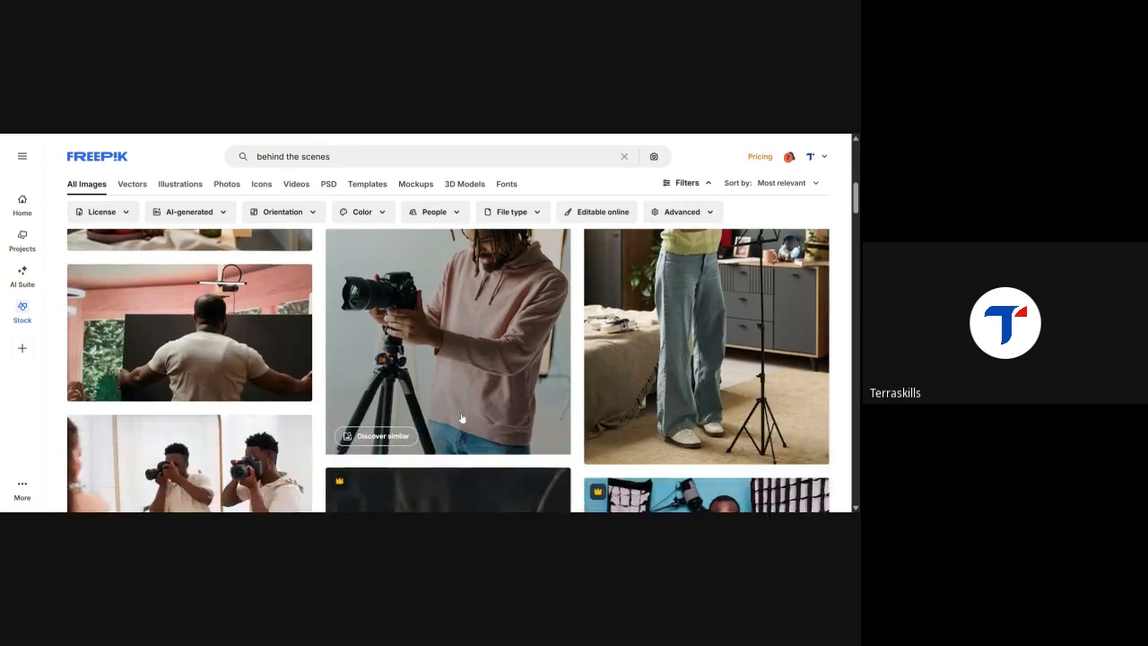
scroll(461, 418, "up", 5)
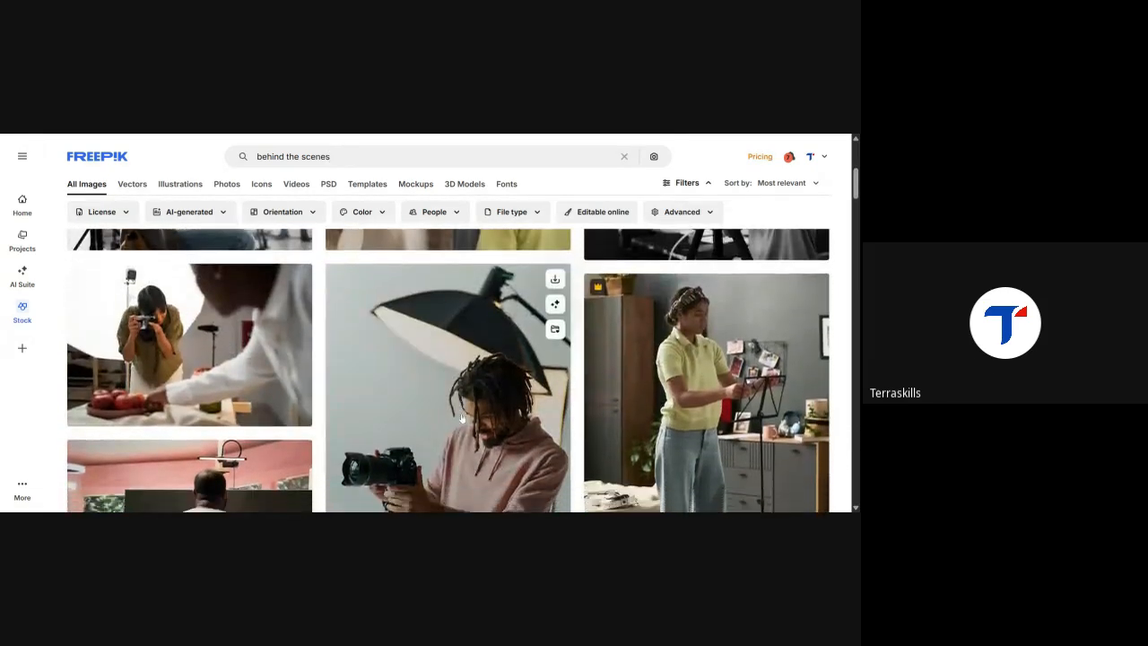
left_click(461, 414)
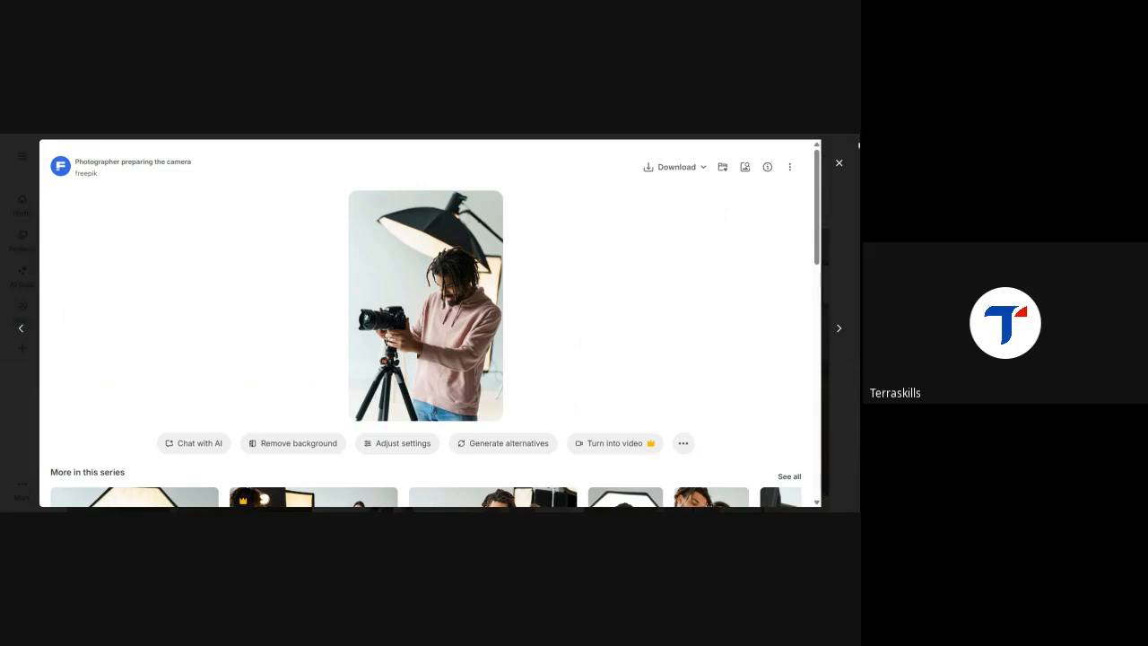
left_click(839, 162)
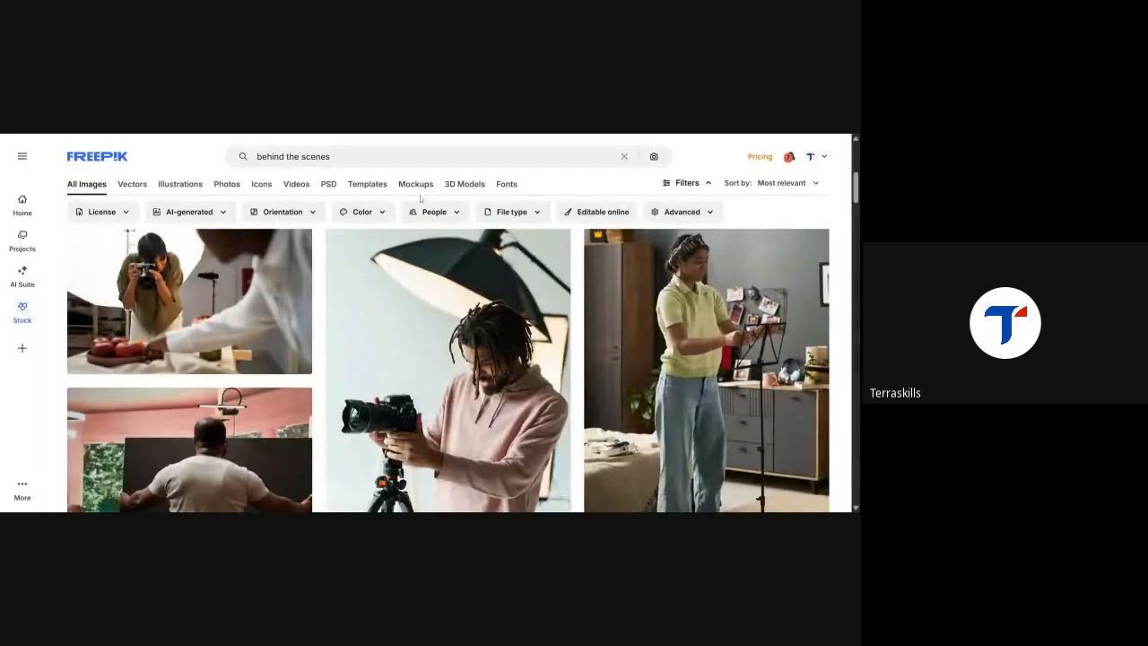
- Limit the "behind the scenes" results to videos and browse the clips for vertical footage of a film set
left_click(294, 186)
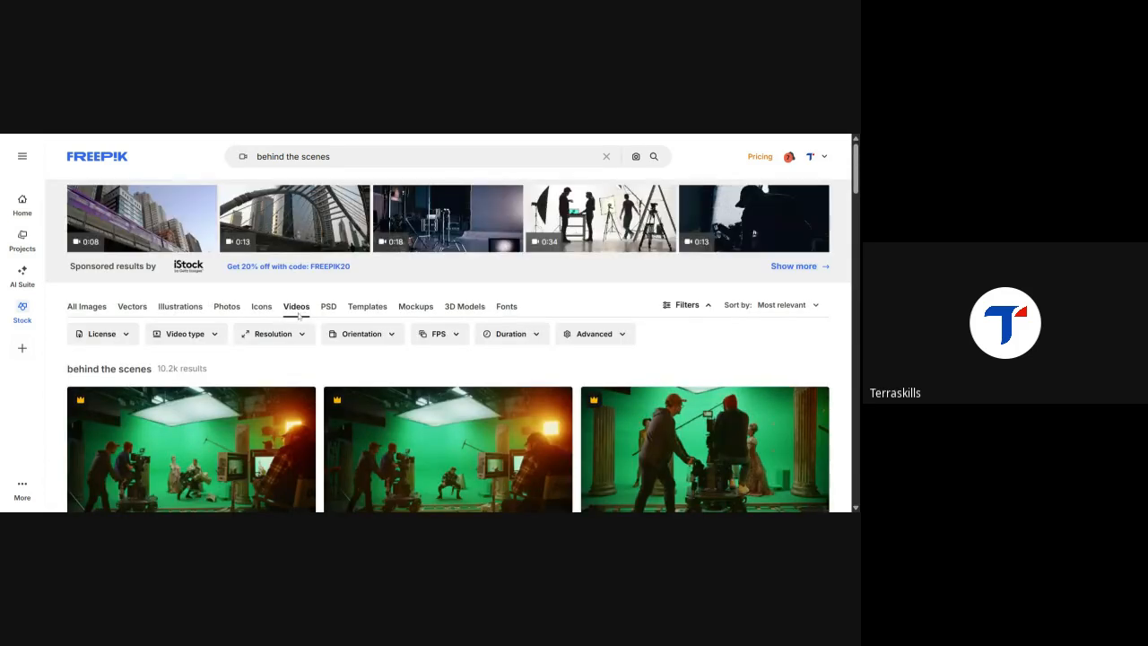
scroll(380, 376, "down", 5)
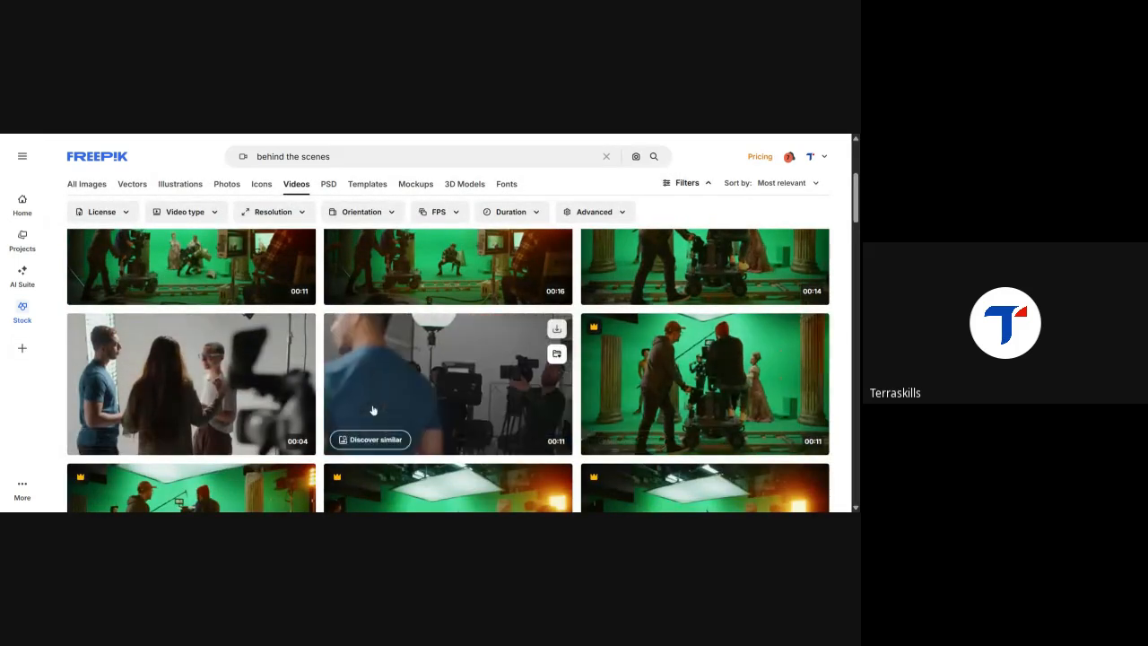
scroll(371, 410, "down", 5)
mouse_move(316, 414)
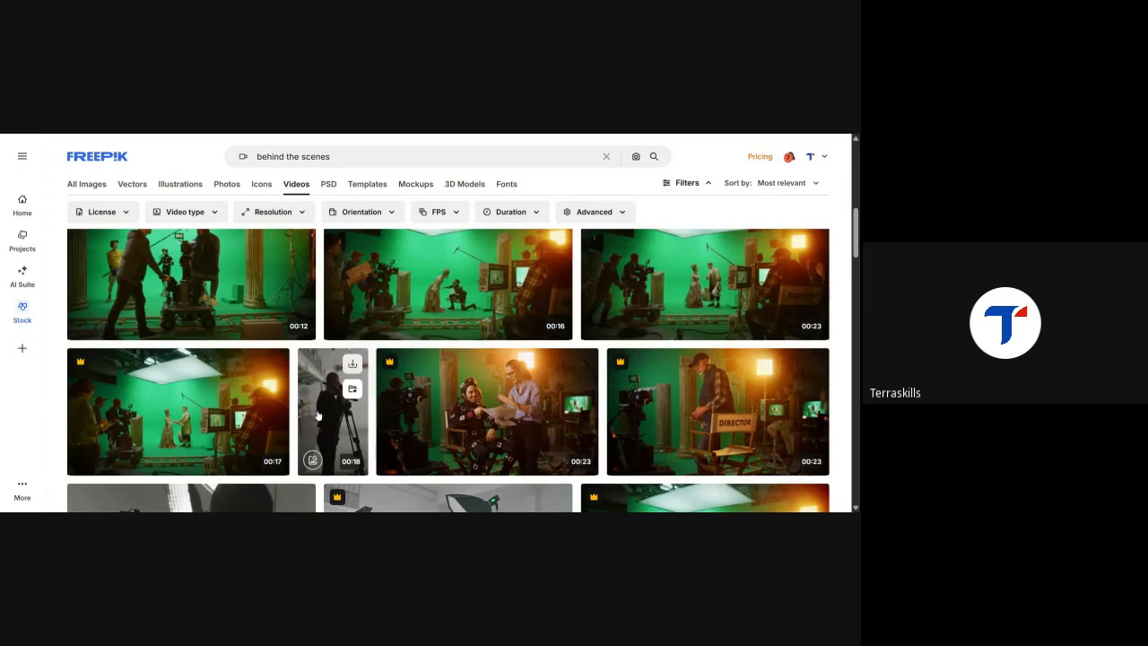
scroll(388, 419, "down", 5)
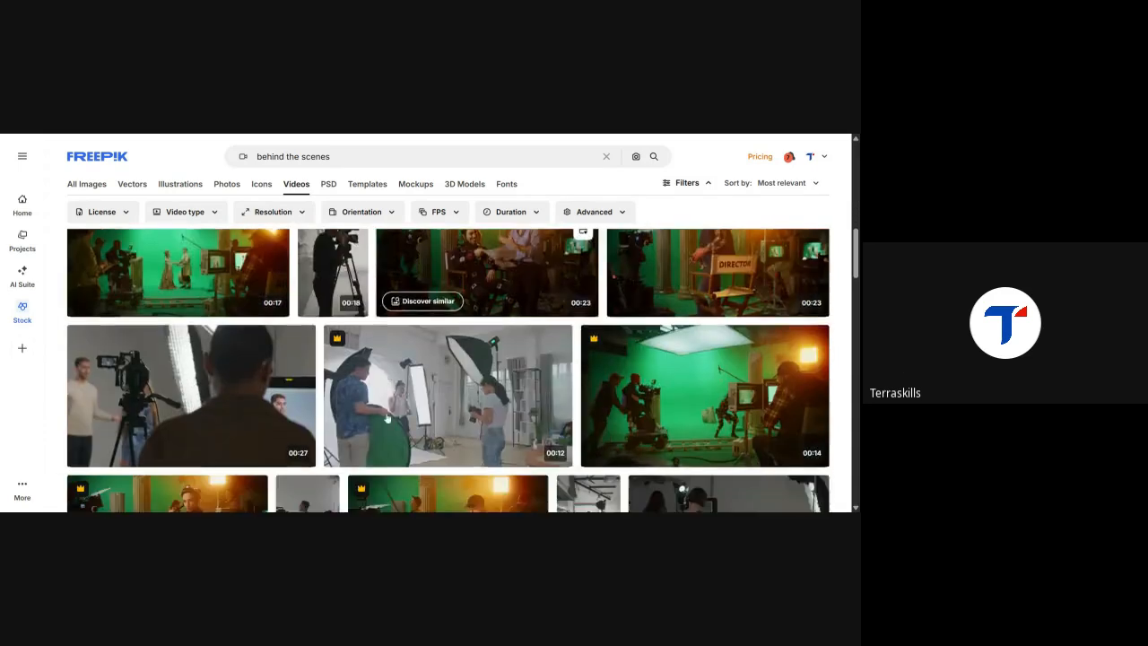
scroll(387, 419, "down", 1)
mouse_move(366, 314)
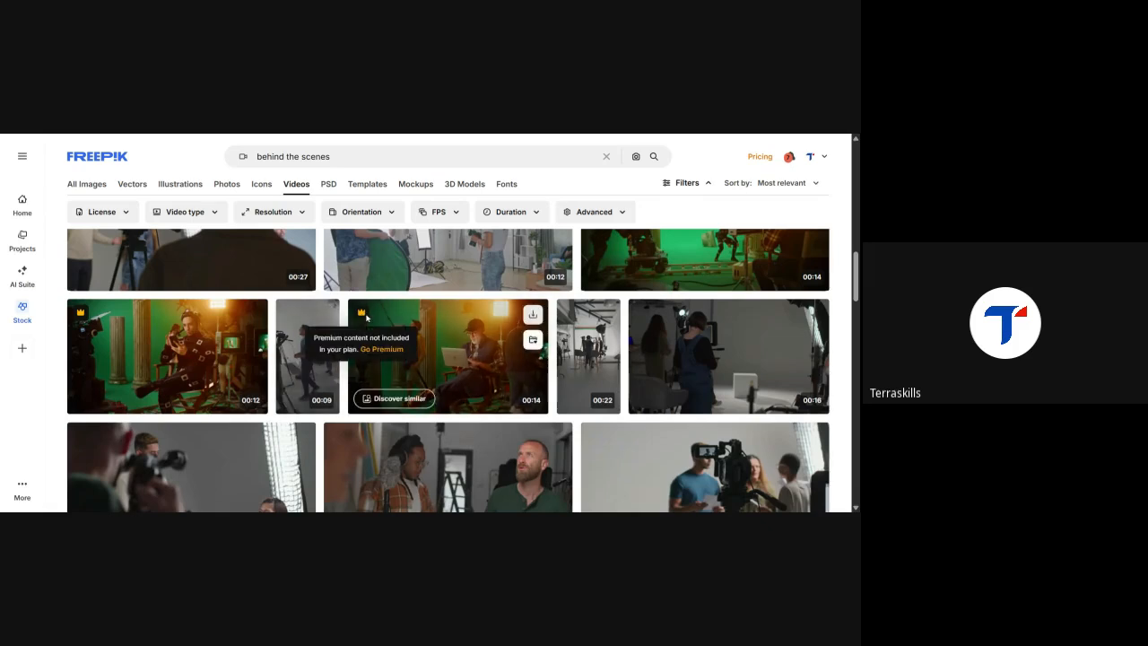
scroll(460, 395, "down", 3)
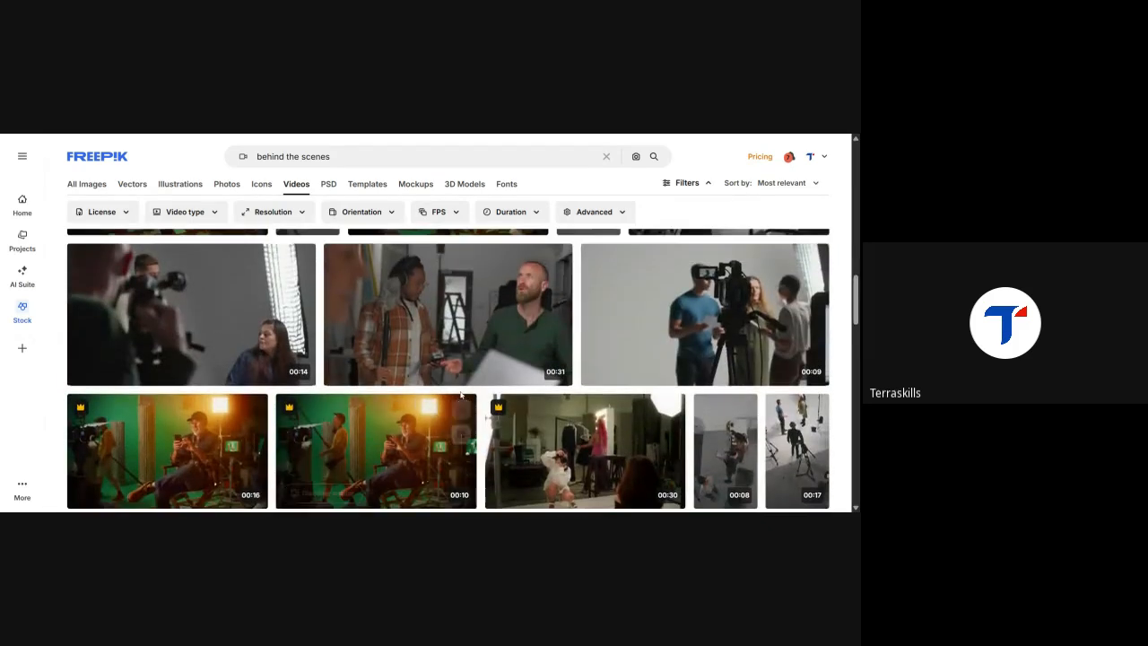
scroll(460, 395, "down", 2)
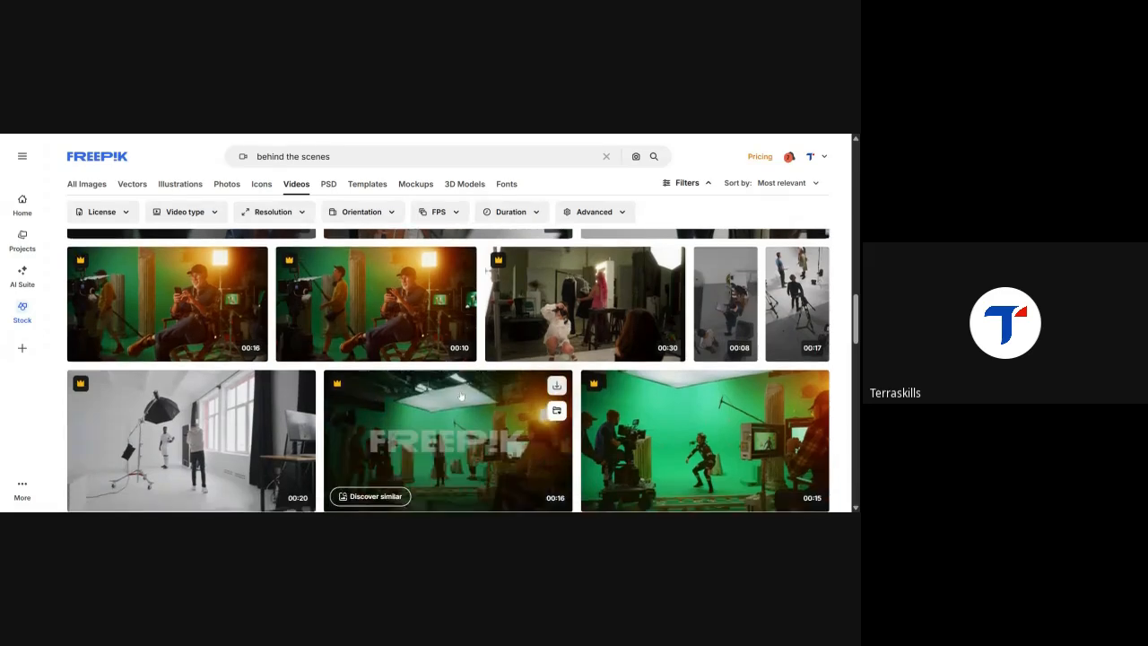
scroll(460, 396, "down", 1)
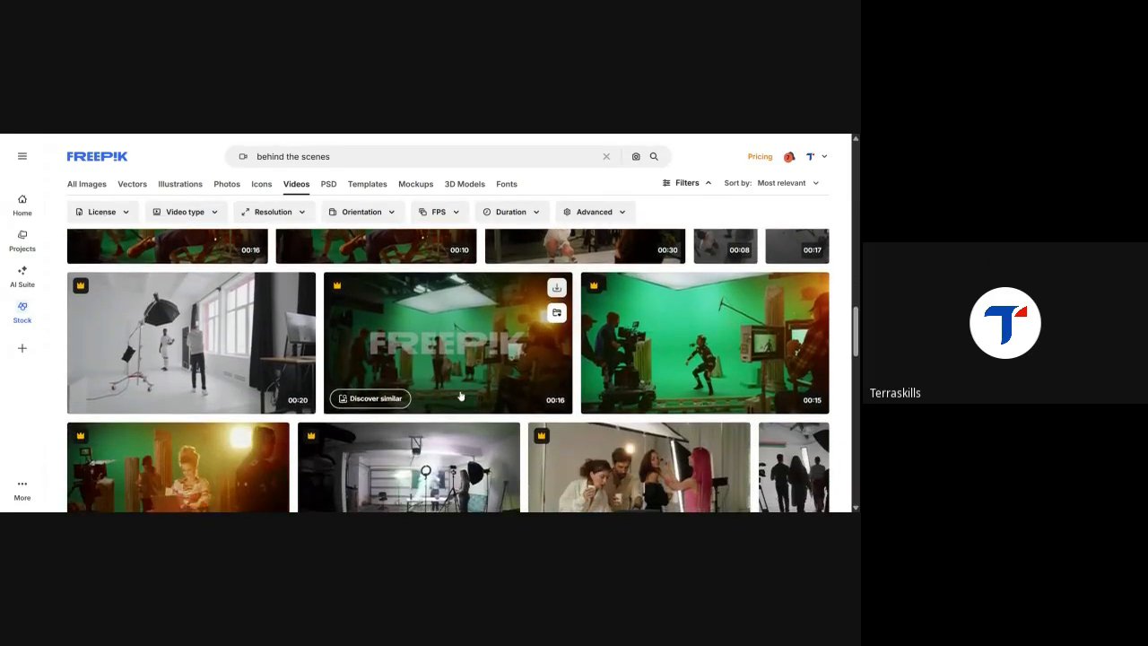
scroll(460, 396, "down", 1)
scroll(460, 396, "up", 4)
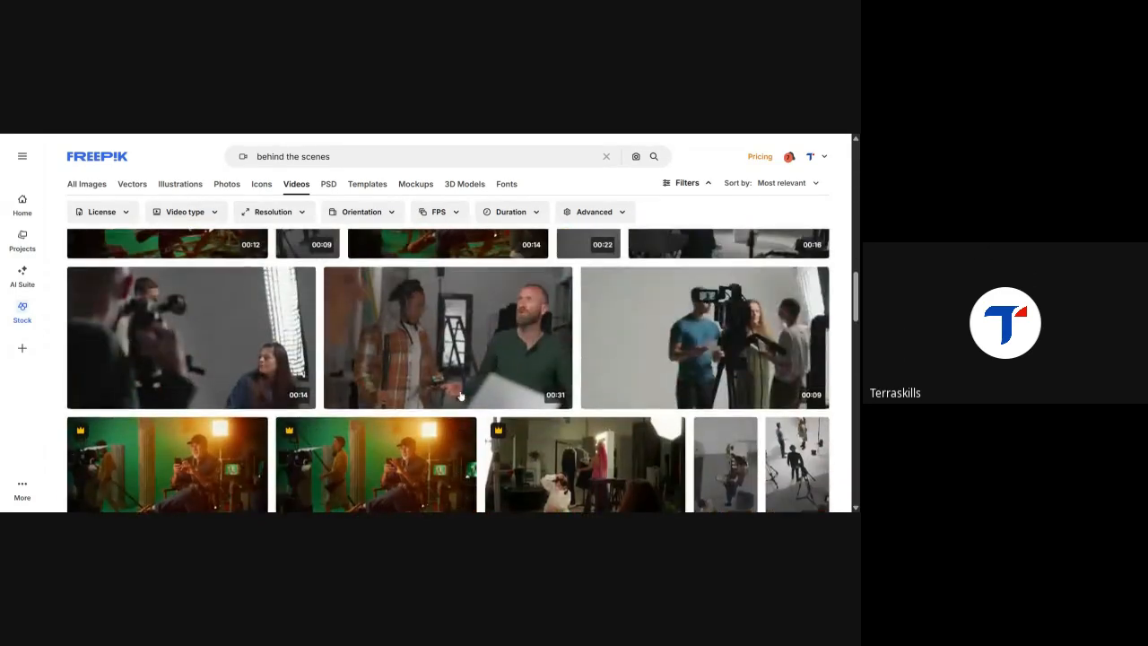
- Open the 17-second vertical clip of a film crew working in a studio and download it, choosing the 1080p format
left_click(787, 463)
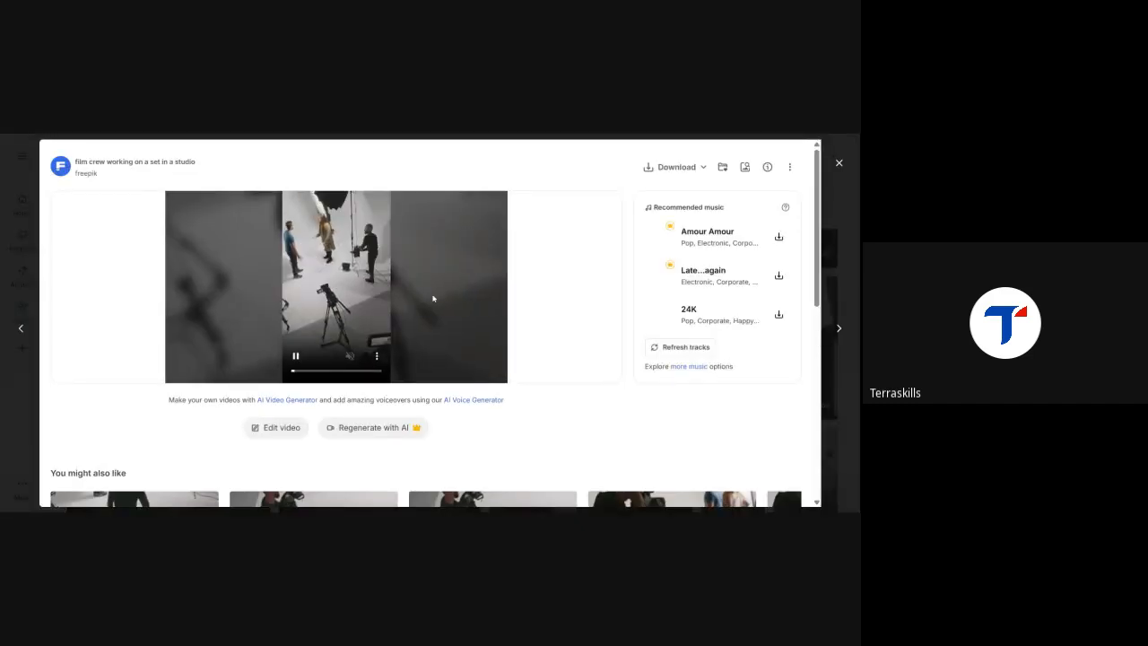
left_click(684, 169)
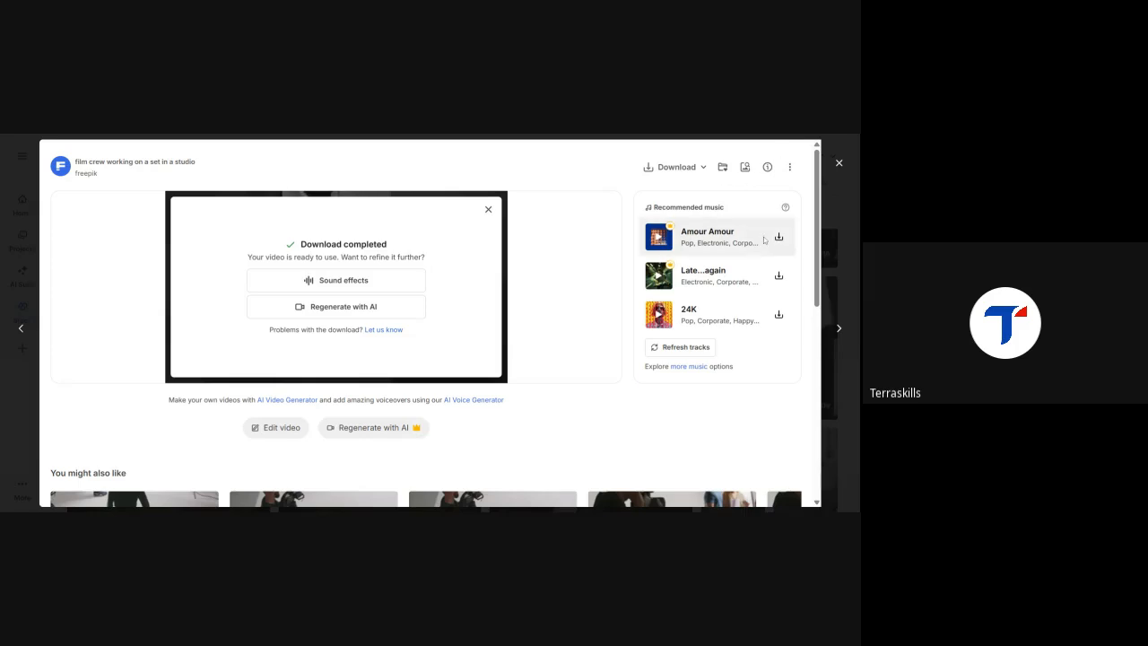
left_click(705, 168)
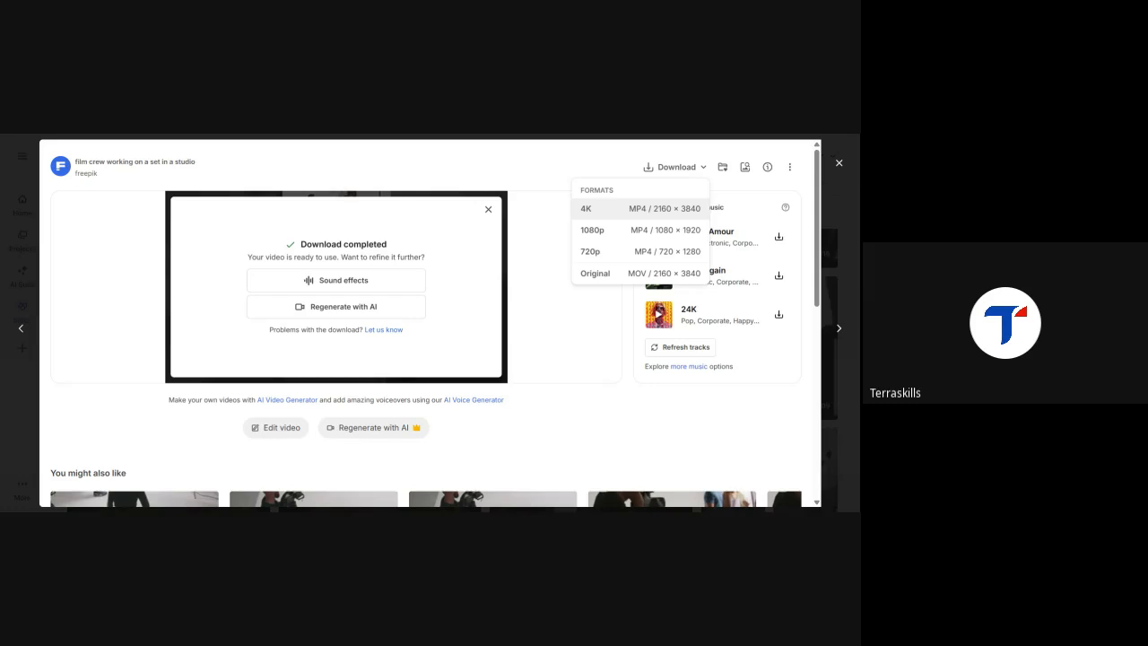
left_click(658, 235)
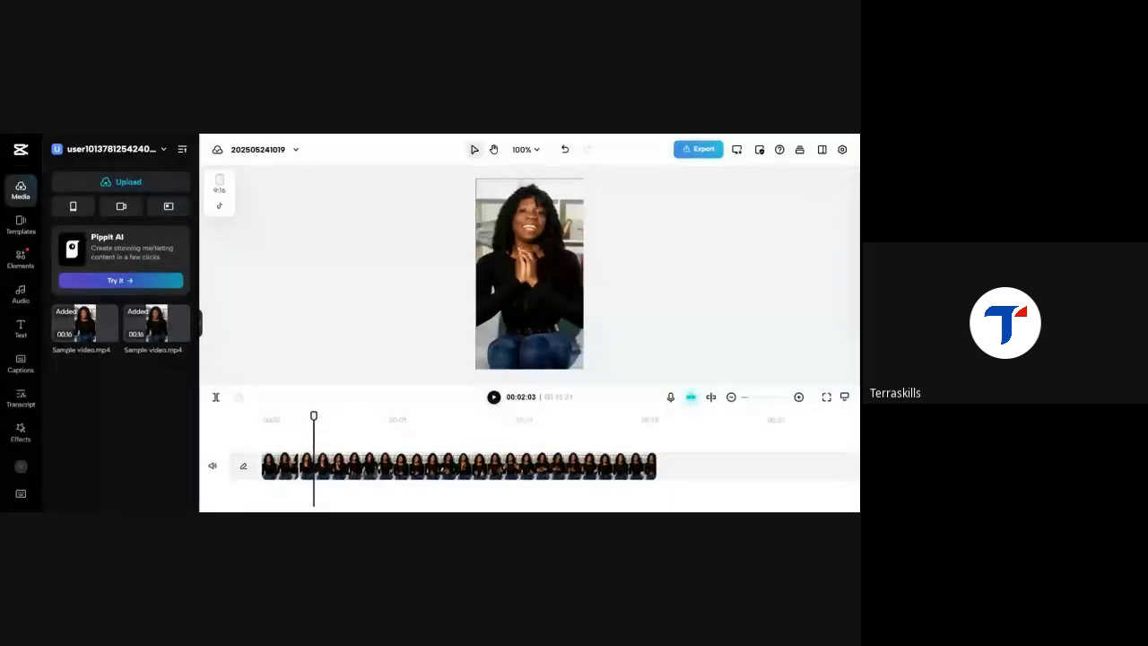
- Upload the downloaded film set video from the computer to the project's media
left_click(146, 186)
left_click(129, 218)
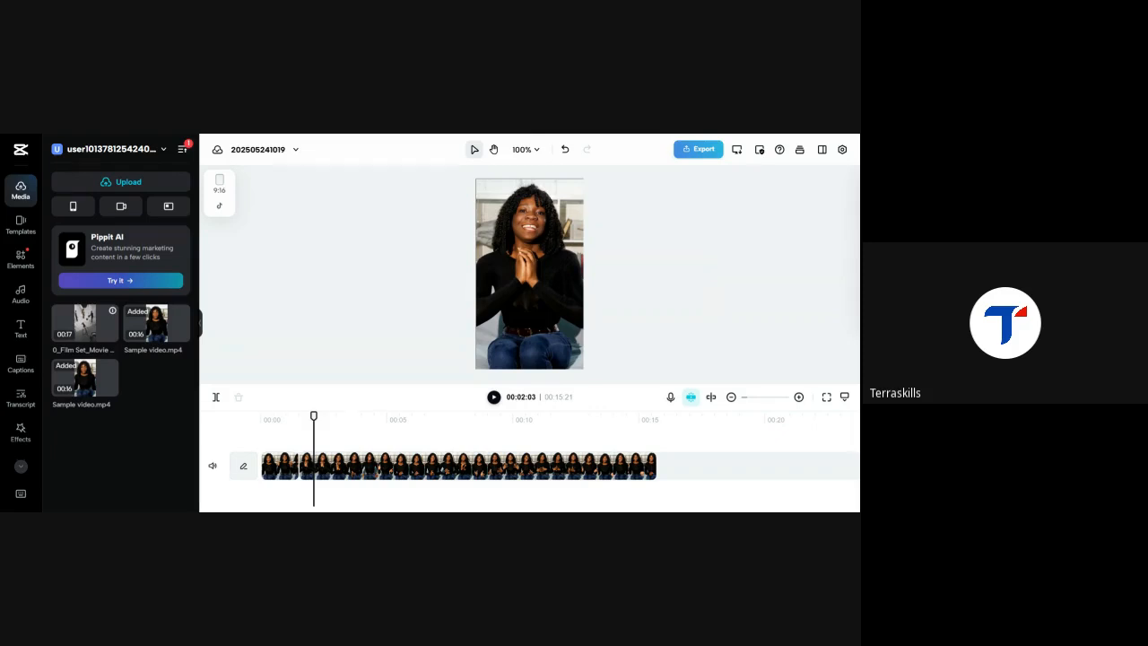
mouse_move(91, 328)
- Try adding the film set clip at the start of the main track, and undo the addition
left_click_drag(313, 415, 298, 419)
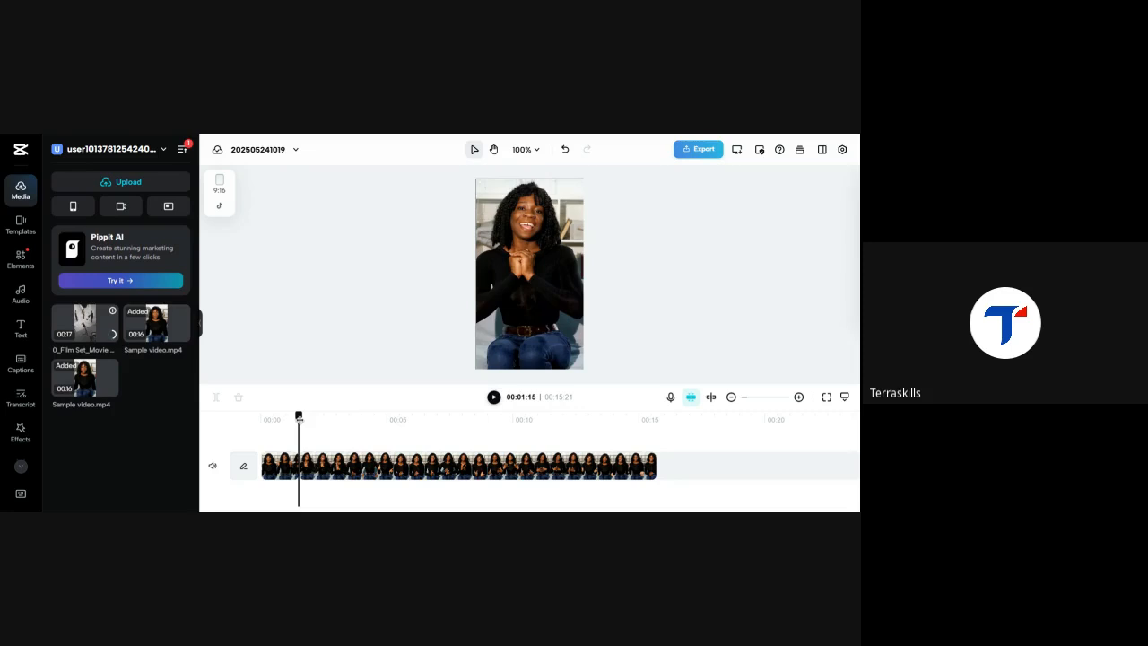
left_click_drag(299, 418, 262, 418)
left_click(82, 330)
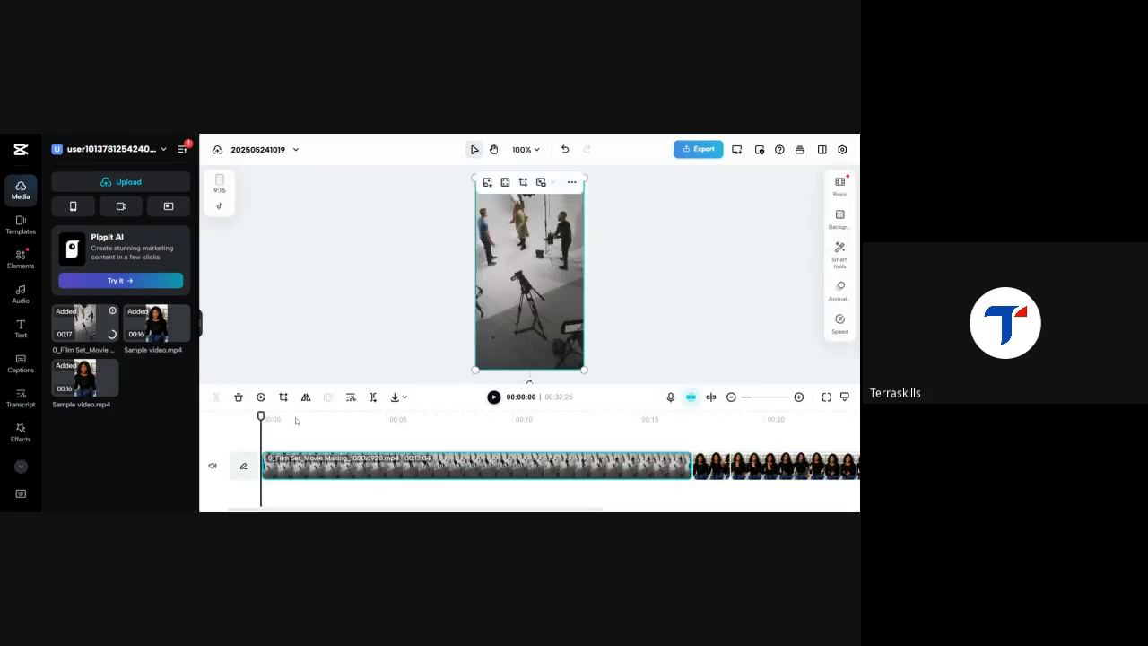
key("ctrl+z")
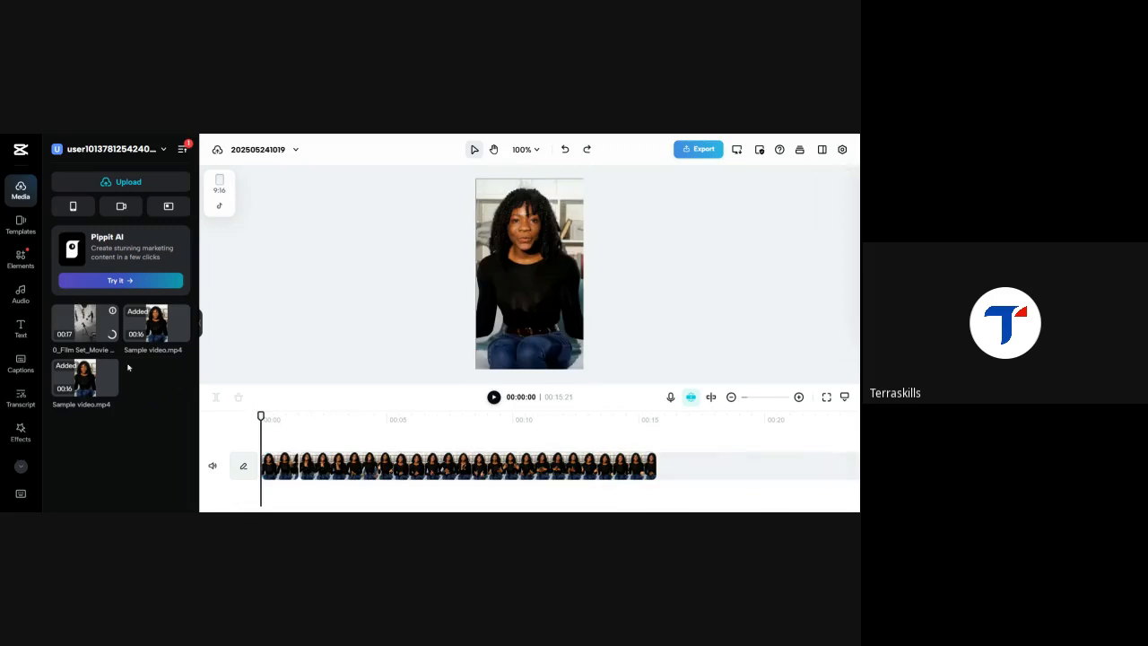
- Place the film set clip on its own track above the sample video, starting at about 00:00:19, and preview it from the beginning
left_click_drag(80, 339, 285, 457)
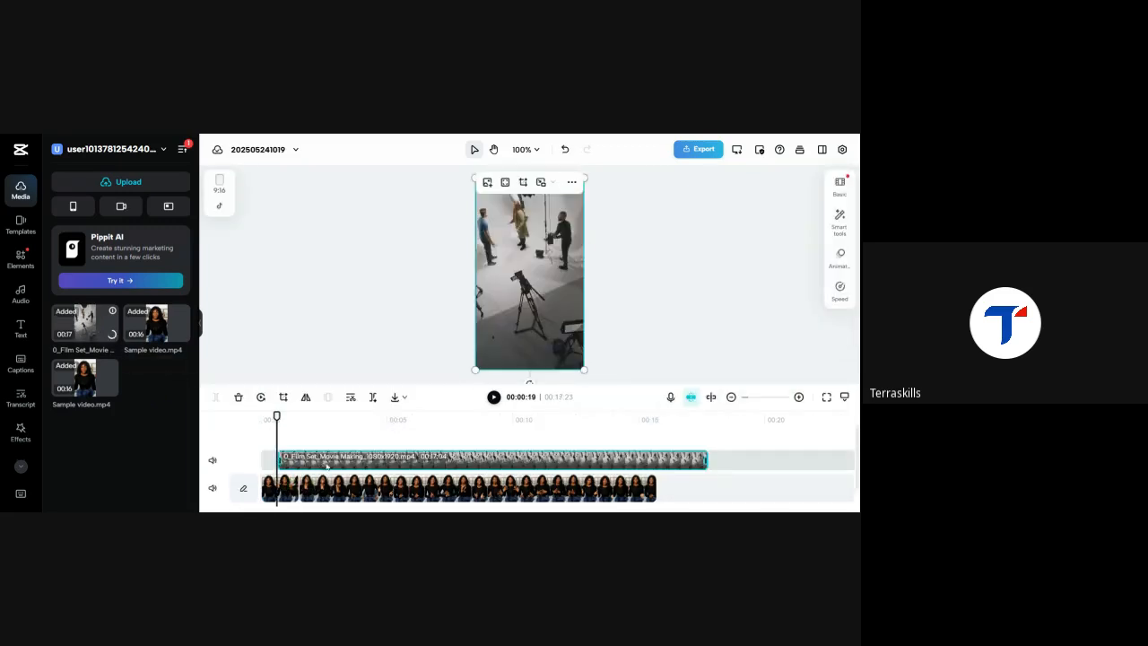
left_click_drag(276, 417, 261, 416)
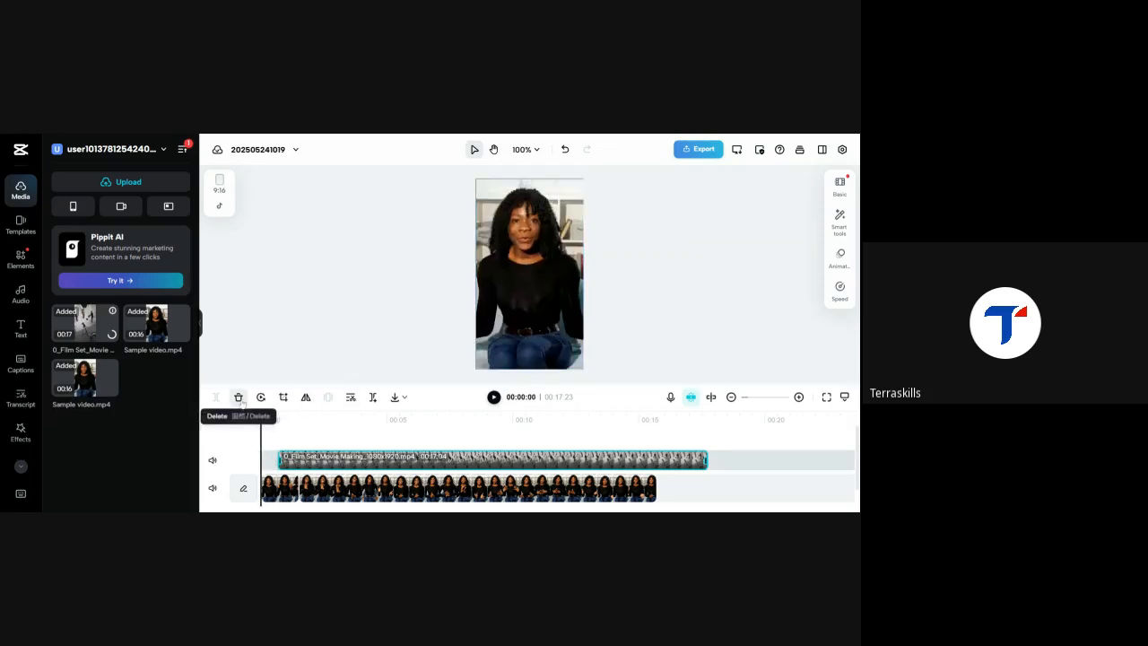
left_click(494, 398)
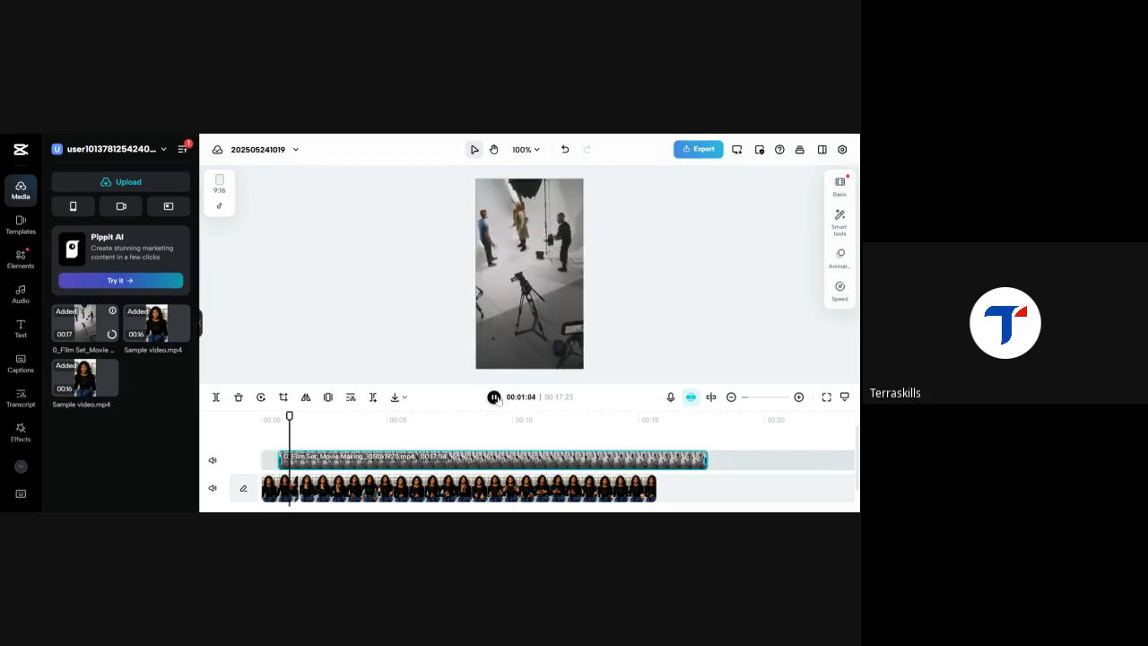
left_click(494, 398)
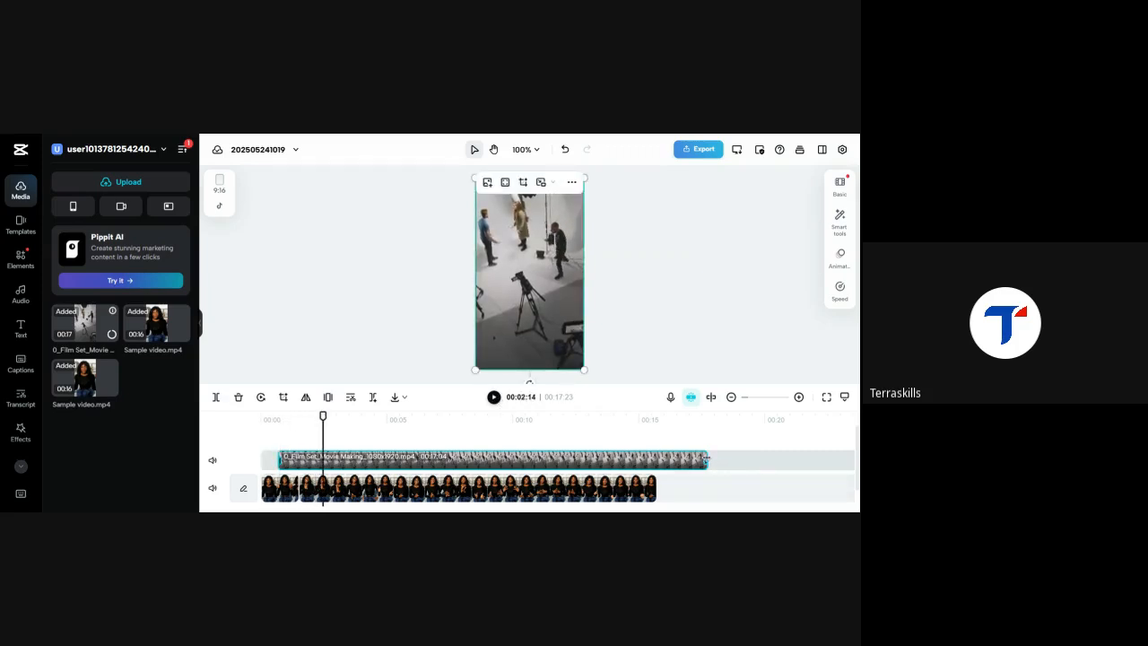
- Trim both ends of the film set clip so it covers only about 2 to 3.6 seconds on the timeline
left_click_drag(279, 463, 311, 463)
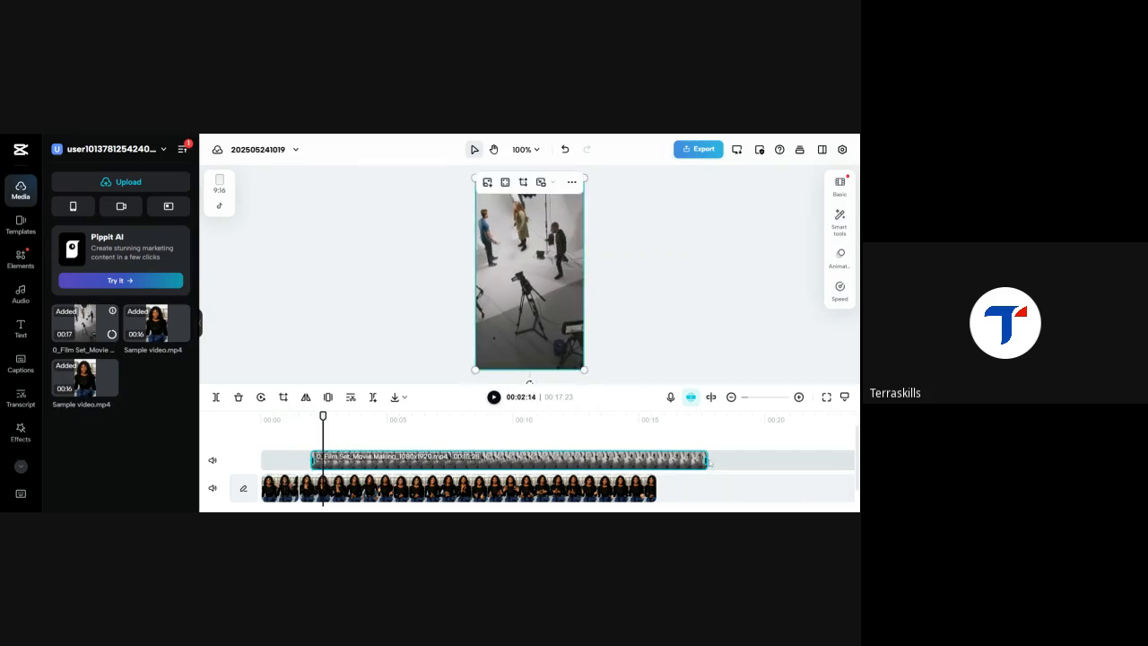
left_click_drag(711, 463, 353, 461)
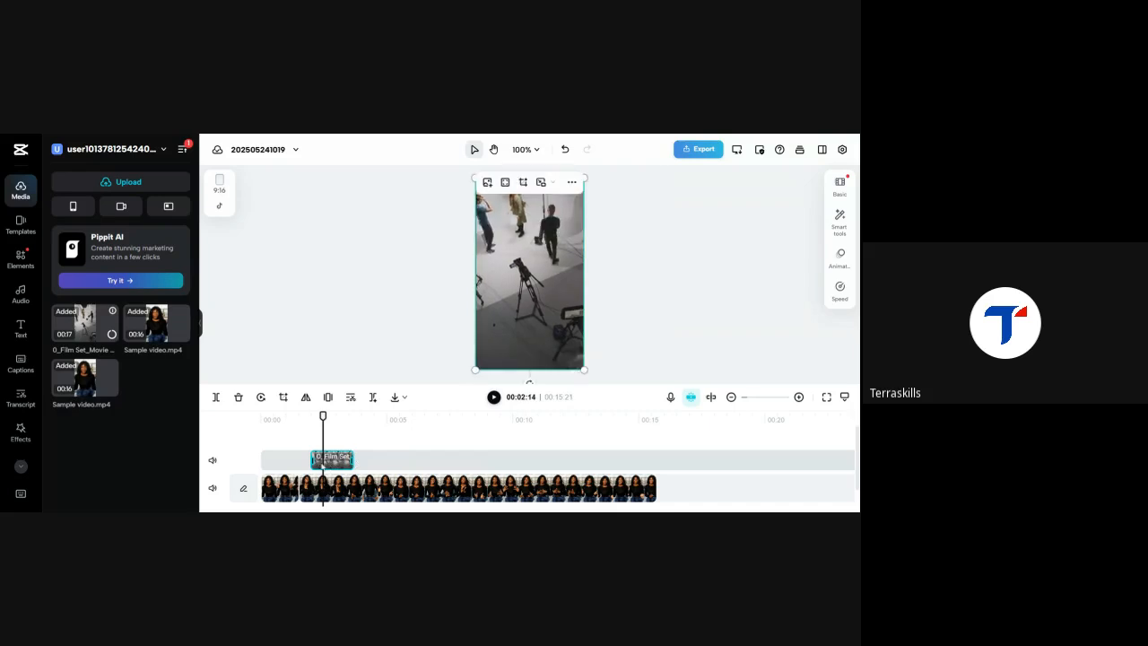
- Dismiss the transcript-based editing tip
right_click(314, 466)
left_click(333, 464)
left_click(326, 465)
right_click(298, 465)
left_click(363, 383)
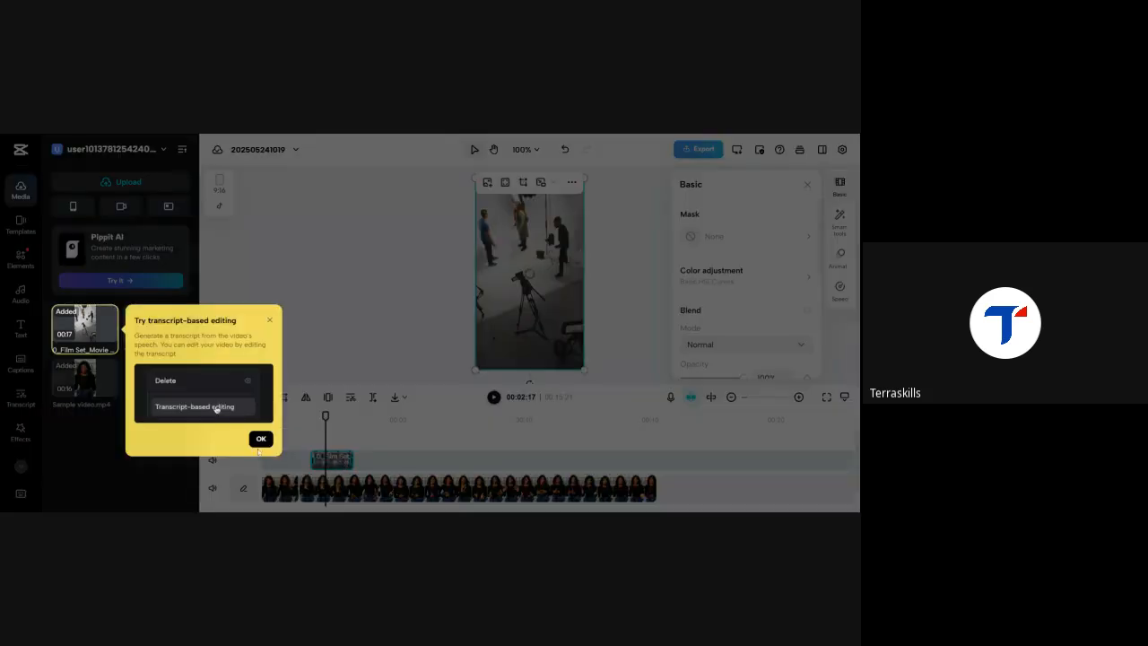
left_click(260, 438)
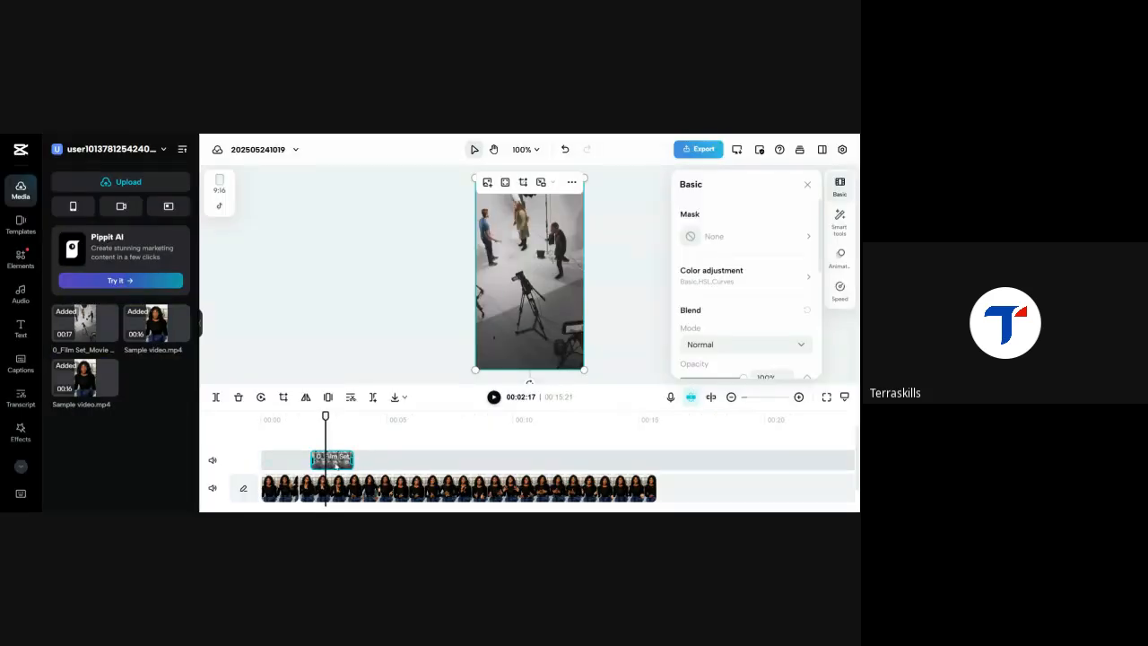
- Try inserting the trimmed film set clip into the main track at the cut in the sample video, and play it from the start
left_click(416, 443)
left_click(333, 460)
left_click_drag(322, 463, 310, 490)
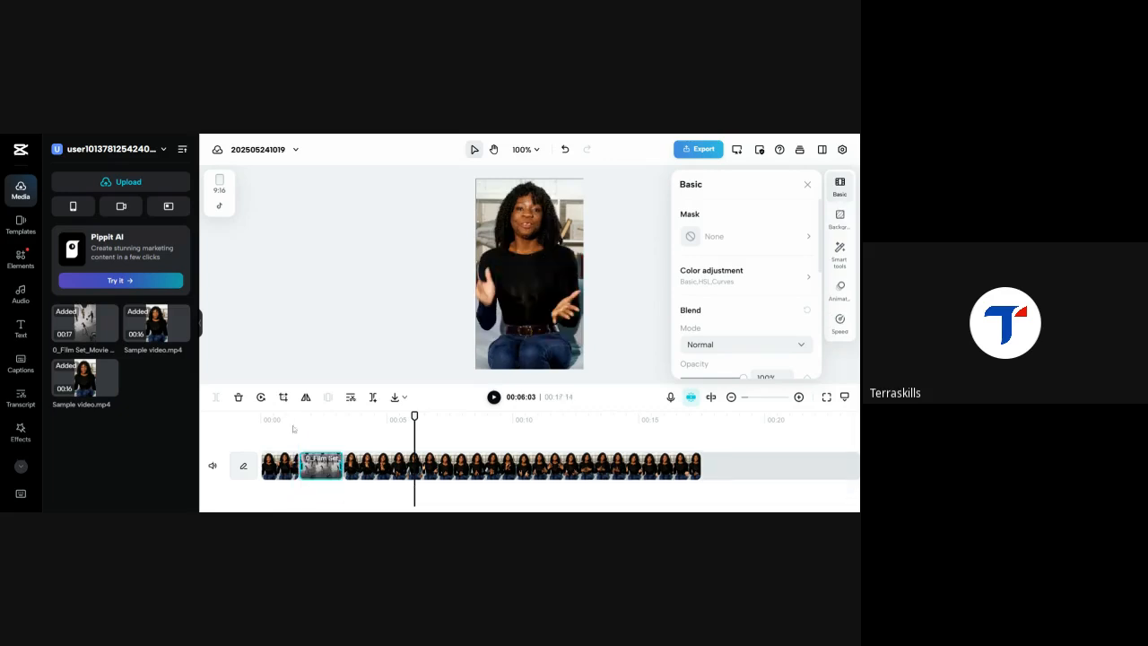
left_click_drag(276, 419, 259, 418)
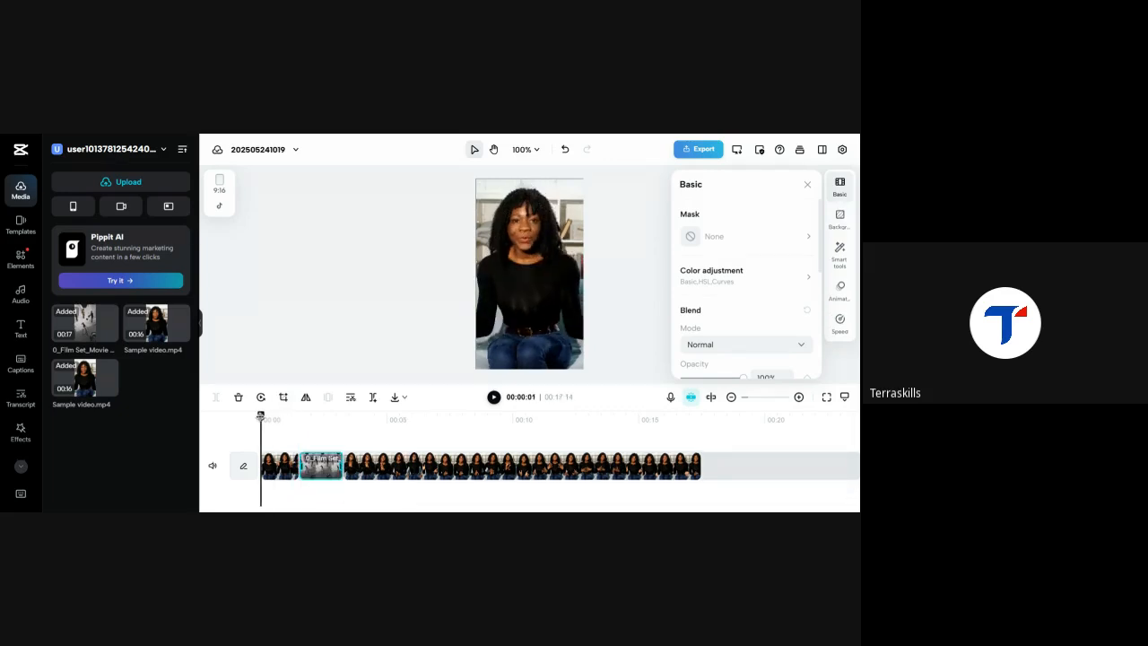
left_click(495, 400)
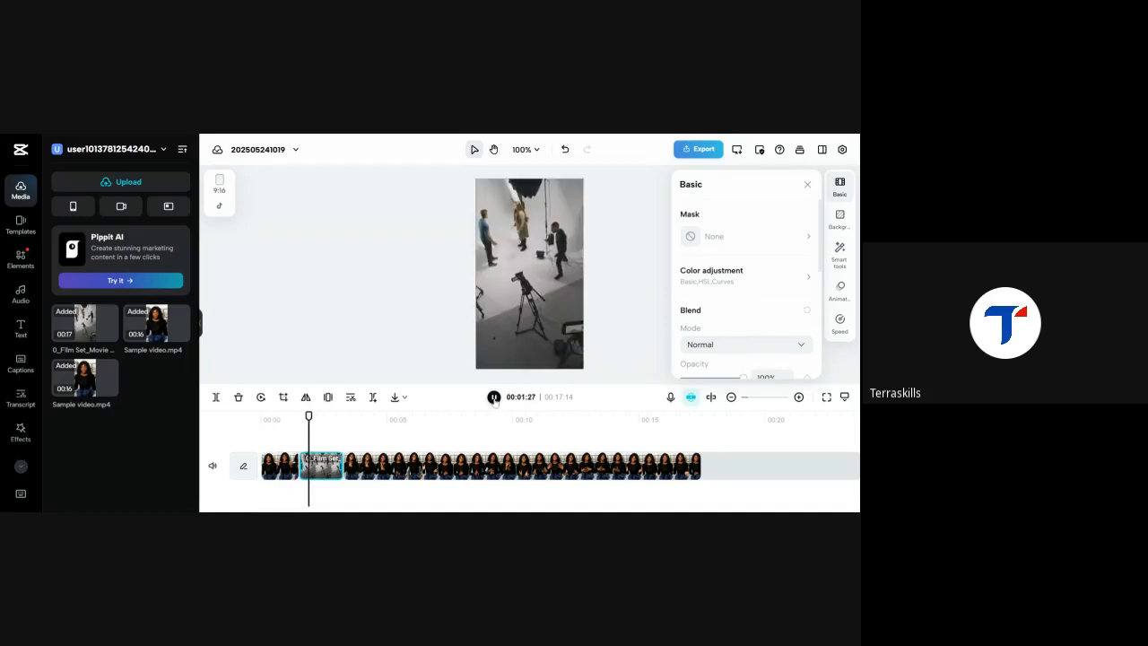
key("space")
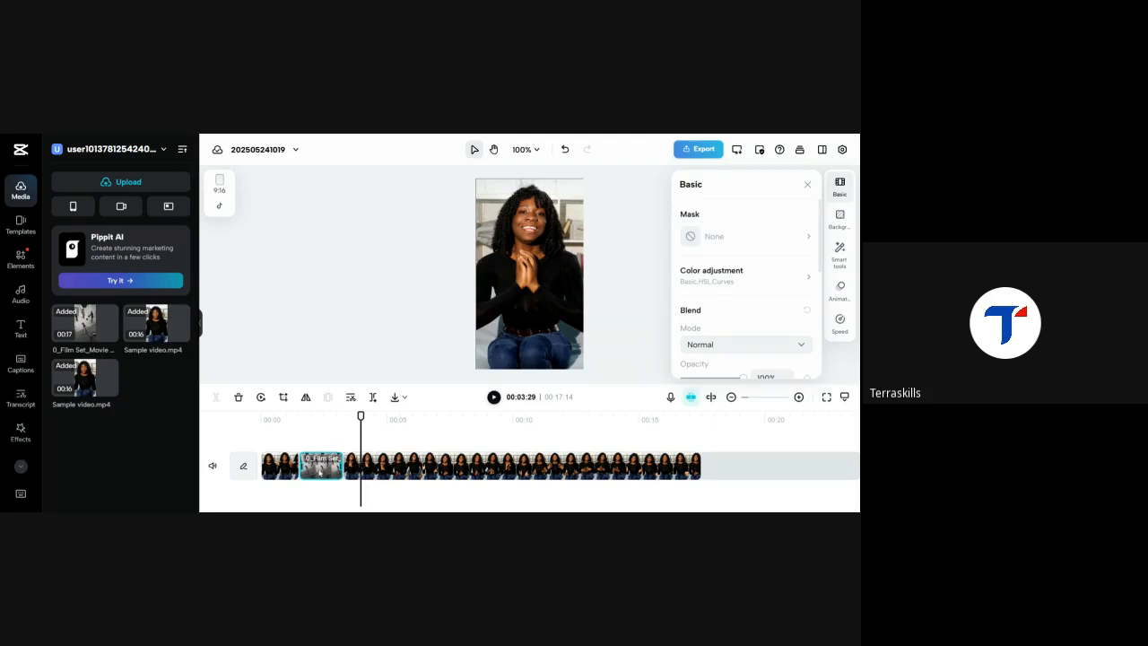
- Move the film set clip back above the main track, starting just before 1 second, and review the overlay by playing and scrubbing
left_click_drag(332, 472, 302, 463)
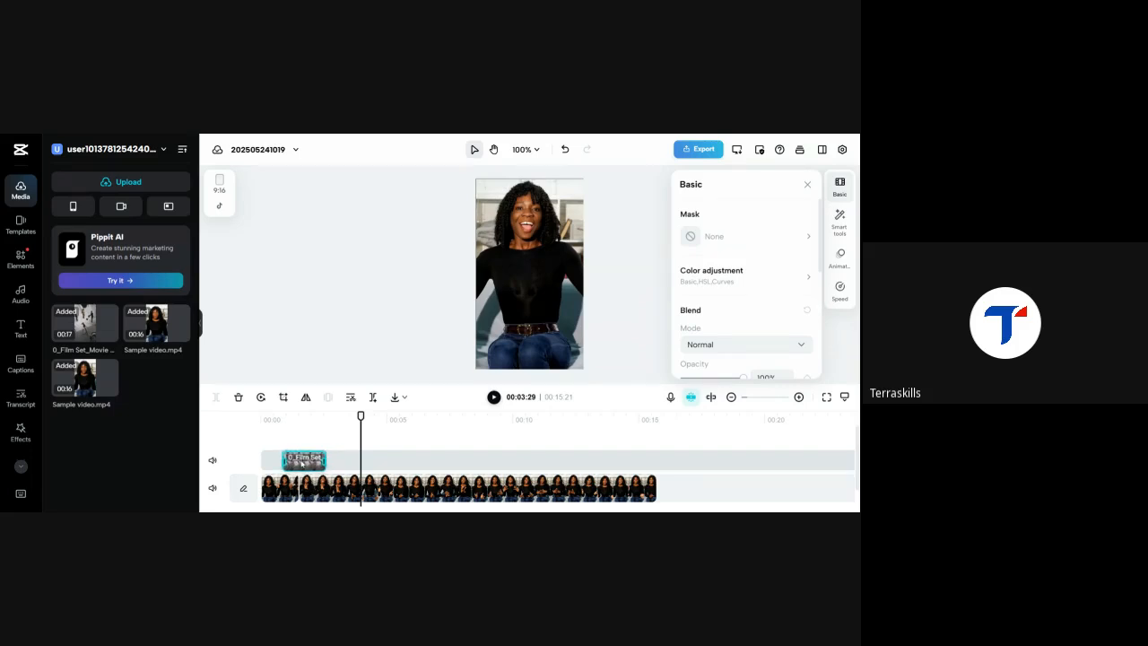
left_click(267, 419)
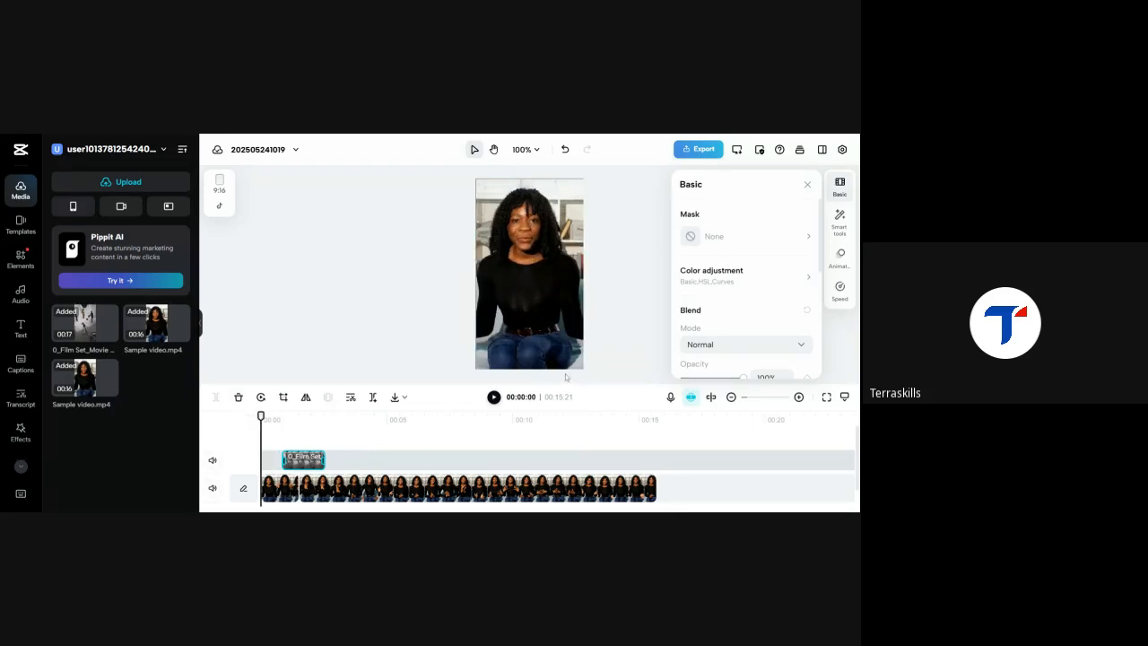
left_click(494, 397)
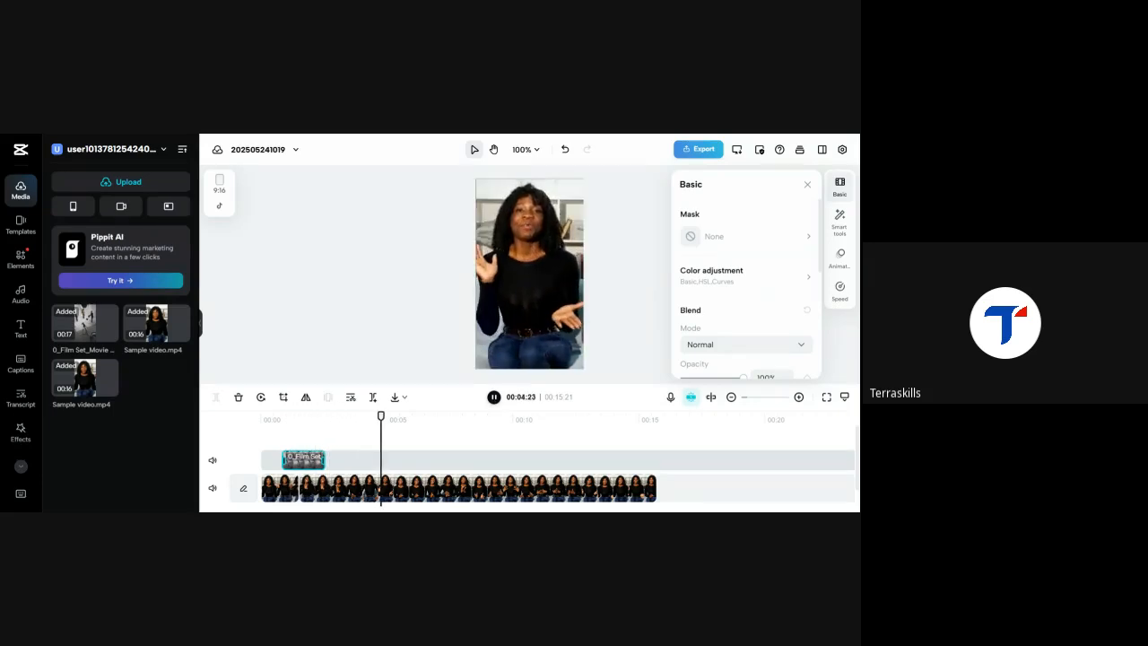
left_click(494, 398)
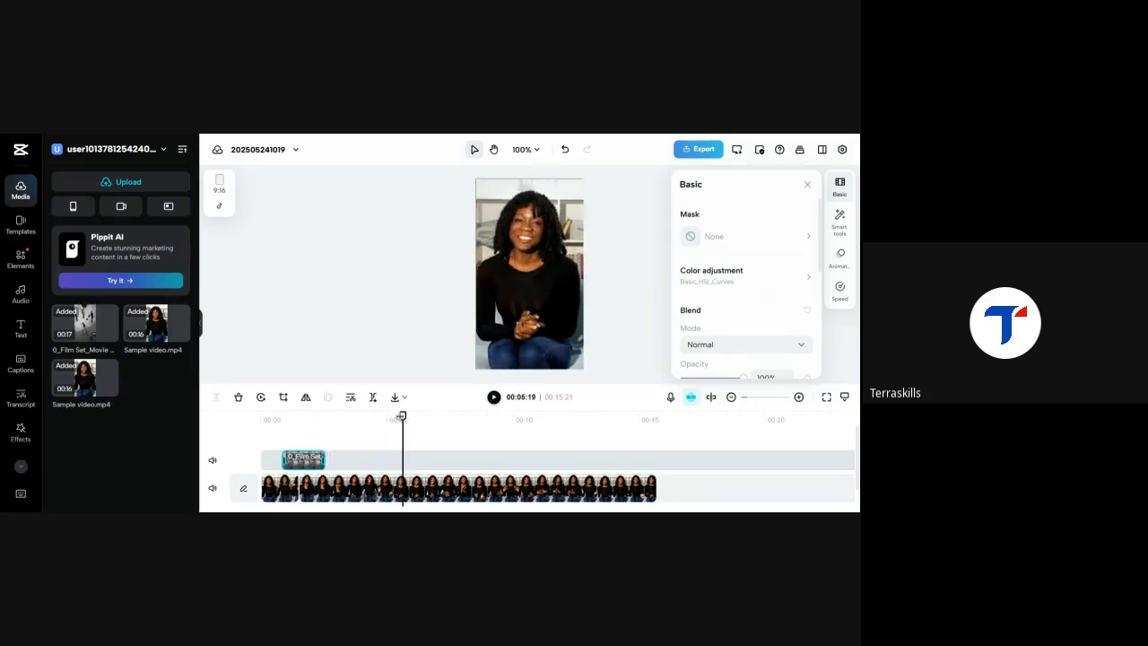
left_click_drag(400, 416, 304, 427)
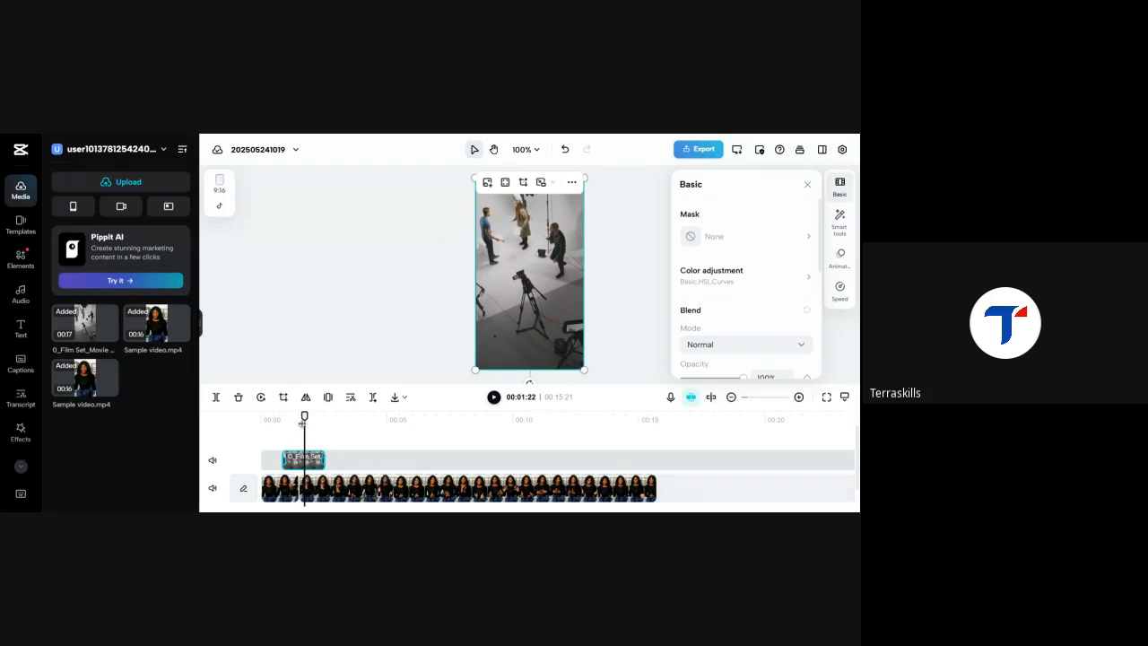
left_click_drag(272, 419, 379, 431)
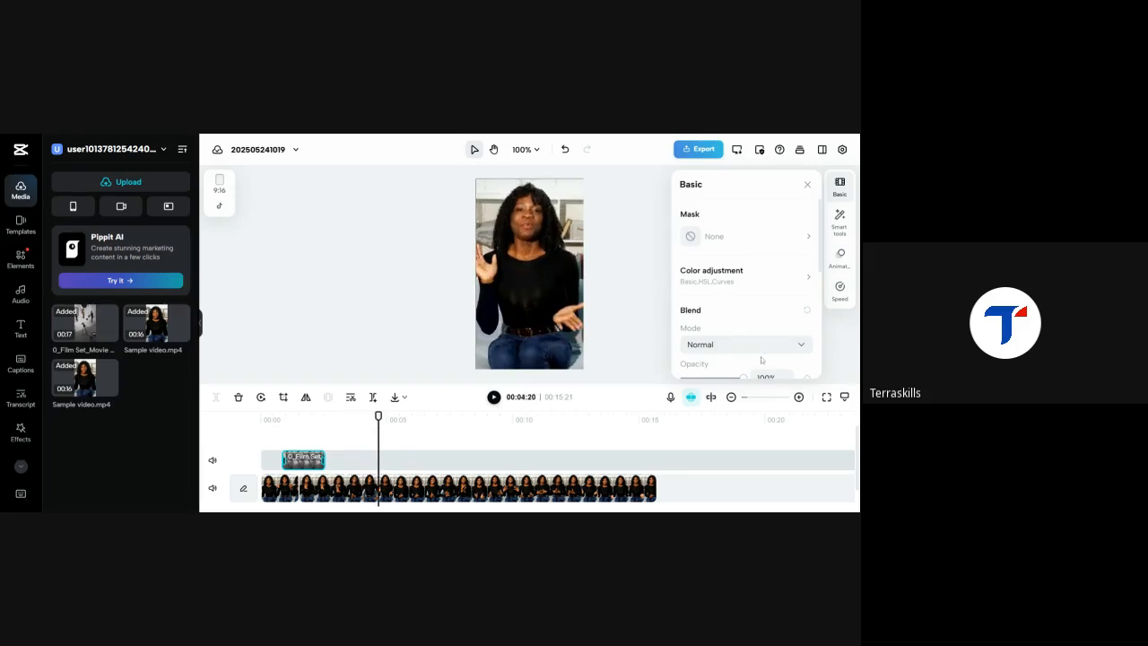
- Try generating automatic English (US) captions with the playhead at the start of the timeline, and dismiss the sidebar tip
left_click(808, 184)
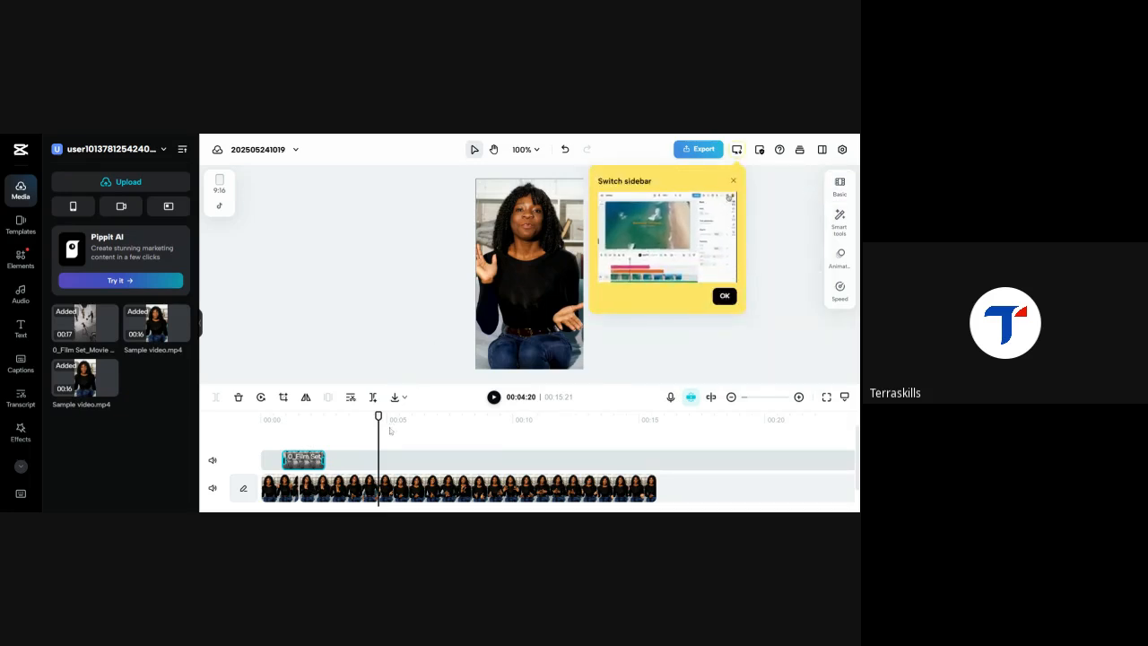
left_click(248, 434)
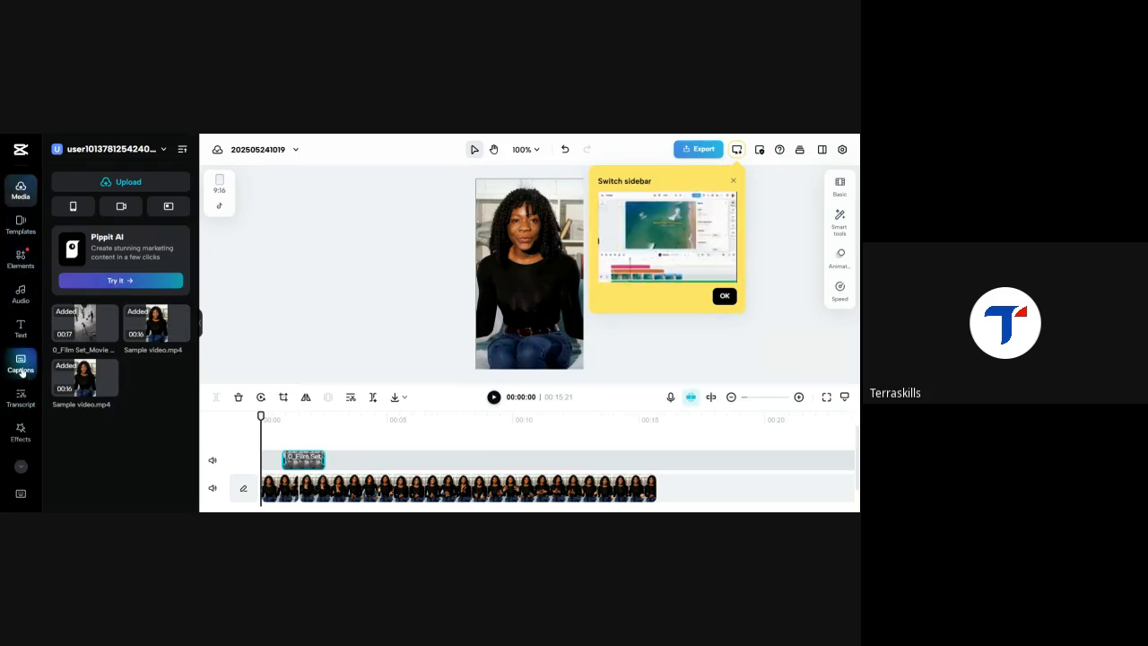
left_click(25, 361)
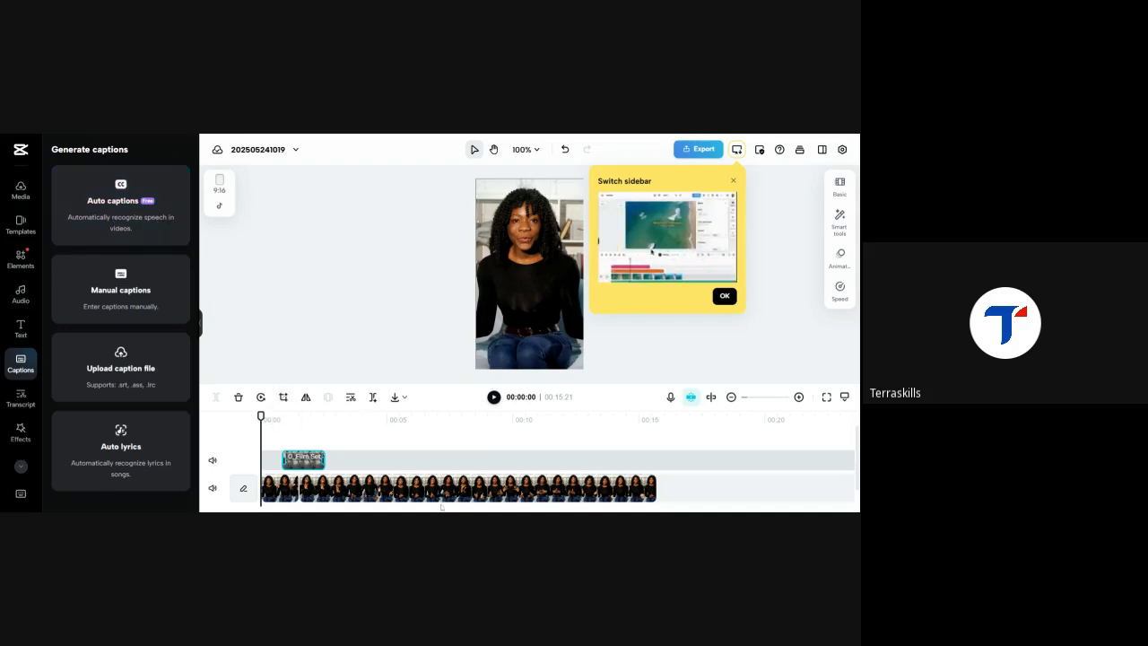
left_click(127, 202)
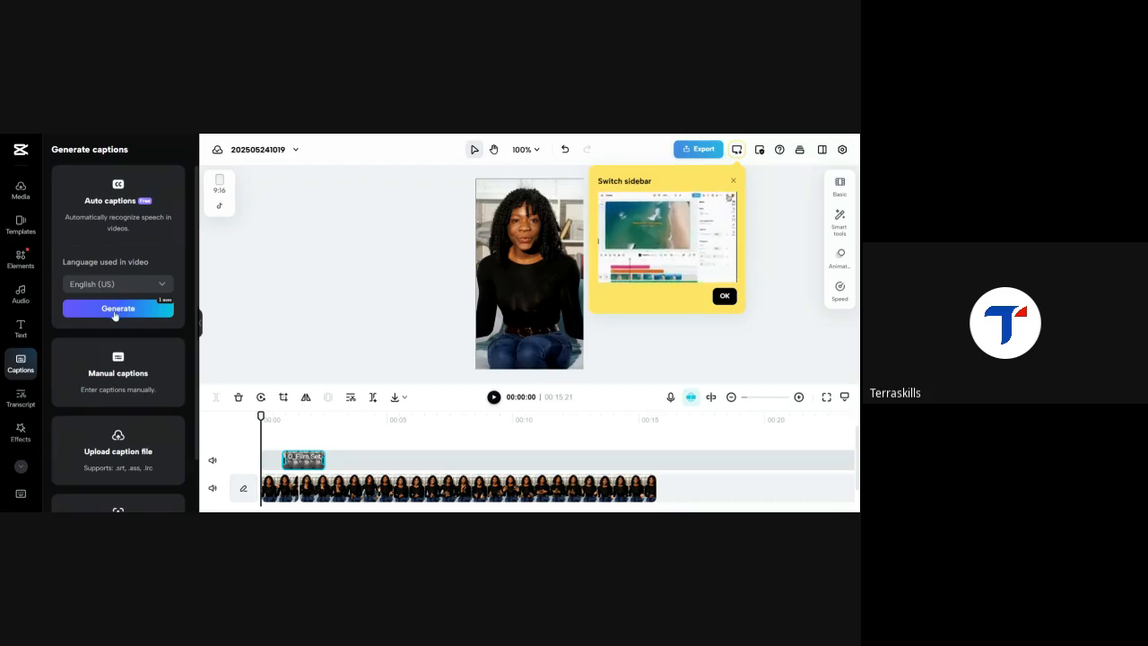
left_click(117, 283)
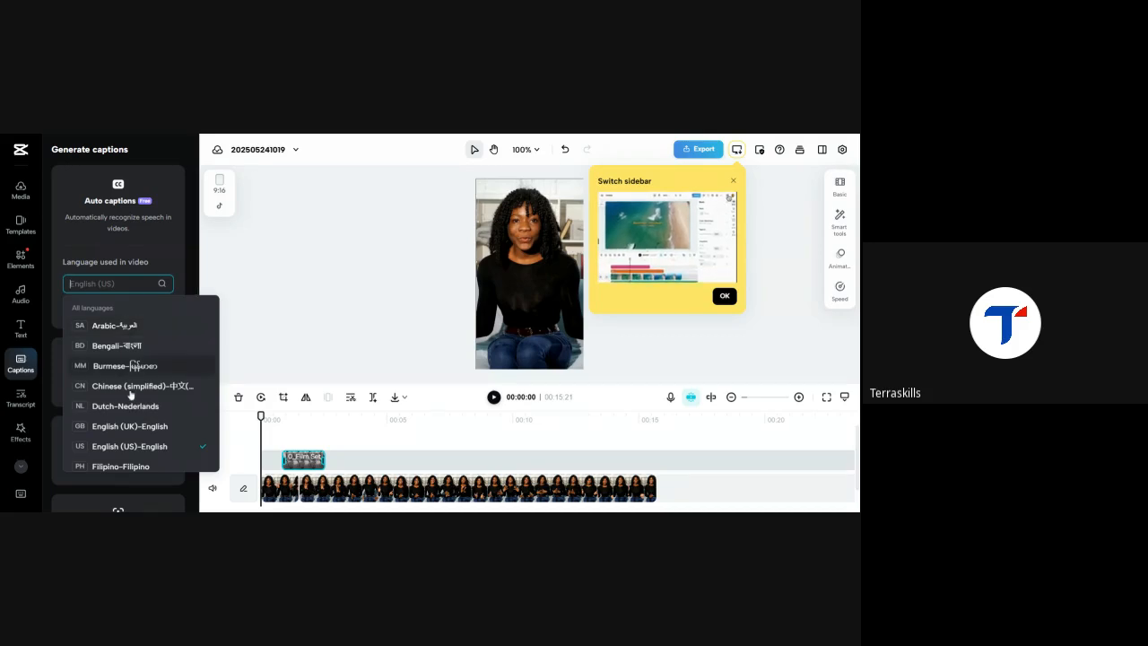
left_click(134, 446)
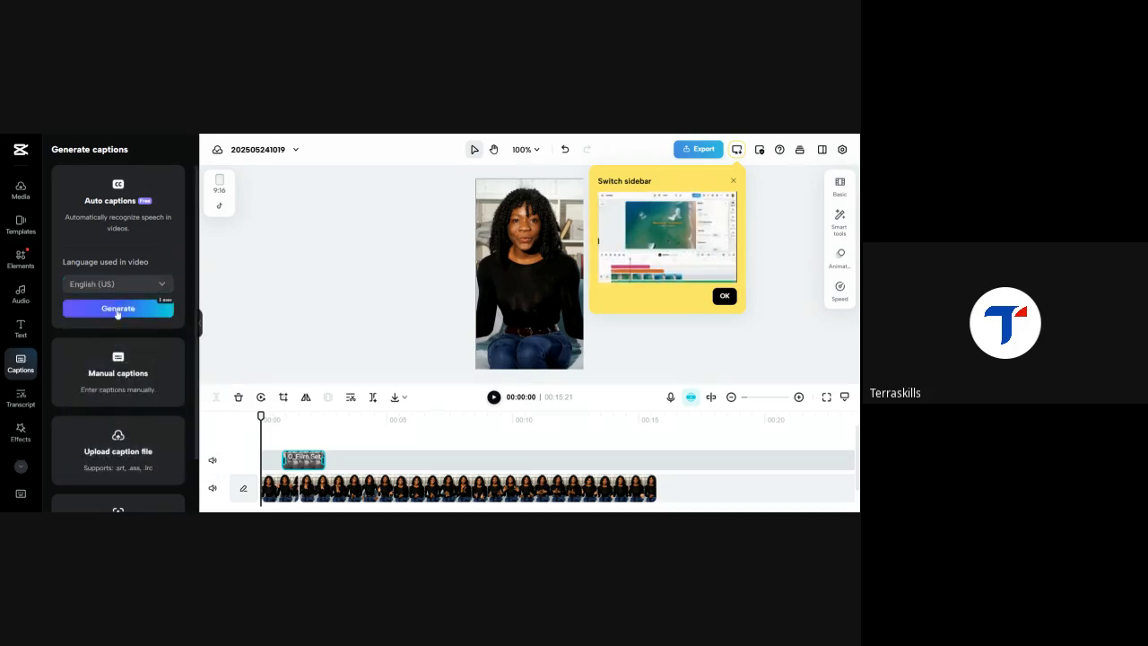
left_click(117, 310)
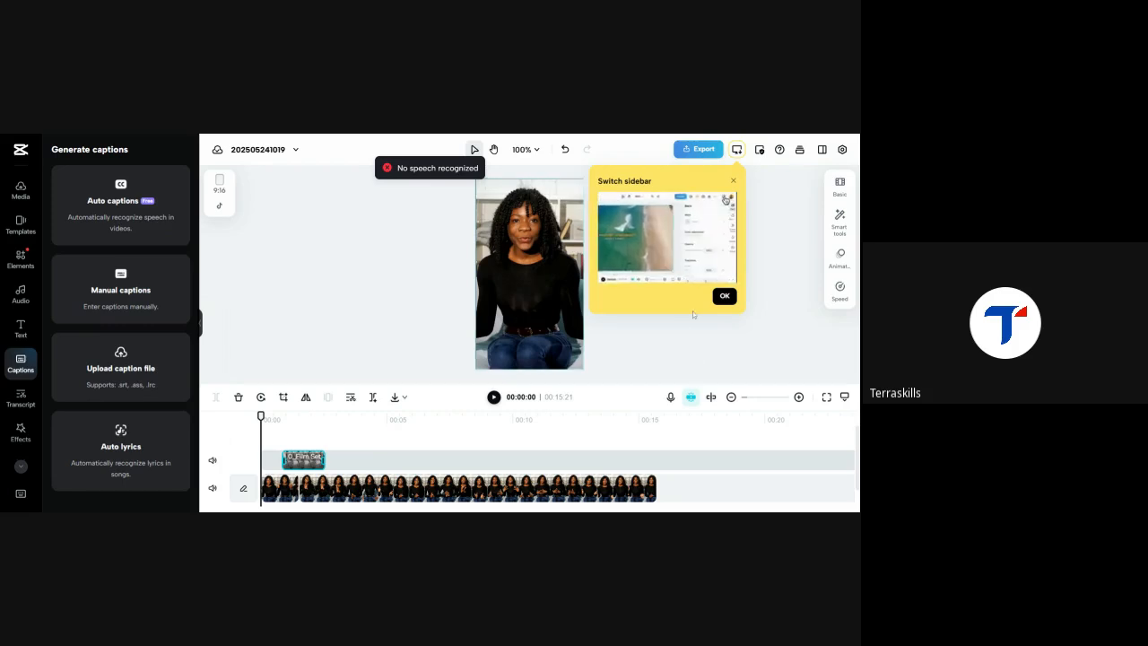
left_click(724, 296)
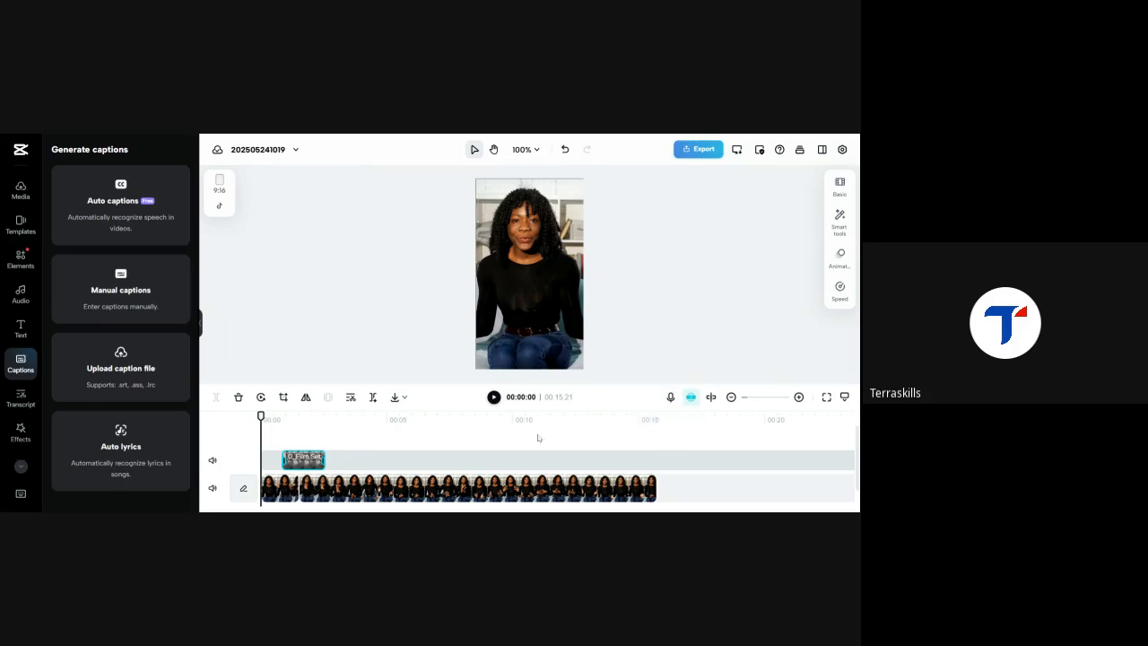
- Upload Job portfolio.mp4 to the project media and append it to the main track directly after the sample video
left_click(22, 191)
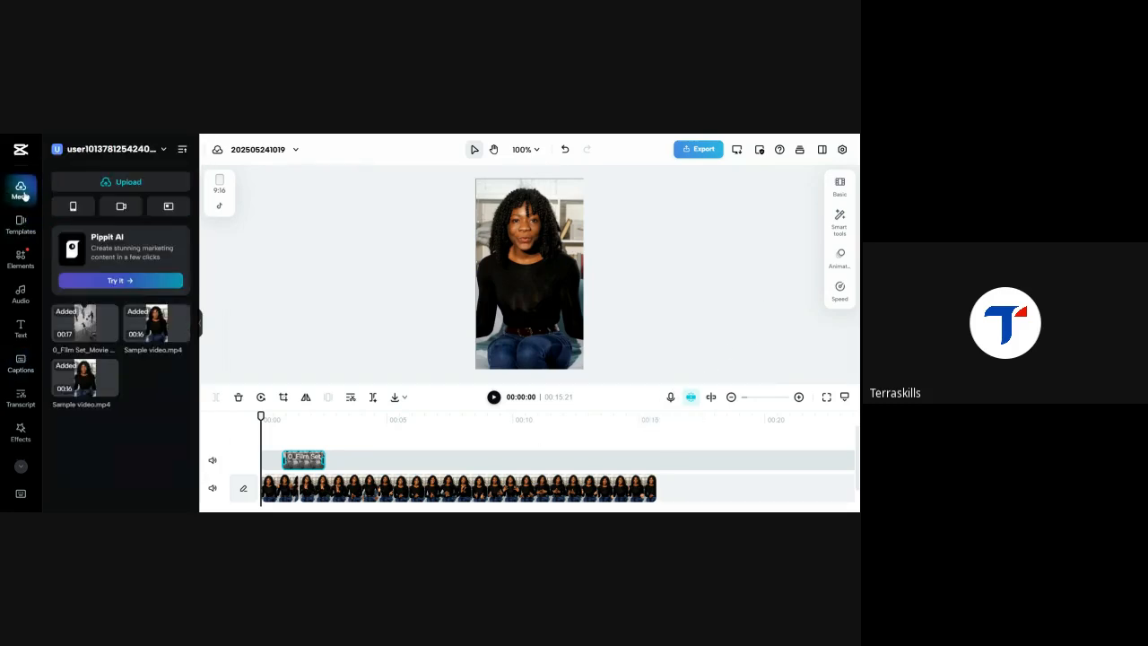
mouse_move(122, 186)
left_click(119, 207)
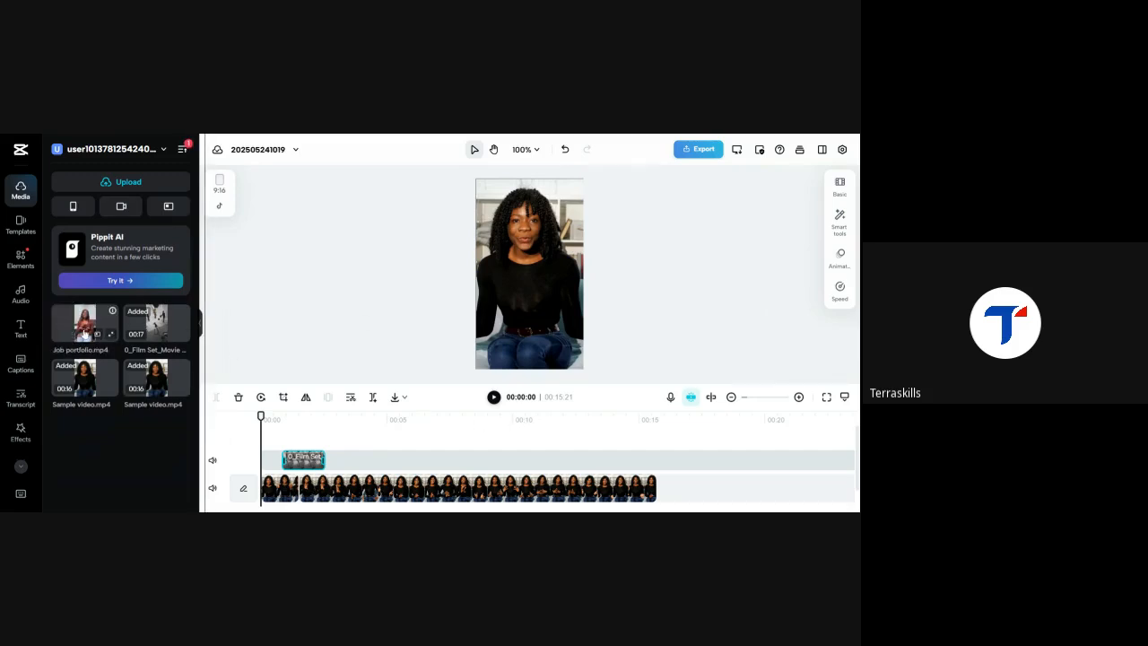
right_click(655, 468)
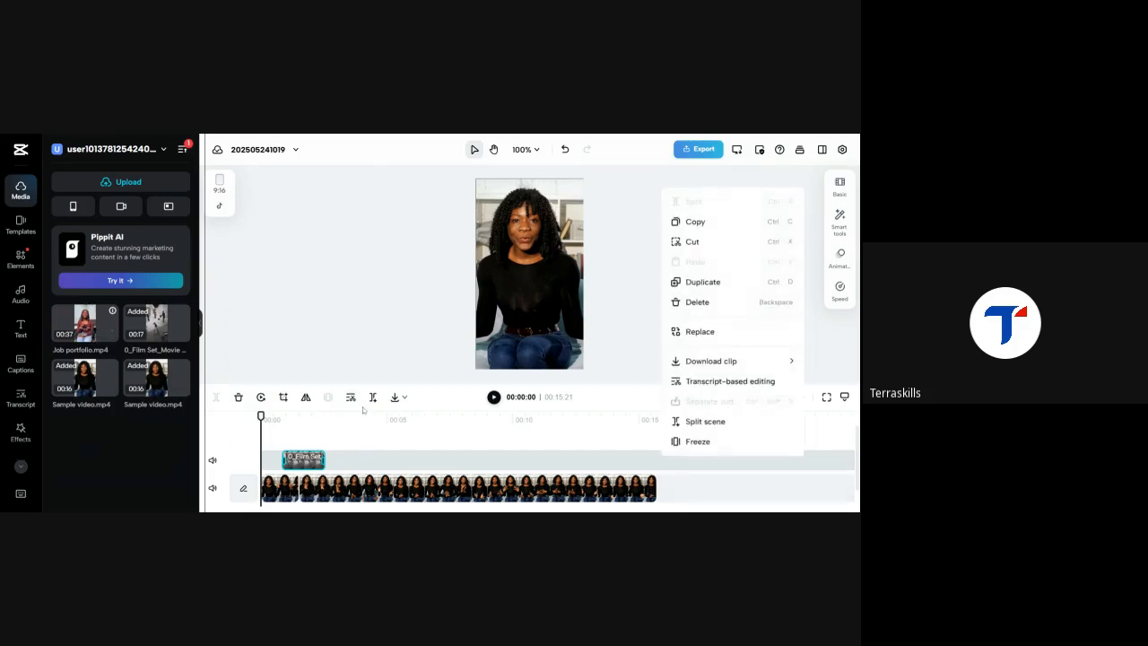
left_click(670, 492)
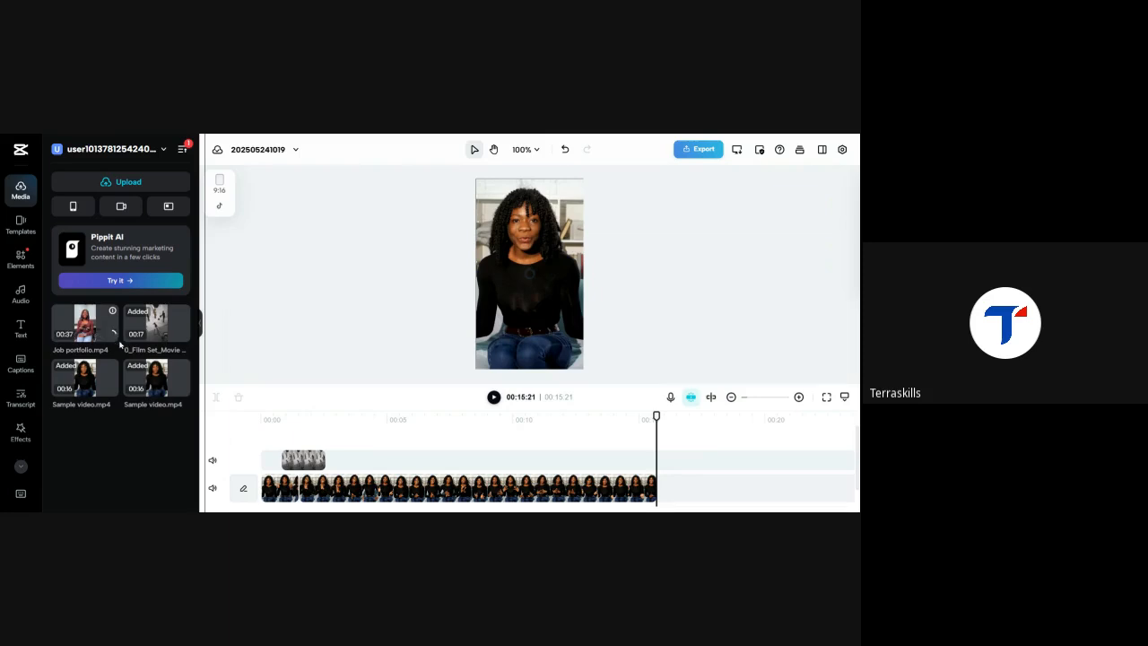
left_click_drag(89, 325, 693, 476)
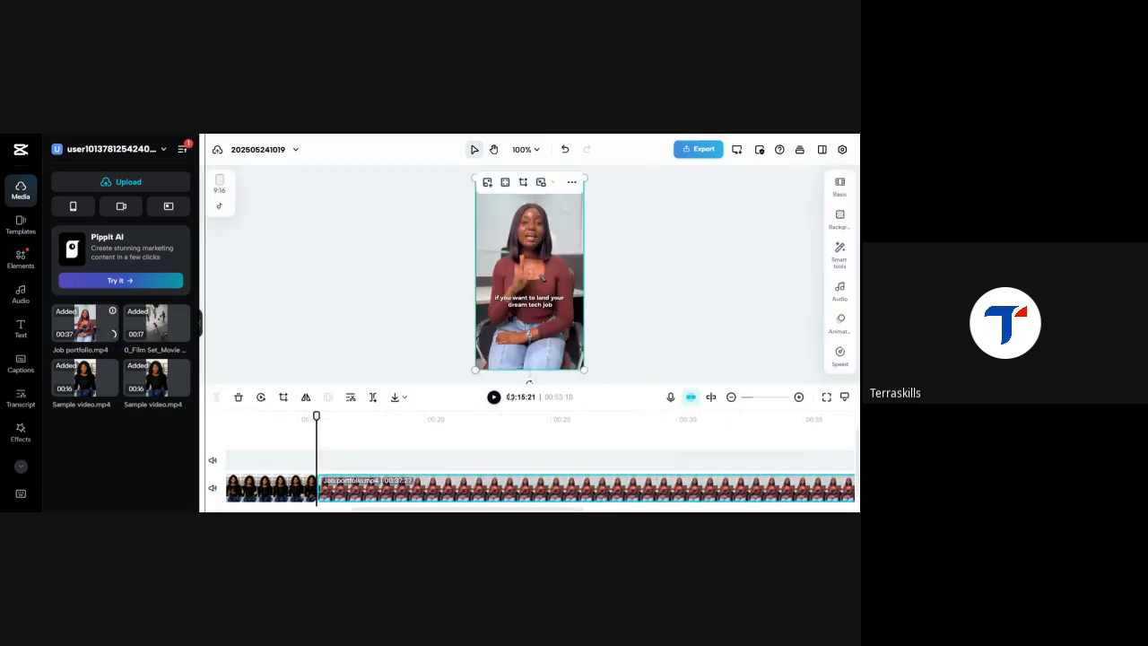
- Play the first seconds of the Job portfolio clip, then return the playhead to the clip's beginning
left_click(494, 397)
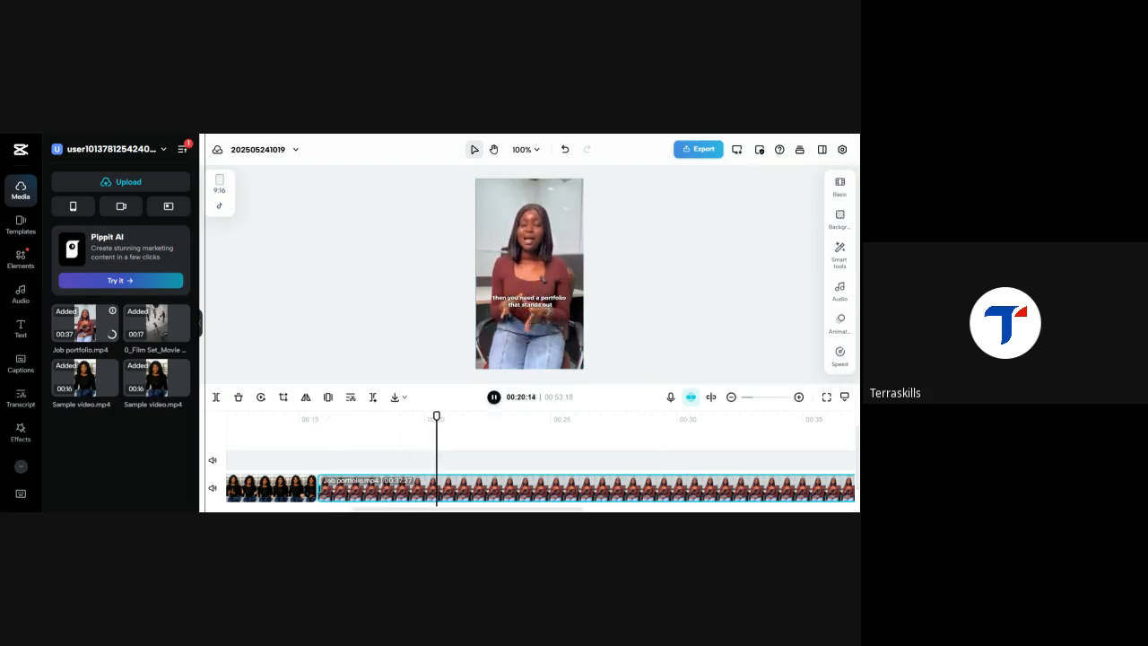
left_click(494, 397)
left_click_drag(446, 418, 362, 429)
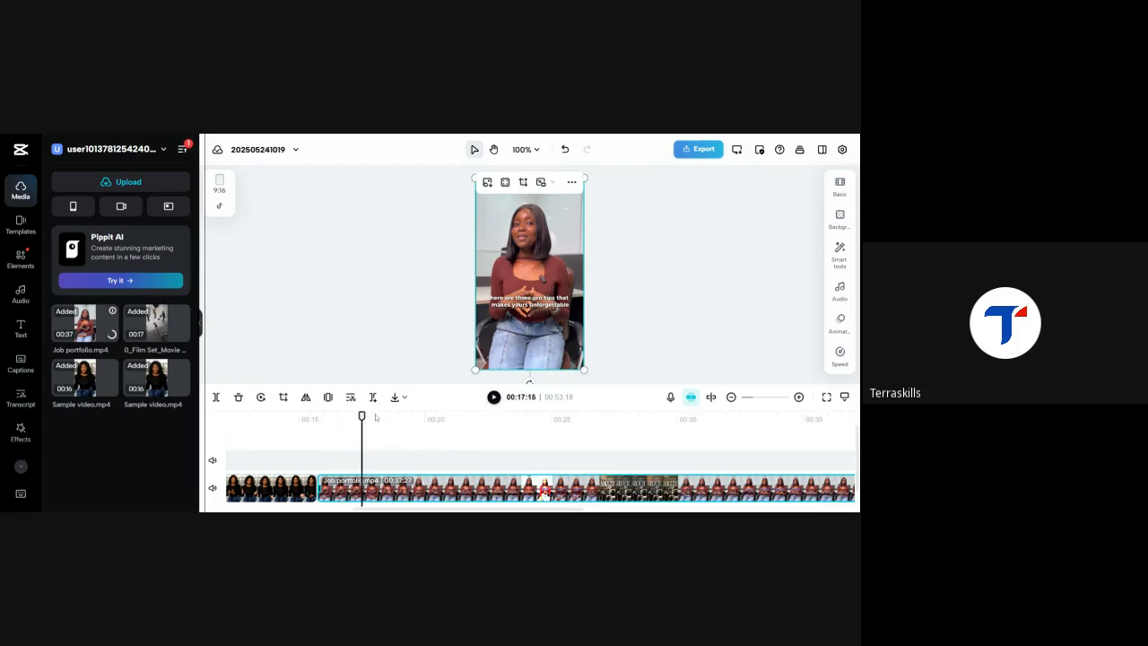
left_click_drag(362, 418, 321, 425)
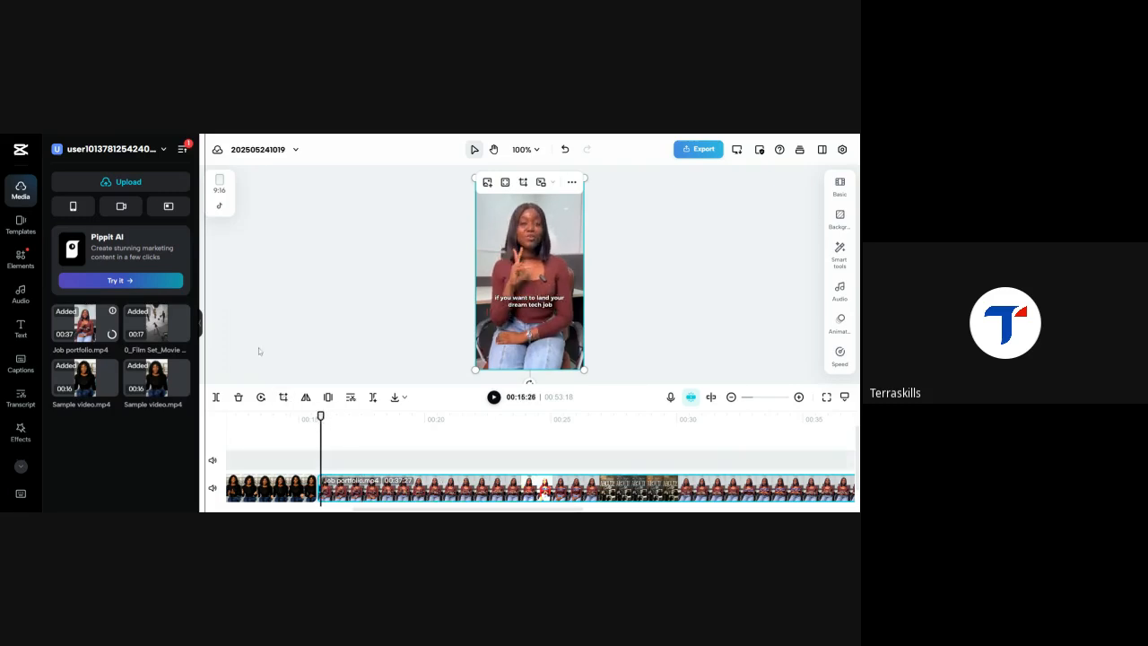
- Generate automatic English (US) captions for the speech in the Job portfolio clip
left_click(20, 361)
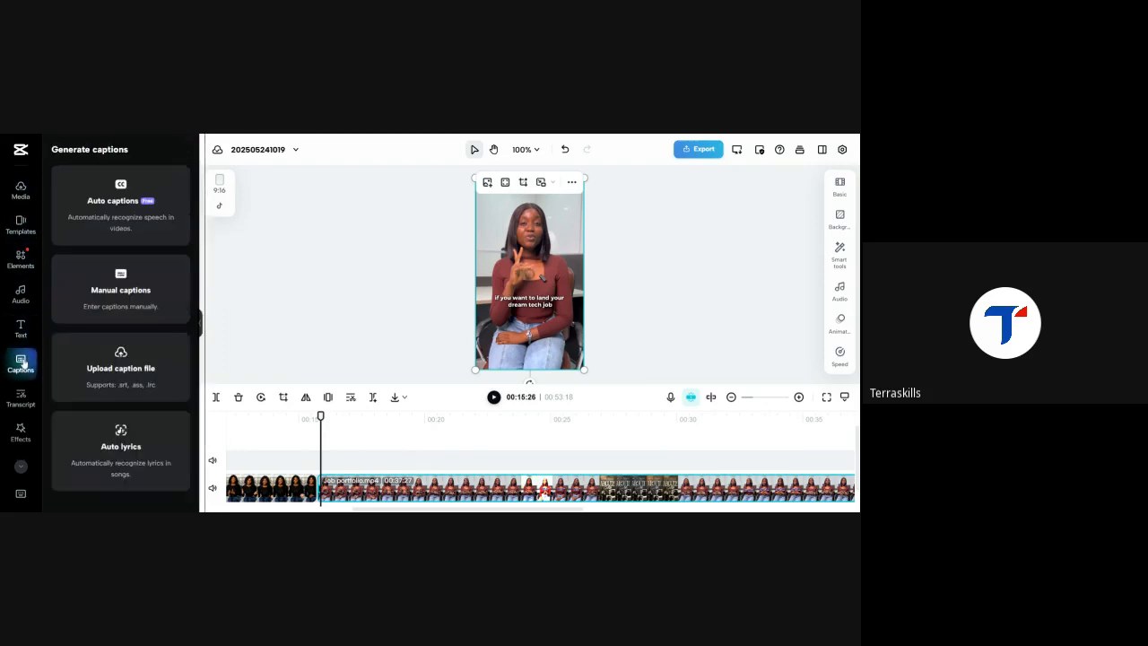
left_click(117, 222)
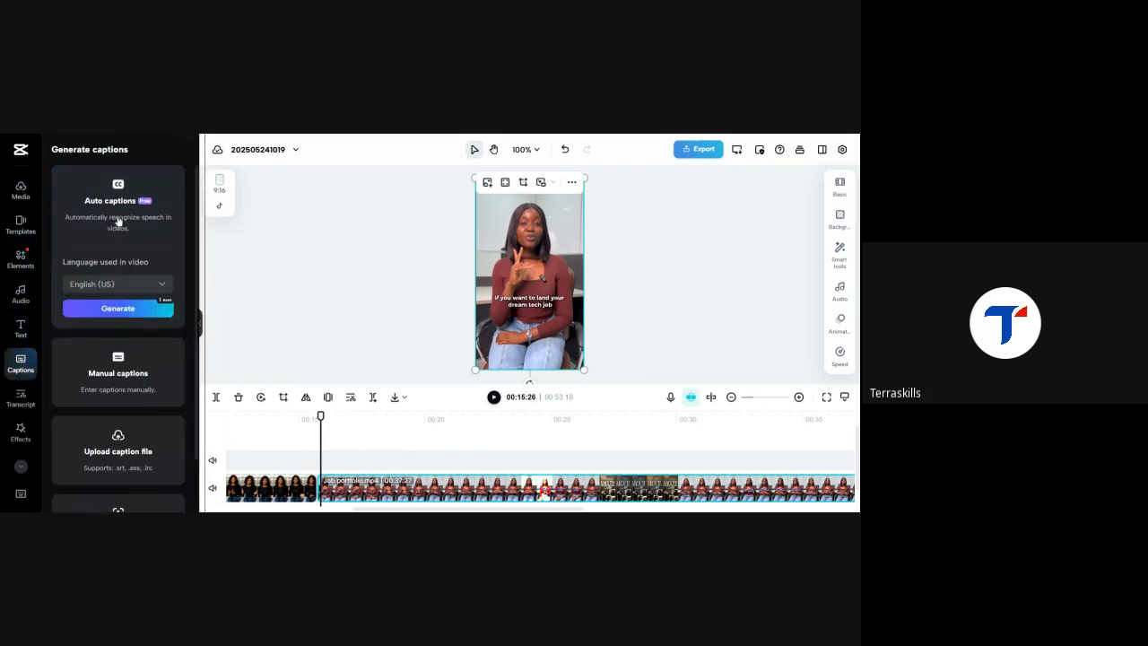
left_click(121, 311)
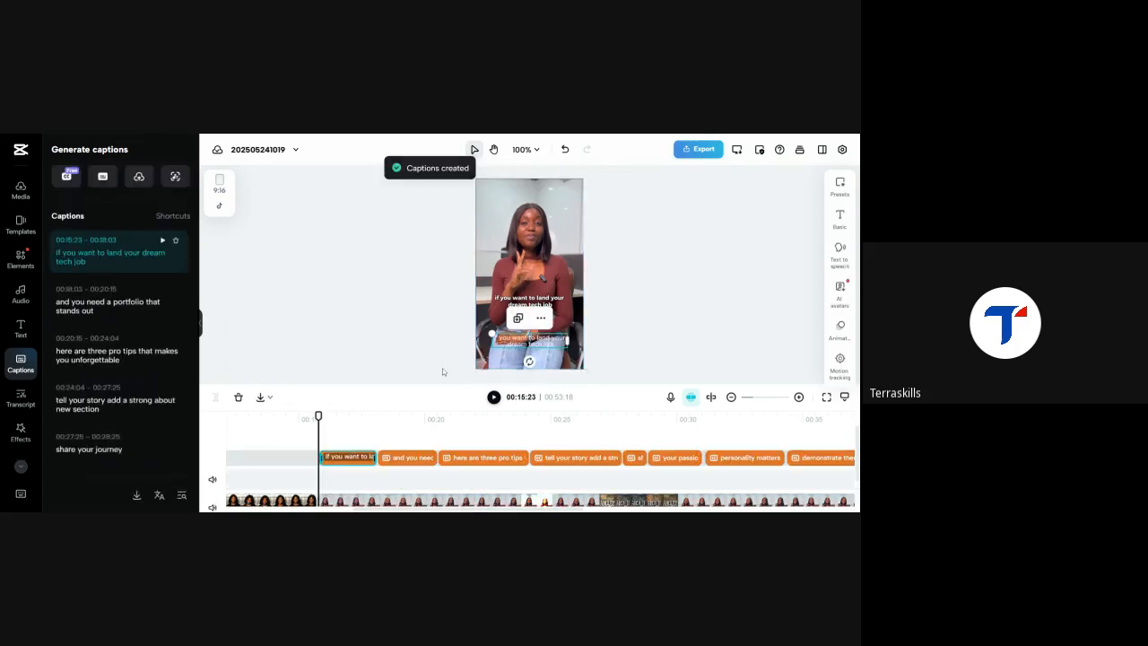
- Move the generated caption up in the frame to just above the subtitle already embedded in the video
left_click_drag(317, 417, 343, 419)
left_click(557, 339)
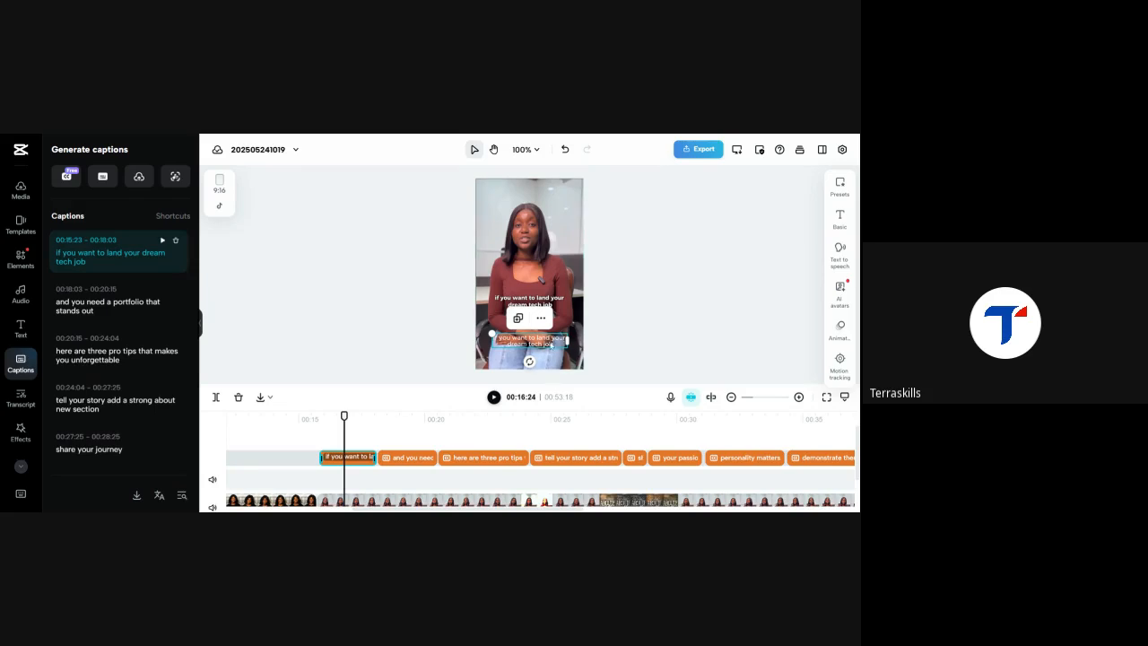
left_click_drag(551, 342, 550, 277)
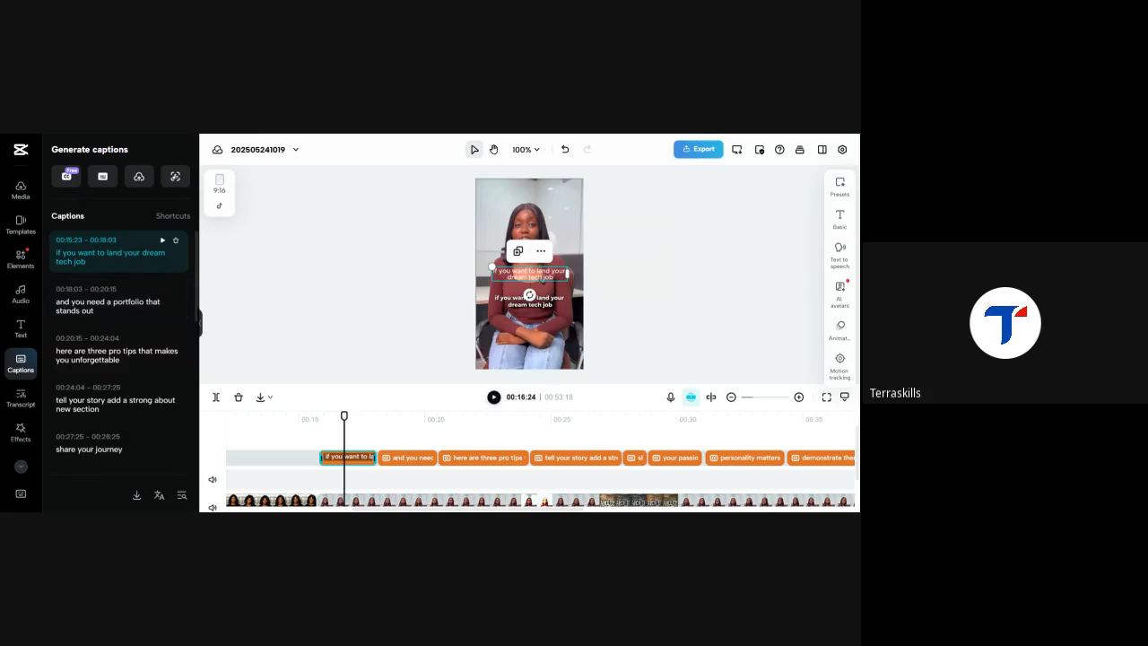
- Select the first caption and change its font to Font 1_HarmonyOS_Sans with the formatting applied to all captions
left_click(98, 253)
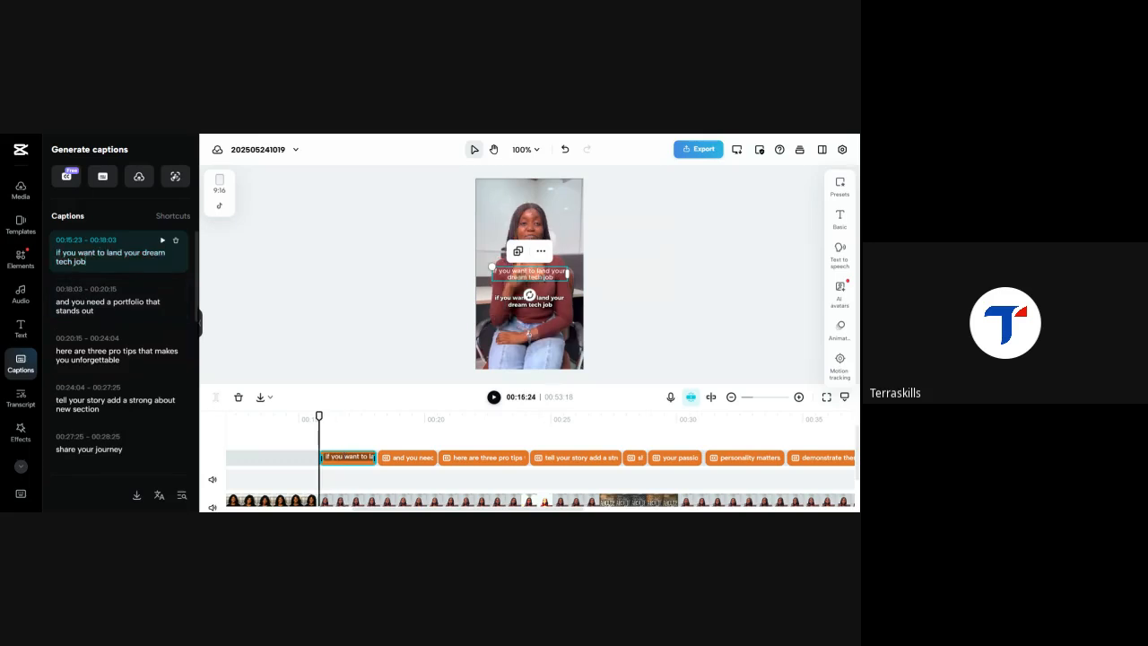
left_click(541, 252)
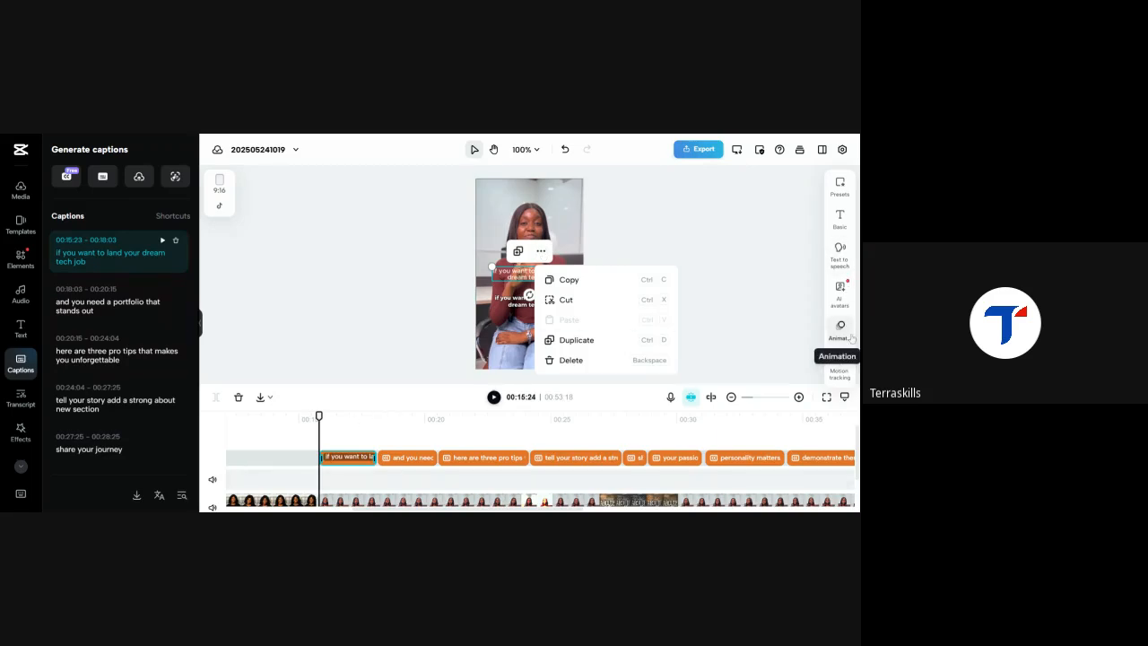
left_click(844, 199)
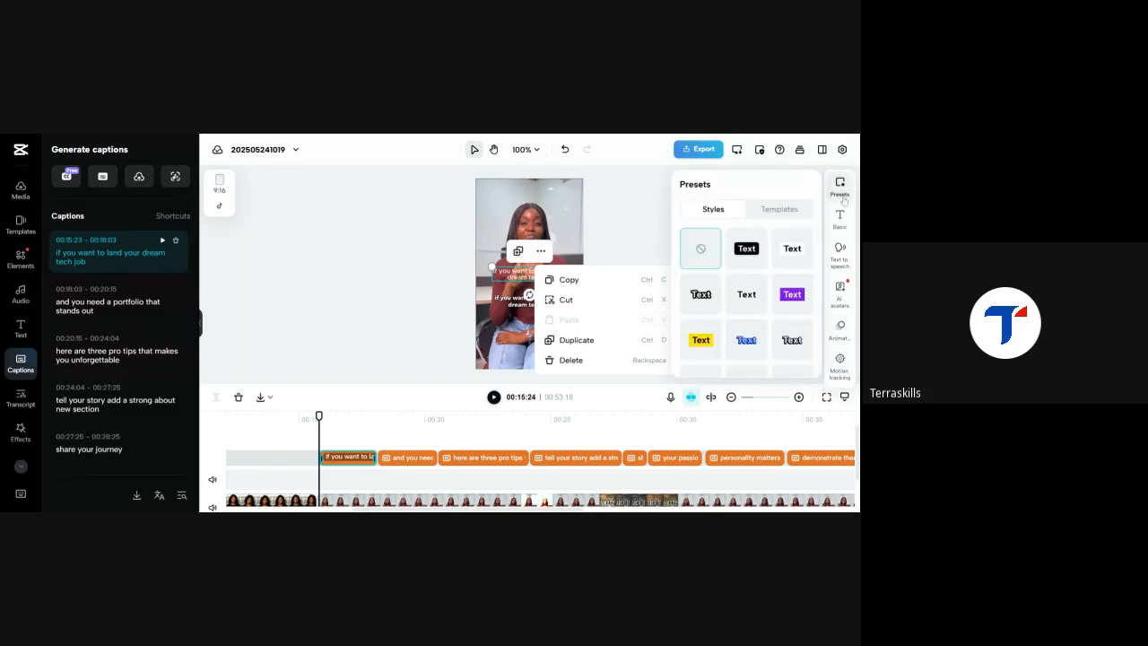
left_click(840, 223)
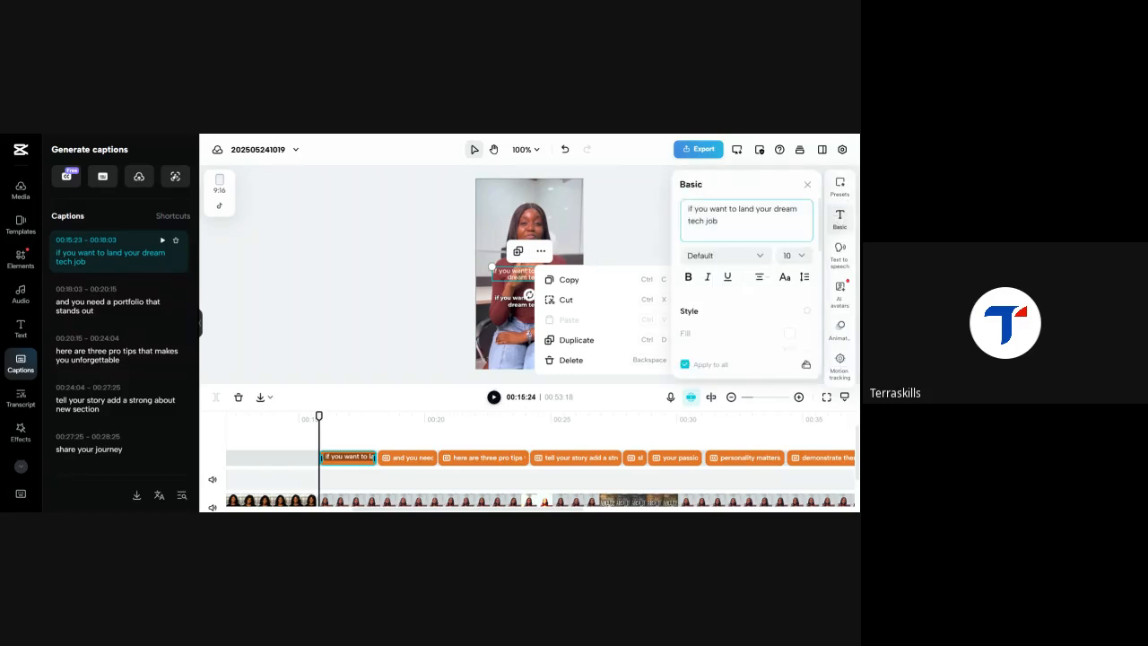
left_click(601, 257)
left_click(550, 277)
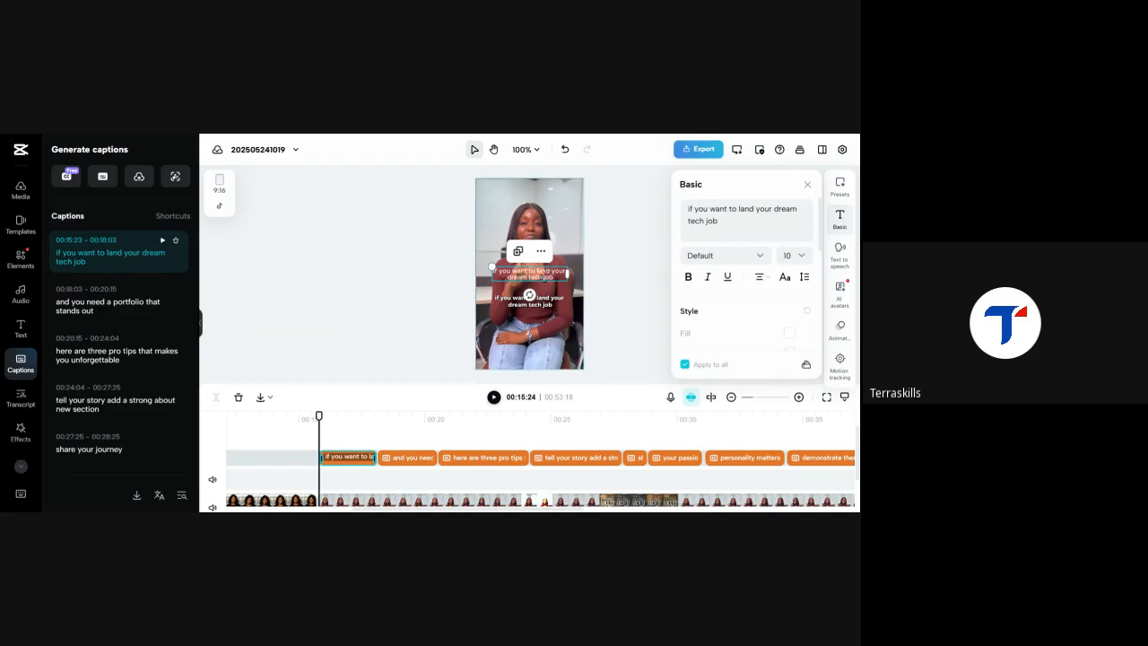
left_click(763, 258)
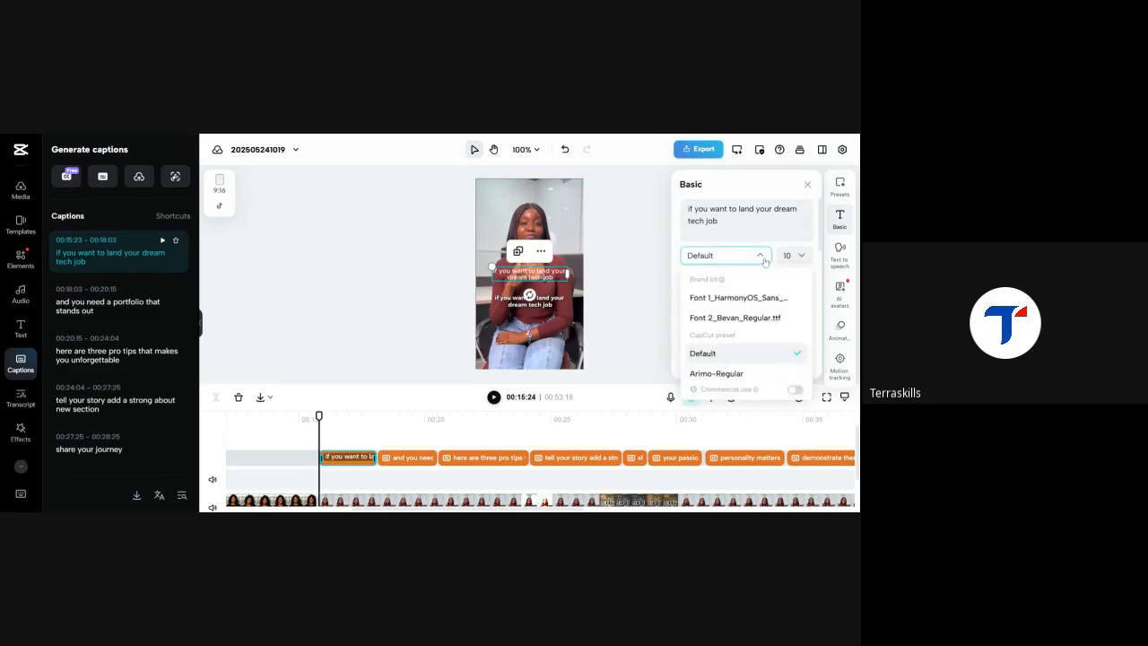
left_click(738, 305)
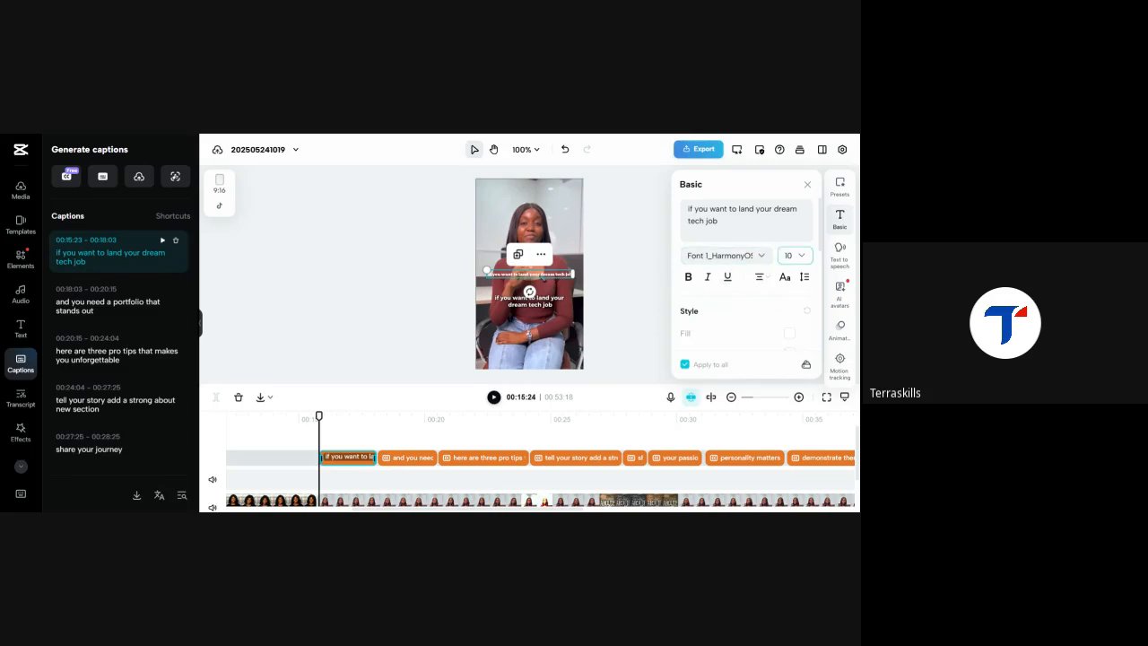
- Set the caption font size to 16
left_click(789, 254)
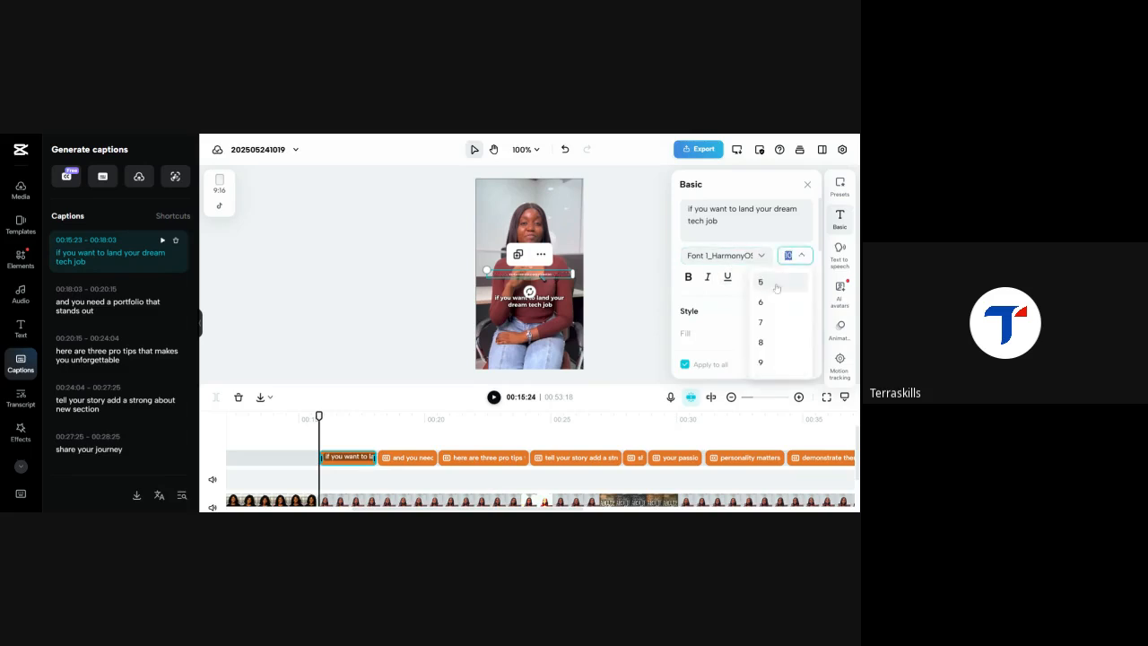
scroll(771, 363, "down", 1)
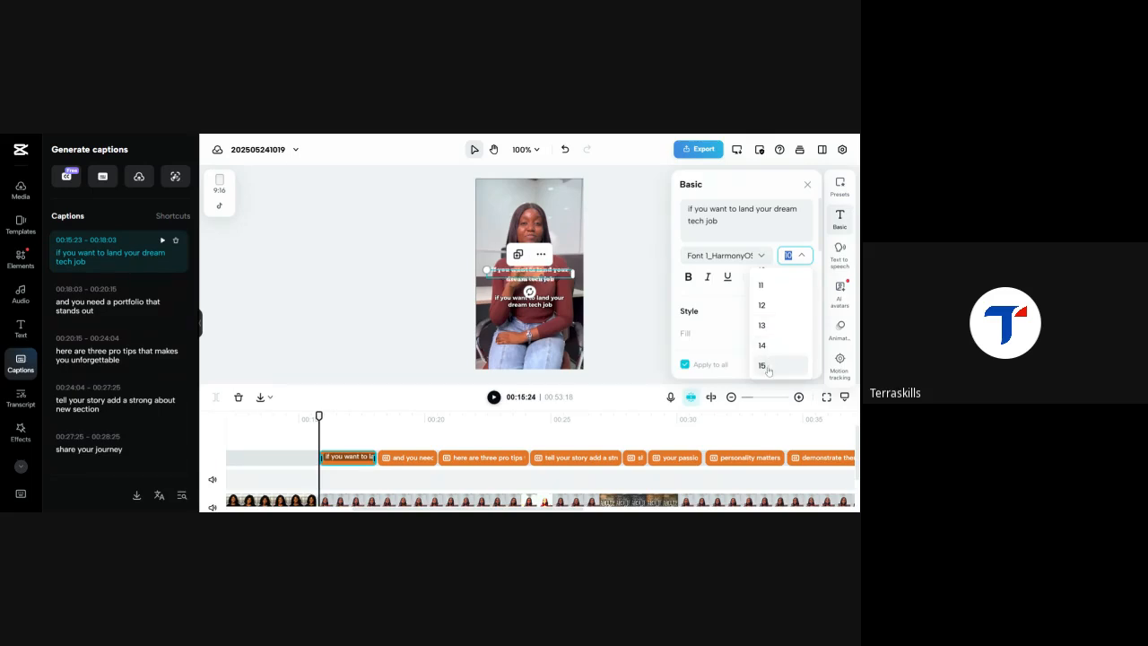
scroll(766, 341, "down", 3)
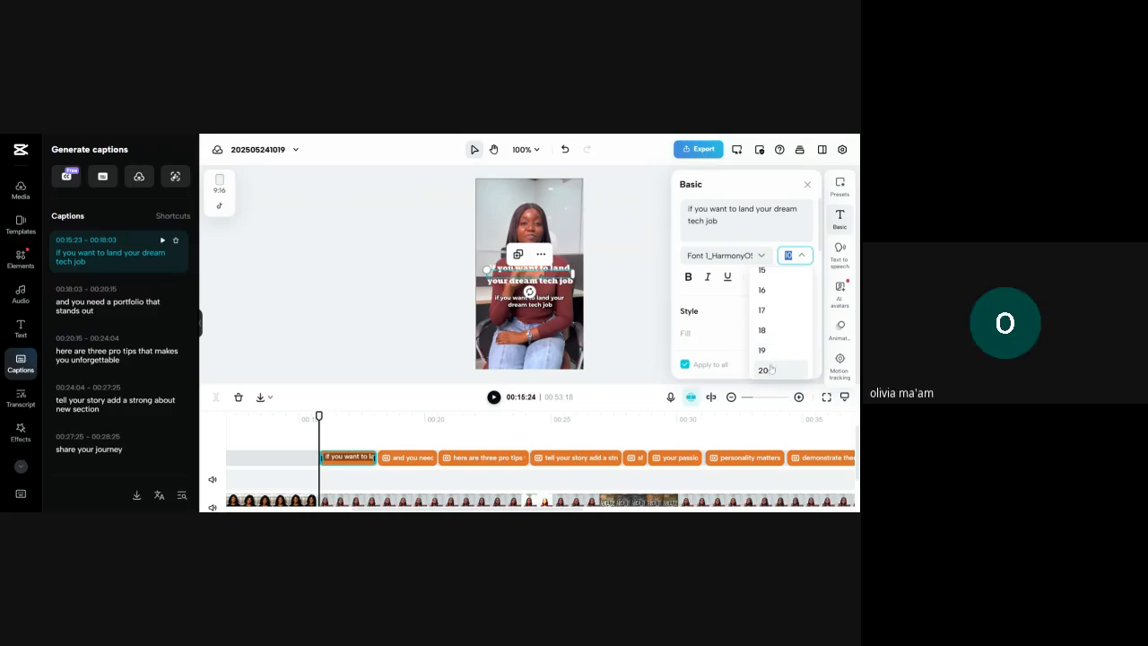
left_click(767, 290)
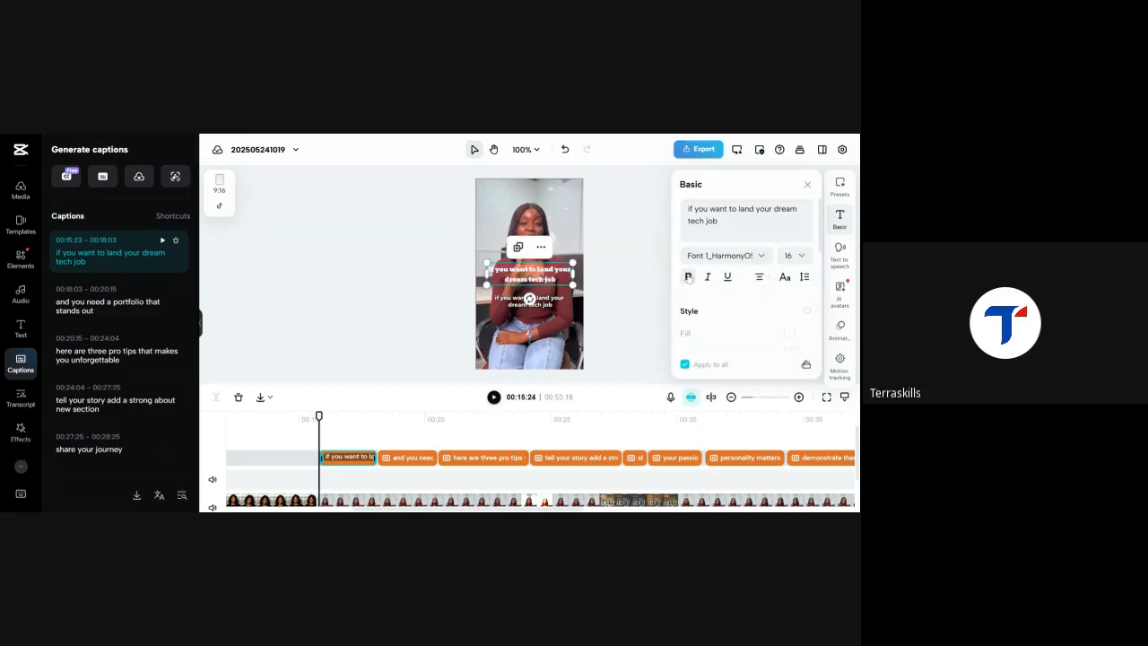
scroll(517, 253, "up", 7)
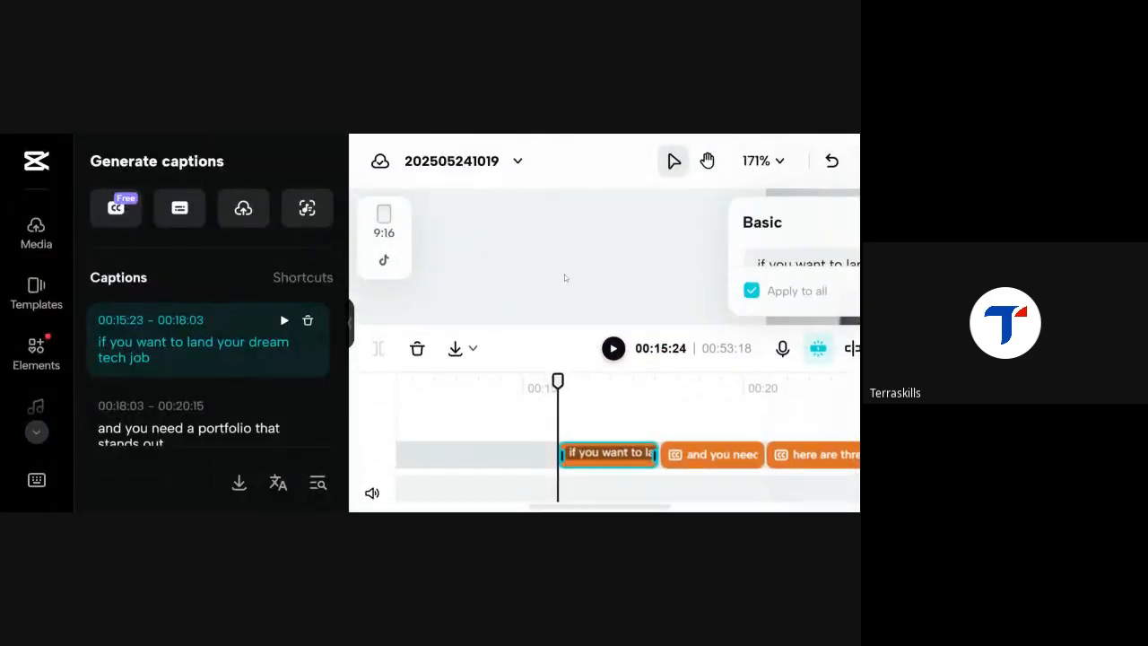
scroll(564, 277, "down", 6)
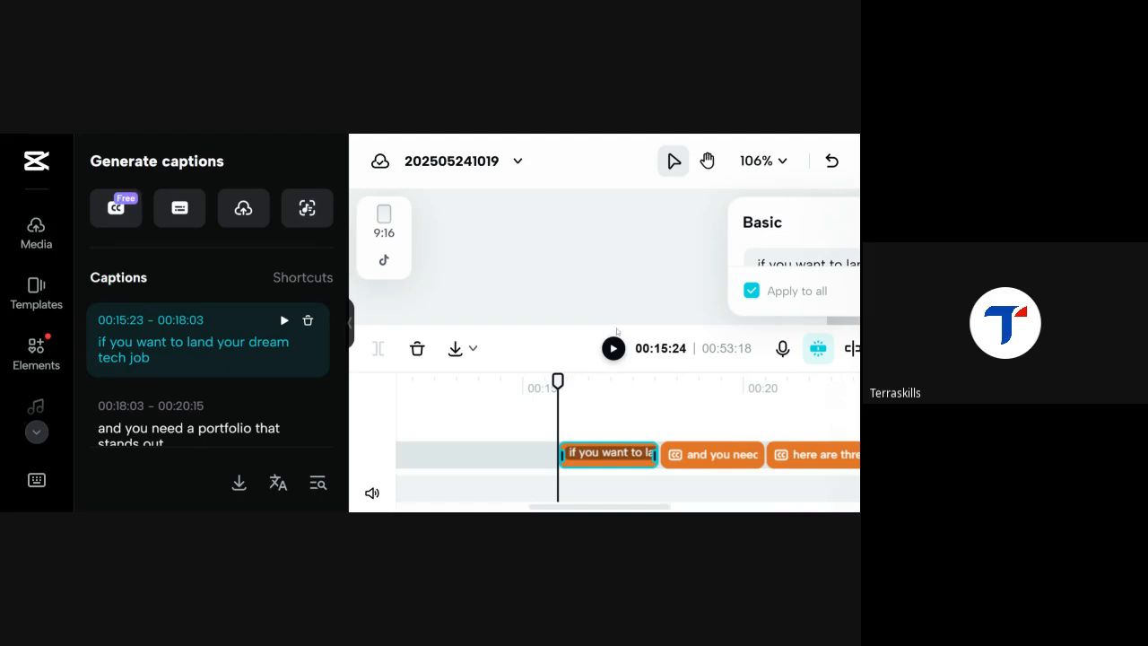
scroll(607, 244, "down", 2)
left_click(761, 161)
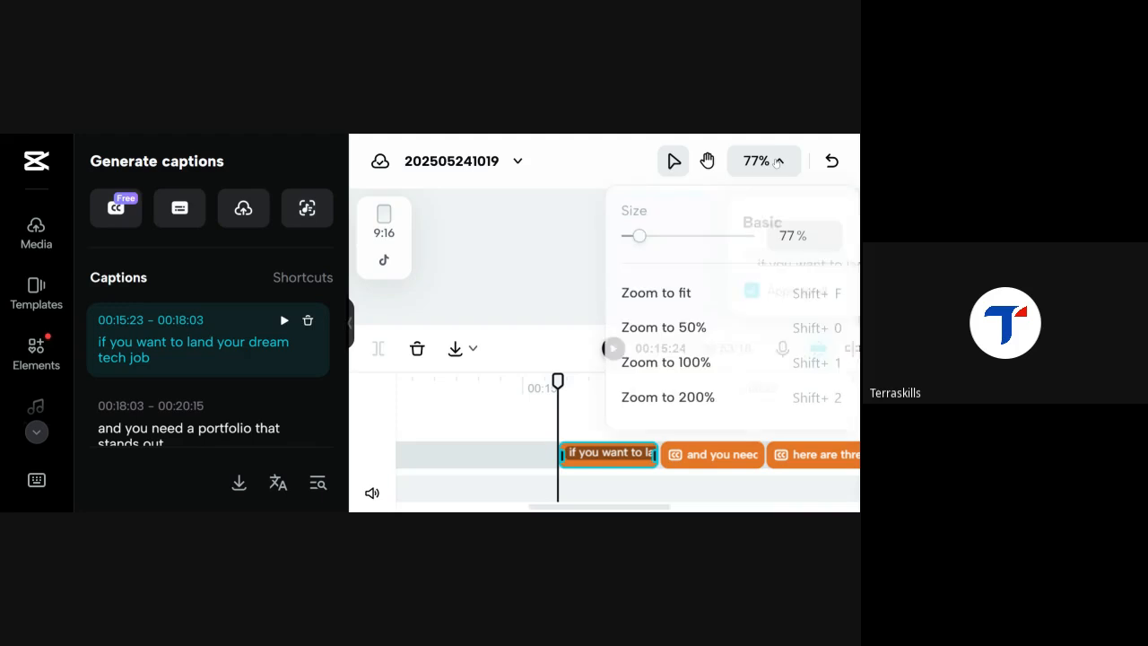
left_click(658, 296)
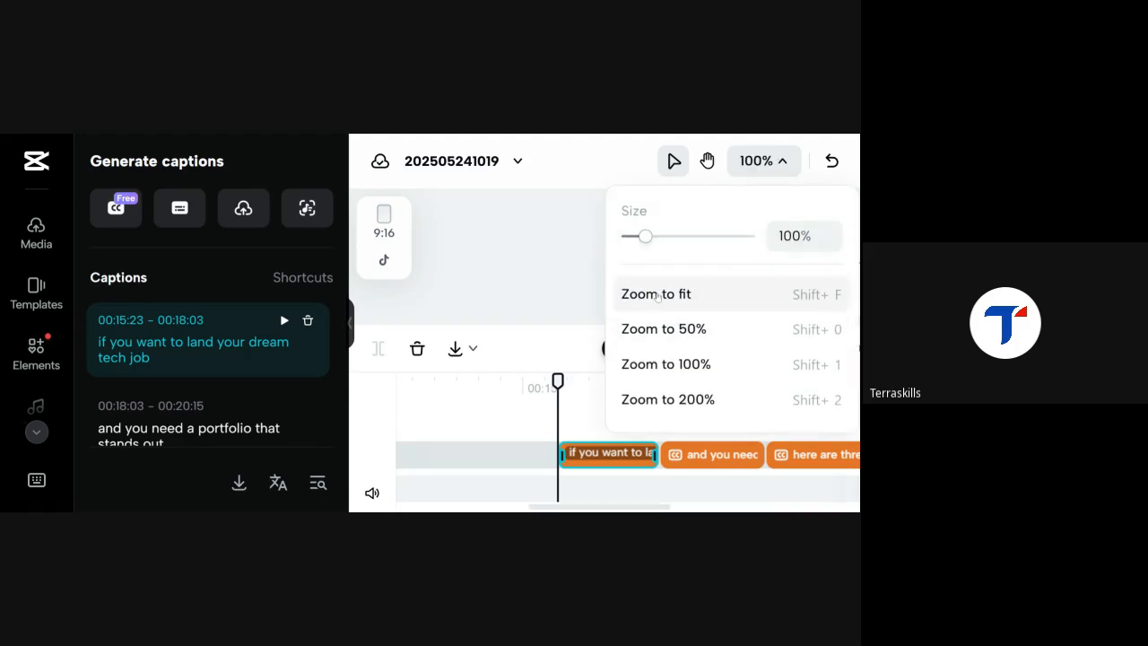
left_click(536, 264)
scroll(537, 264, "down", 3)
scroll(537, 264, "up", 1)
scroll(506, 422, "right", 5)
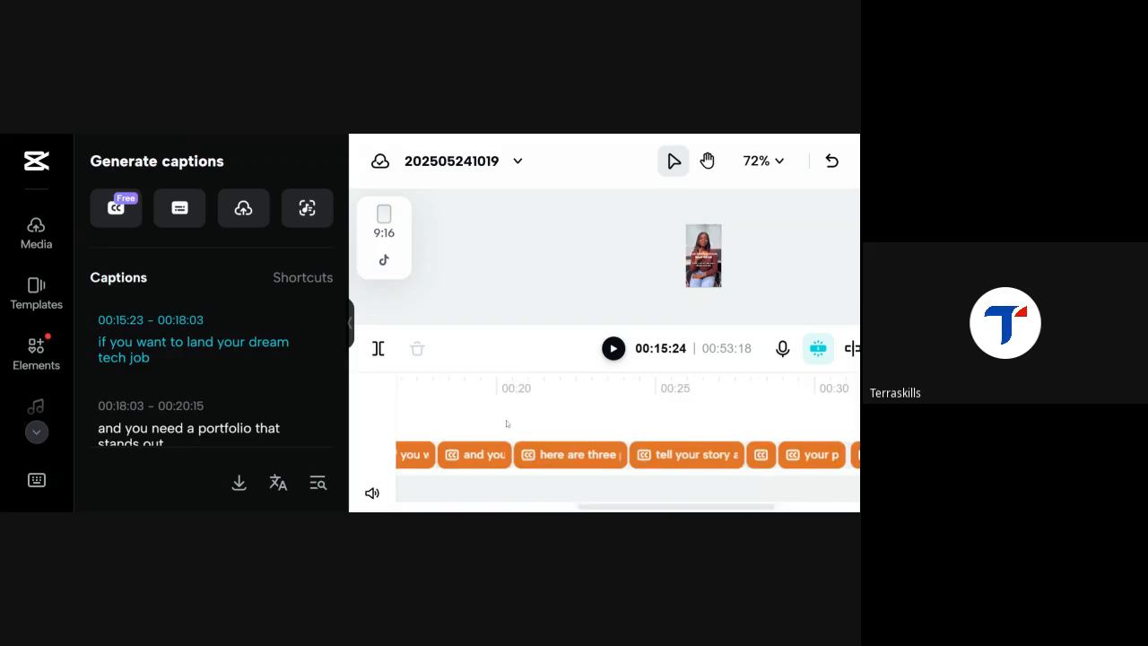
scroll(506, 422, "right", 3)
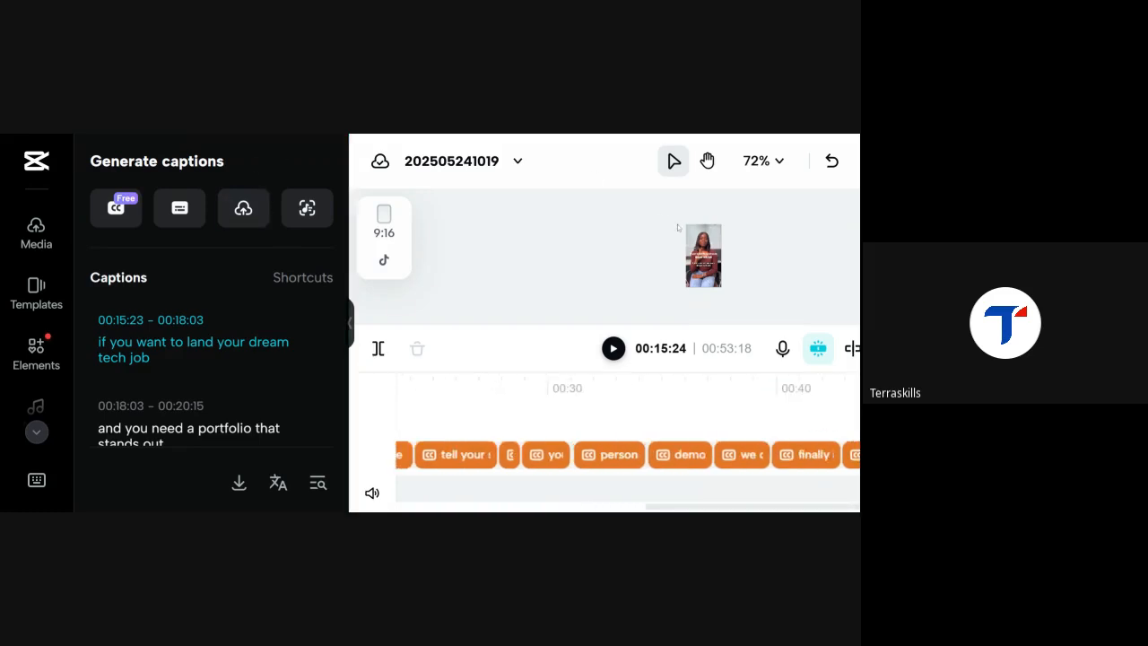
scroll(680, 228, "down", 3)
scroll(785, 235, "up", 4)
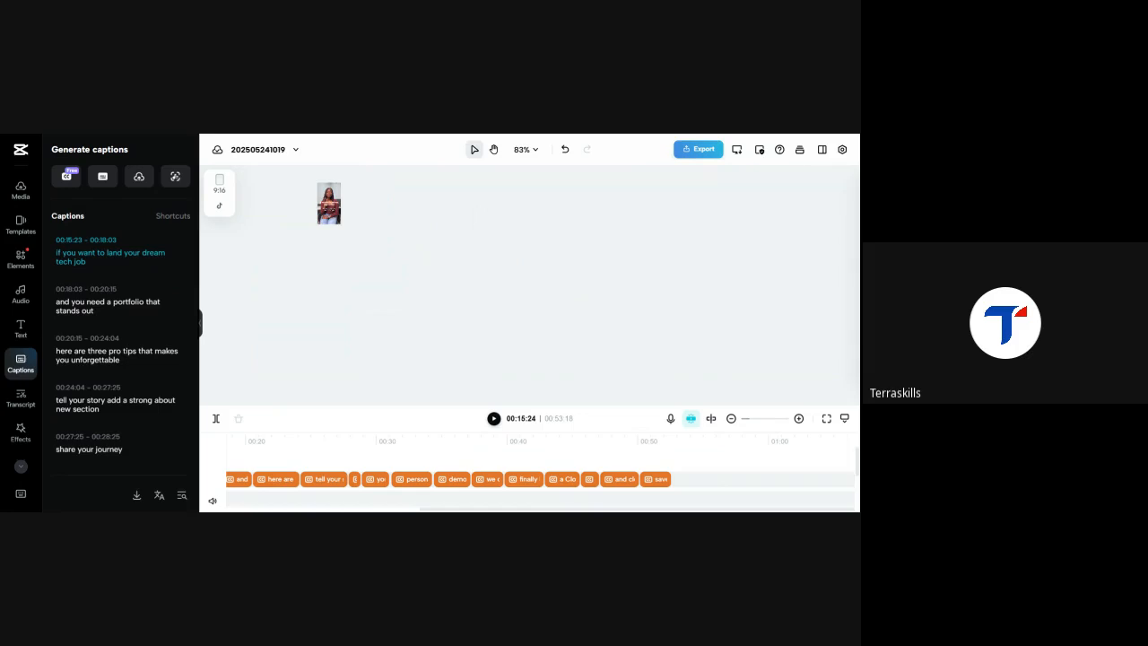
- Enlarge the preview, bring the captioned video frame into central view, and select the first generated caption on it
scroll(372, 248, "up", 2)
scroll(372, 248, "up", 8)
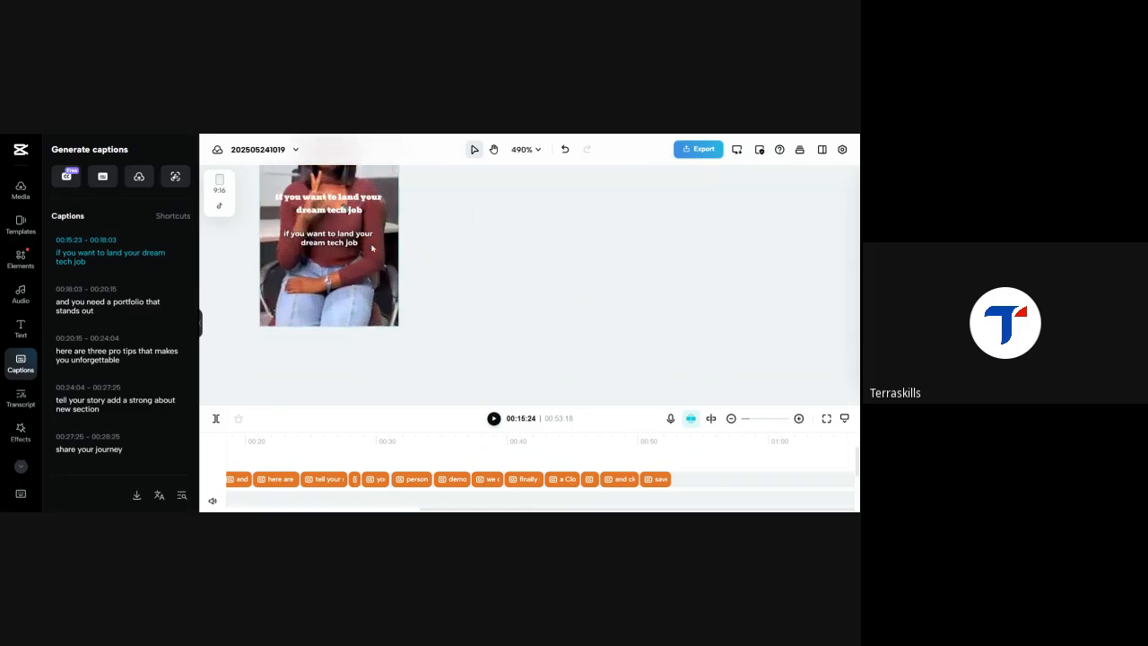
scroll(441, 258, "down", 1)
scroll(441, 258, "up", 3)
scroll(441, 258, "down", 3)
scroll(442, 258, "up", 2)
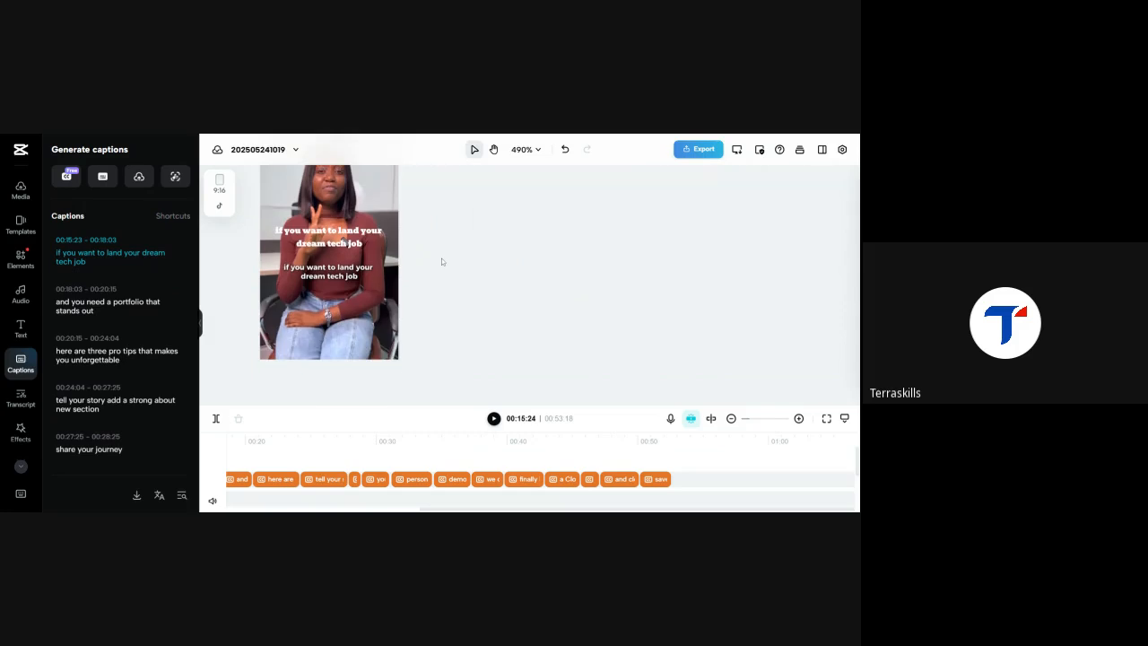
scroll(441, 258, "left", 4)
scroll(441, 261, "left", 2)
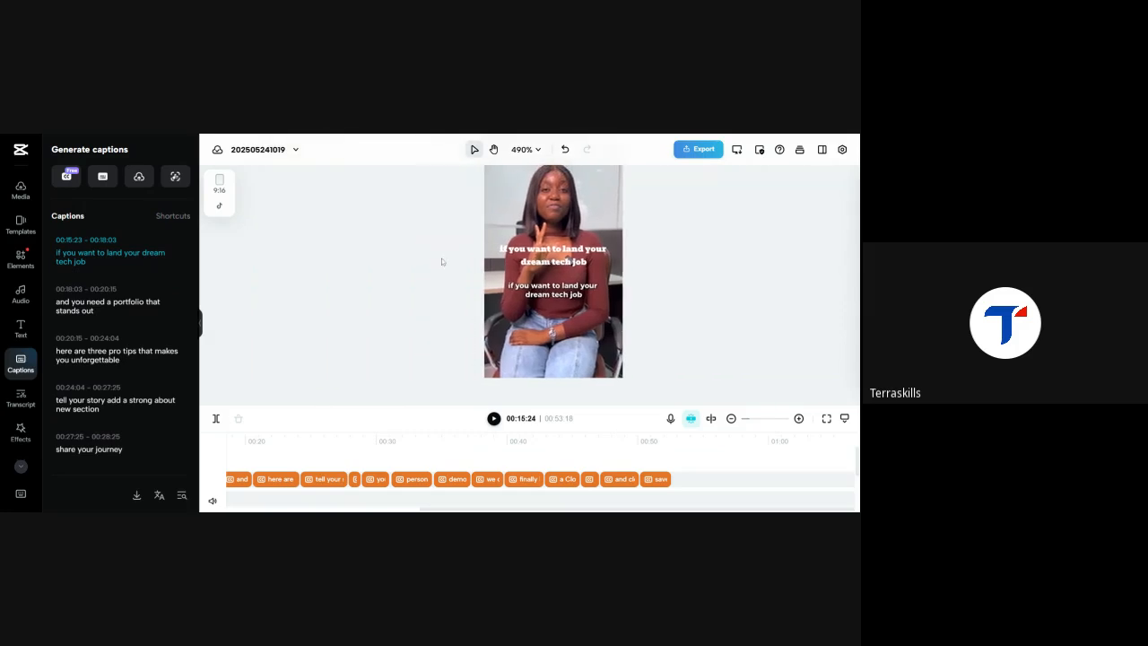
scroll(441, 261, "up", 2)
scroll(442, 261, "down", 1)
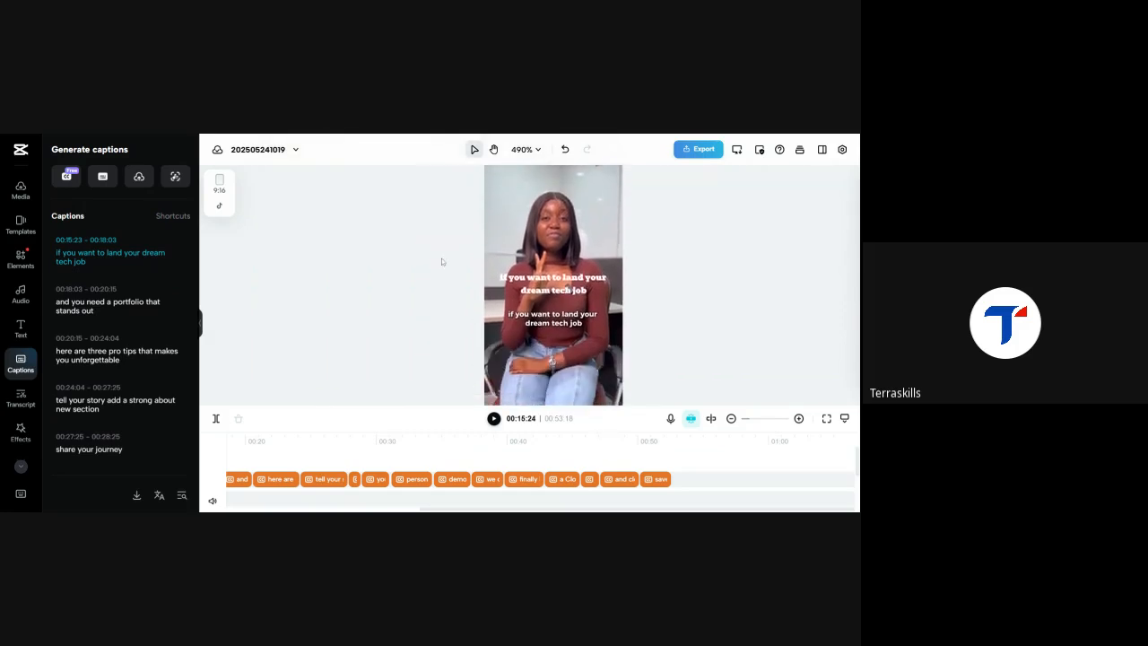
left_click(554, 274)
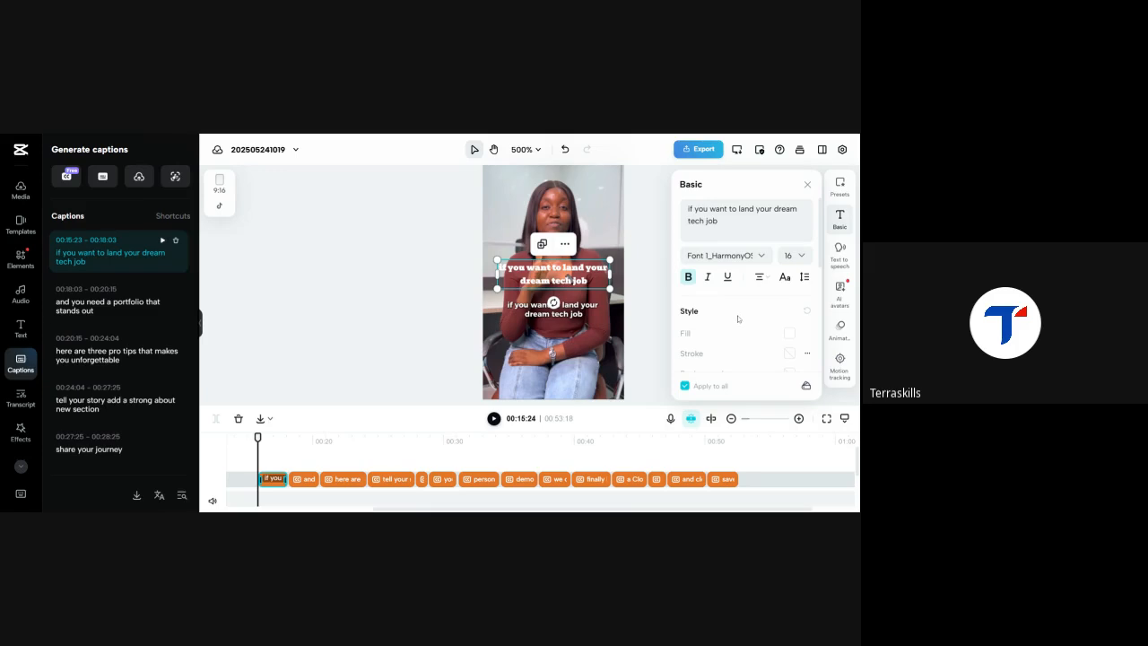
- Try orange, dark blue and other fill colours on the caption text, ending with white
left_click(790, 339)
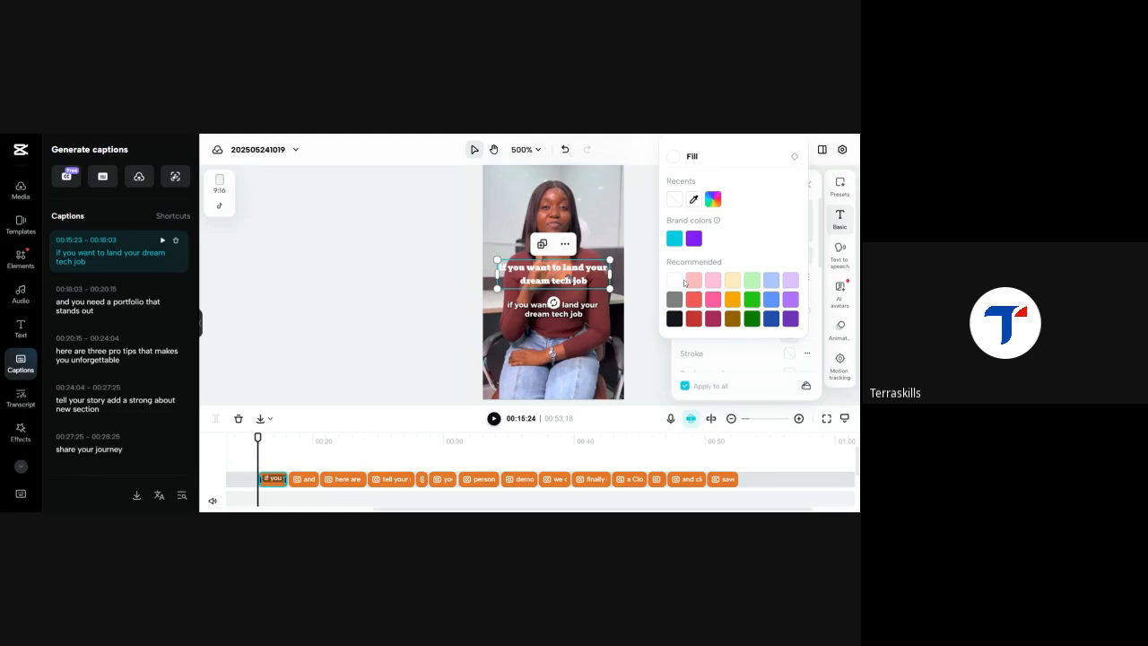
left_click(713, 302)
left_click(733, 303)
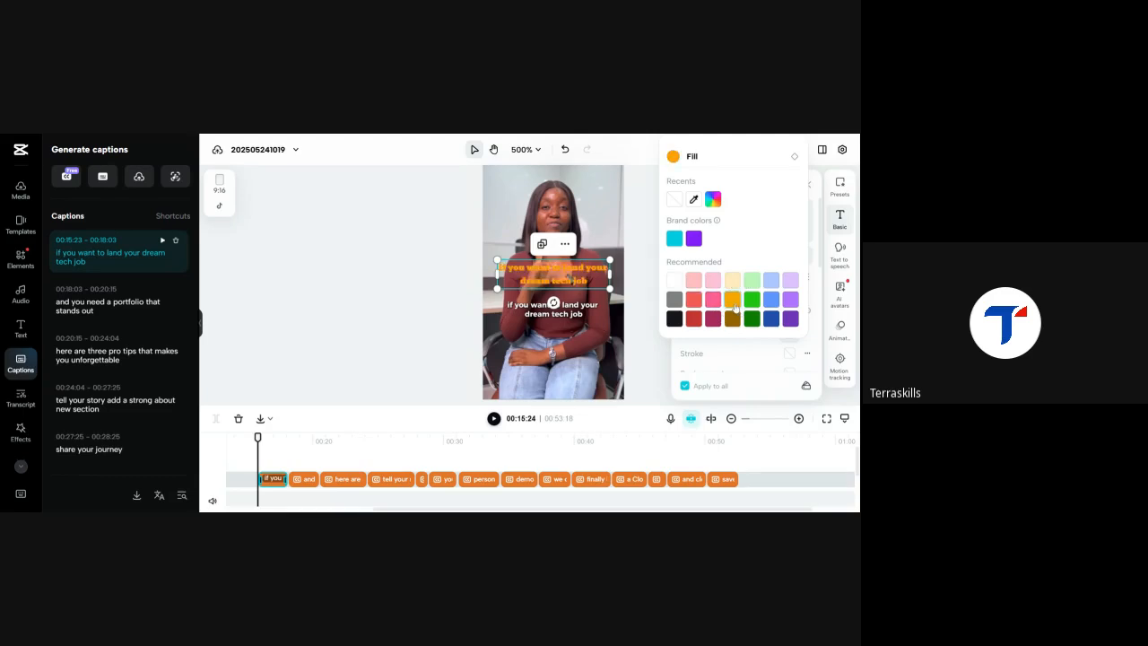
left_click(772, 318)
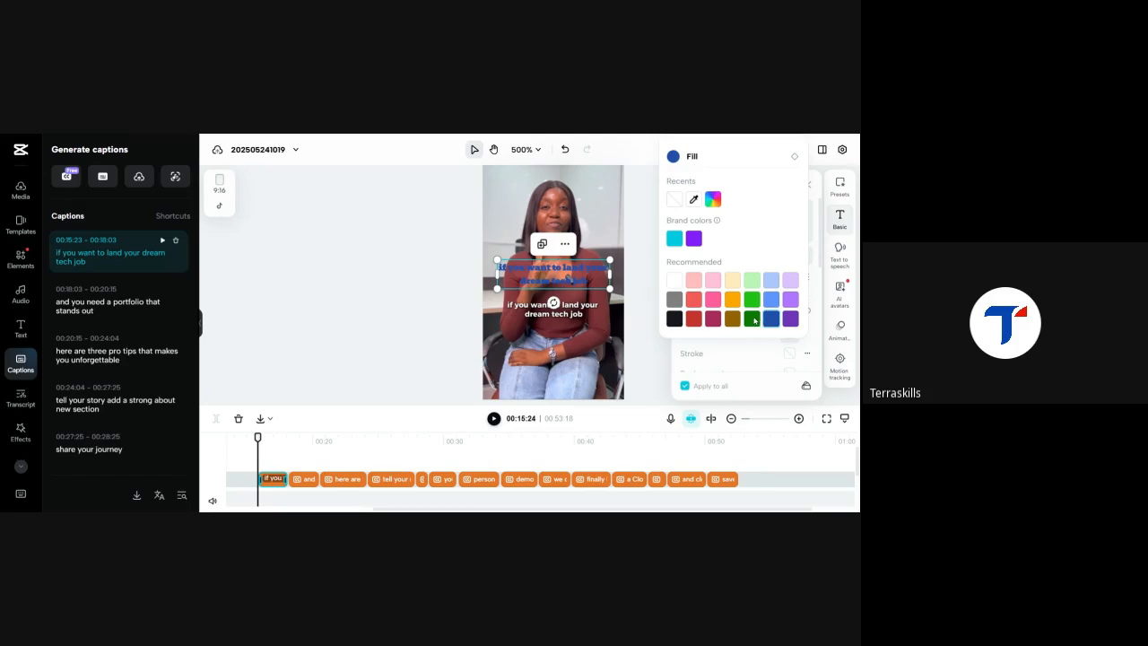
left_click(733, 319)
left_click(713, 321)
left_click(671, 281)
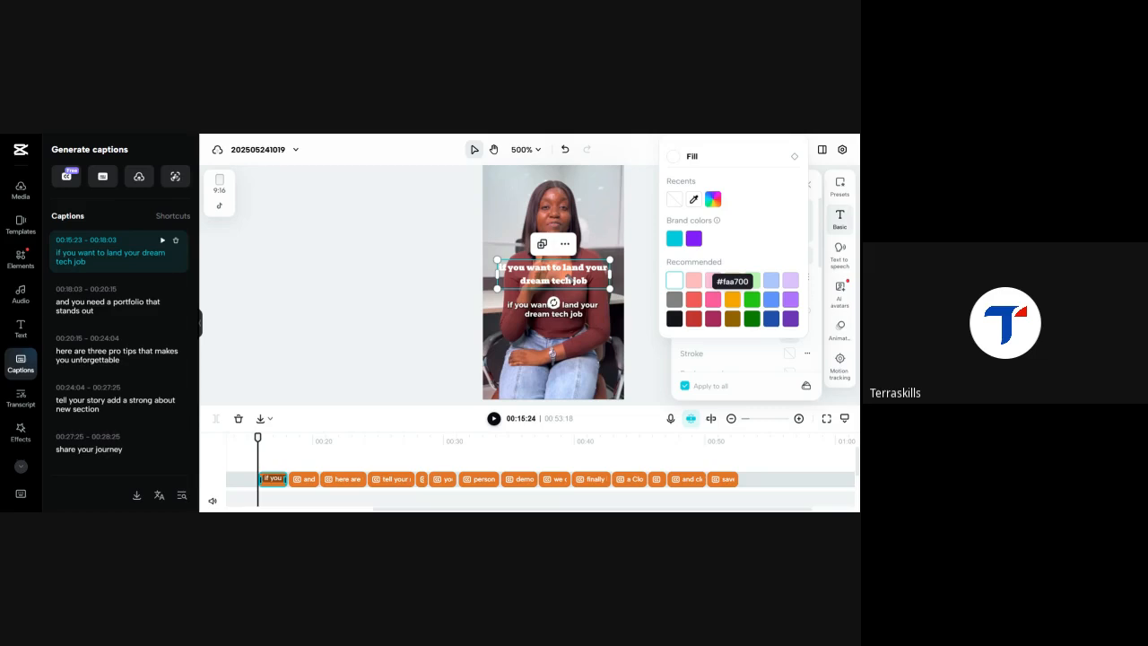
left_click(732, 299)
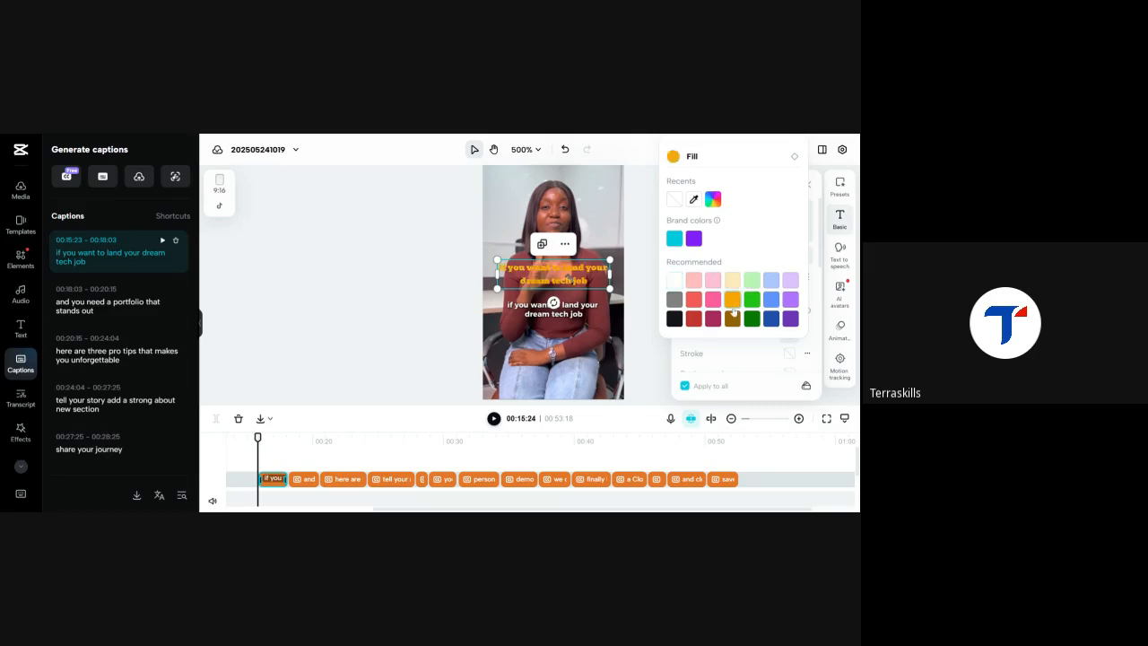
left_click(674, 281)
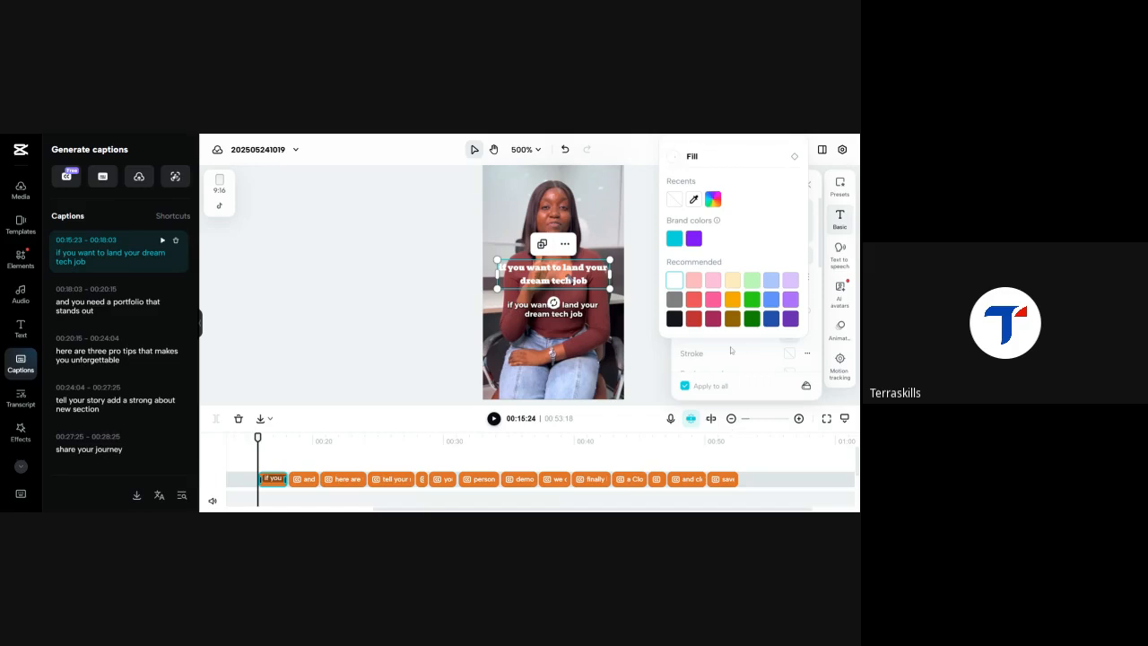
left_click(730, 347)
- Give the caption text a black stroke at size 40
scroll(735, 319, "down", 3)
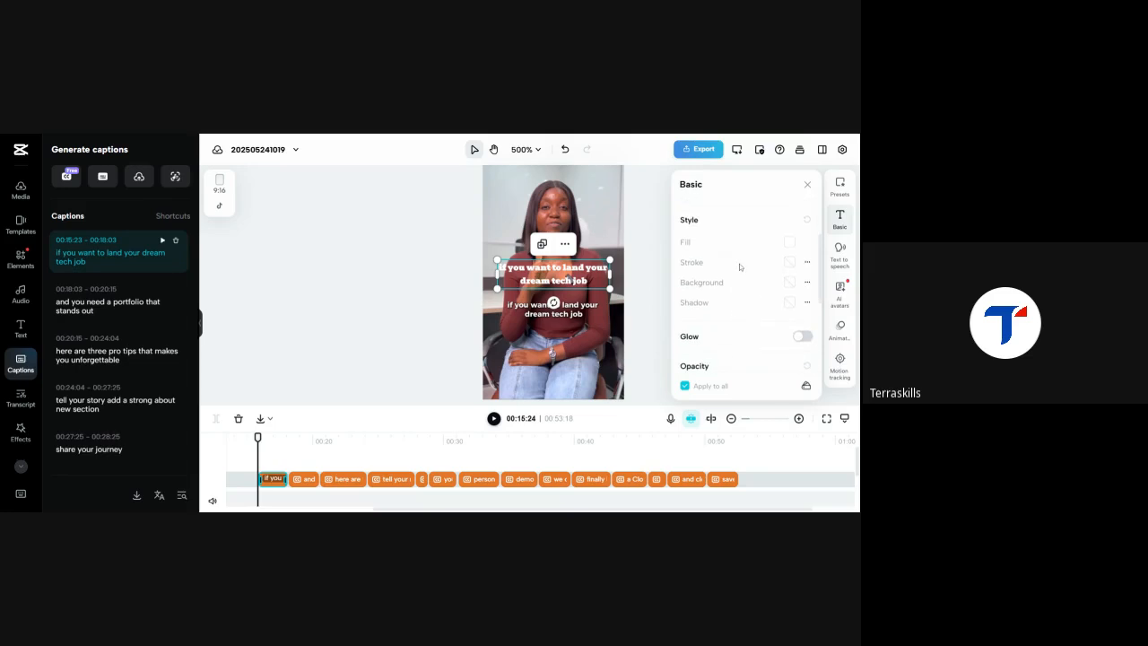
left_click(794, 267)
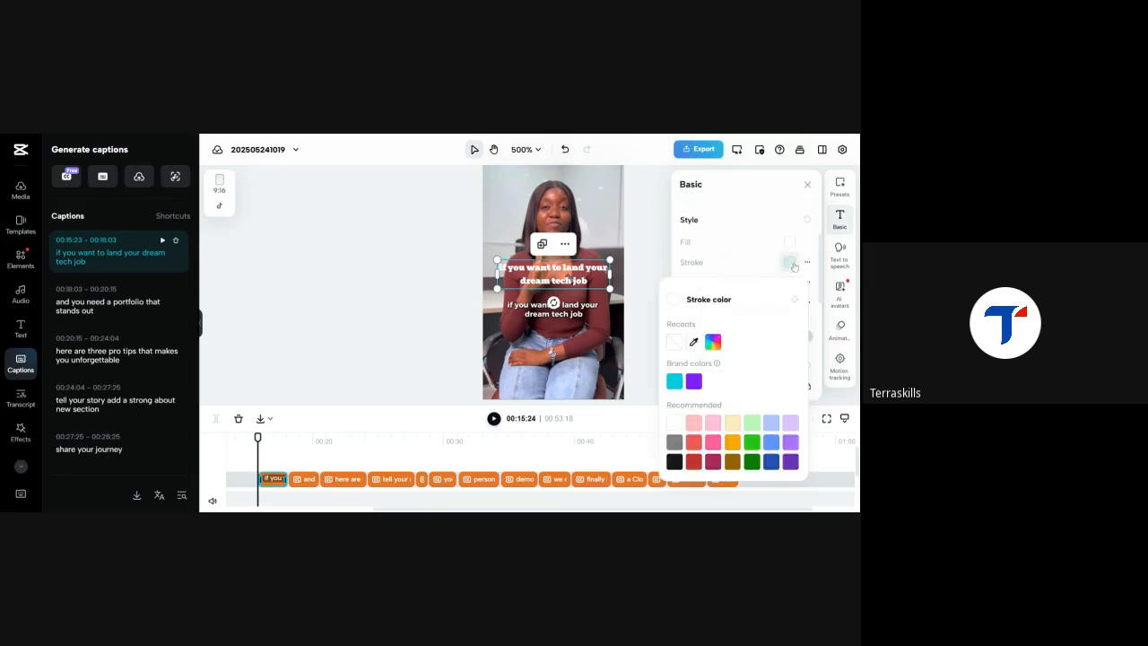
left_click(675, 461)
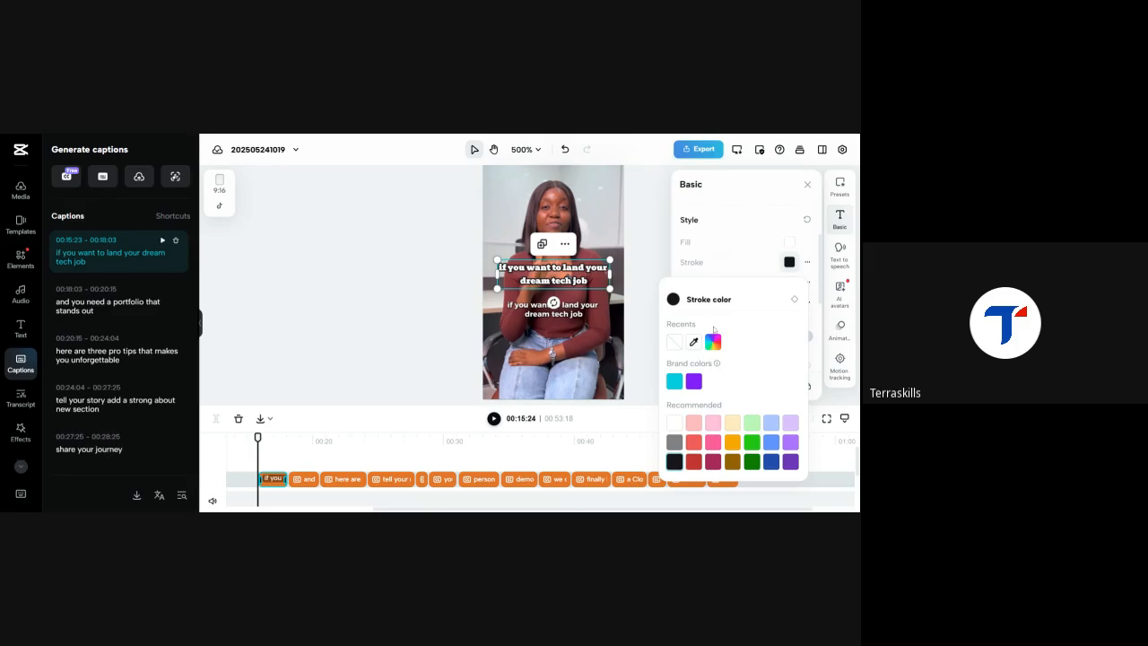
left_click(813, 319)
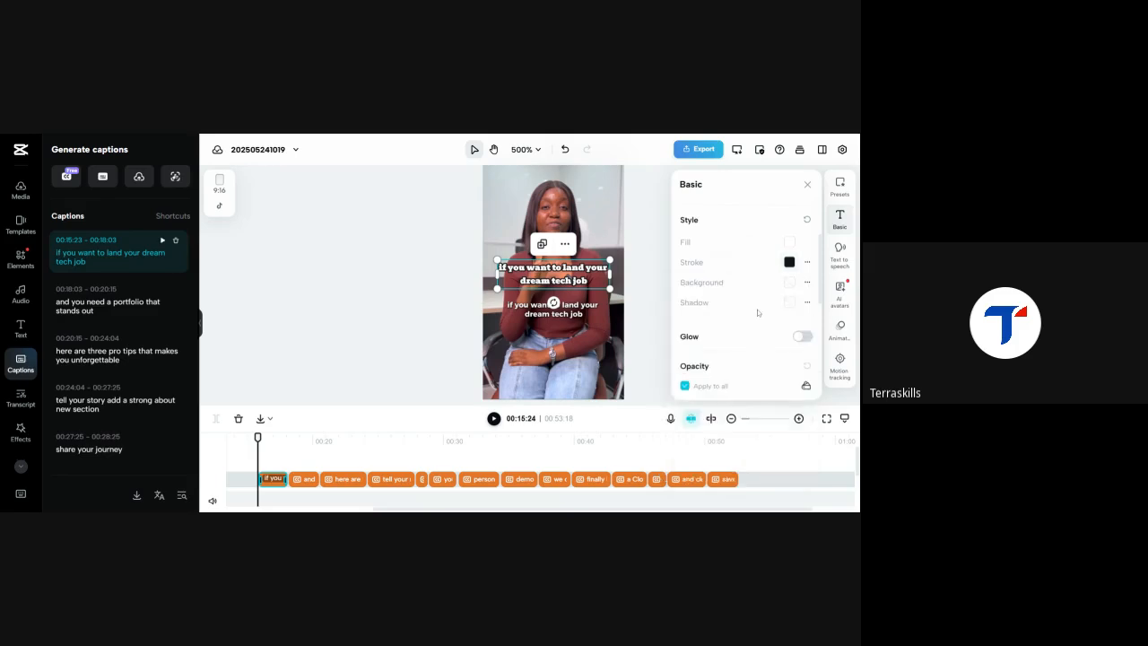
left_click(808, 263)
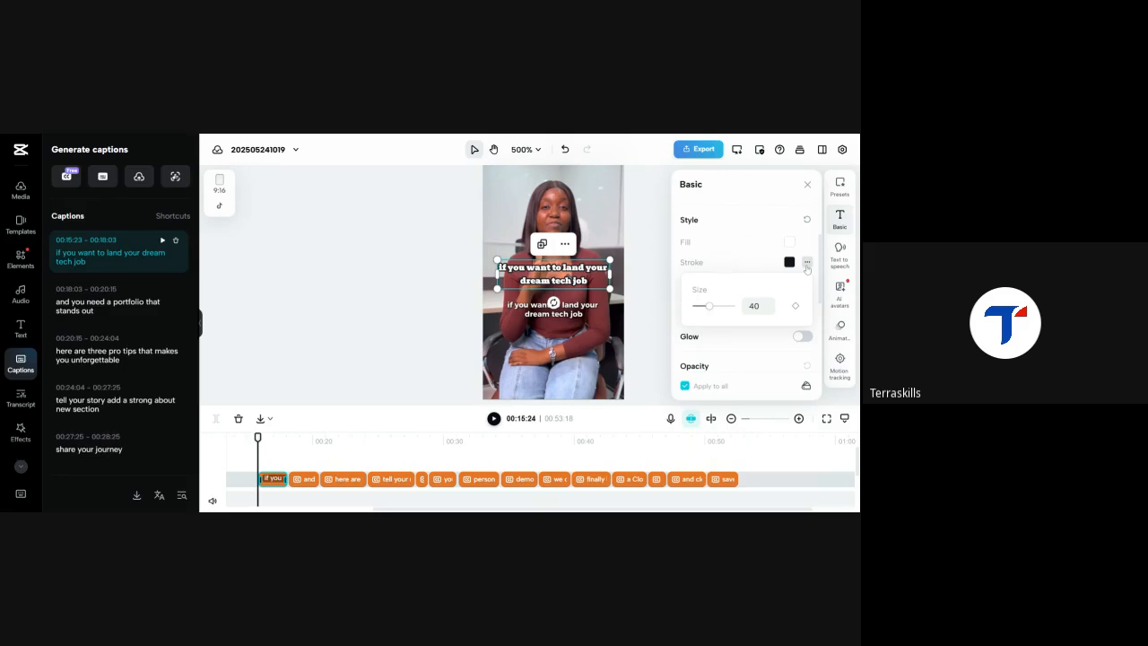
mouse_move(709, 306)
left_mouse_down()
mouse_move(741, 308)
mouse_move(680, 307)
mouse_move(736, 305)
mouse_move(710, 308)
left_mouse_up()
left_click_drag(712, 311, 711, 311)
- Add a black shadow to the caption text
scroll(727, 261, "down", 2)
scroll(724, 256, "up", 1)
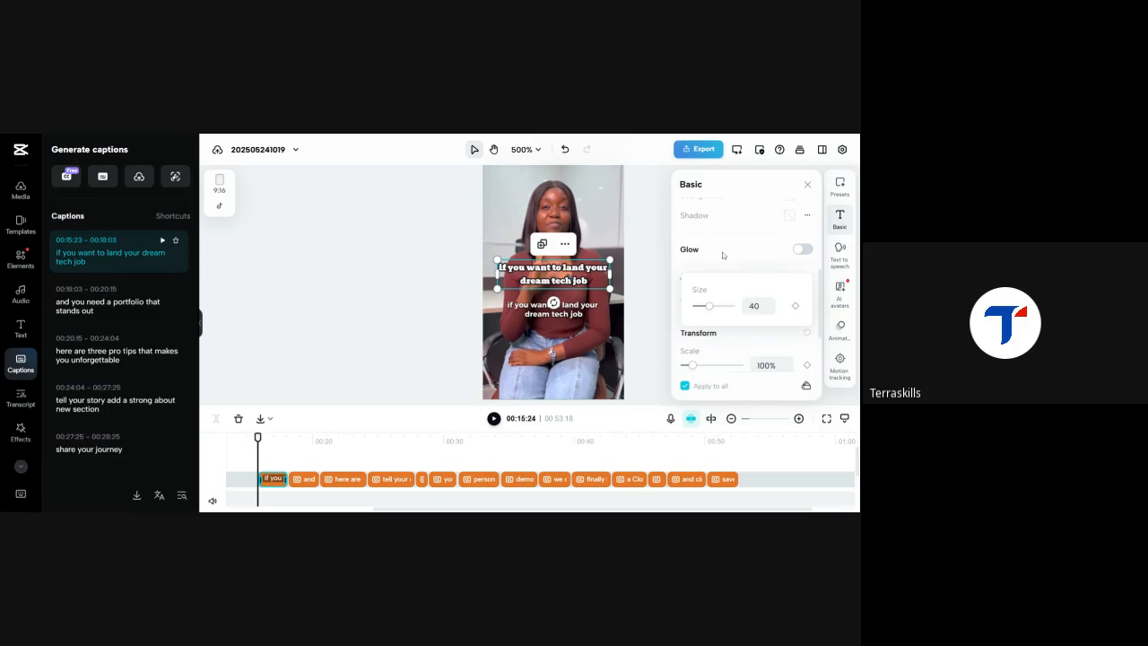
left_click(789, 217)
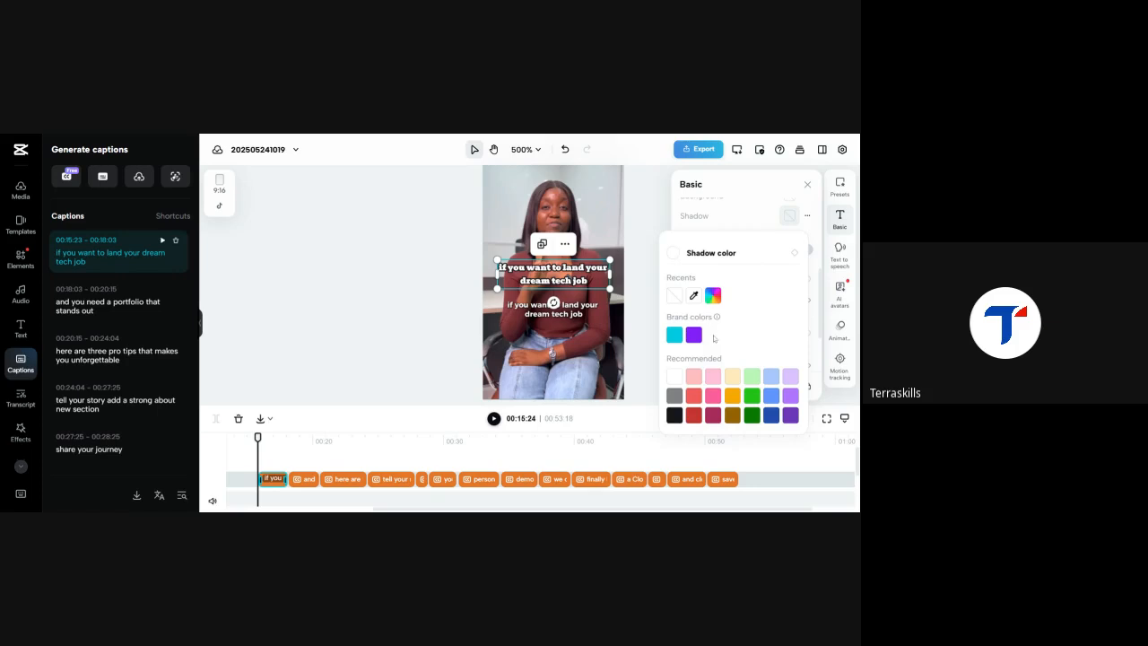
left_click(675, 415)
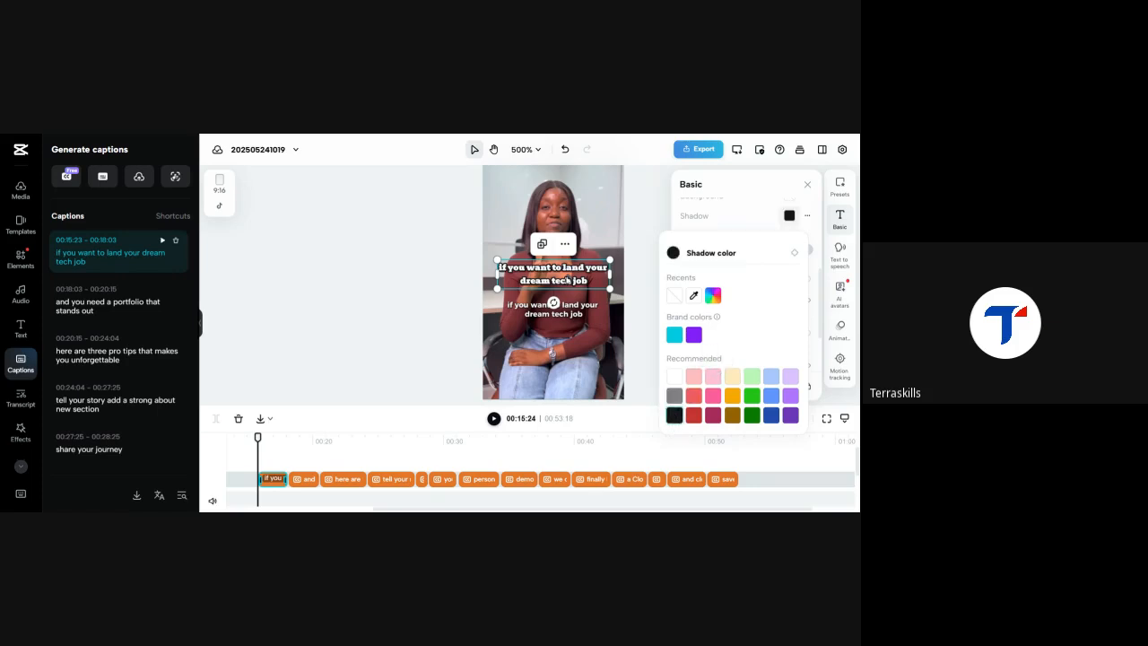
left_click(814, 264)
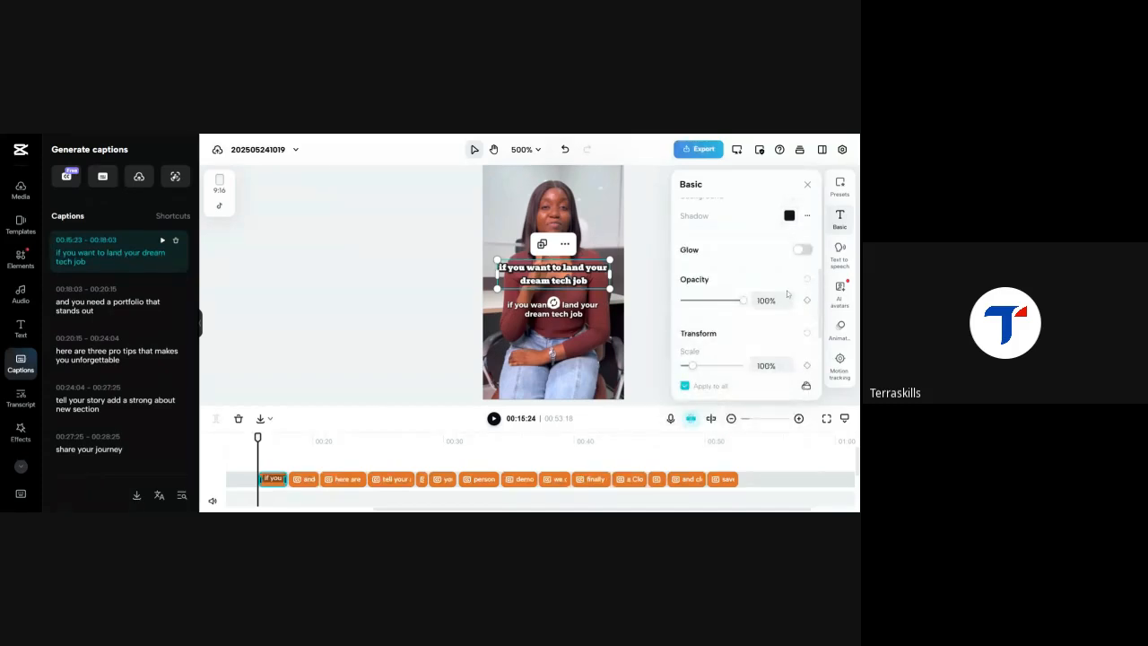
- Set the caption shadow's opacity to 10% and its blur to 0%
mouse_move(742, 304)
left_mouse_down()
mouse_move(688, 302)
mouse_move(747, 300)
left_mouse_up()
left_click(807, 216)
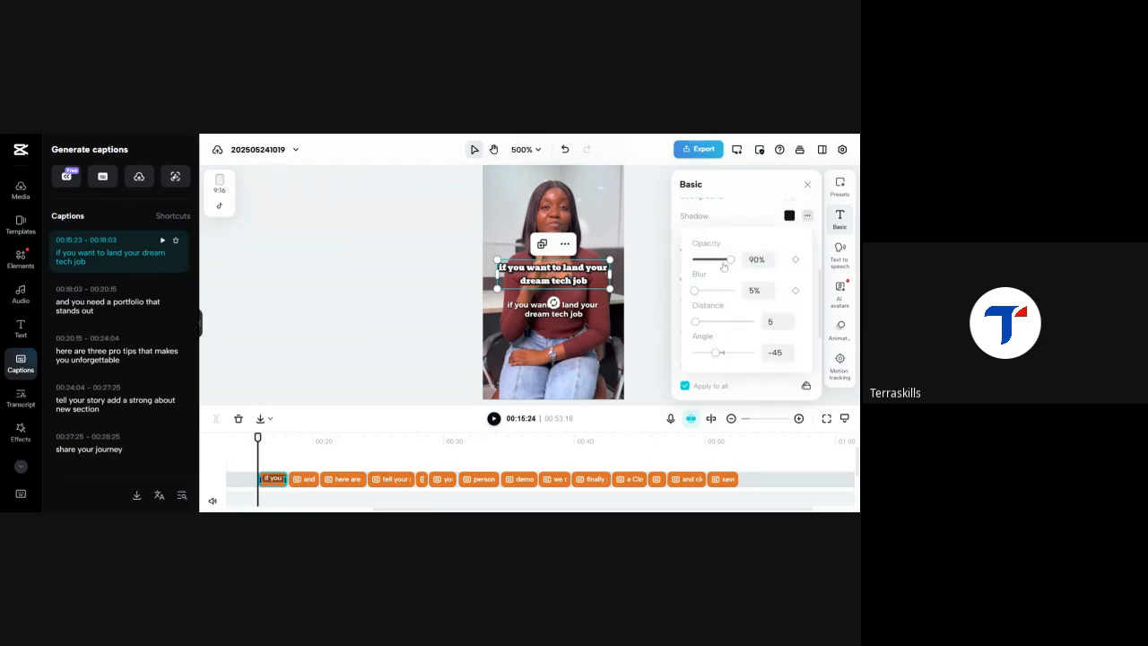
left_click_drag(730, 260, 679, 302)
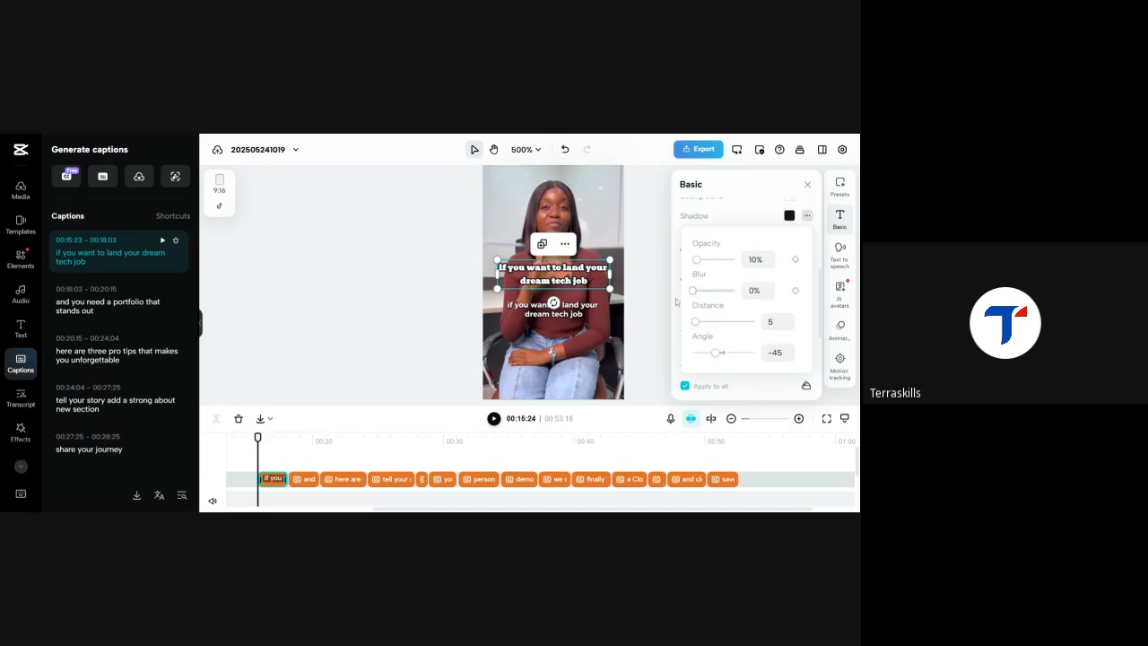
left_click(729, 218)
- Scale the caption text to 86% with the formatting applied to all captions, and close the text settings
scroll(725, 299, "down", 2)
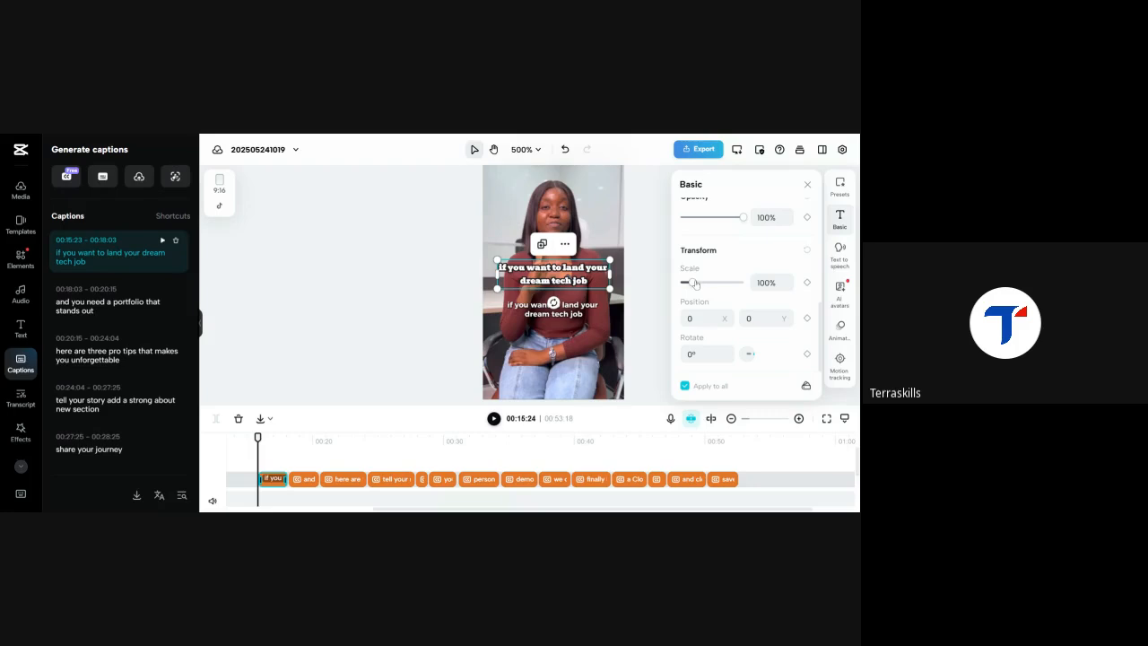
mouse_move(693, 283)
left_mouse_down()
mouse_move(777, 282)
mouse_move(691, 283)
left_mouse_up()
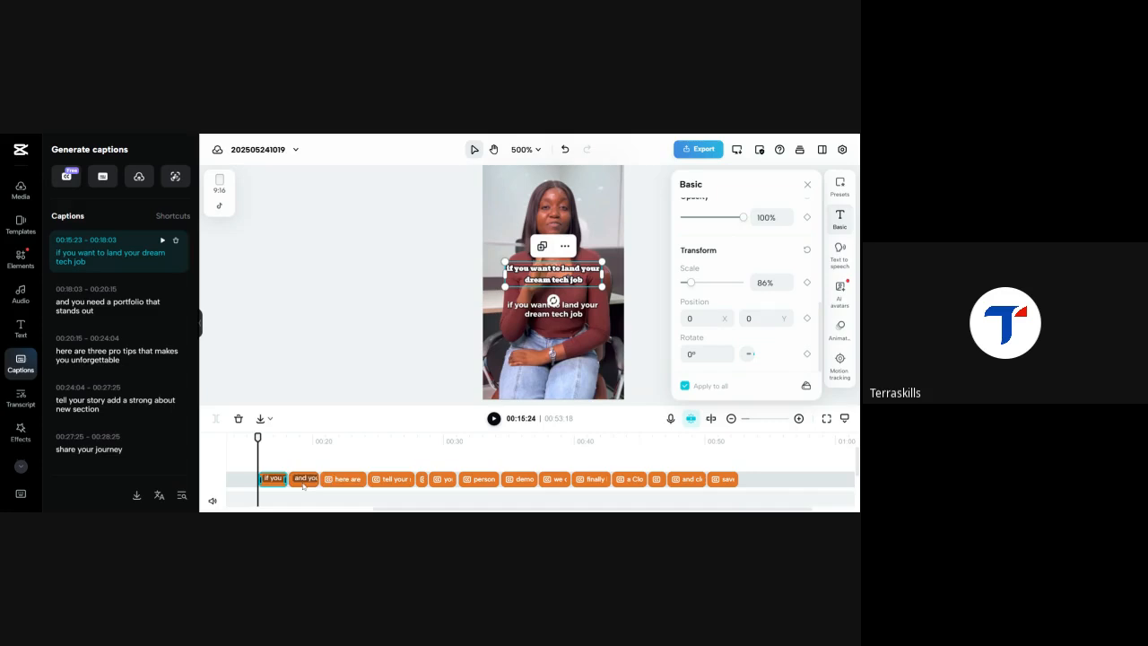
left_click(685, 386)
left_click(686, 386)
left_click(808, 186)
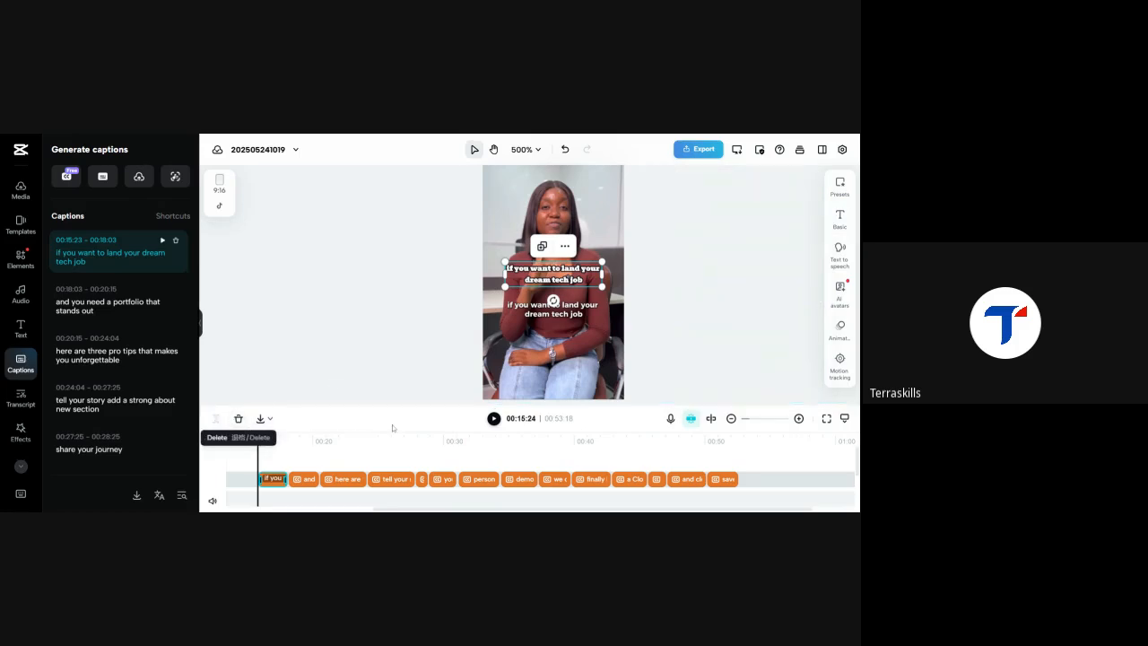
- Play the video from the first caption and replay it from about 00:27:00 to check the styled captions
left_click(494, 419)
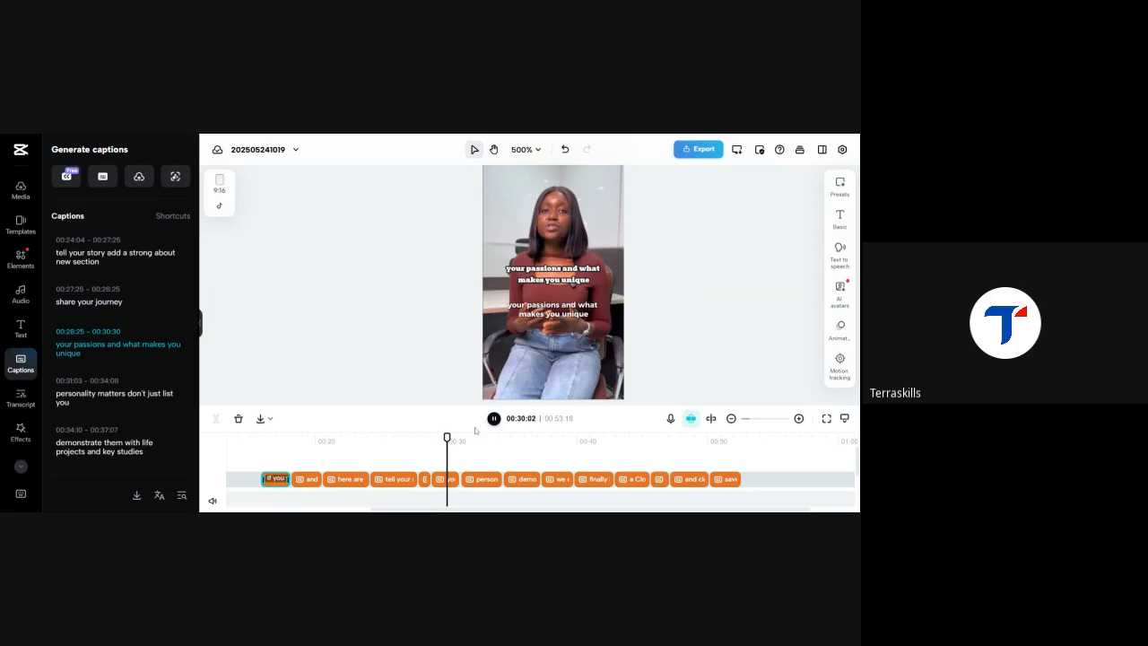
left_click(405, 441)
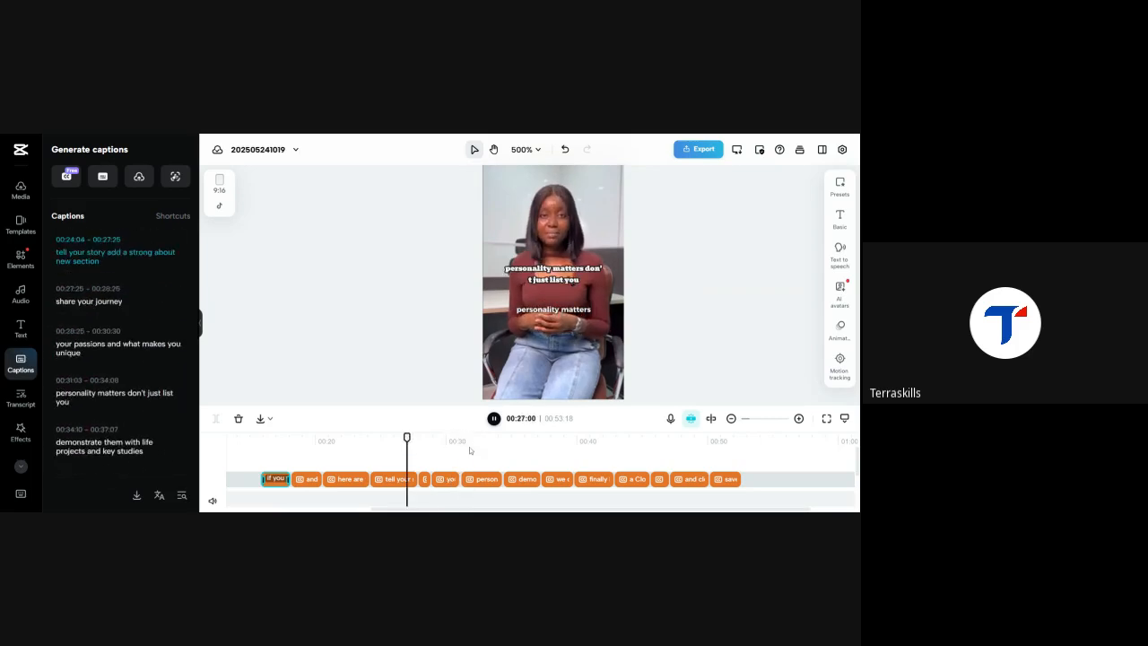
scroll(466, 449, "left", 3)
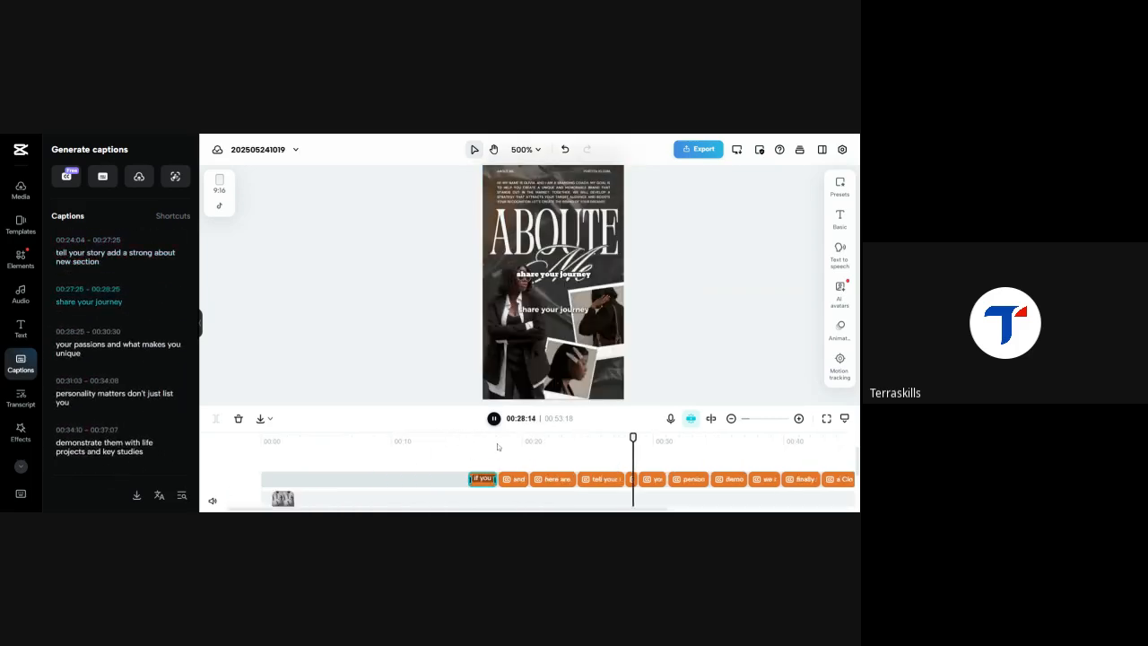
- Add a heading at 00:03:00 over Sample video.mp4 that reads "How to Edit on Capccut"
left_click_drag(492, 443, 360, 454)
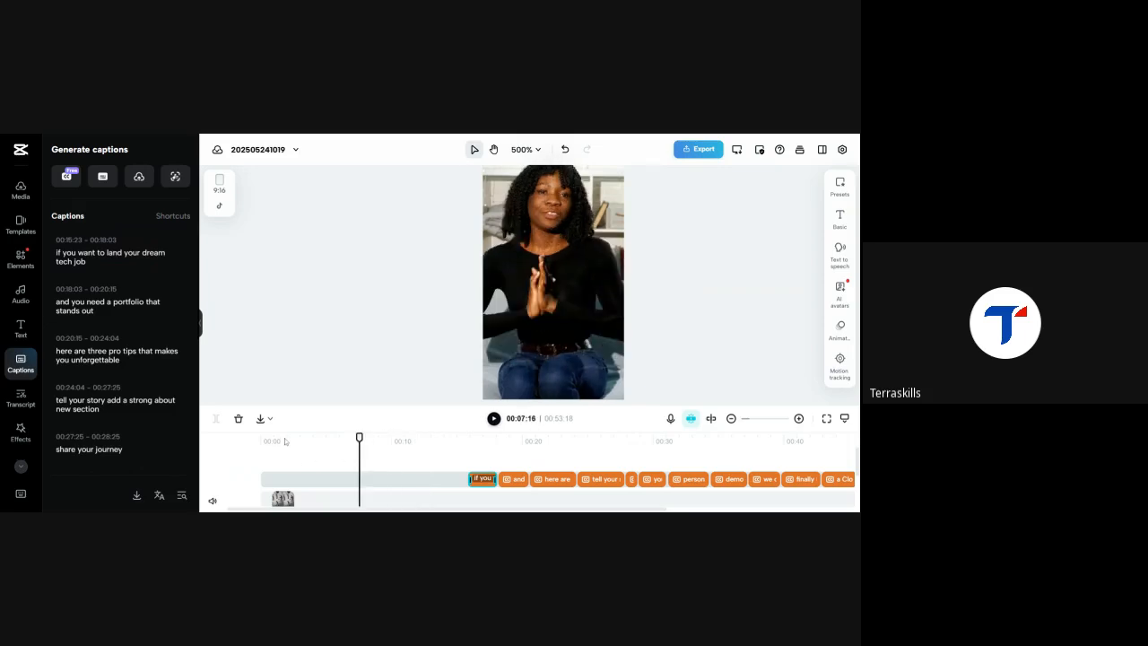
left_click_drag(274, 446, 261, 446)
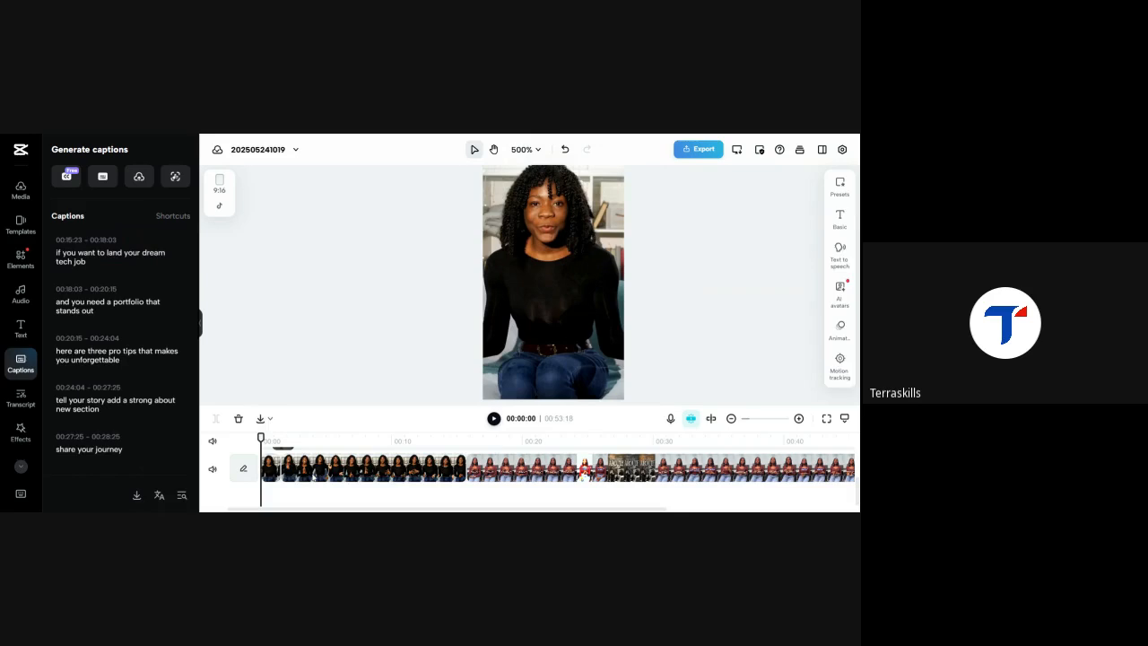
left_click(314, 471)
left_click_drag(261, 440, 300, 440)
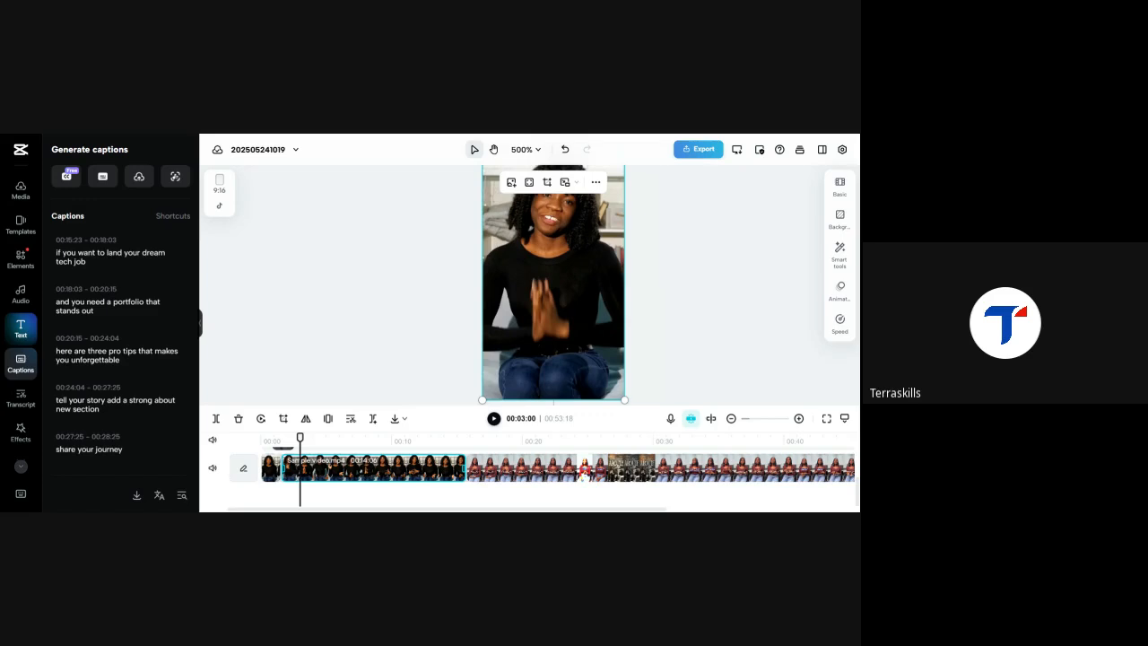
left_click(21, 331)
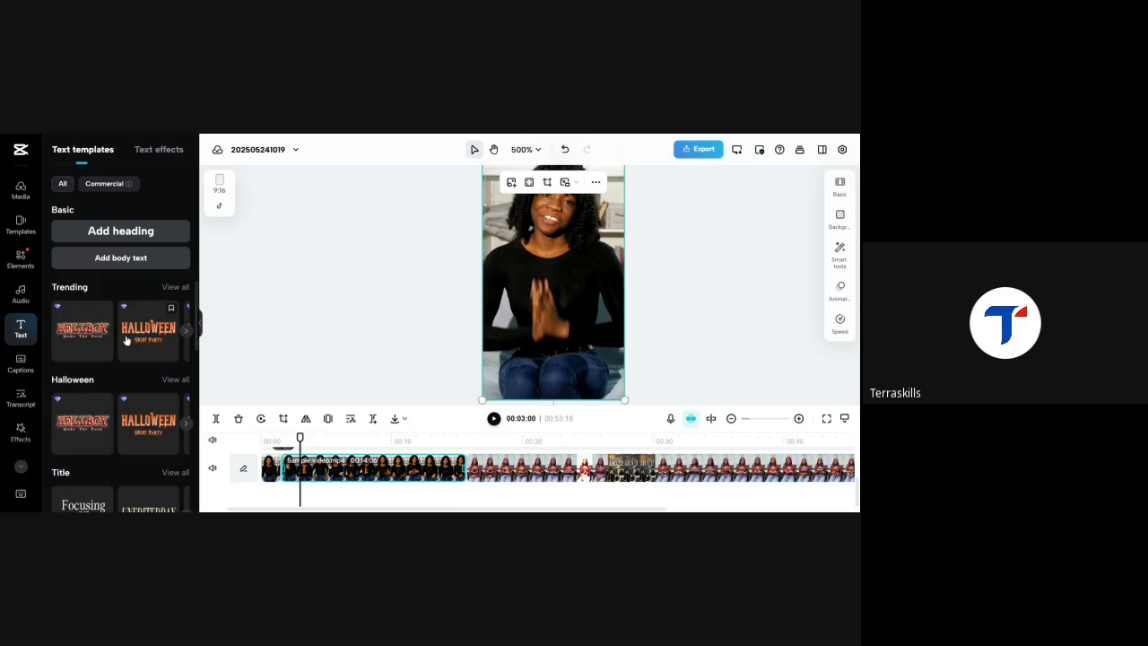
scroll(121, 437, "down", 2)
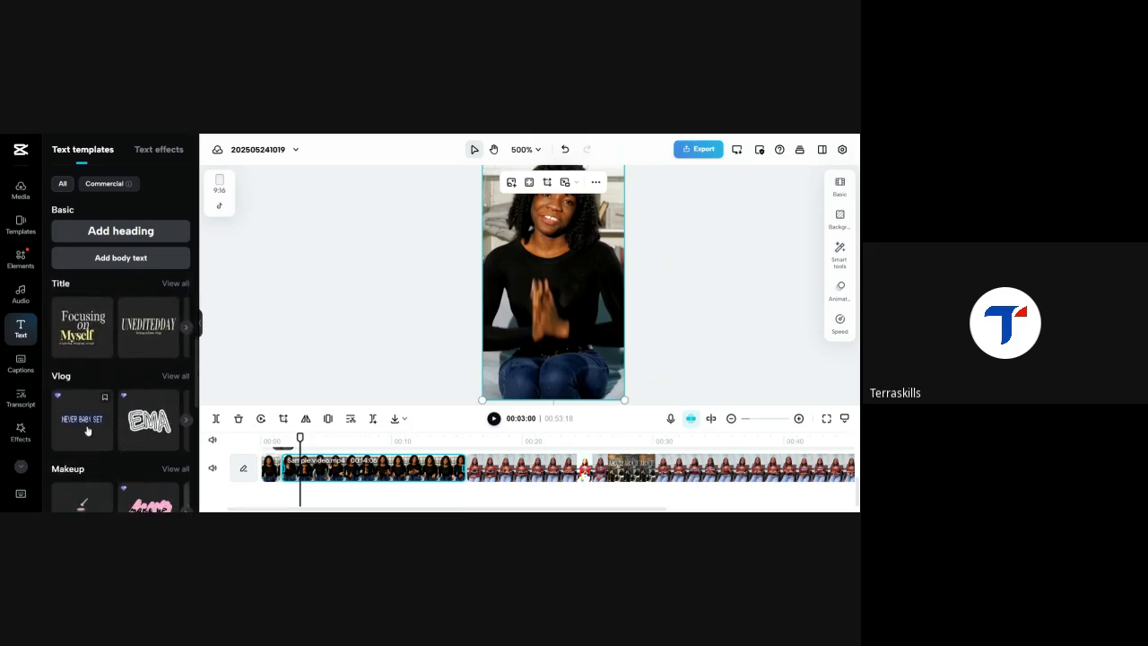
scroll(141, 458, "down", 1)
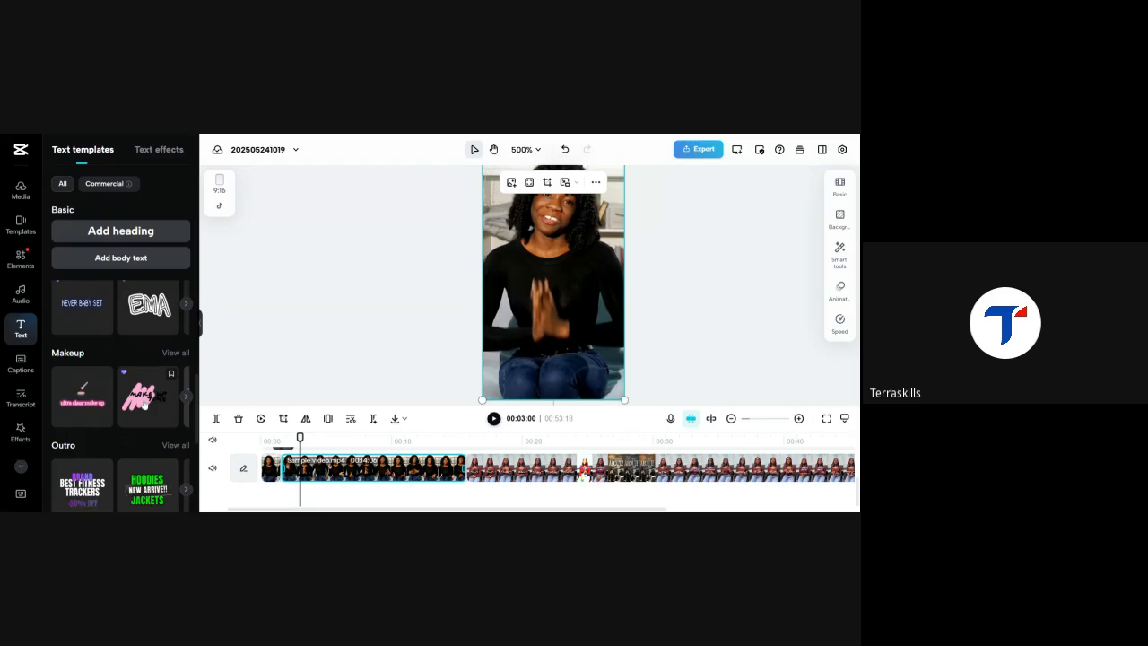
scroll(142, 325, "up", 3)
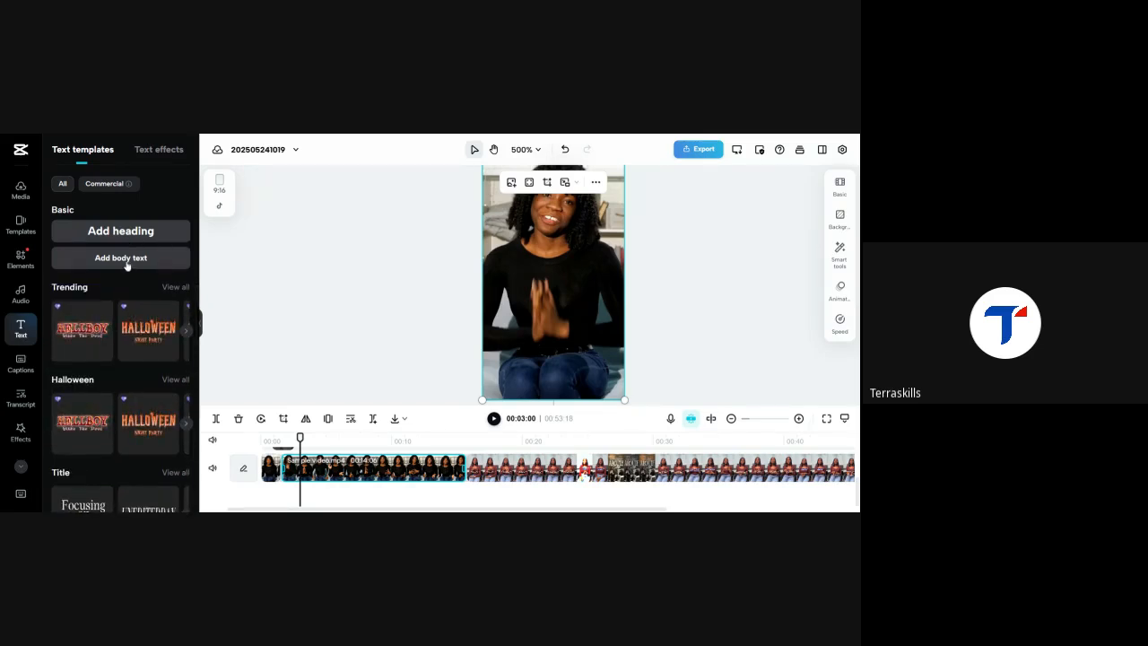
left_click(132, 233)
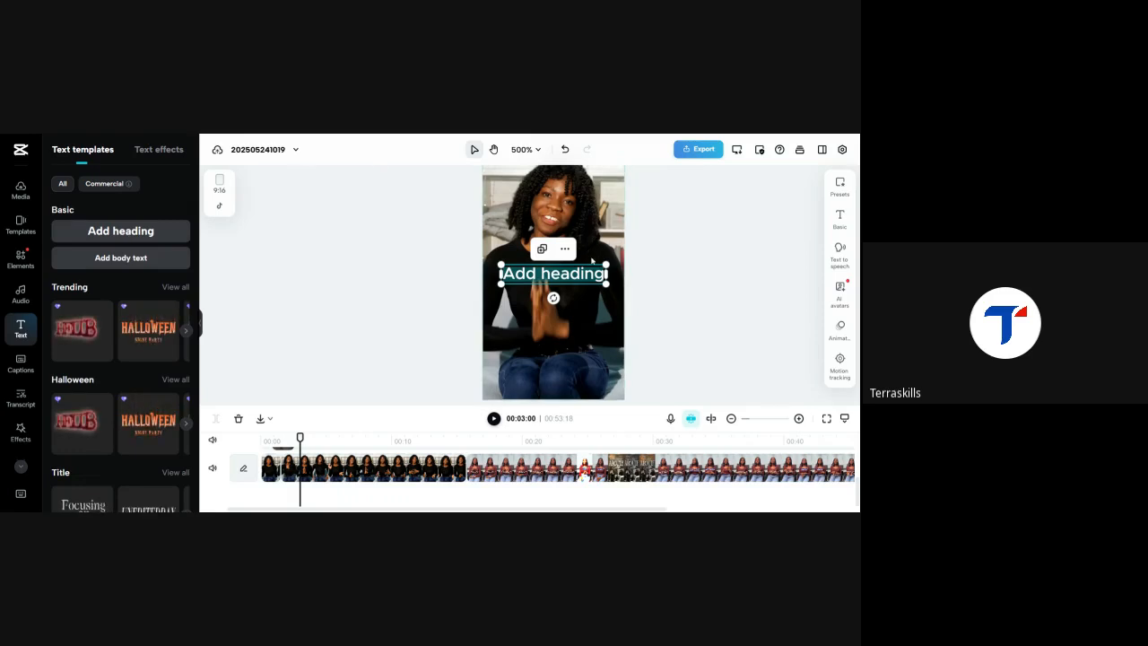
type("How to E")
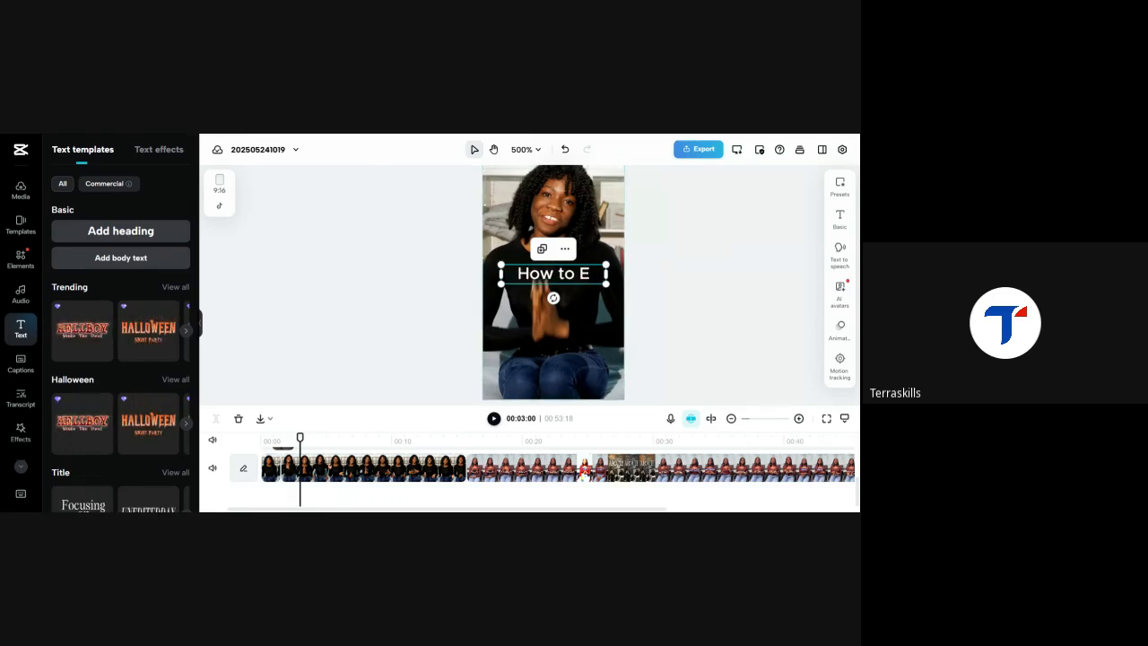
type("dit on Capc")
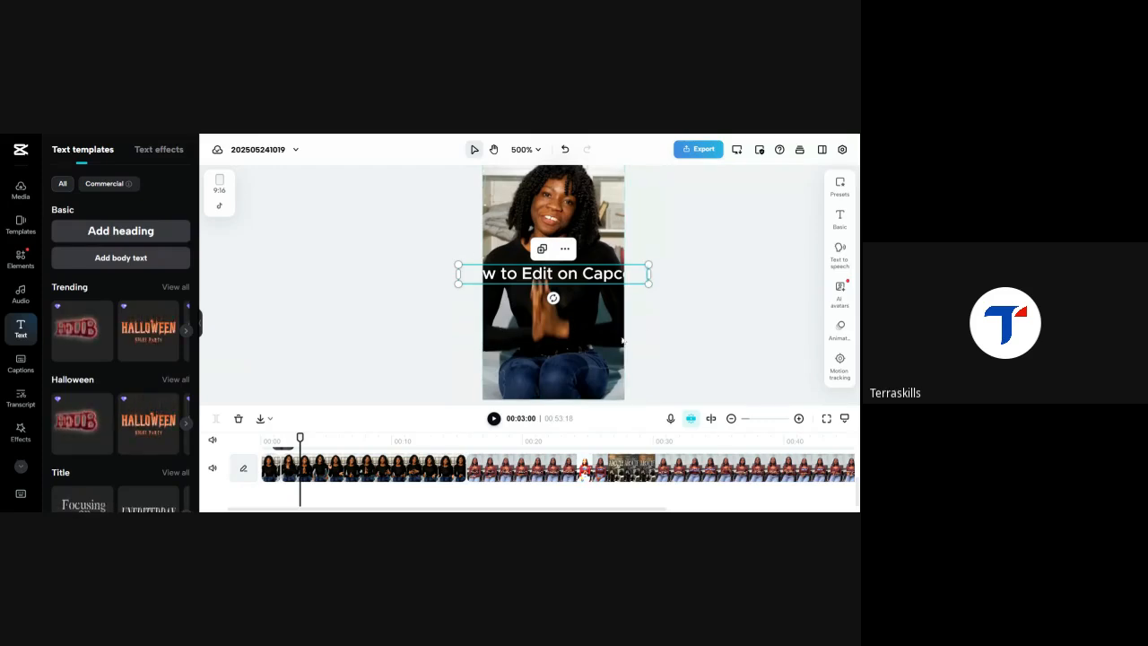
- Shrink the heading to fit within the video's width and set the preview zoom to 427%
left_click_drag(650, 285, 567, 276)
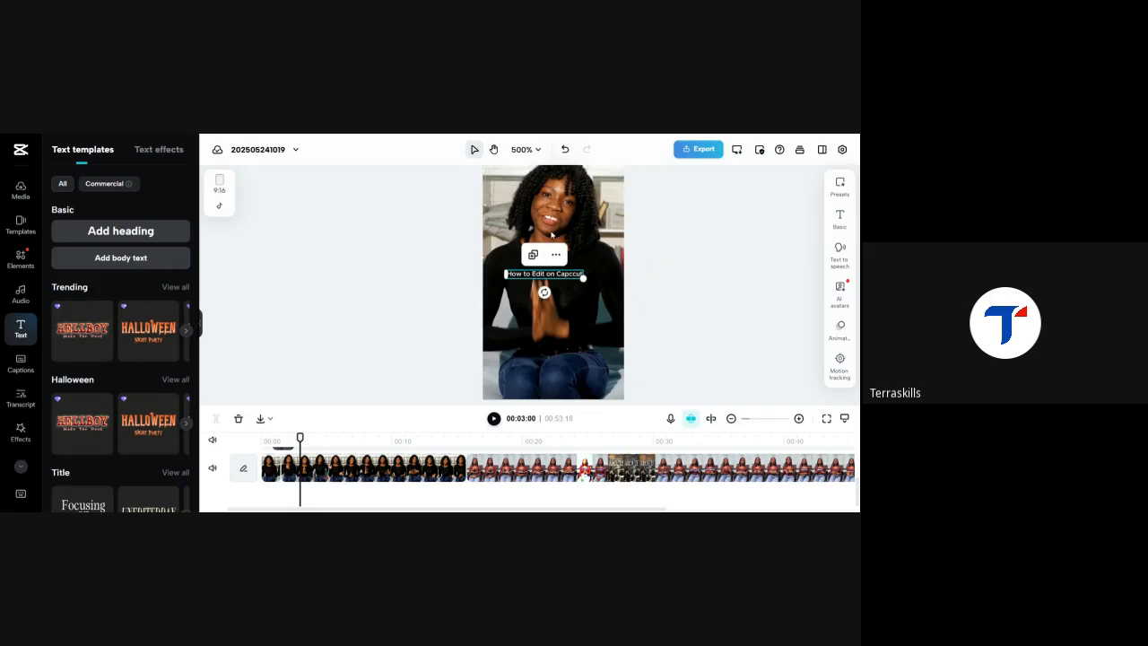
left_click(538, 150)
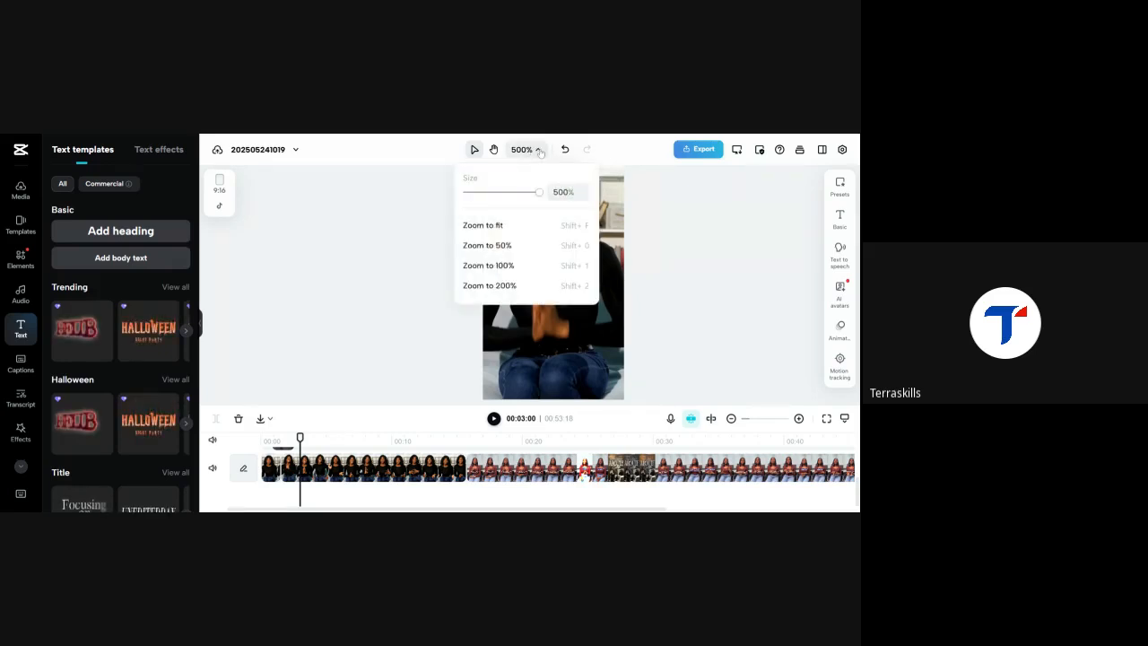
left_click(513, 193)
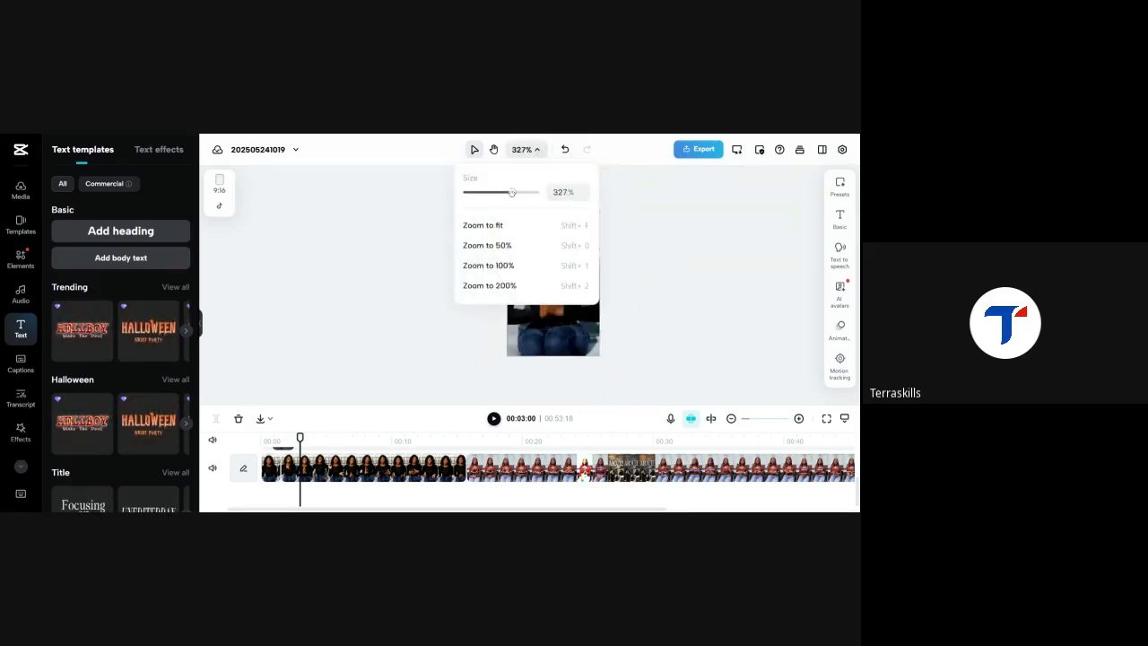
left_click_drag(523, 193, 528, 194)
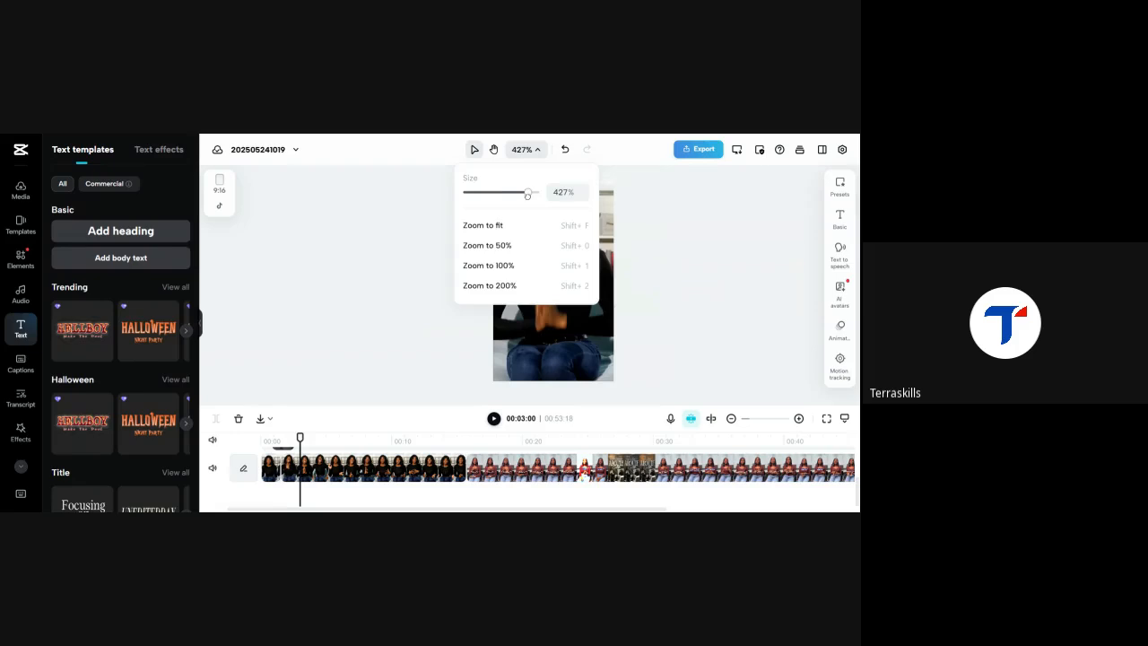
left_click(714, 264)
- Correct the heading to "How to Edit on Capcut" with font size 32, and center it horizontally in the frame
left_click(545, 273)
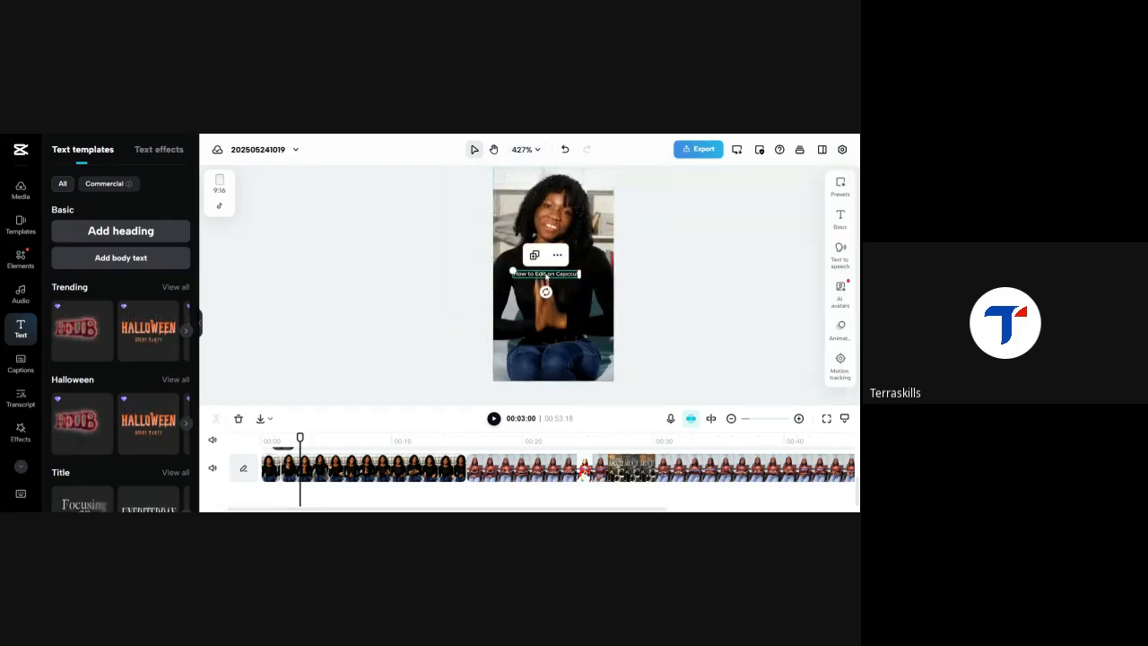
left_click(842, 223)
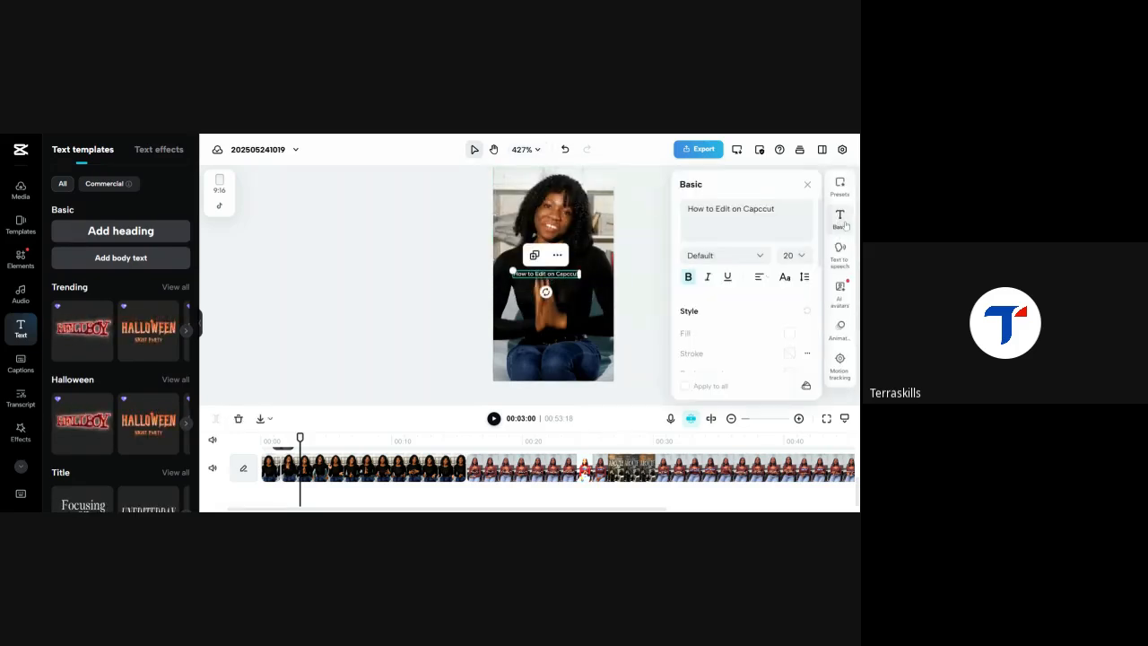
left_click(789, 255)
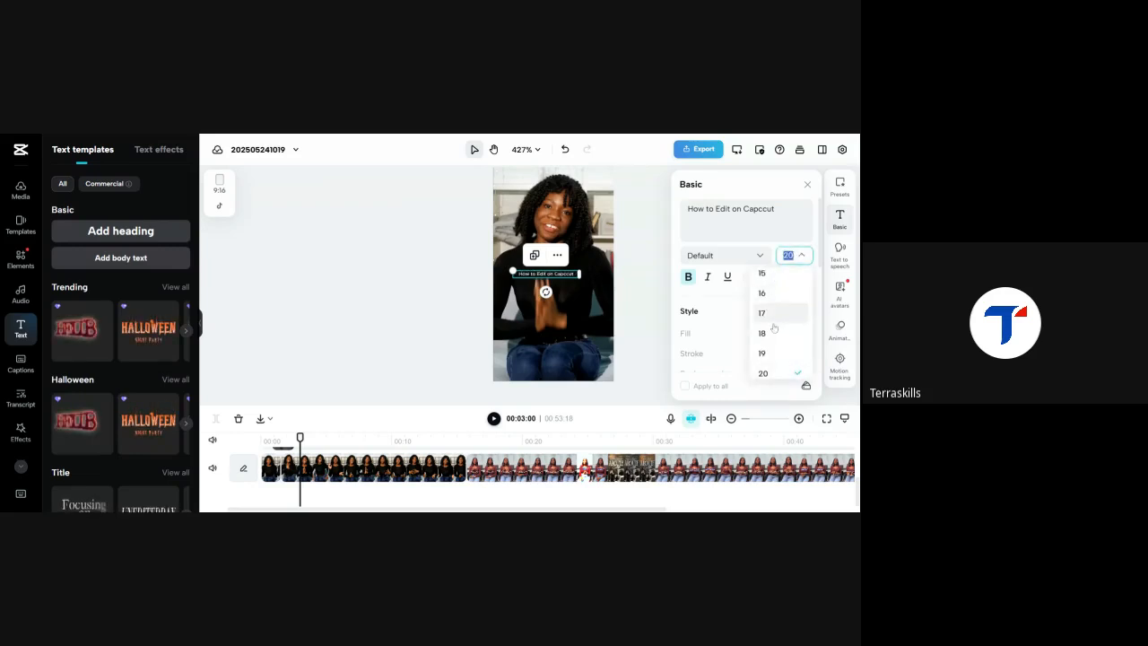
left_click(763, 364)
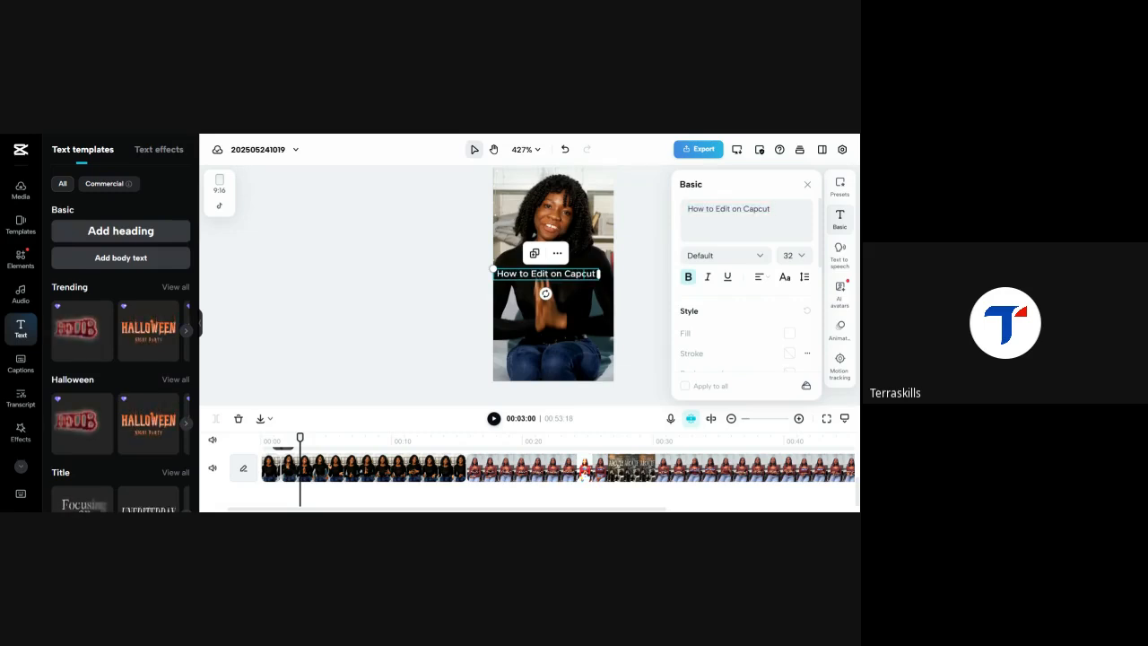
left_click(630, 300)
left_click(578, 274)
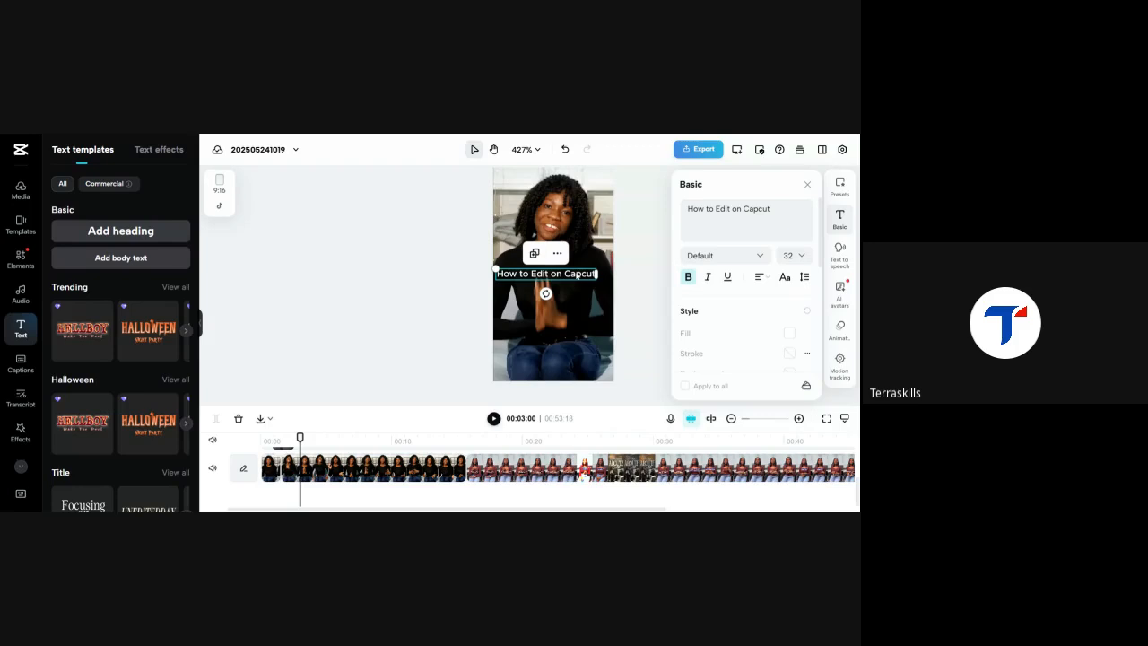
left_click_drag(576, 276, 585, 280)
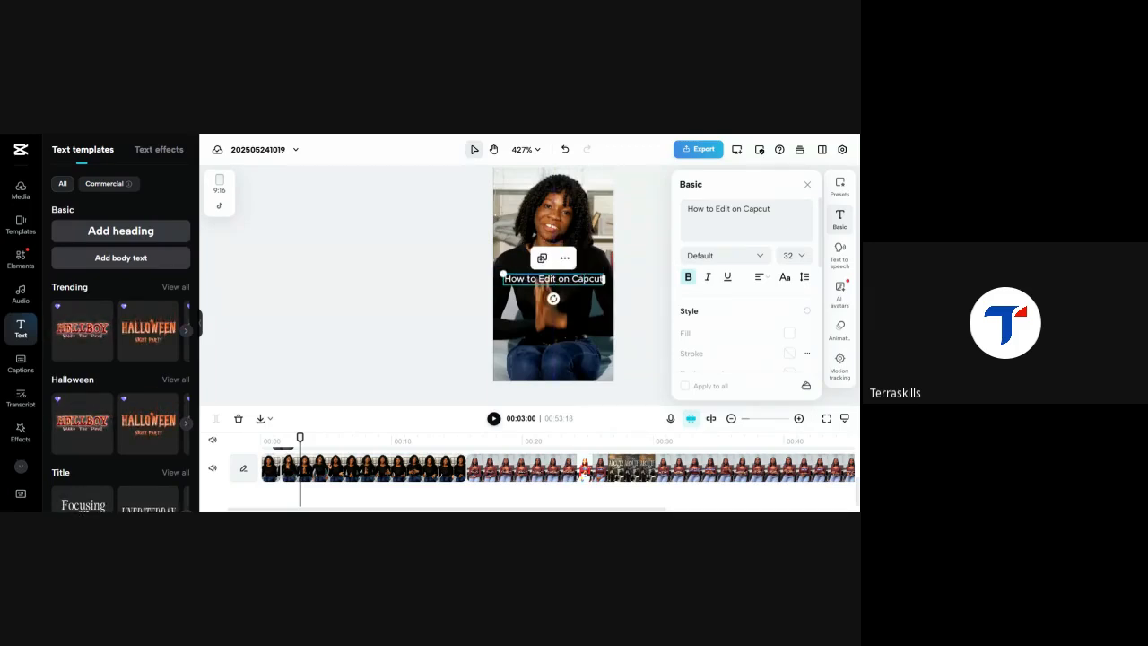
- Change the heading's font to Kanit-ExtraBoldItalic
left_click(732, 260)
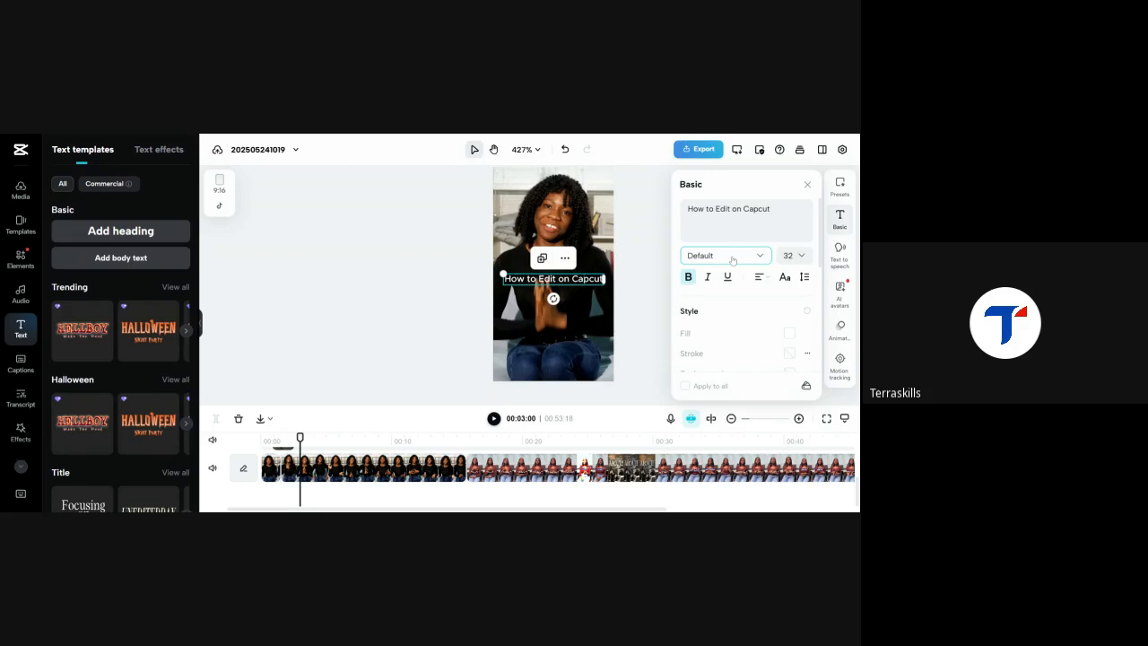
scroll(726, 359, "down", 5)
scroll(726, 362, "down", 5)
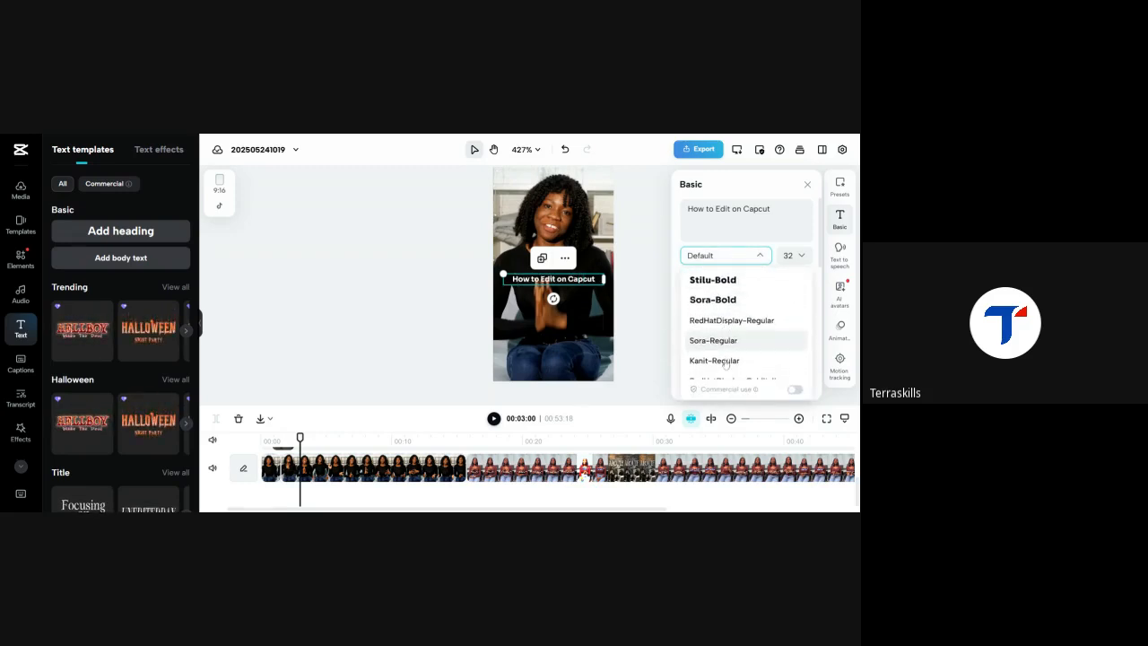
scroll(725, 363, "down", 5)
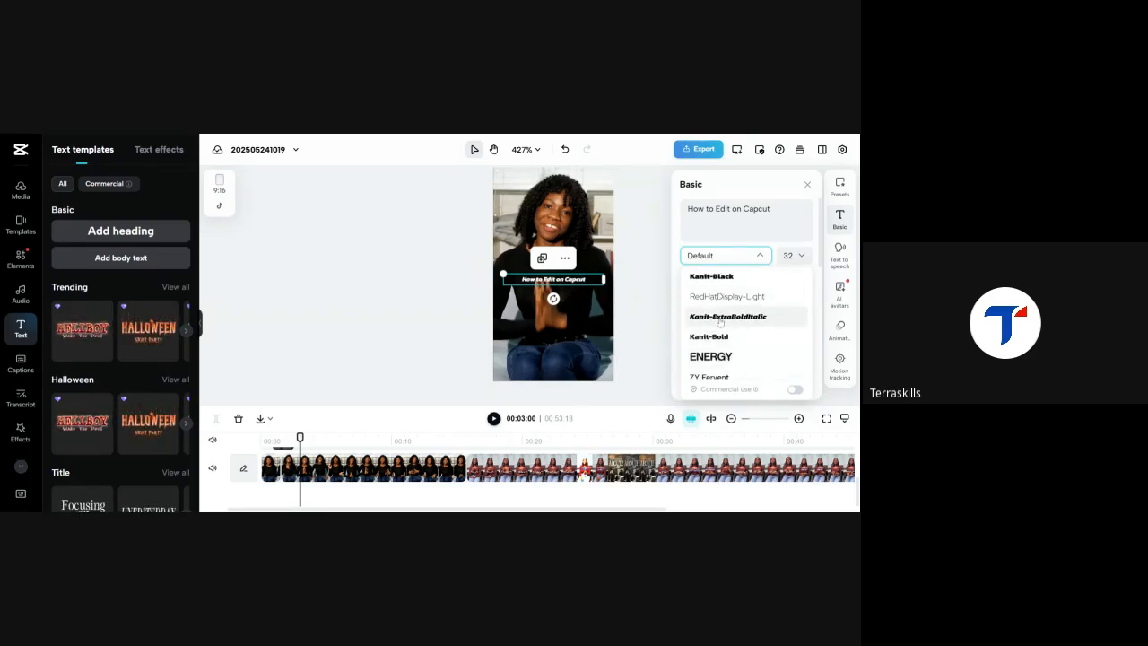
left_click(720, 319)
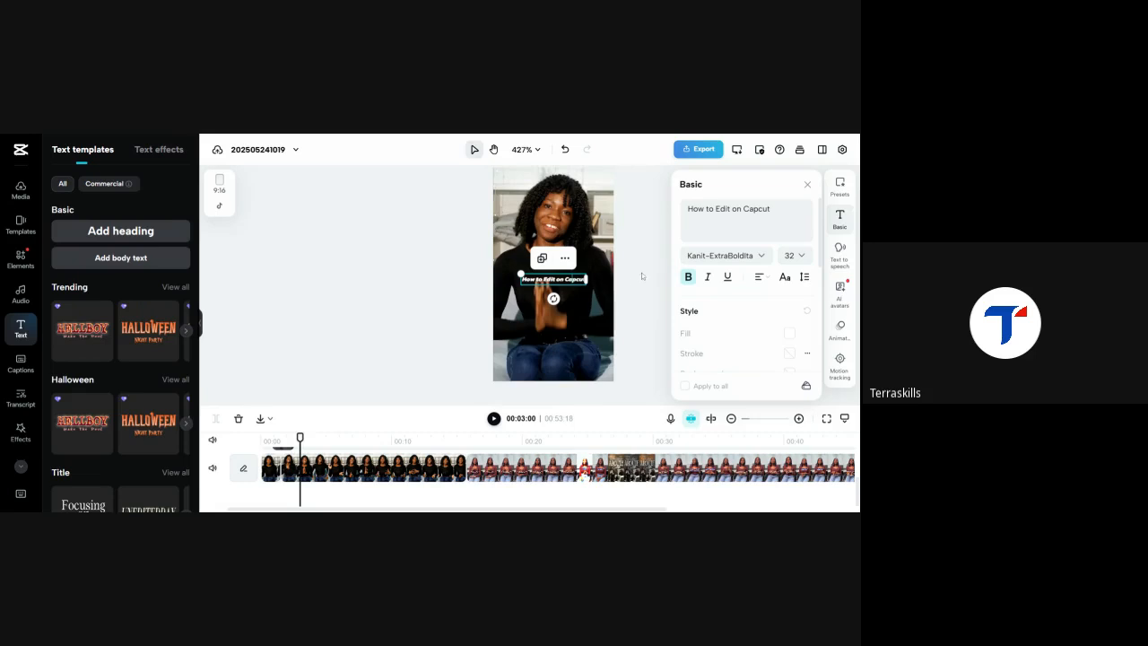
- Break the heading into two lines after "Edit" and enlarge it to nearly fill the frame's width
left_click_drag(520, 273, 491, 269)
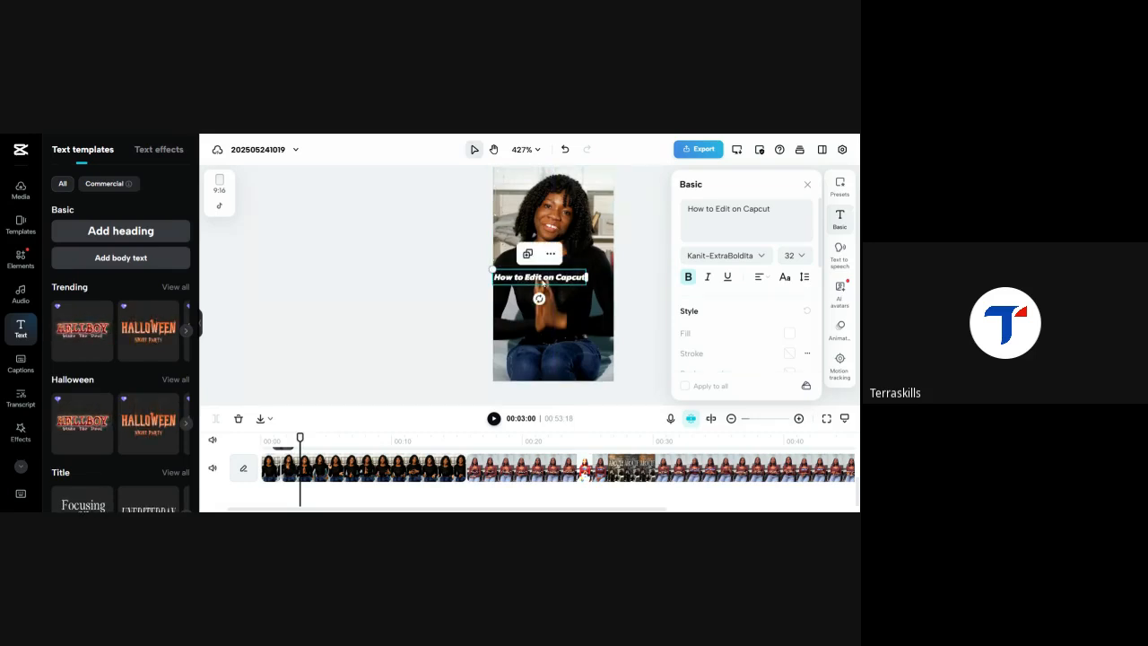
double_click(543, 281)
left_click(542, 279)
key("Return")
left_click(605, 304)
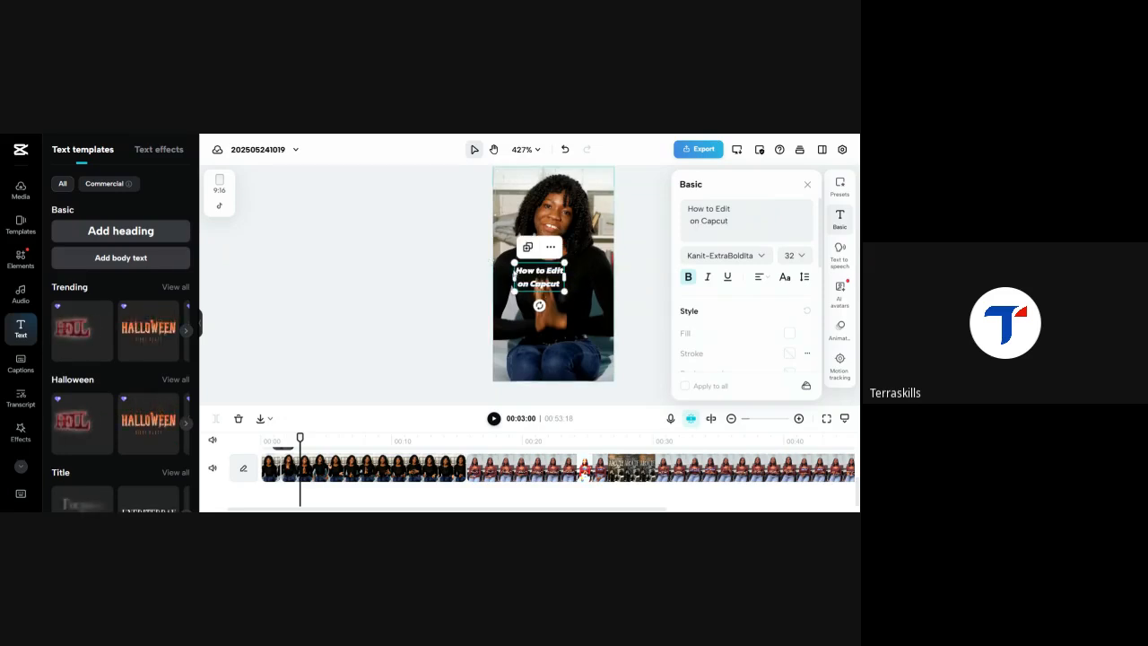
mouse_move(564, 292)
left_mouse_down()
mouse_move(626, 329)
mouse_move(585, 295)
left_mouse_up()
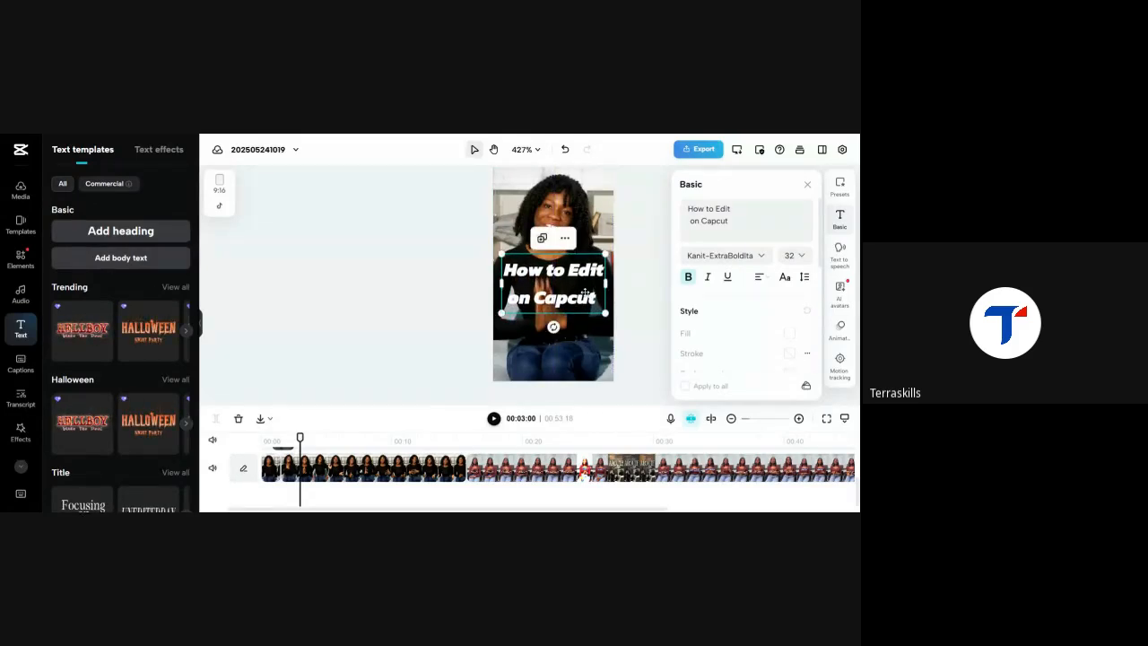
- Move the heading clip to the start of the timeline and nudge the text slightly higher in the frame
left_click_drag(300, 437, 258, 440)
scroll(380, 459, "up", 3)
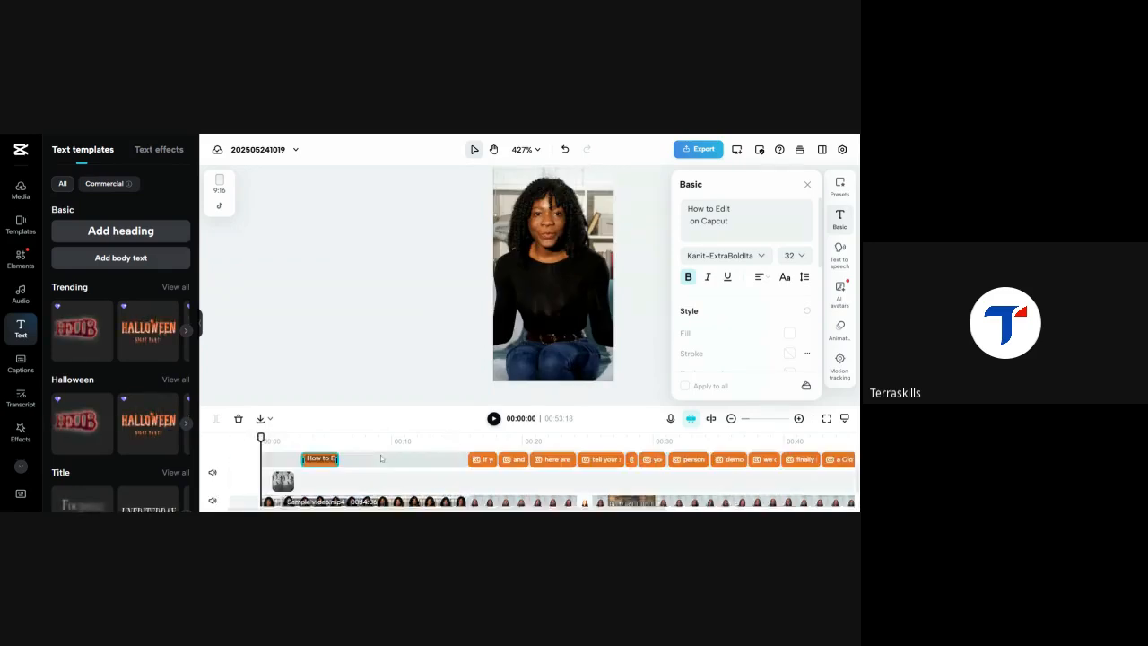
left_click_drag(310, 481, 284, 480)
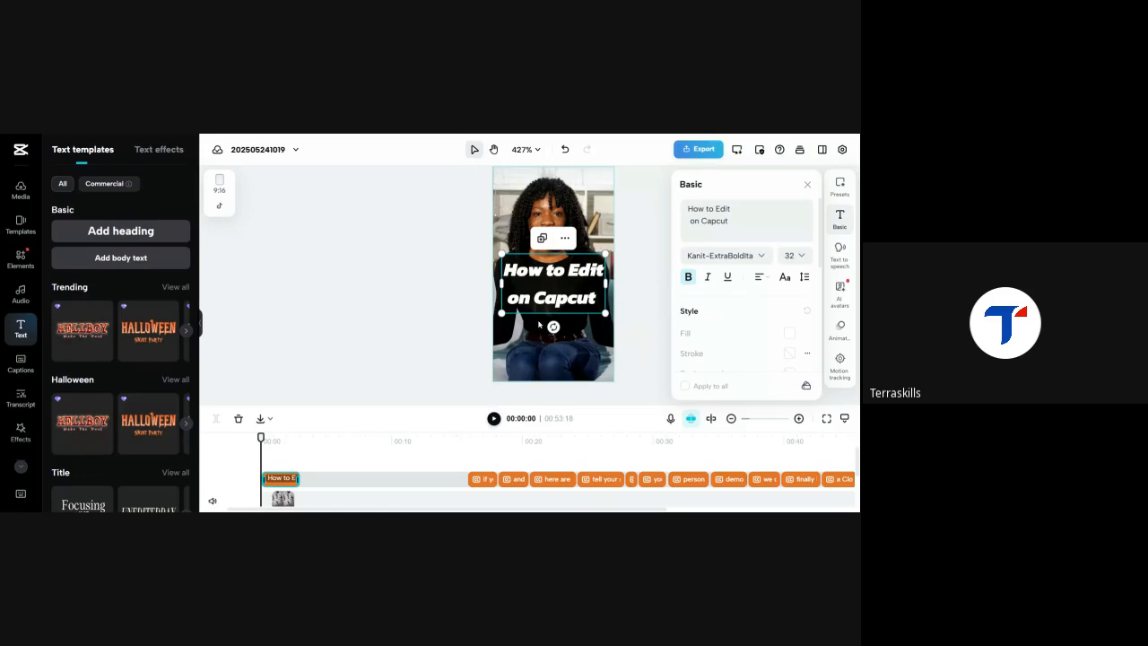
left_click_drag(554, 287, 555, 279)
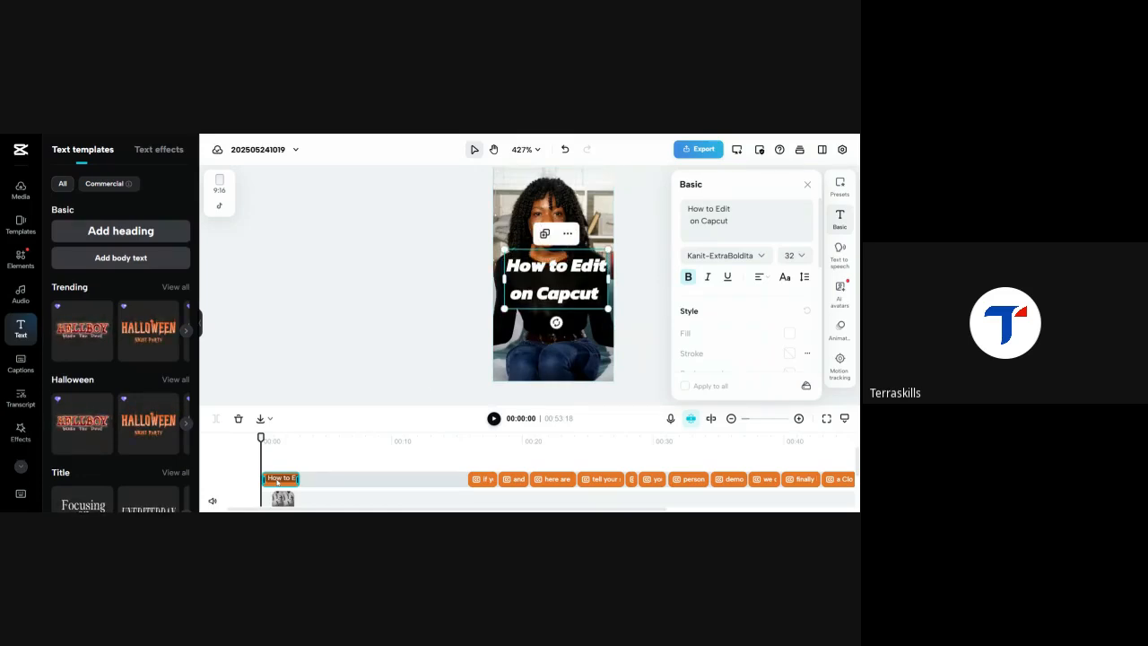
- Shift the stock overlay clip slightly later on the timeline and return the playhead to 00:00:00
scroll(287, 480, "down", 3)
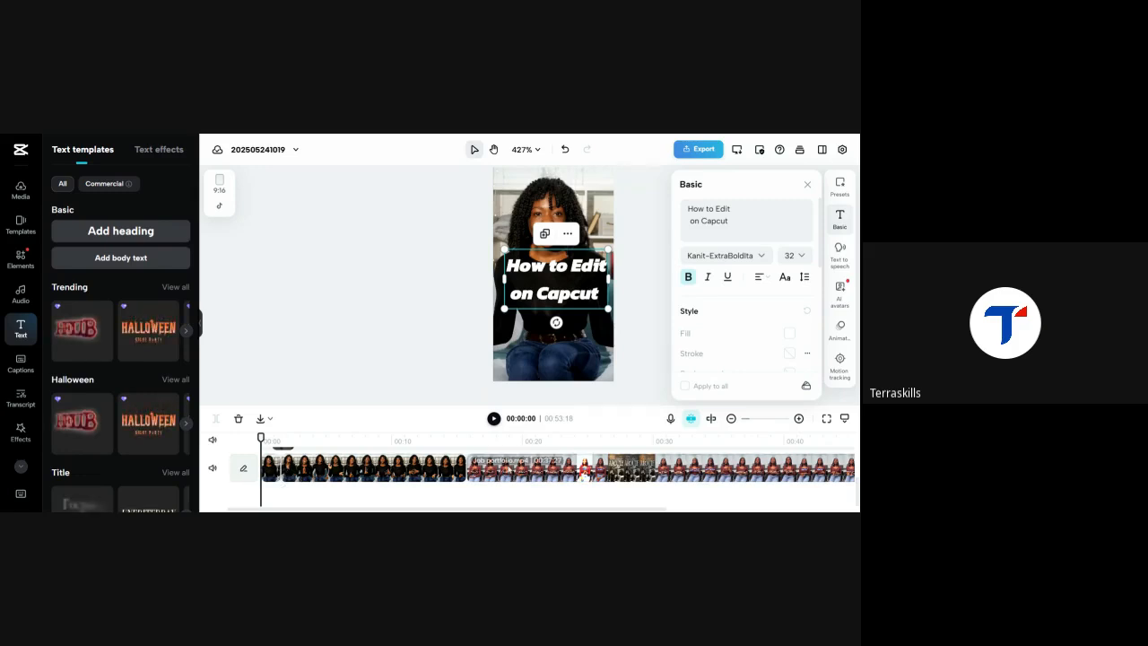
scroll(288, 475, "up", 3)
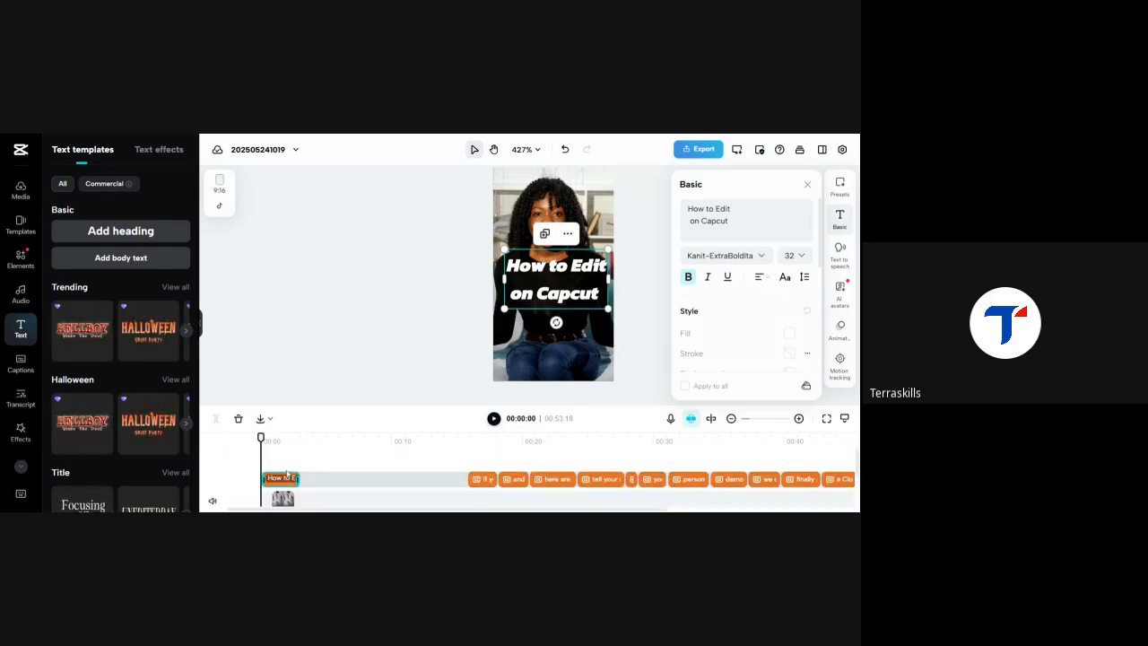
scroll(286, 474, "down", 3)
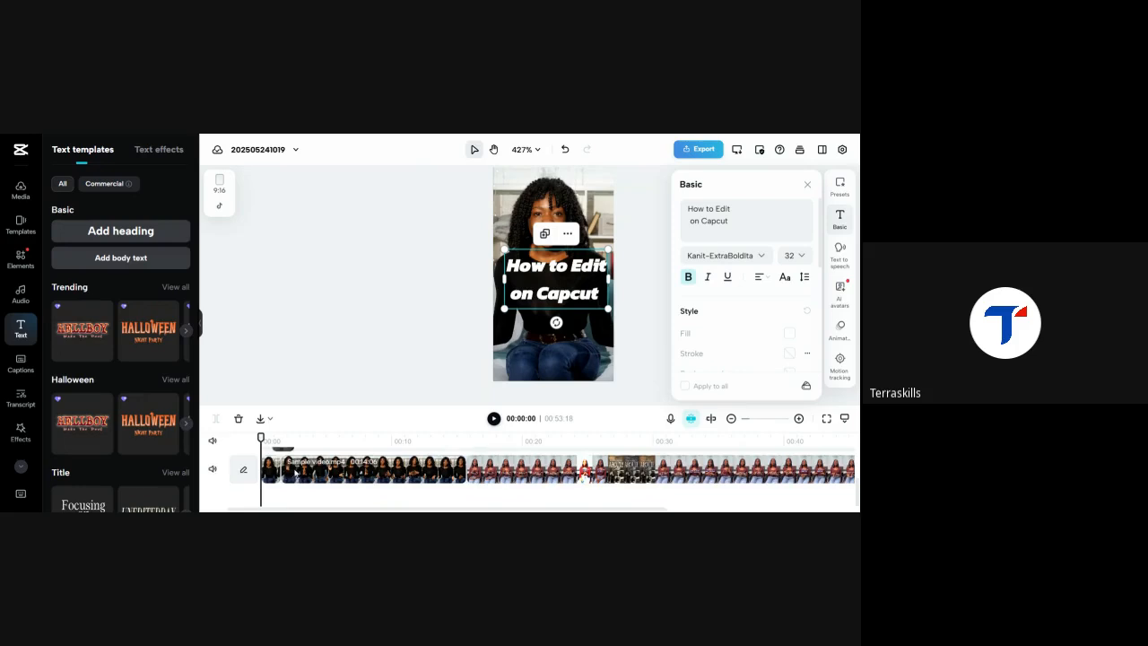
scroll(286, 475, "up", 2)
left_click(282, 470)
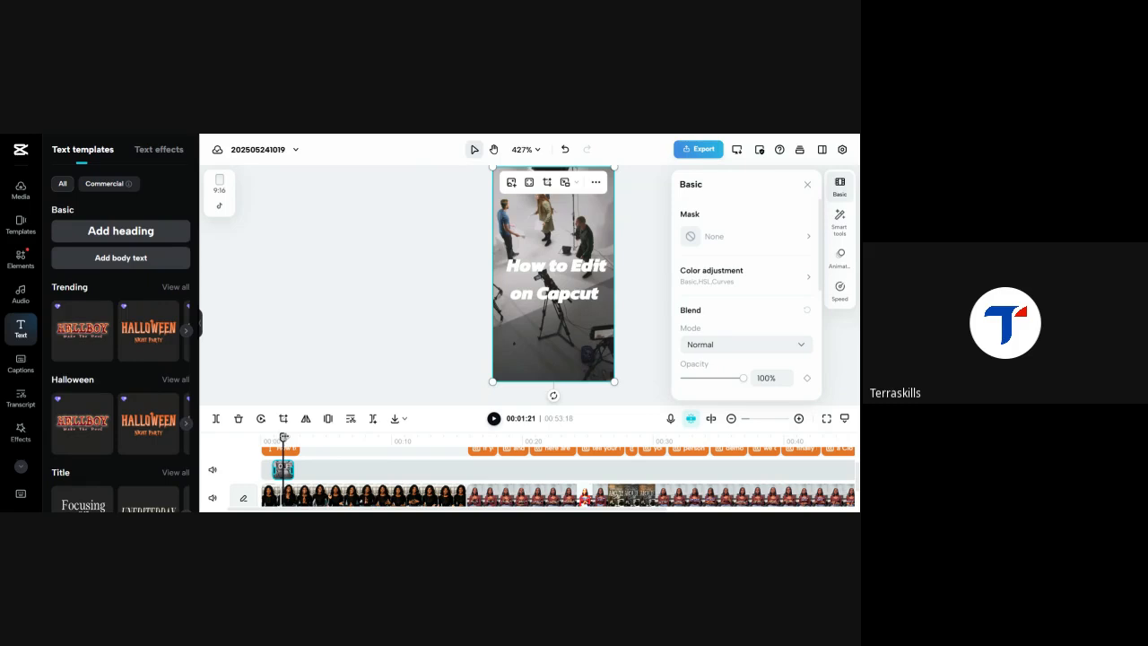
left_click_drag(283, 438, 261, 438)
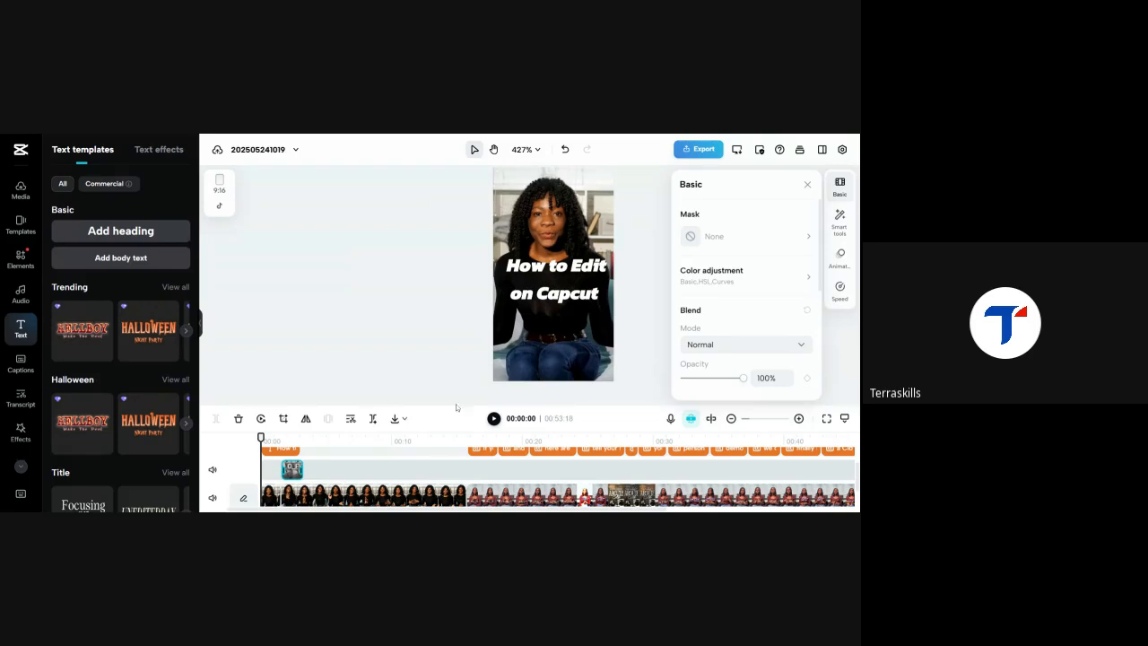
- Shorten the heading clip to end where the stock overlay begins, and play the video from 00:00:00
left_click(283, 448)
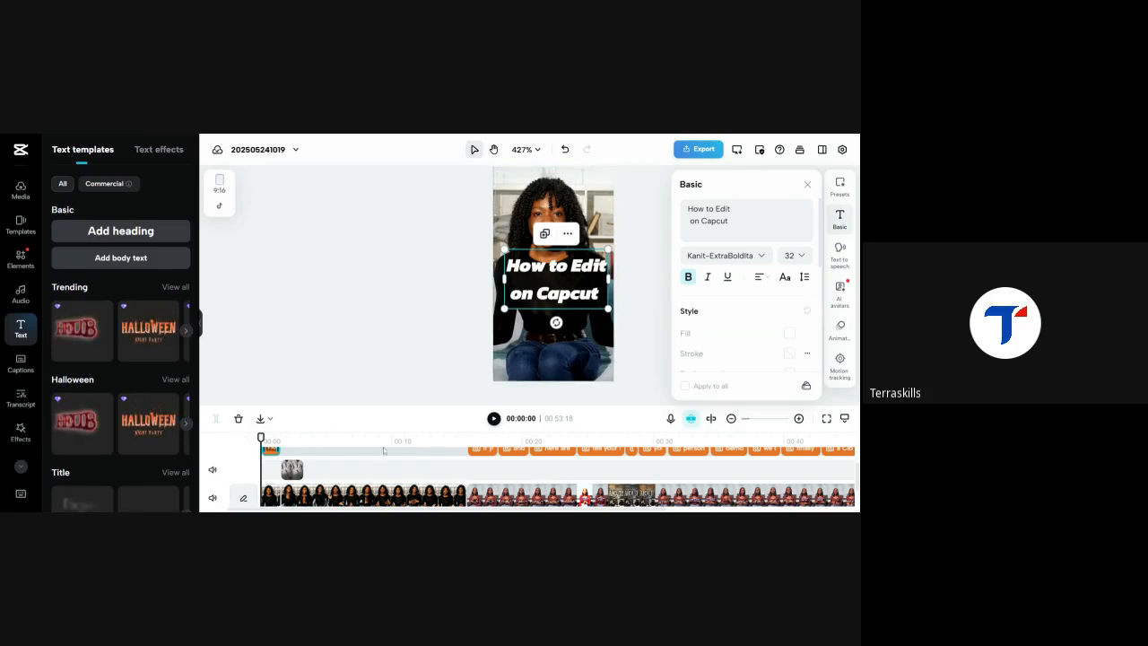
left_click(381, 265)
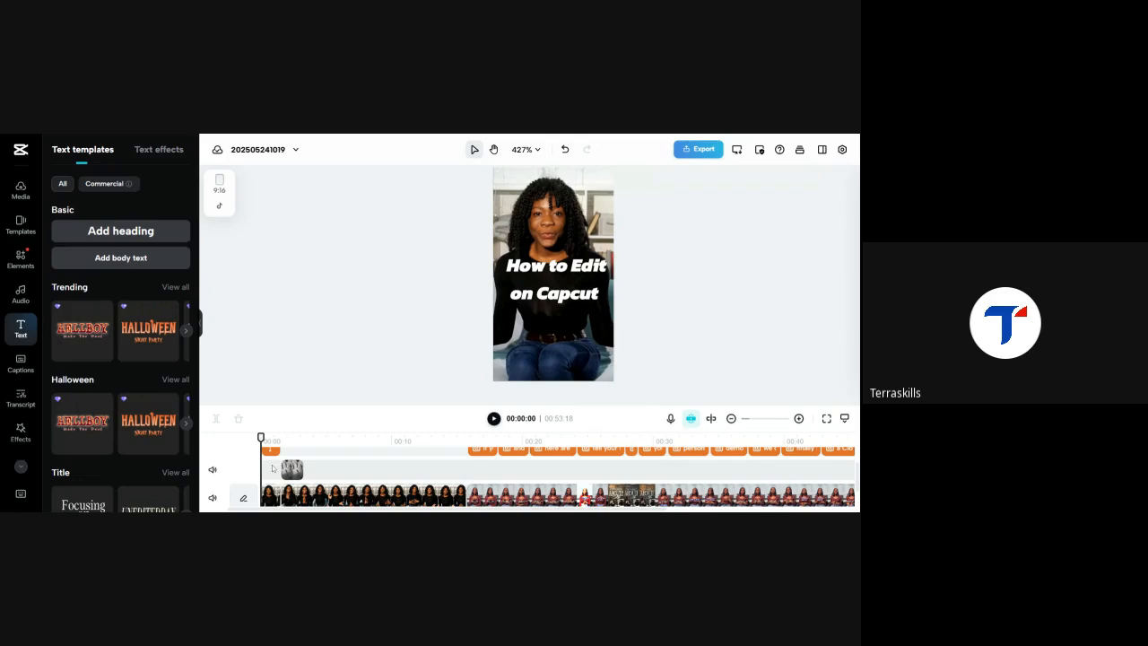
left_click(495, 419)
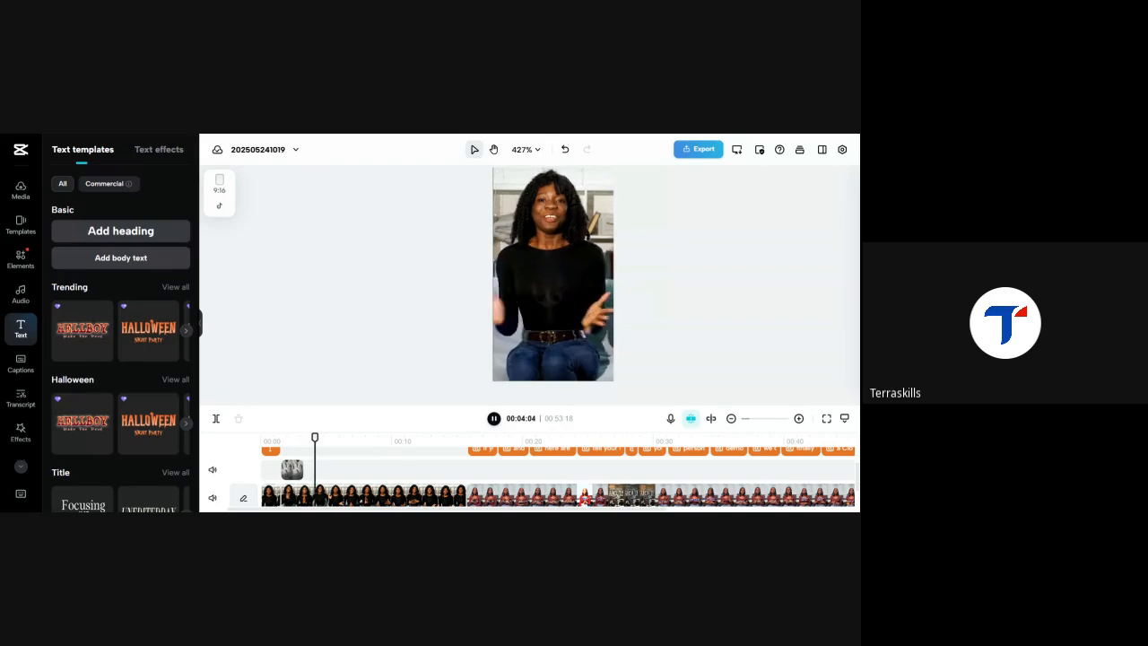
- Stop playback at 00:06:16 and split the Sample video.mp4 clip at that point
left_click(494, 419)
scroll(377, 458, "down", 2)
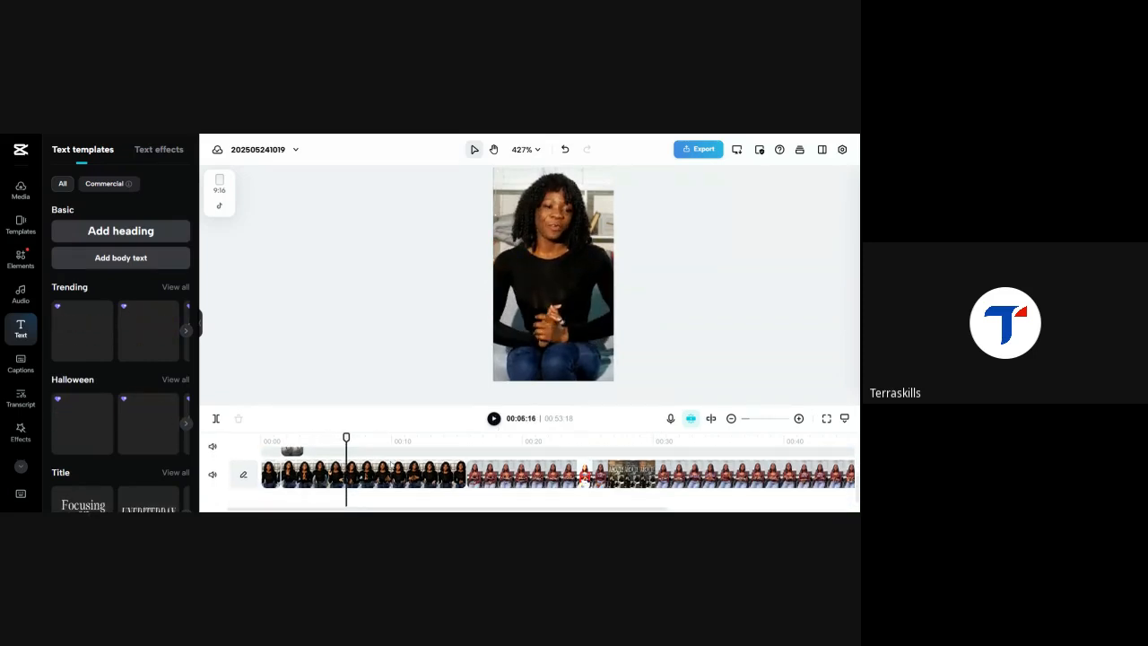
left_click(368, 480)
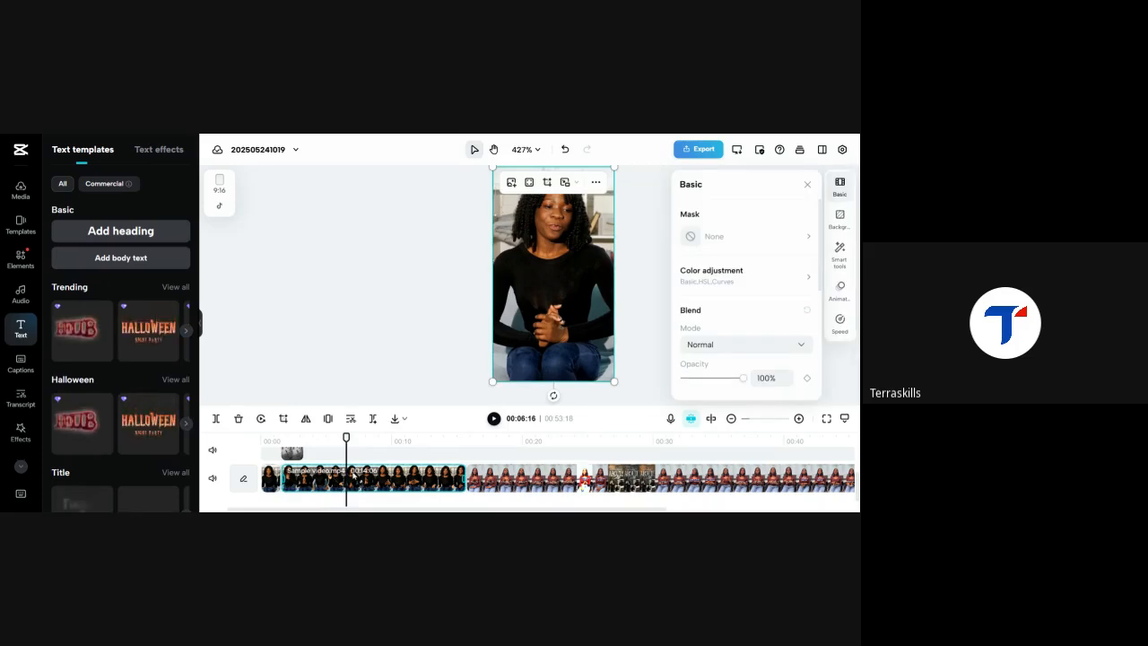
left_click(216, 420)
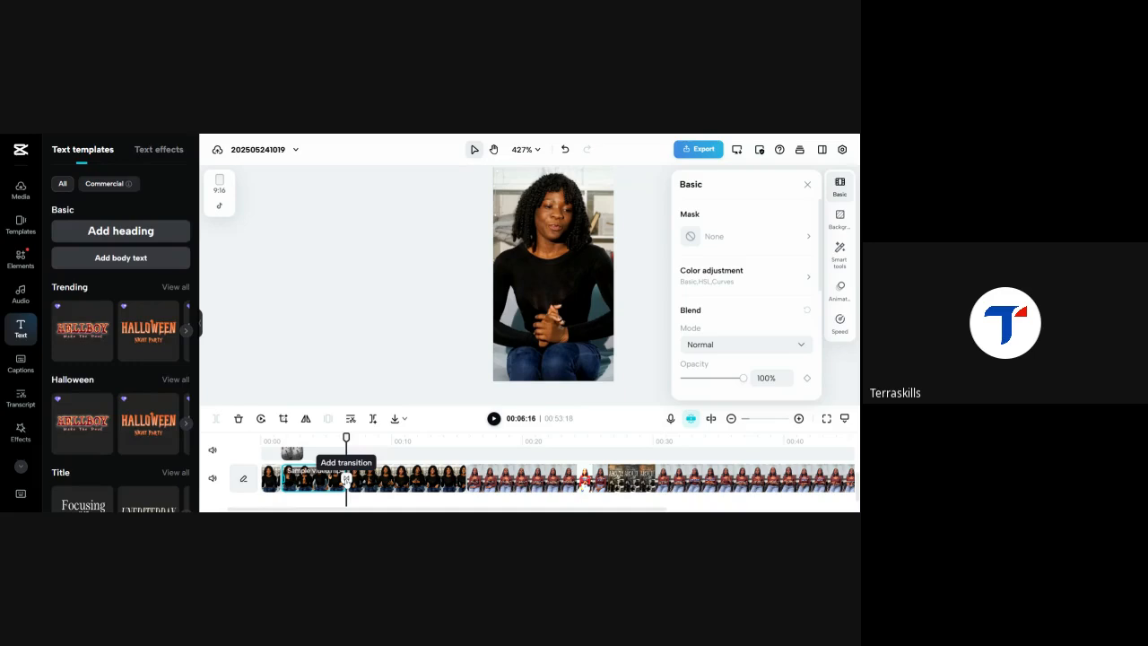
- Add a 0.5 s Black Fade transition between the two parts of the split Sample video.mp4 clip
left_click(346, 480)
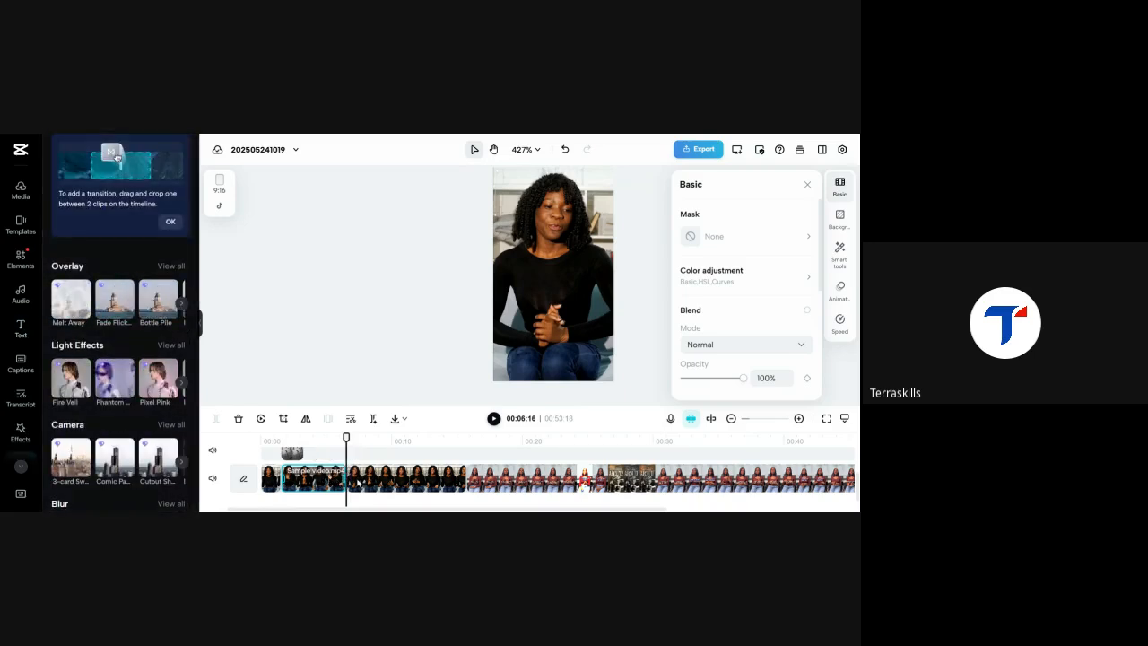
left_click(366, 483)
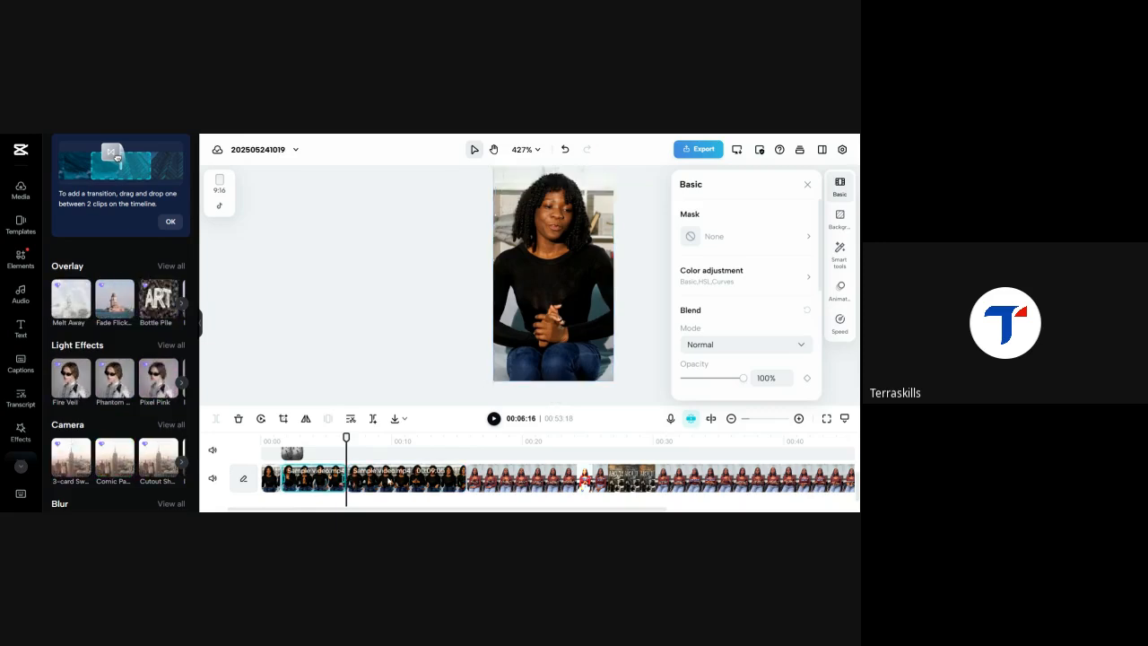
left_click(348, 478)
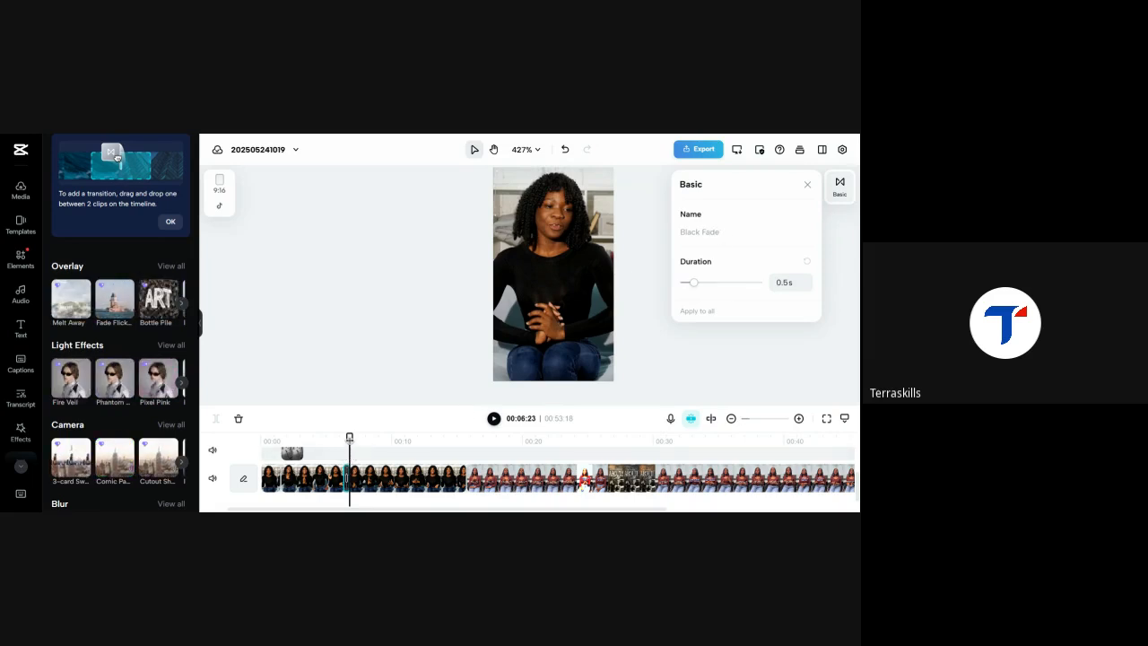
- Play back the Black Fade transition from just before the cut and close its settings
left_click_drag(349, 437, 324, 438)
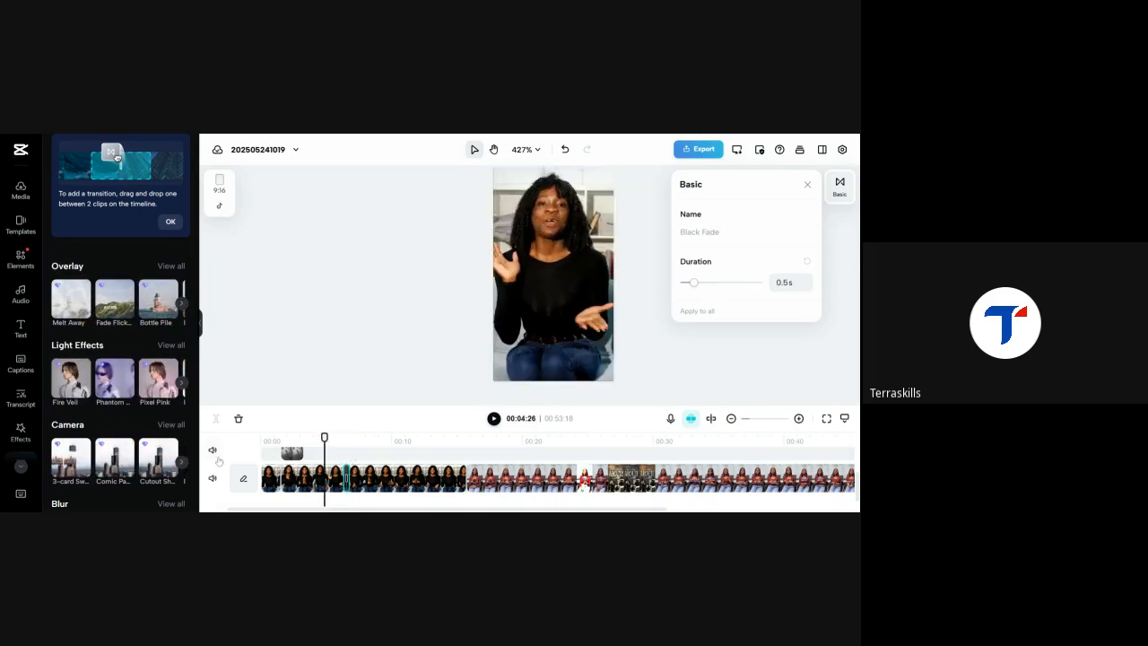
left_click(495, 419)
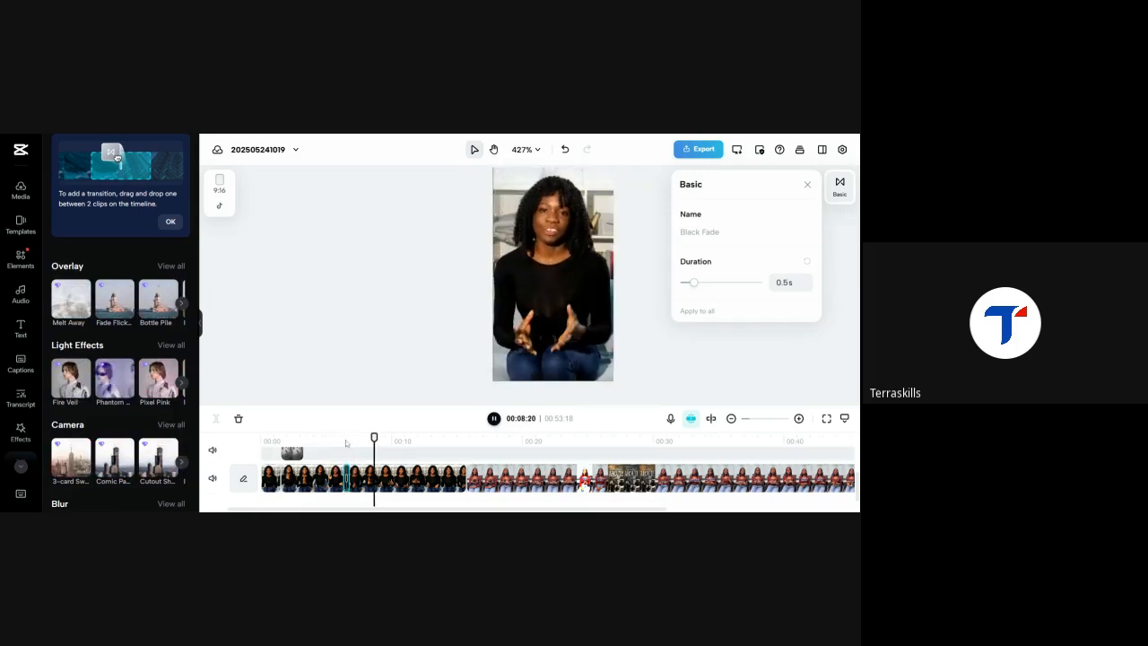
left_click(345, 441)
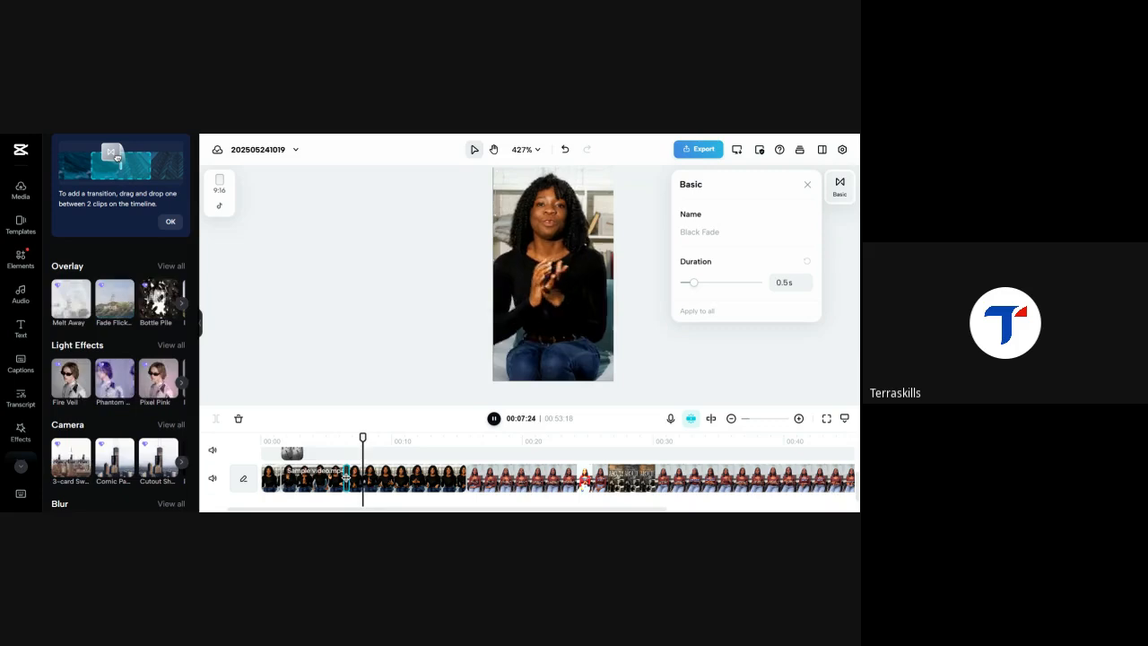
left_click(333, 453)
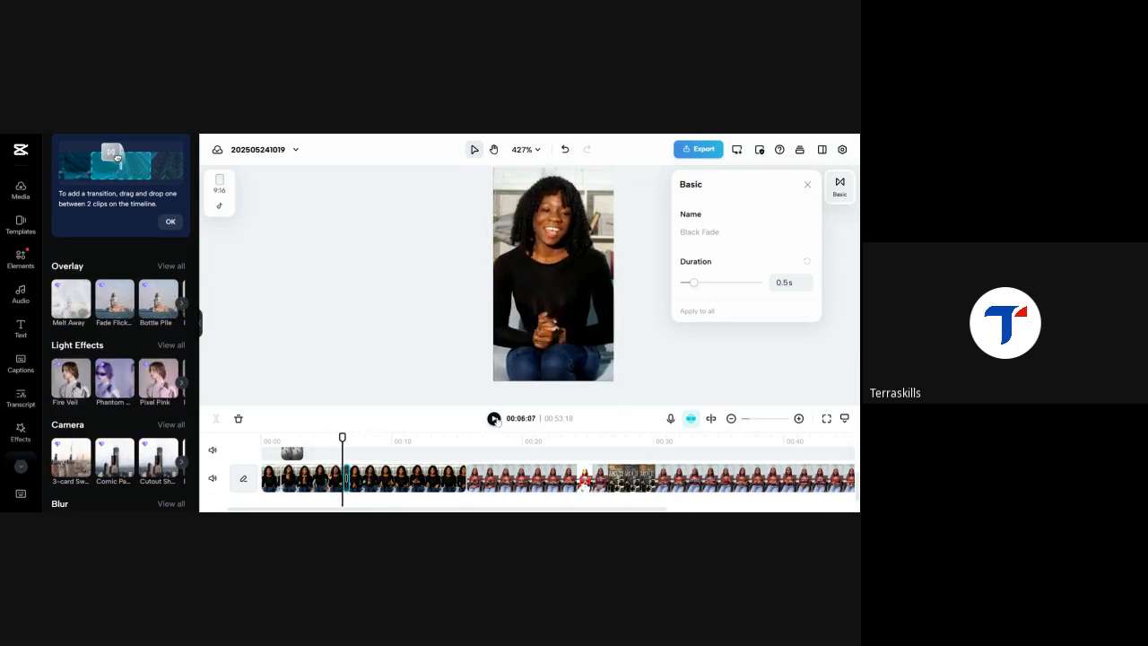
left_click(494, 419)
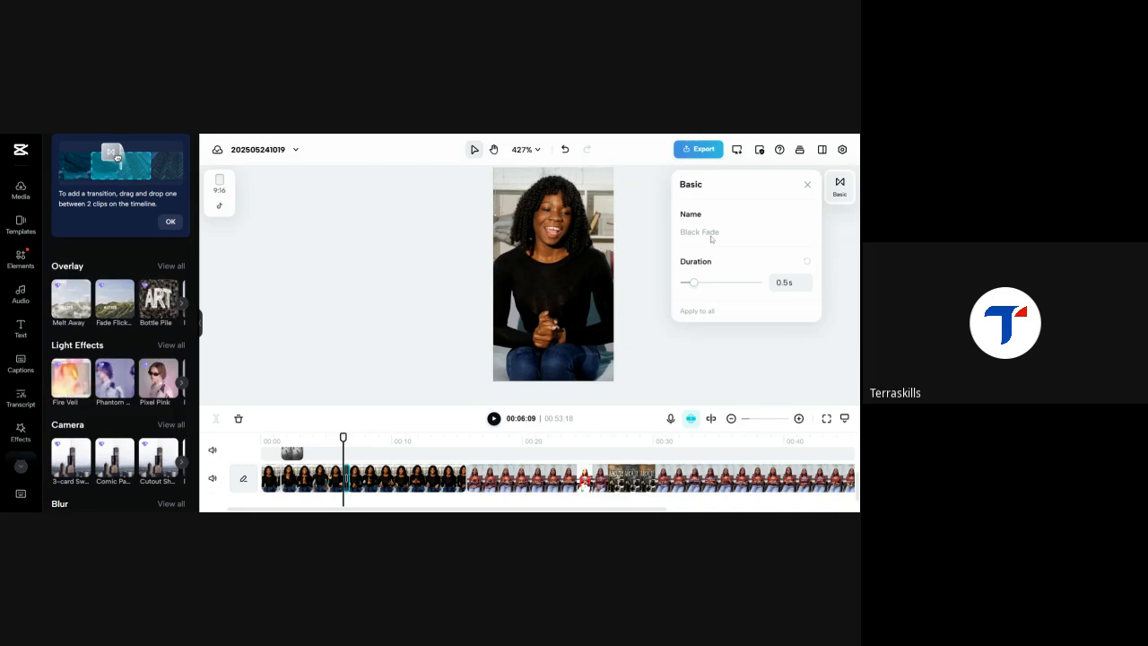
left_click(807, 186)
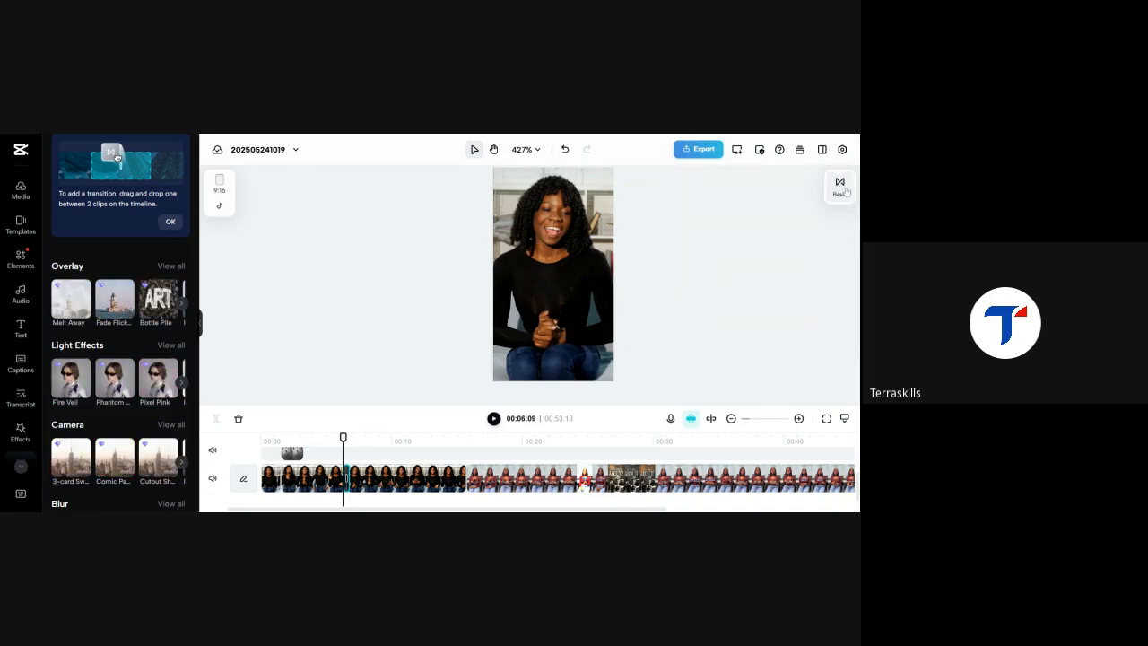
left_click(842, 187)
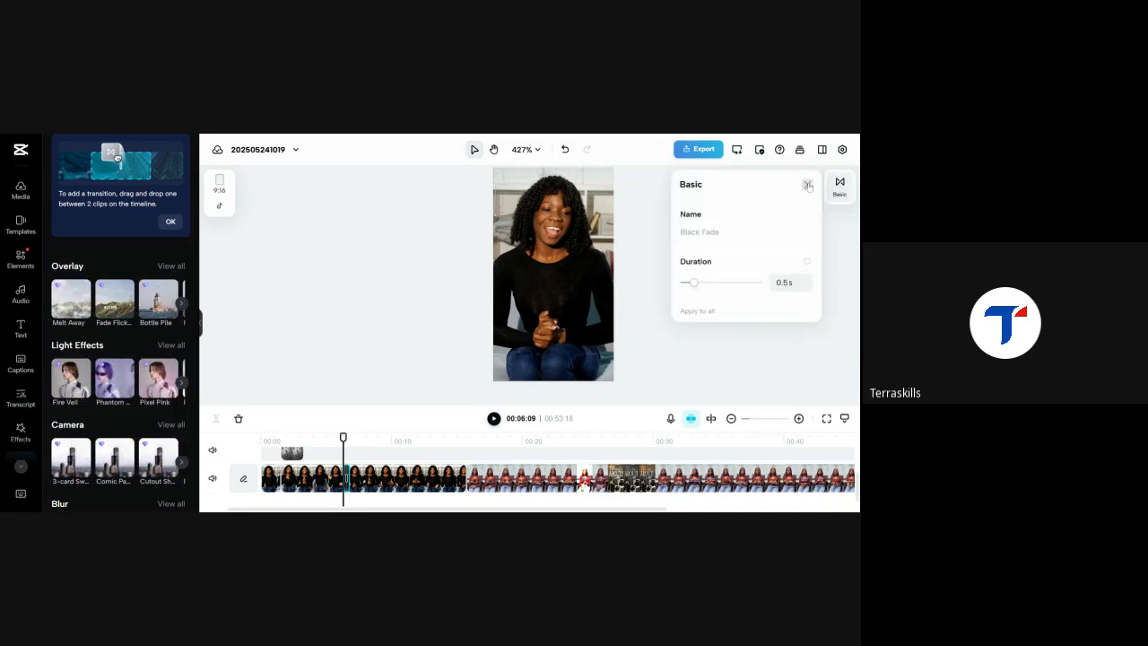
left_click(808, 184)
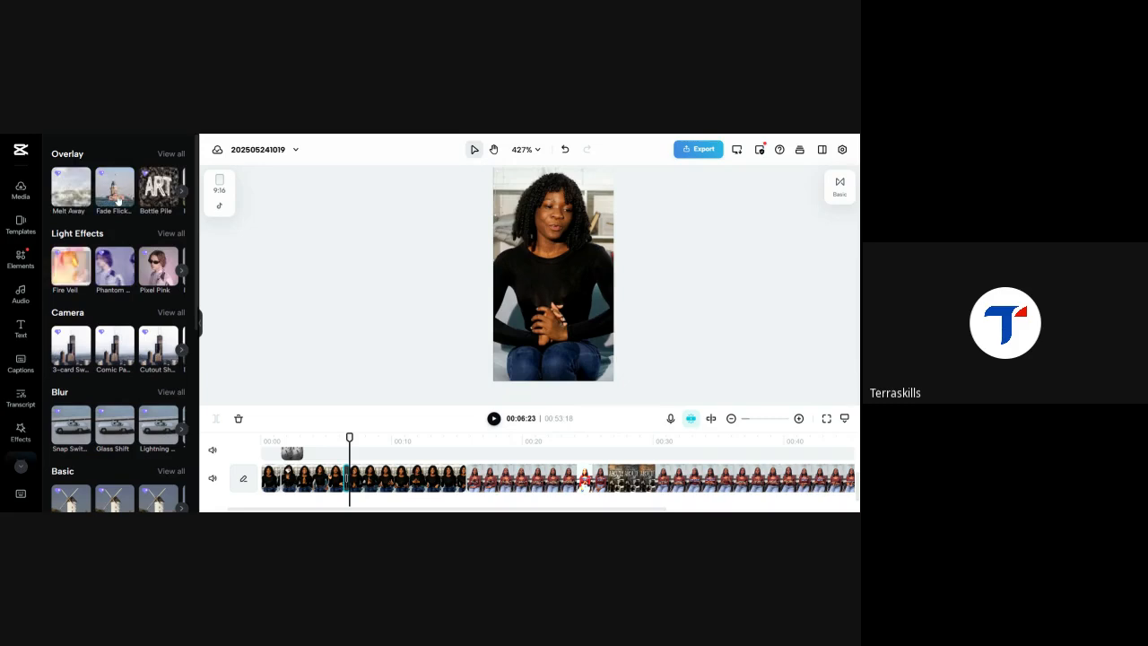
- View the full set of Overlay transitions and replay the video from 00:04:02 past the cut
left_click(172, 155)
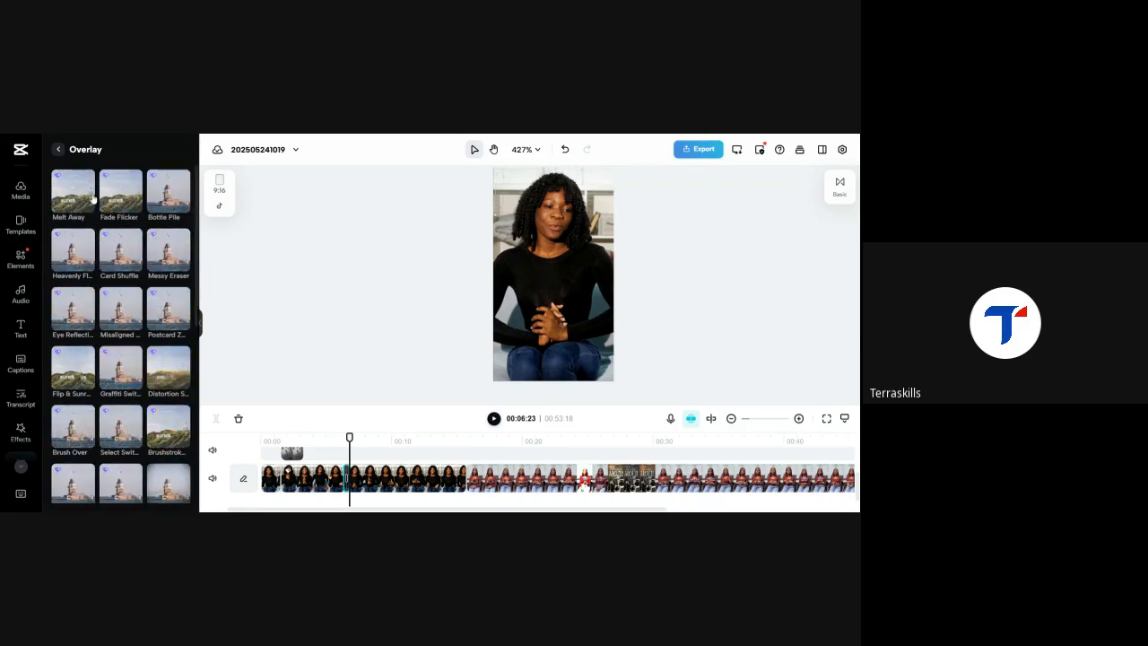
left_click(87, 266)
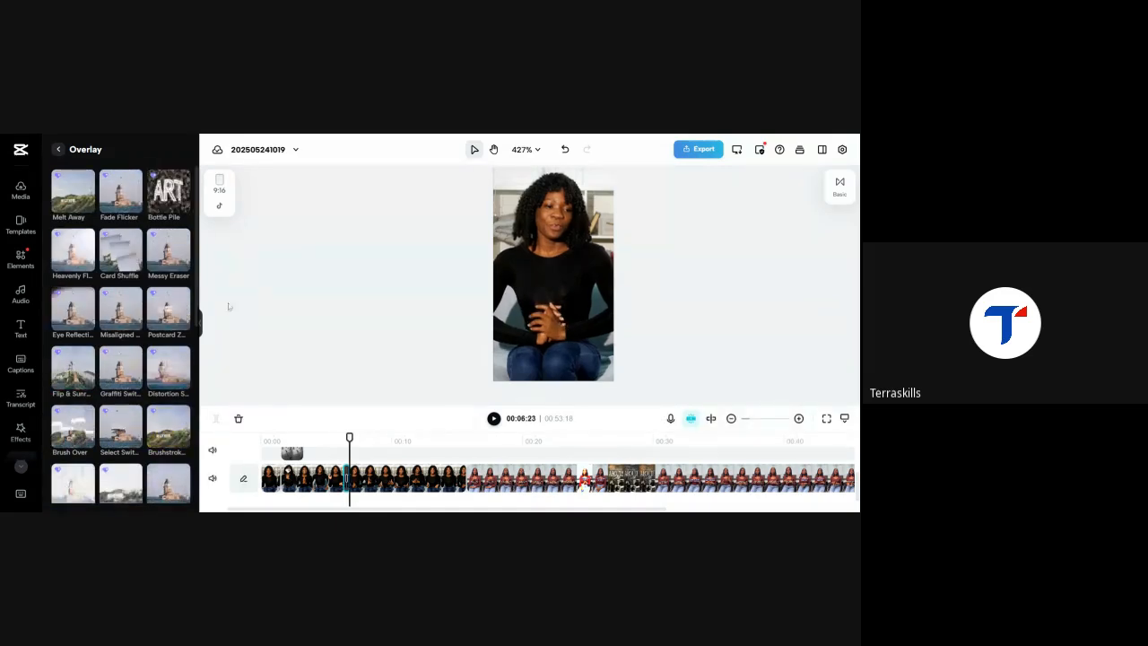
left_click_drag(350, 437, 314, 437)
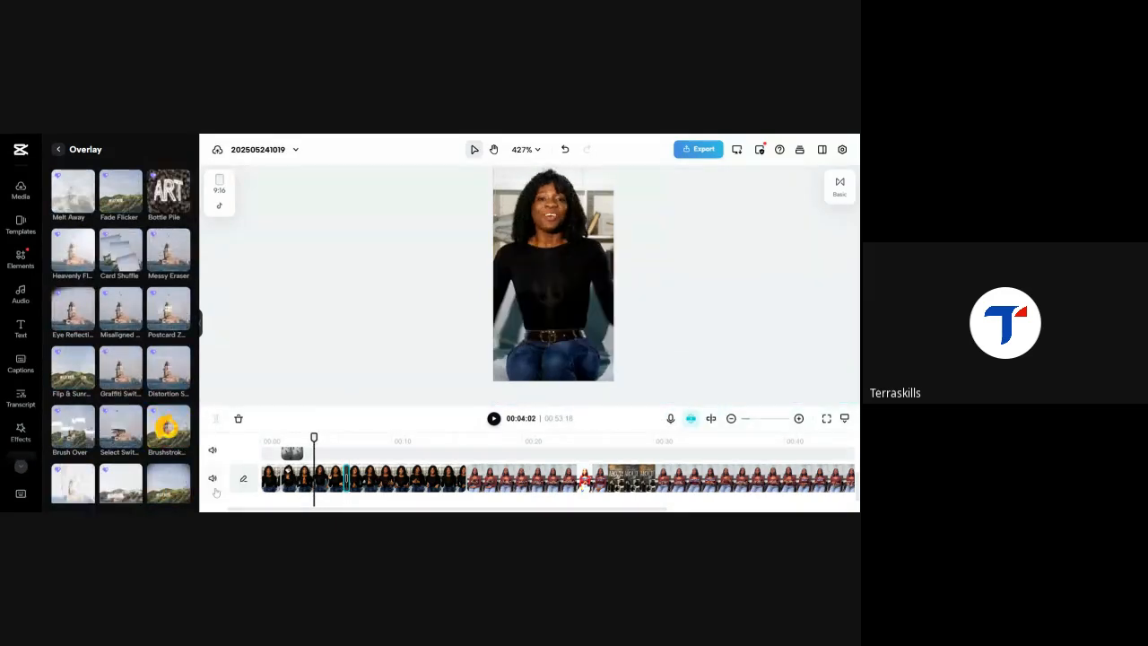
left_click(493, 418)
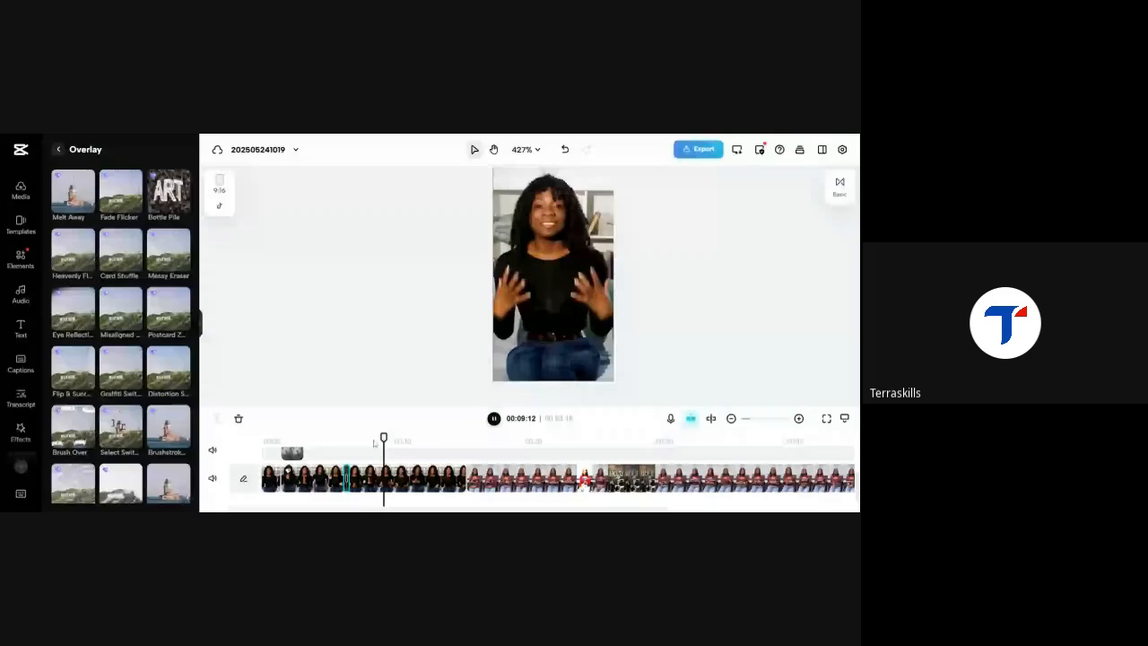
left_click(494, 418)
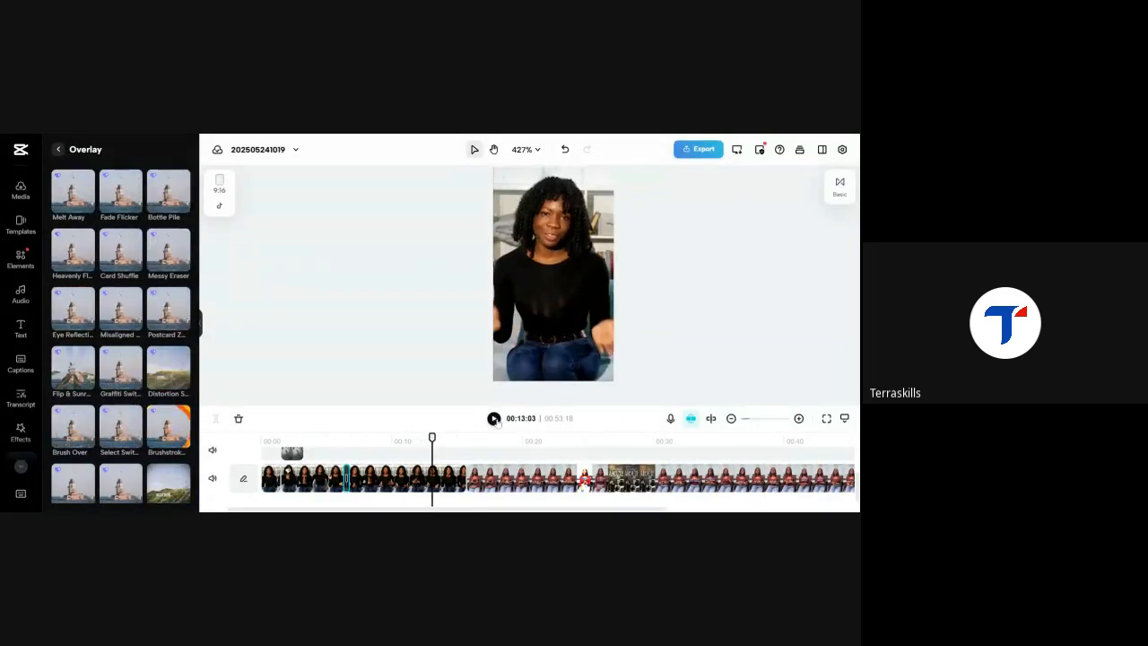
- Return the playhead to 00:00:00 and search the music library for "upbeat"
left_click(21, 294)
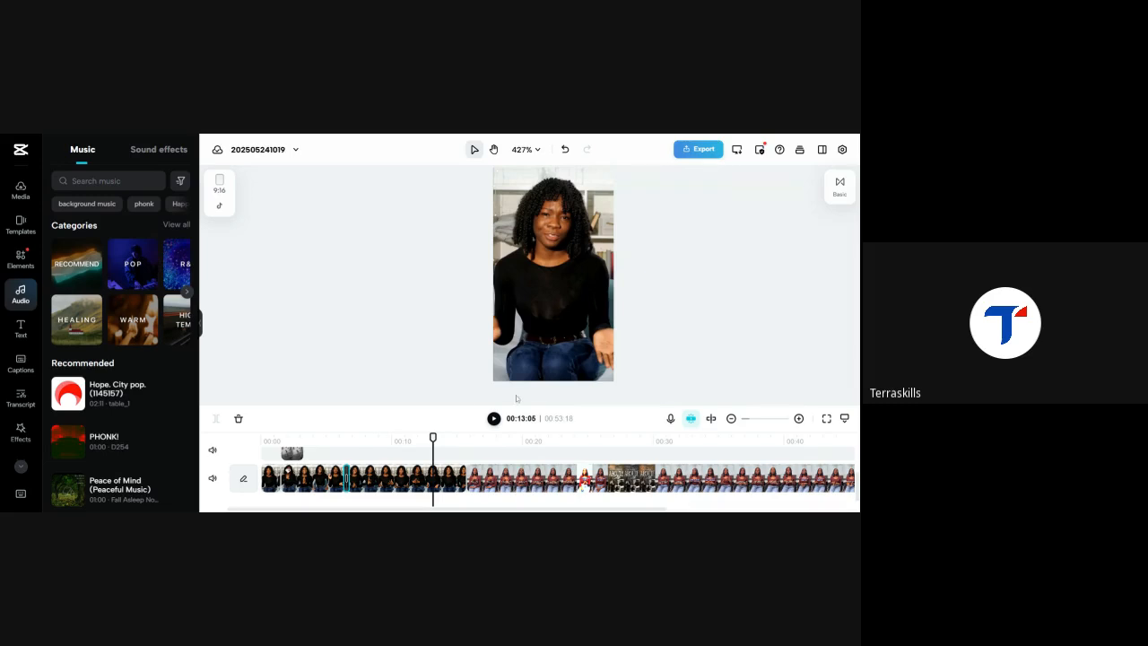
left_click(275, 439)
left_click_drag(273, 439, 254, 440)
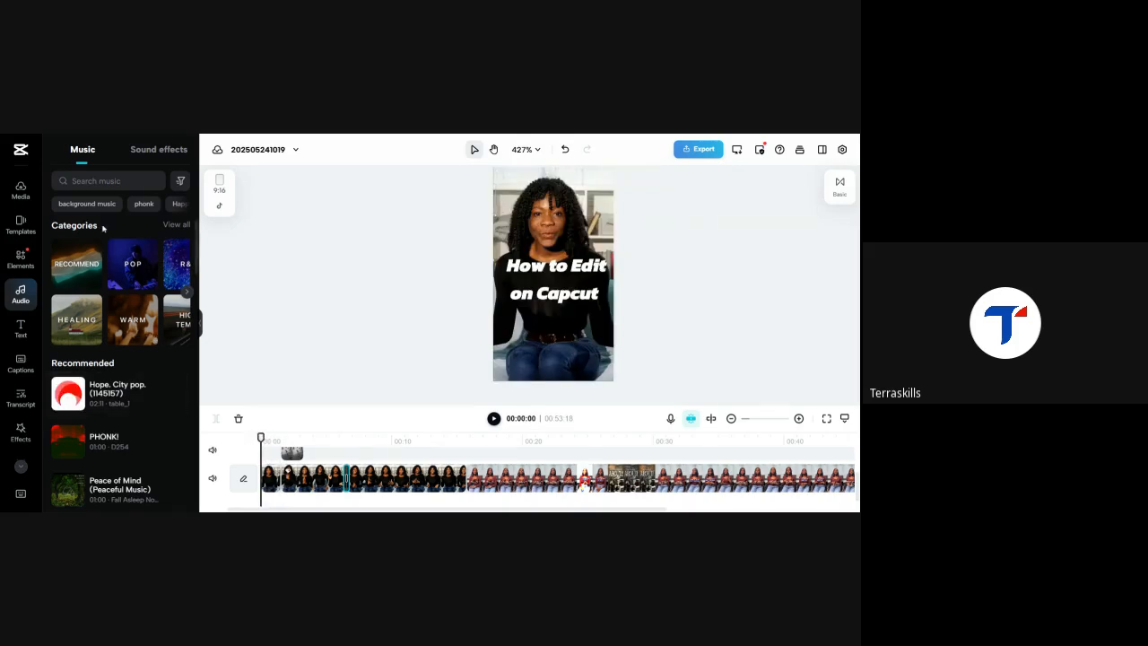
left_click(112, 180)
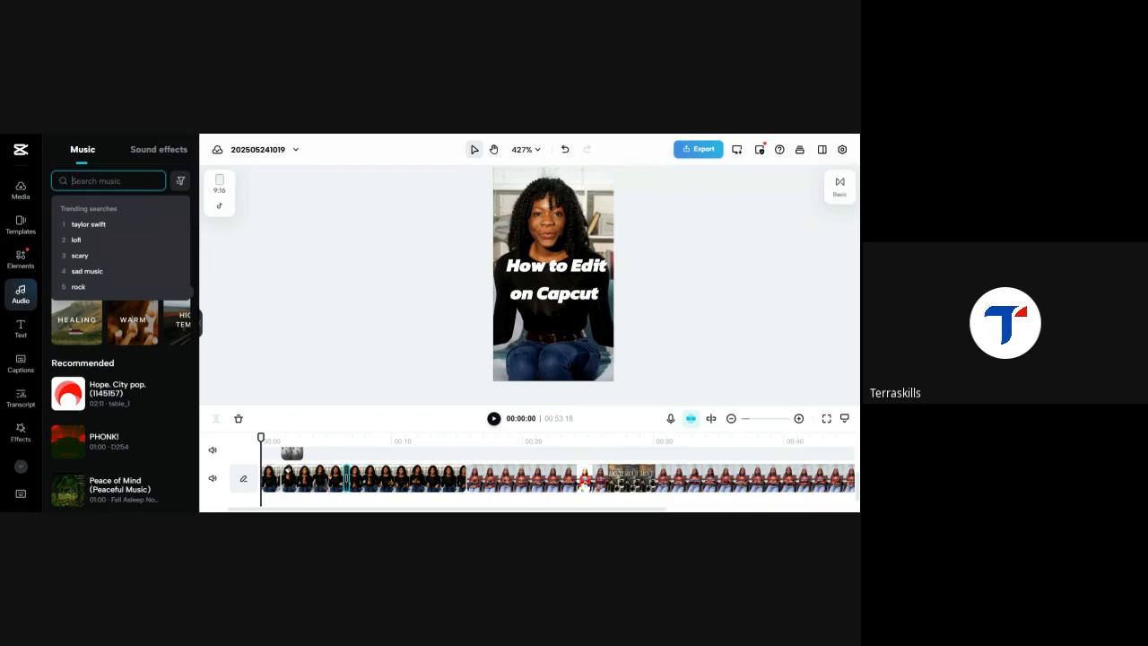
type("upbeat")
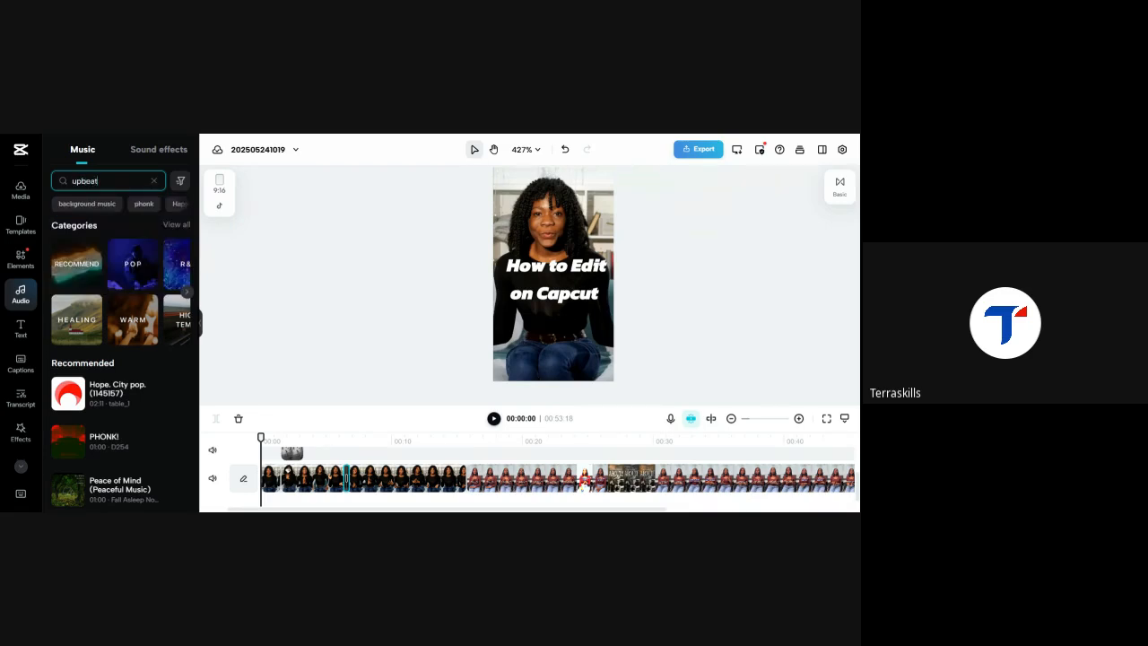
key("Return")
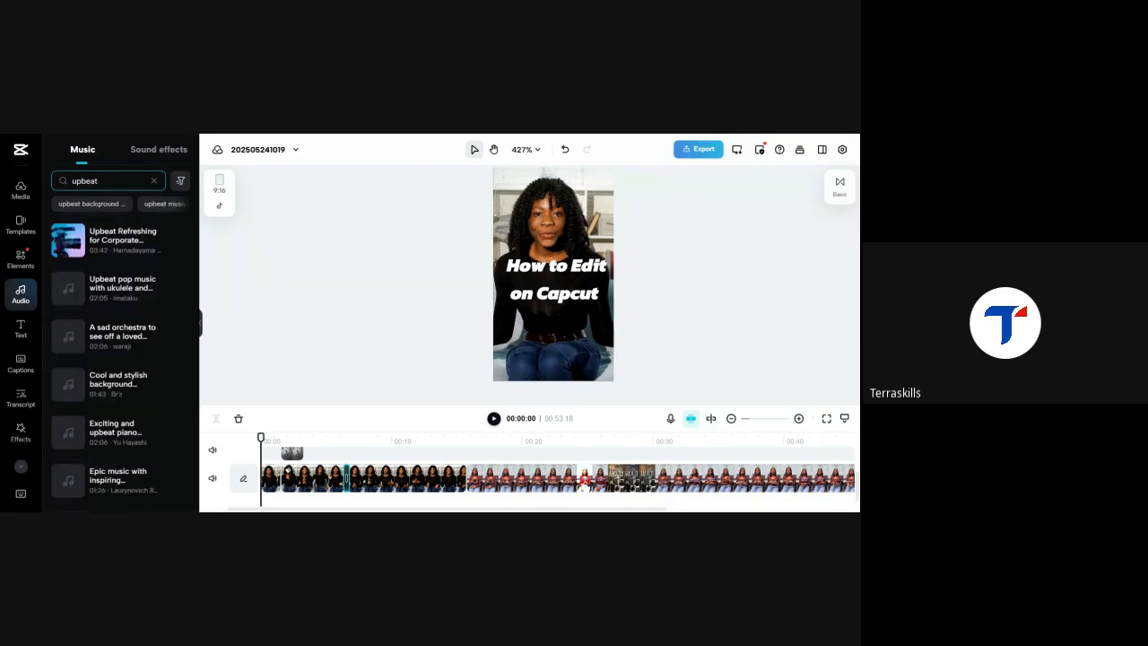
- Listen to previews of the "Upbeat Refreshing for Corporate" and "Upbeat pop music with ukulele" tracks
left_click(70, 247)
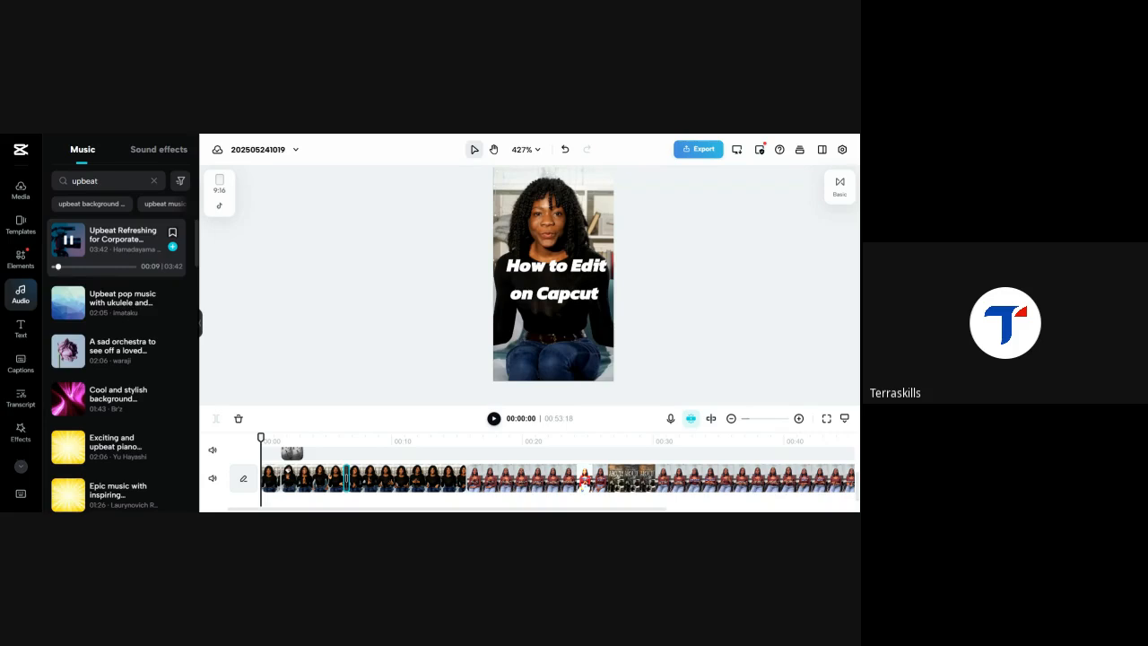
left_click(67, 303)
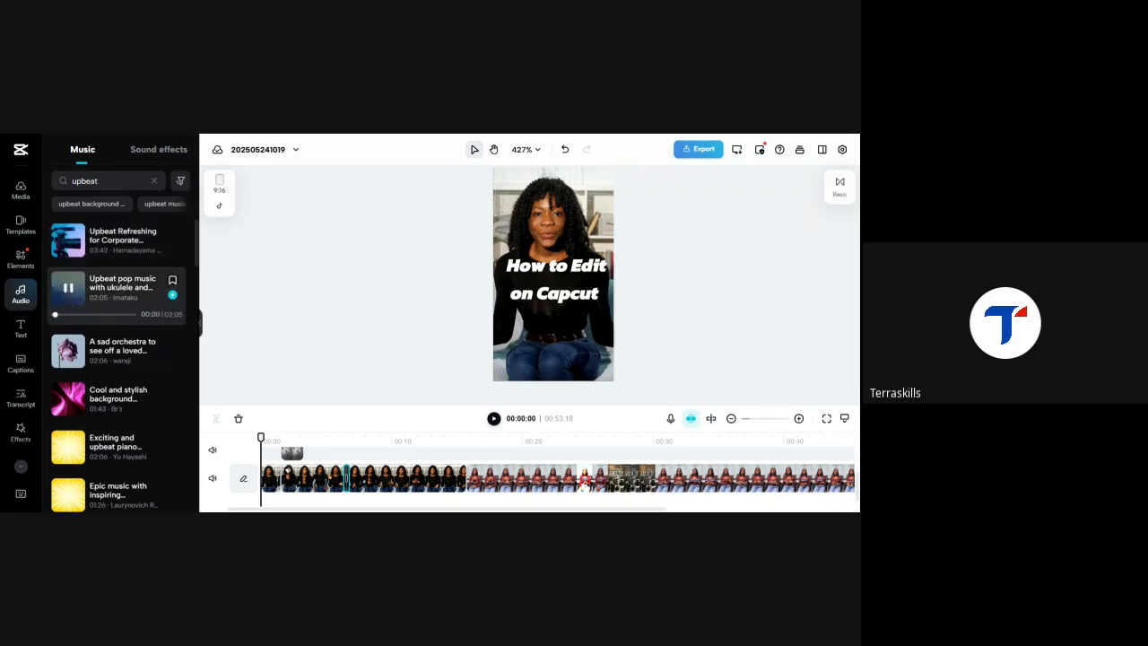
mouse_move(78, 355)
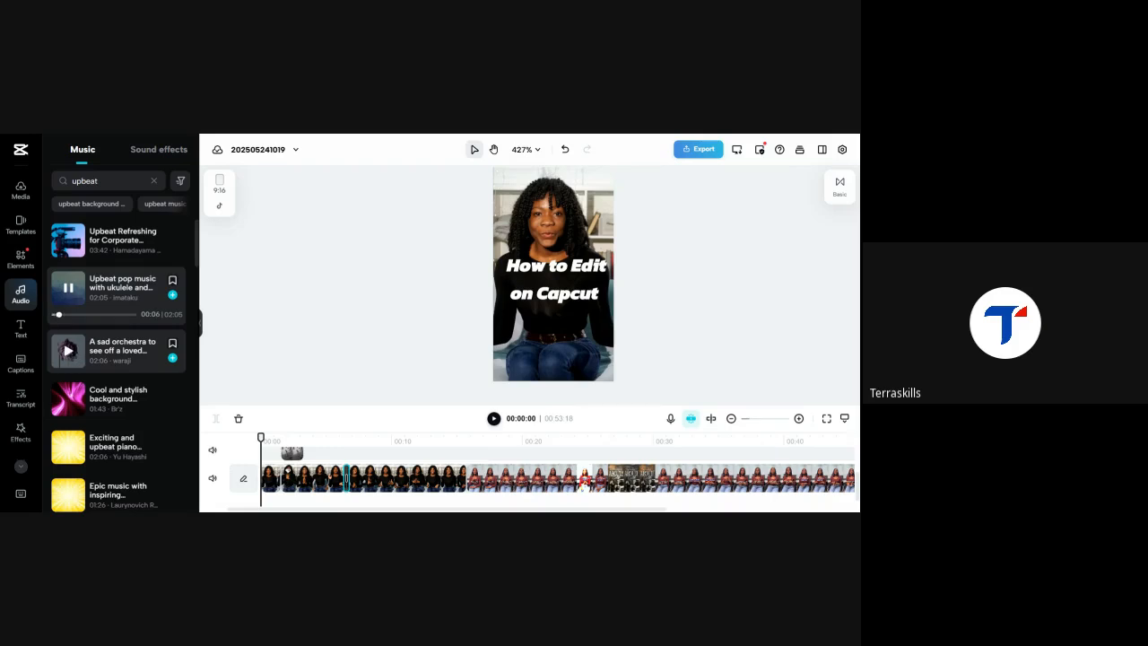
left_click(71, 288)
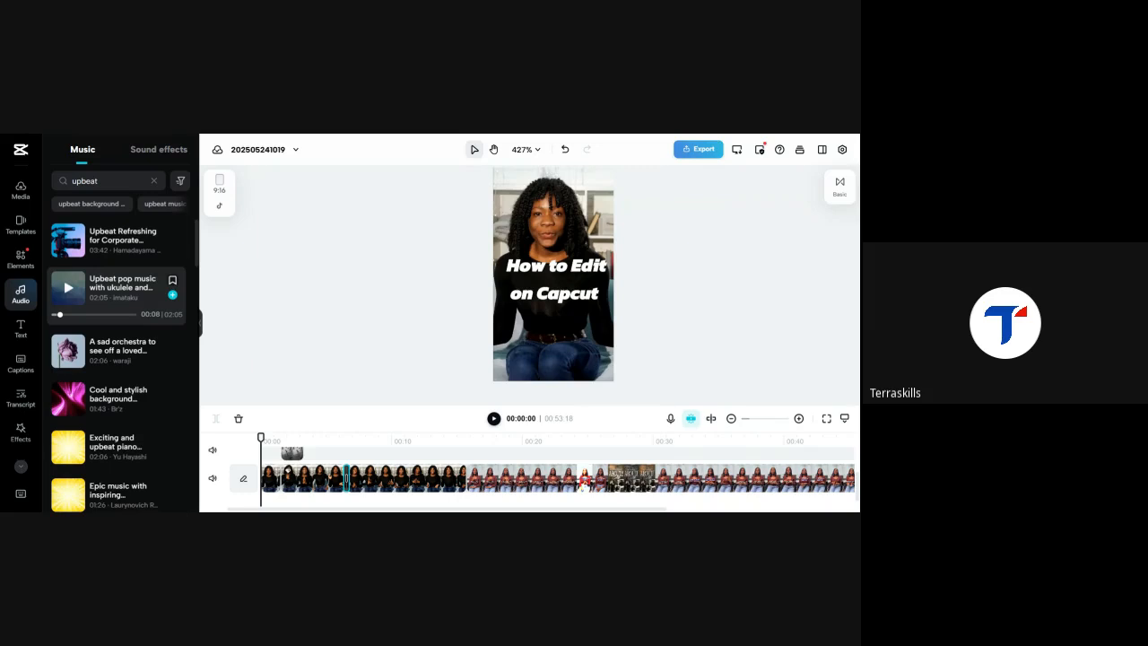
- Preview "A sad orchestra to see off a loved one", add it to the timeline at 00:00:00, and play the video with it
left_click(69, 356)
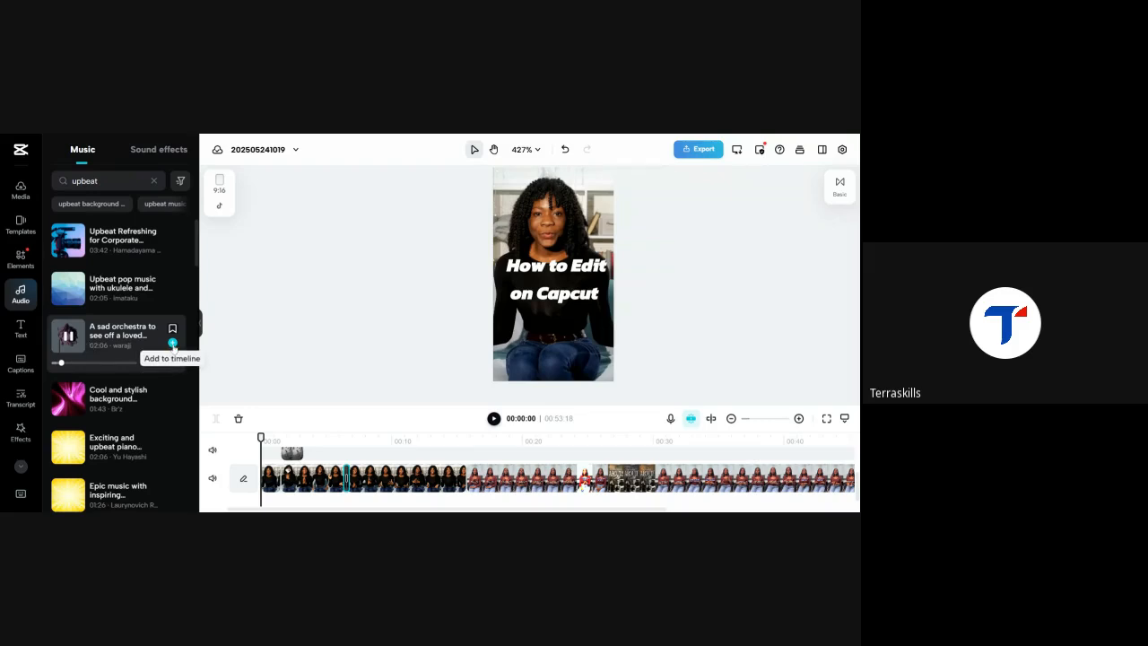
left_click(173, 344)
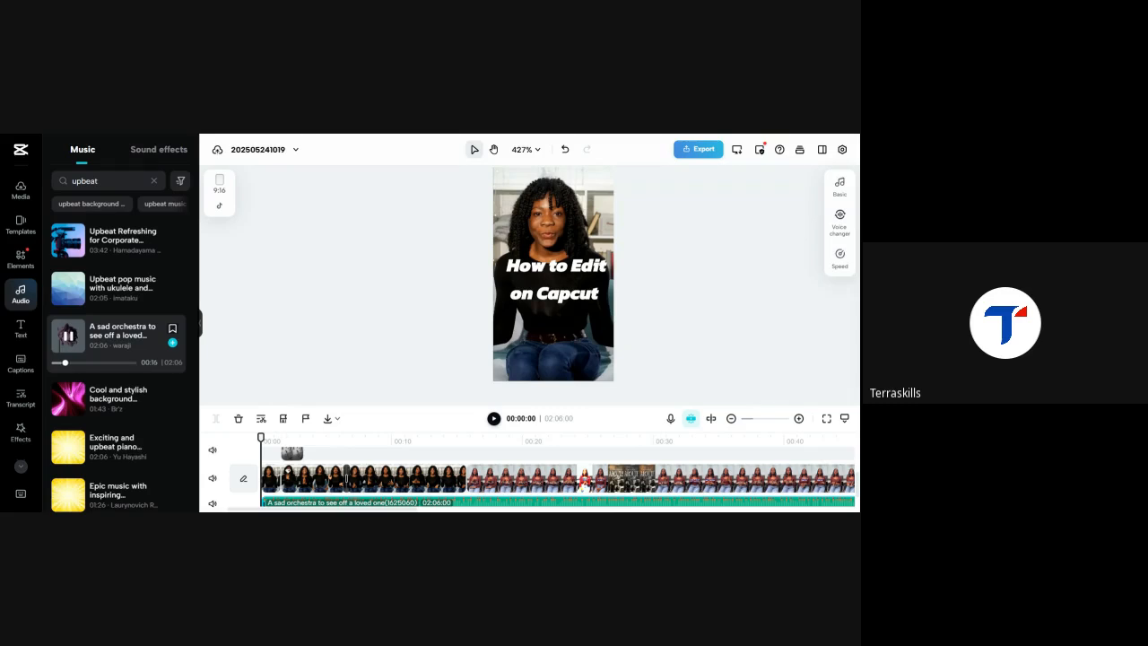
left_click(68, 336)
left_click(494, 419)
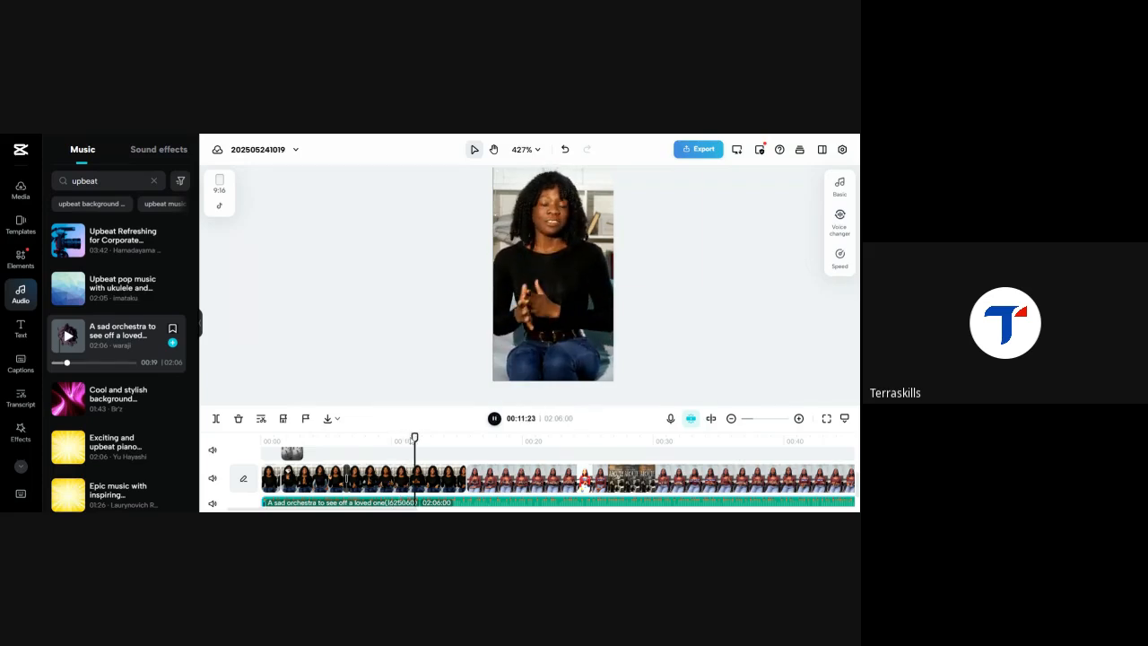
left_click_drag(343, 439, 386, 446)
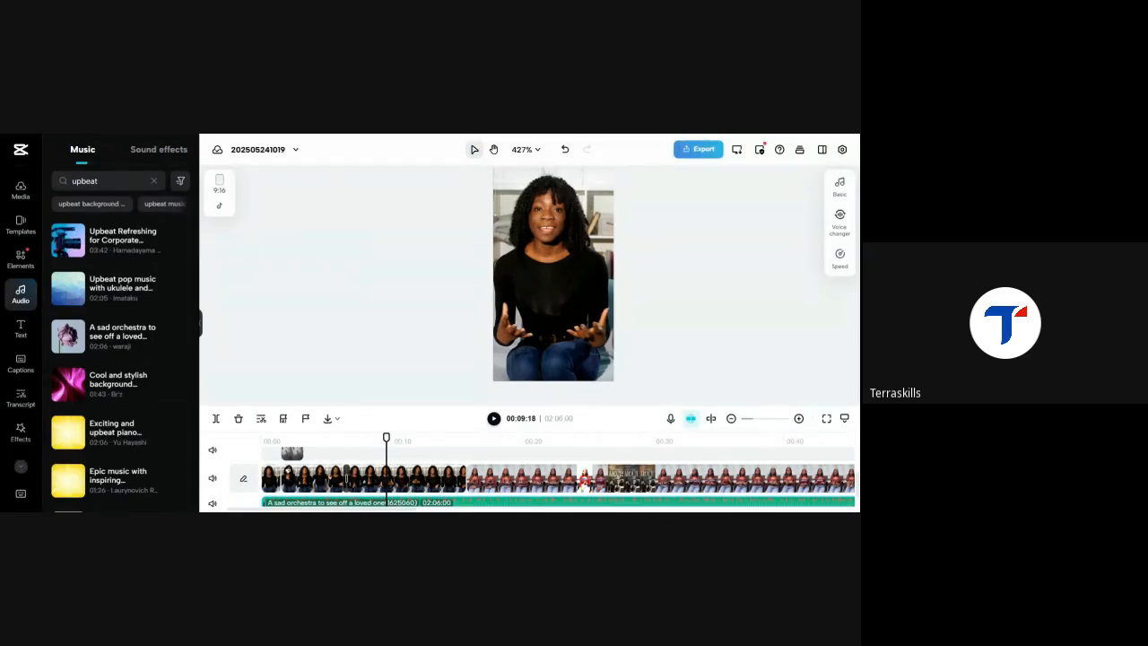
- Play the video from 00:00:00 with the orchestra music track
left_click_drag(386, 438, 260, 440)
left_click(494, 419)
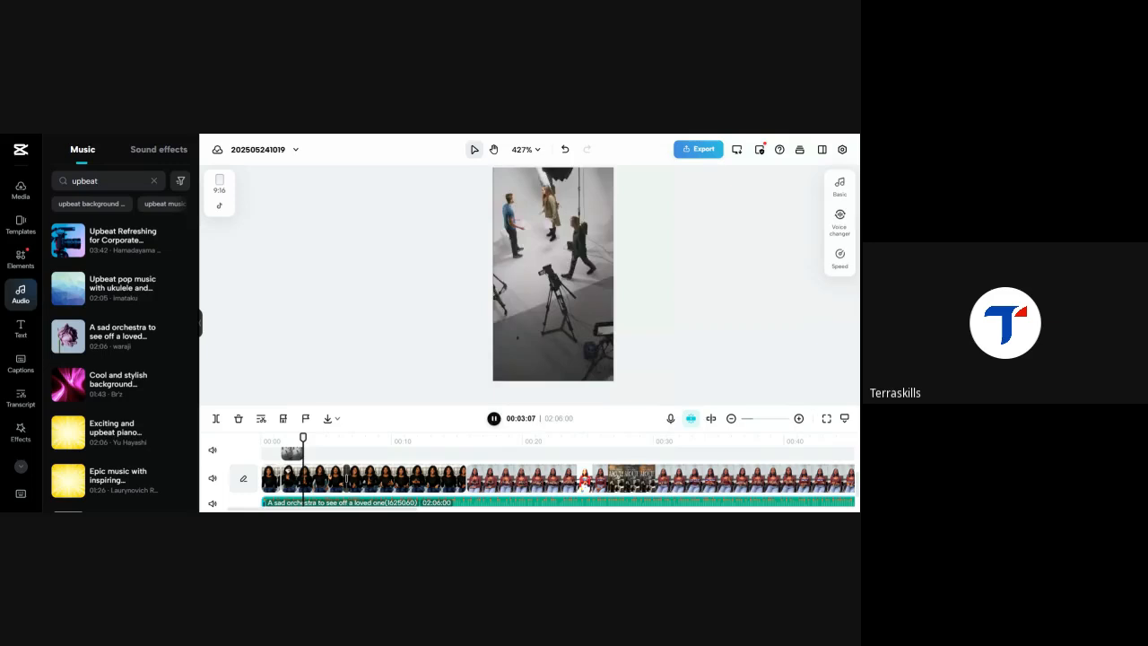
left_click(493, 419)
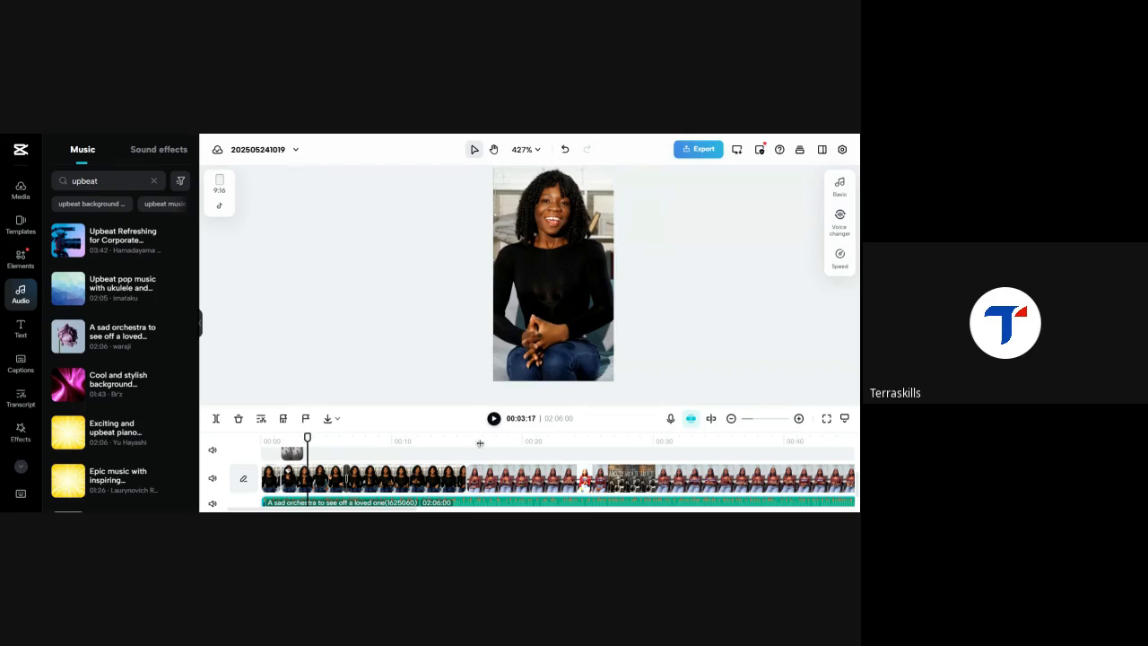
- Replace the "A sad orchestra to see off a loved one" track with "Cool and stylish background music", starting at 00:00:00
scroll(407, 474, "down", 2)
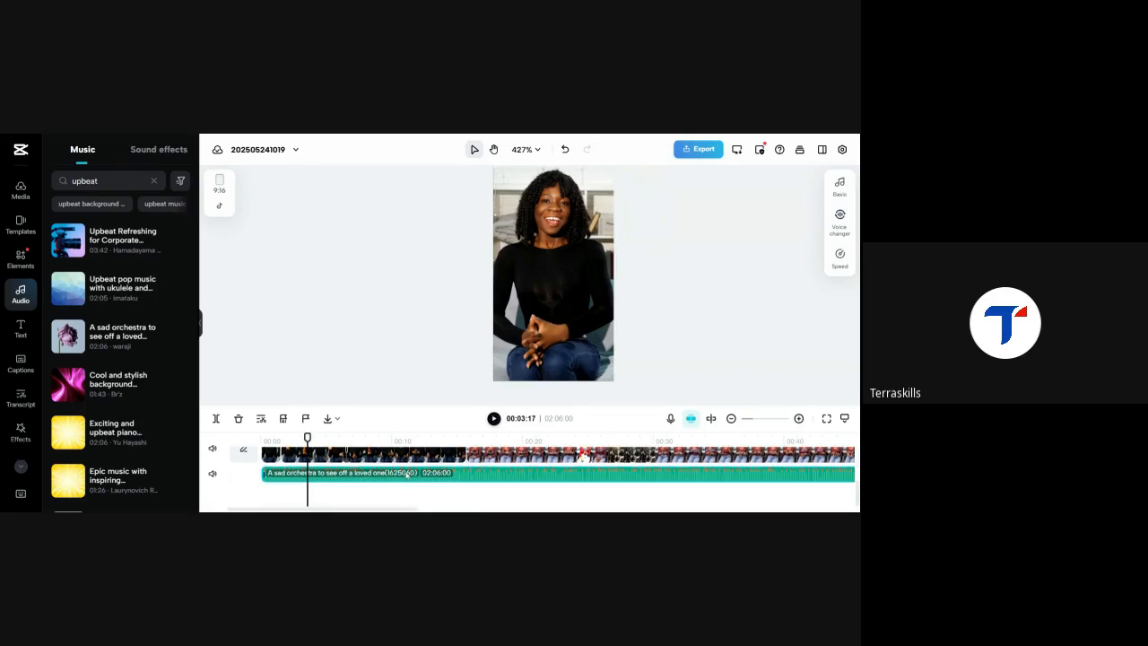
key("Delete")
mouse_move(157, 339)
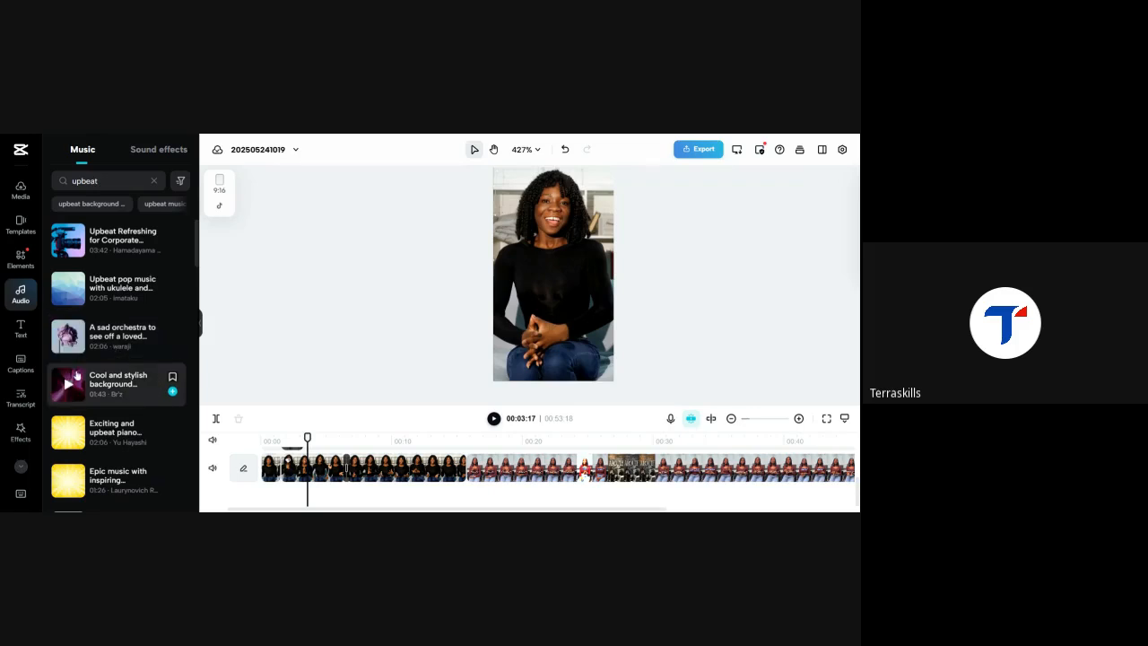
left_click(71, 386)
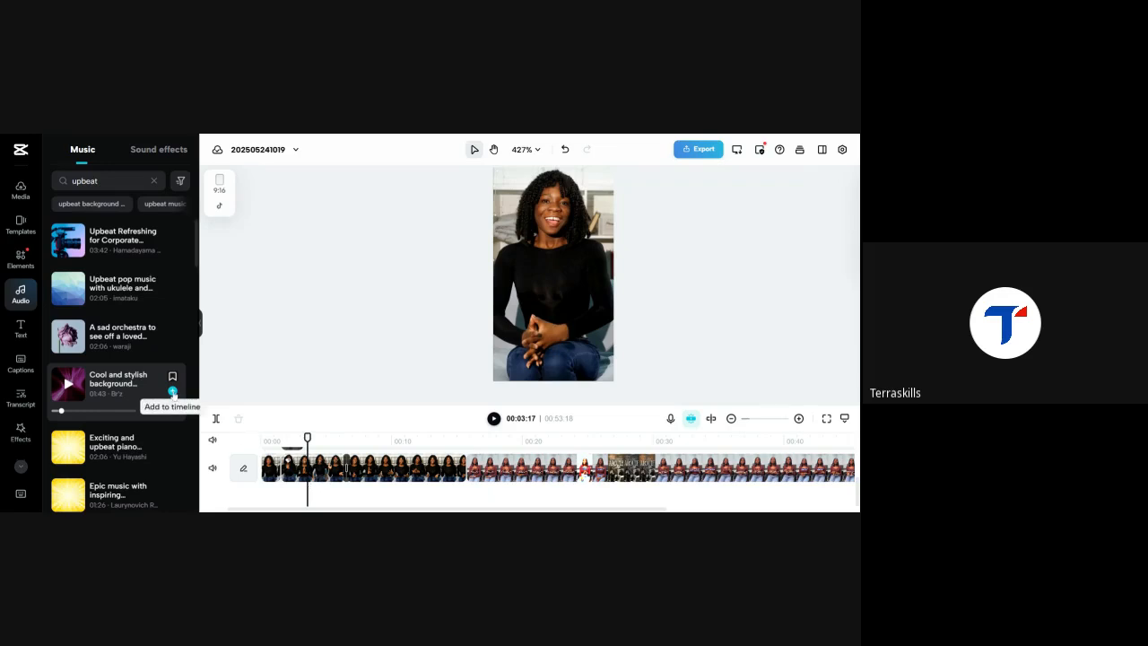
left_click(173, 392)
left_click_drag(360, 483, 294, 481)
scroll(296, 486, "up", 2)
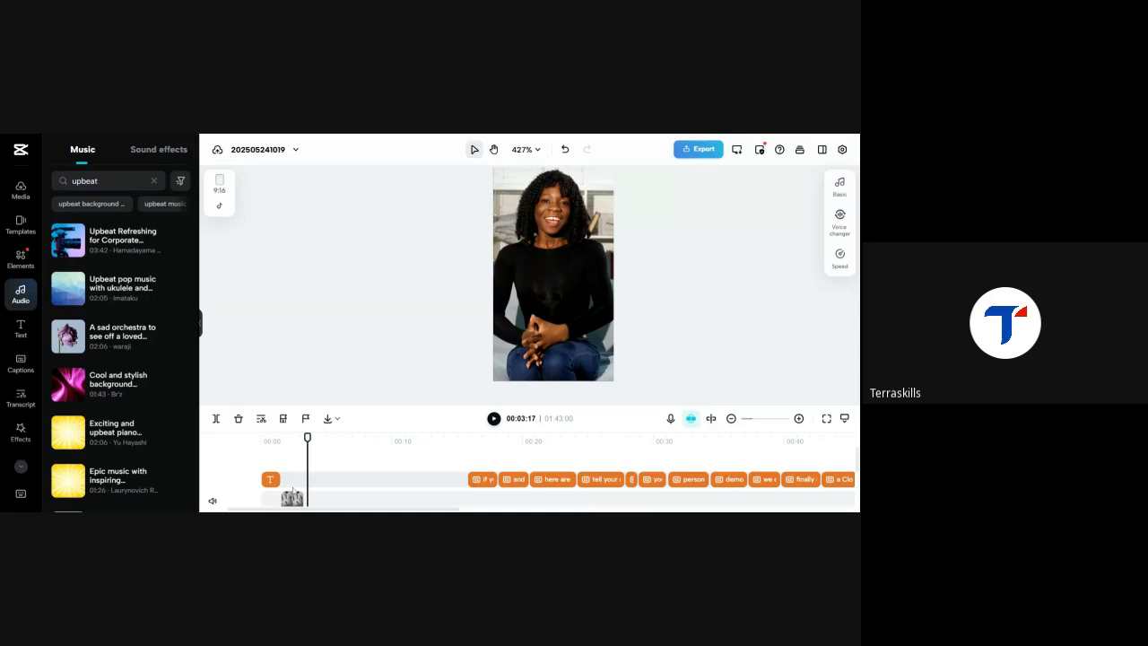
- Move the stock overlay clip along its track to start at about 00:12
scroll(294, 490, "down", 2)
left_click(289, 463)
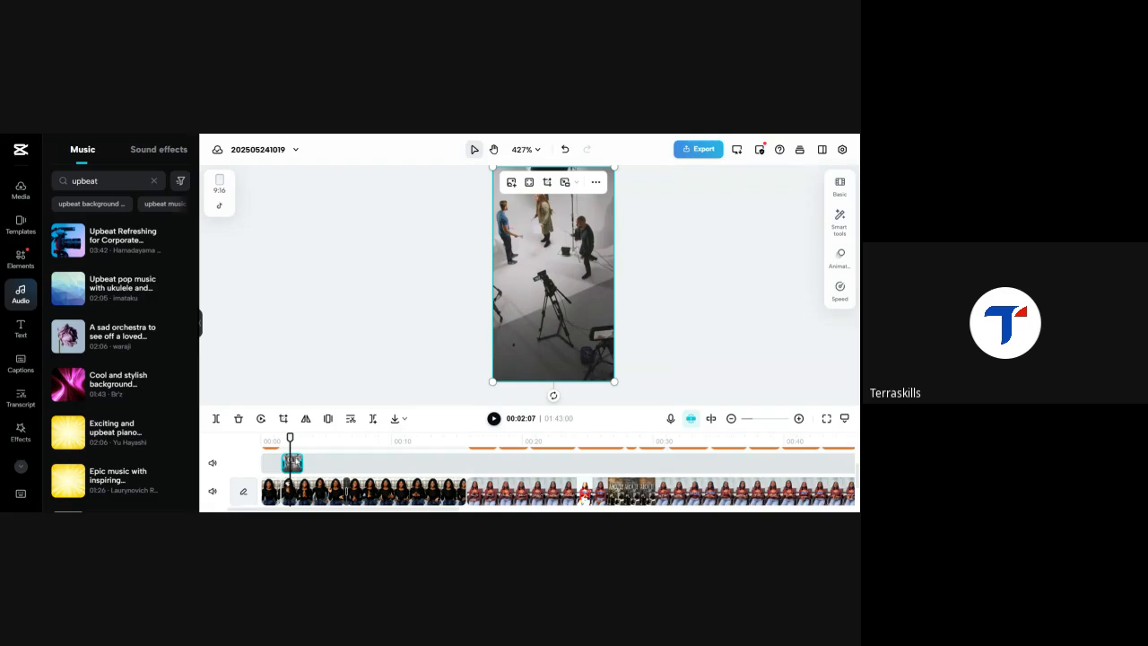
left_click_drag(291, 463, 426, 499)
scroll(328, 483, "down", 2)
scroll(323, 480, "up", 2)
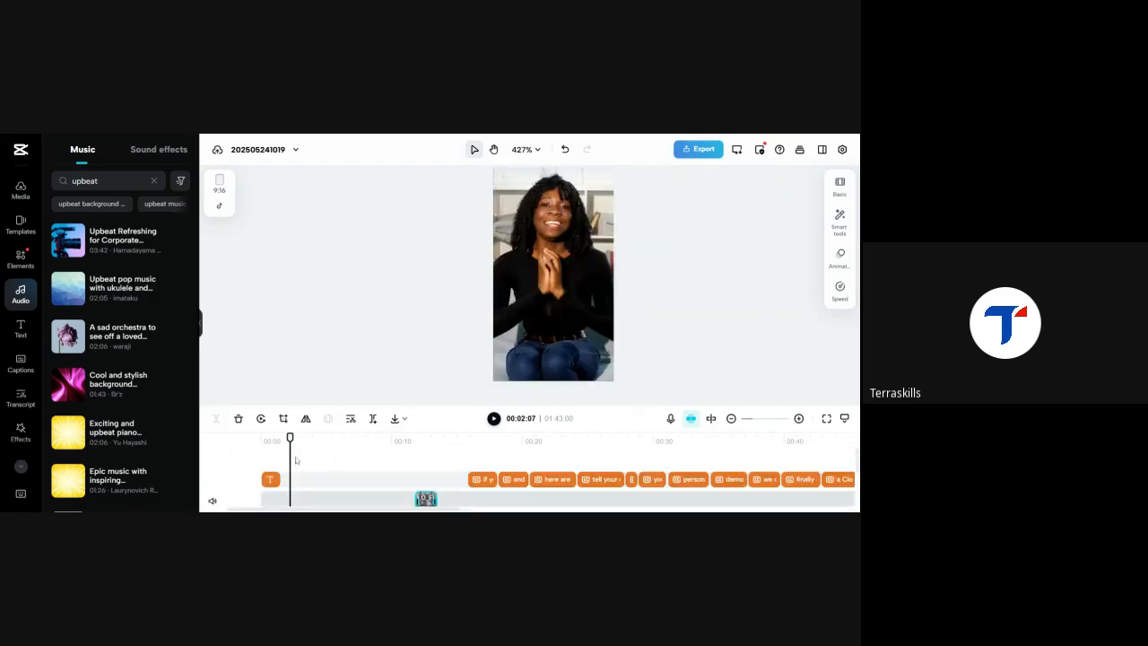
- Play the opening of the video from 00:00:00 with the new background music
left_click_drag(290, 438, 261, 437)
left_click(494, 419)
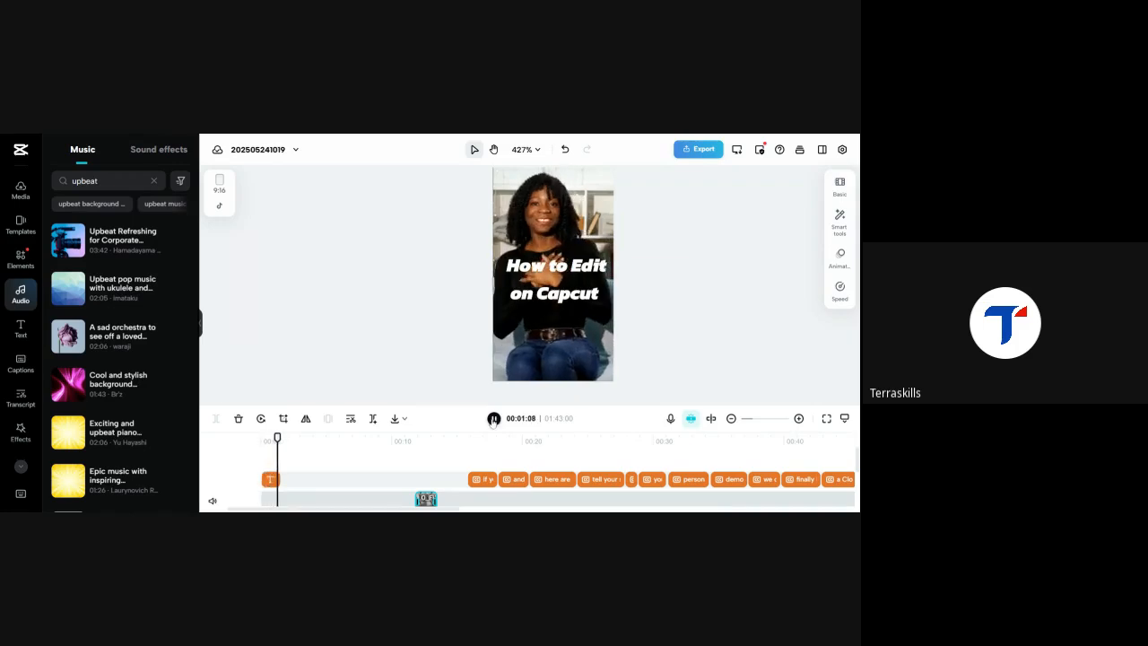
left_click(494, 419)
scroll(337, 469, "down", 2)
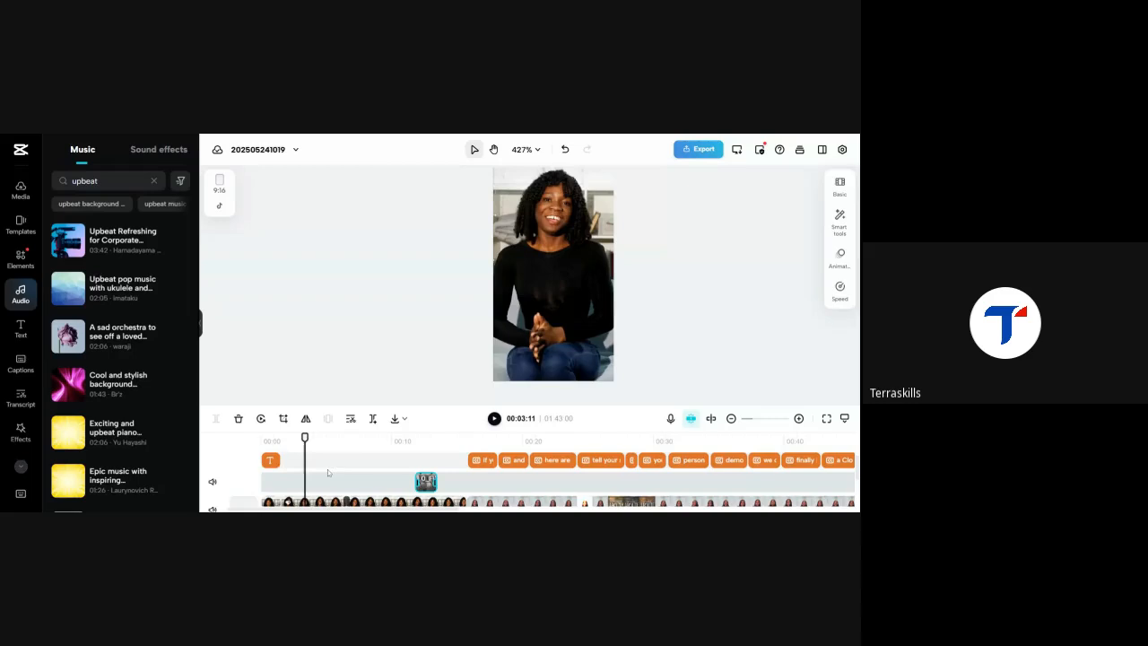
- Extend the "How to Edit on Capcut" heading to end at about 00:04:15 and replay the video from 00:00:00
left_click(273, 461)
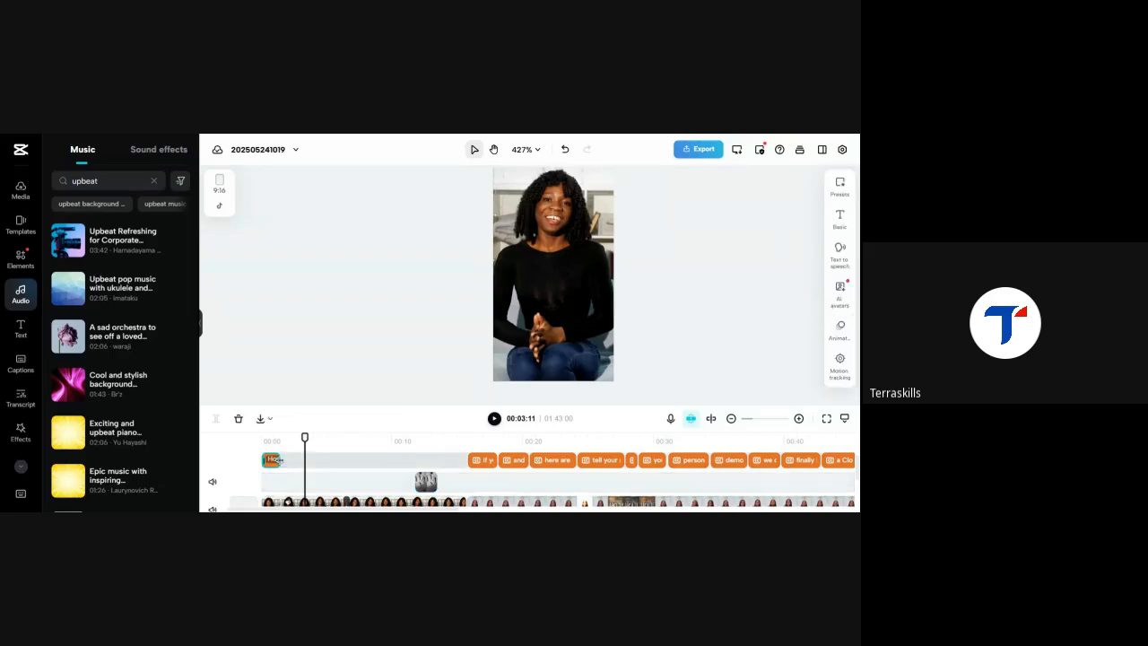
left_click_drag(282, 460, 319, 462)
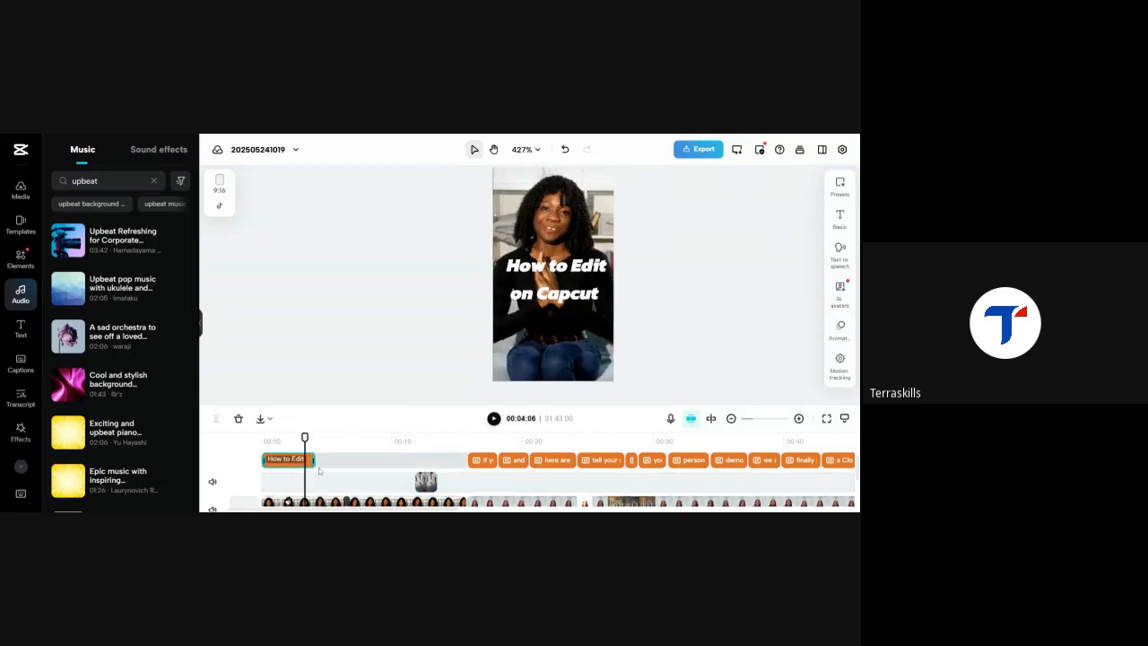
left_click(253, 442)
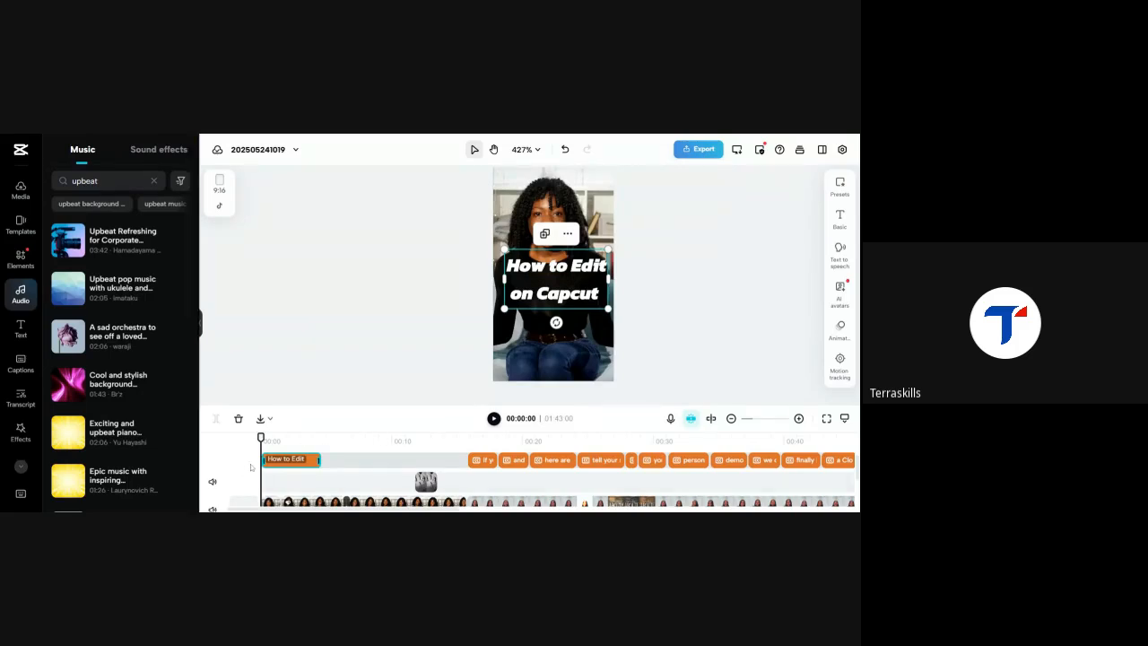
left_click(493, 418)
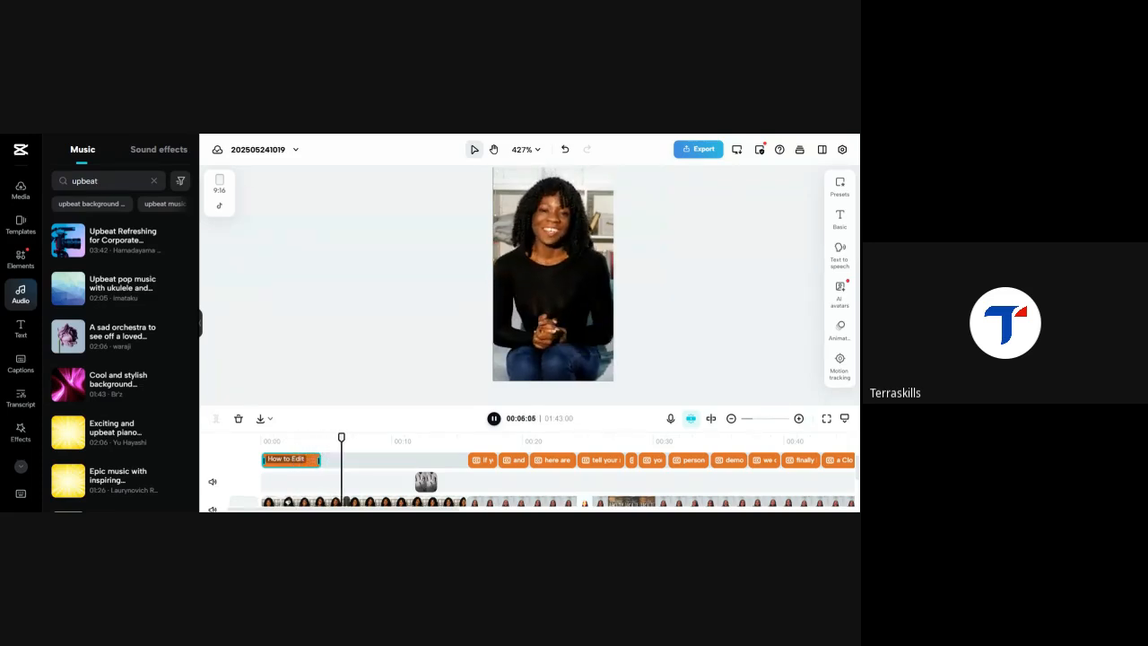
left_click(494, 418)
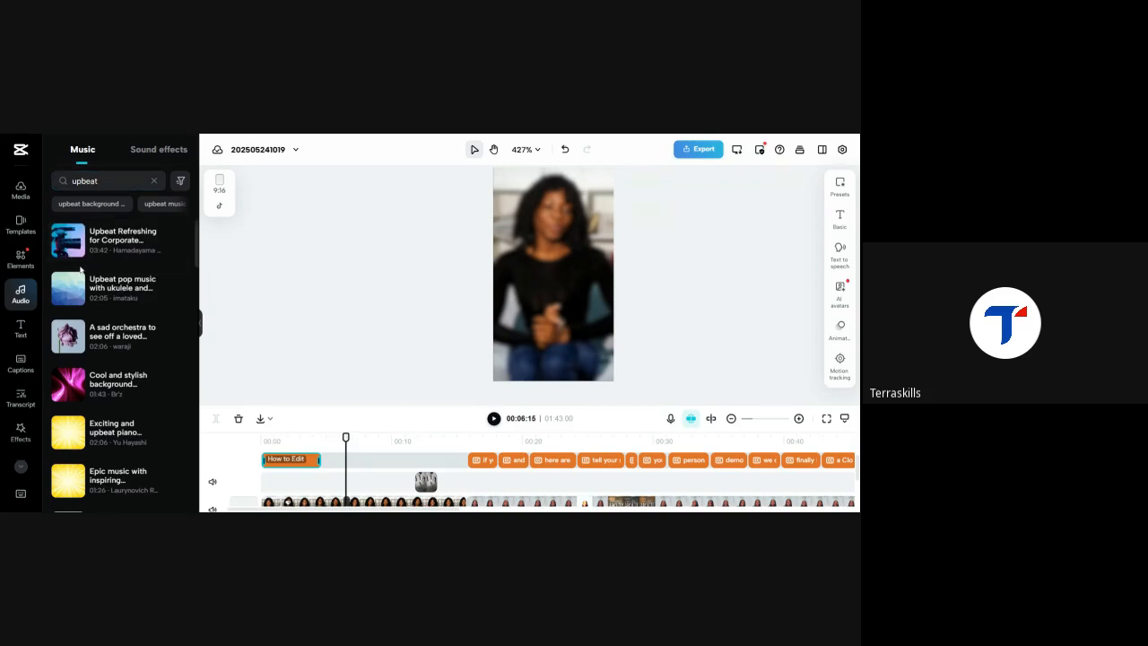
- Move the playhead to 00:00:20 and preview the "Swish" sound effect
scroll(94, 359, "down", 2)
scroll(94, 361, "down", 1)
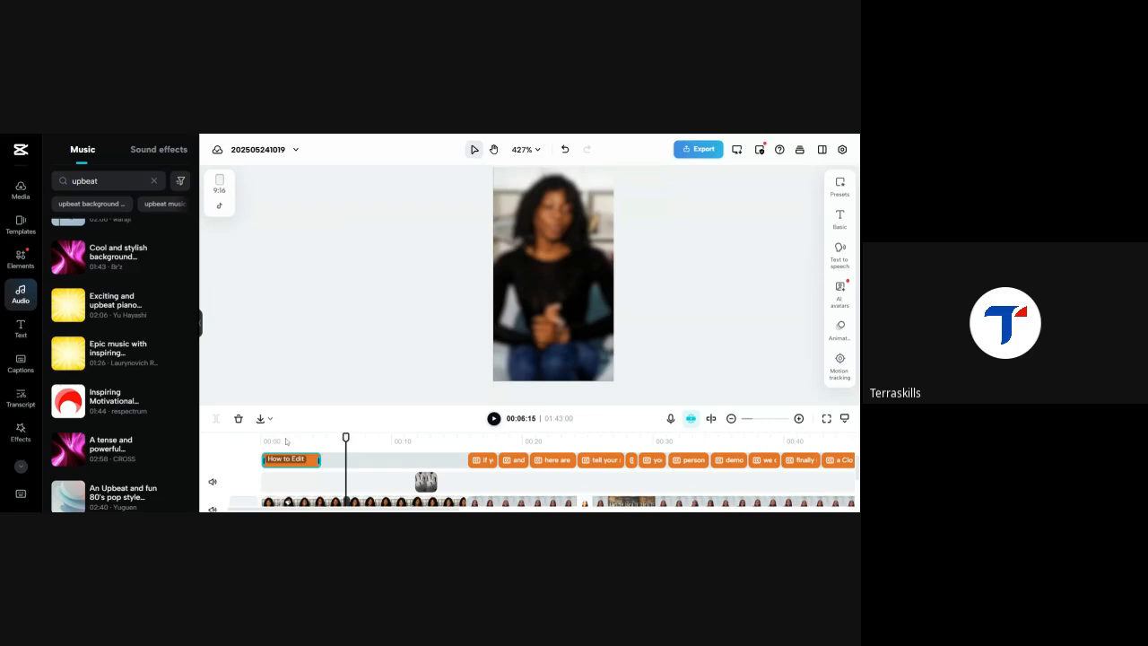
left_click_drag(287, 441, 269, 438)
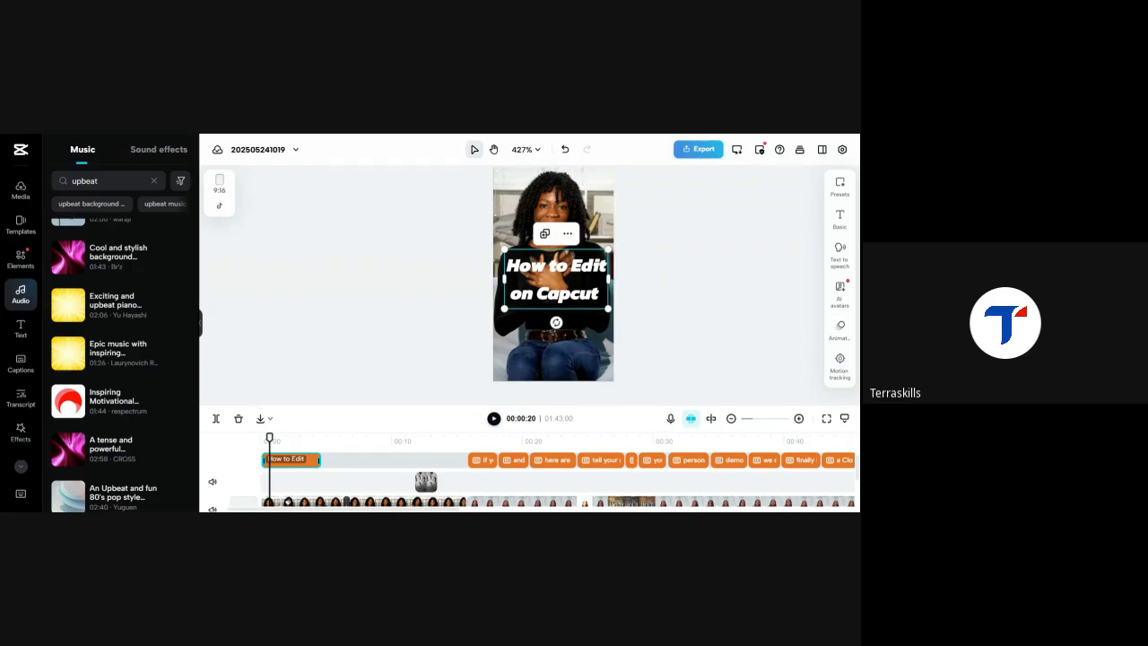
left_click(152, 151)
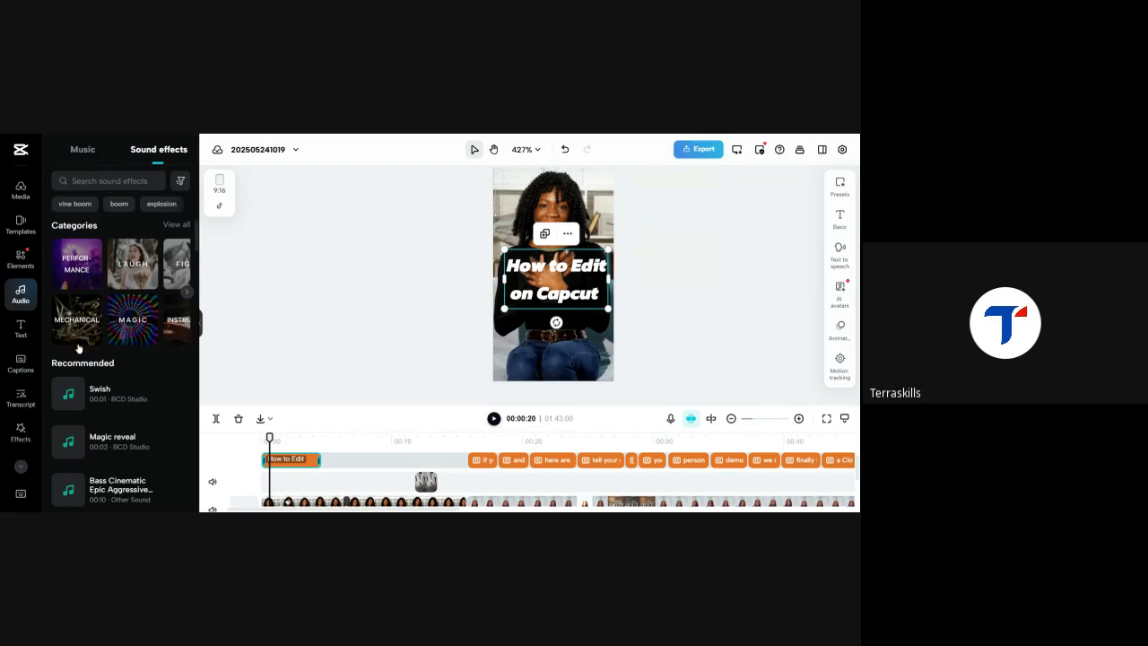
mouse_move(77, 402)
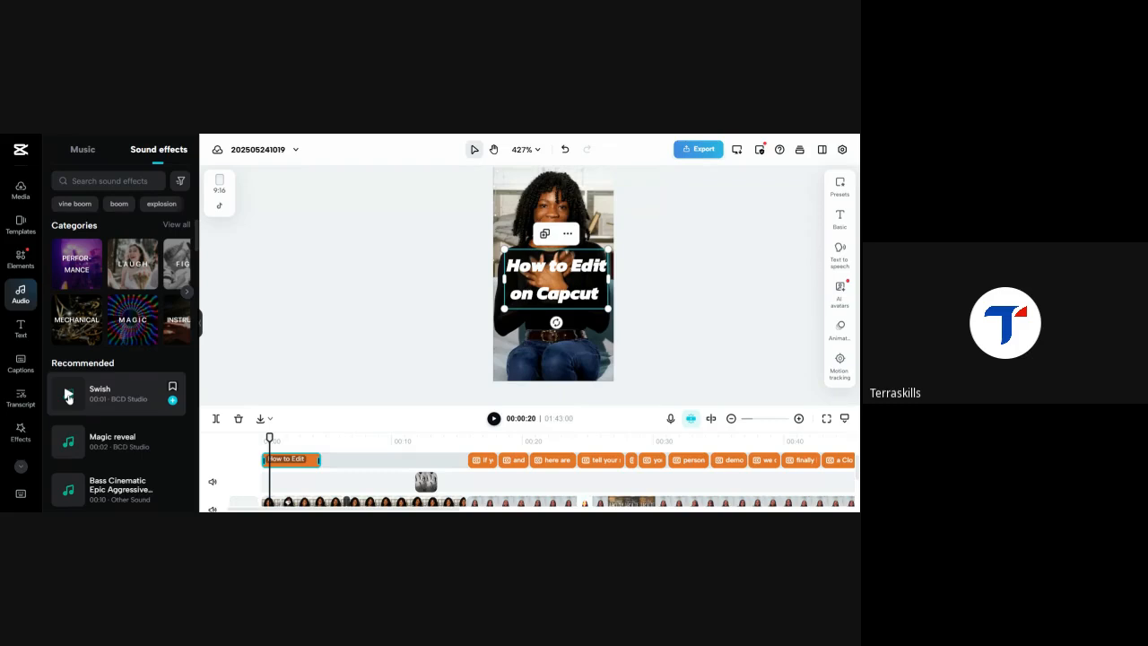
left_click(68, 397)
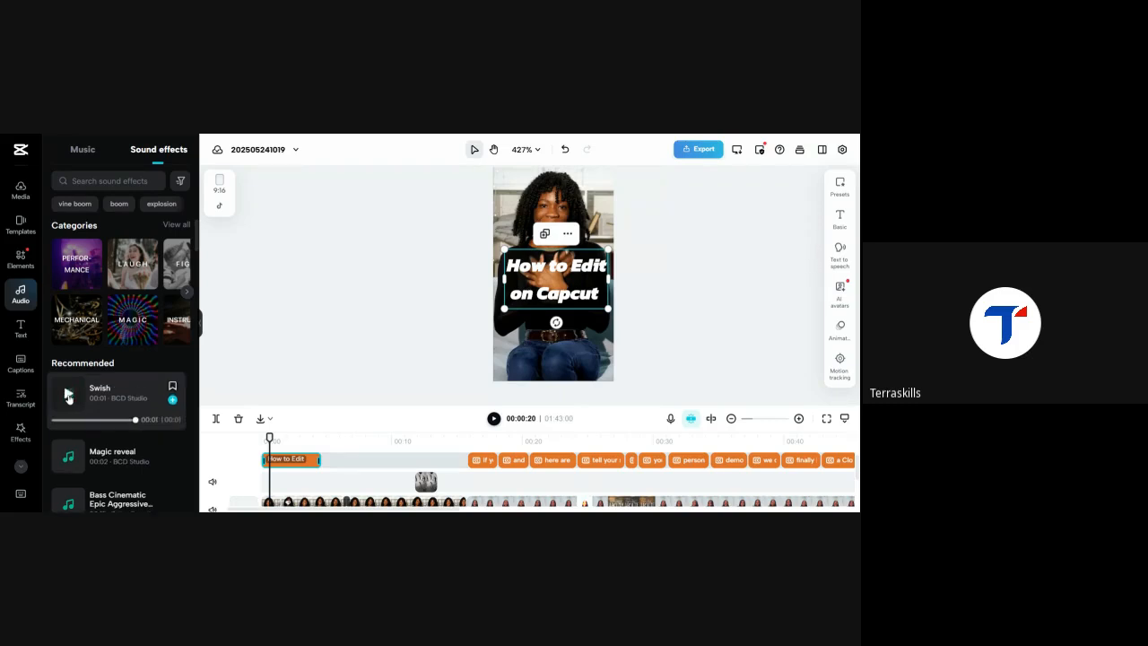
left_click(69, 397)
- Duplicate the "How to Edit on Capcut" heading and place one copy after the other, starting at about 00:06
right_click(303, 460)
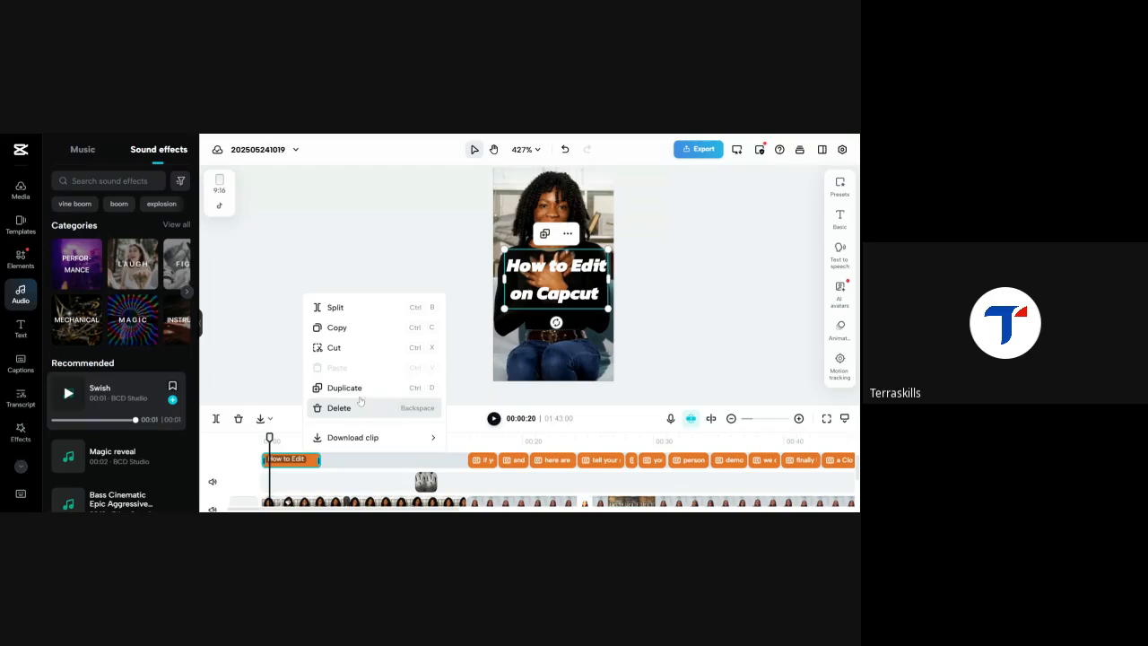
left_click(357, 387)
left_click_drag(296, 479, 378, 470)
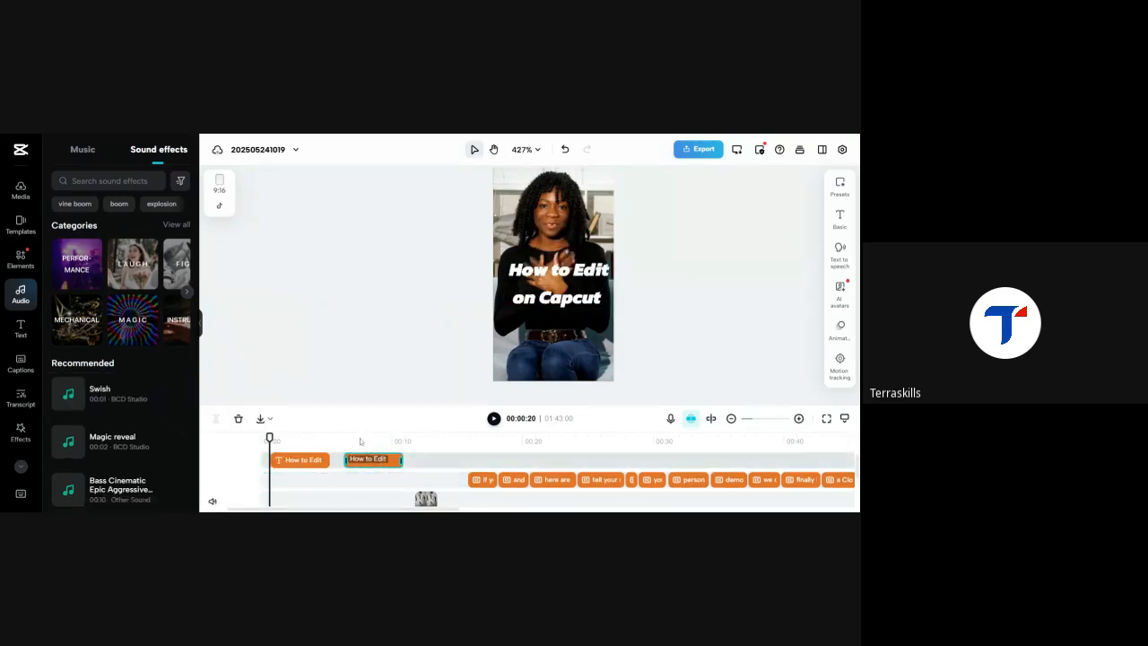
- Change the second heading's text to "1. Open Capcut" and scale it down slightly
left_click(360, 438)
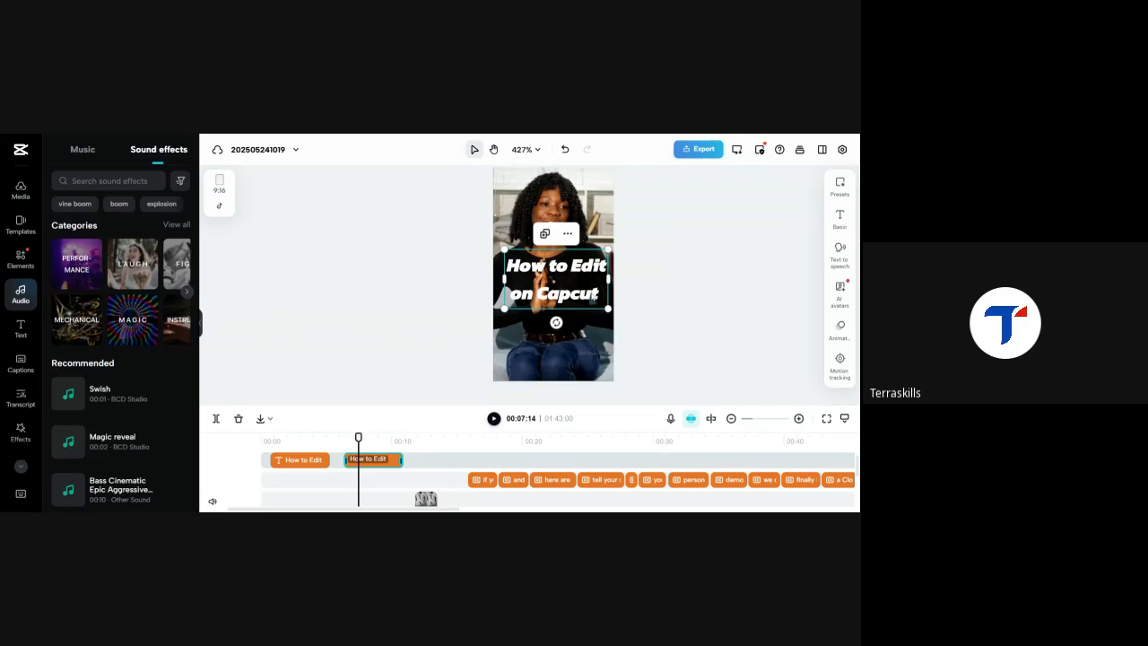
double_click(594, 296)
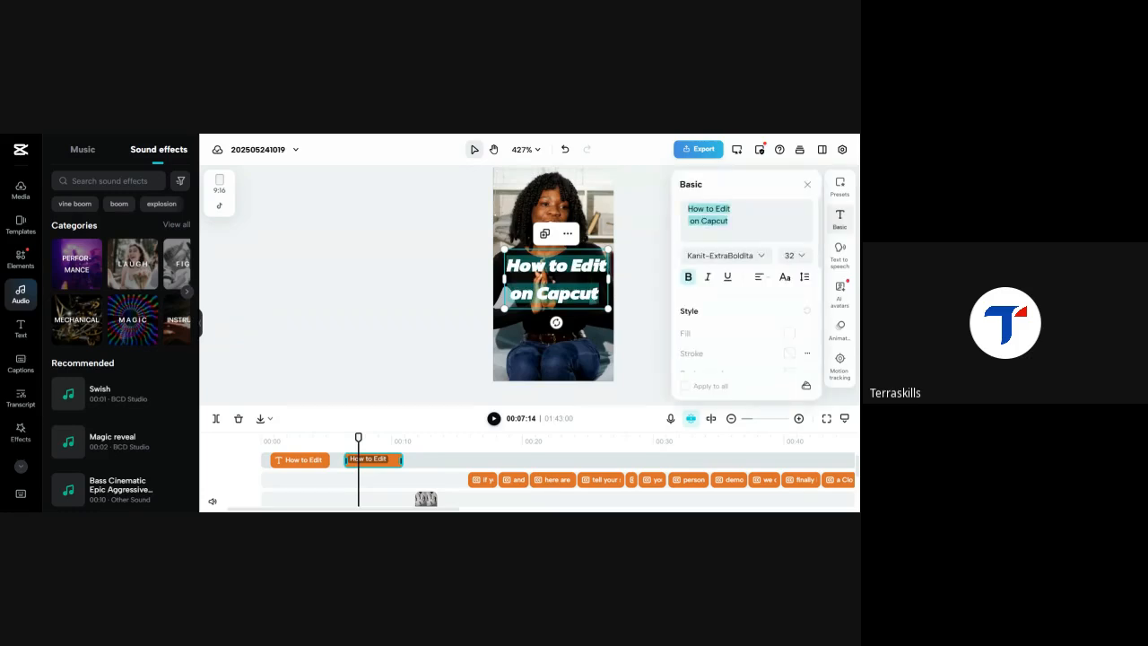
key("BackSpace")
type("1. Open")
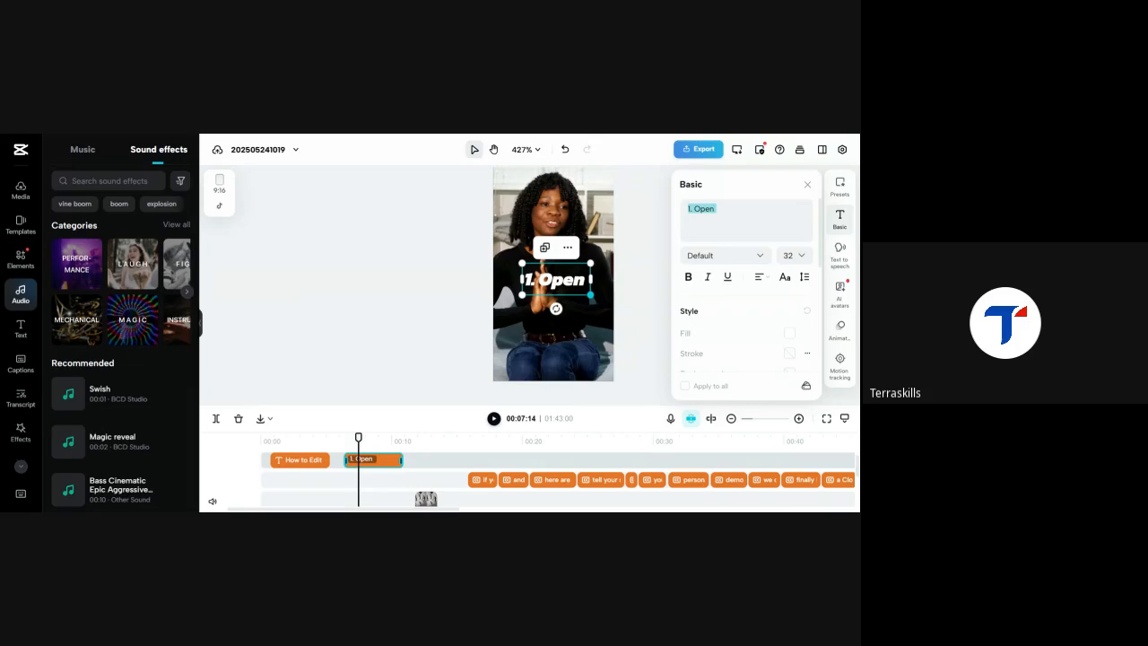
type(" Capcut")
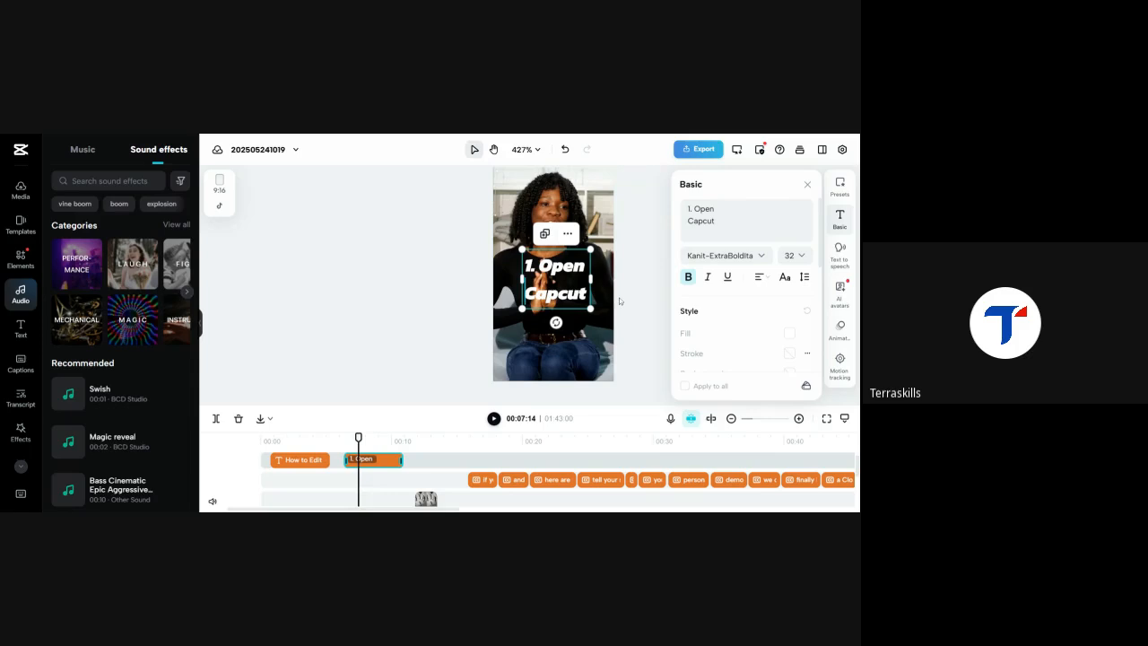
left_click_drag(591, 308, 576, 296)
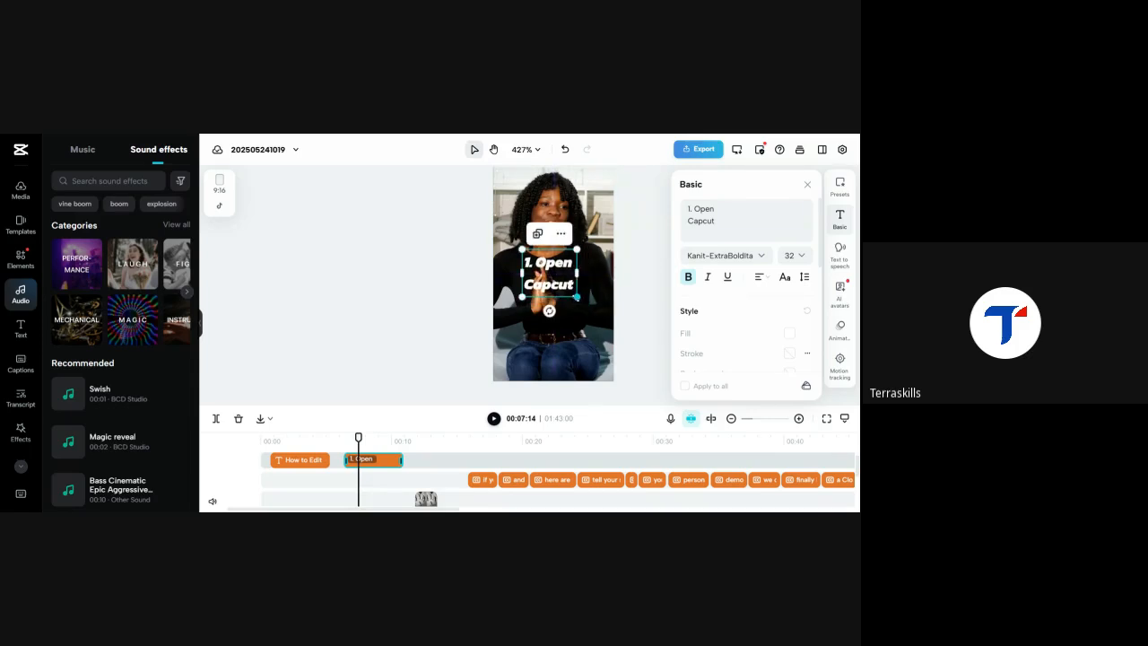
- Add the "Swish" sound effect to the timeline and shift it near the start of the "1. Open Capcut" text
left_click(128, 403)
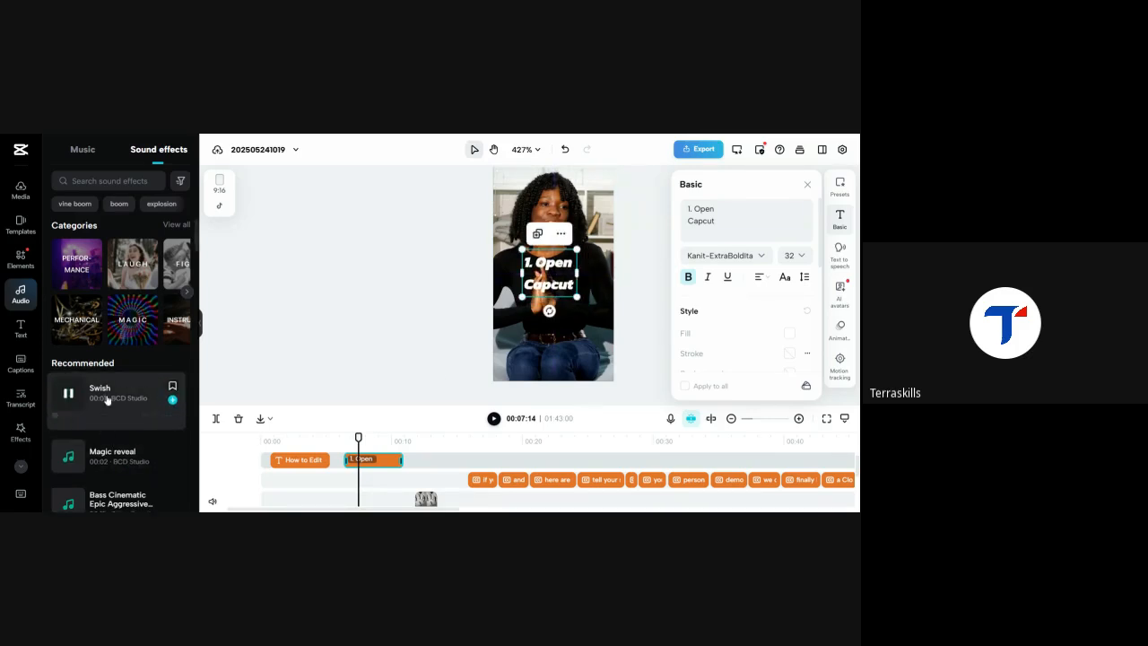
left_click(172, 399)
scroll(358, 462, "down", 5)
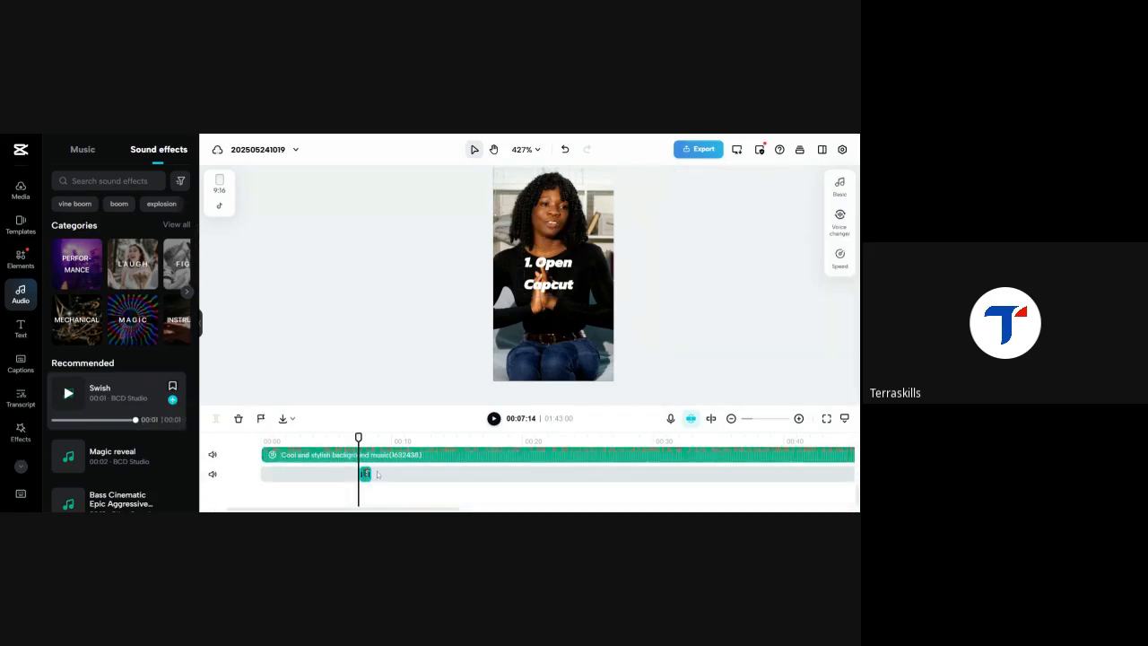
left_click_drag(367, 478, 356, 479)
- Play the video from 00:04:26 through the point where the "1. Open Capcut" text appears with the swish
left_click(325, 441)
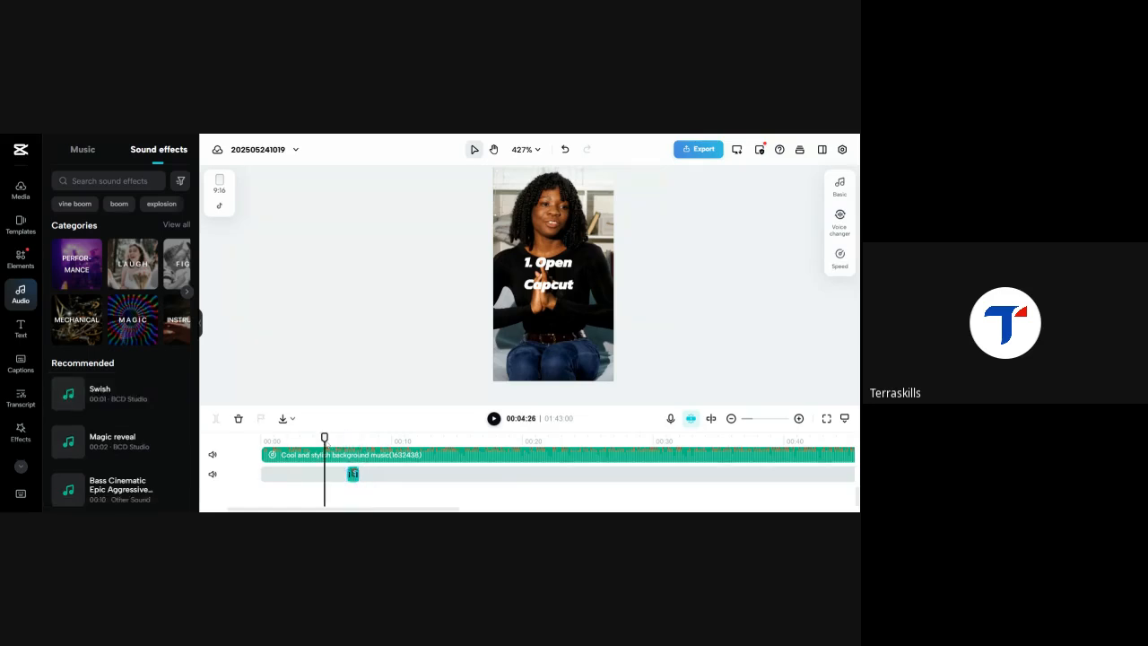
left_click(494, 419)
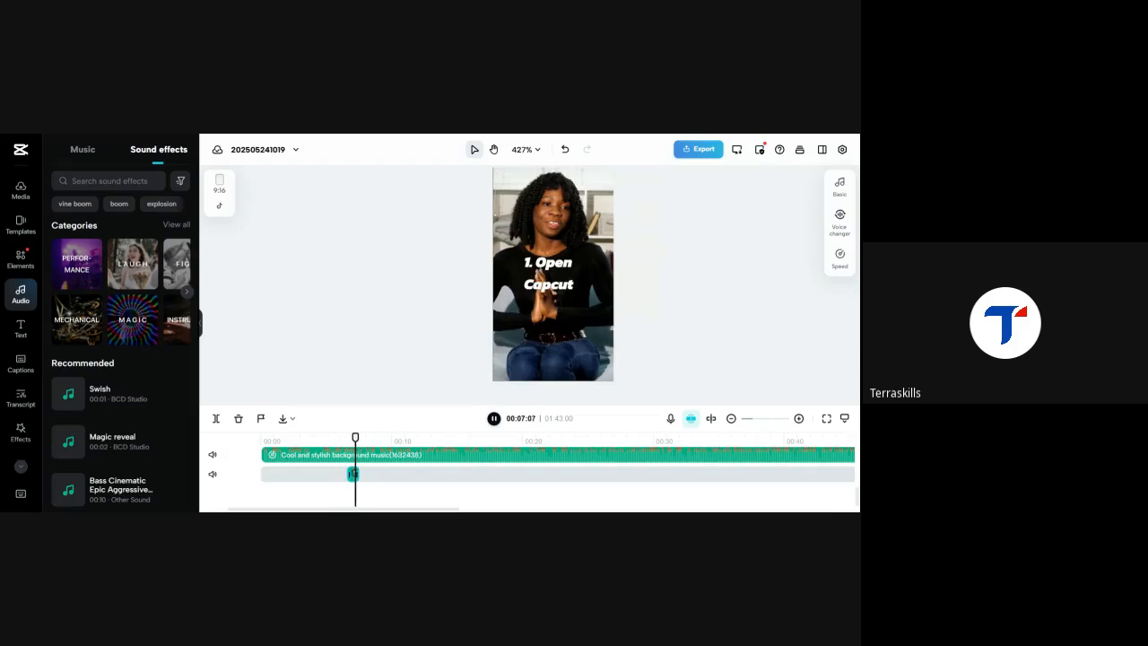
left_click(493, 418)
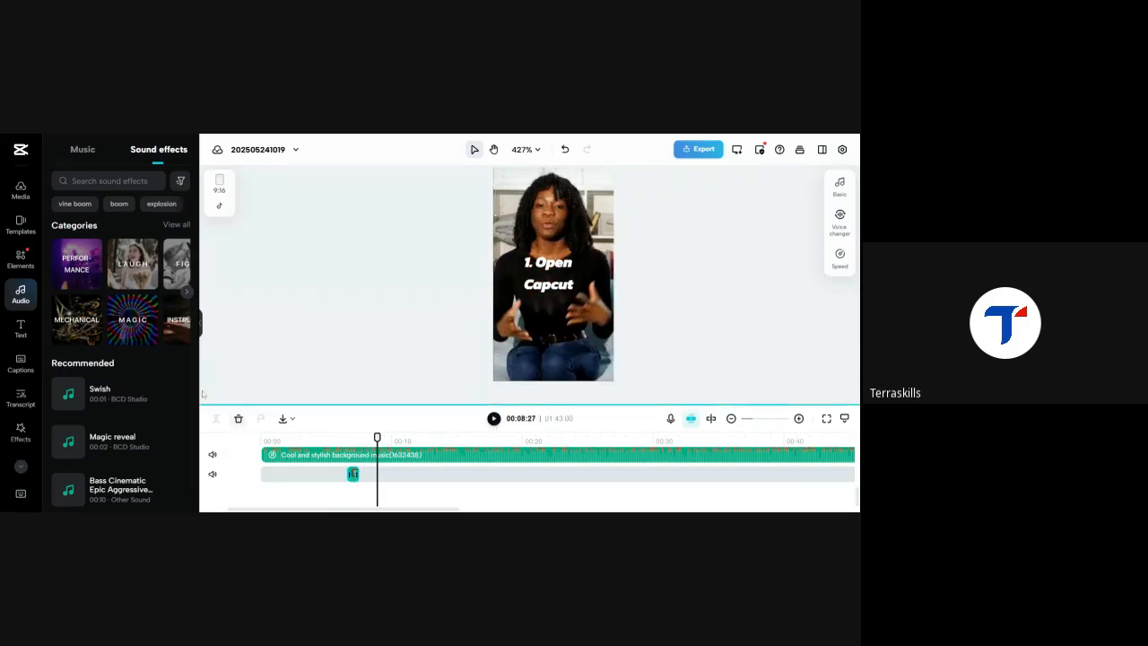
- Listen to previews of the "Magic reveal" and "Bass Cinematic Epic Aggressive" sound effects
left_click(67, 443)
scroll(143, 418, "down", 2)
scroll(143, 418, "down", 3)
left_click(67, 413)
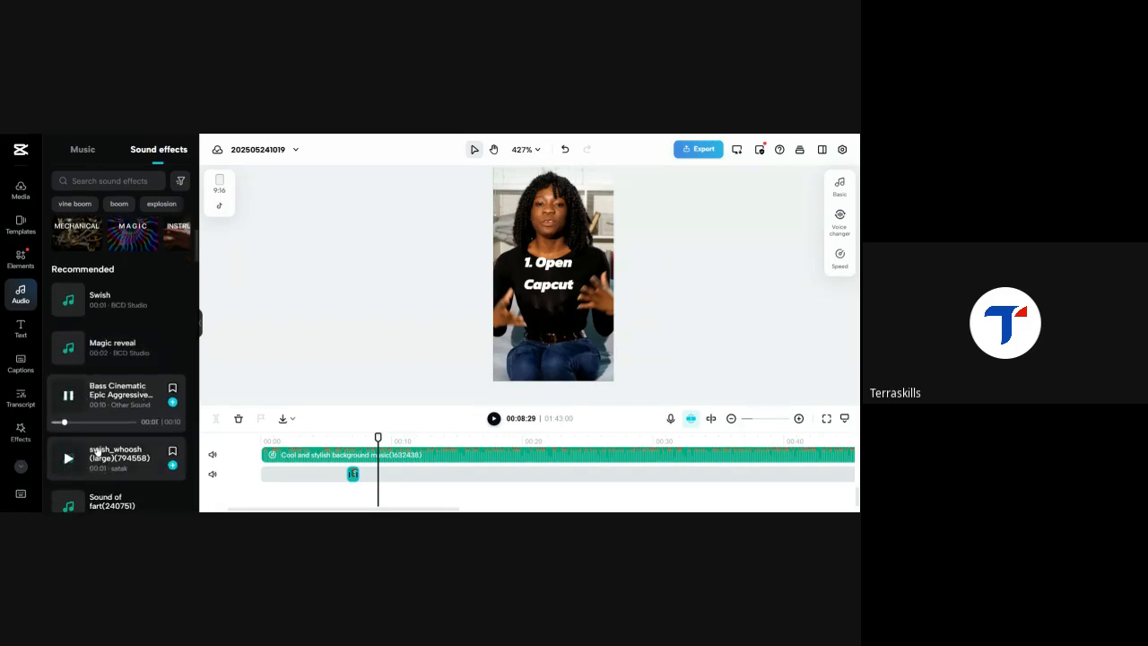
scroll(97, 453, "down", 4)
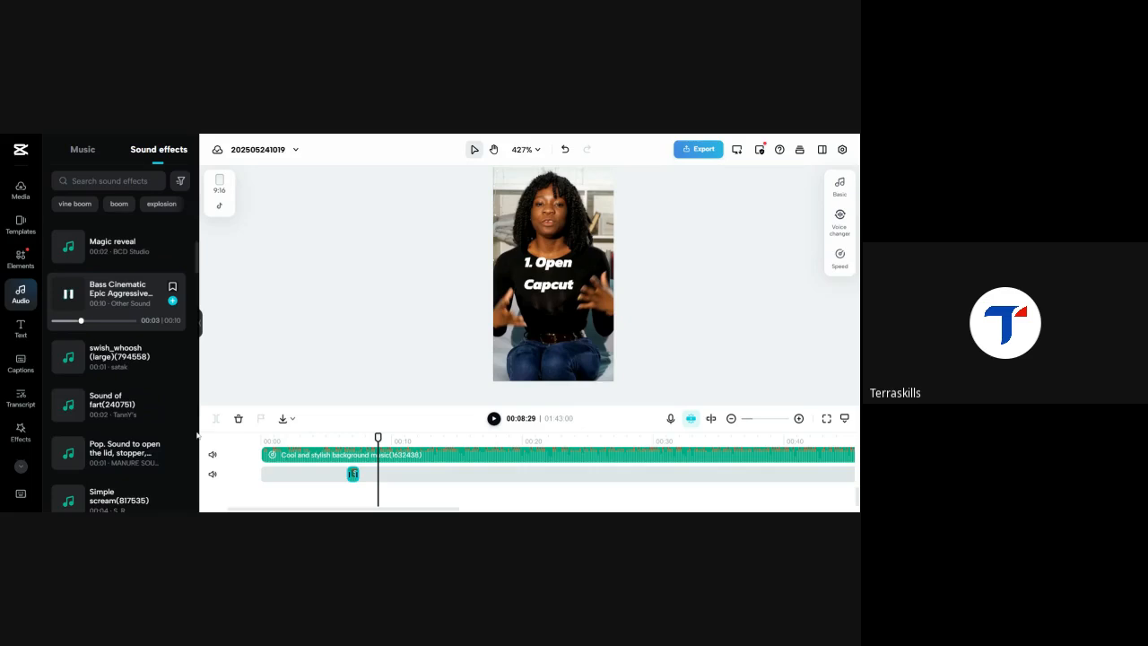
left_click(69, 296)
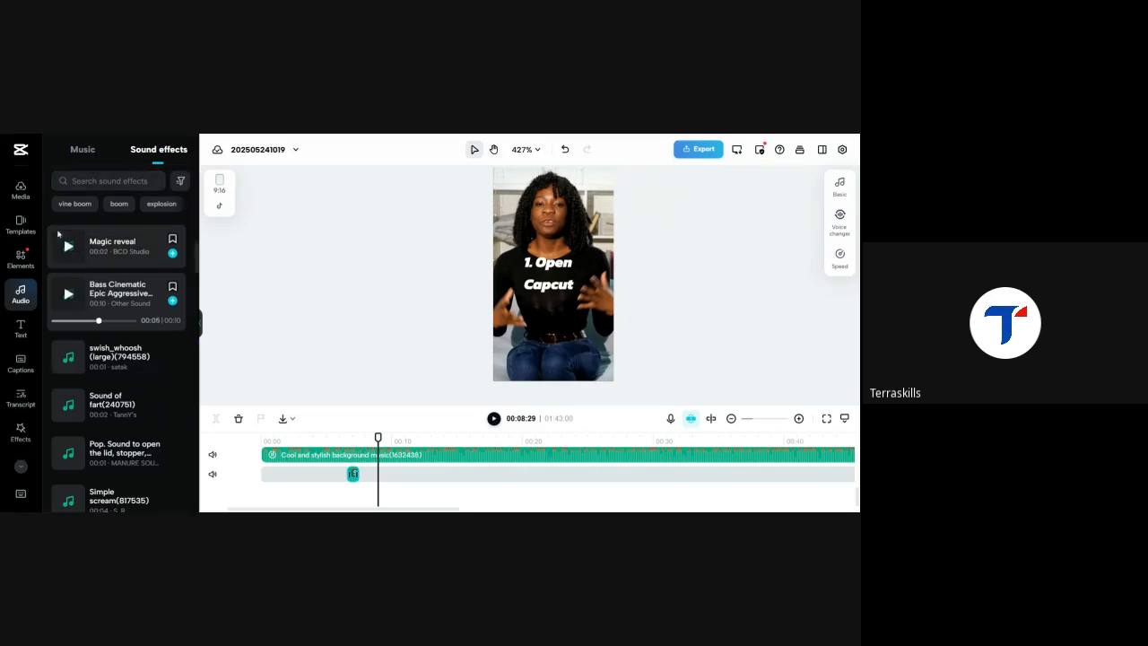
- Look through the Editor's Picks templates and the file upload options for project media
left_click(22, 226)
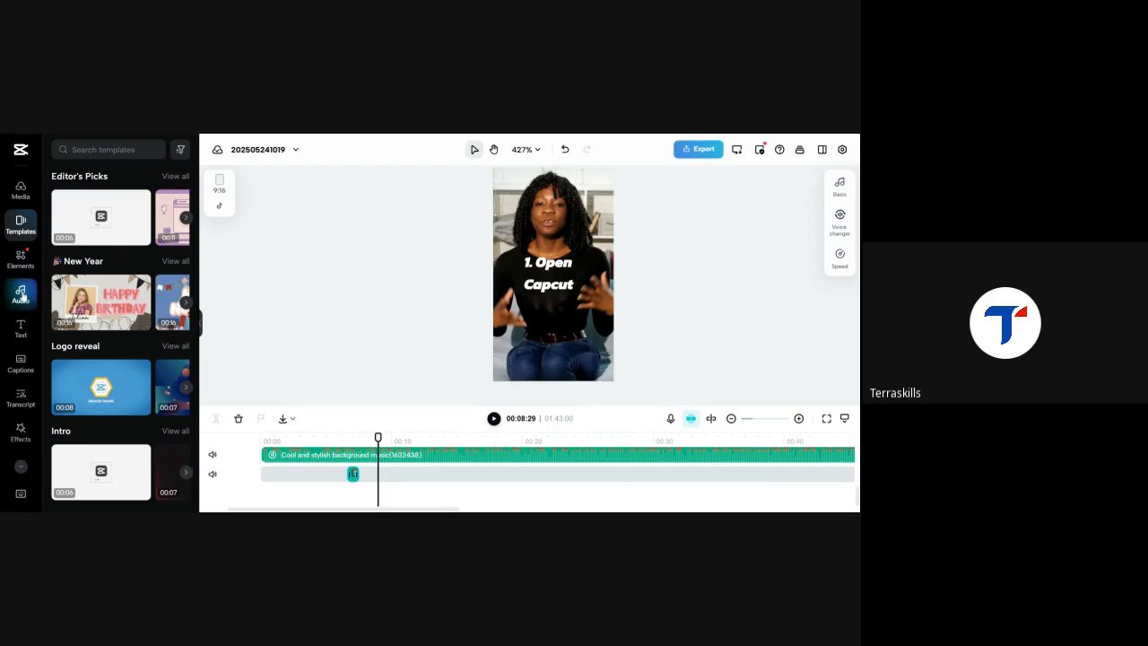
left_click(176, 176)
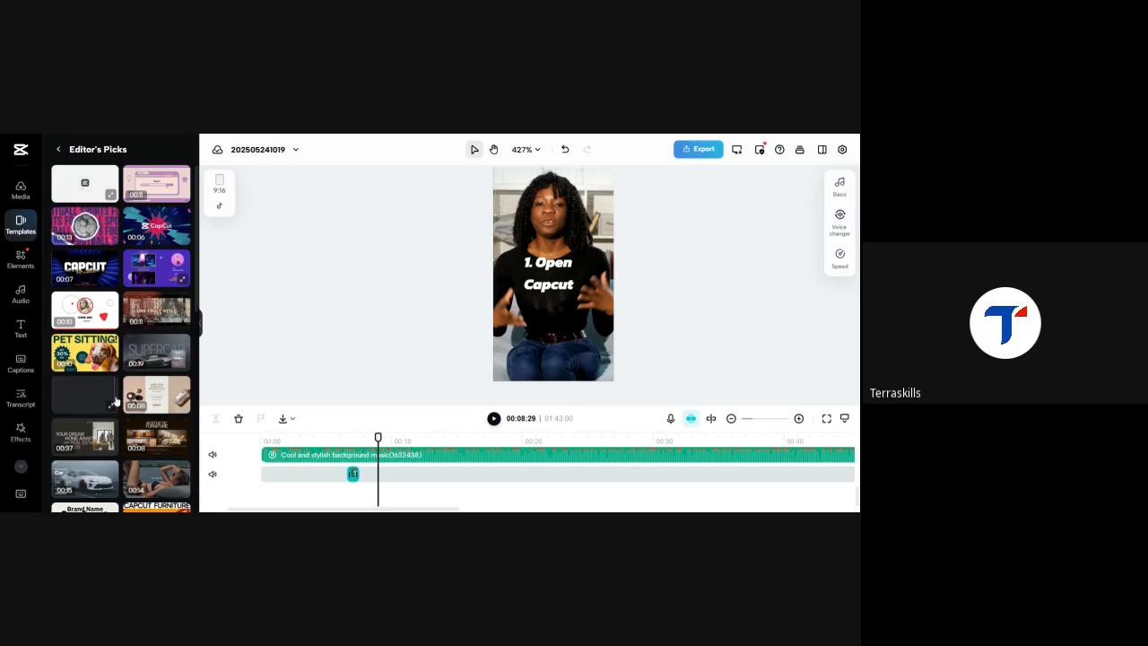
left_click(58, 149)
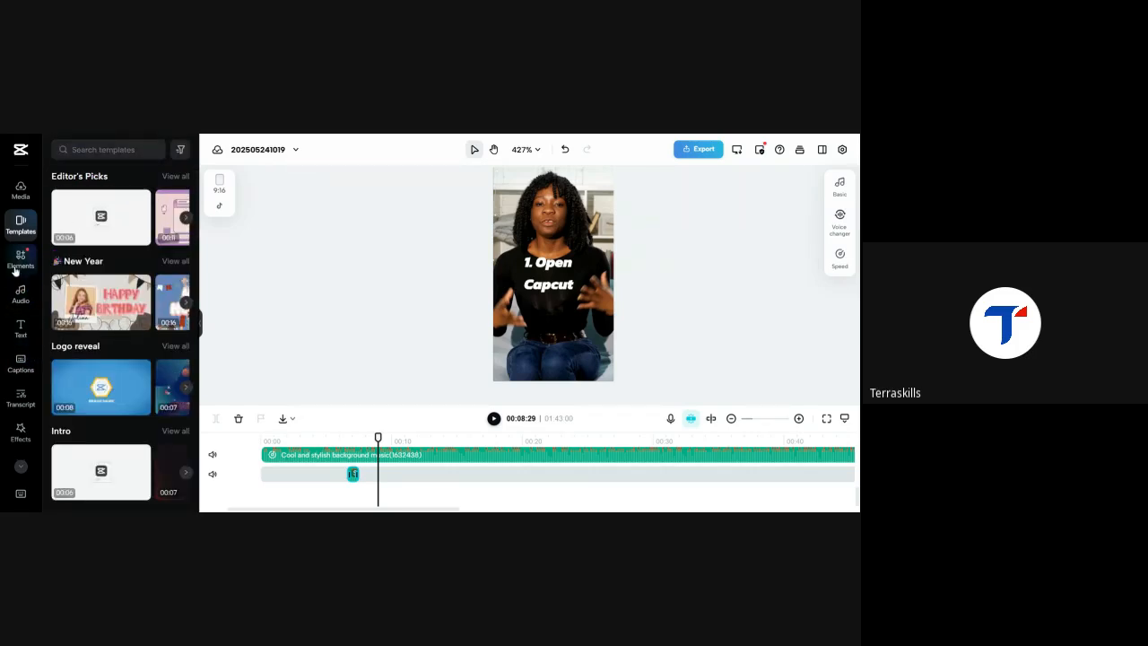
left_click(19, 199)
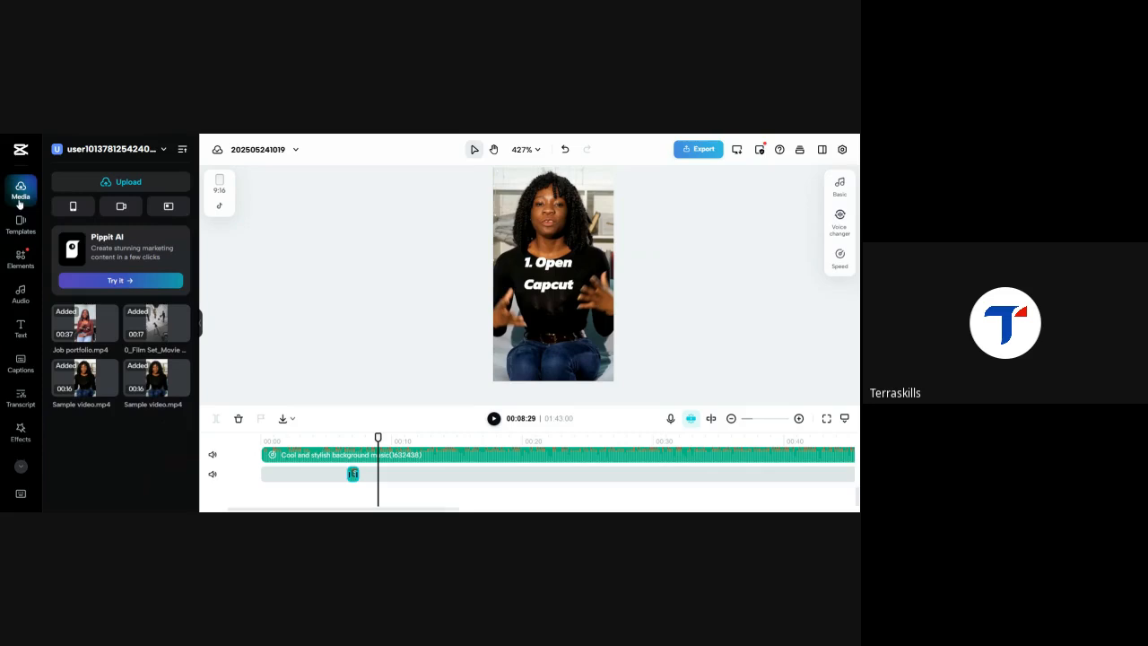
mouse_move(107, 186)
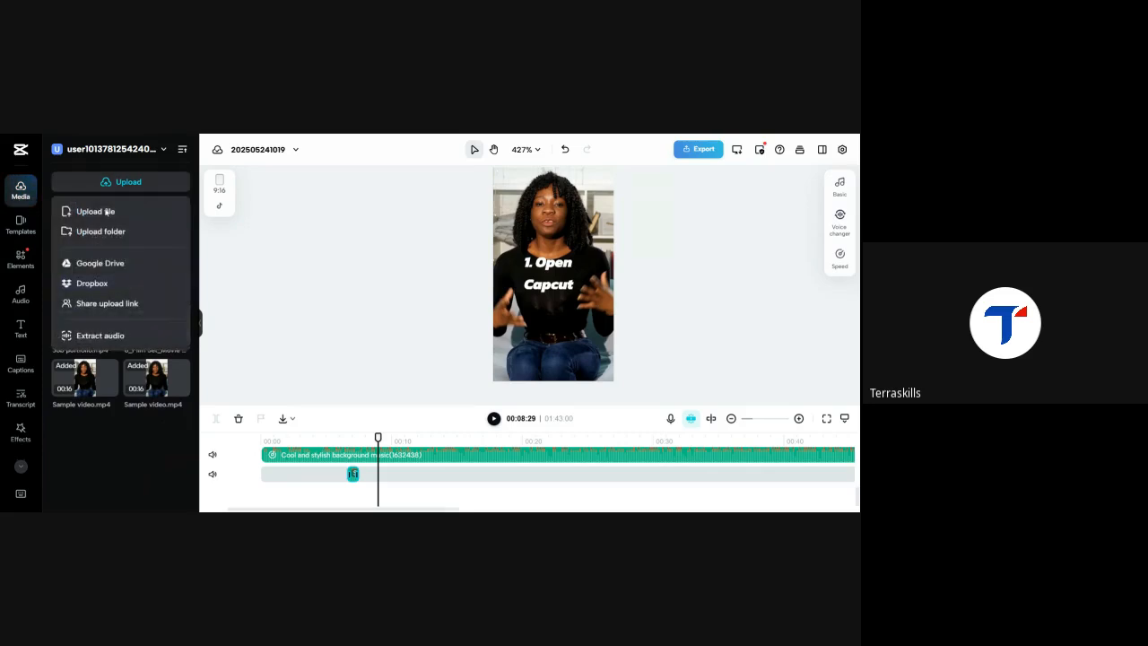
left_click(105, 213)
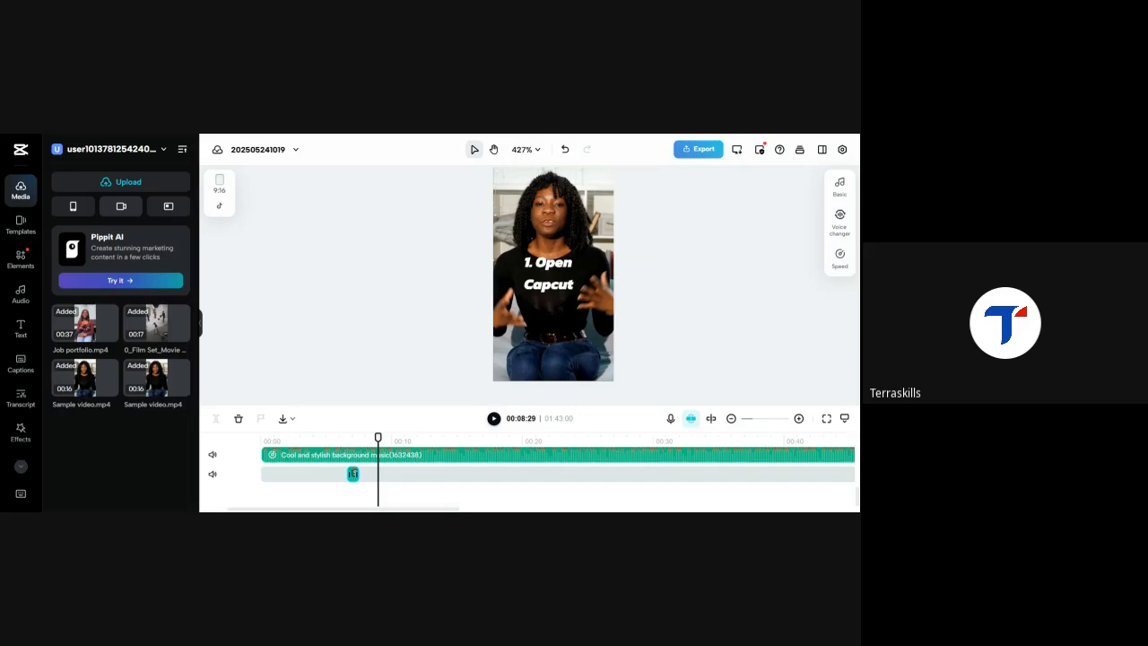
left_click(27, 228)
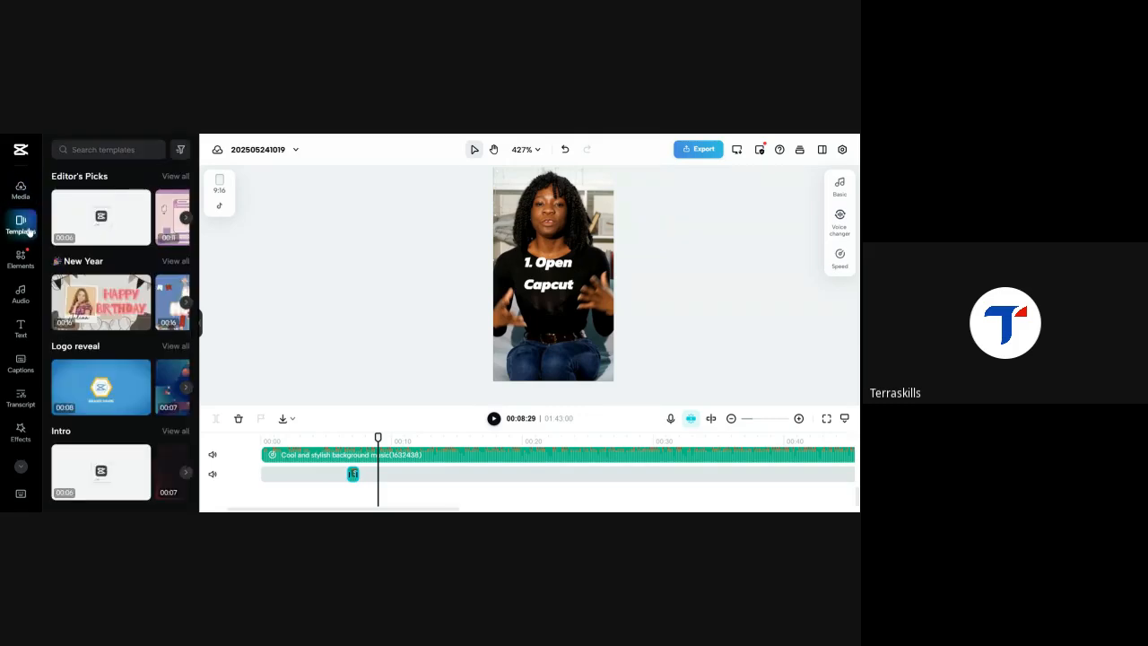
mouse_move(101, 302)
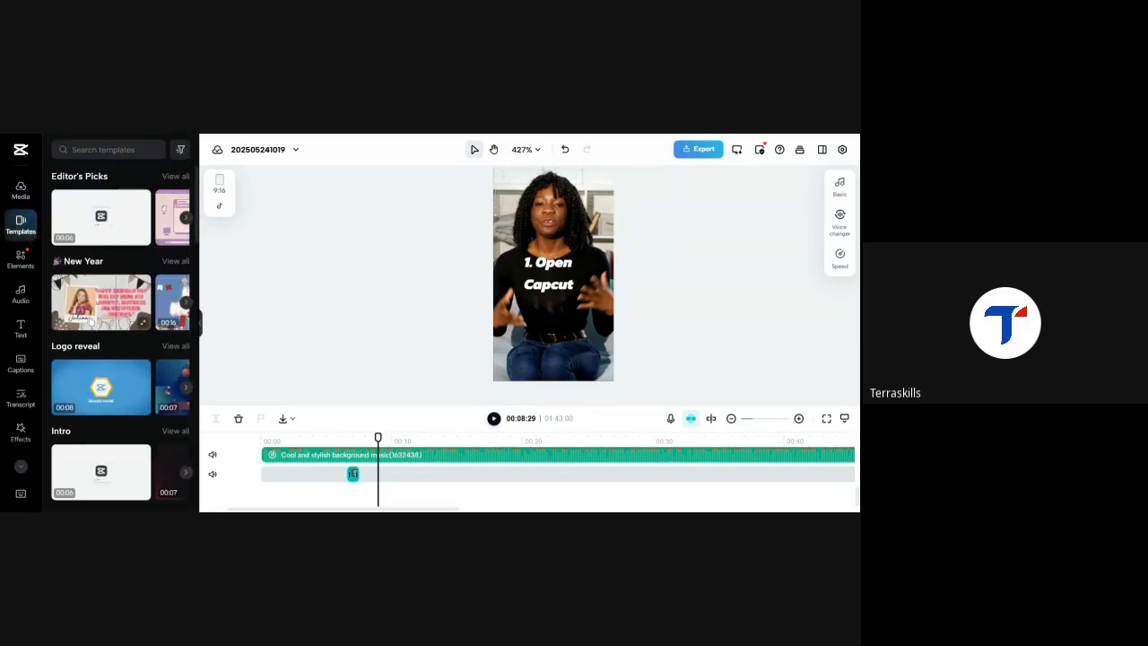
- Review the stock elements, sound effects, text templates, captions and transcription options, dismissing the transcription introduction
left_click(30, 261)
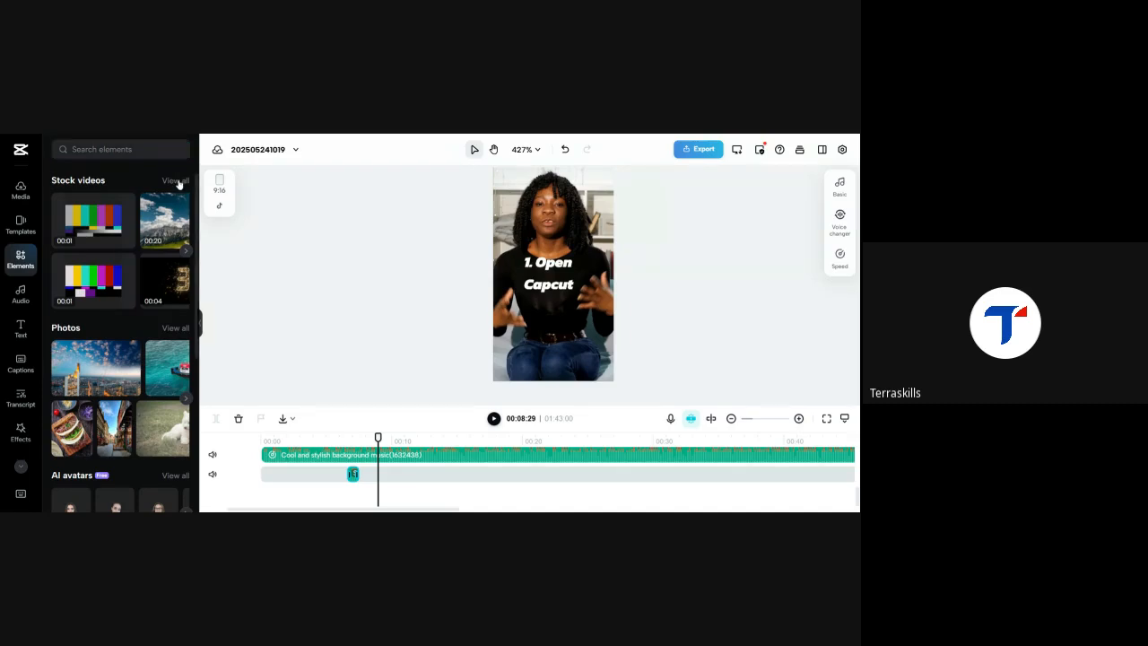
left_click(21, 294)
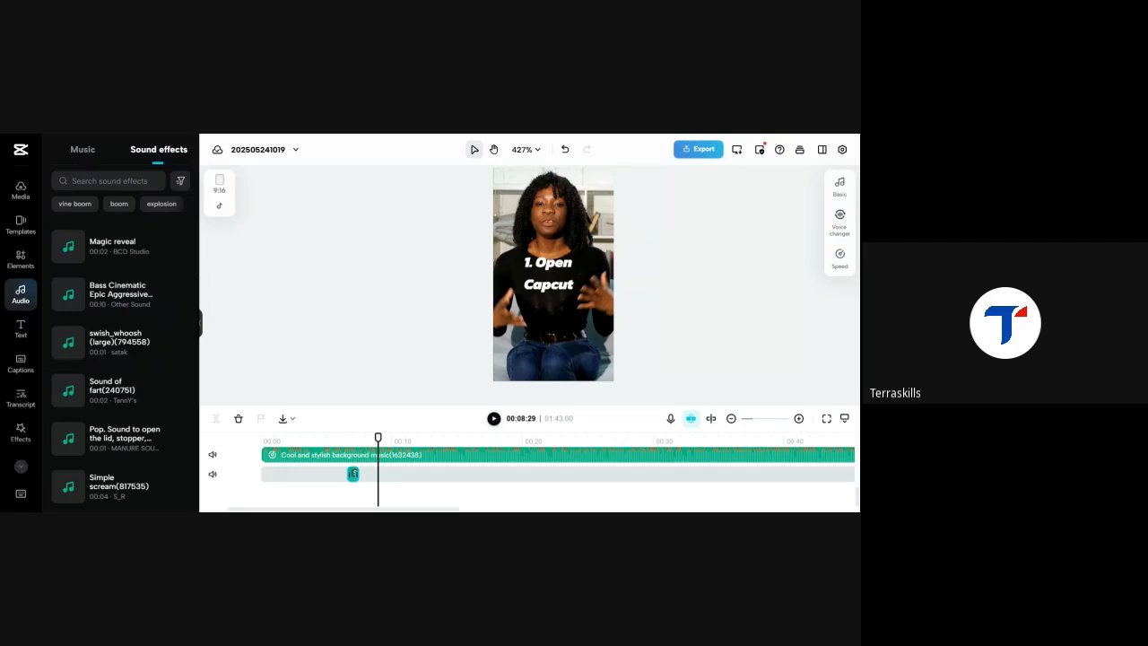
left_click(23, 332)
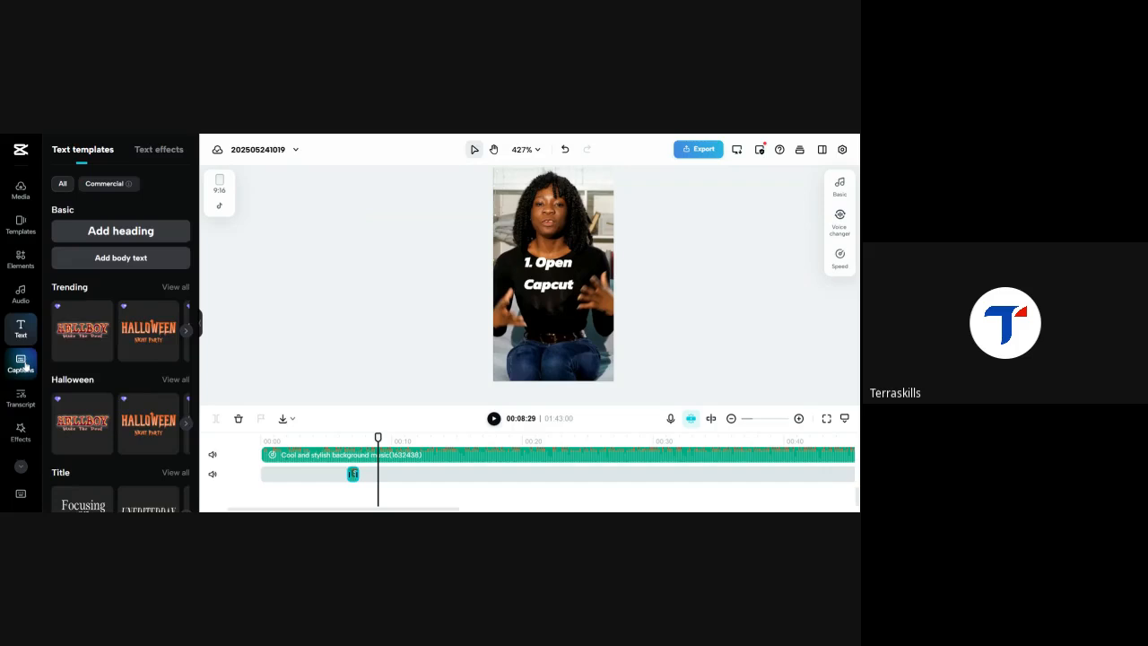
left_click(21, 364)
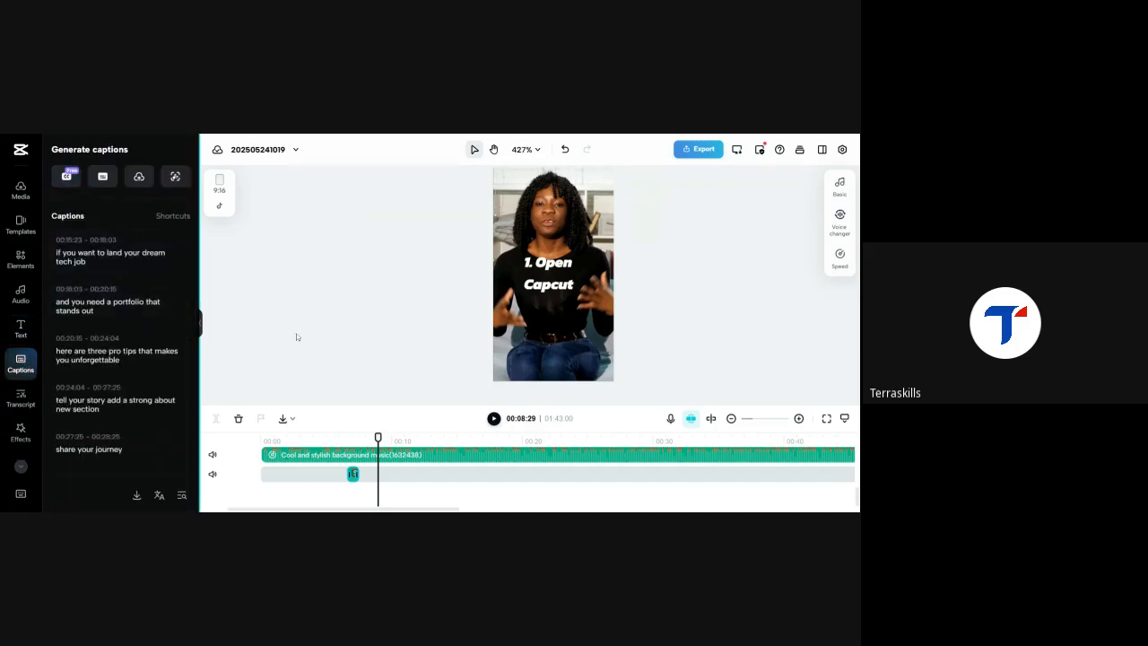
left_click(22, 402)
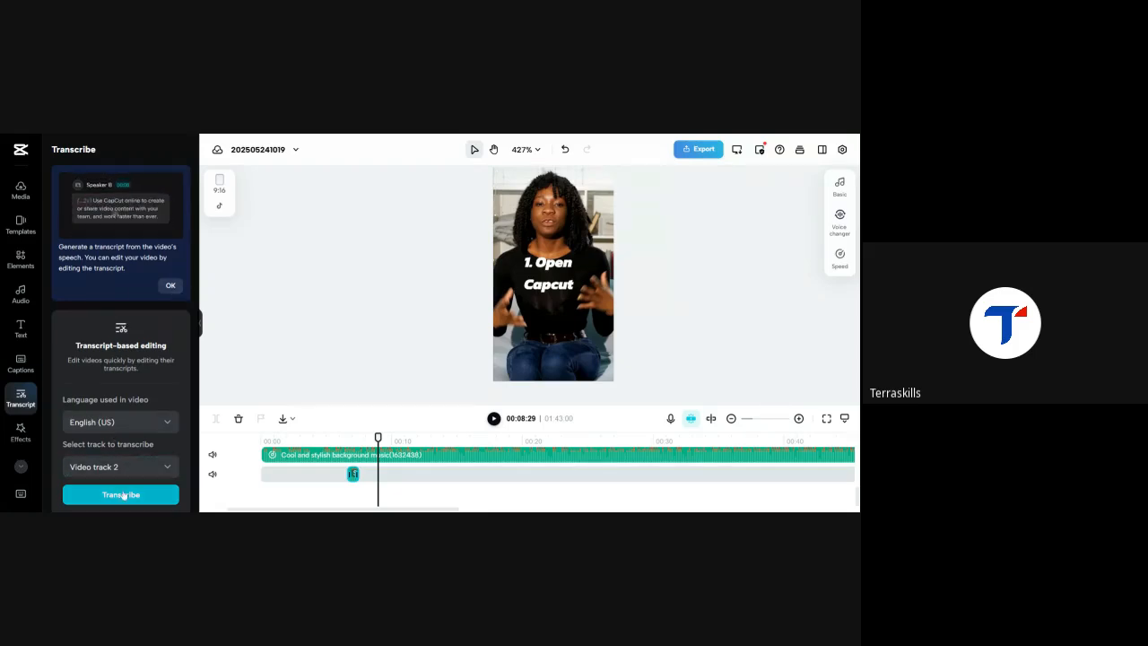
left_click(171, 285)
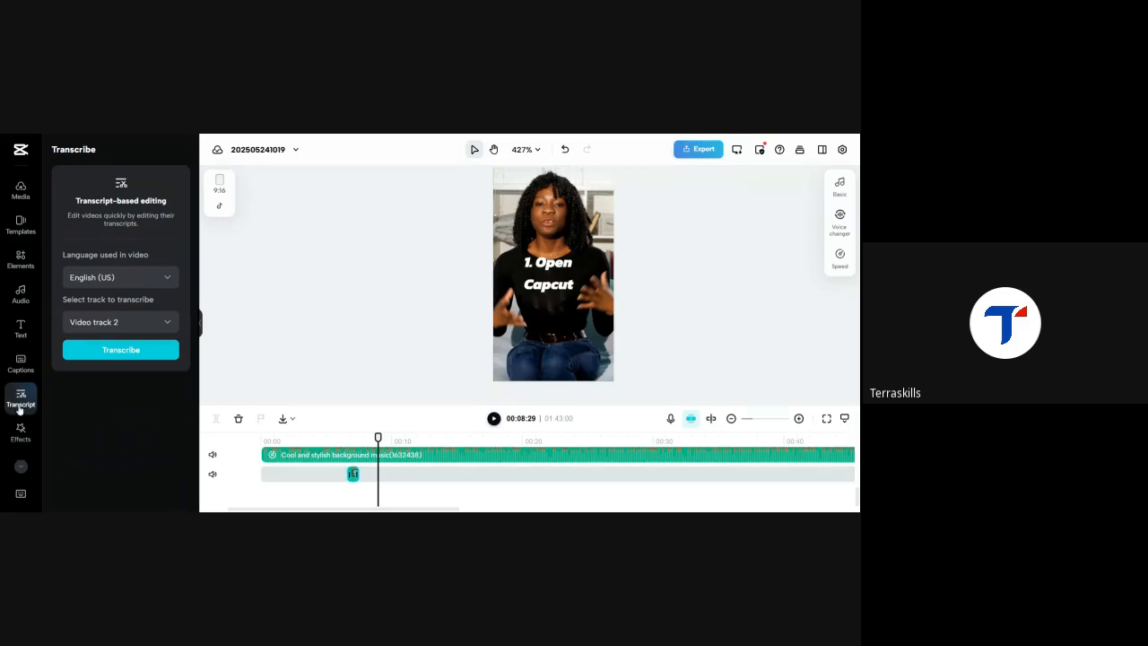
- Add the trending "Swing" video effect to the timeline and move it to the very start of the video
left_click(24, 435)
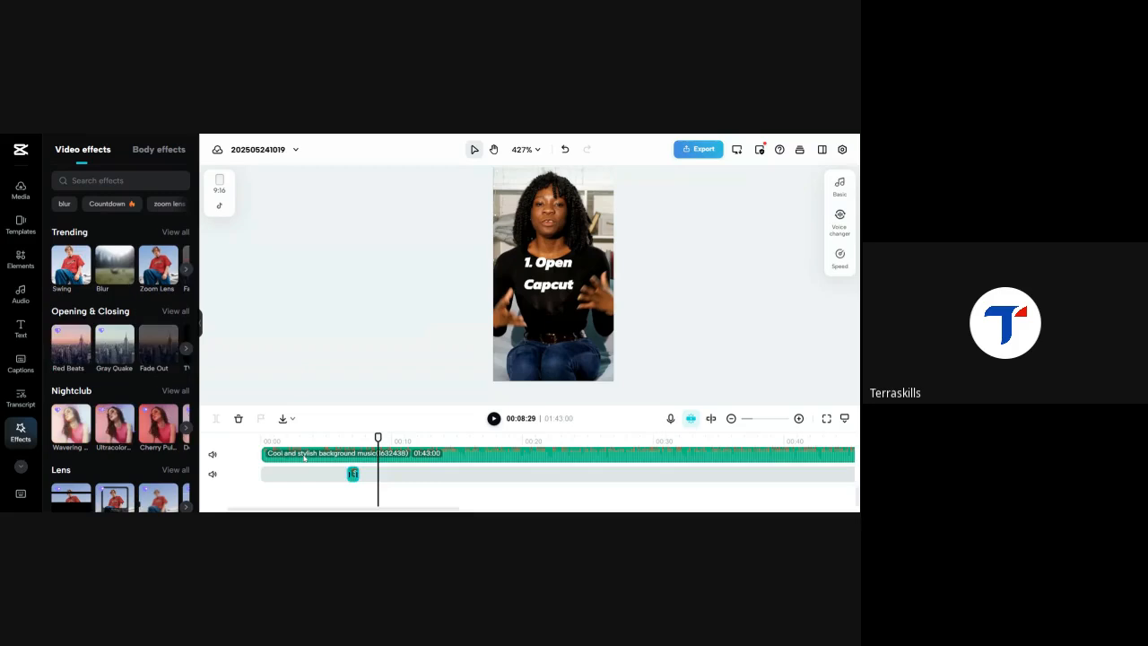
scroll(303, 458, "down", 4)
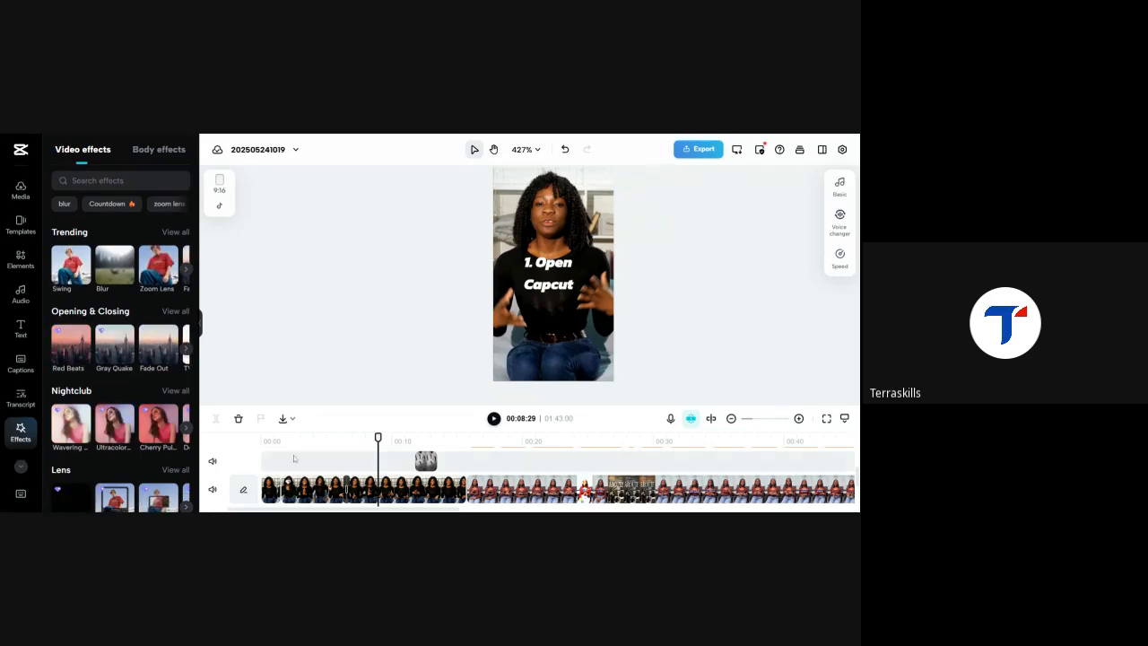
left_click(66, 278)
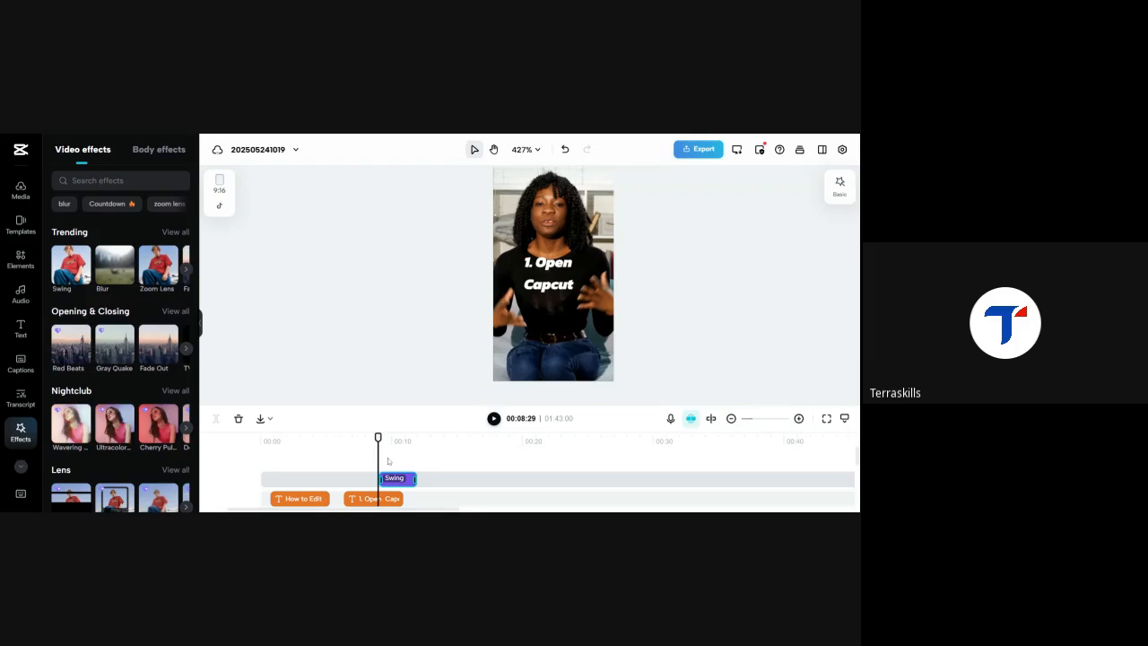
left_click_drag(396, 484, 277, 485)
- Play the video from 00:00:00 past the end of the "Swing" effect, pausing around 00:04:11
left_click(259, 440)
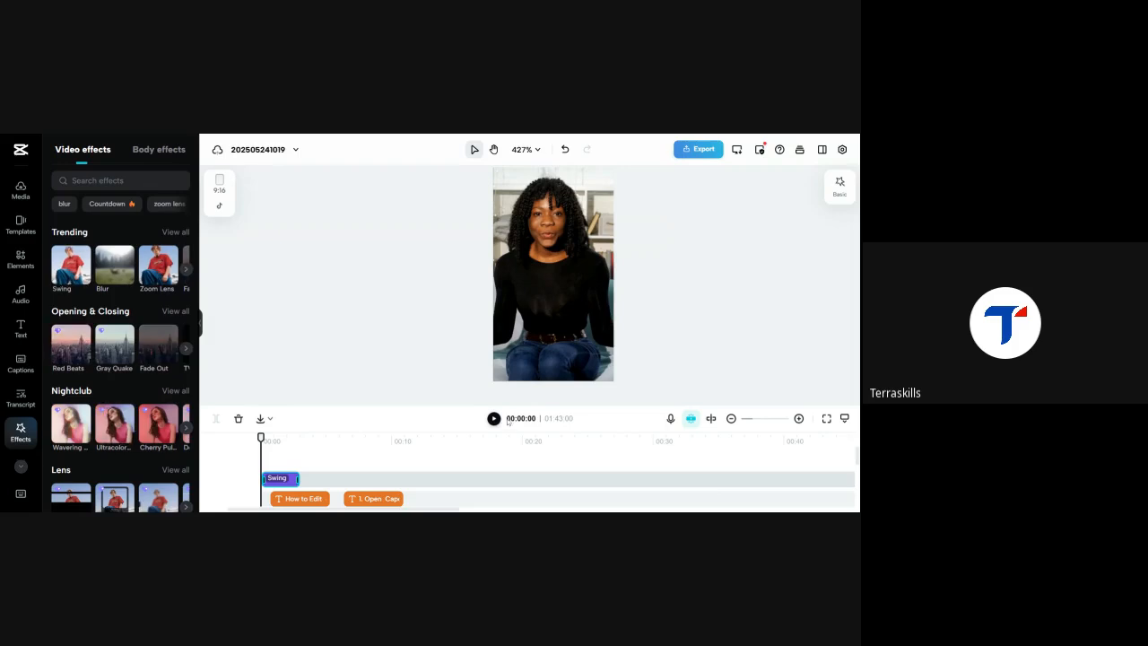
left_click(494, 419)
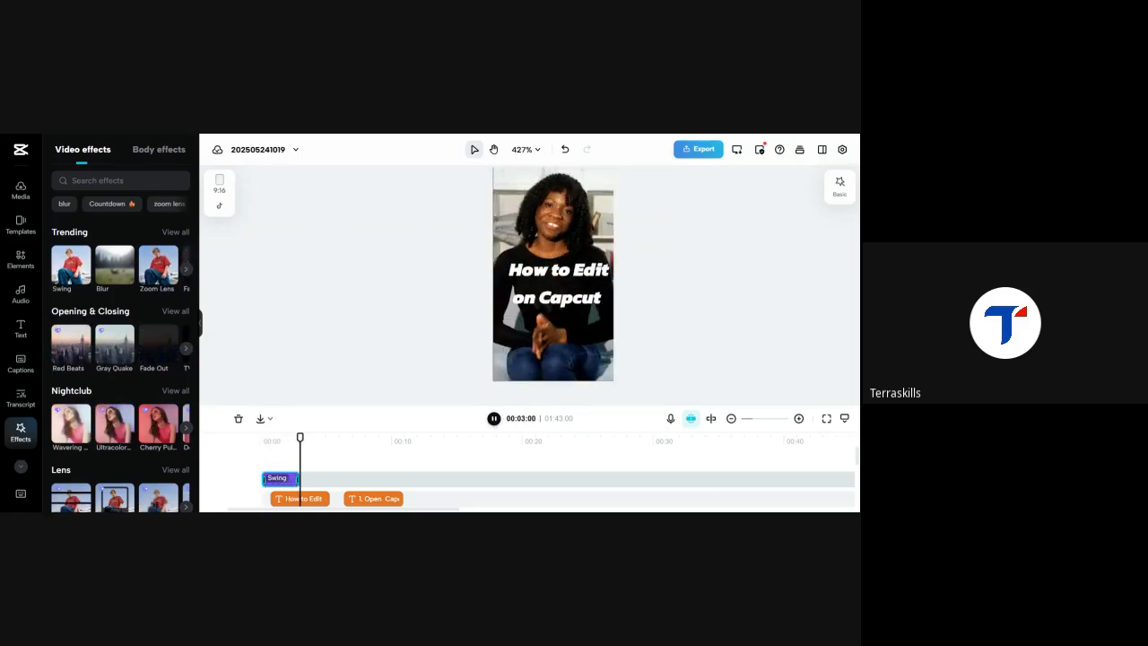
key("space")
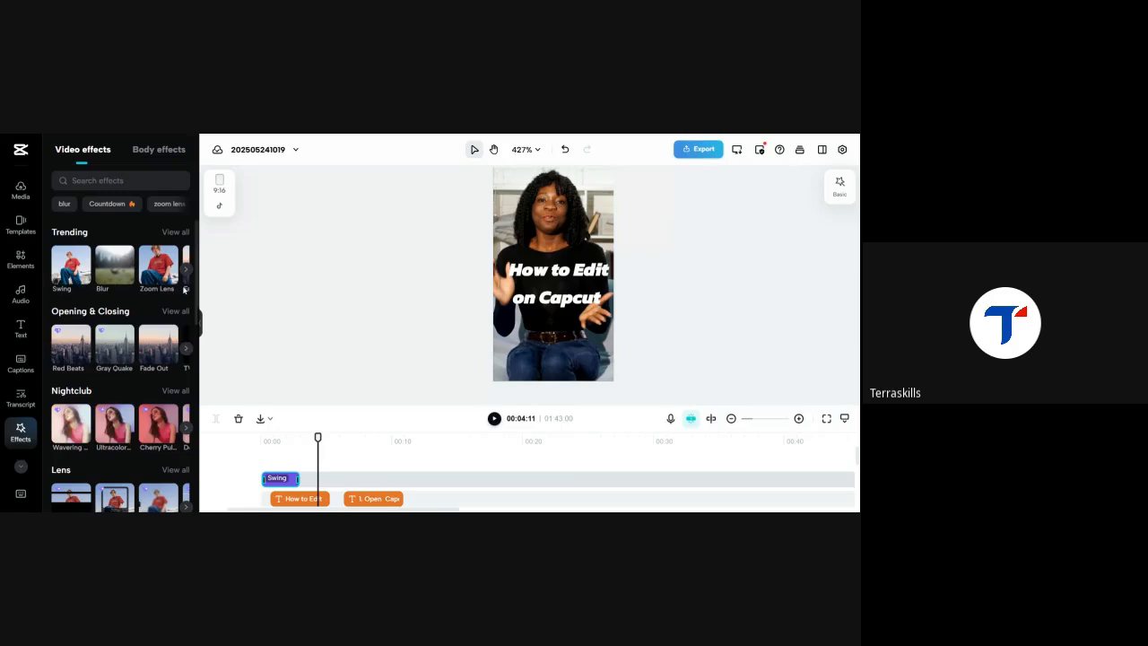
- Add the "Badbunny" filter from the Life category and move it to the start of the timeline above the "Swing" effect
scroll(27, 394, "down", 3)
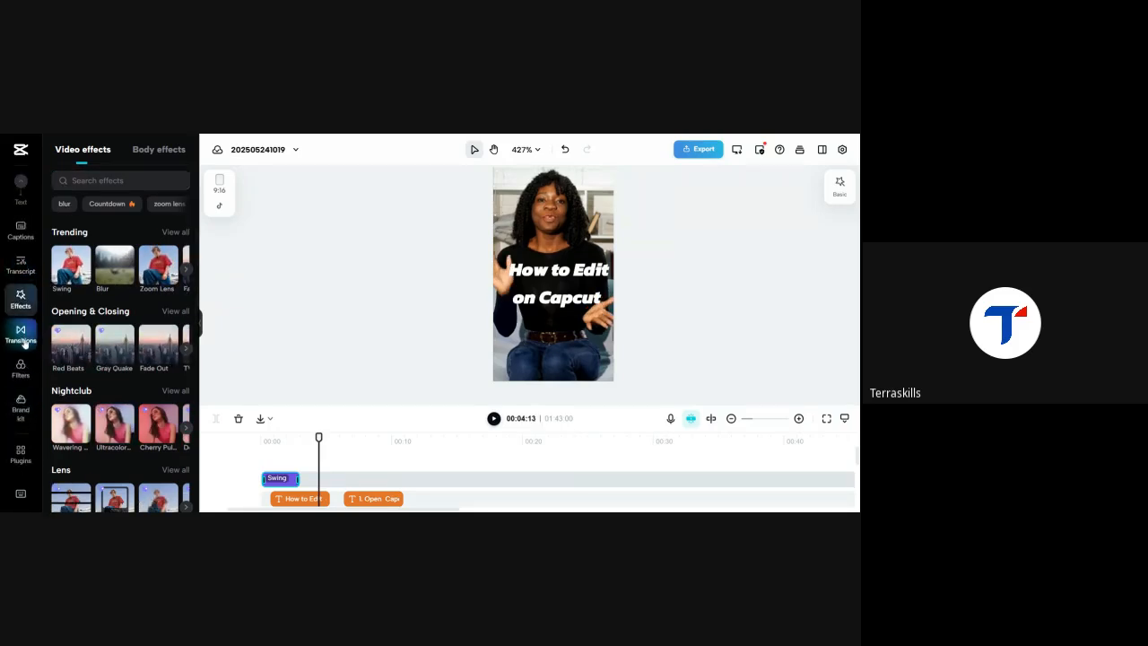
left_click(23, 337)
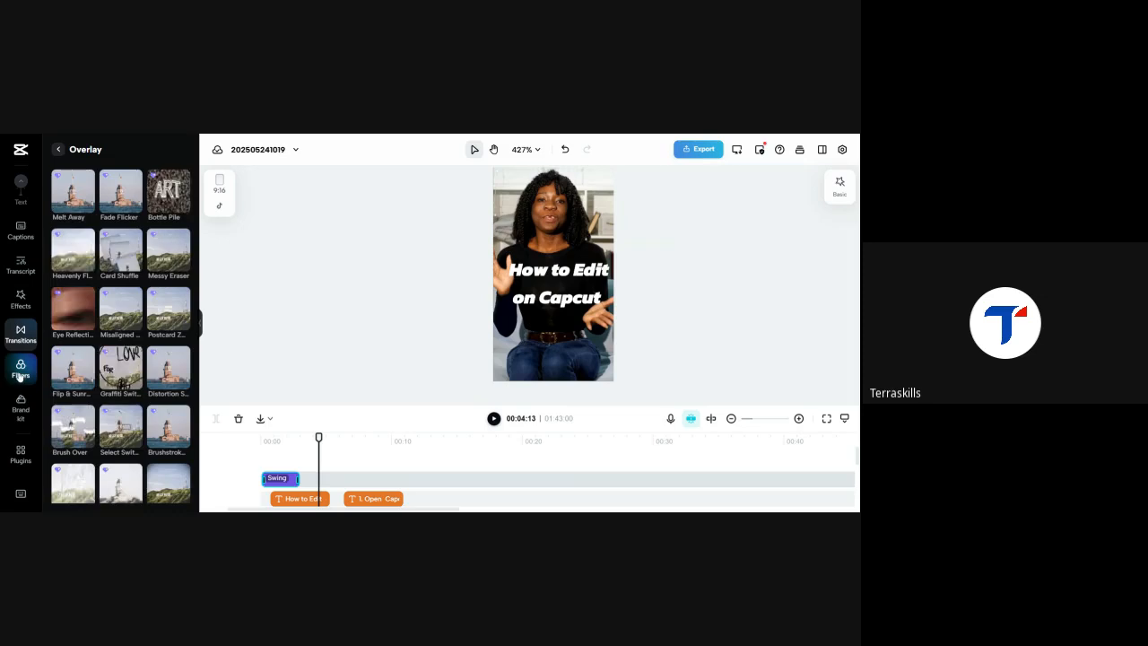
left_click(21, 372)
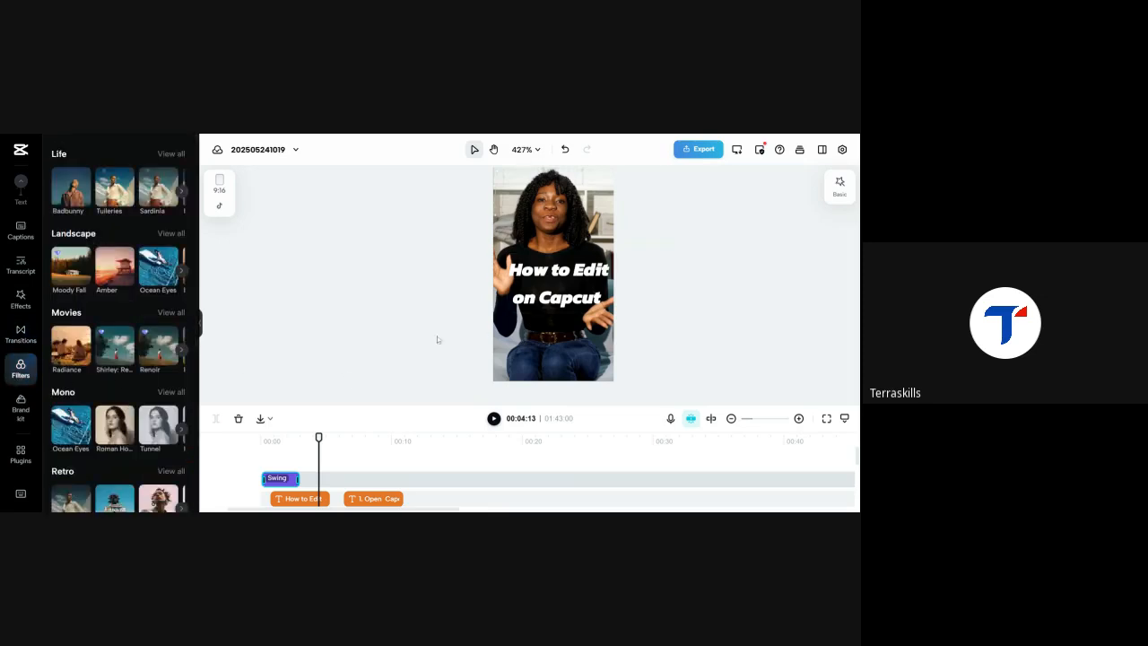
left_click(76, 197)
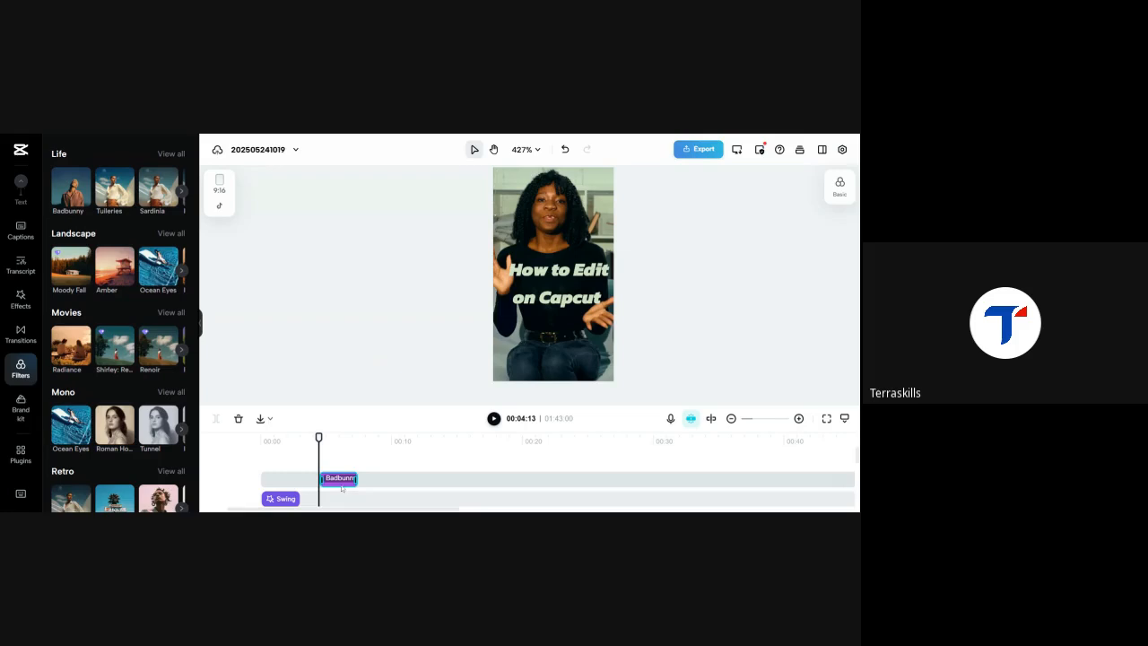
left_click_drag(341, 480, 282, 478)
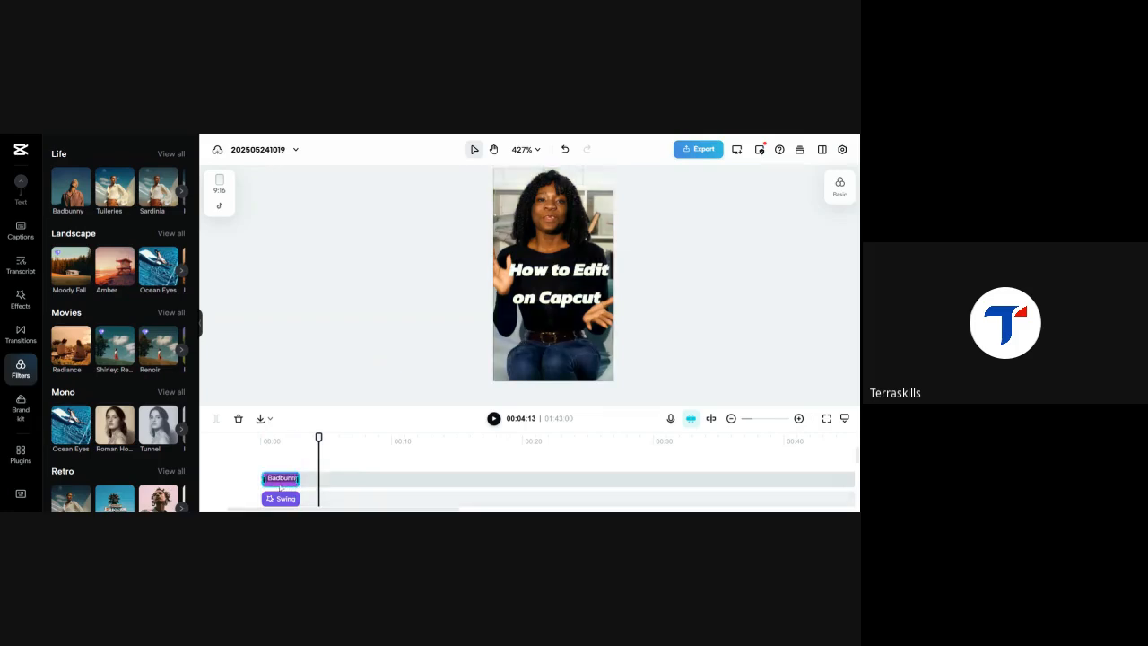
- Play the video from the beginning through the section covered by the "Badbunny" filter
left_click(265, 441)
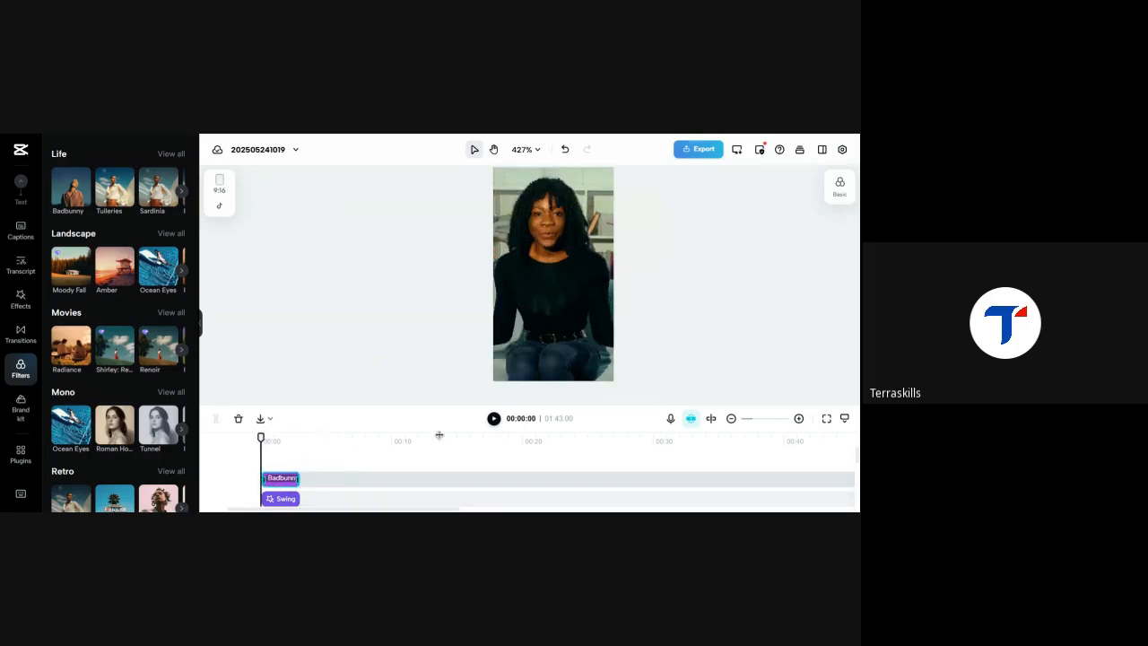
left_click(494, 419)
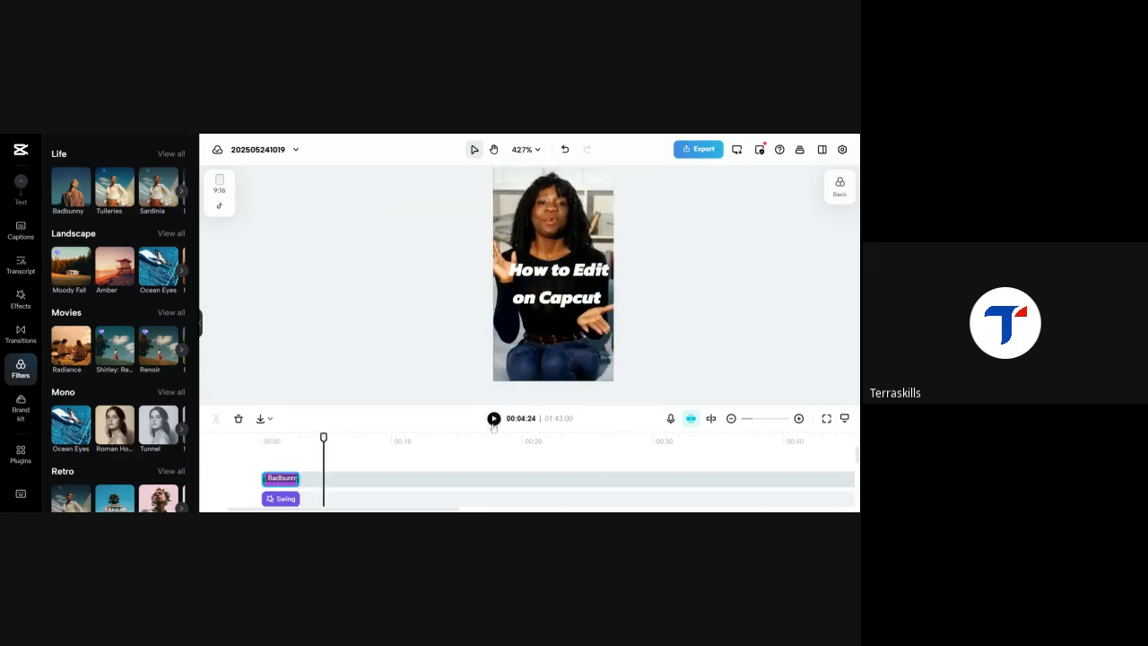
mouse_move(144, 286)
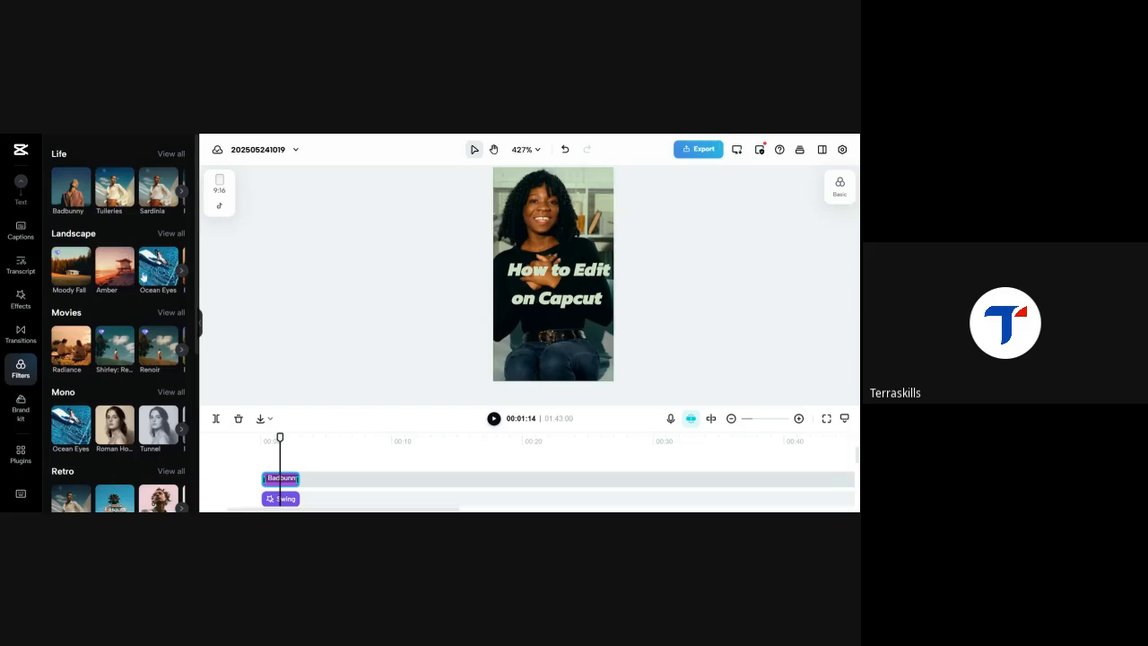
- Browse the full Life filter collection, return the playhead to 00:00:00 and look over the timeline tracks
left_click(173, 155)
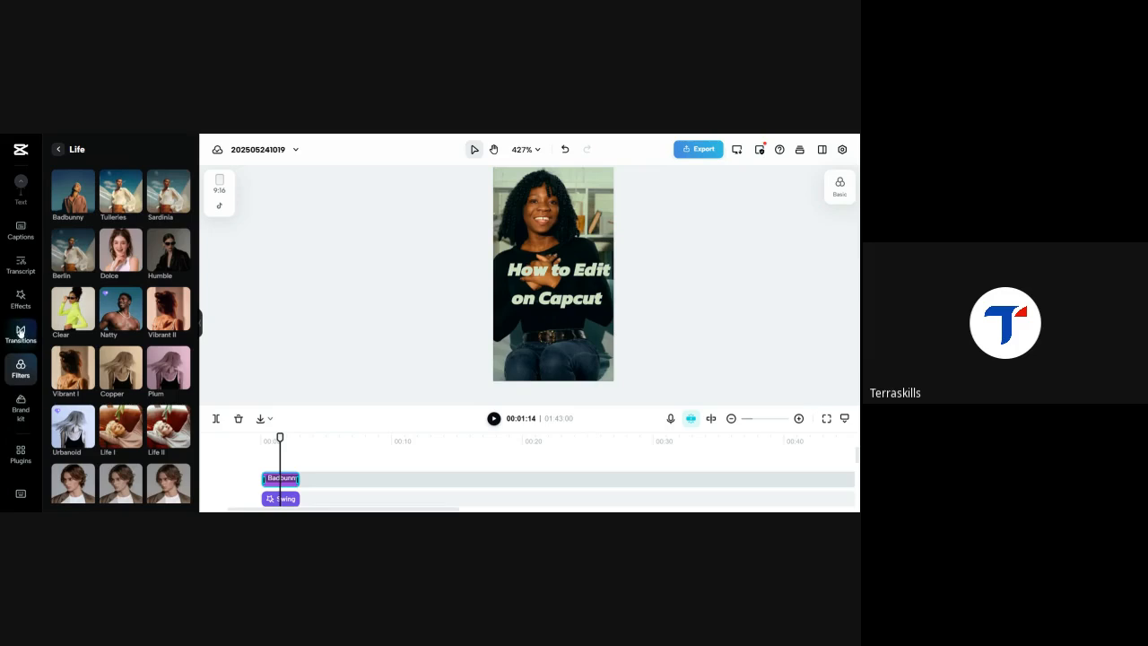
scroll(20, 334, "up", 3)
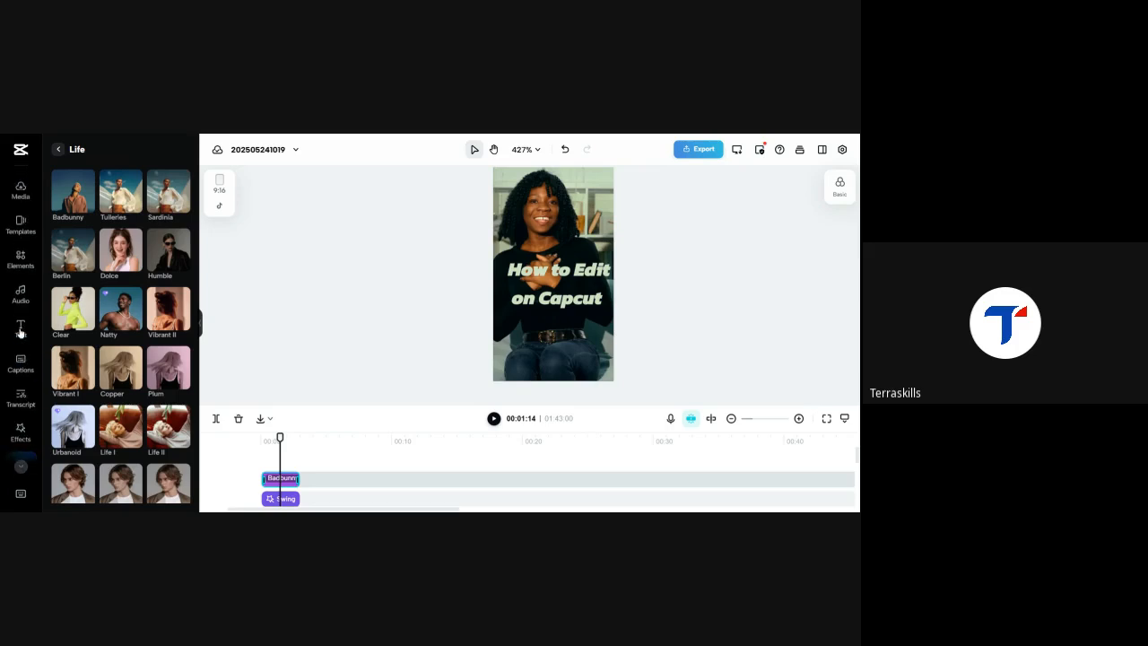
left_click(262, 441)
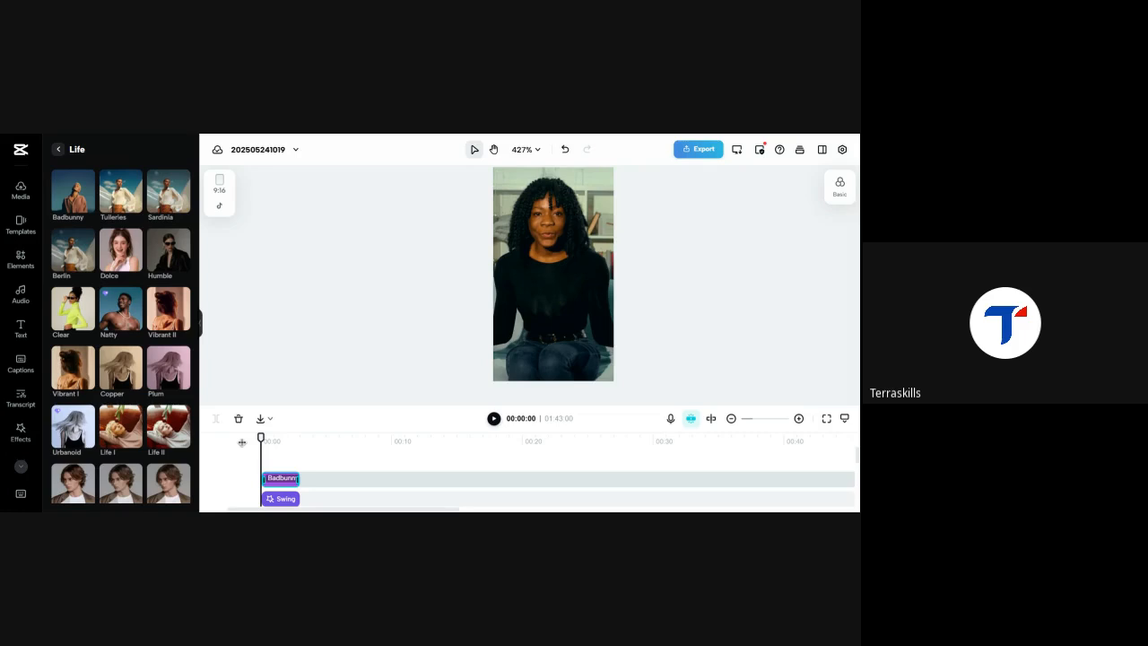
scroll(453, 454, "down", 5)
scroll(453, 454, "up", 5)
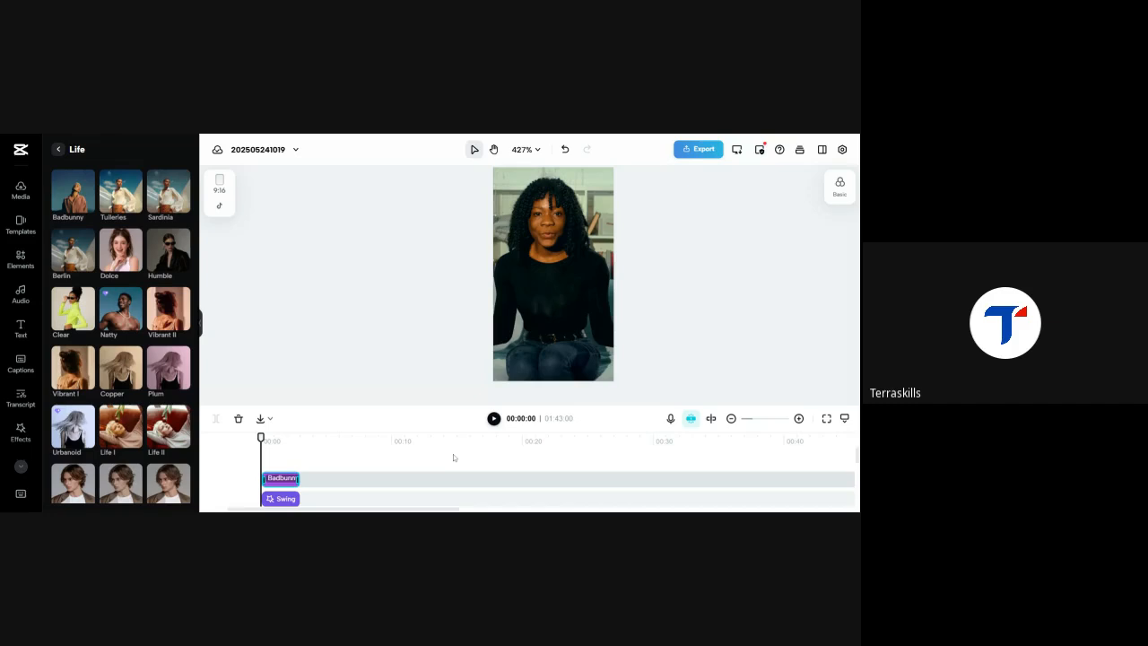